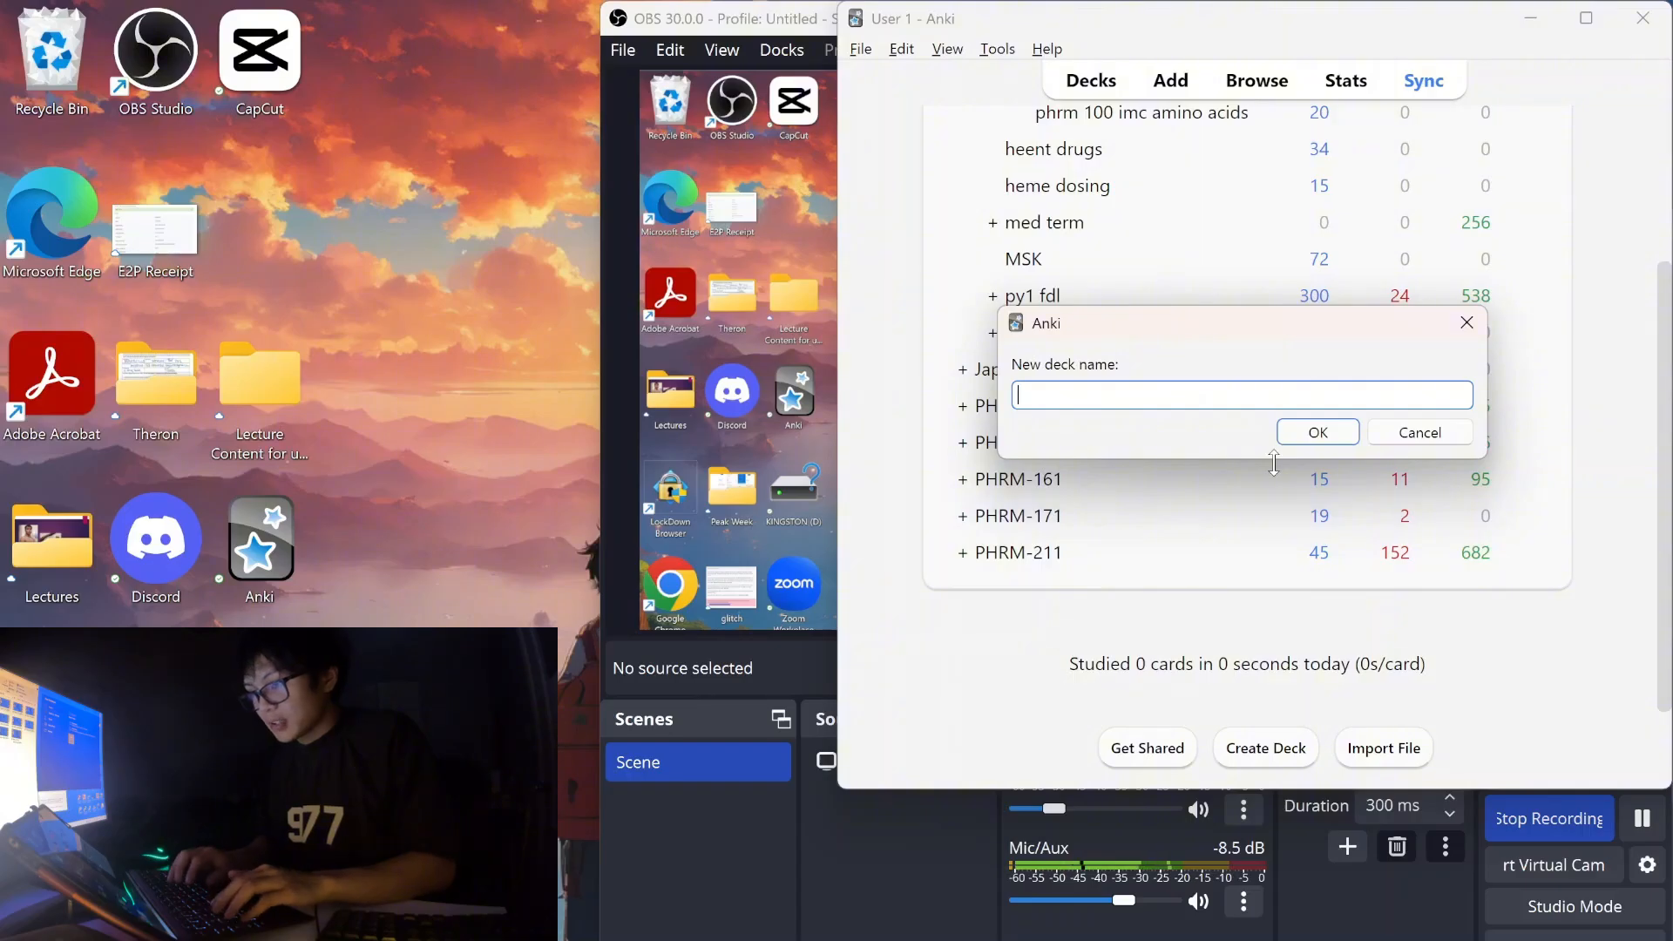
Name the new deck "Pharmacy Drug List Exam" and create it.
type("Pharmacy ")
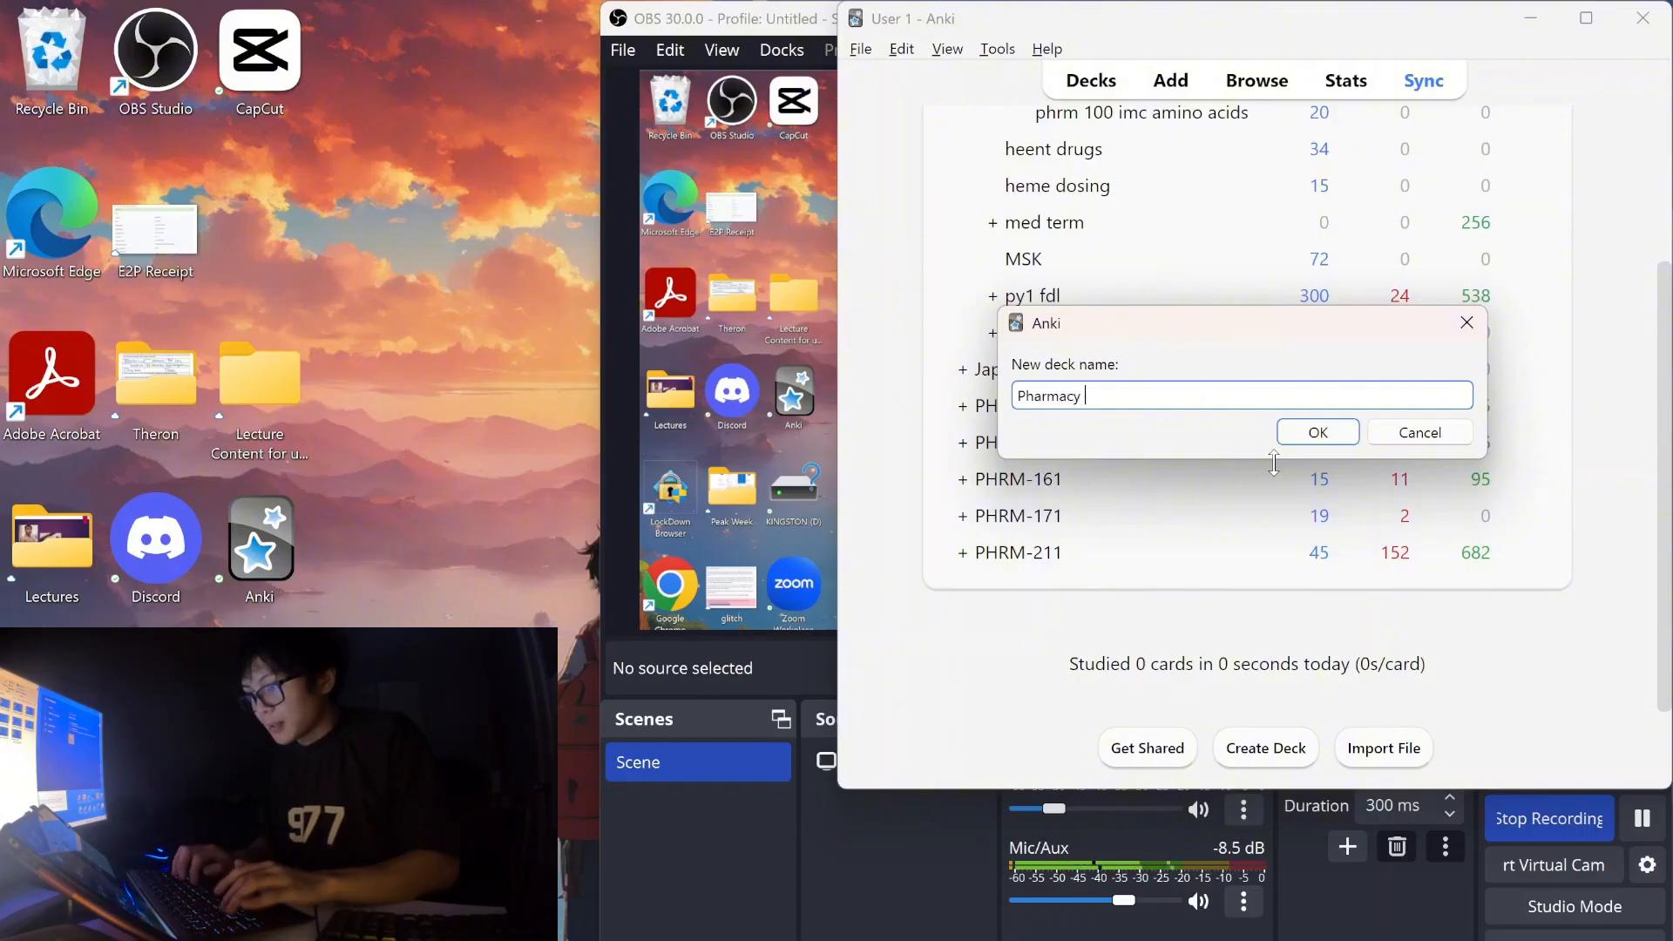
type("Drug List Exam")
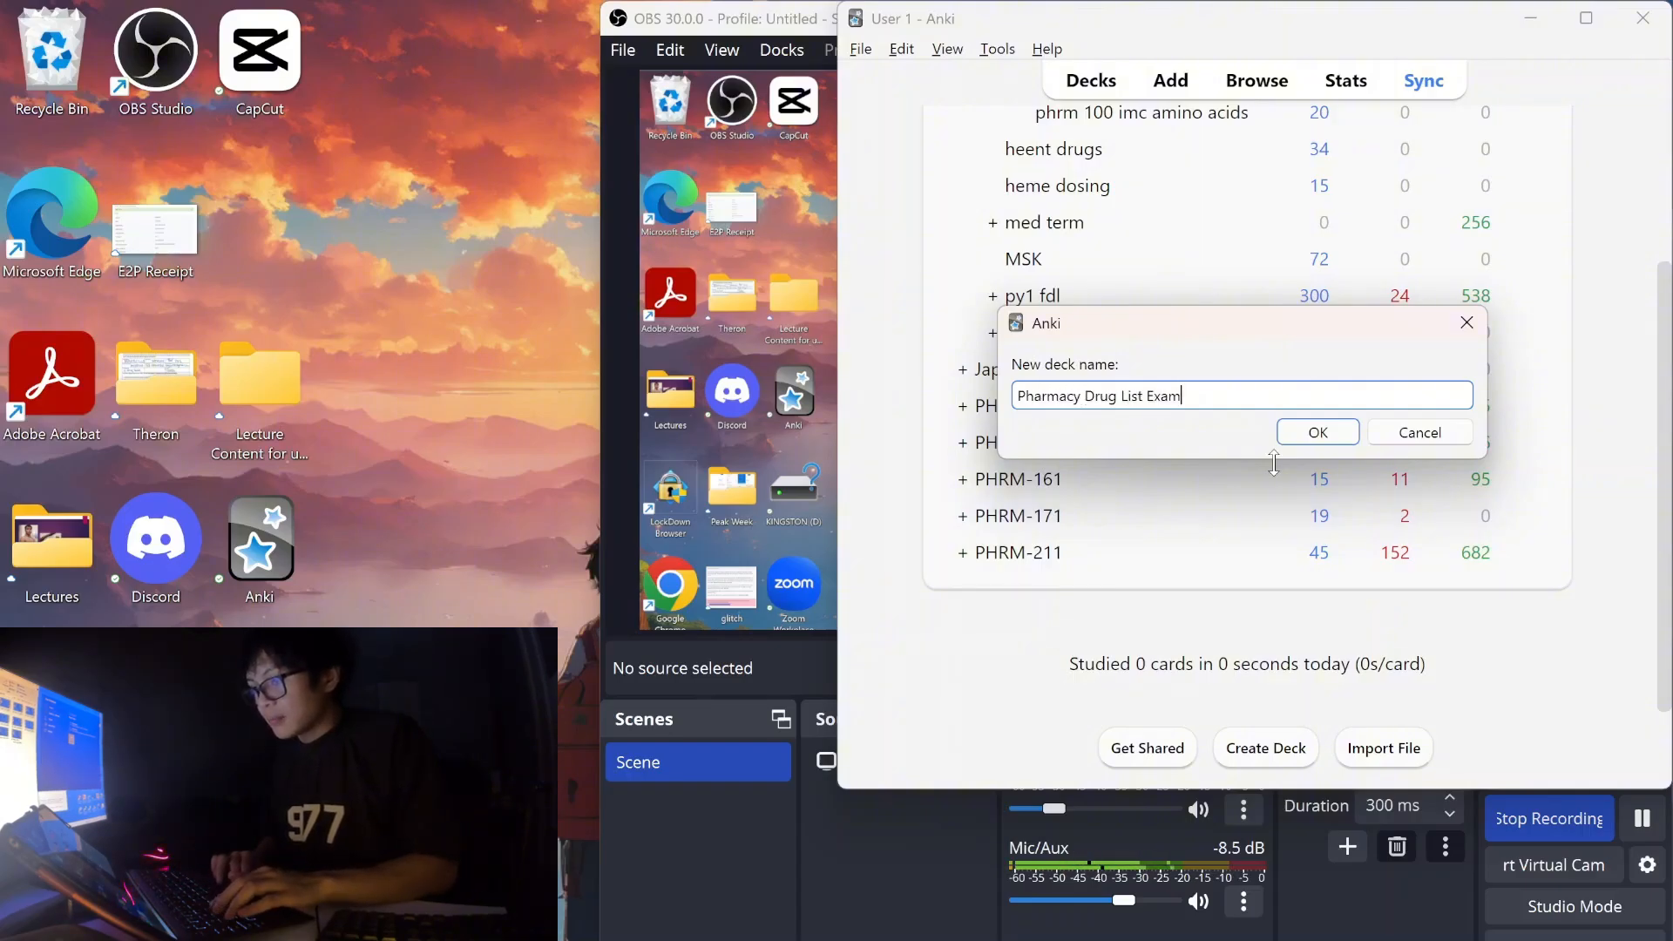
left_click(1316, 432)
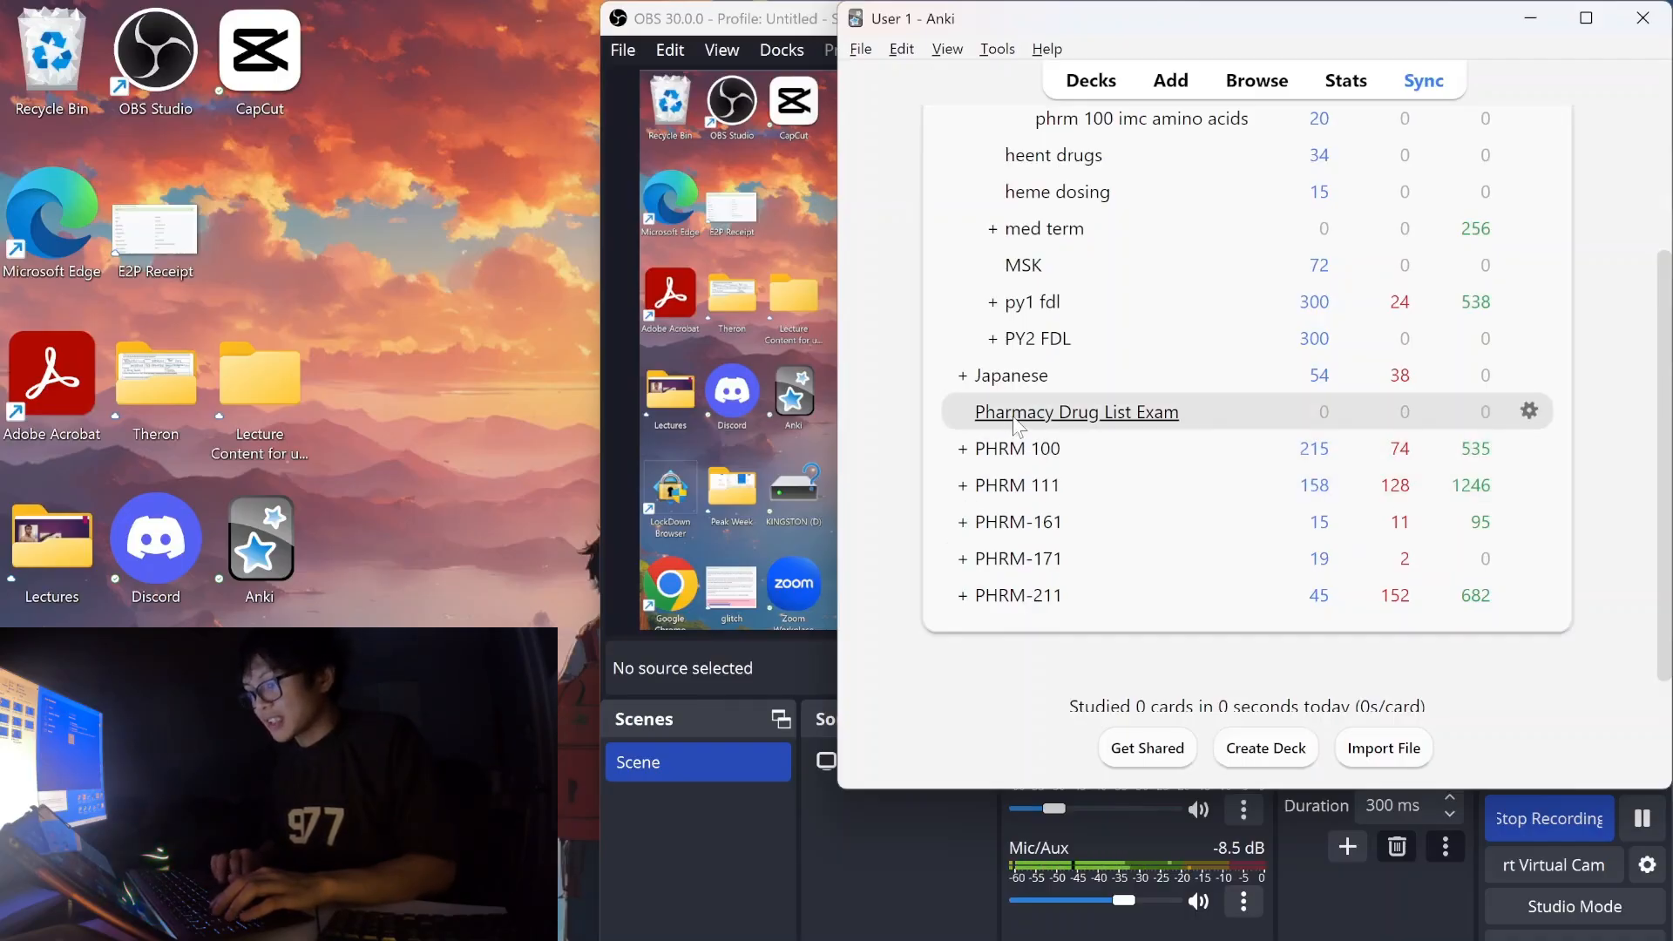
Create a subdeck called "PDL Class 1" inside the Pharmacy Drug List Exam deck.
left_click(1248, 751)
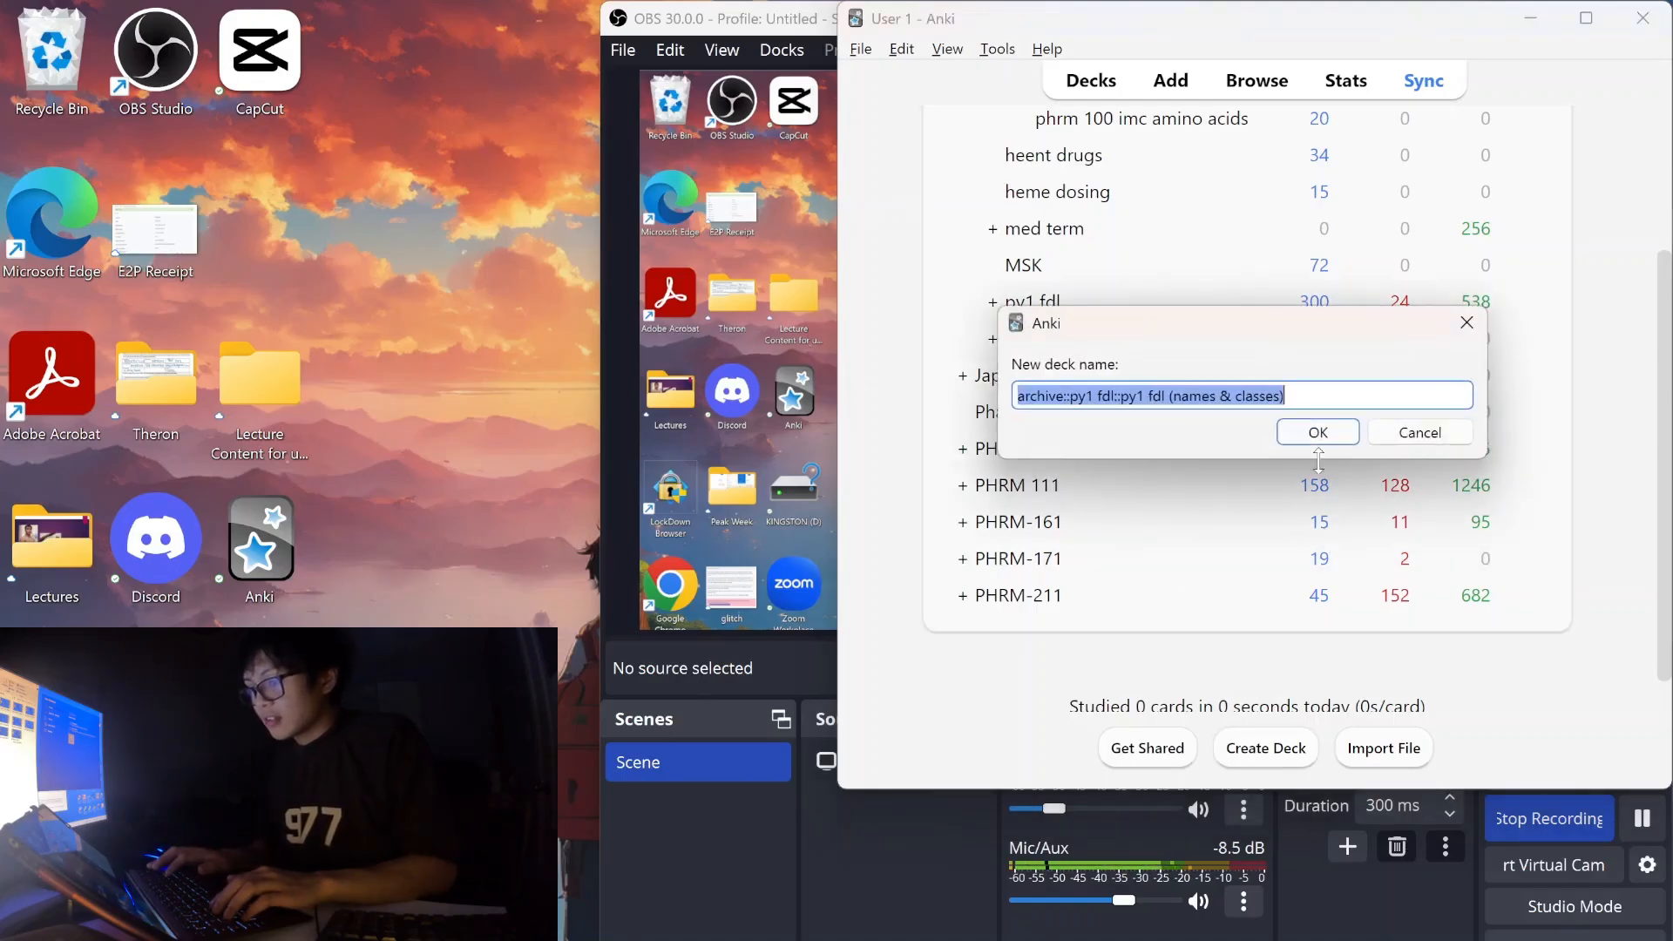
key("BackSpace")
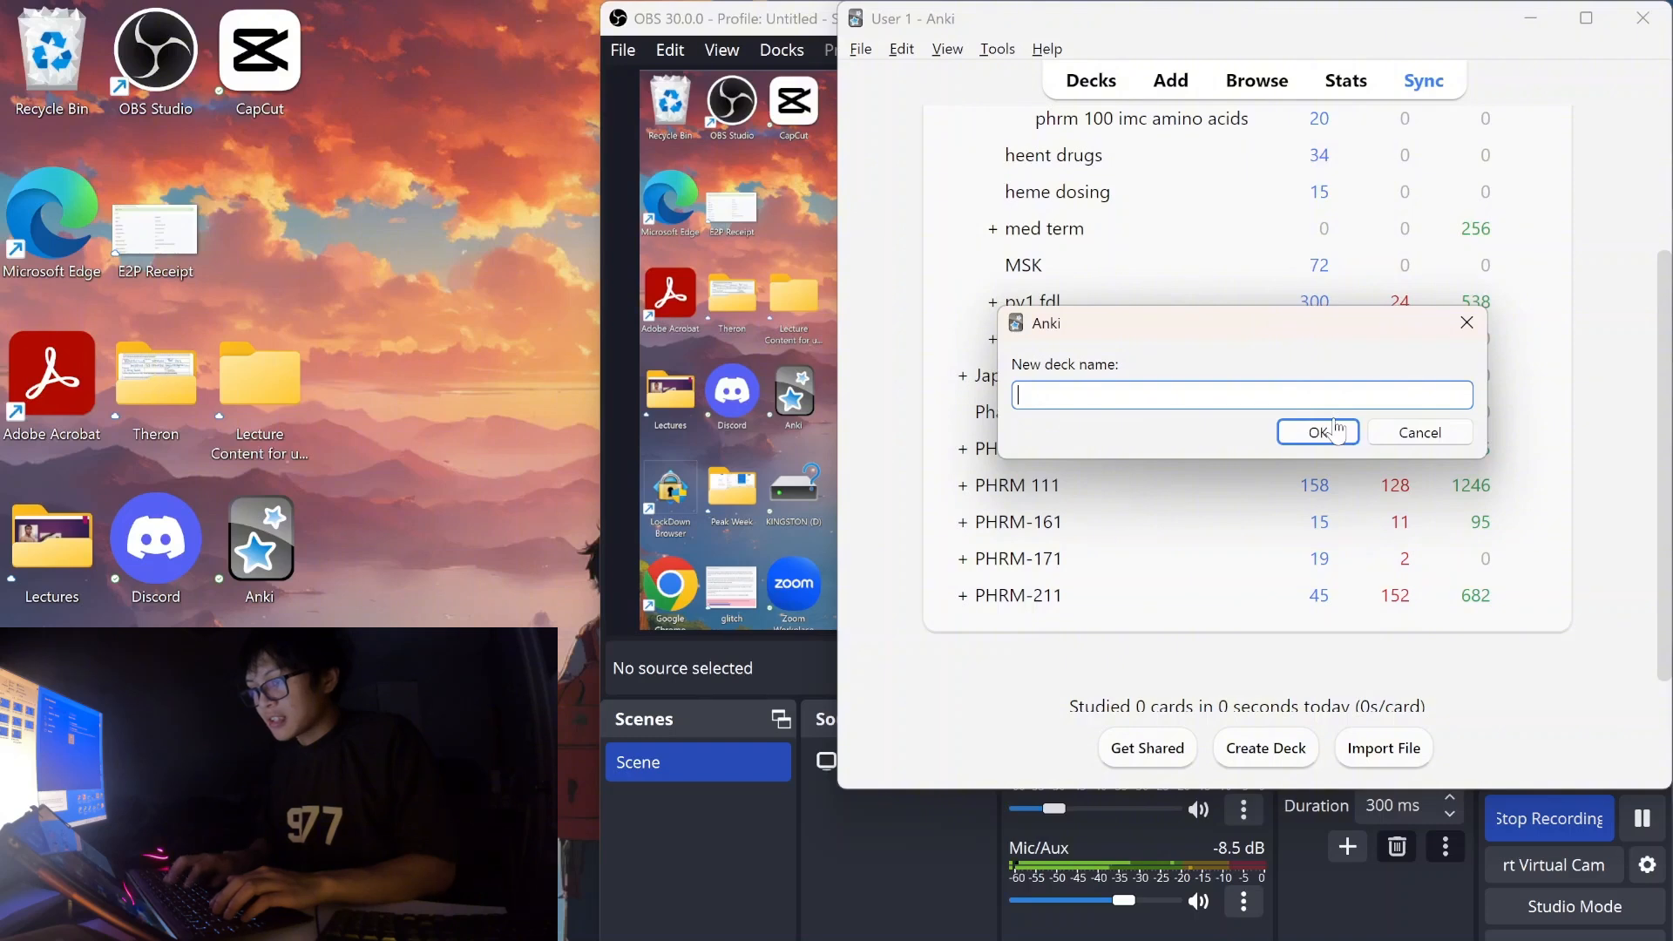
type("PHarm")
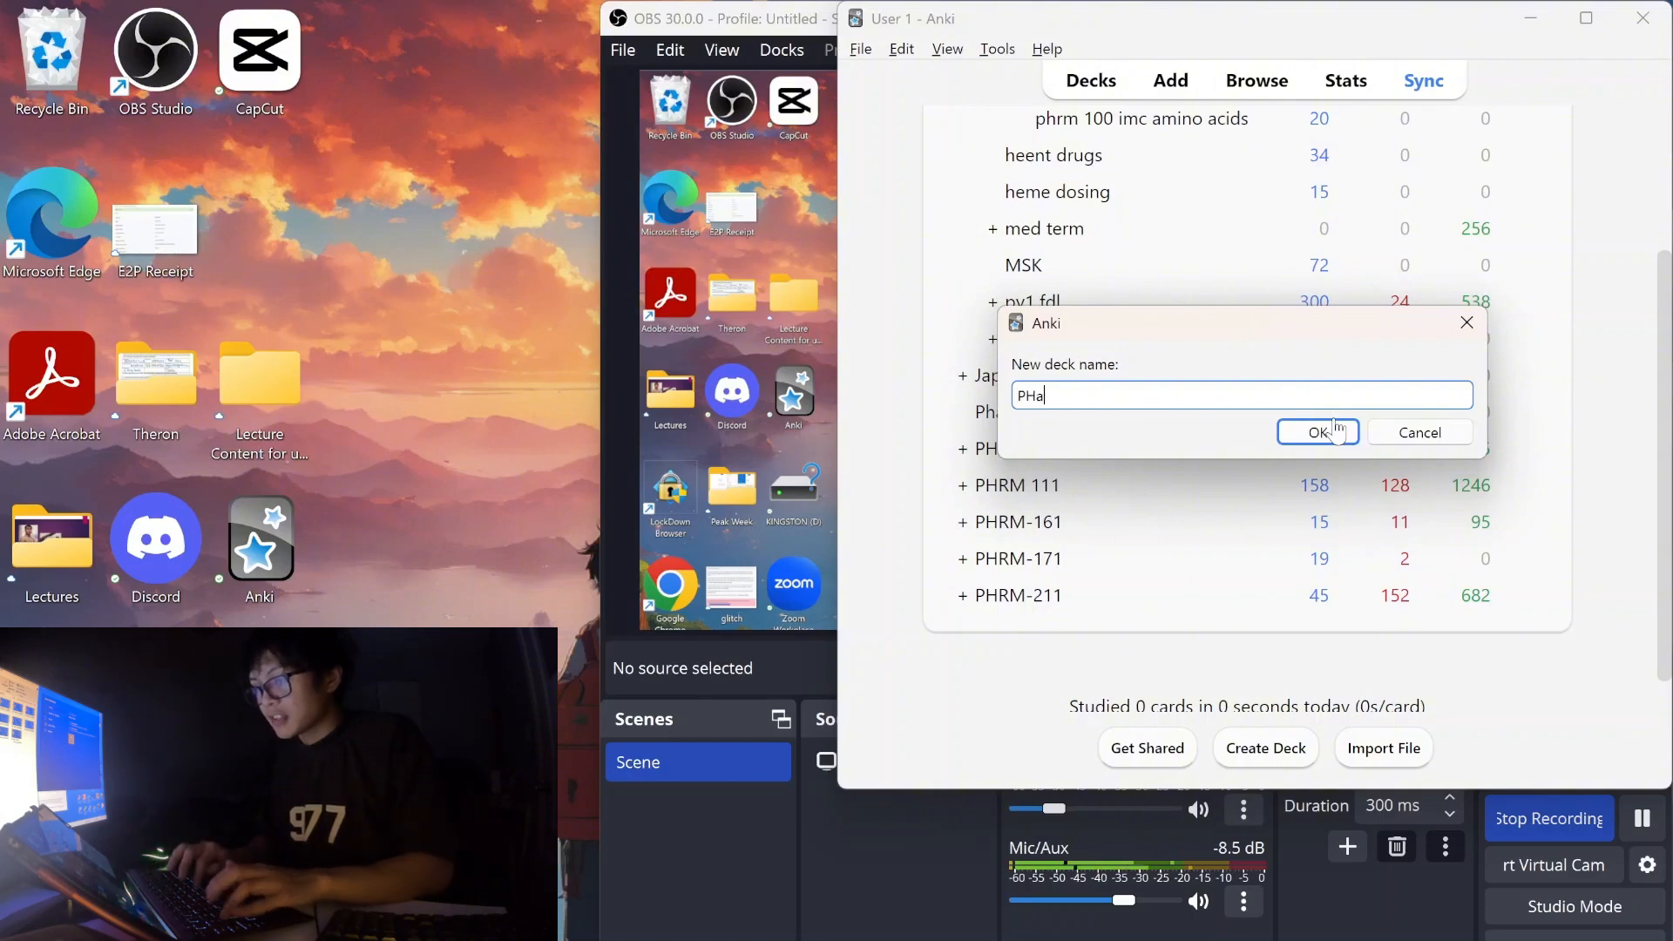
key("BackSpace")
key("BackSpace")
key("BackSpace")
key("BackSpace")
type("harmacy")
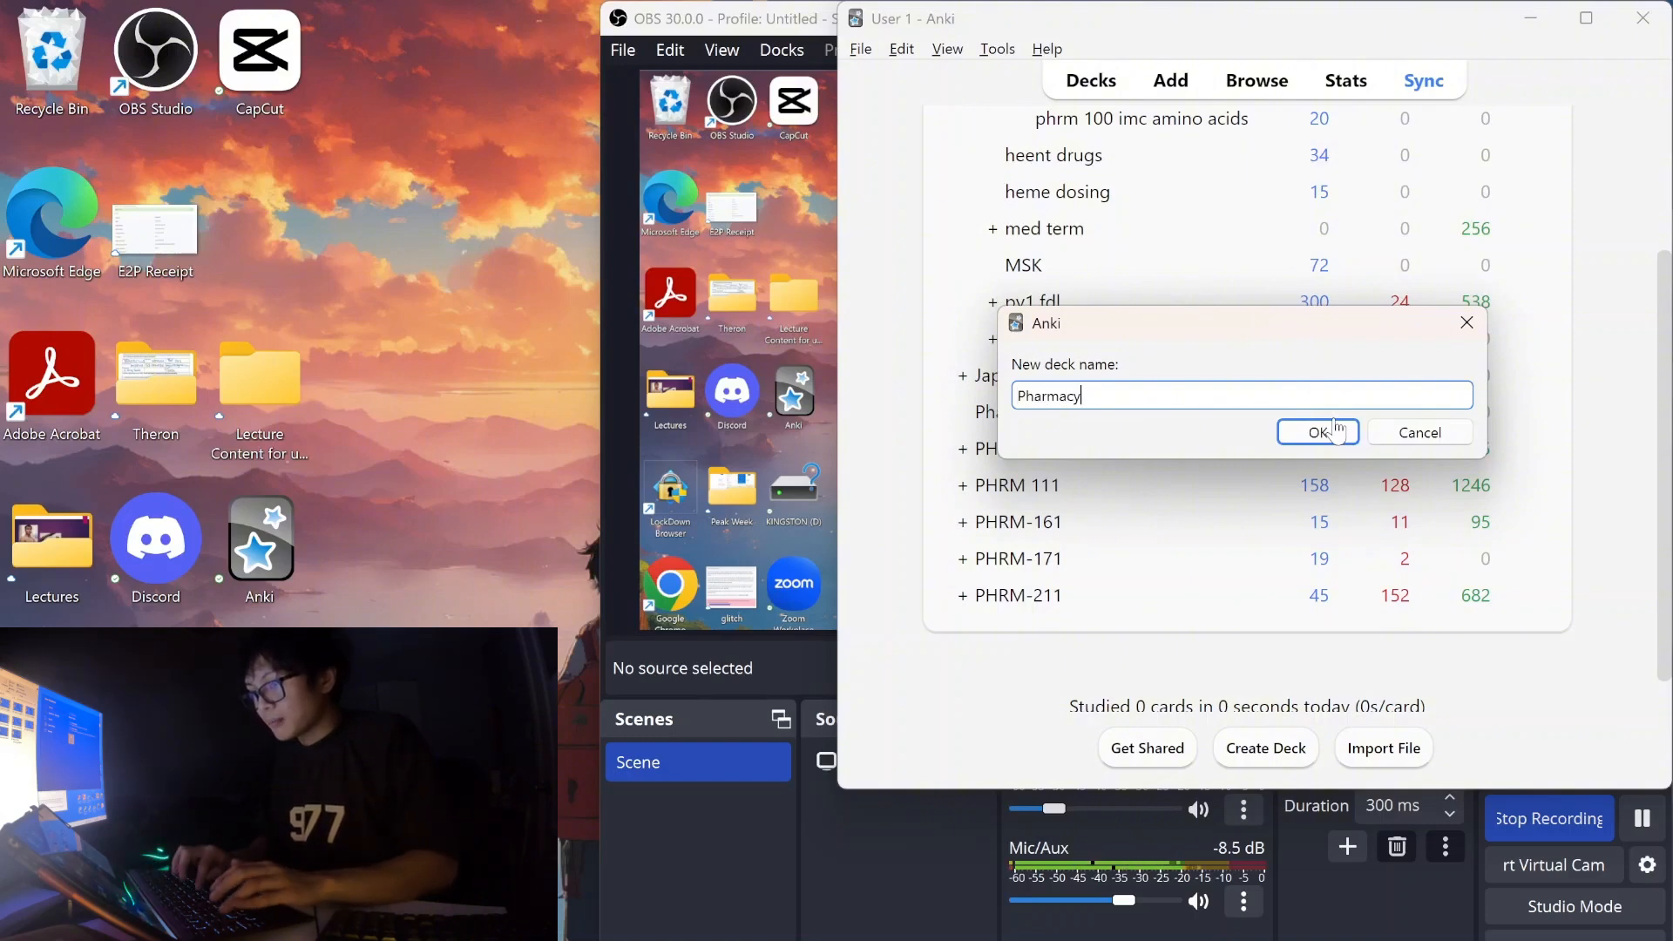
type(" Drug List Exam::")
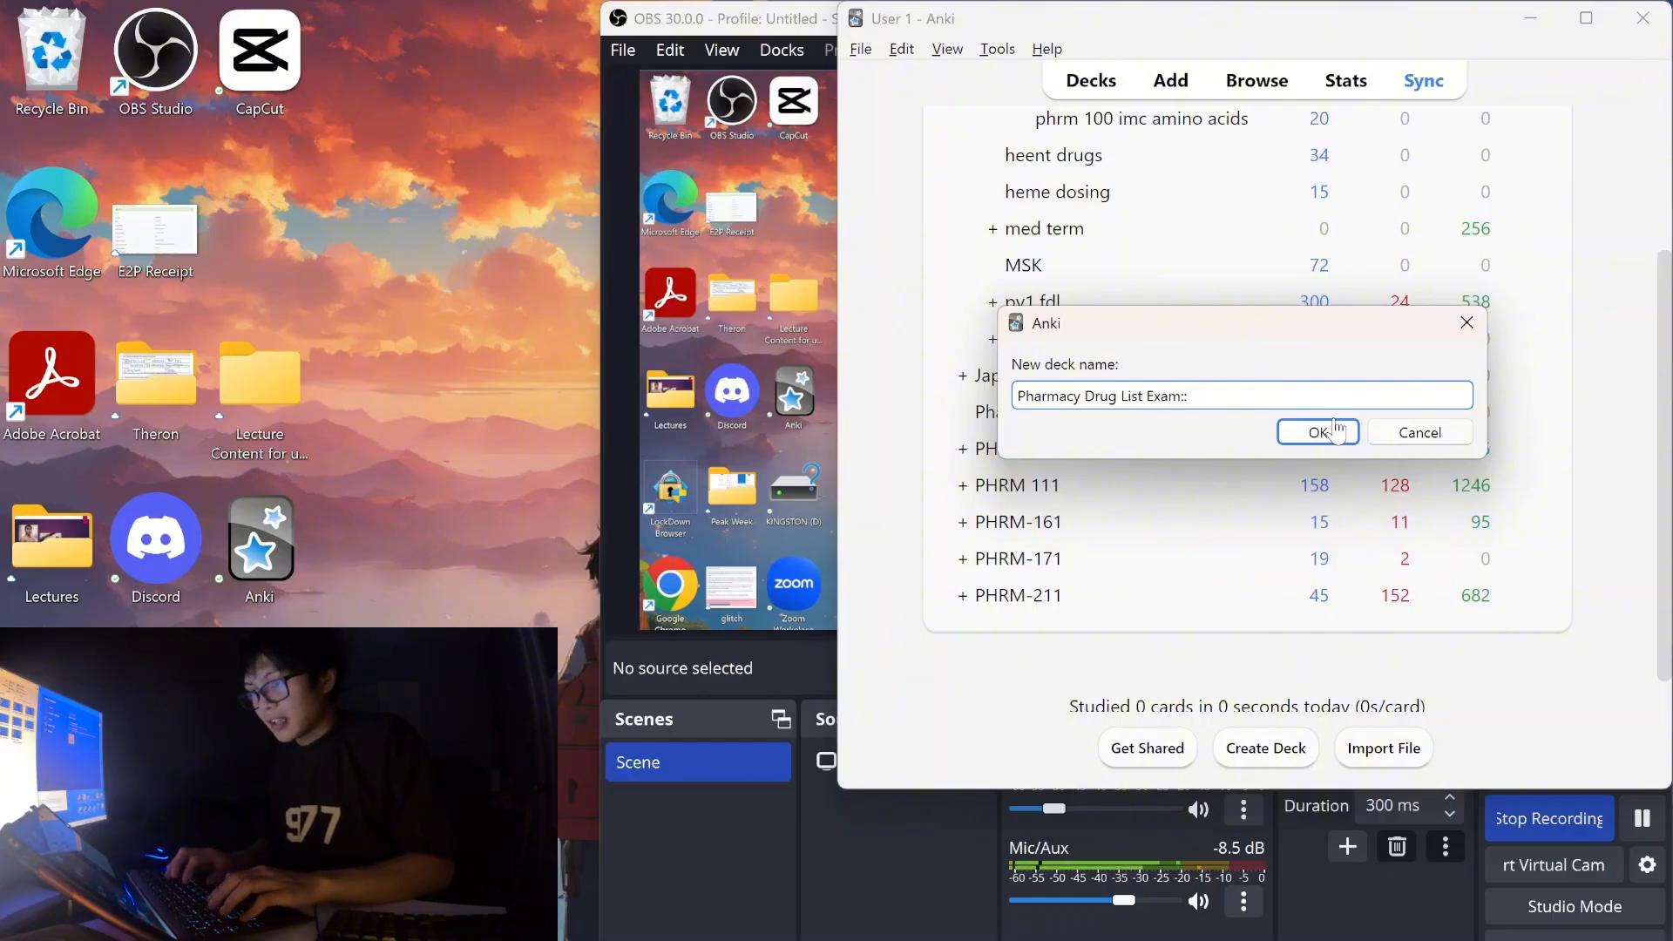
type("PDL ")
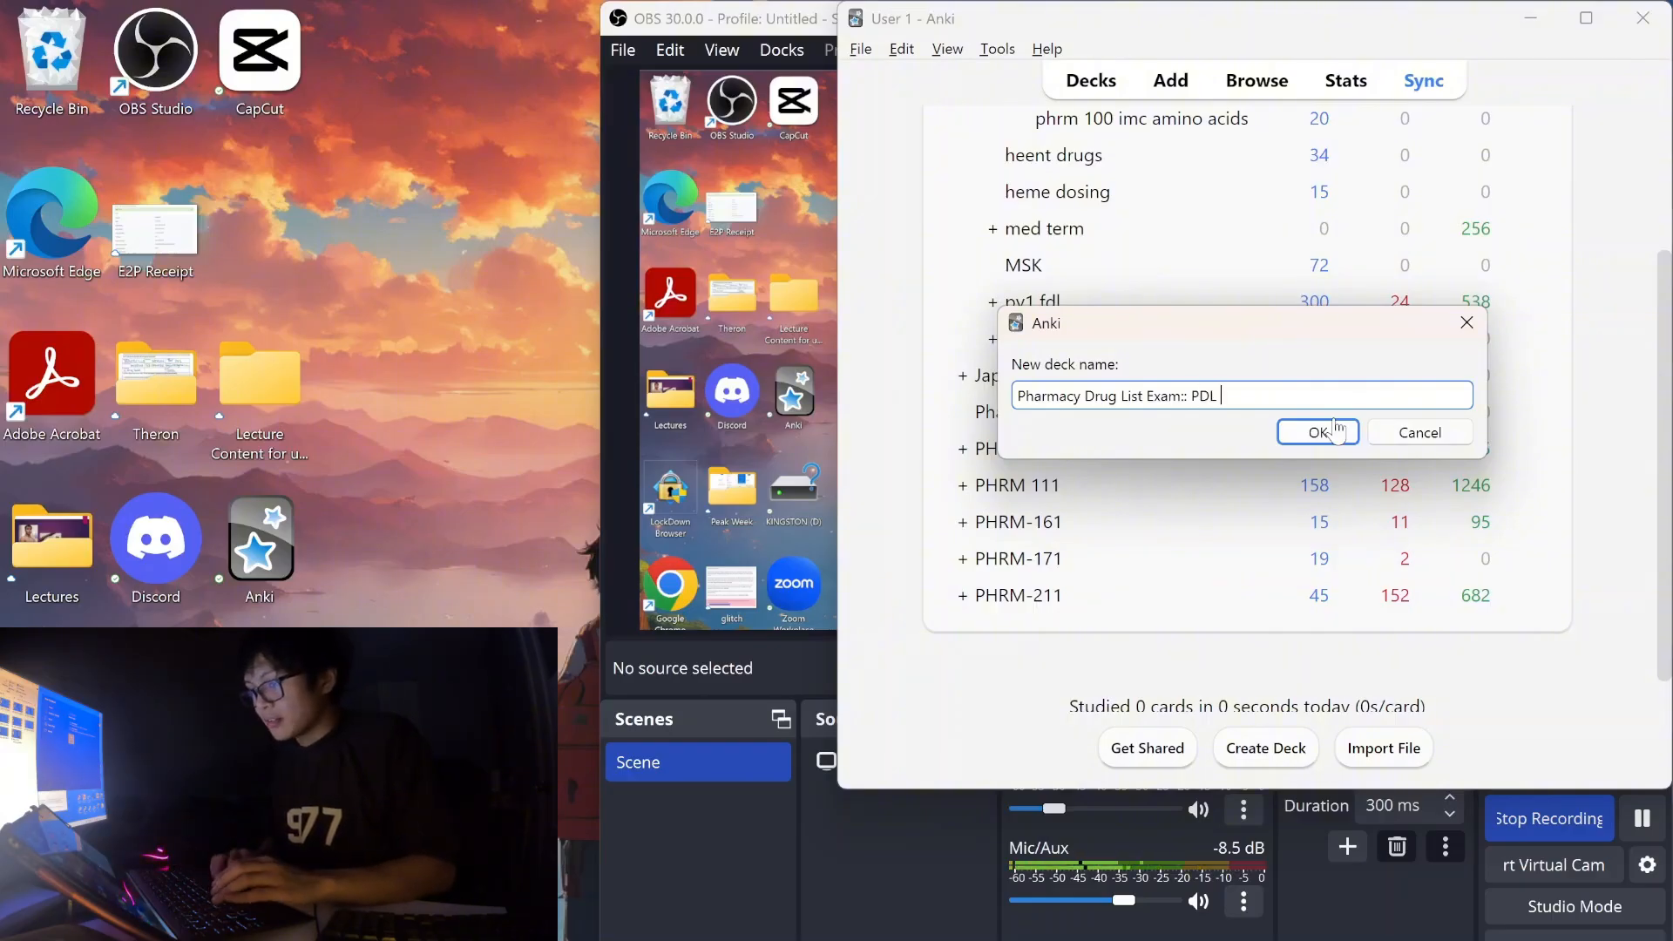
type("Class 1")
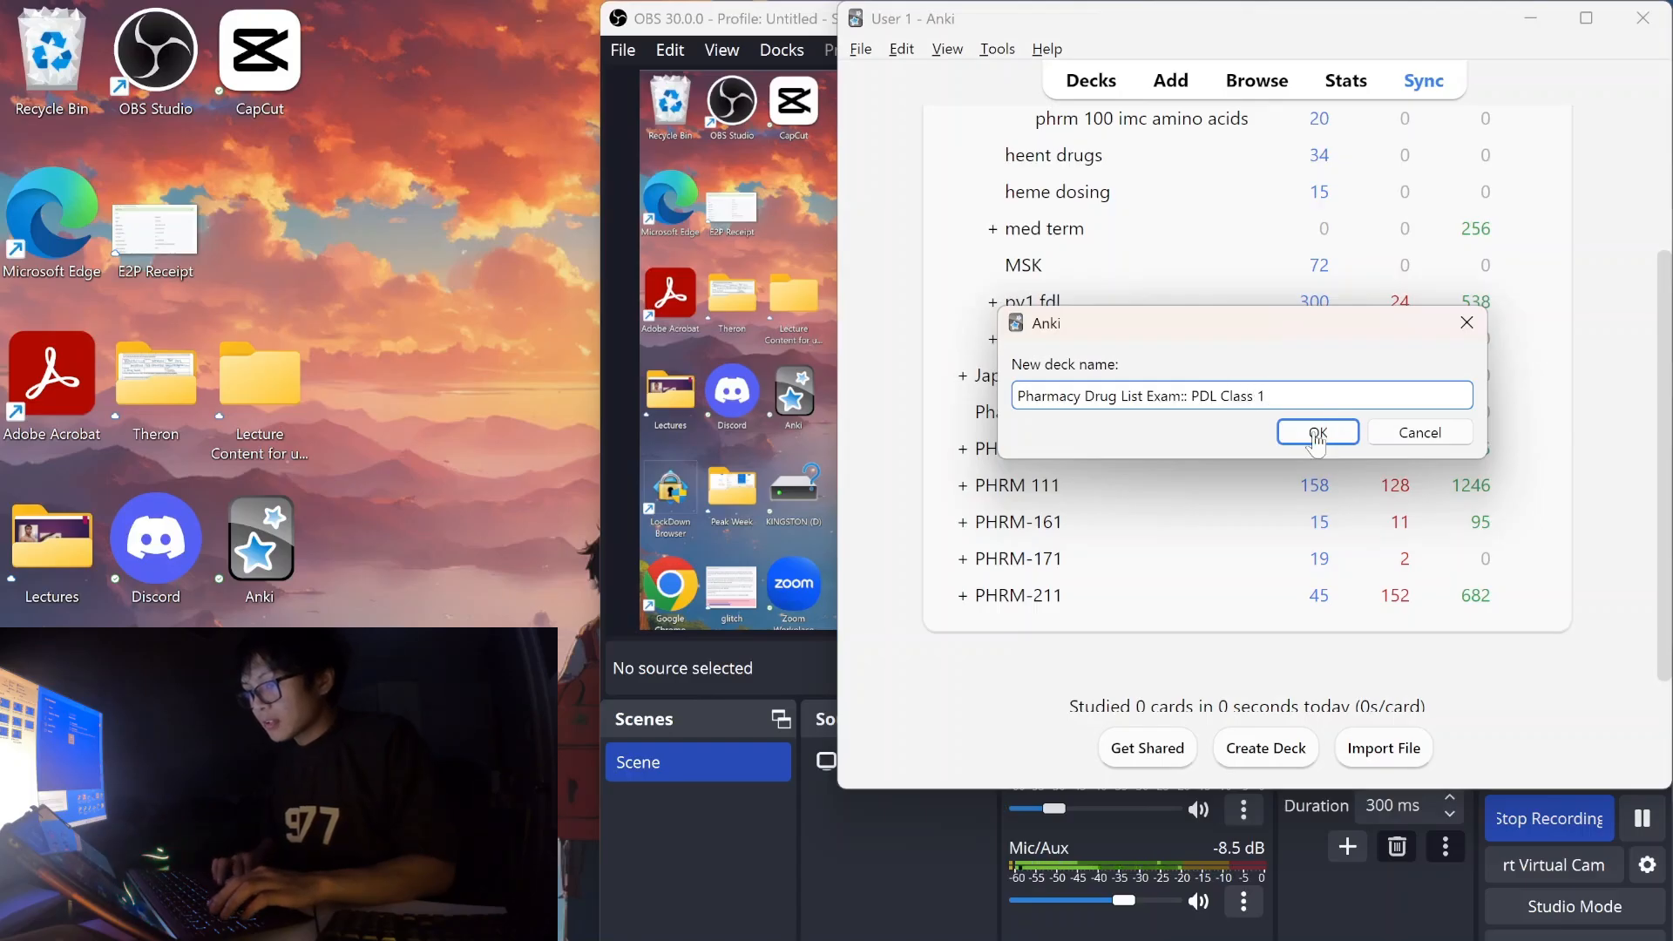
left_click(1312, 433)
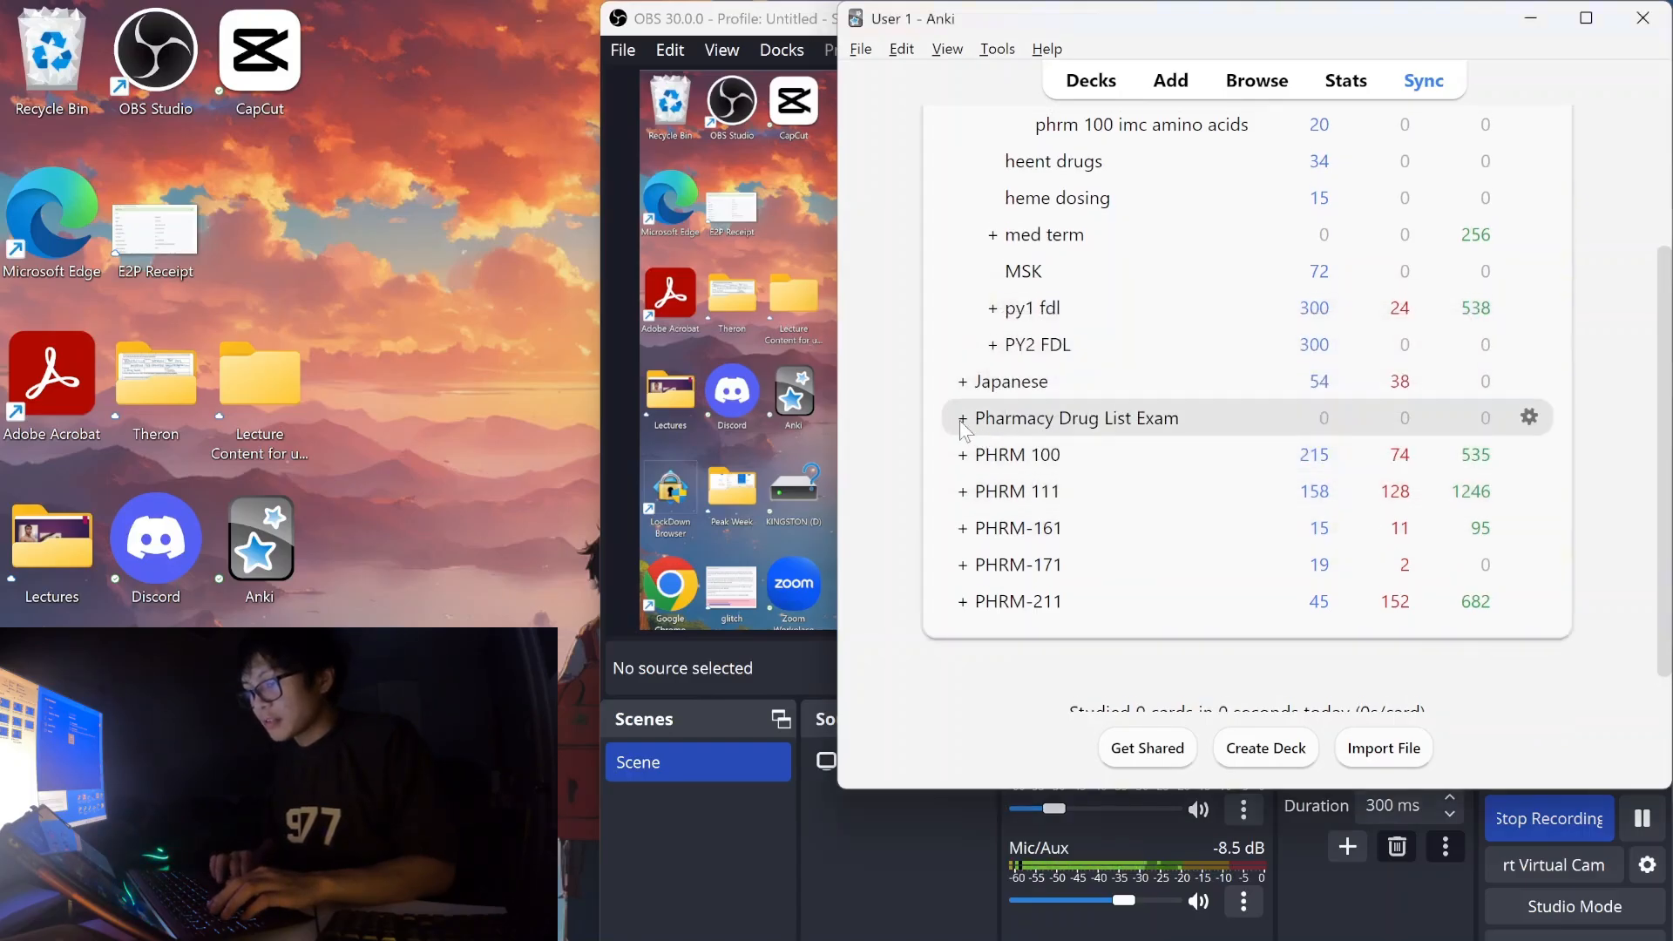
Open the PDL Class 1 subdeck and start a new note there with the Basic note type.
left_click(962, 420)
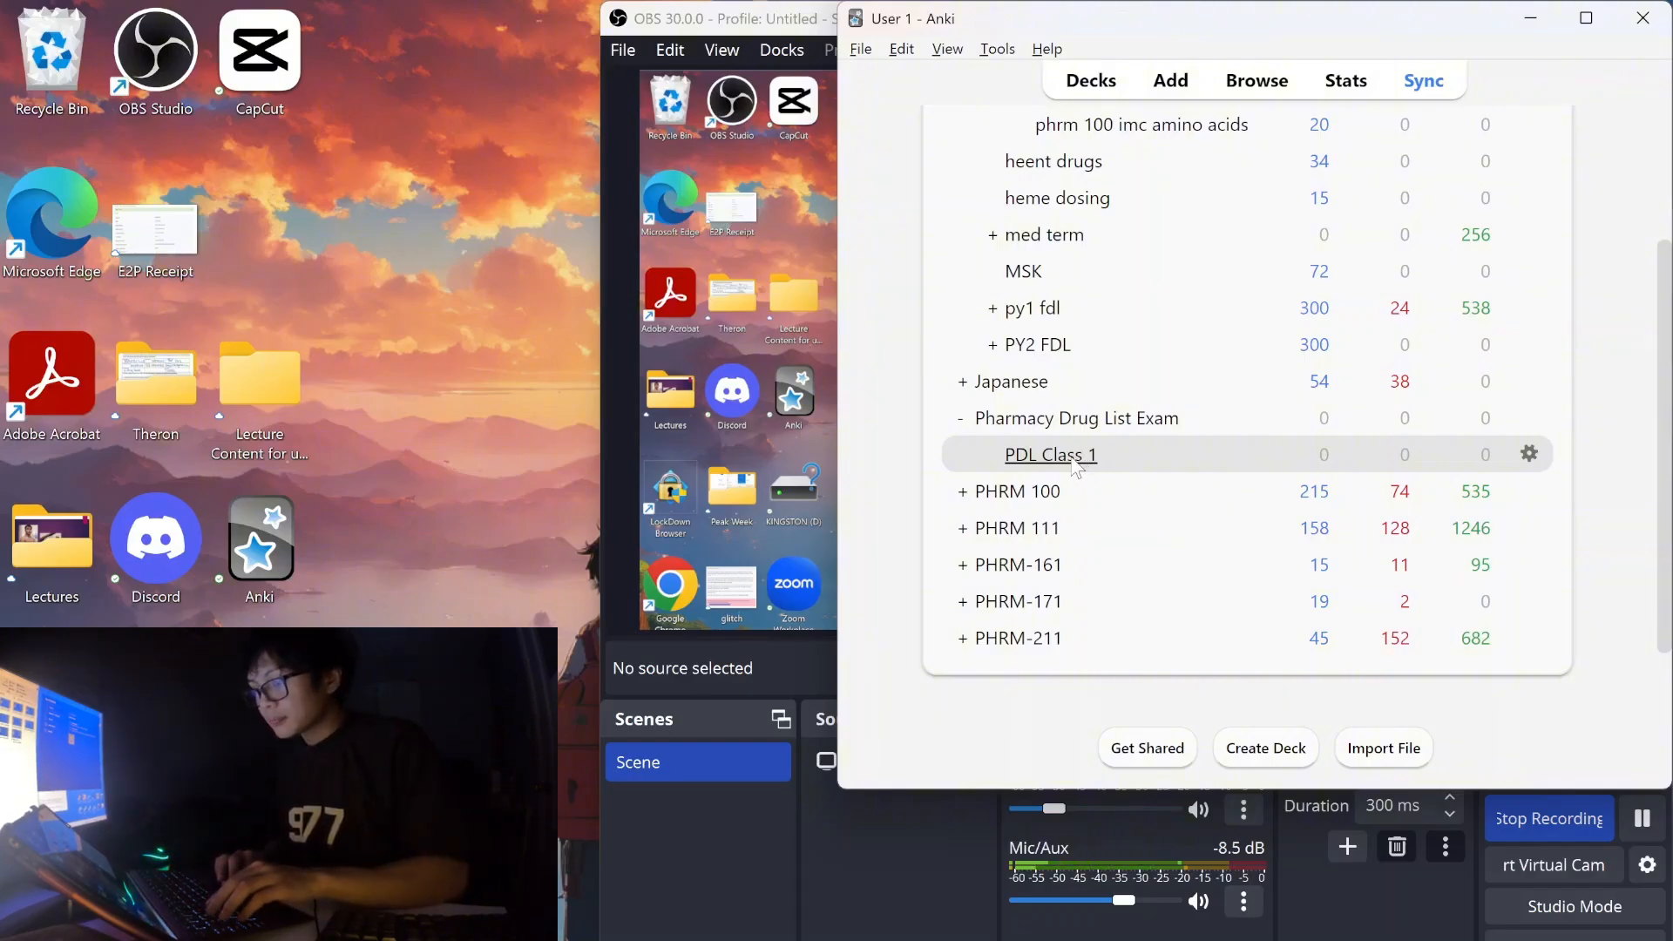
left_click(1050, 455)
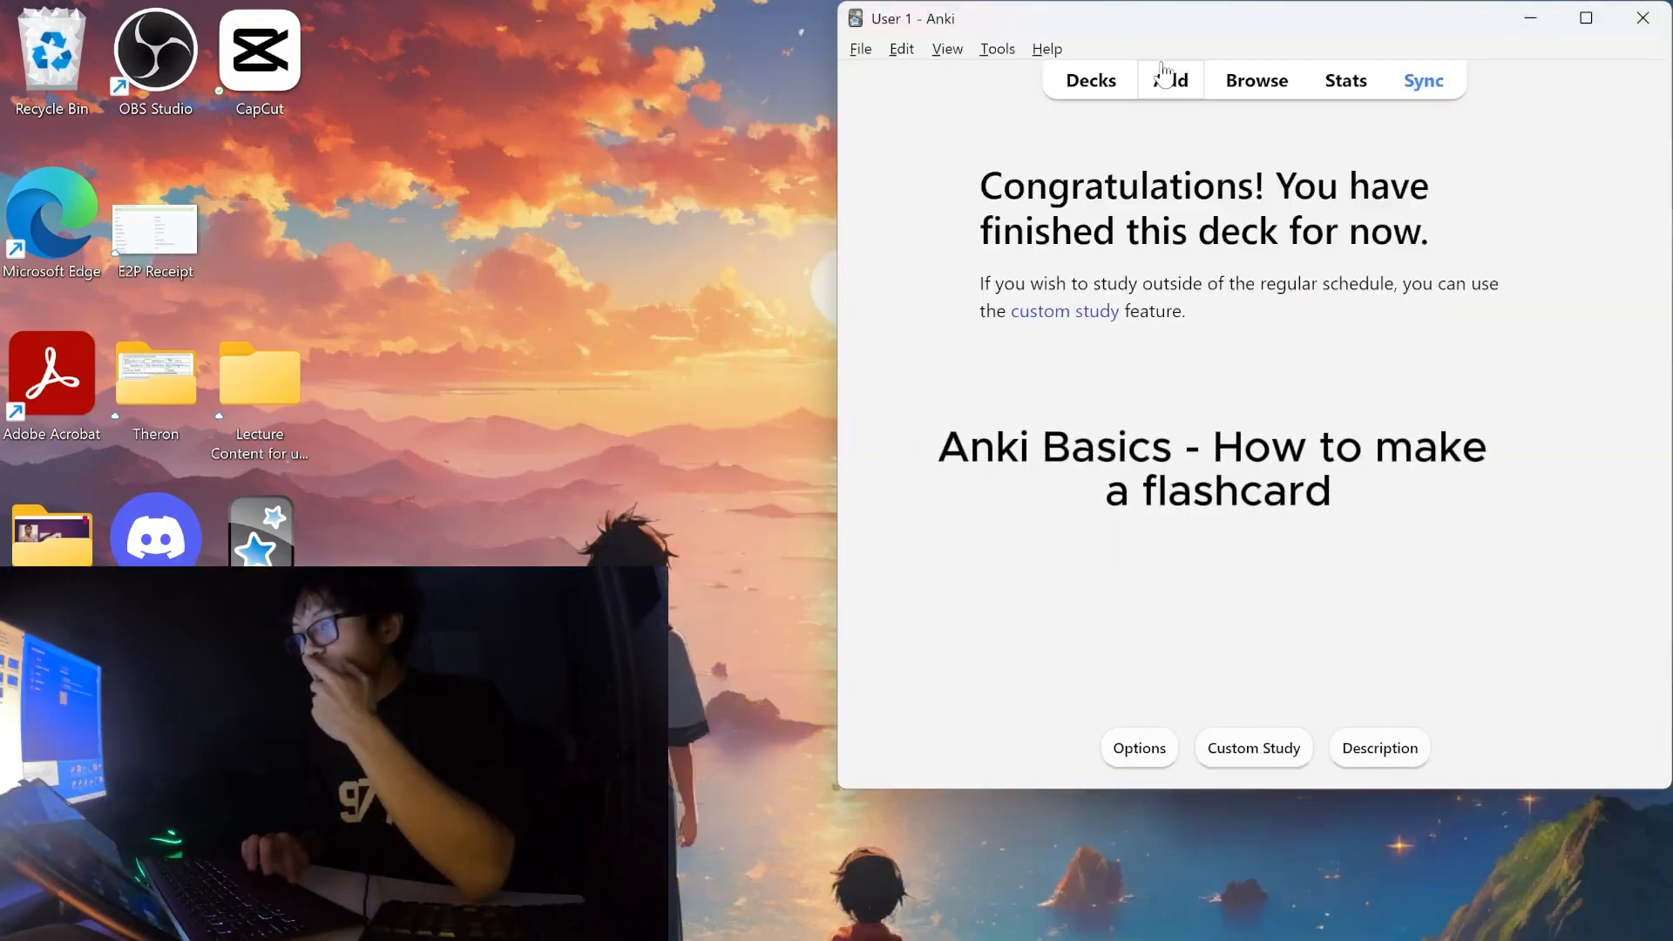
left_click(1165, 77)
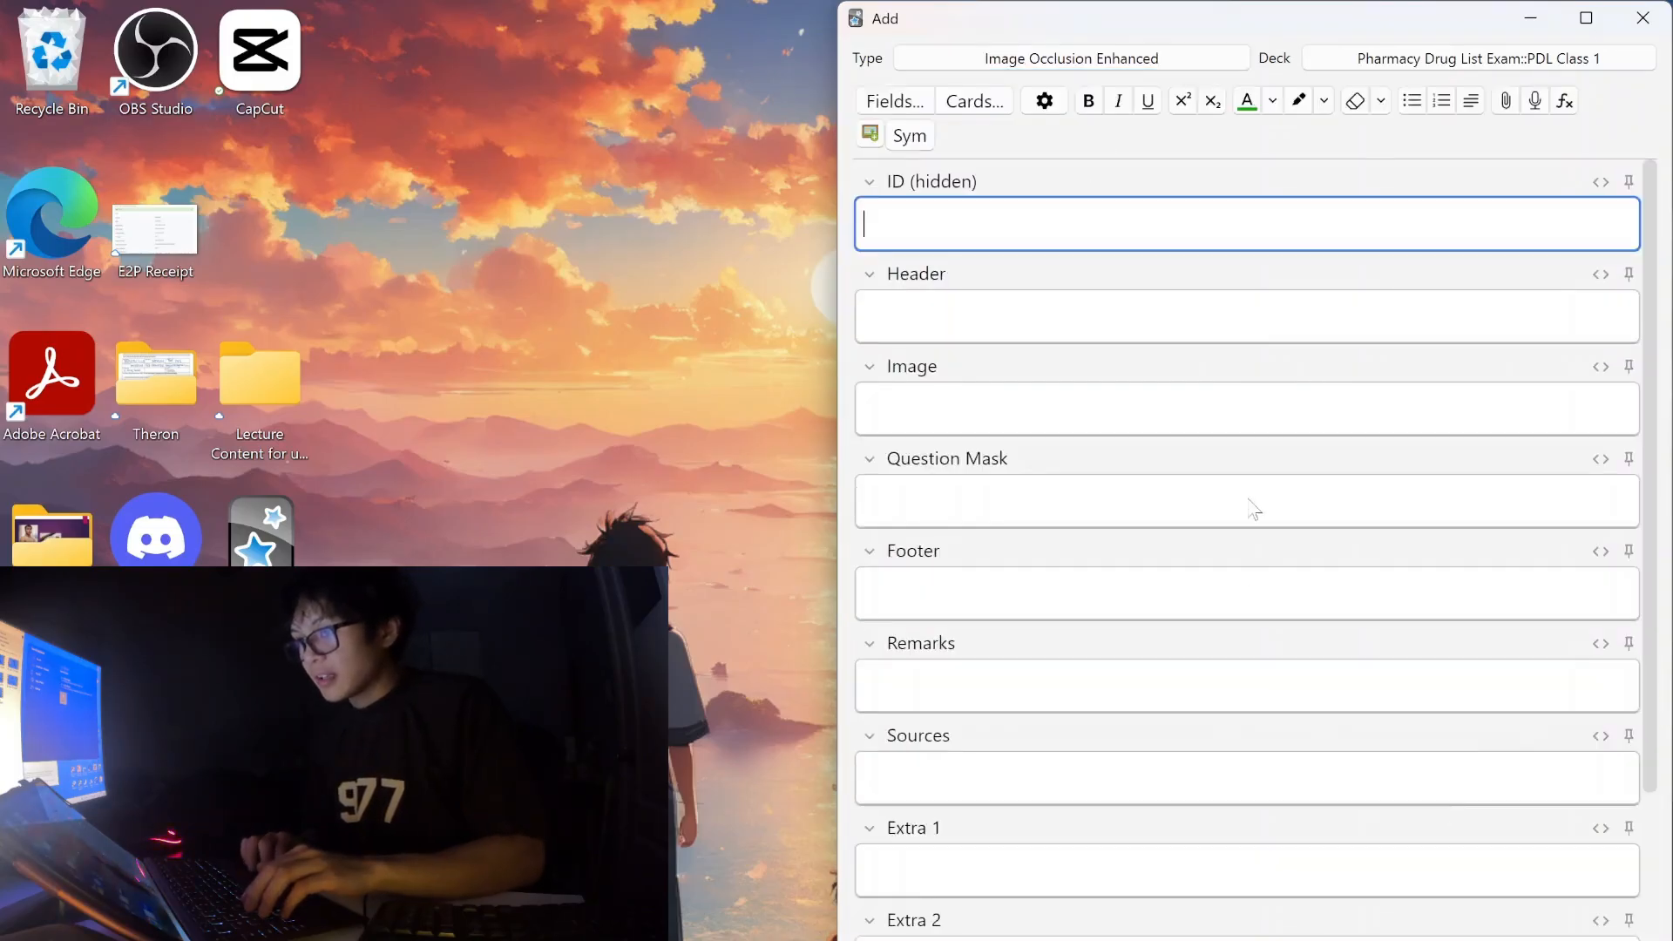
left_click(993, 63)
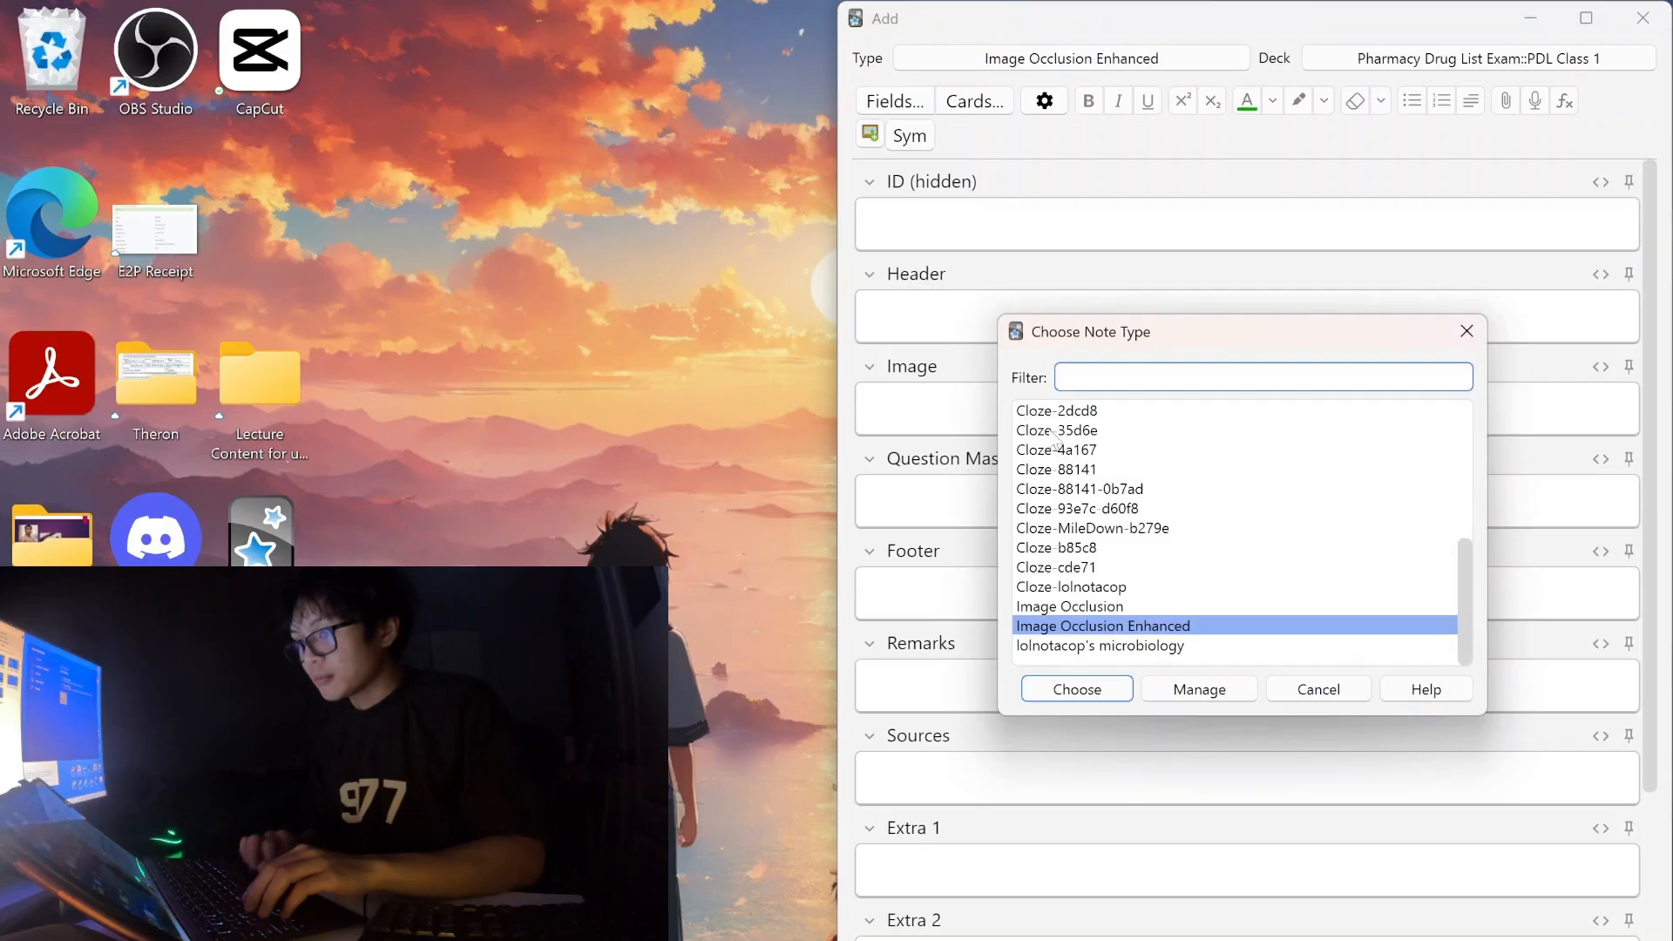
scroll(1057, 445, "up", 5)
left_click(1033, 411)
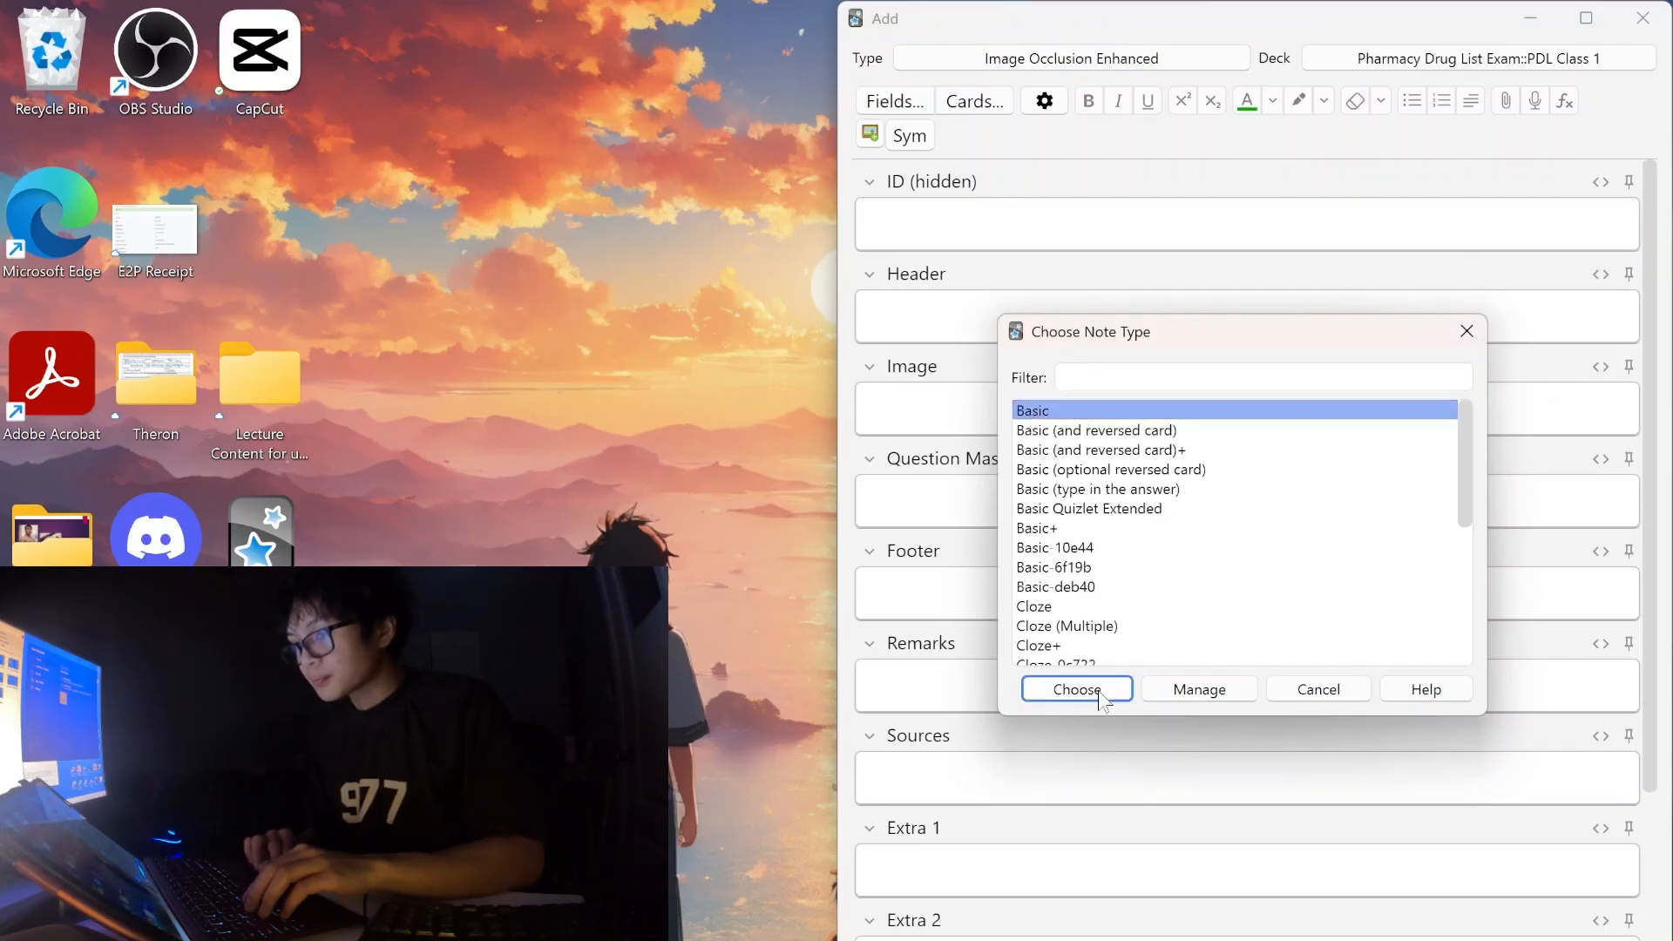
left_click(1096, 691)
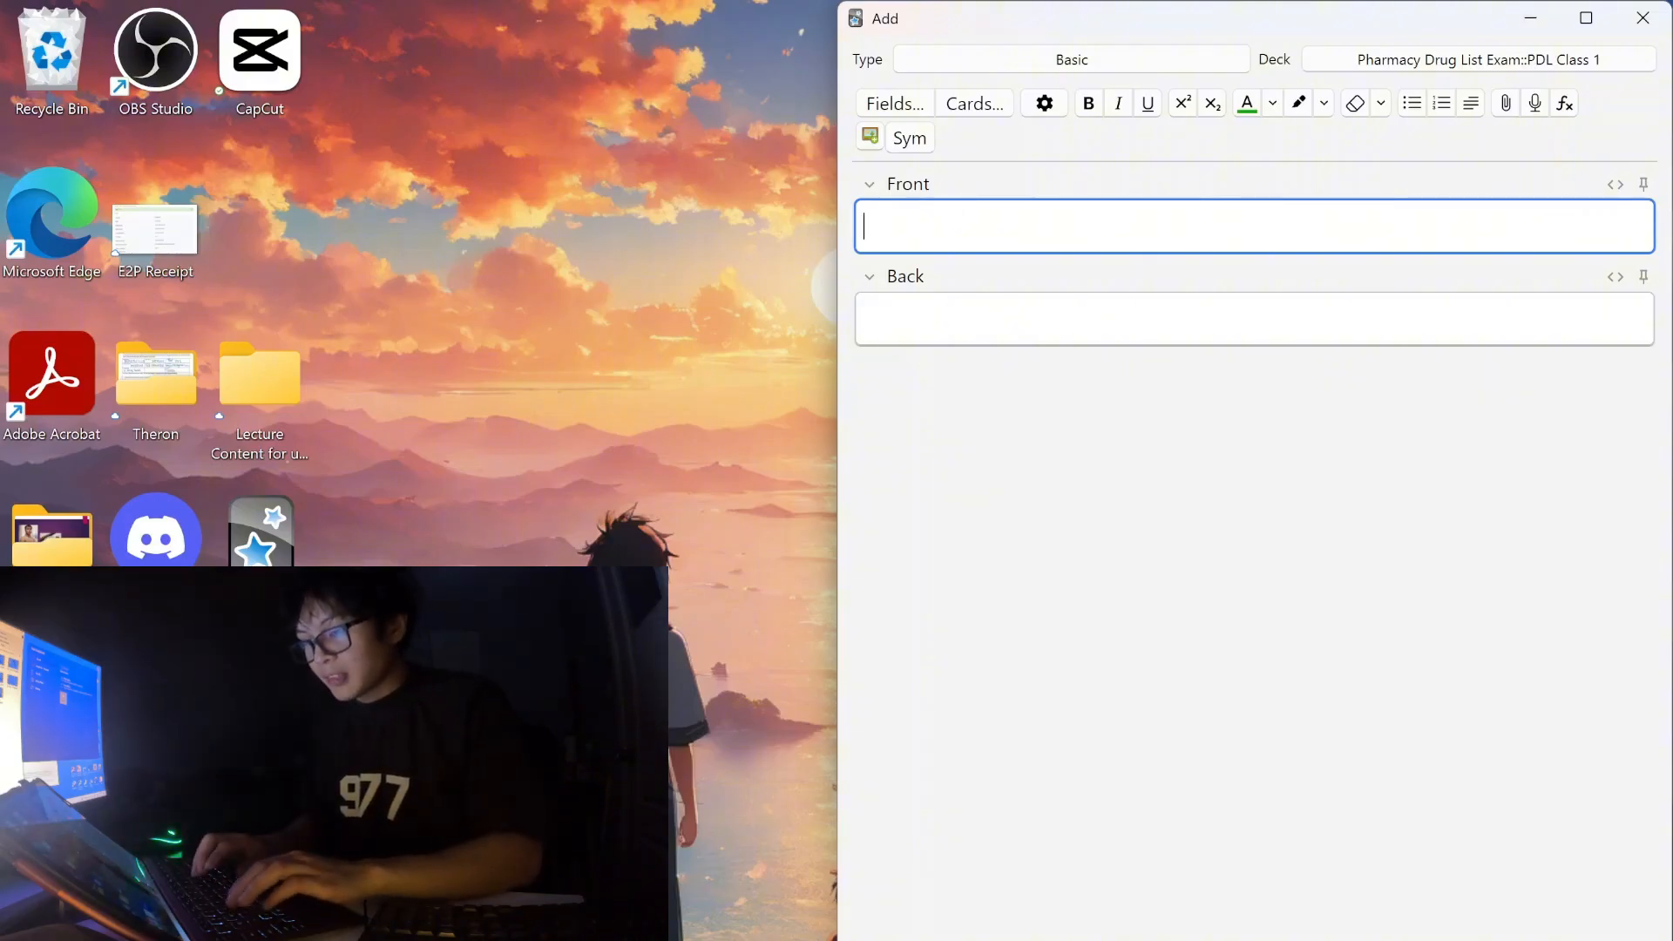
type("How many finge")
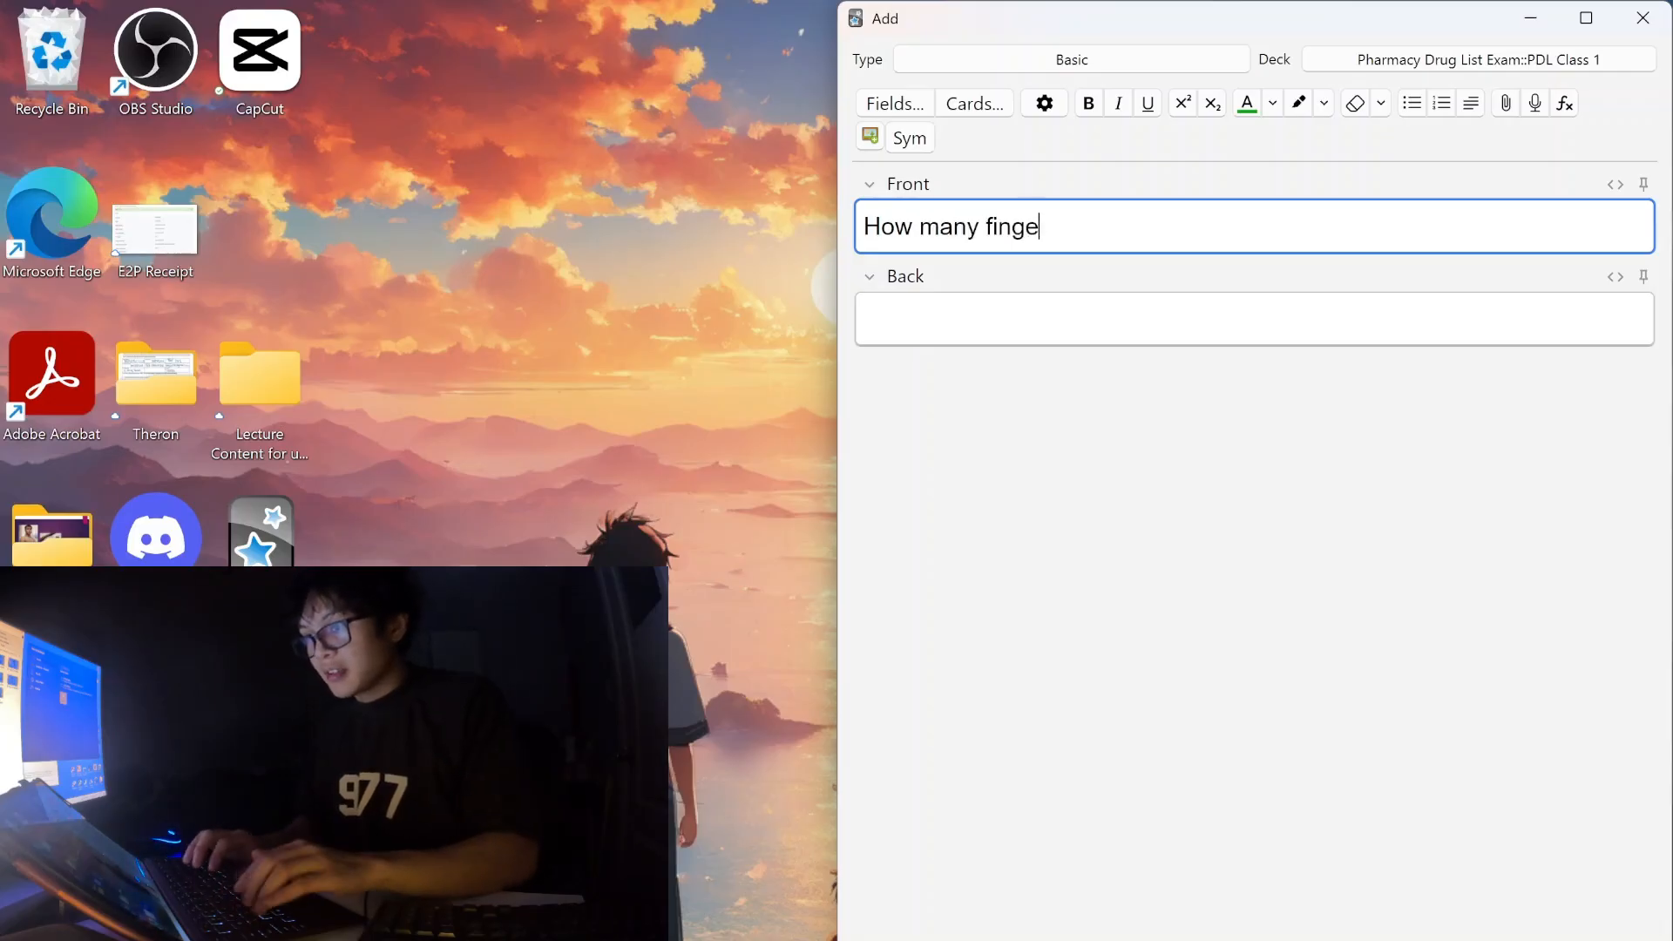
type("rs am I hold")
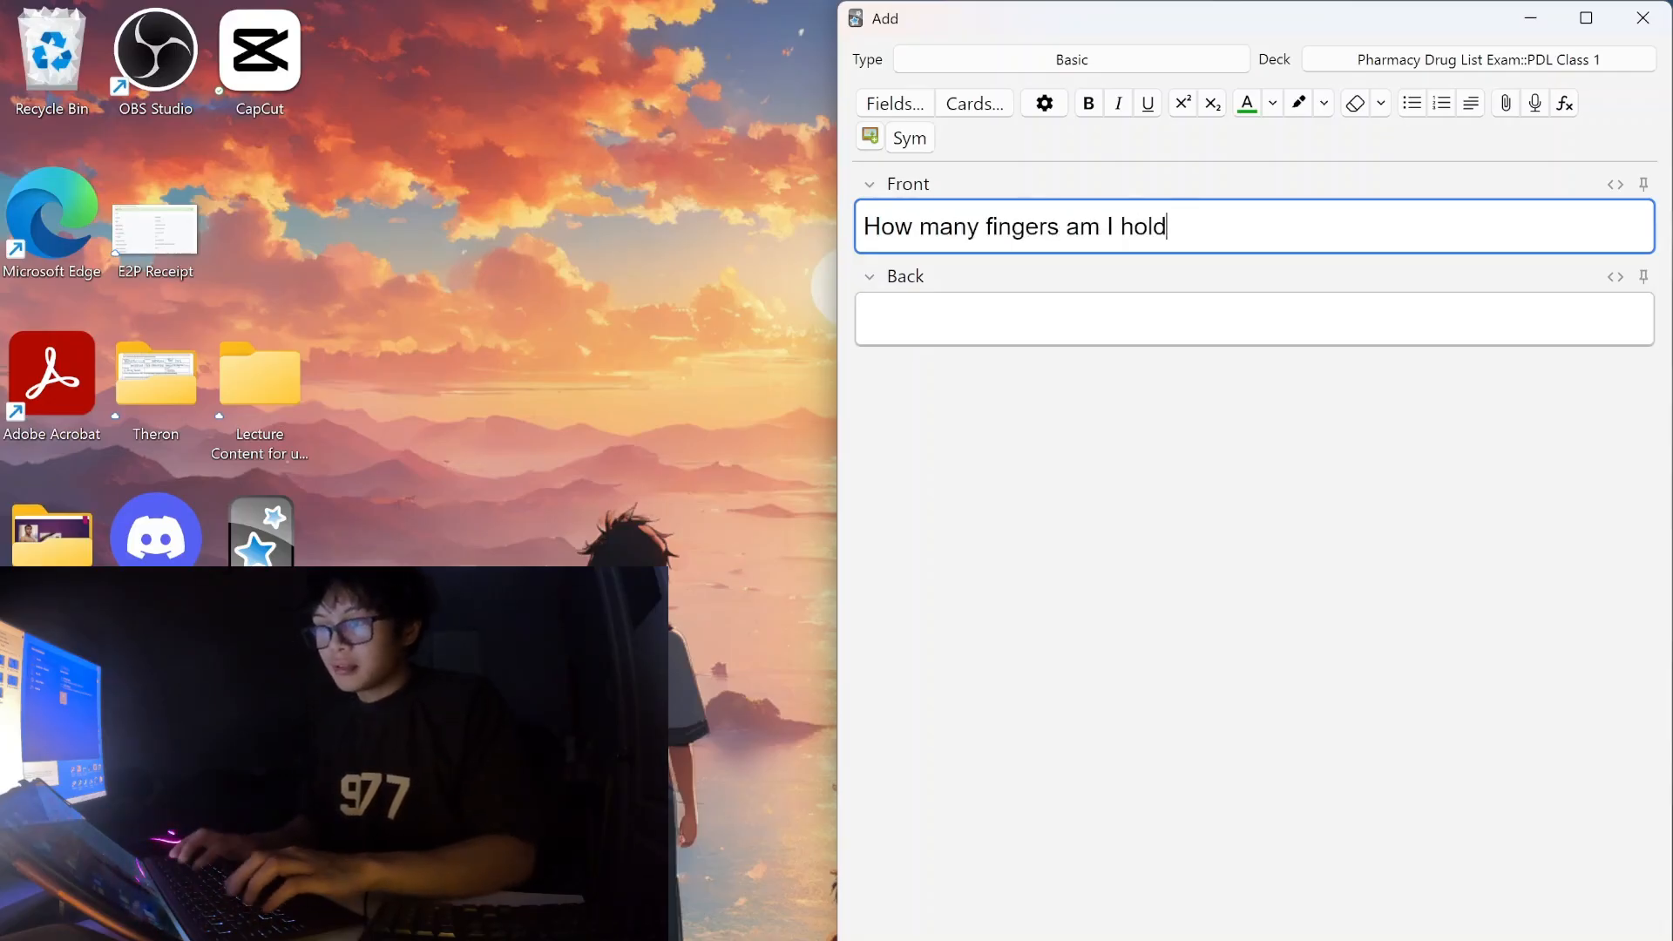
key("Tab")
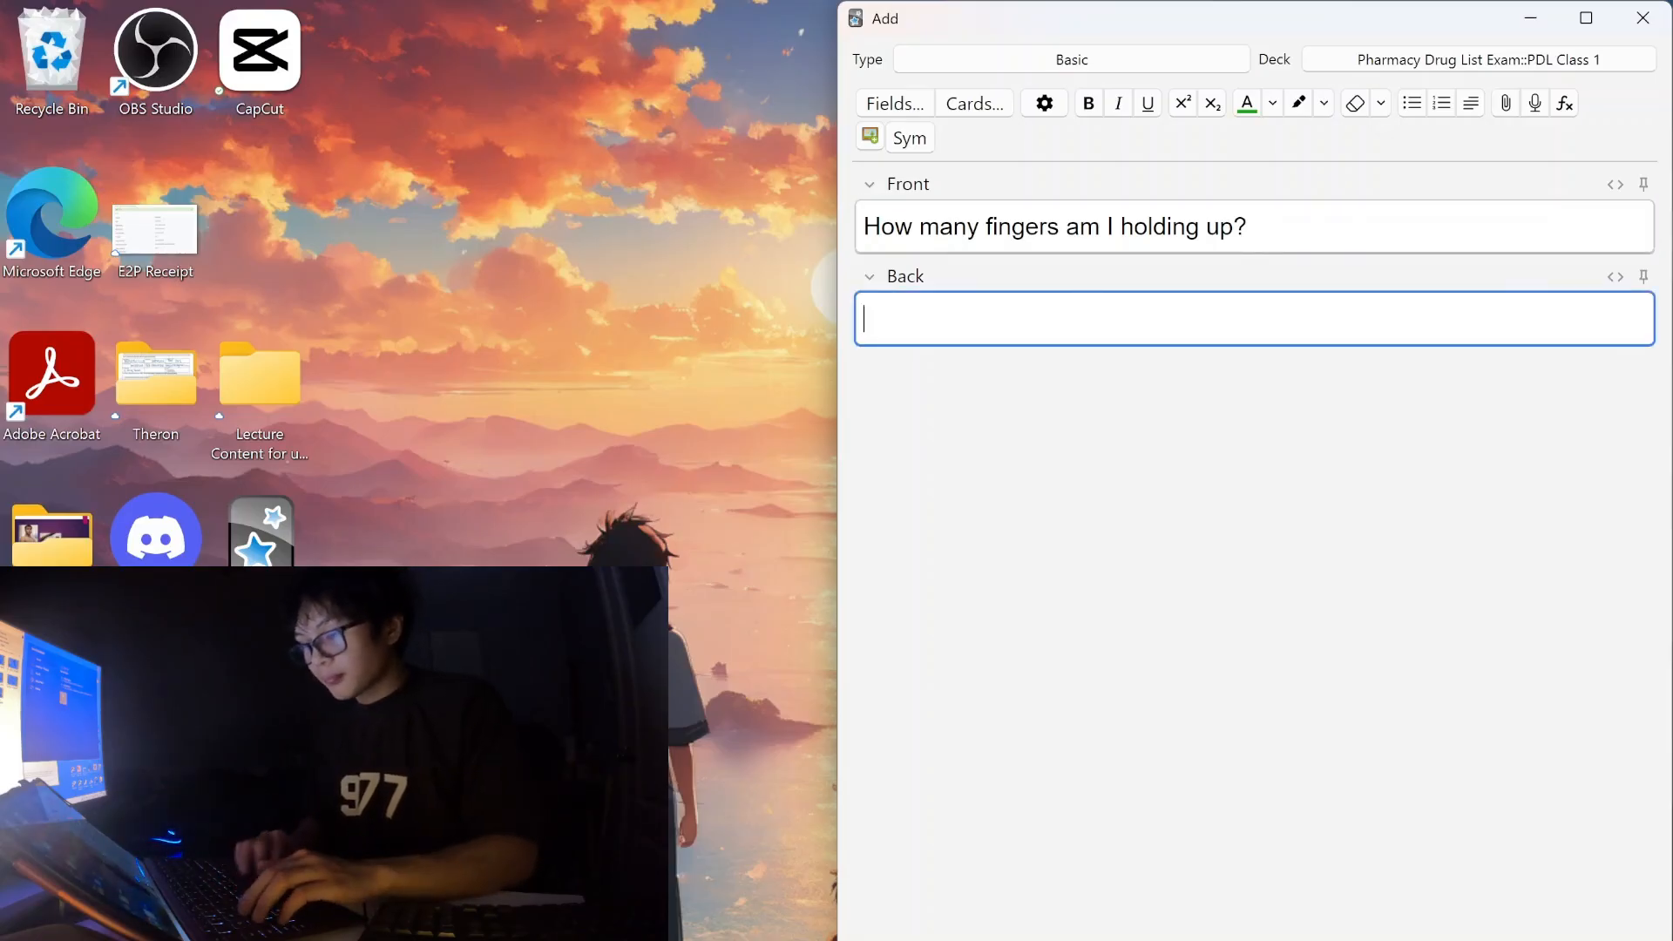
type("5")
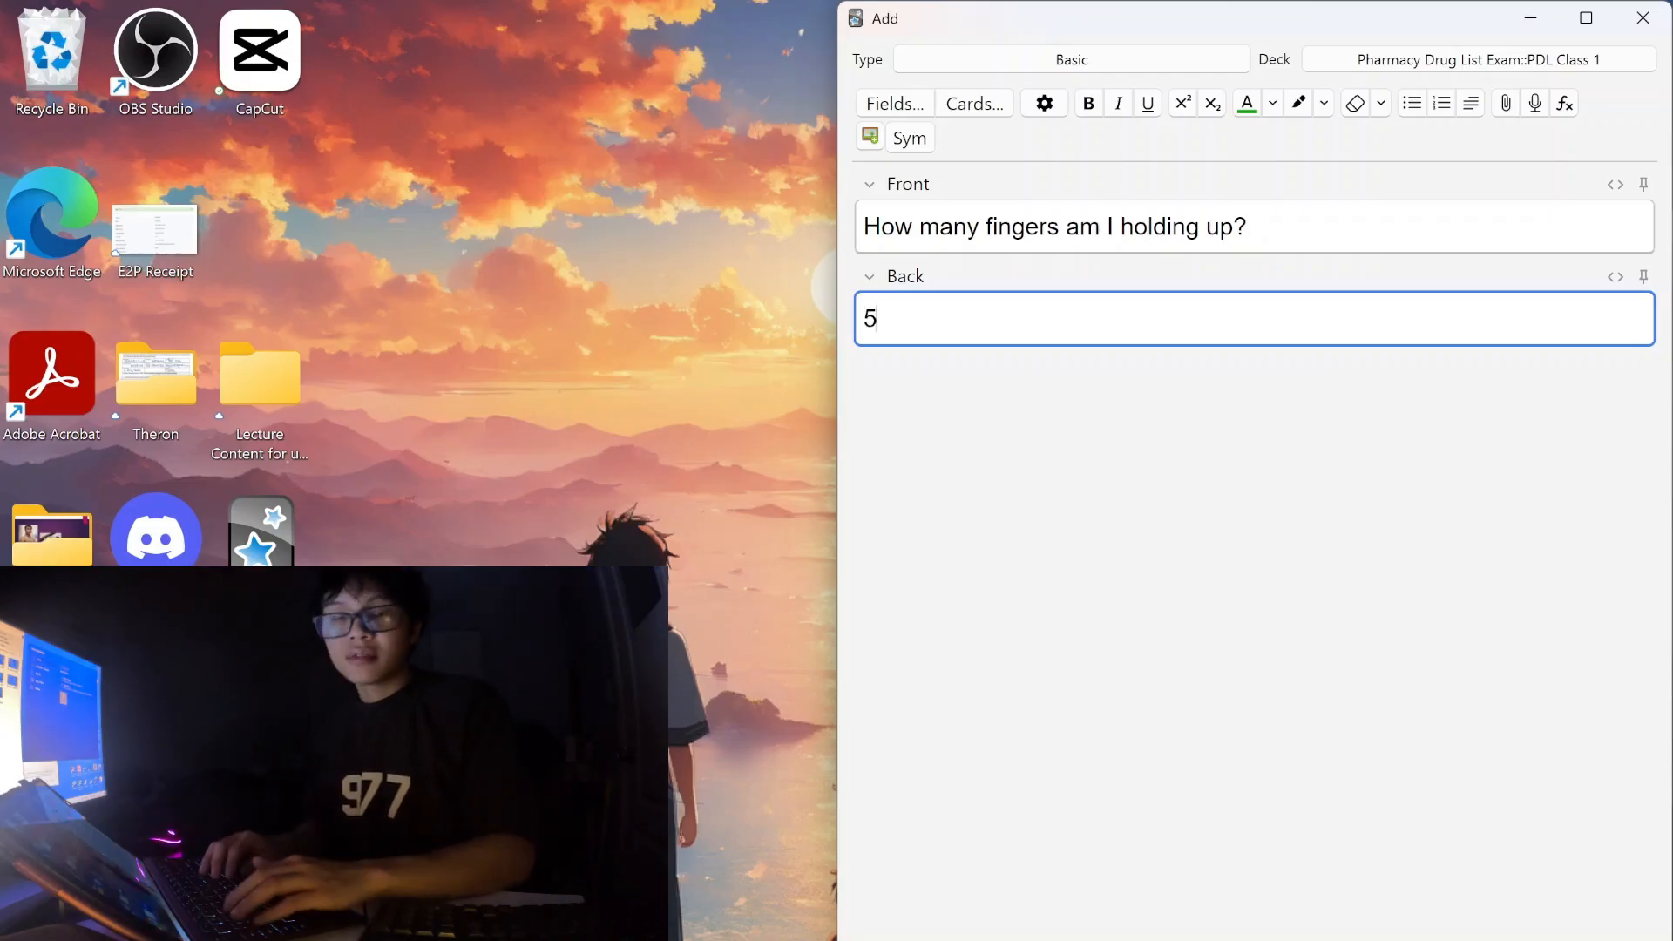
left_click_drag(1255, 230, 703, 234)
key("BackSpace")
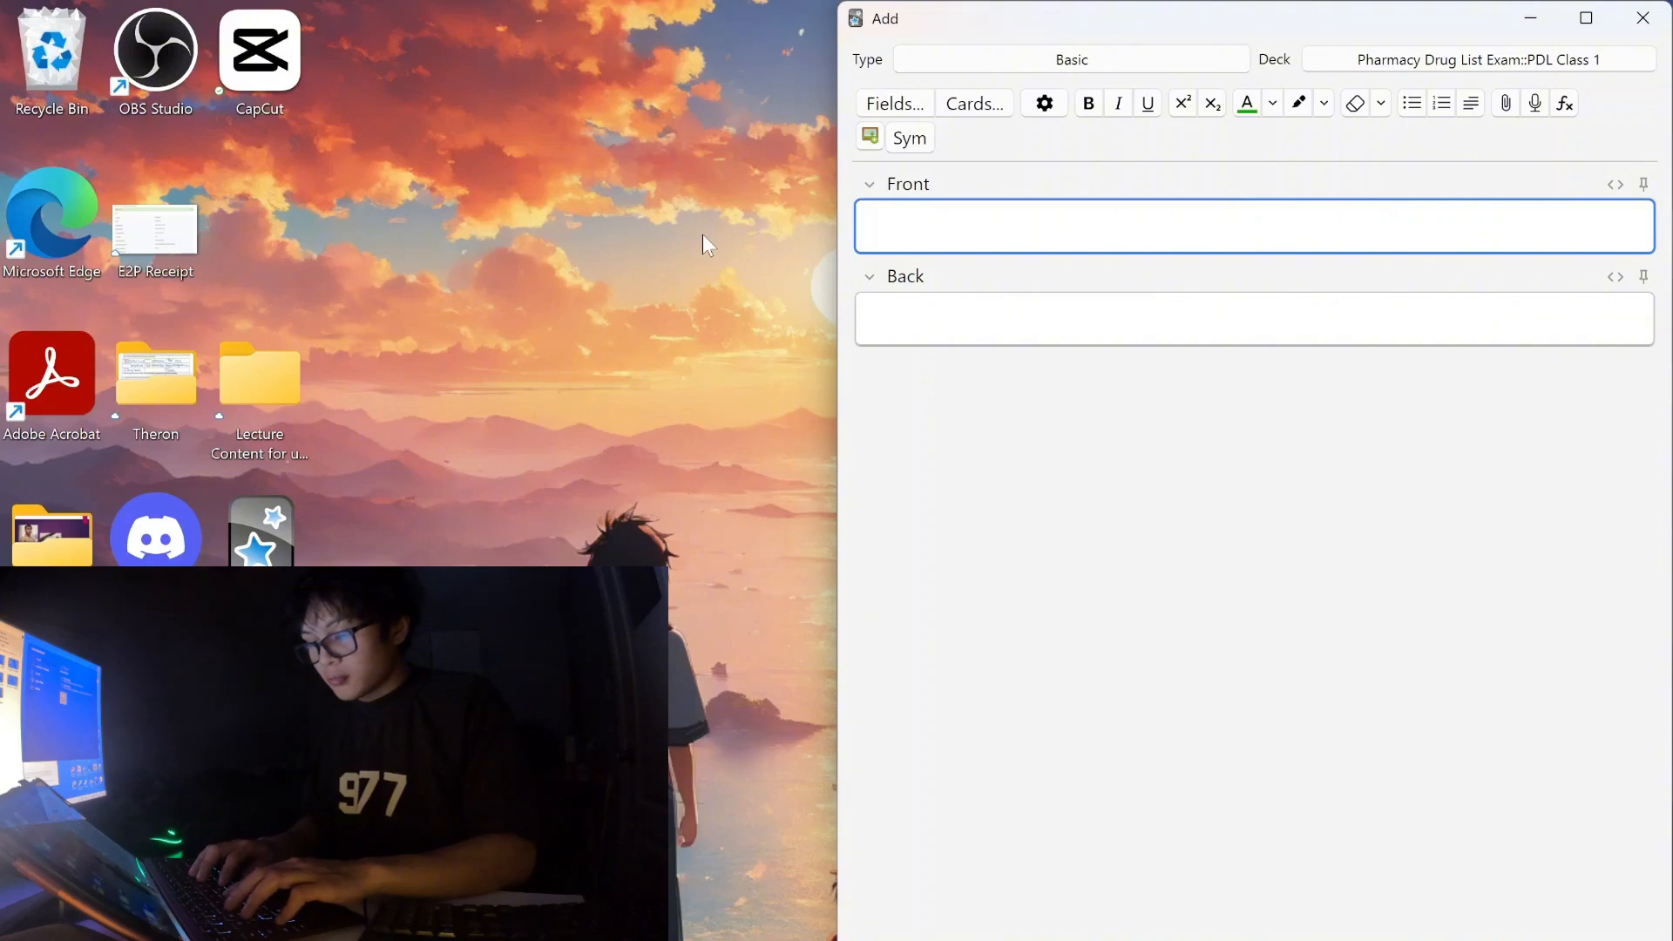
Add a card with front "What is the brand name of Oxycodone? List one" and back "OxyNEO", and close the note editor.
type("What is the brand ")
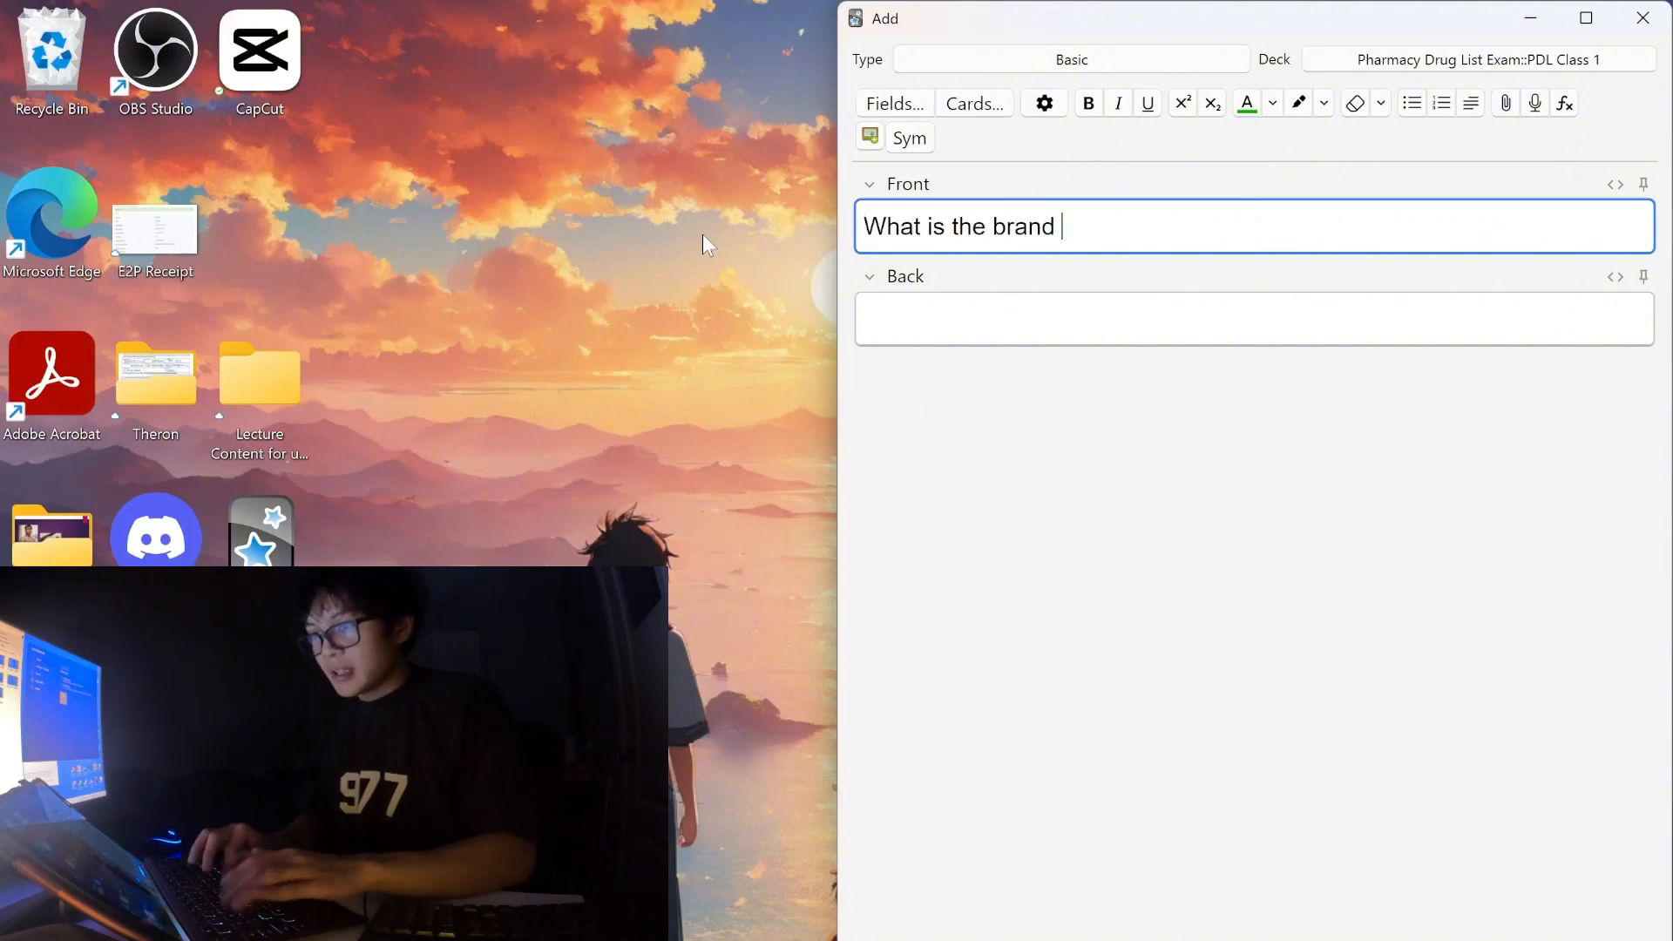
type("name of Oxy")
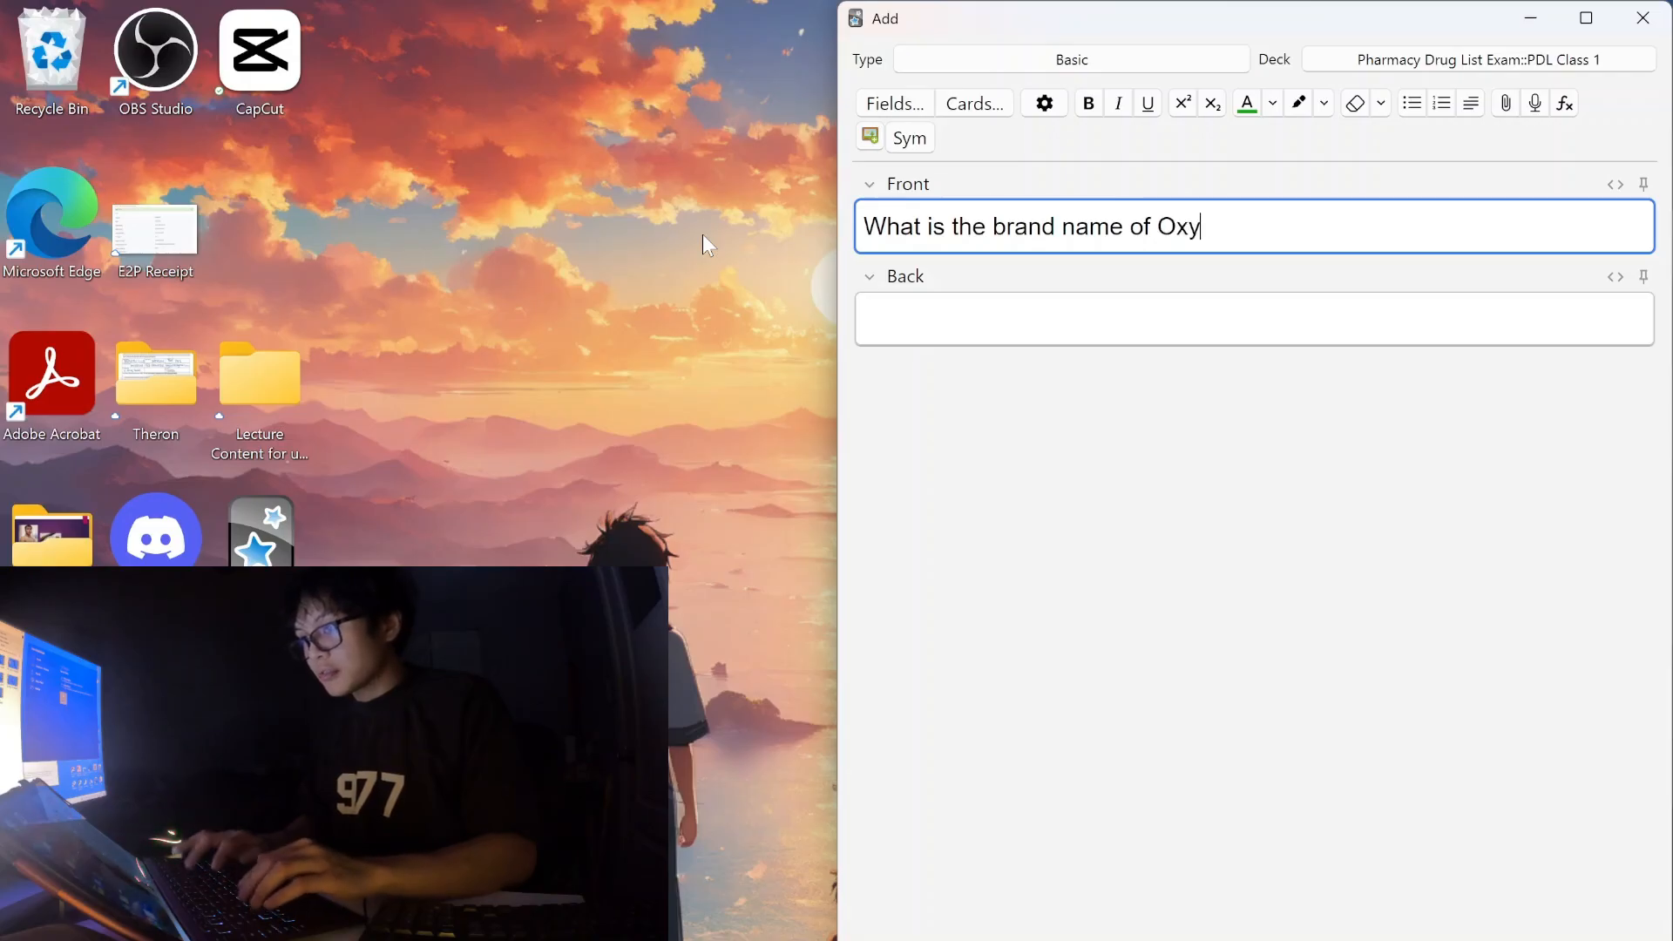
type("codone? L")
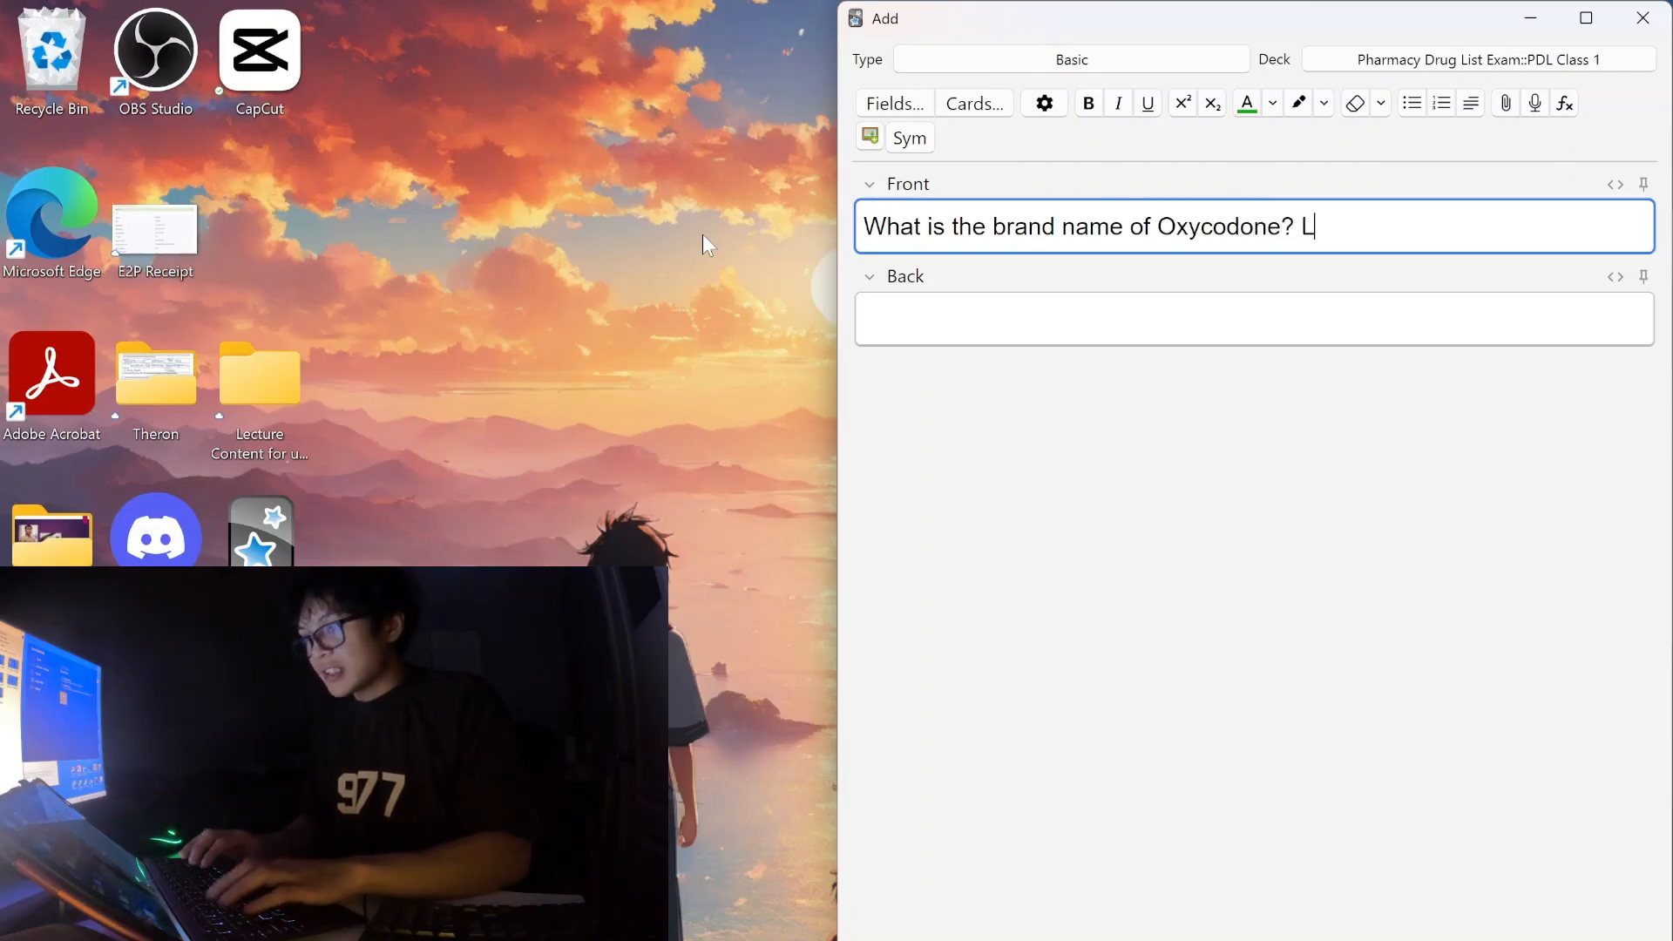
type("ist one,")
key("BackSpace")
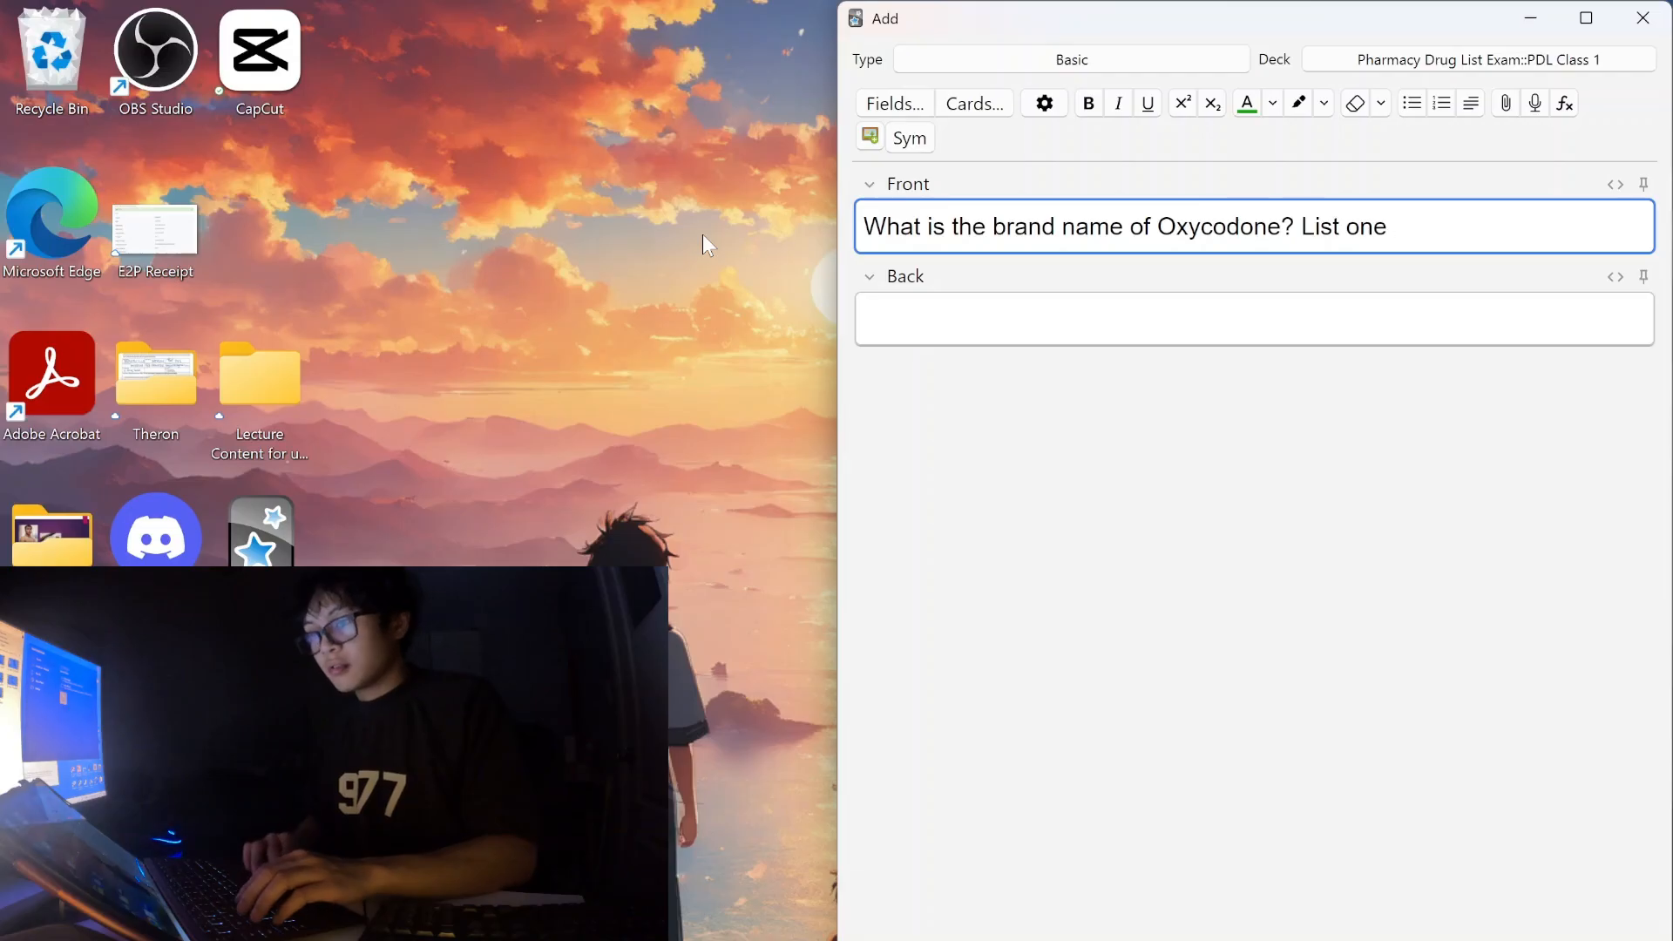
key("Tab")
type("OxyNEO")
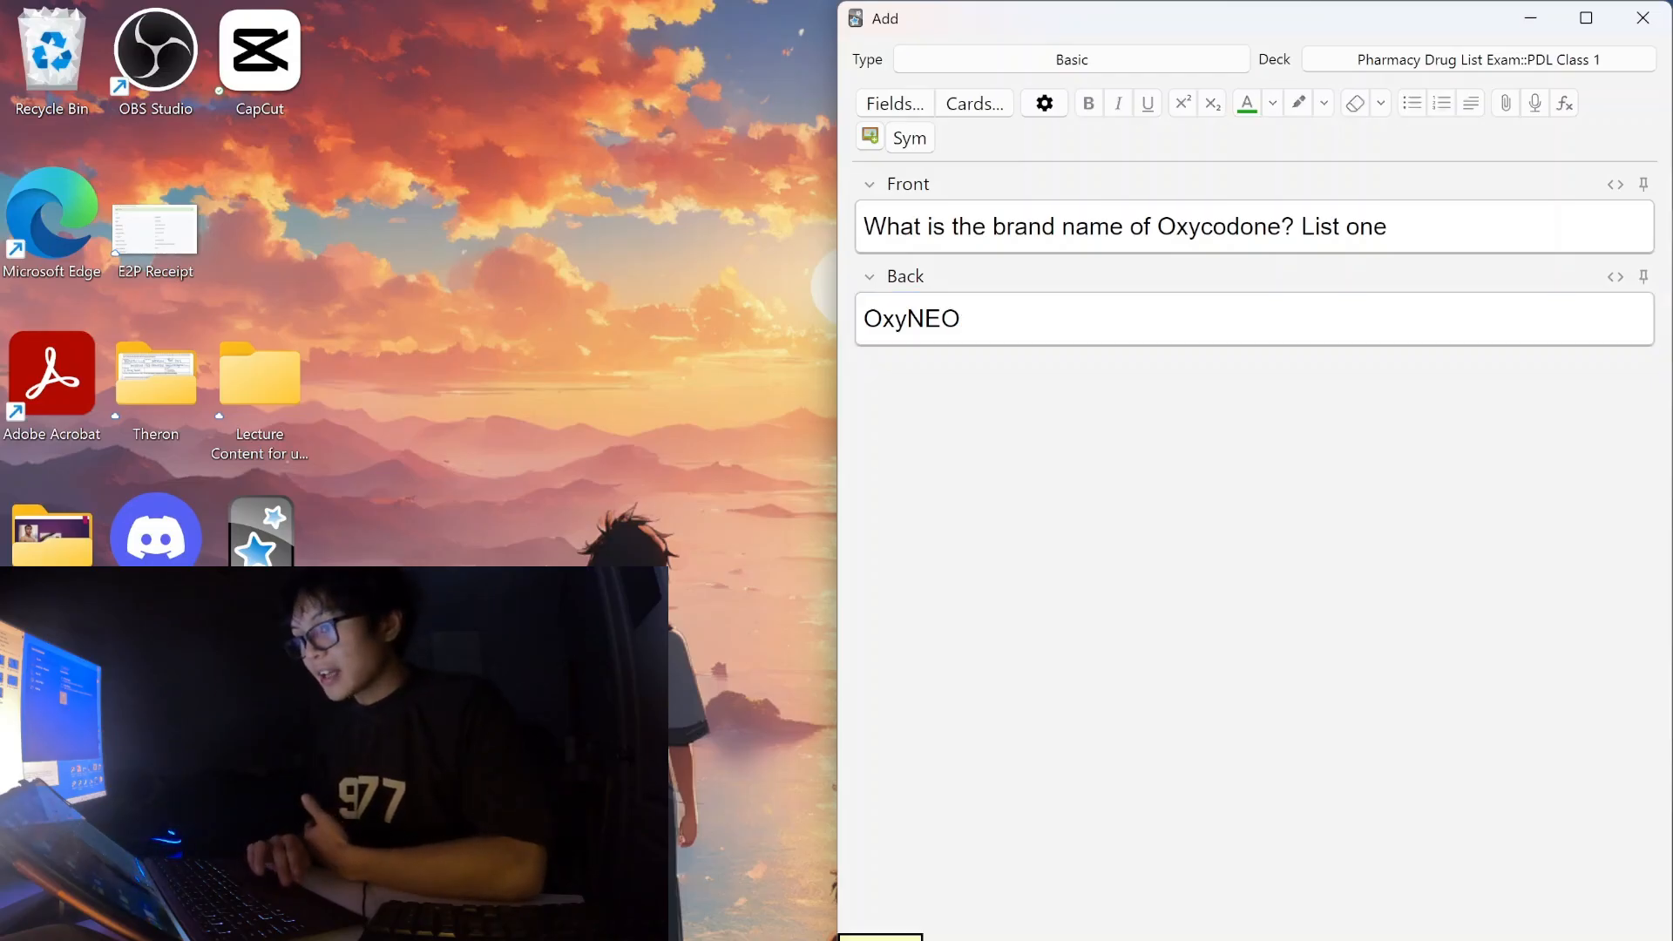
key("ctrl+Return")
key("Escape")
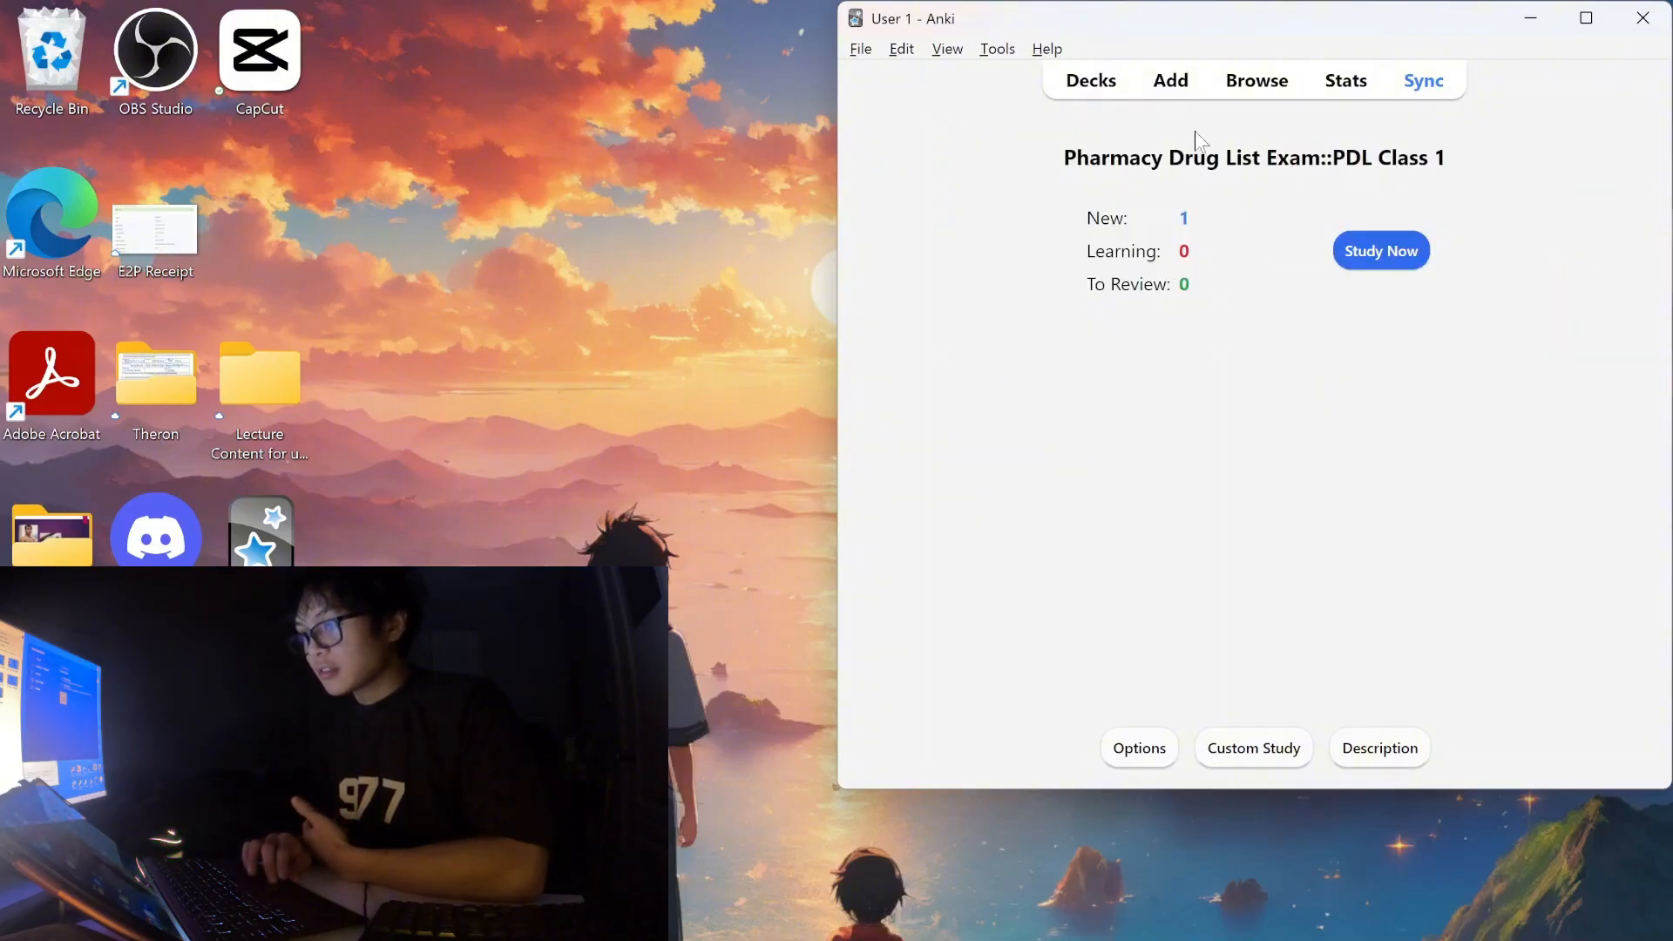
Start studying the PDL Class 1 deck and reveal the answer to the Oxycodone card.
left_click(1374, 260)
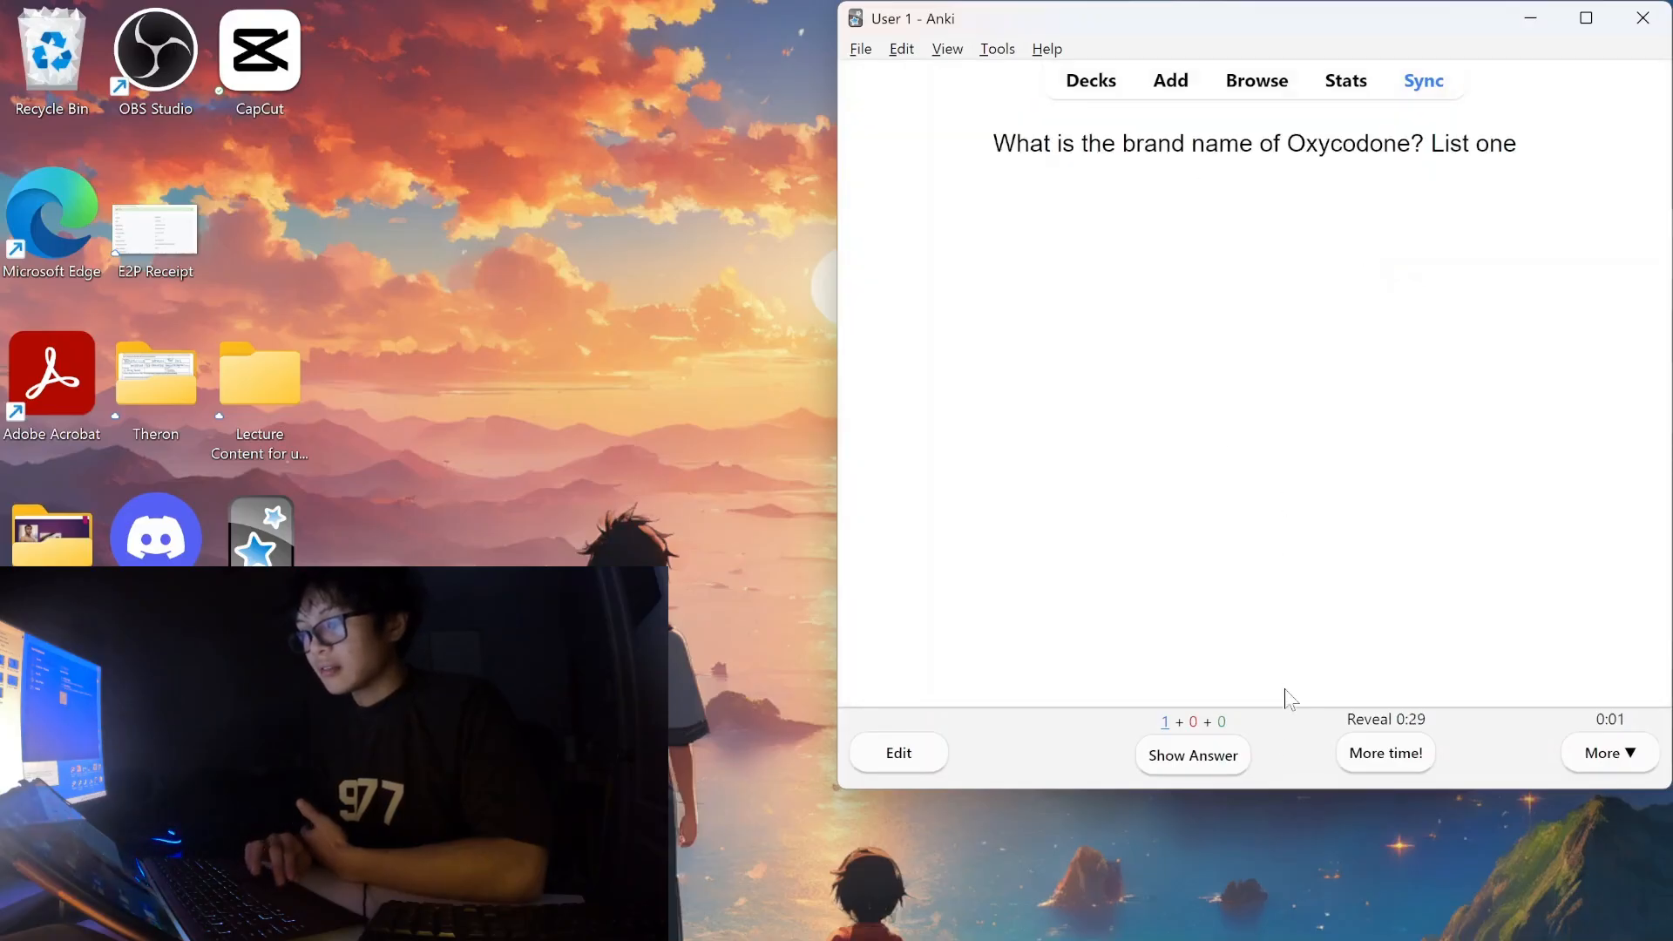
left_click(1190, 758)
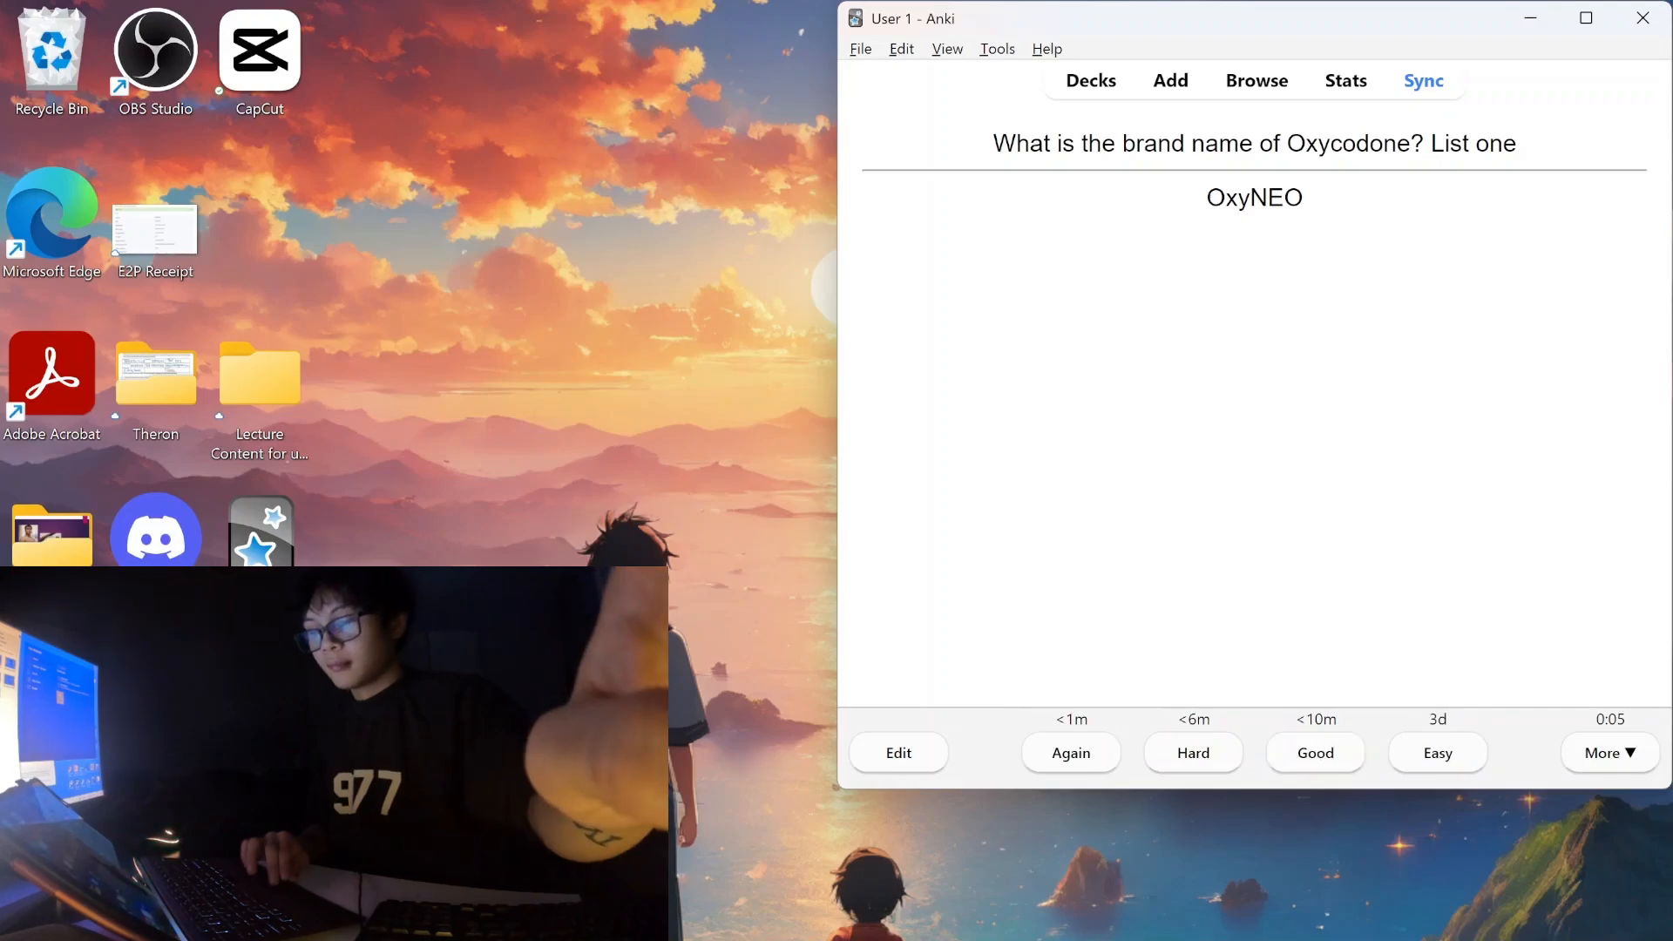
key("alt+Tab")
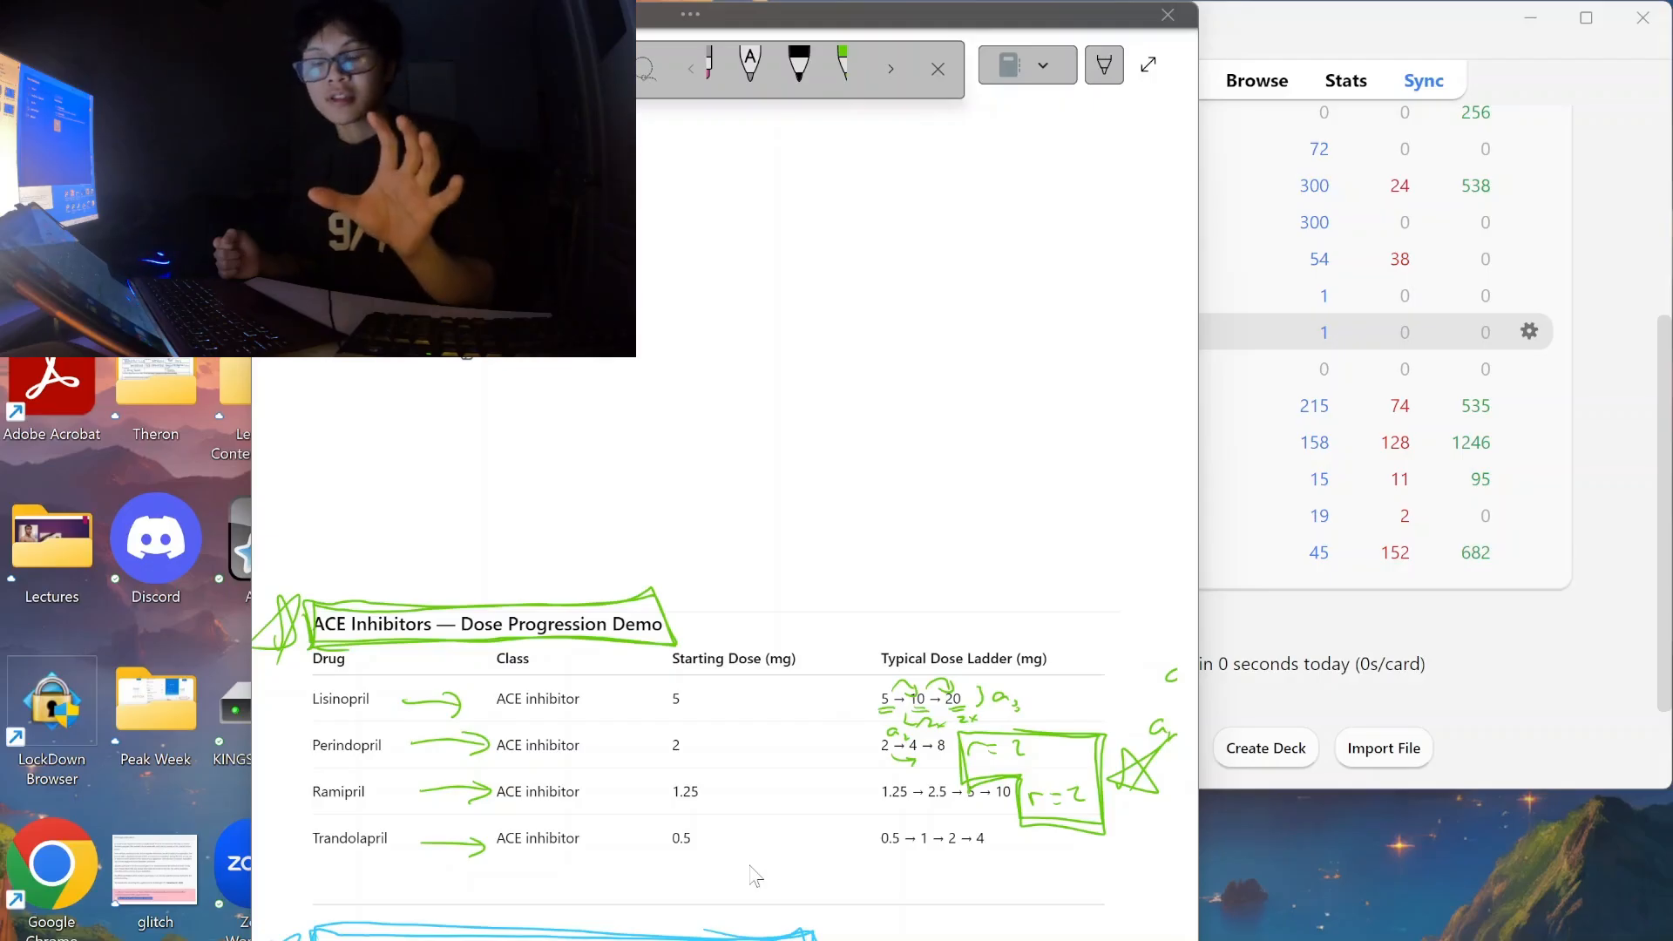
left_click(1314, 661)
left_click(638, 525)
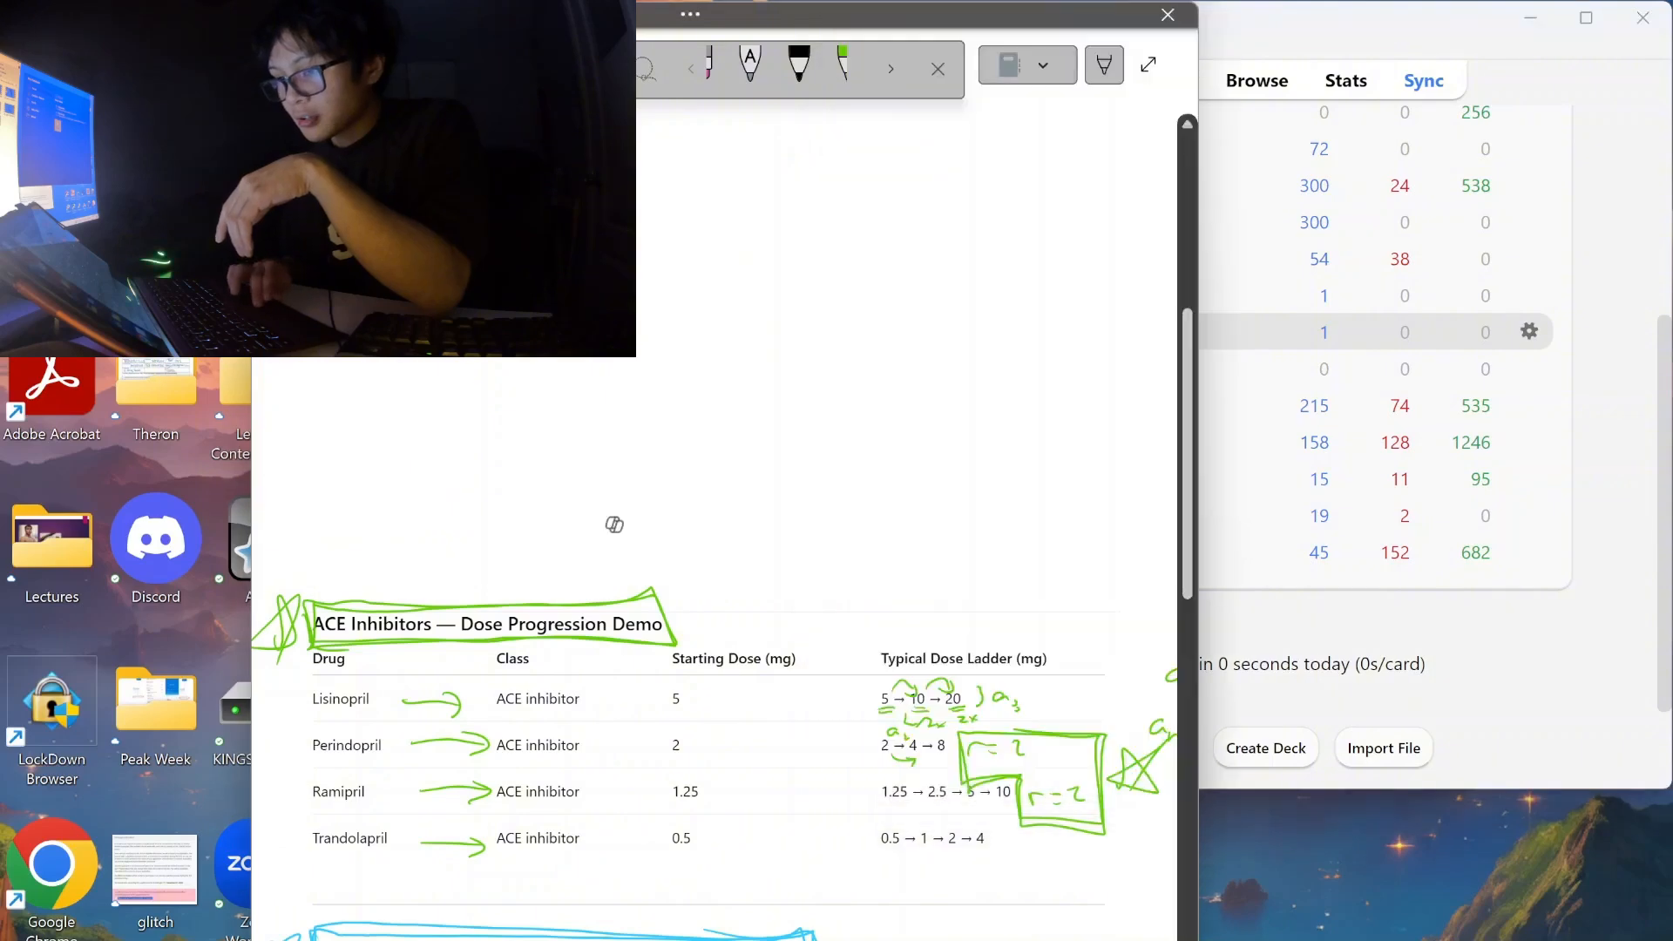
left_click(1407, 640)
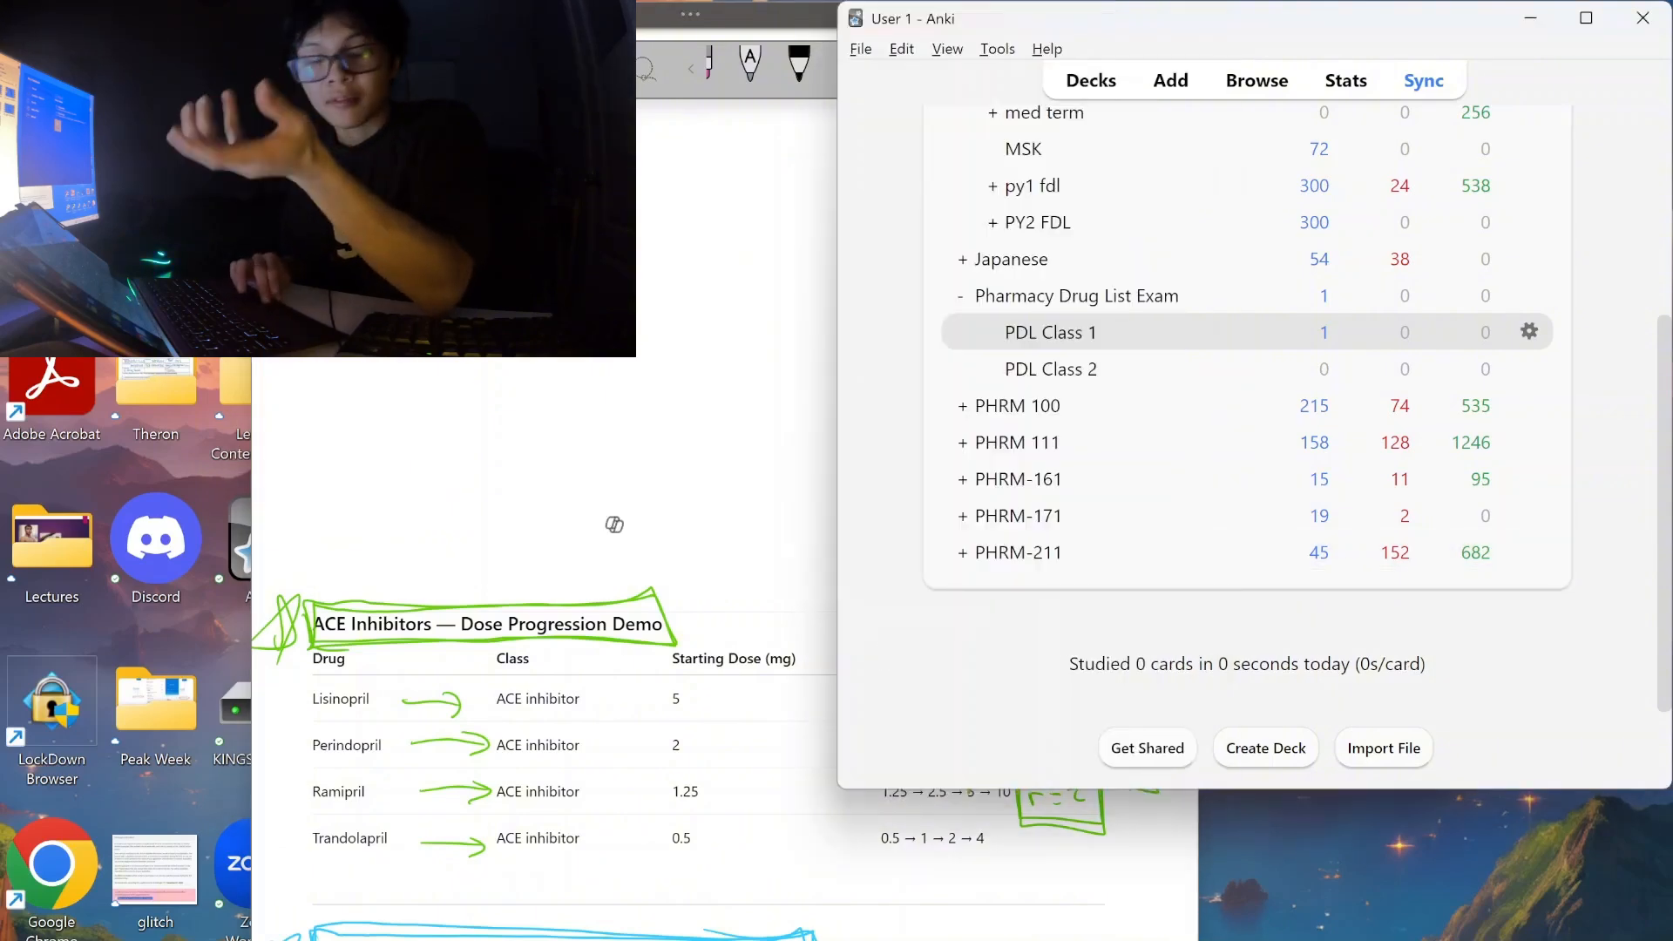
left_click(717, 524)
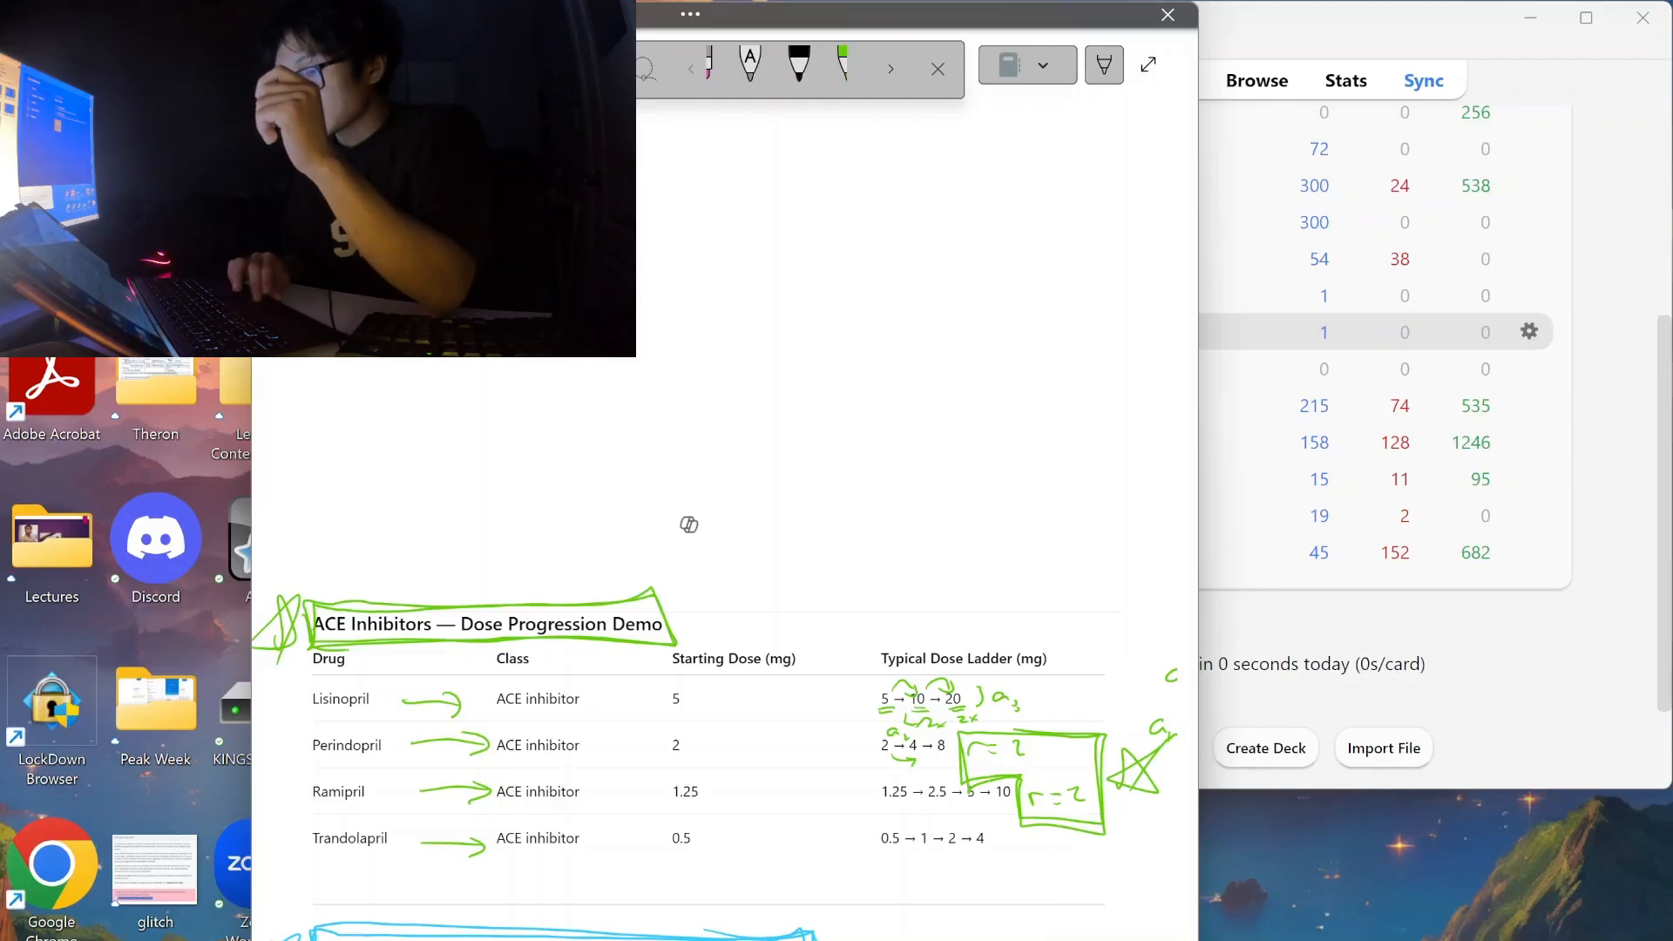
Open the Snipping Tool and capture the ACE Inhibitors dose progression table from the notes.
key("super+s")
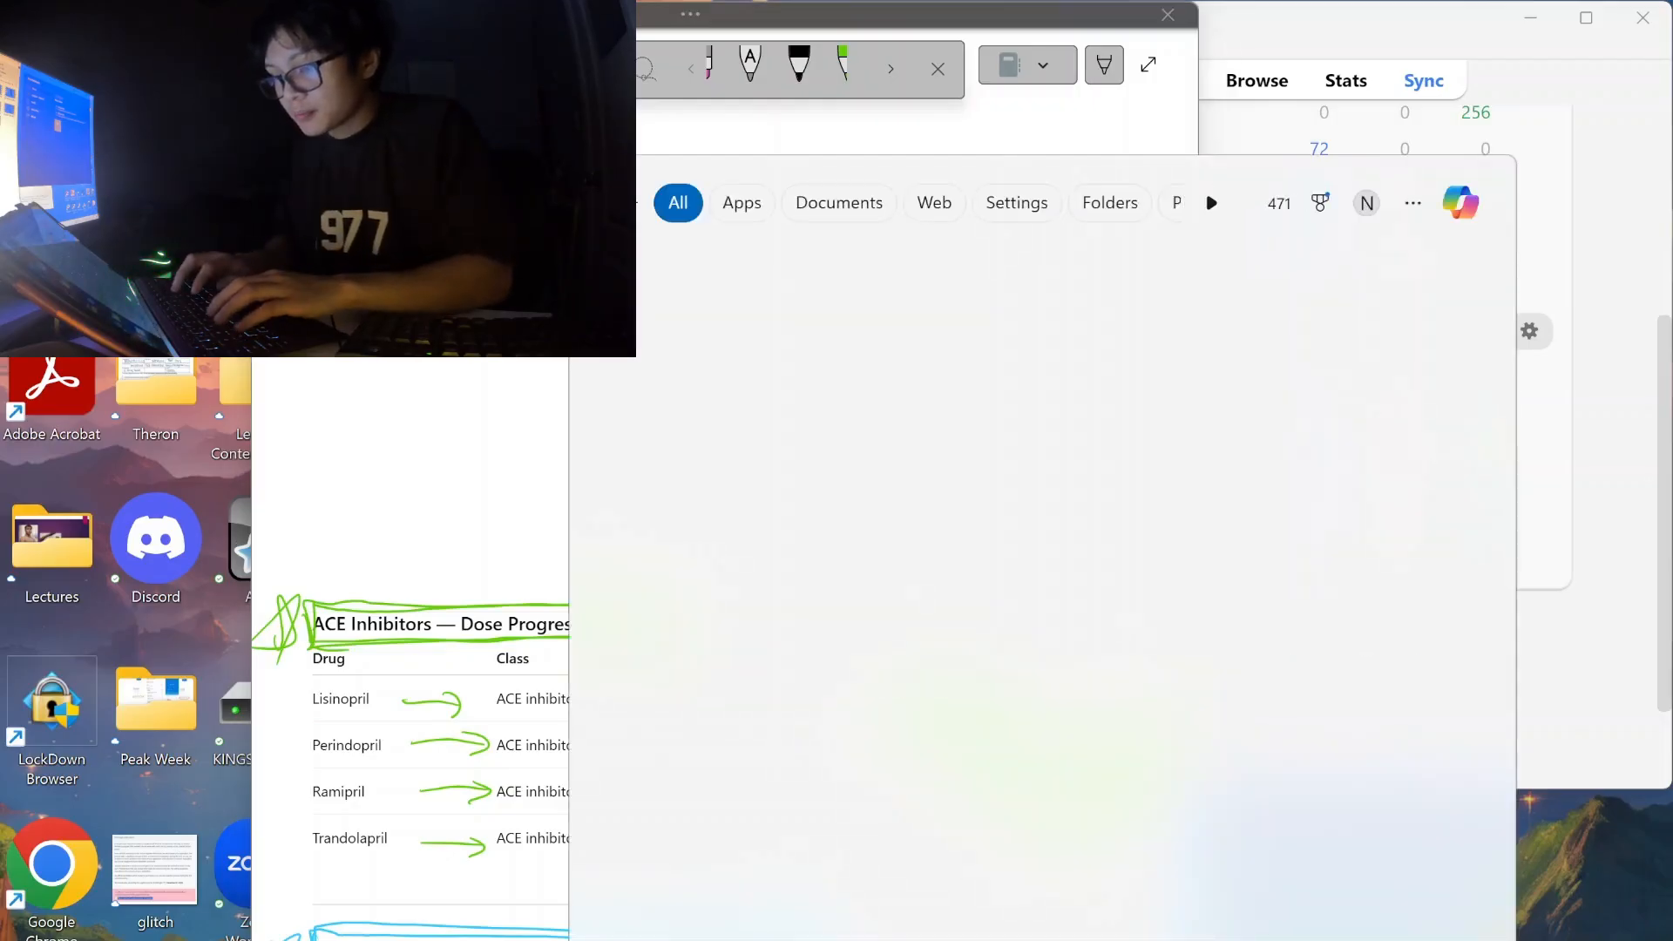
type("snippin")
key("Return")
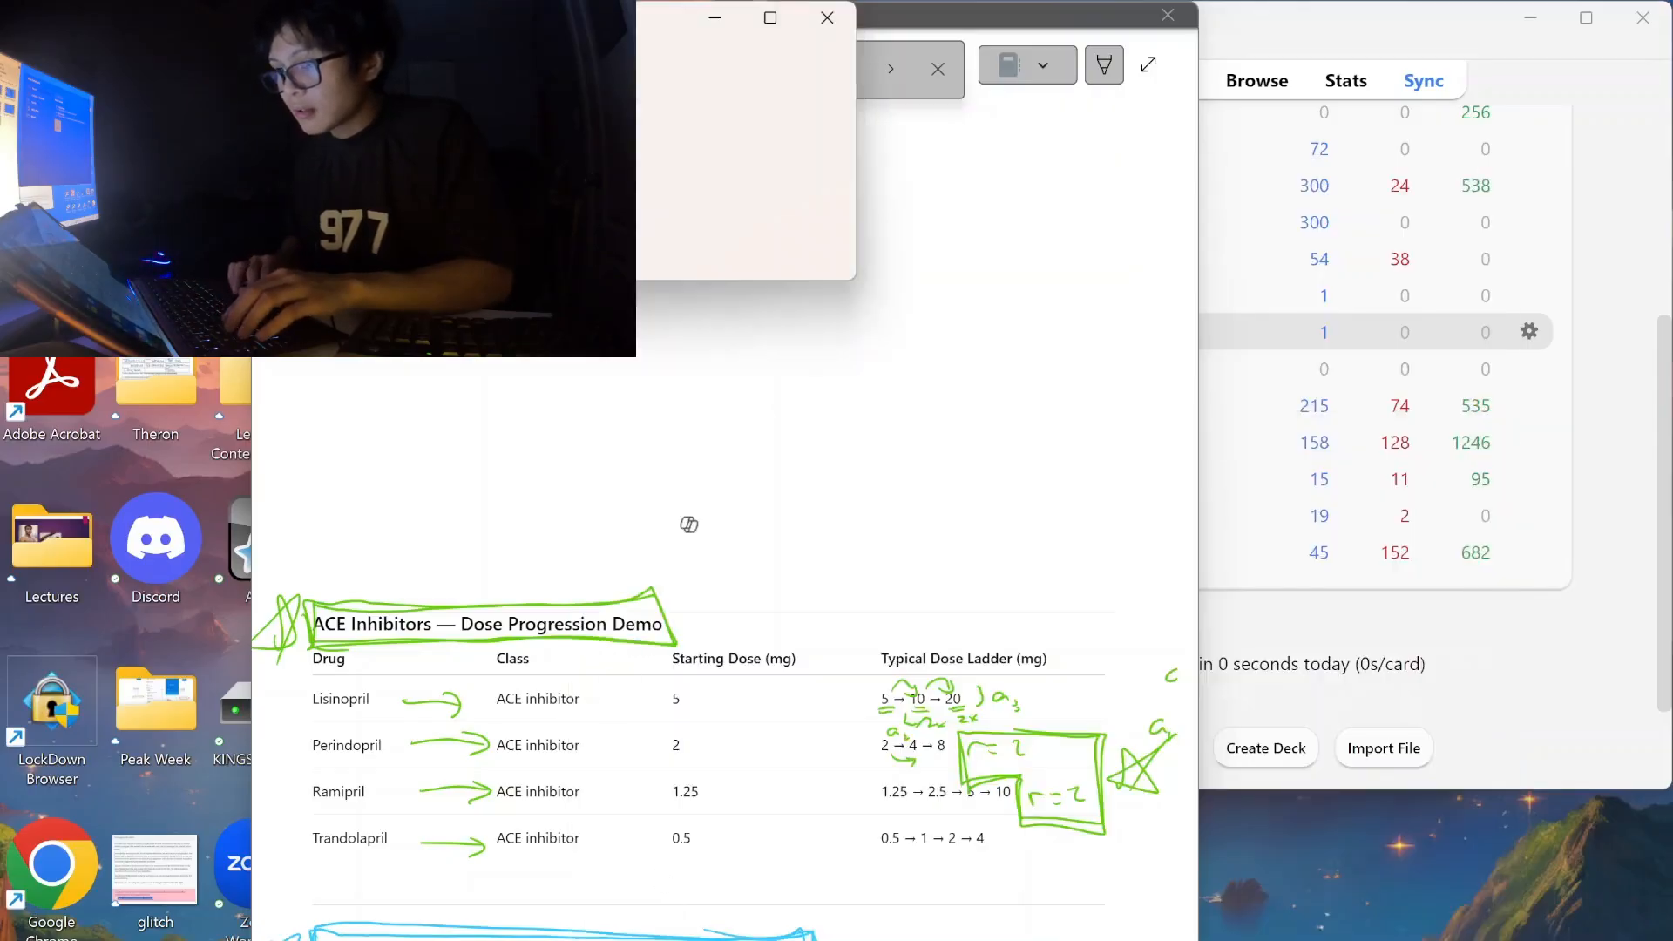
key("super+shift+s")
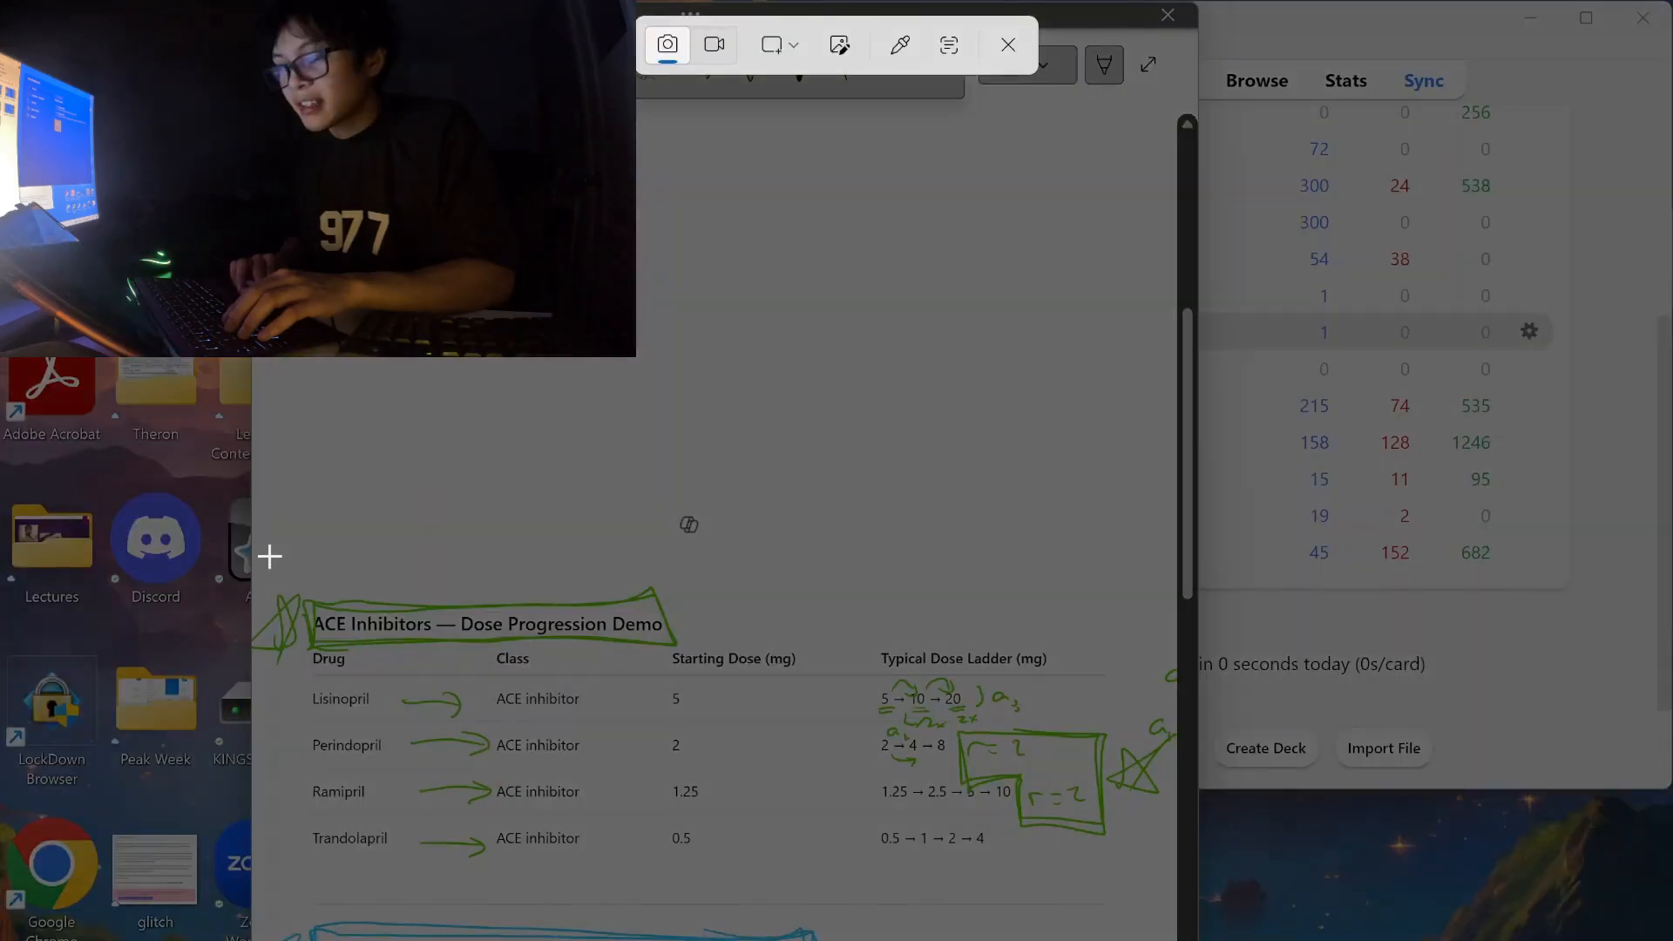
left_click_drag(268, 554, 1162, 901)
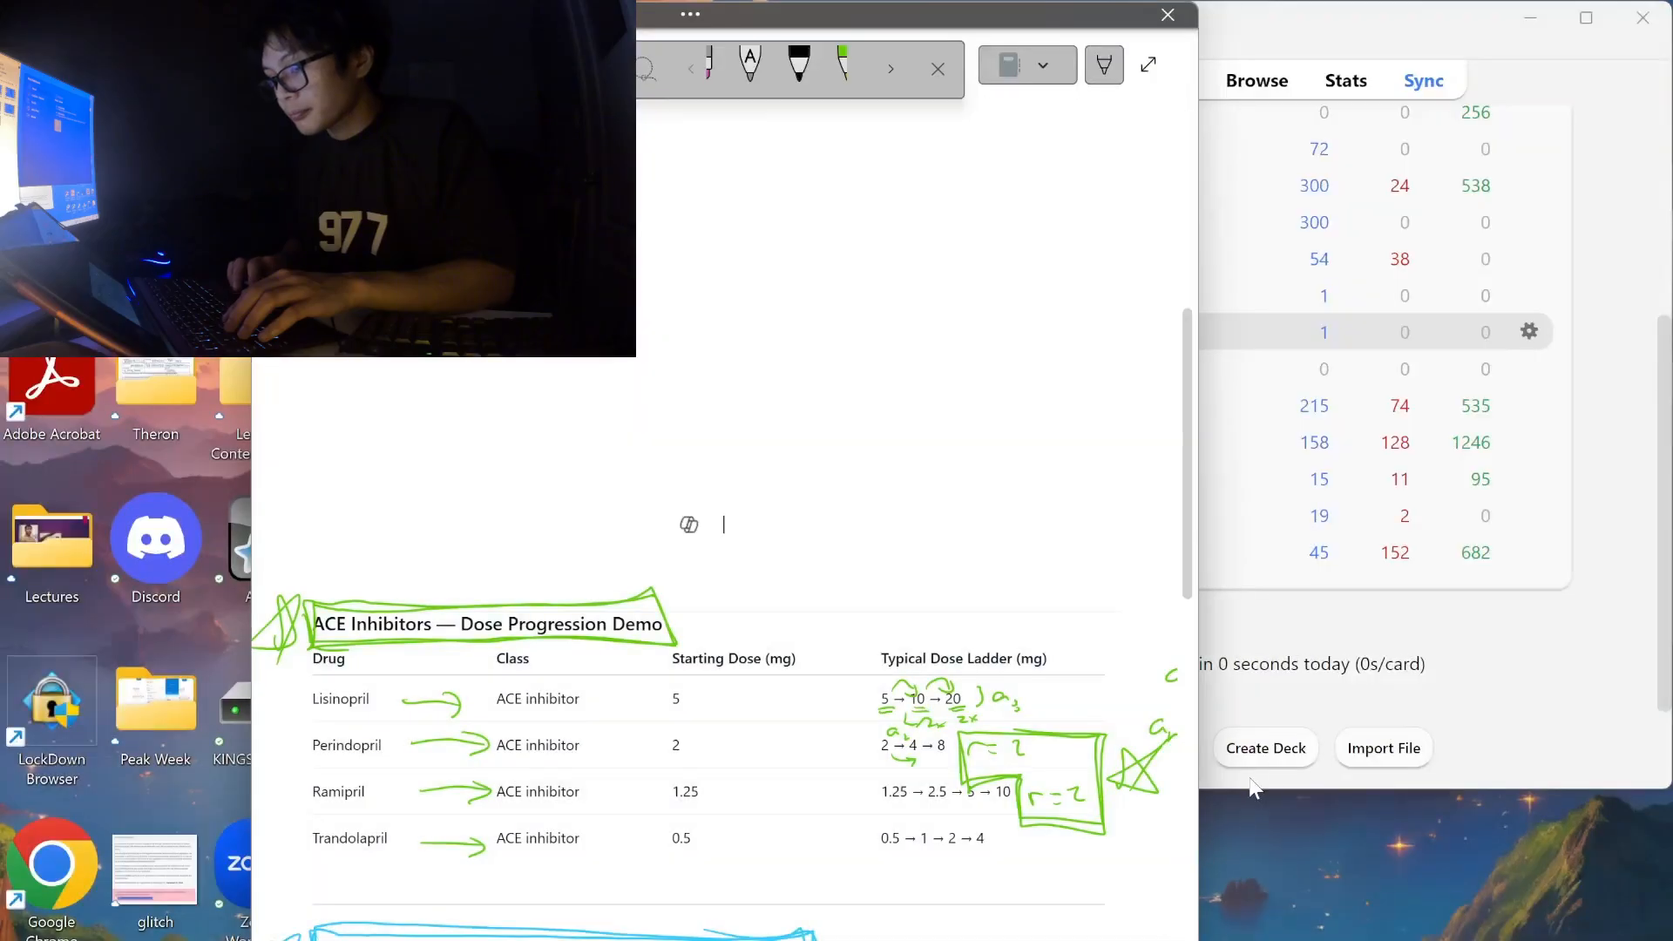
Switch to Anki, start a new note in the PDL Class 1 subdeck and load the captured table into Image Occlusion Enhanced.
left_click(1413, 649)
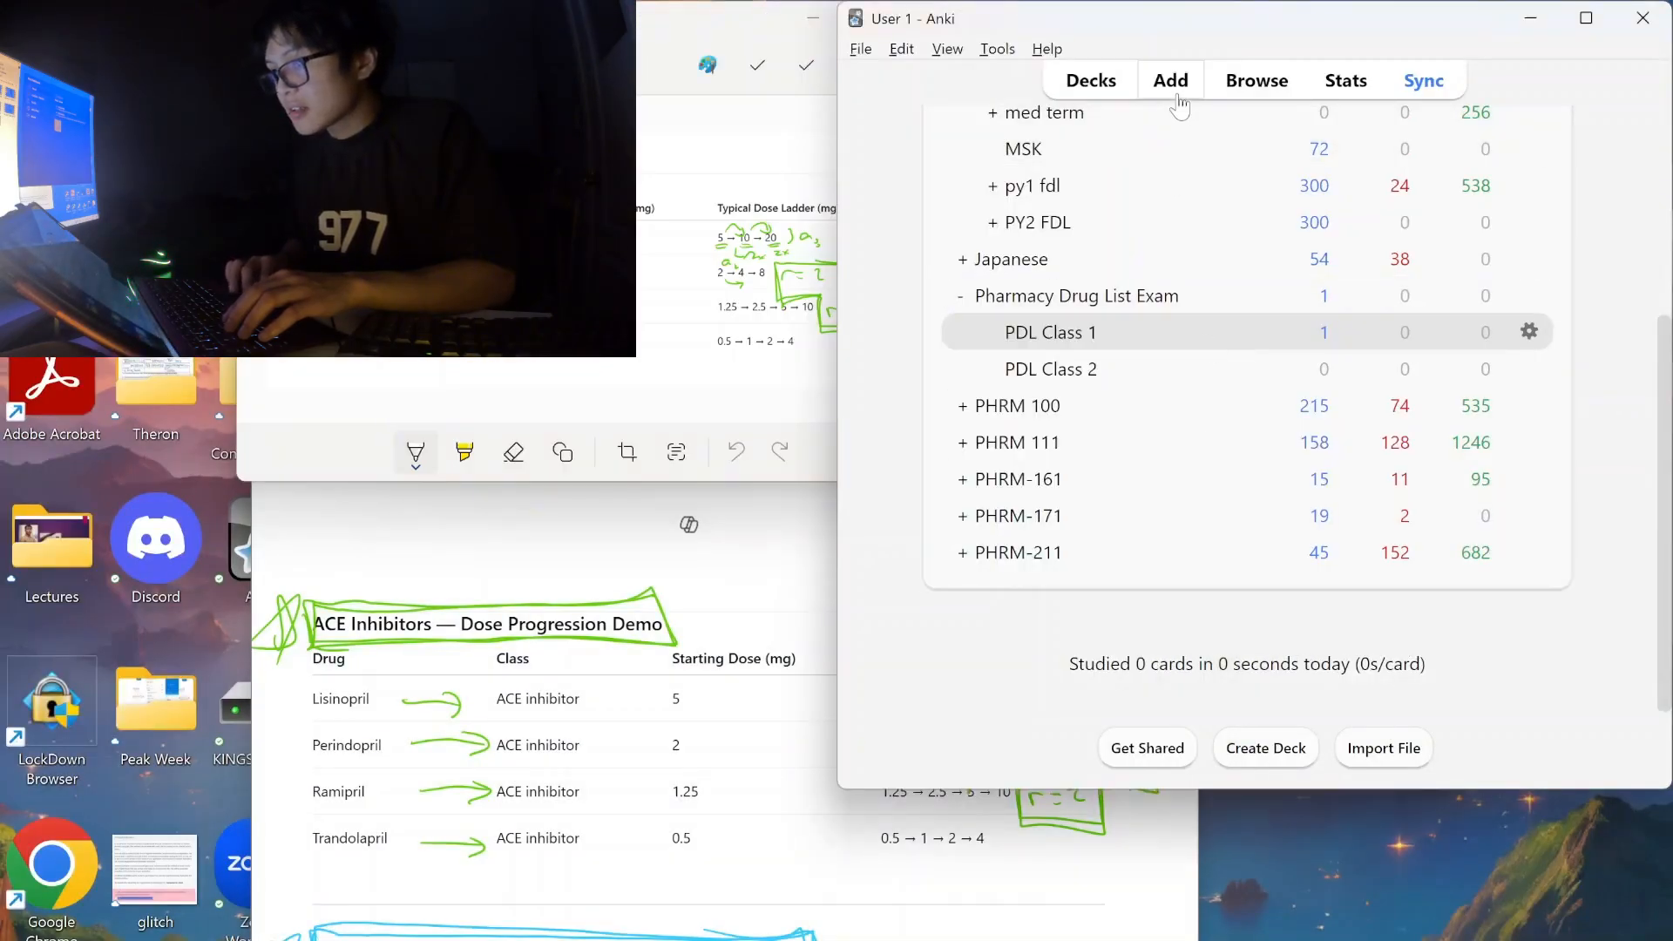
left_click(1050, 332)
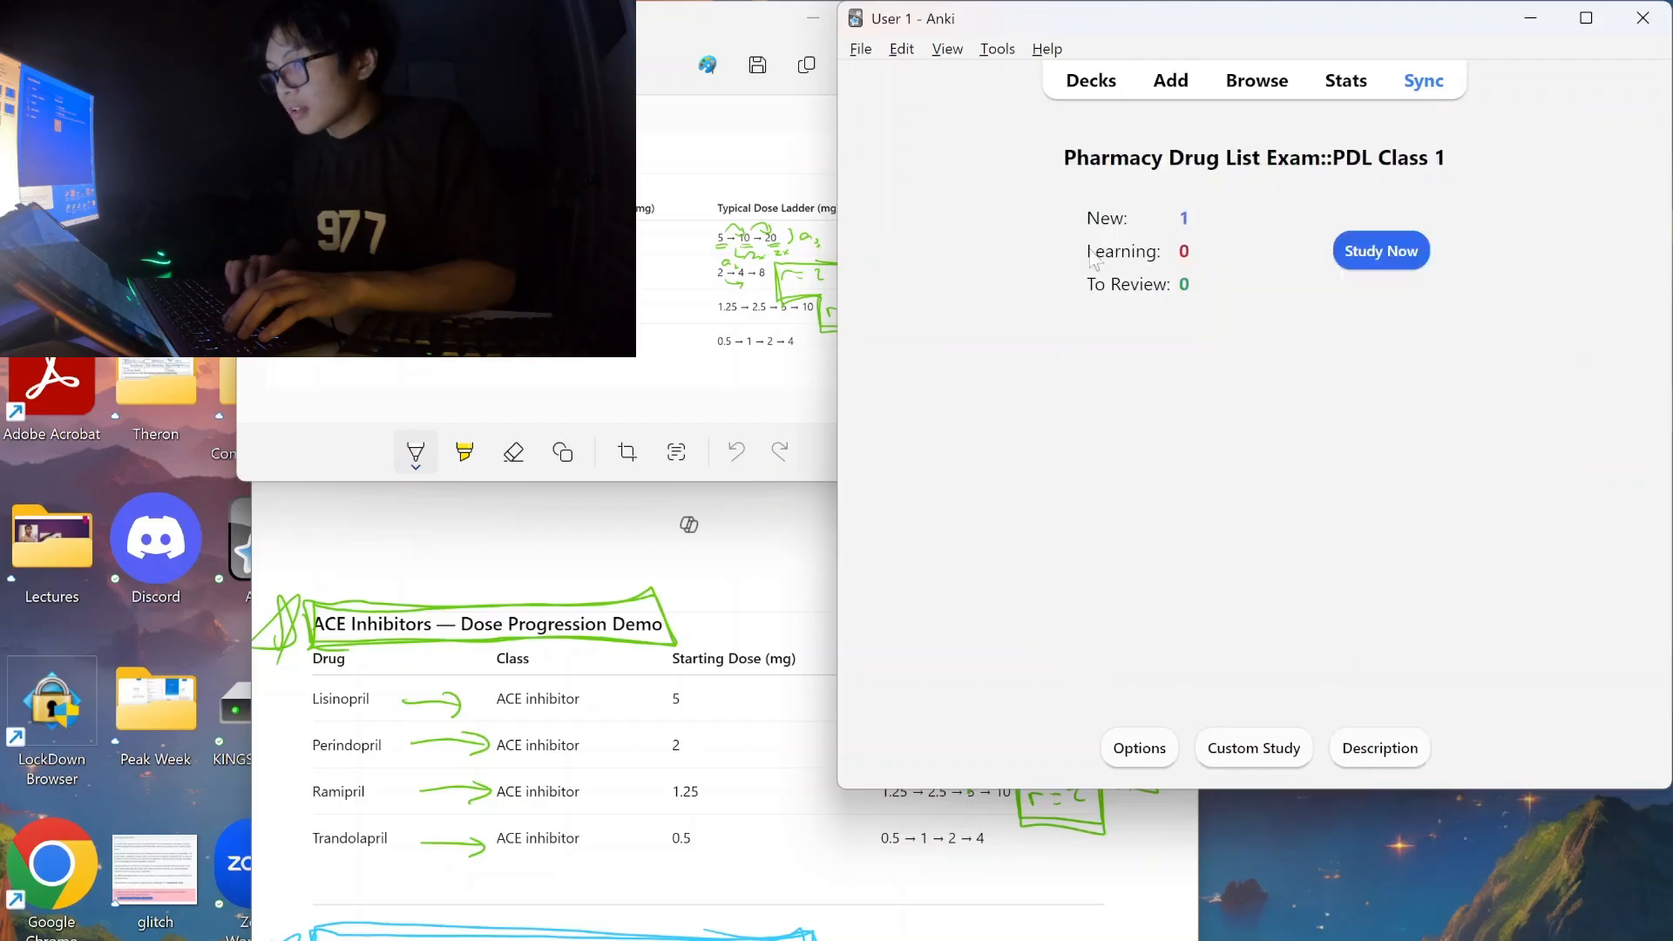
left_click(1178, 77)
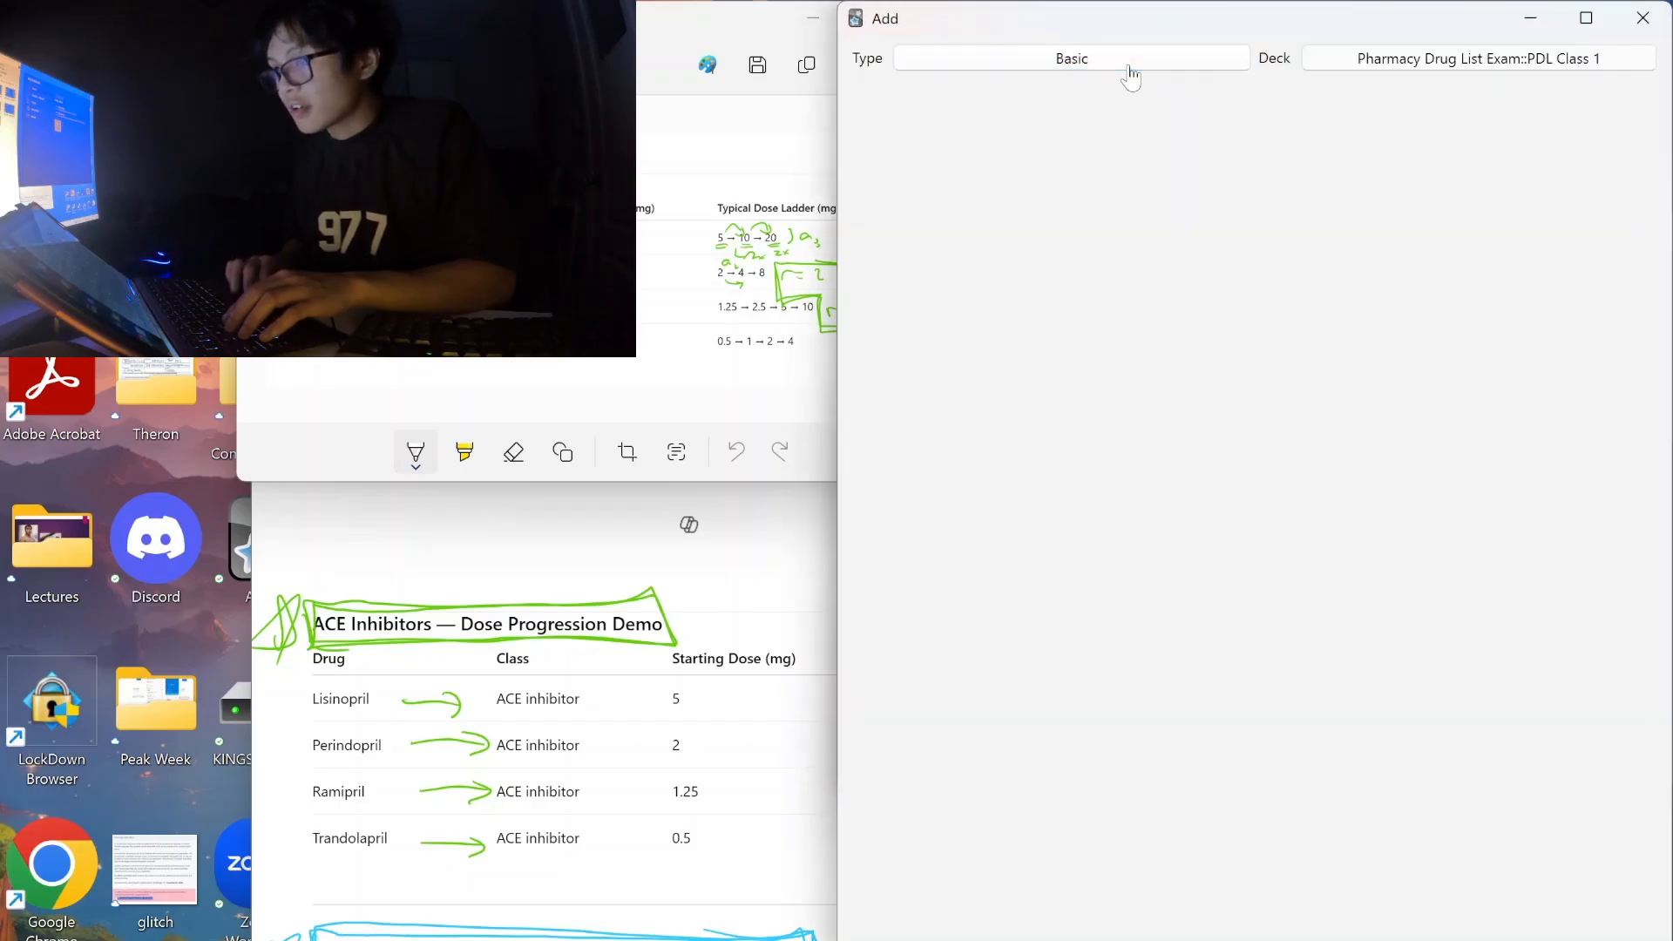
left_click(1131, 75)
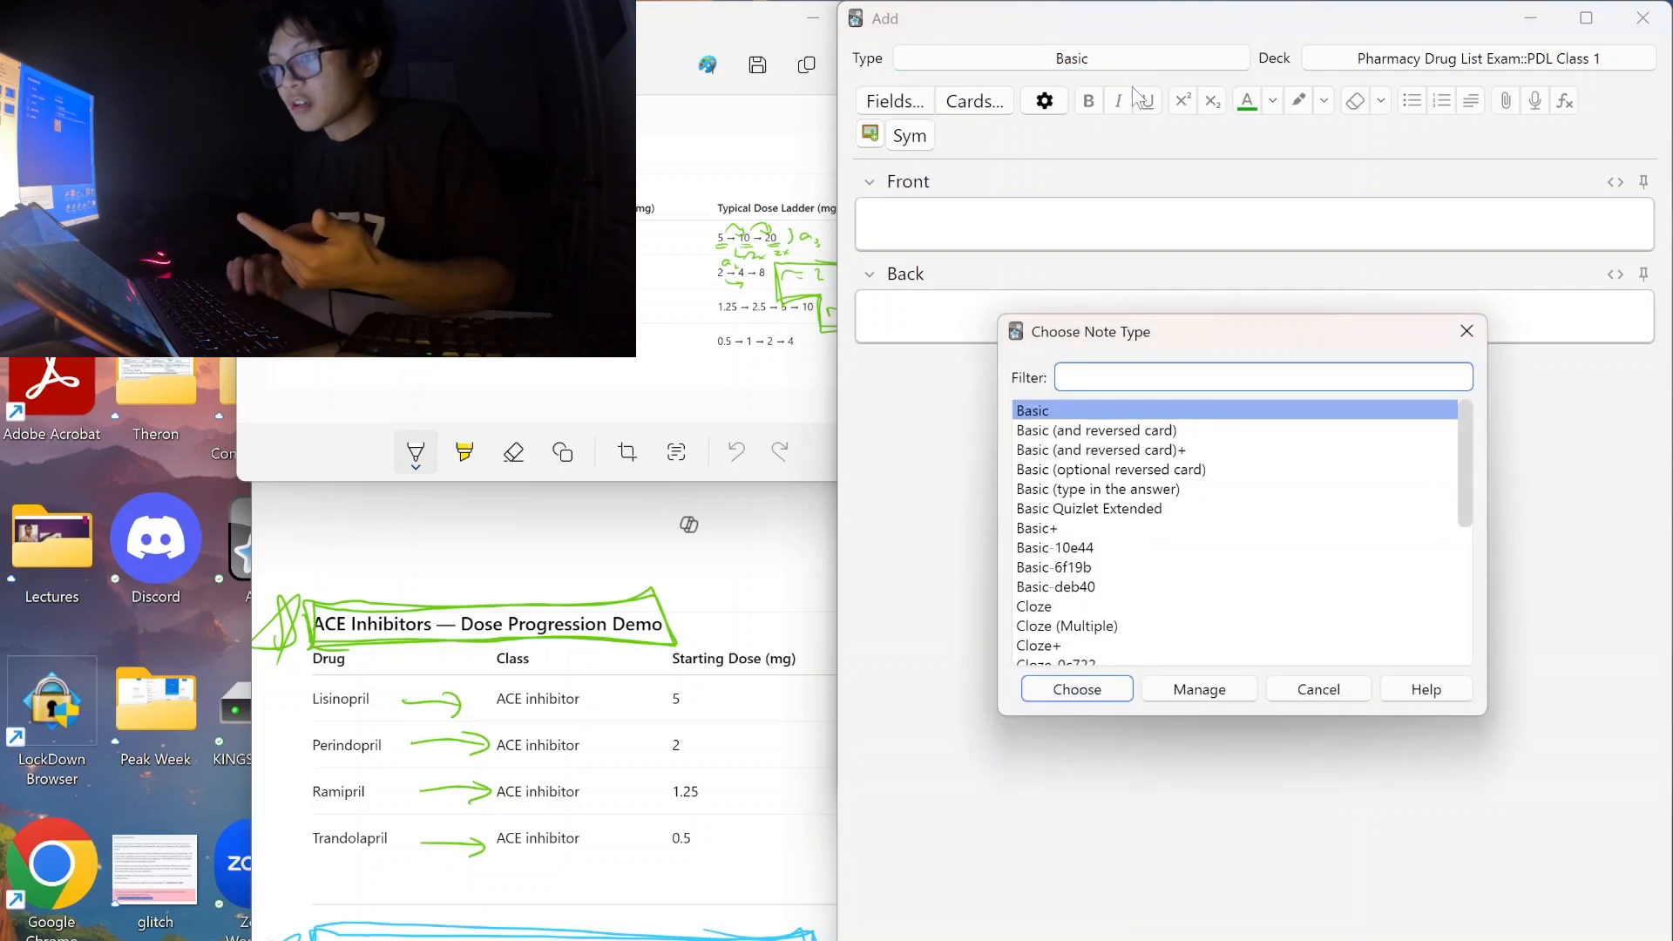
left_click(1311, 679)
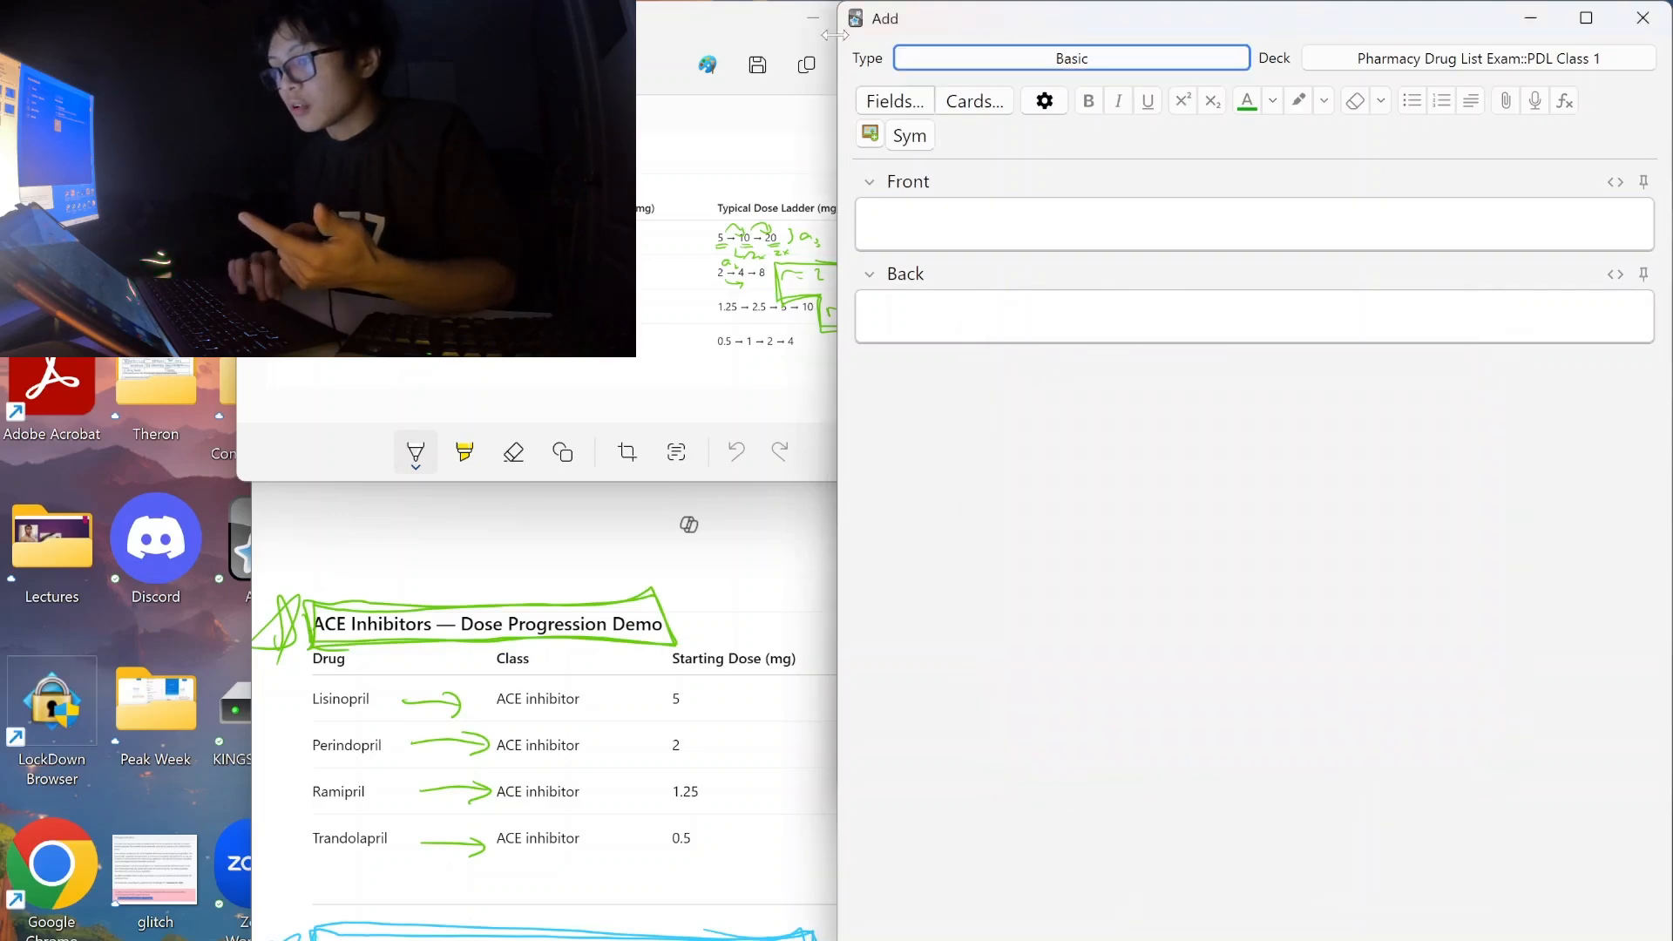
left_click(869, 134)
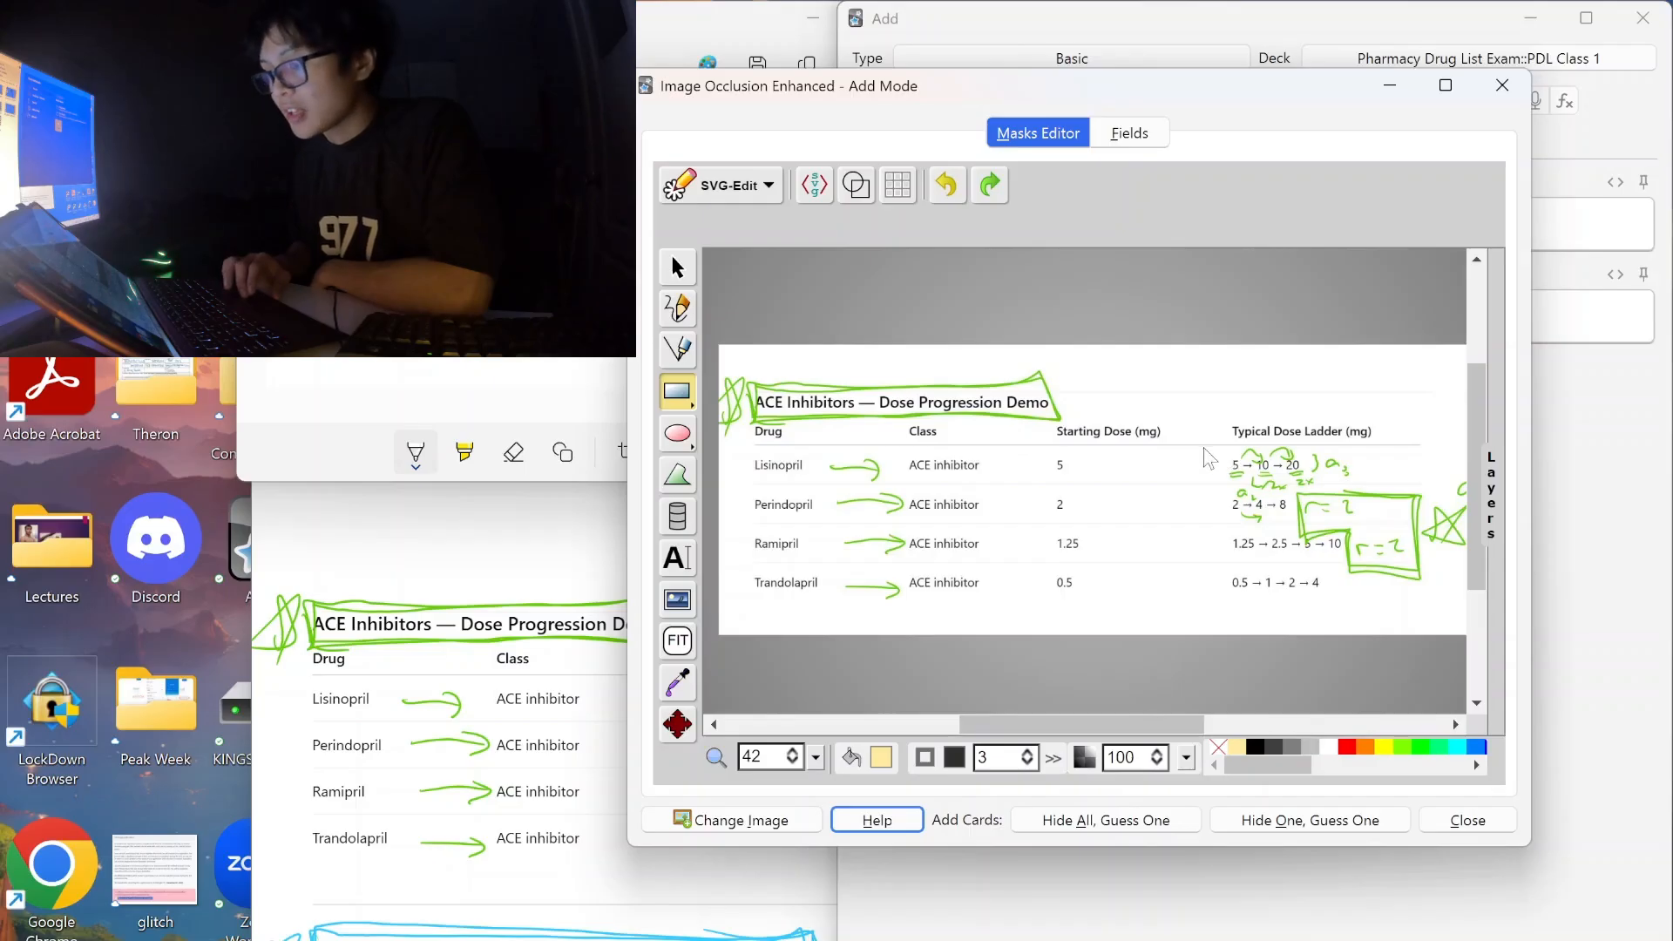
Cover the typical dose ladders of Lisinopril, Perindopril, Ramipril and Trandolapril with one rectangular mask each.
left_click_drag(1203, 448, 1396, 480)
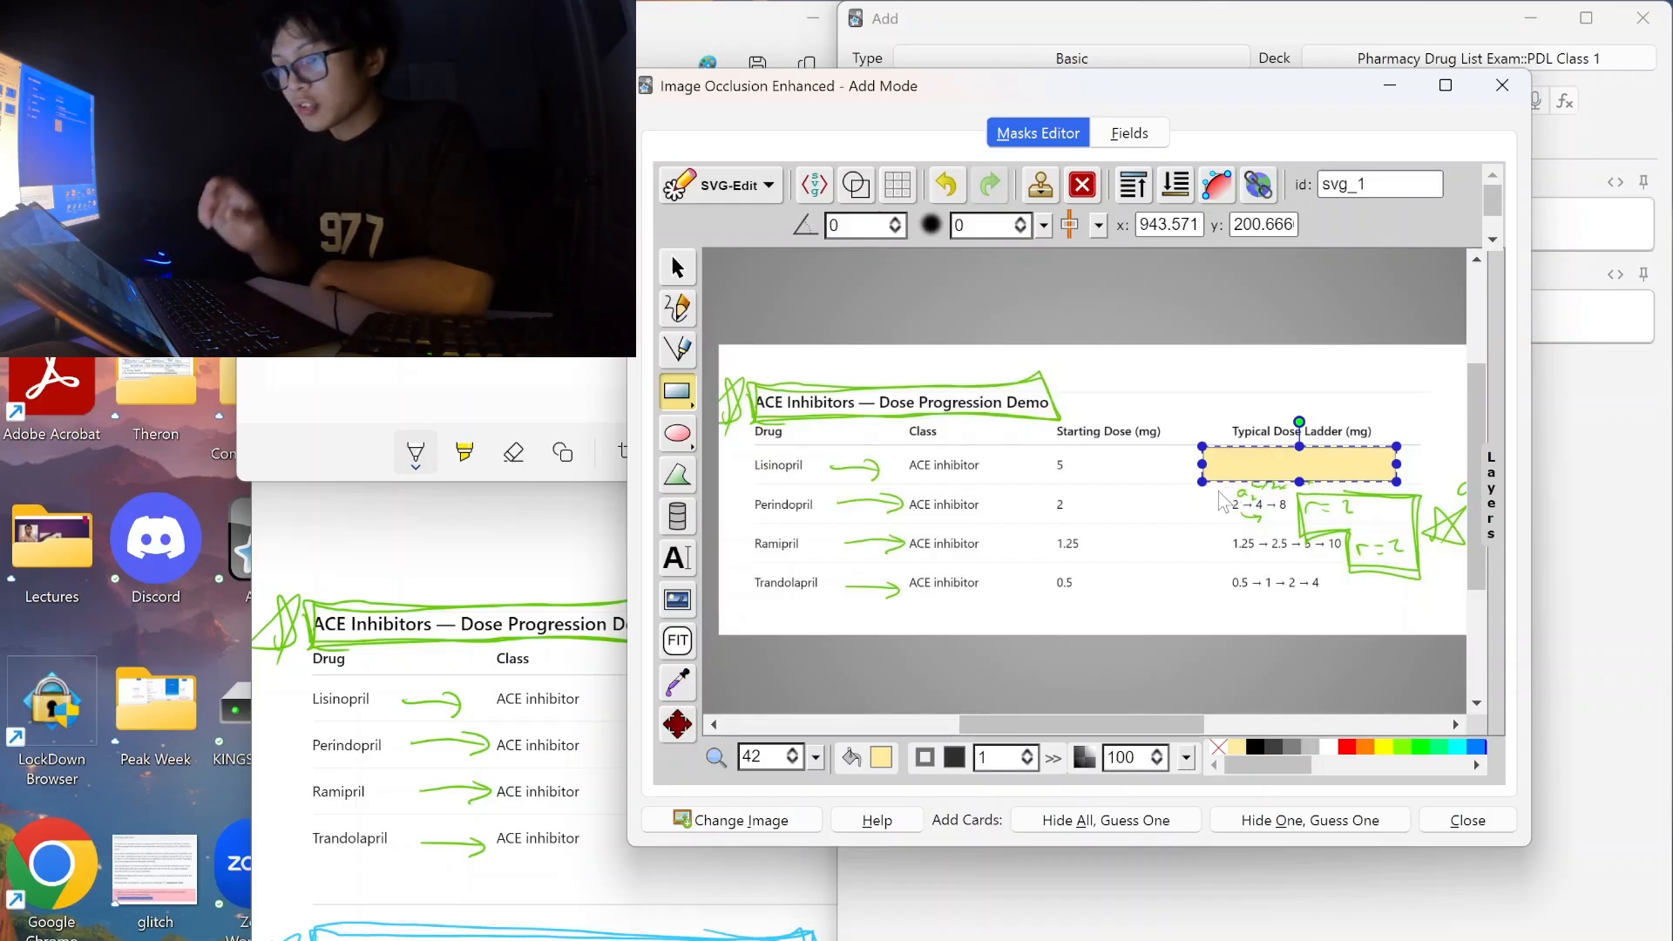
left_click_drag(1214, 490, 1386, 516)
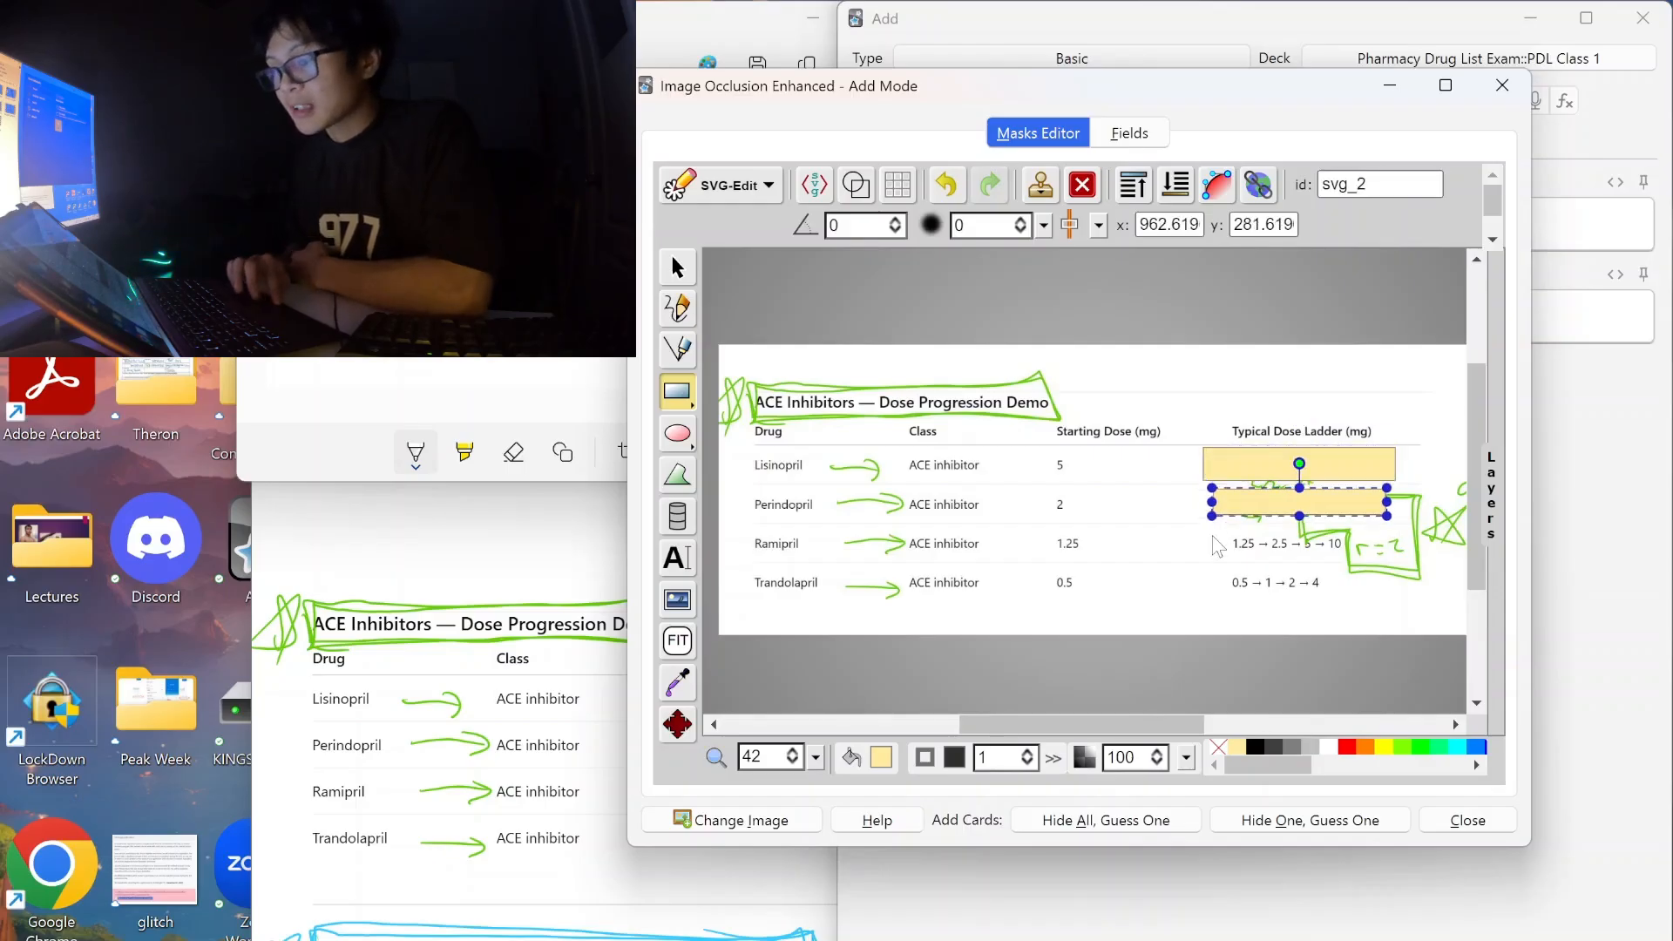
left_click_drag(1213, 536, 1412, 557)
left_click_drag(1203, 565, 1354, 597)
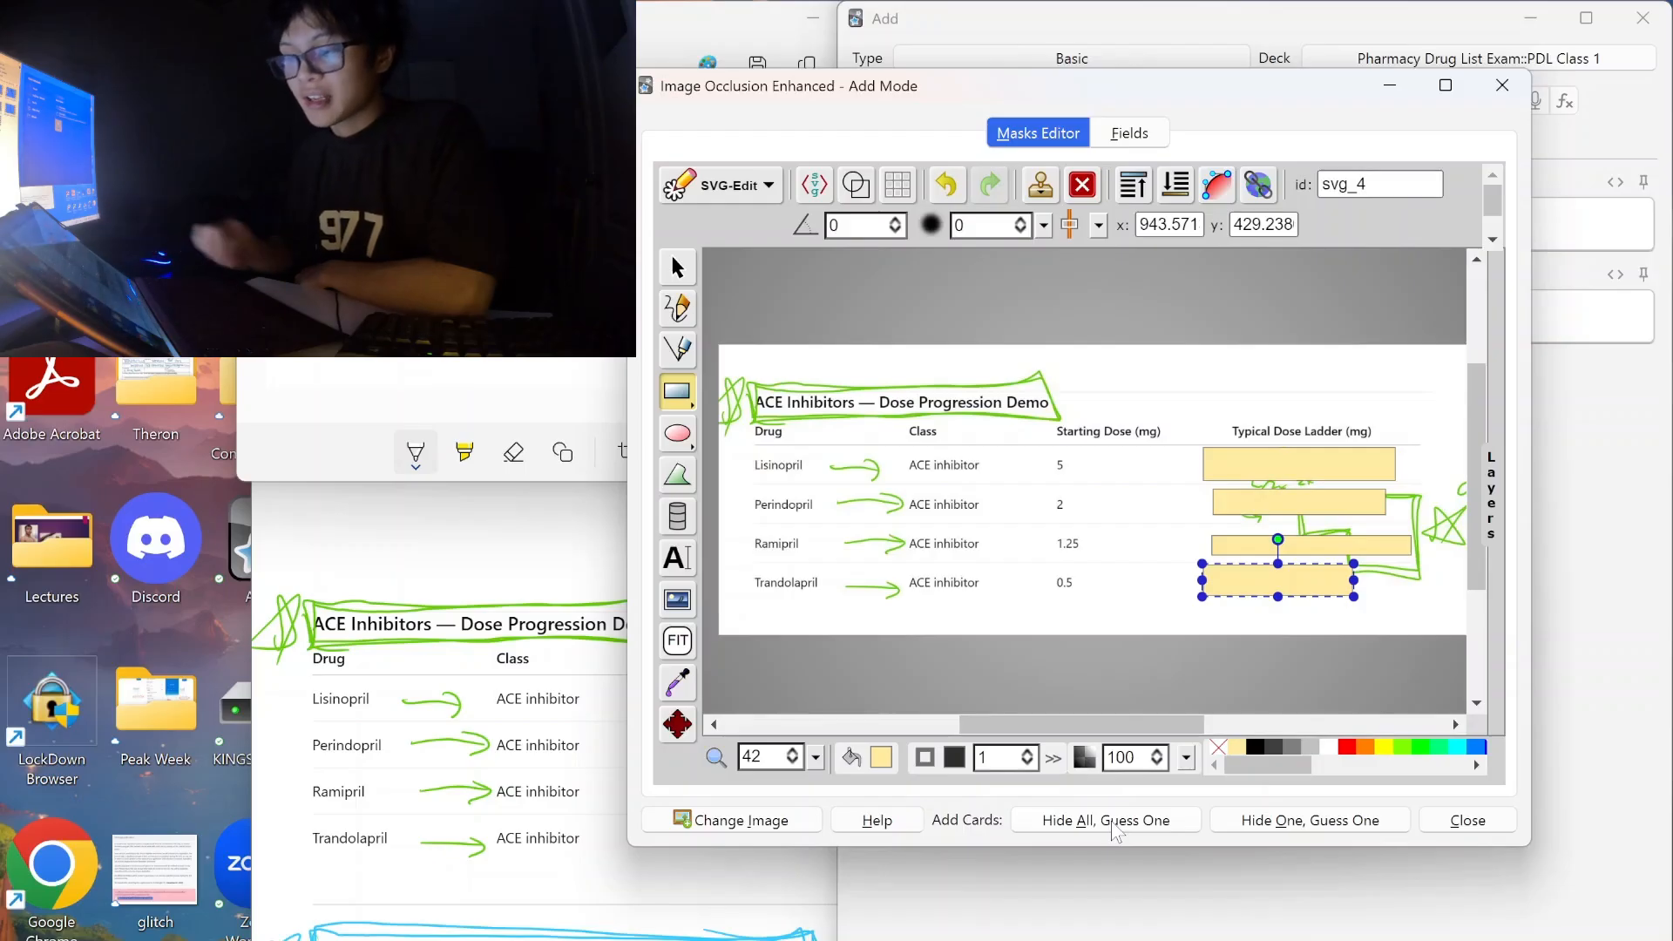
Add the masked cards in both Hide All, Guess One and Hide One, Guess One modes, and close the occlusion and note editors.
left_click(1115, 826)
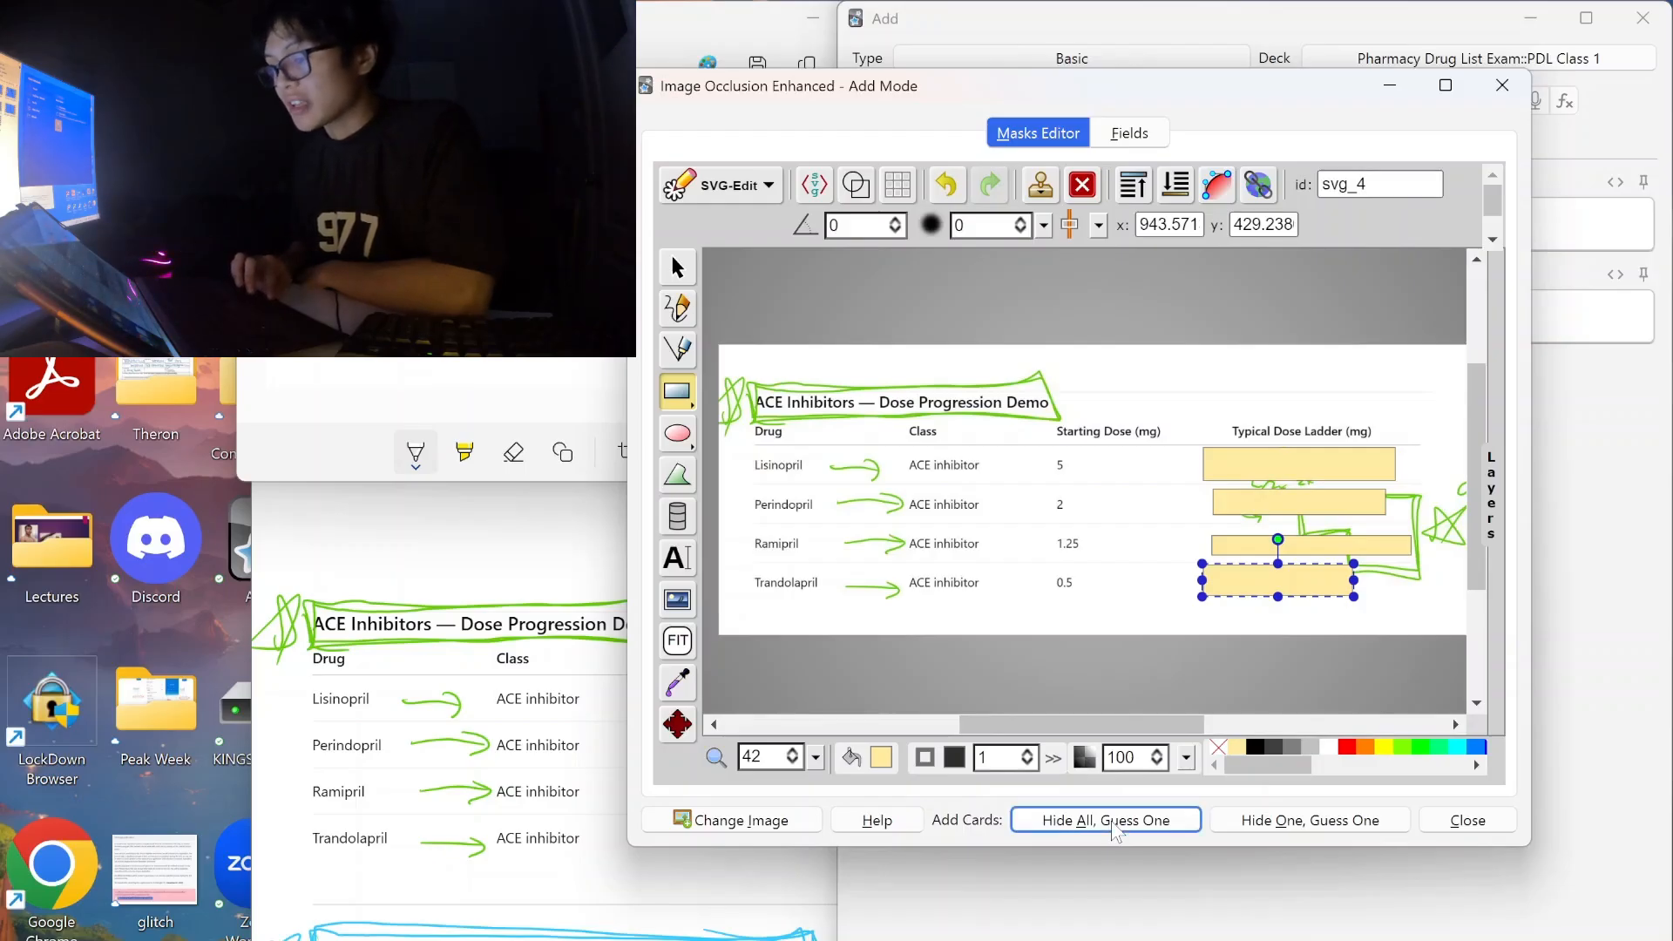
left_click(1299, 828)
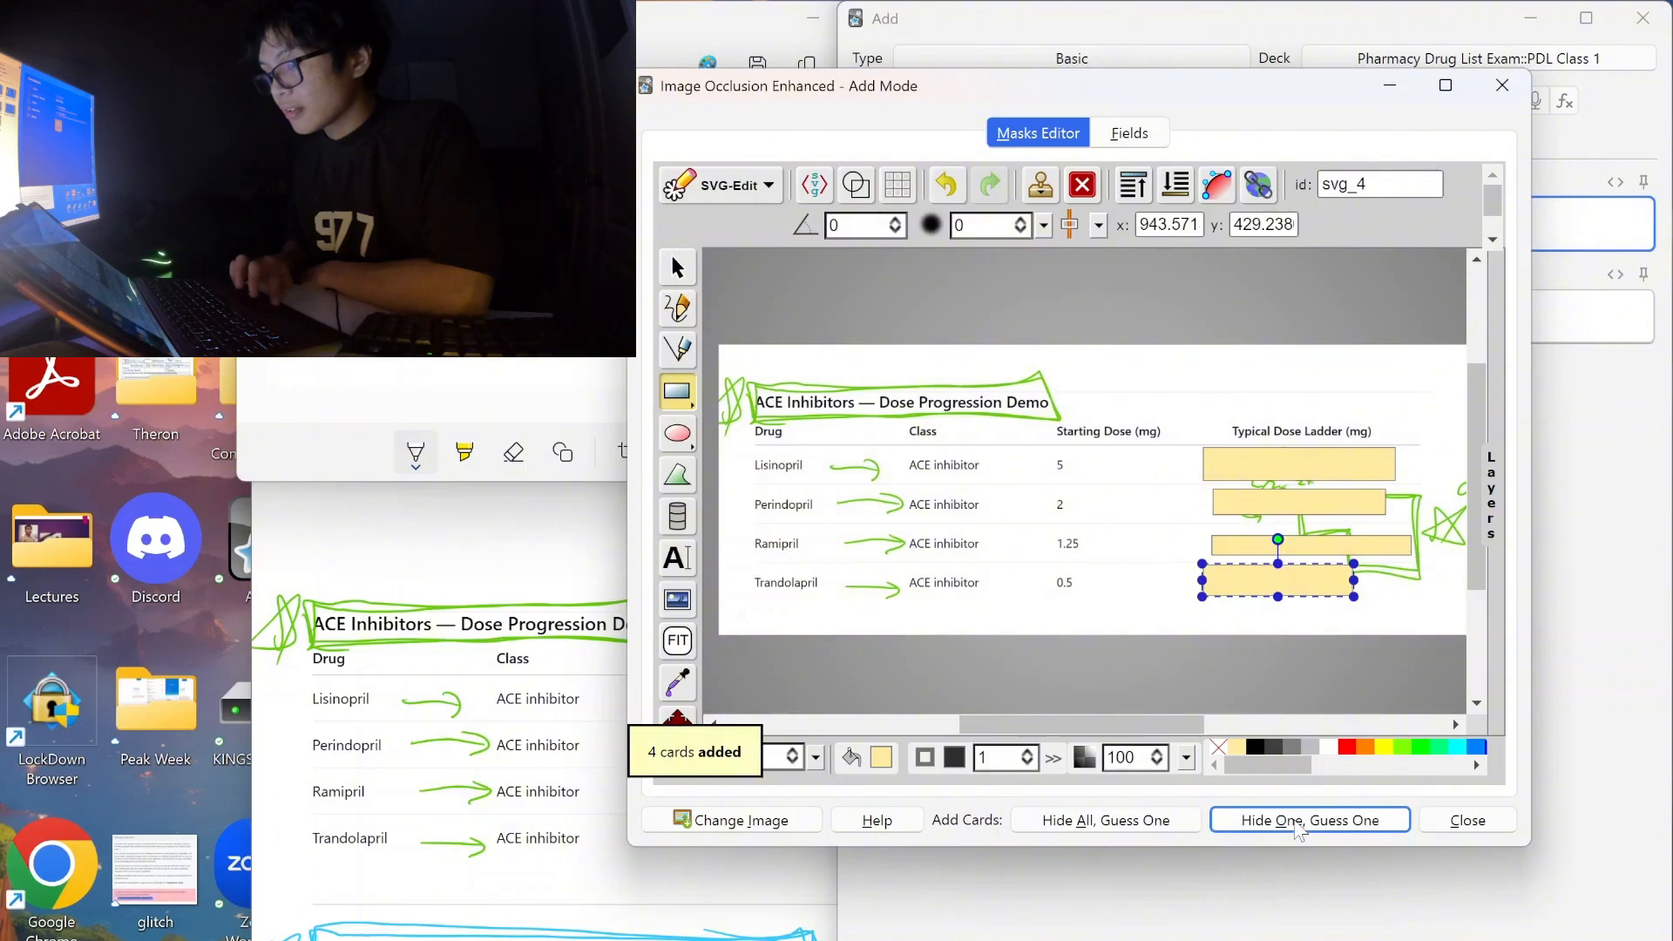
left_click(1451, 828)
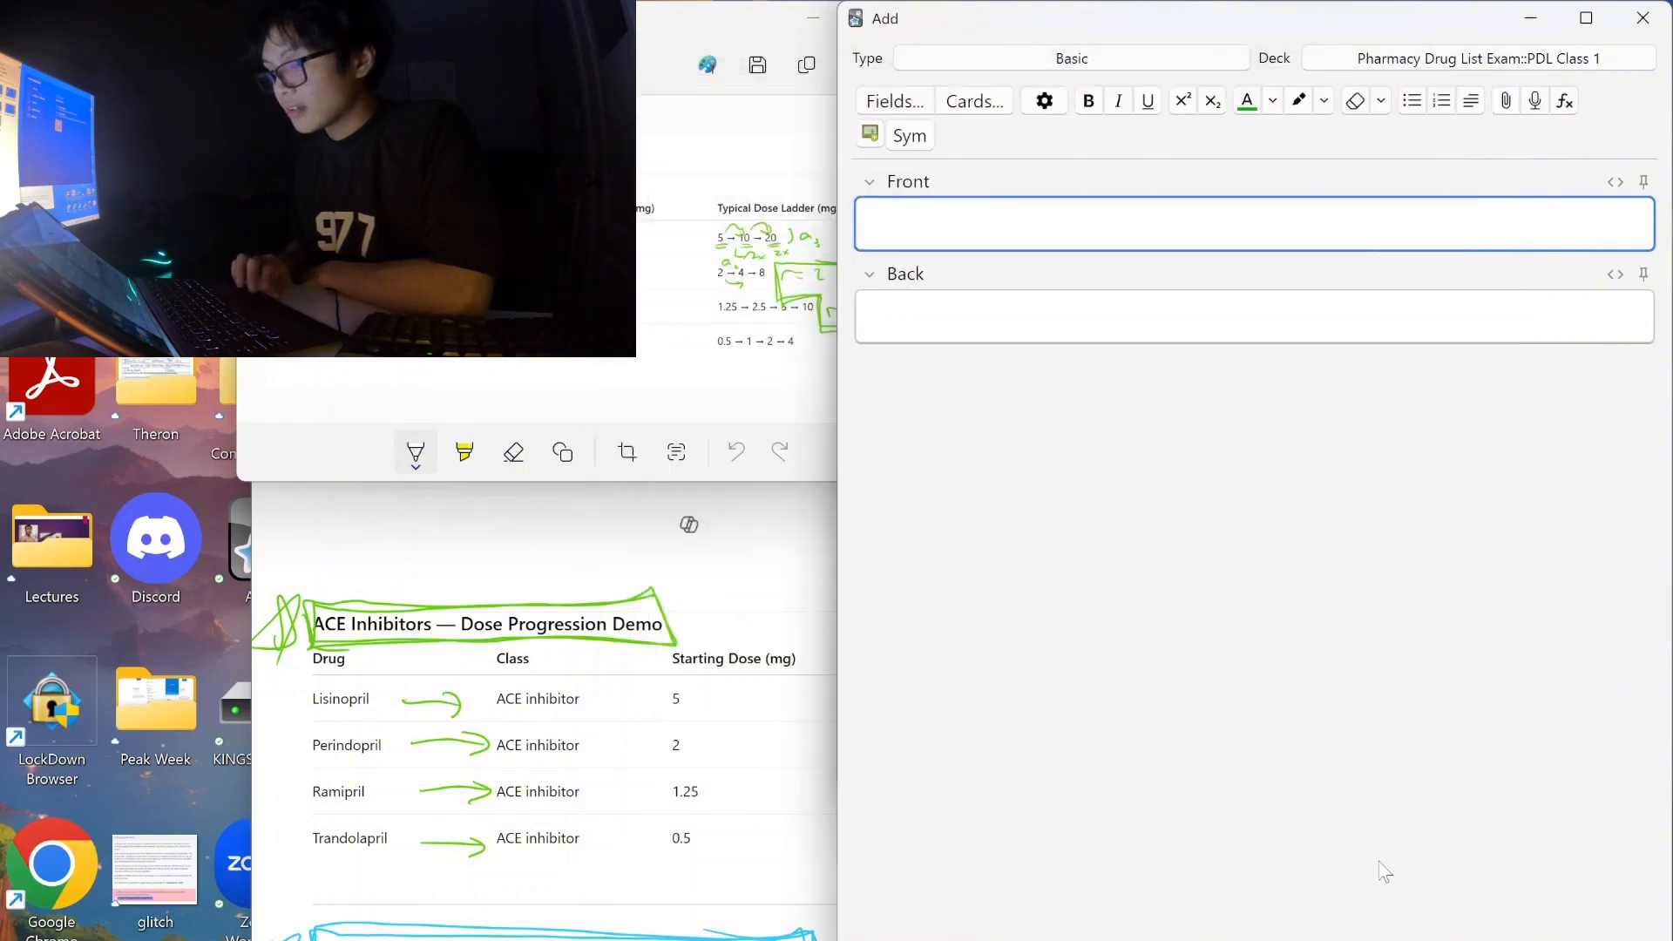
key("Escape")
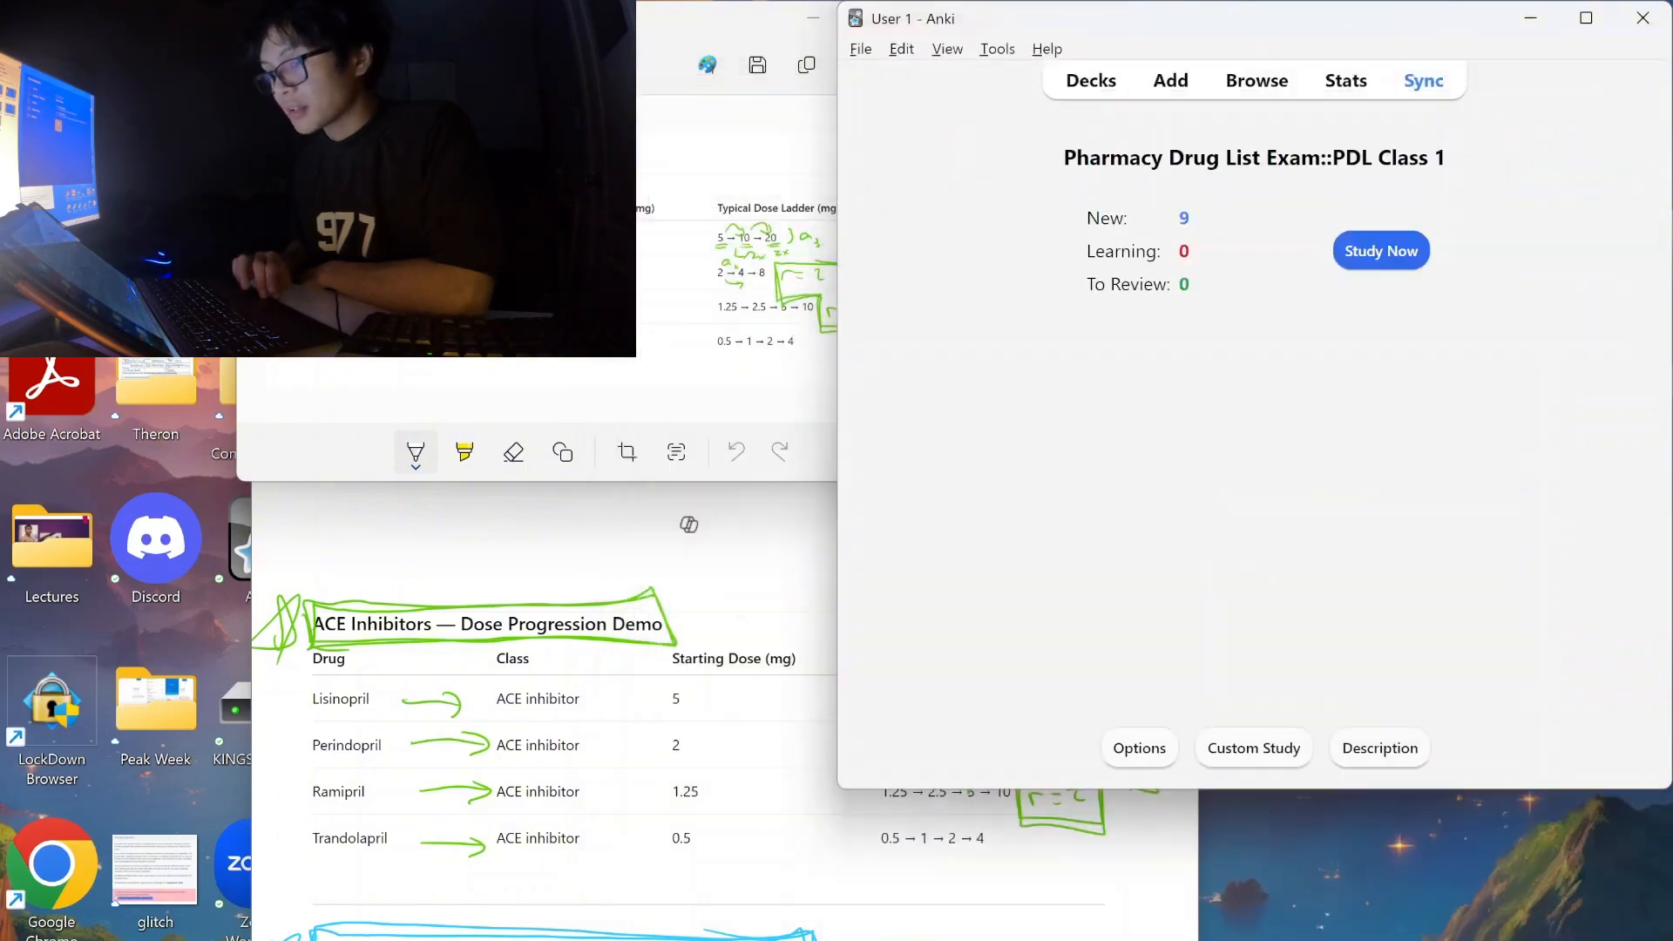
Start studying the PDL Class 1 deck, reveal the Oxycodone card's answer and rate it Good.
left_click(1364, 259)
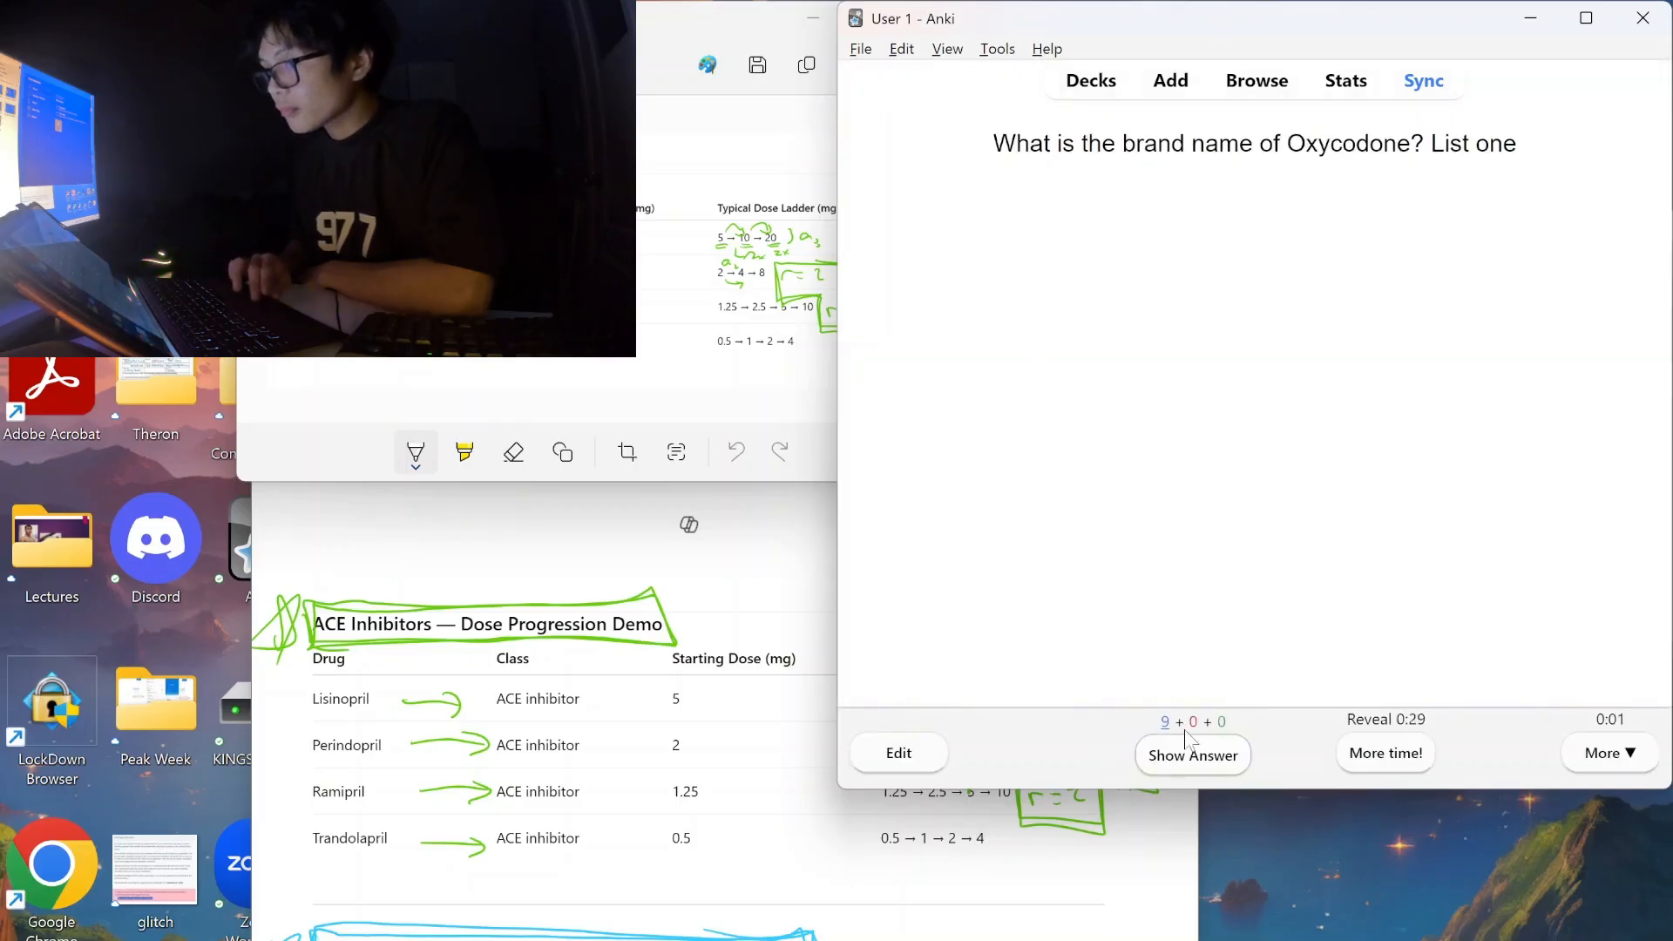
left_click(1188, 753)
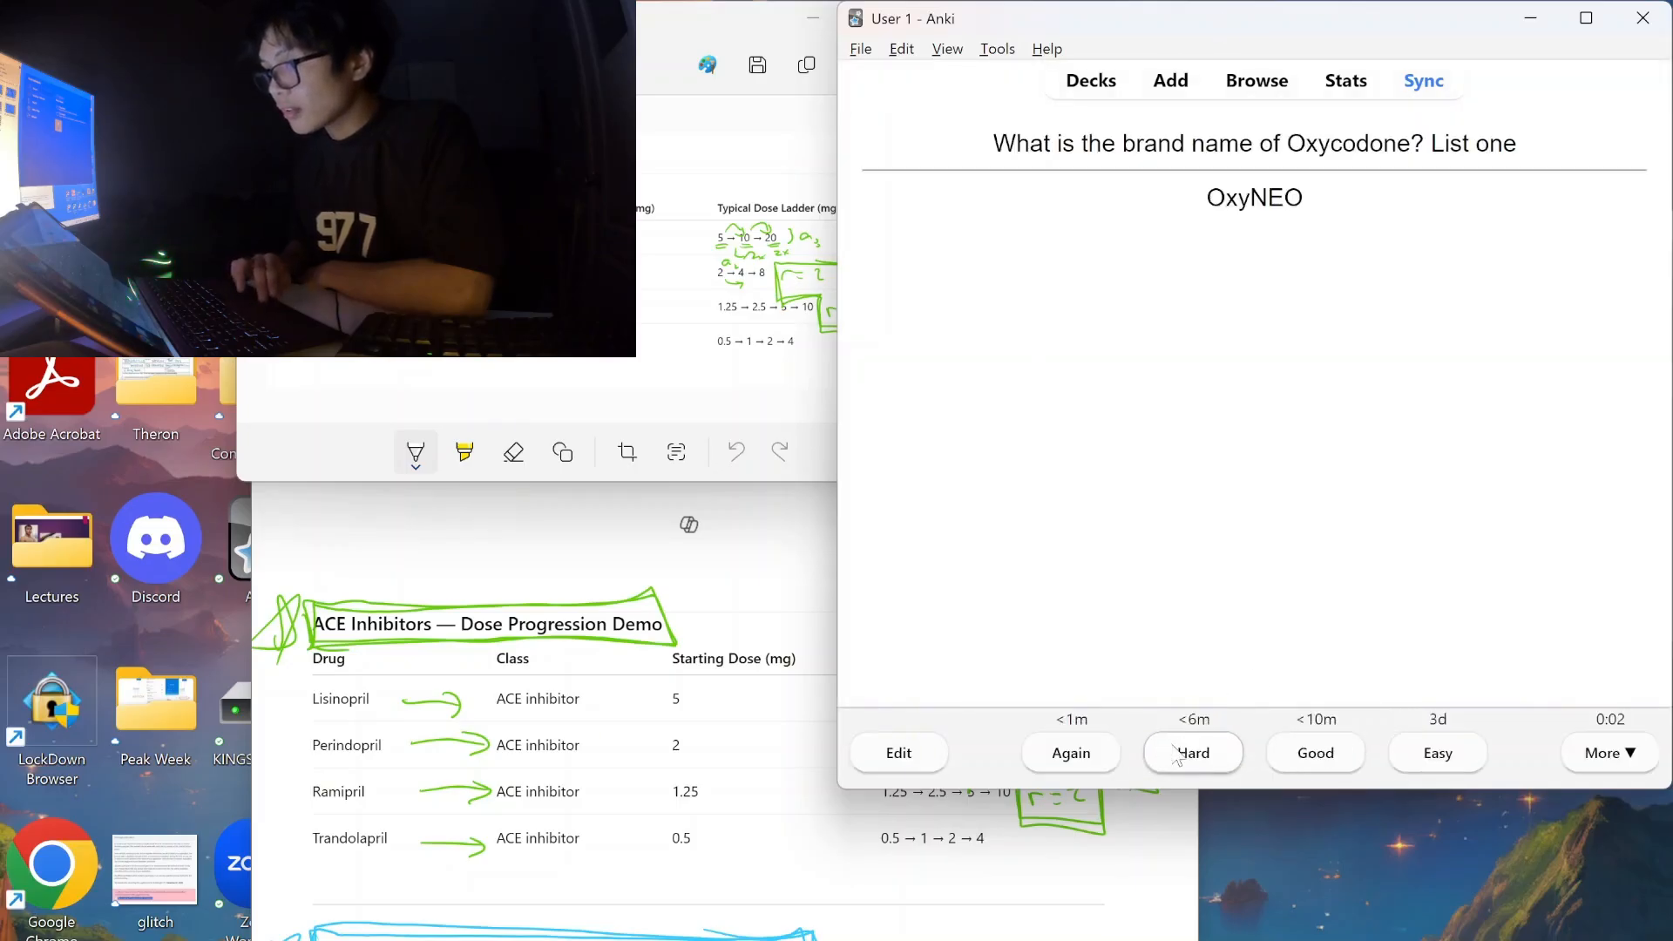
left_click(1285, 766)
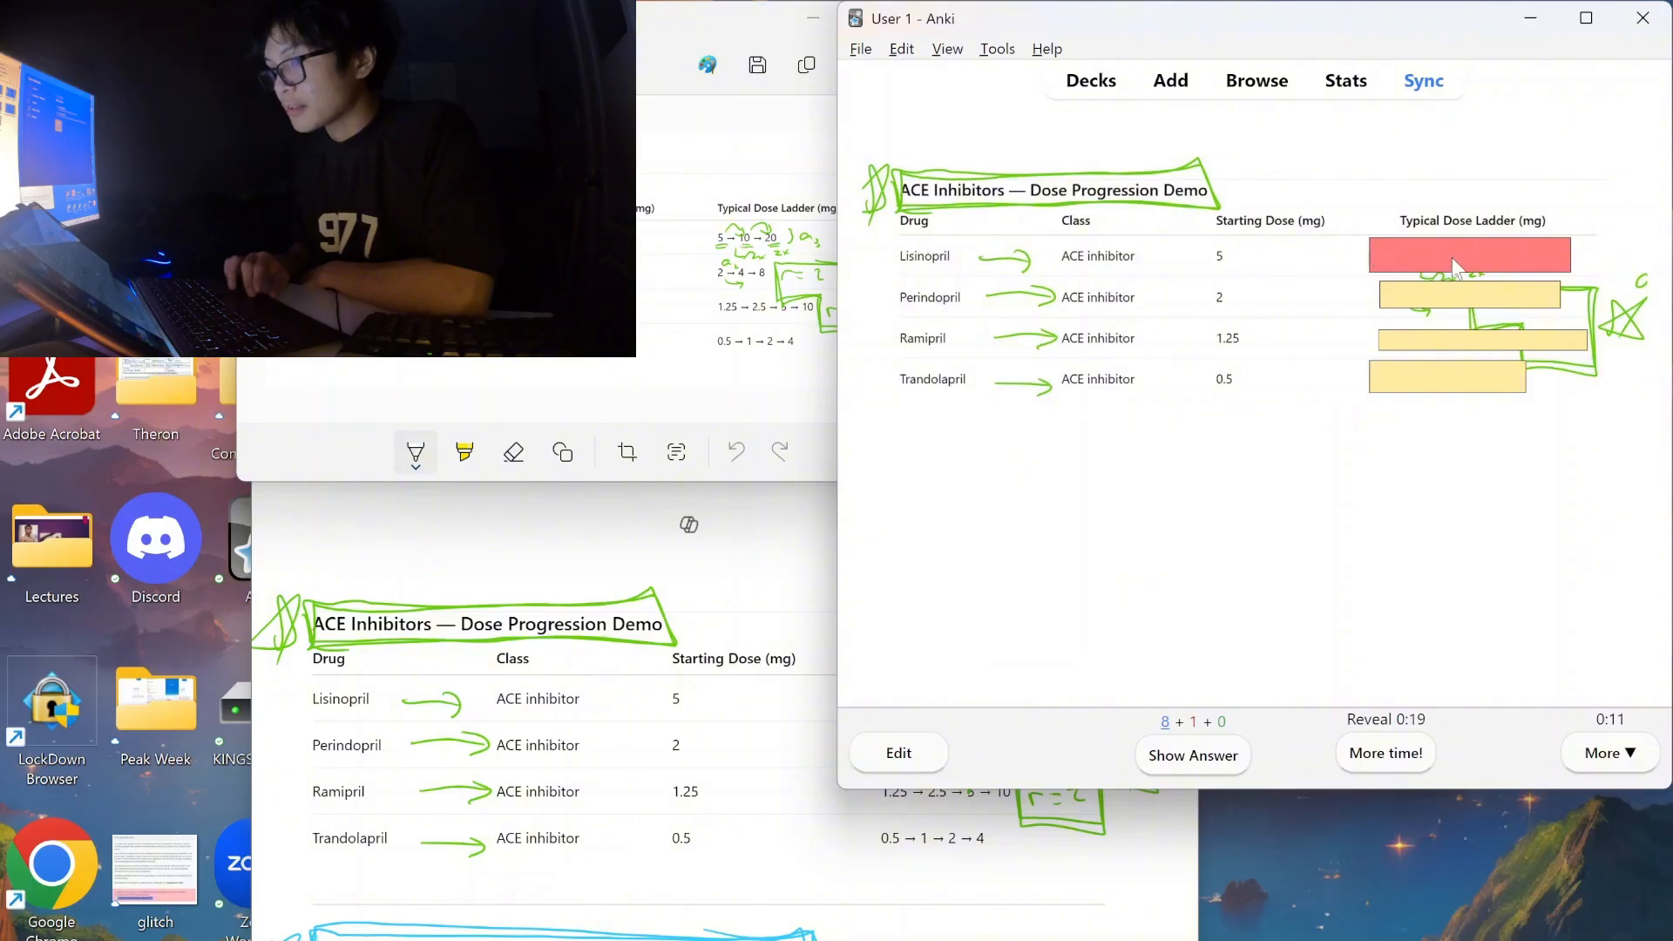
Reveal and rate as Good the four ACE inhibitor cards that hide every dose ladder.
left_click(1193, 754)
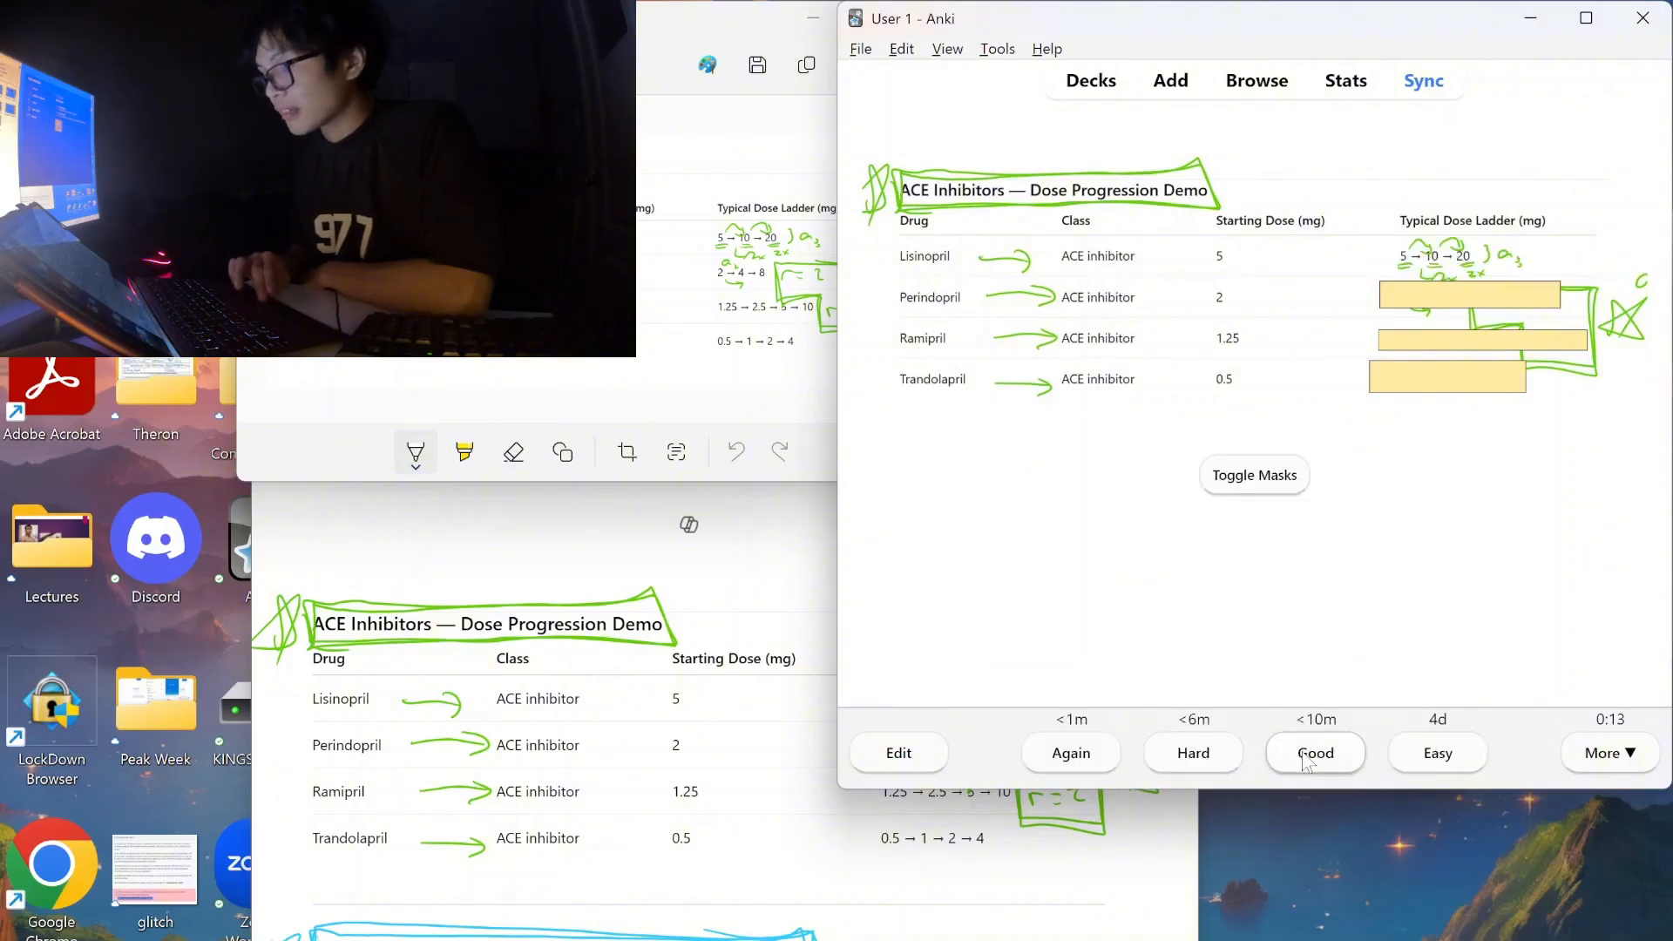
left_click(1307, 758)
left_click(1218, 765)
left_click(1311, 753)
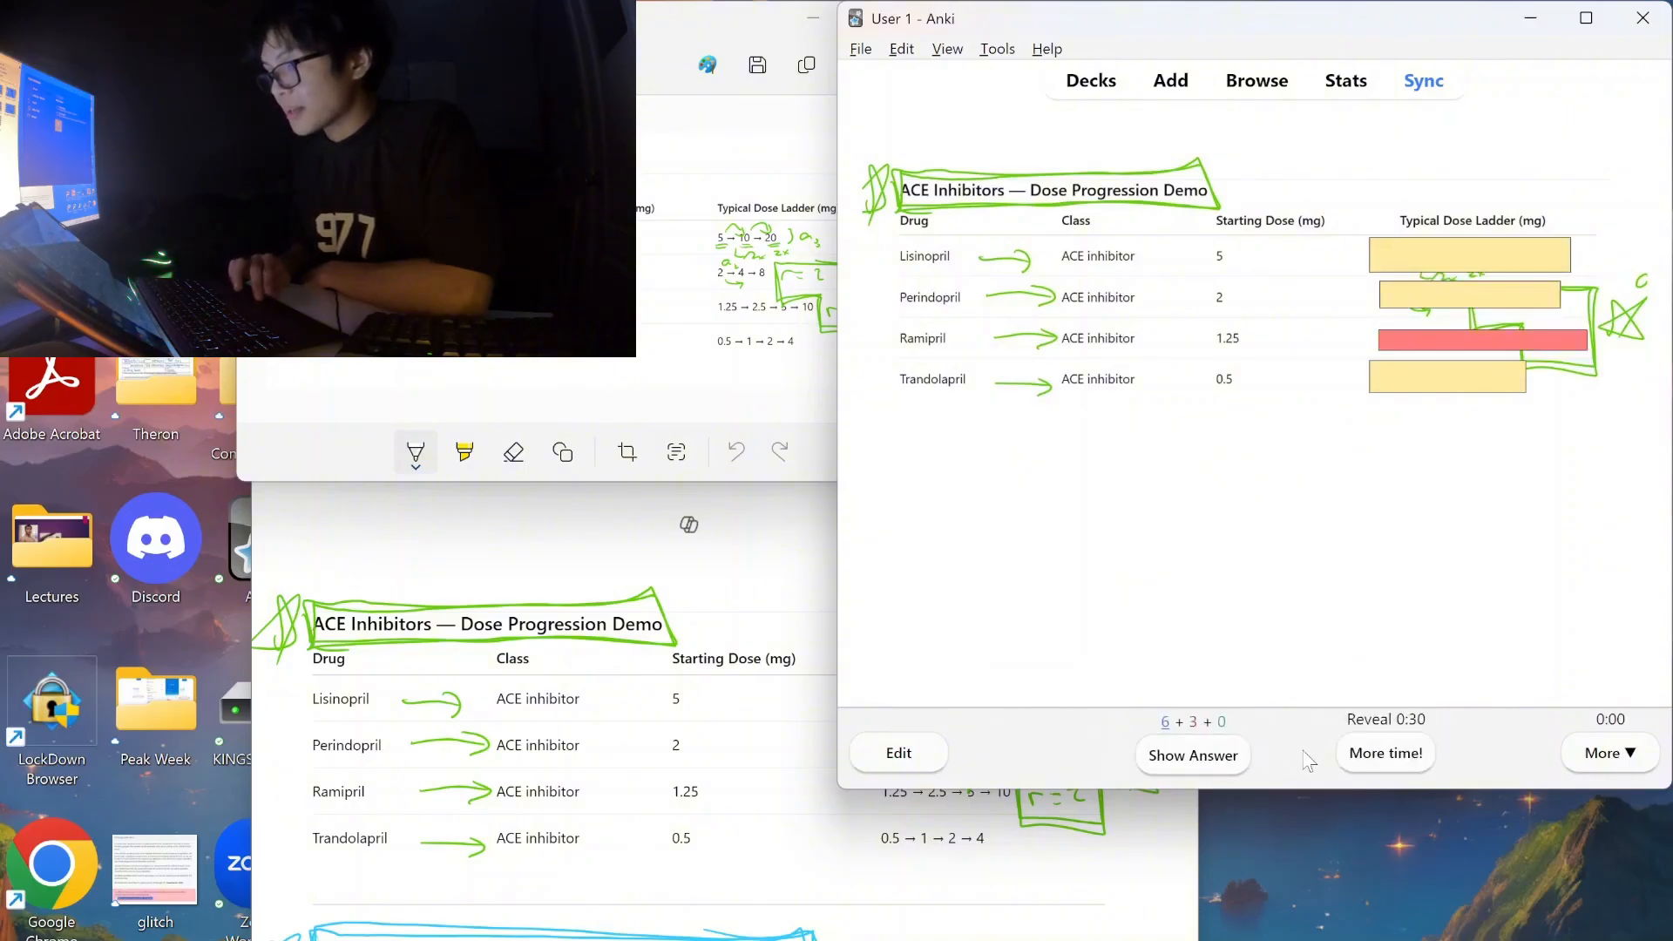
left_click(1218, 758)
left_click(1311, 753)
left_click(1218, 758)
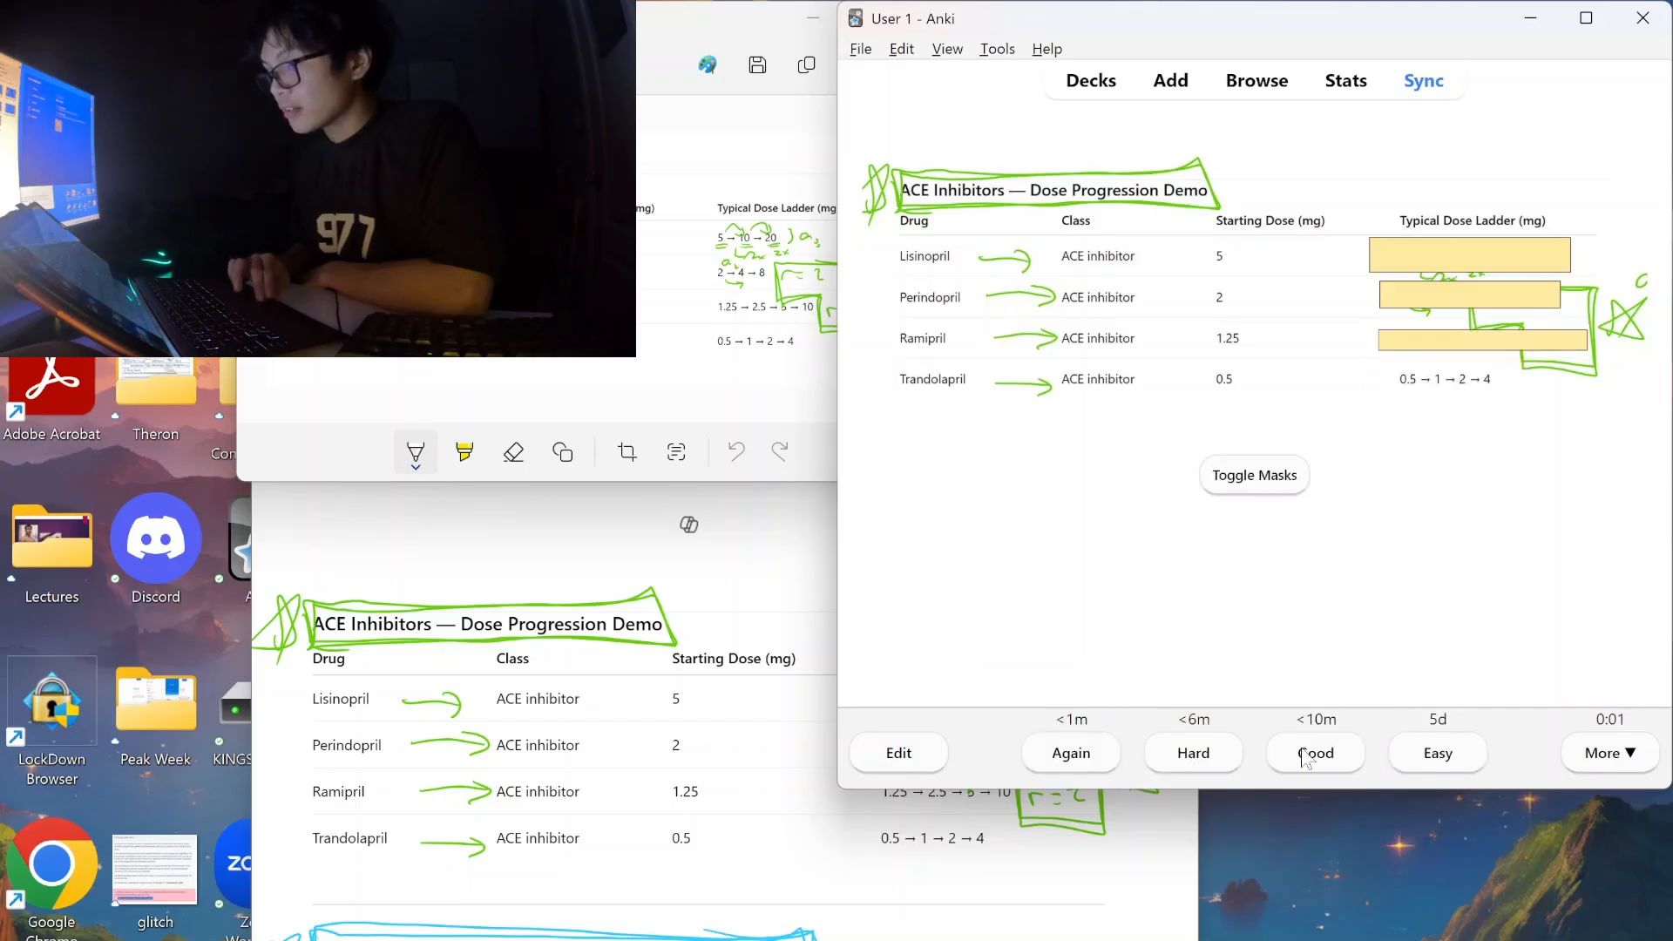
left_click(1307, 758)
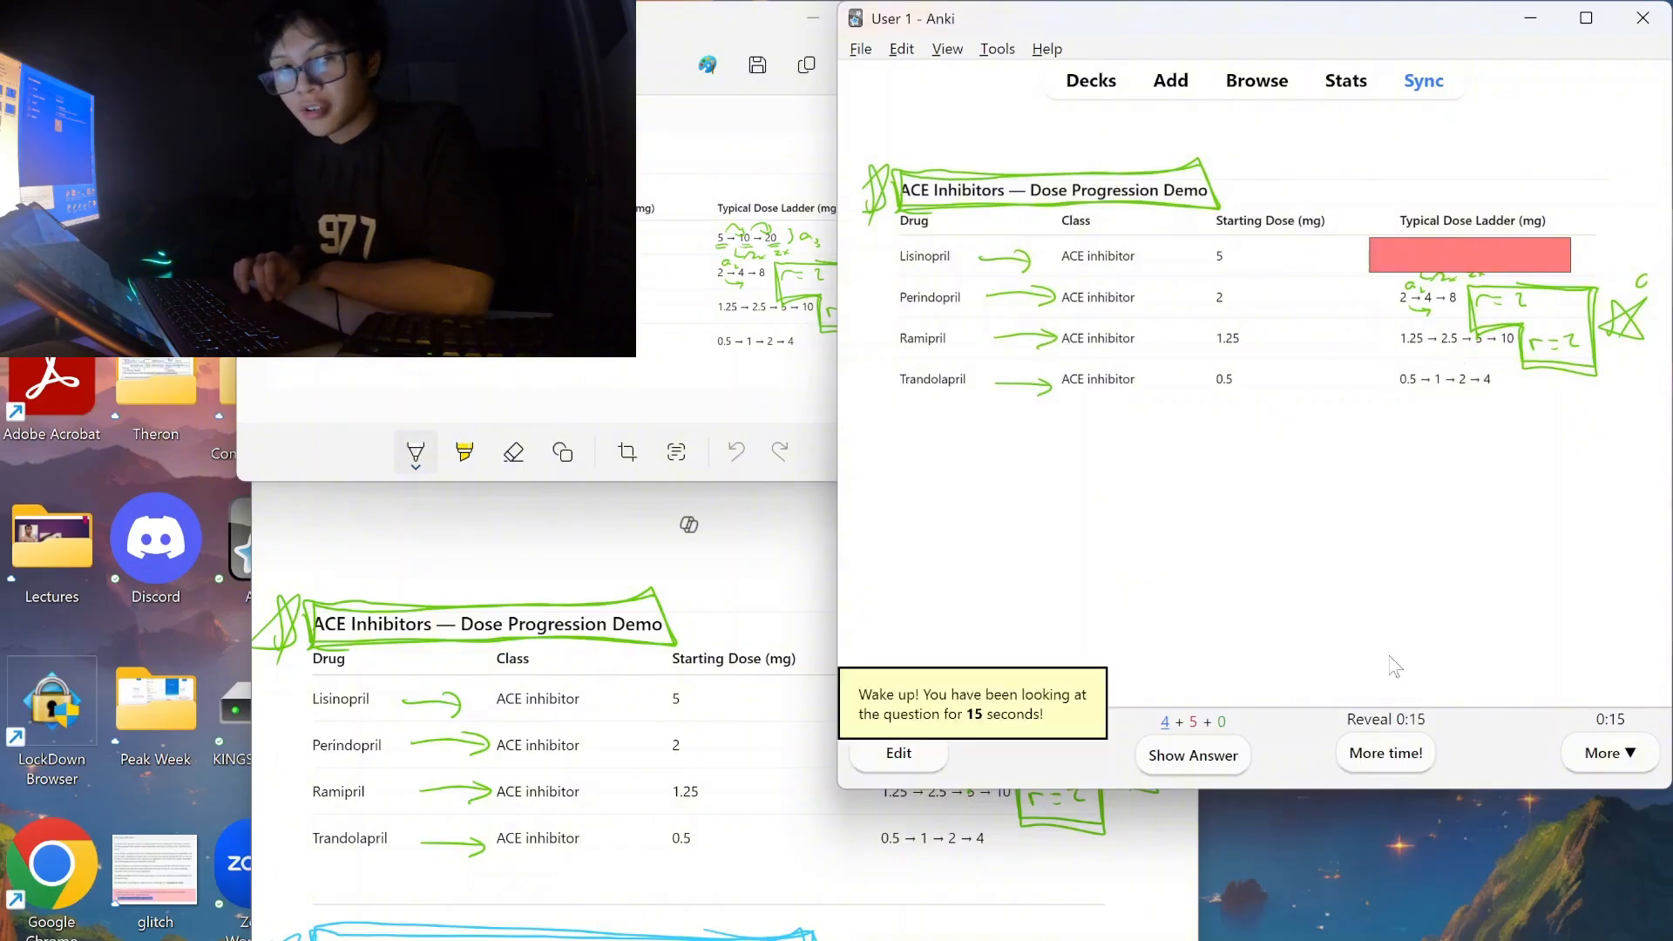
Reveal and rate as Good the four ACE inhibitor cards that hide only a single dose ladder.
left_click(1206, 766)
left_click(1285, 761)
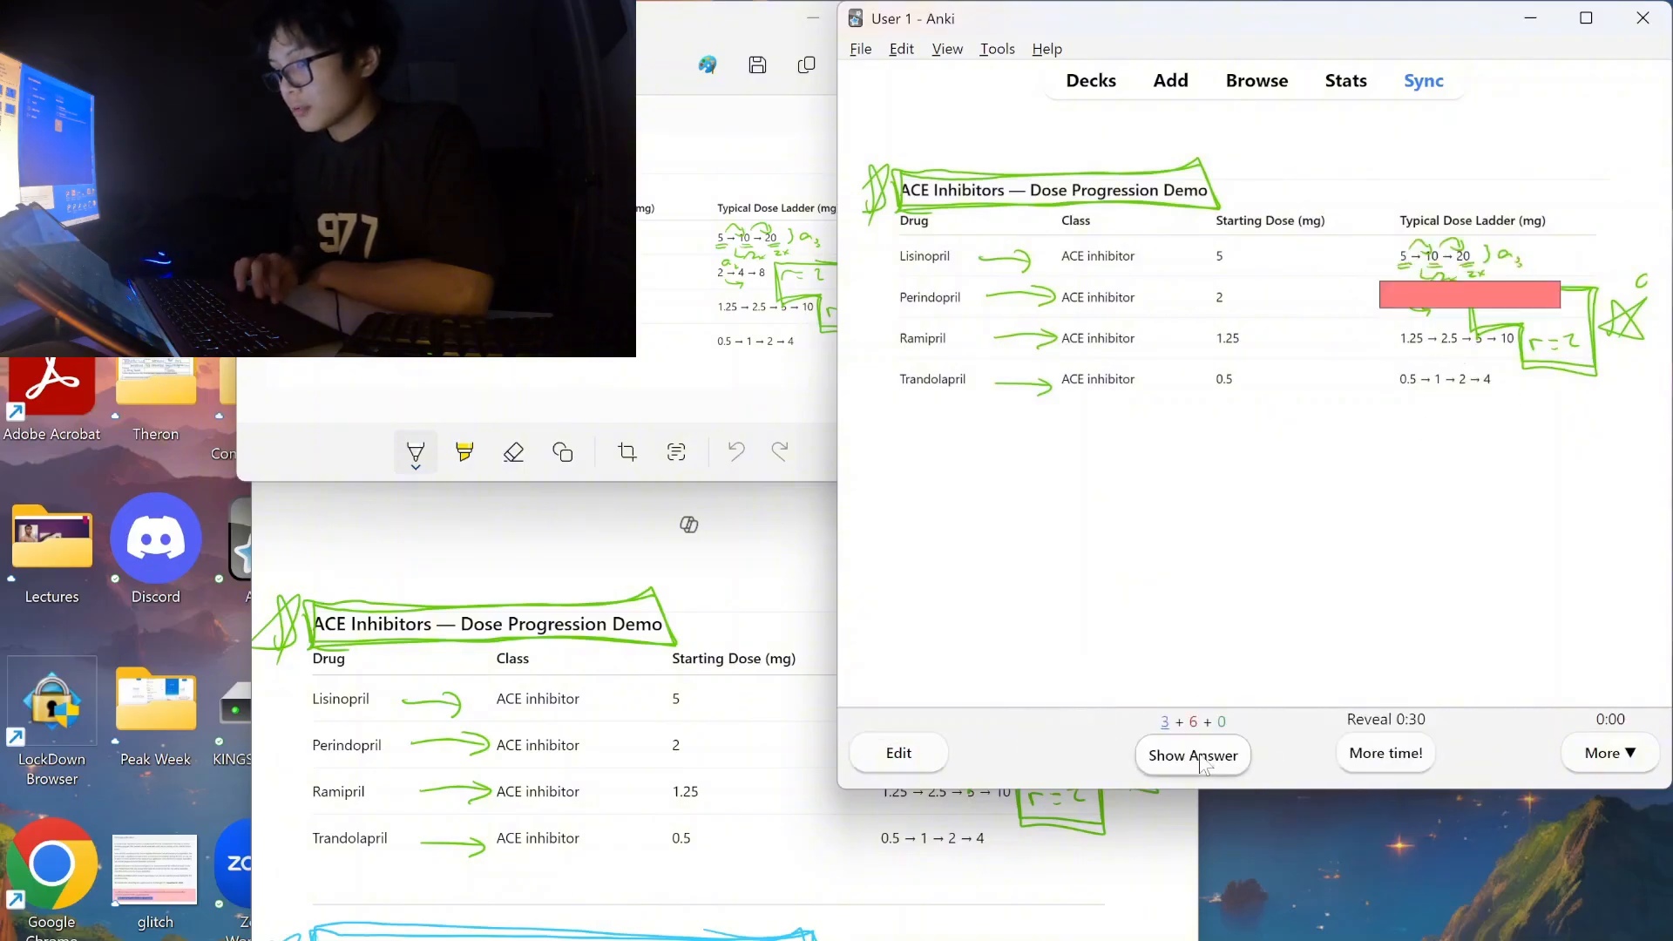
left_click(1202, 765)
left_click(1281, 763)
left_click(1202, 765)
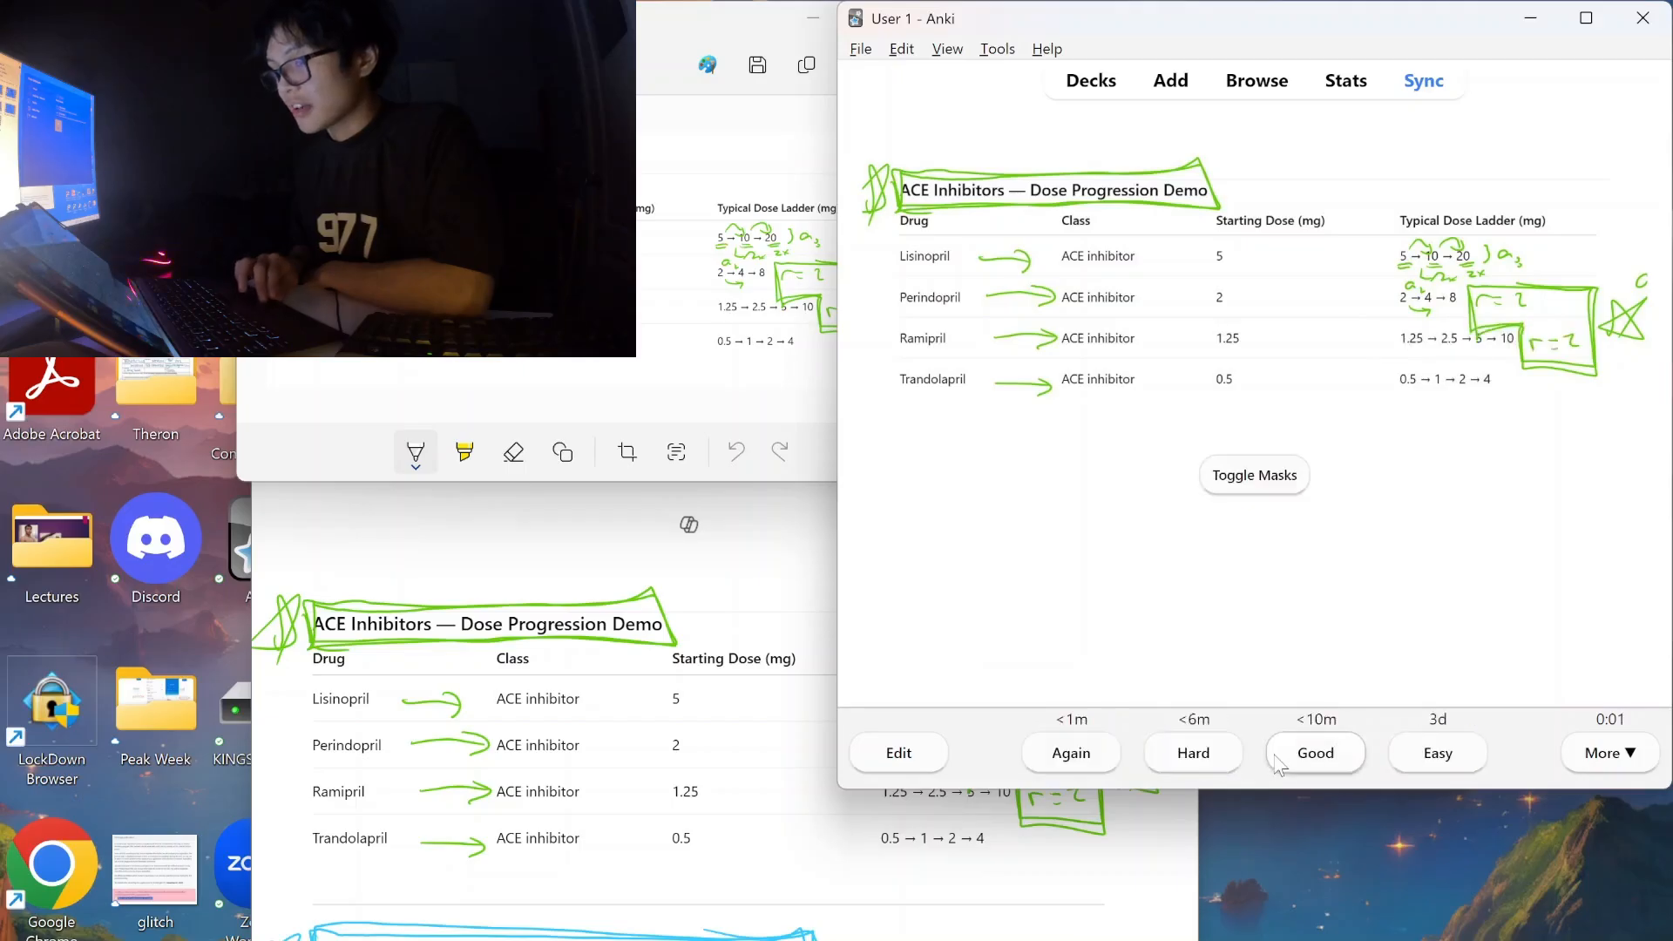
left_click(1279, 765)
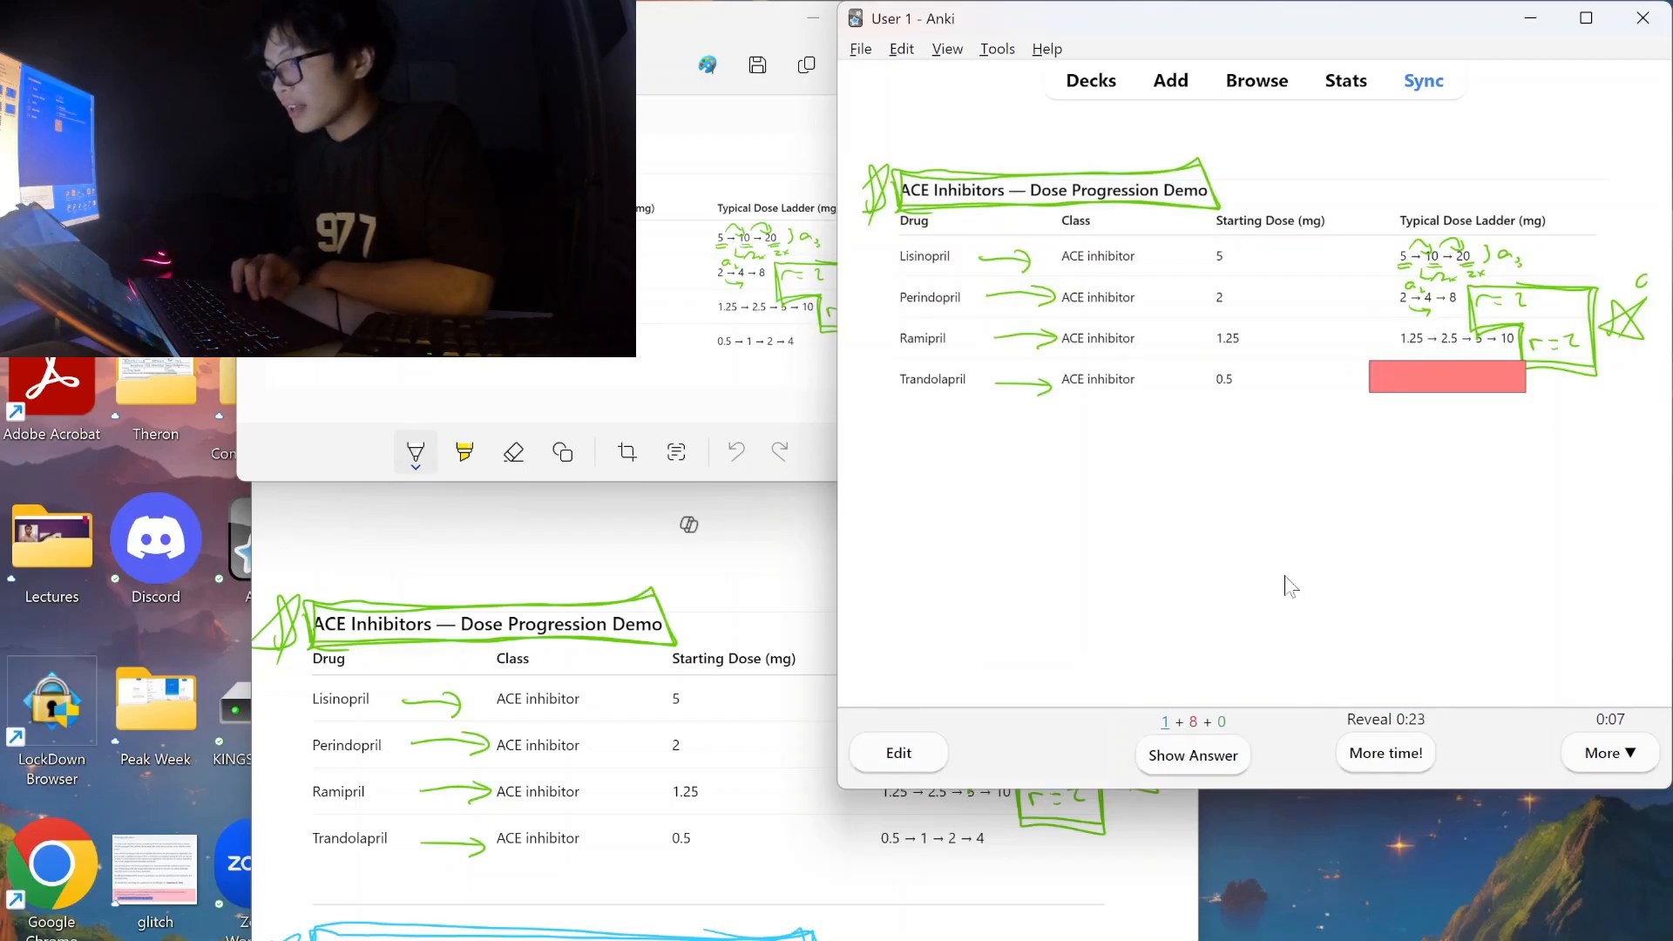
left_click(1196, 755)
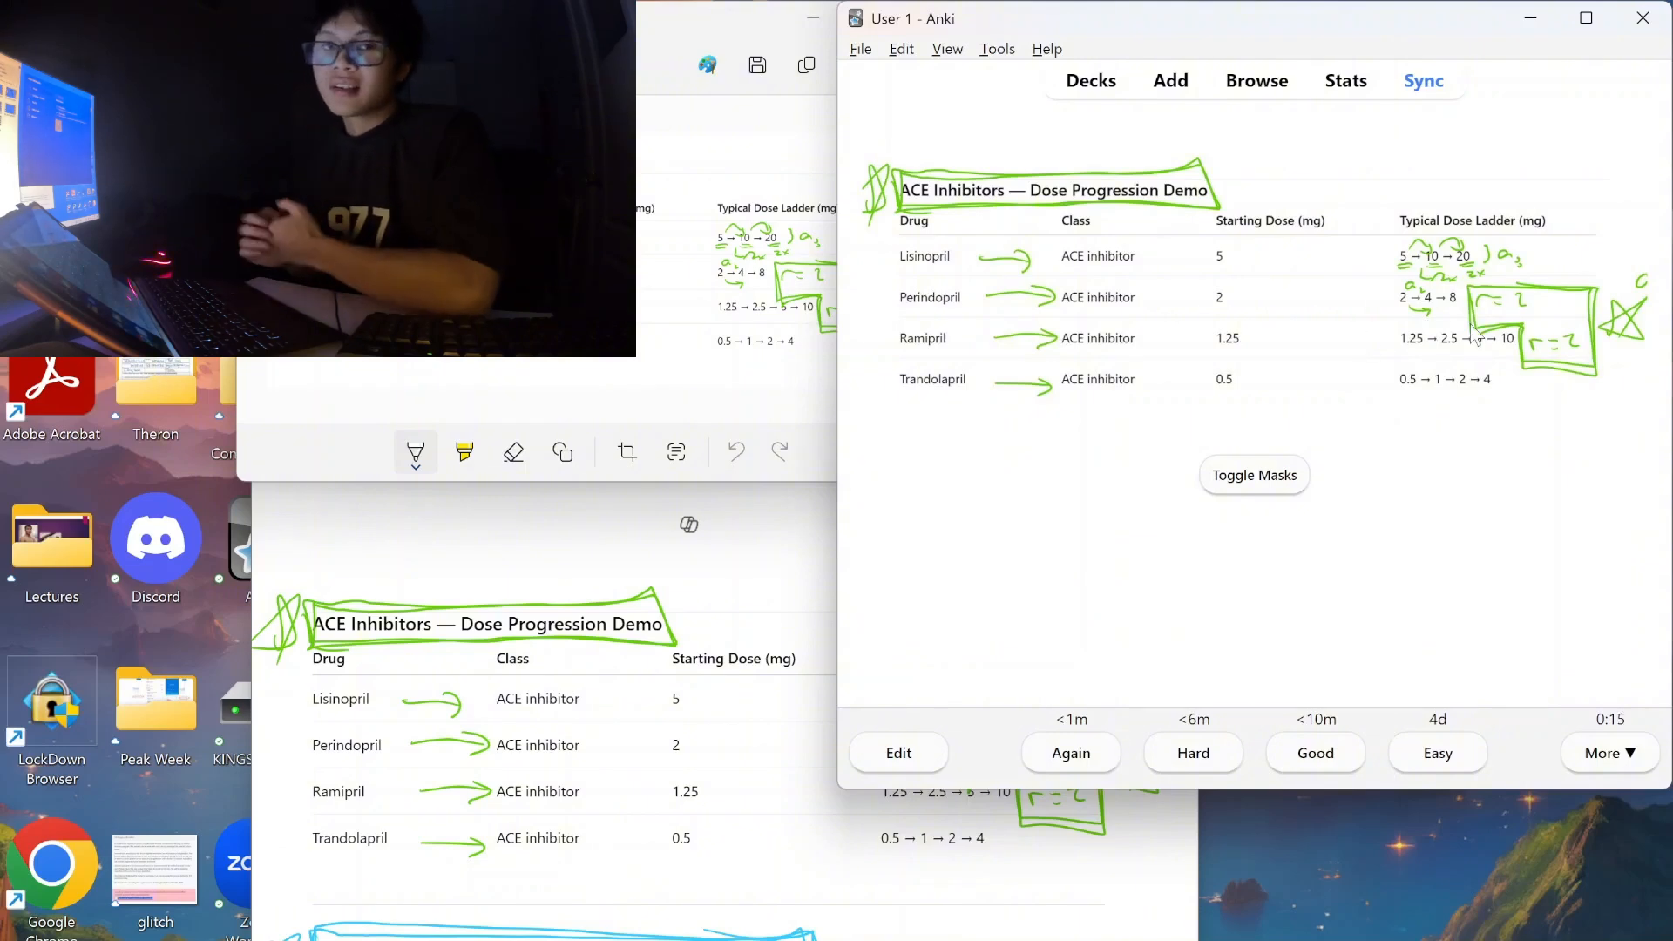
left_click(1292, 754)
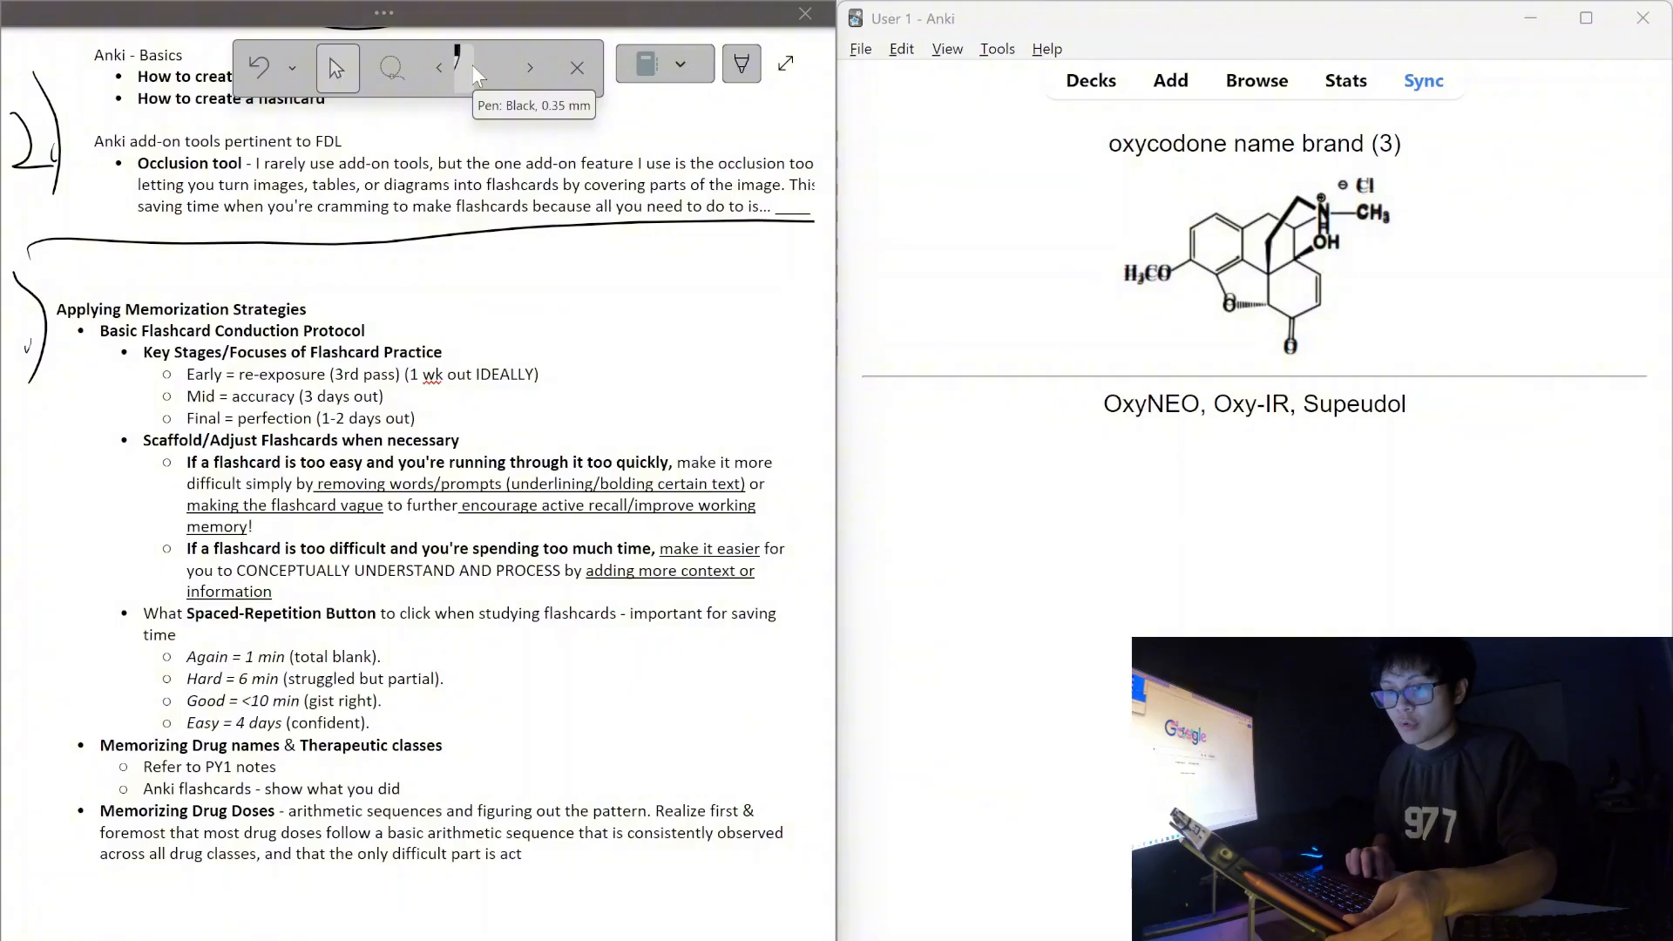
Annotate the flashcard practice notes with the black 0.35 mm pen and return to selection mode.
left_click(473, 65)
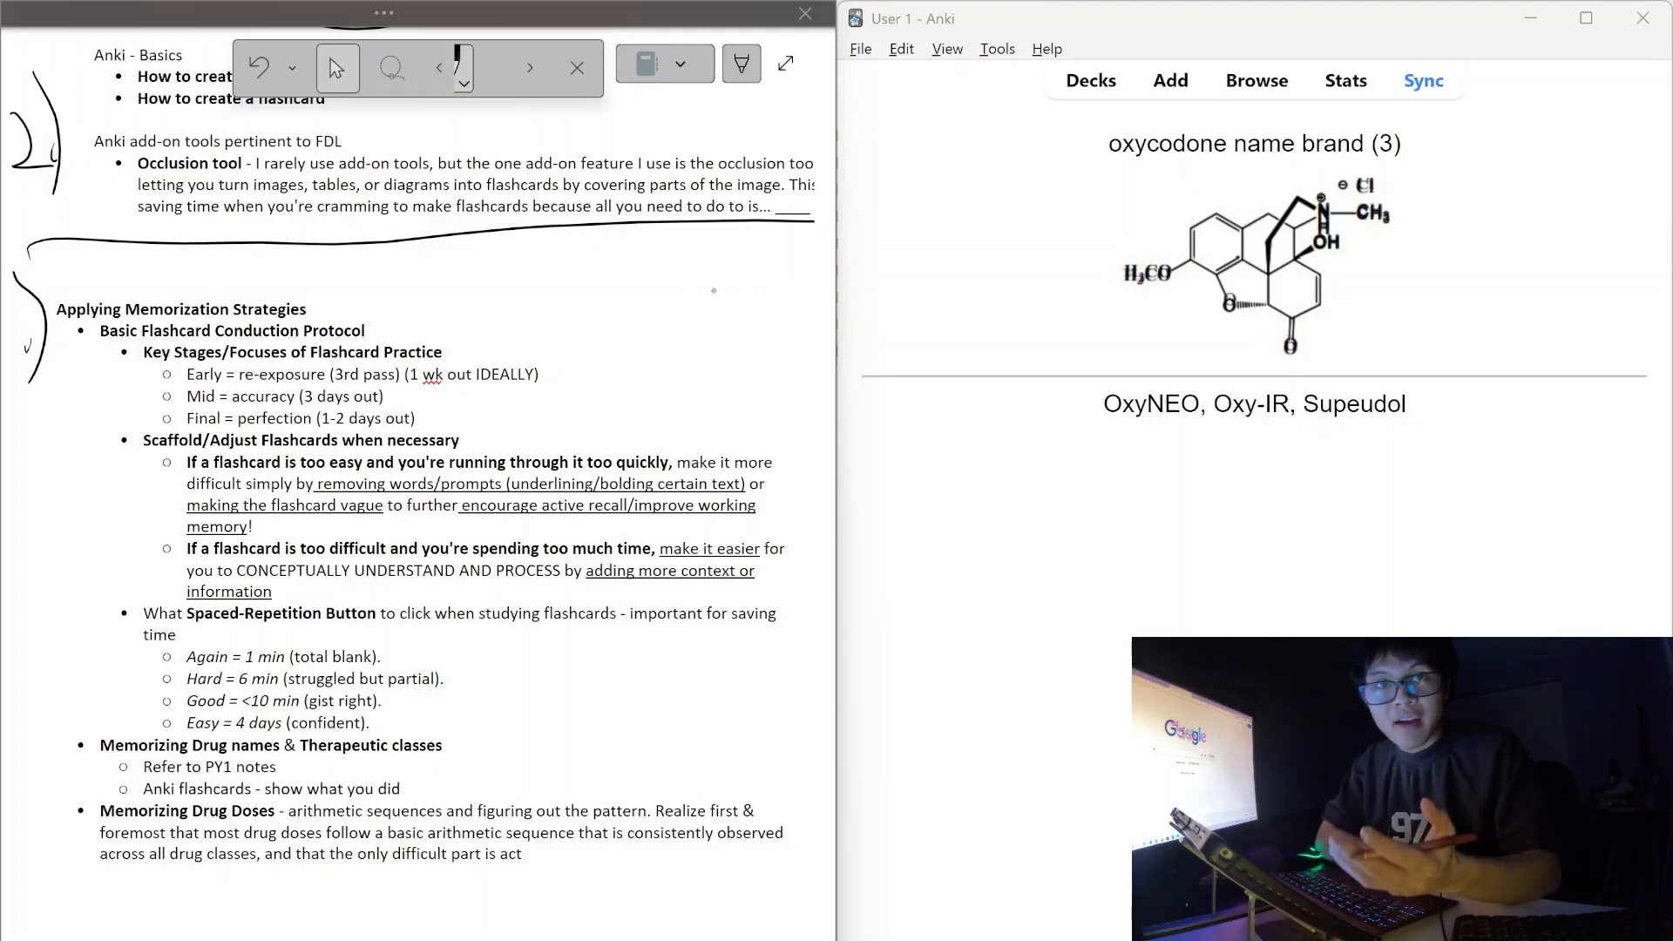
mouse_move(87, 444)
left_mouse_down()
mouse_move(549, 656)
mouse_move(501, 394)
mouse_move(235, 667)
mouse_move(748, 405)
mouse_move(112, 465)
mouse_move(583, 684)
mouse_move(348, 388)
left_mouse_up()
left_click(337, 67)
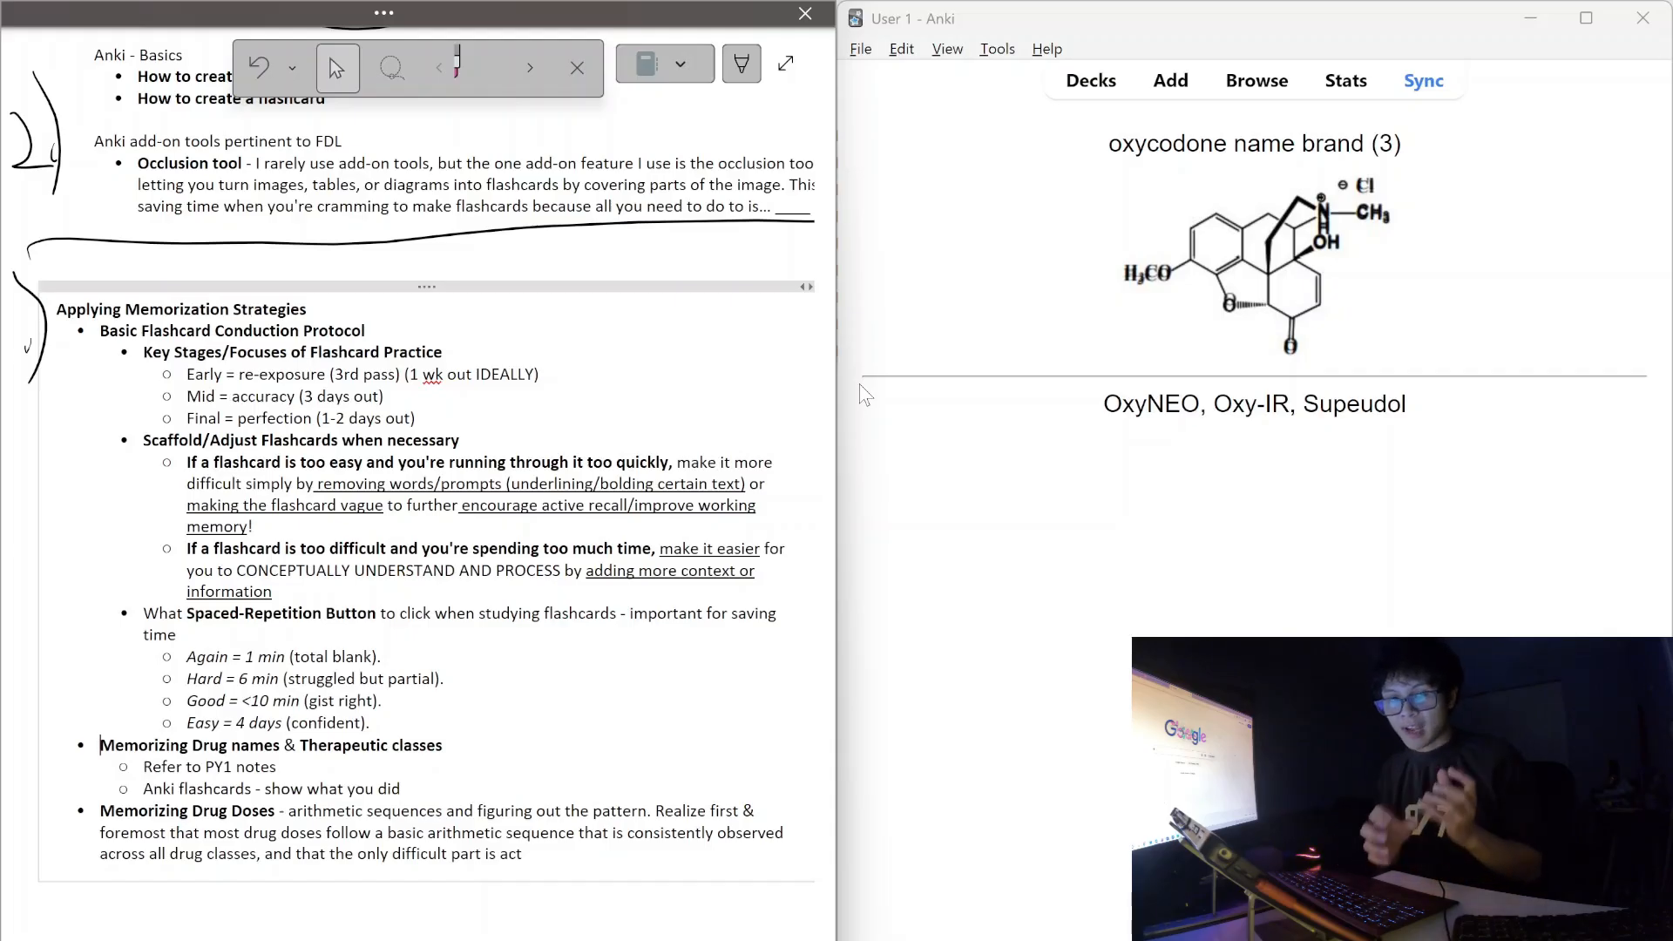
Highlight the "oxycodone name brand (3)" prompt and the brand-name answer on the card to examine them.
left_click_drag(1107, 145, 1374, 216)
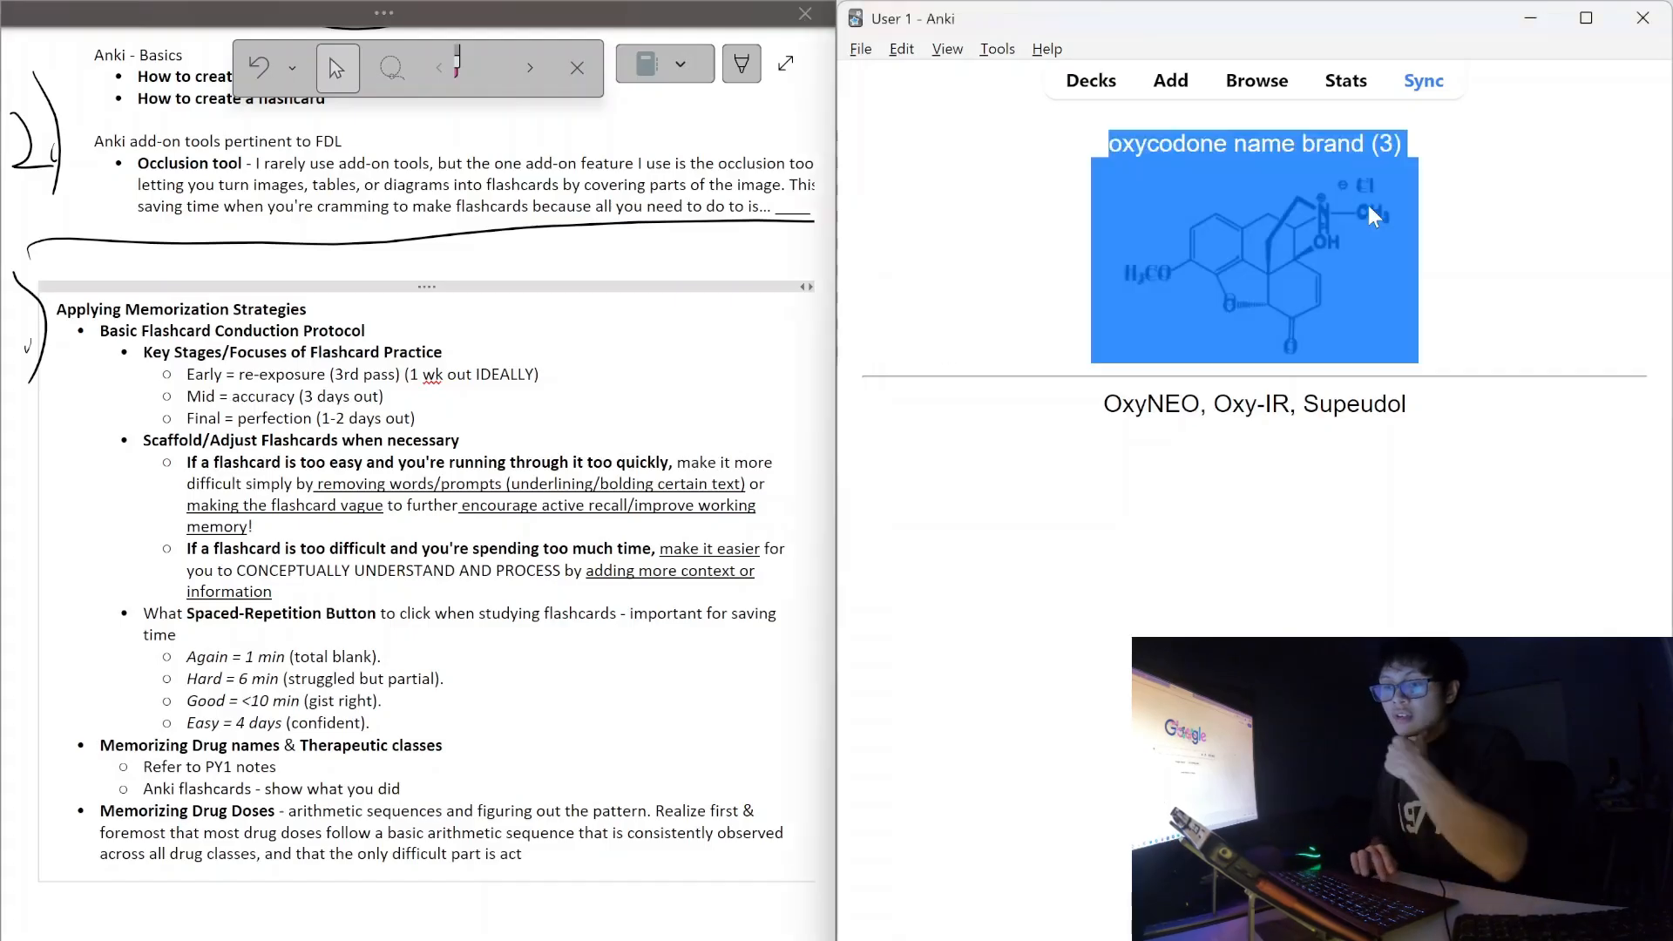
left_click(1110, 143)
left_click_drag(1107, 165, 1416, 150)
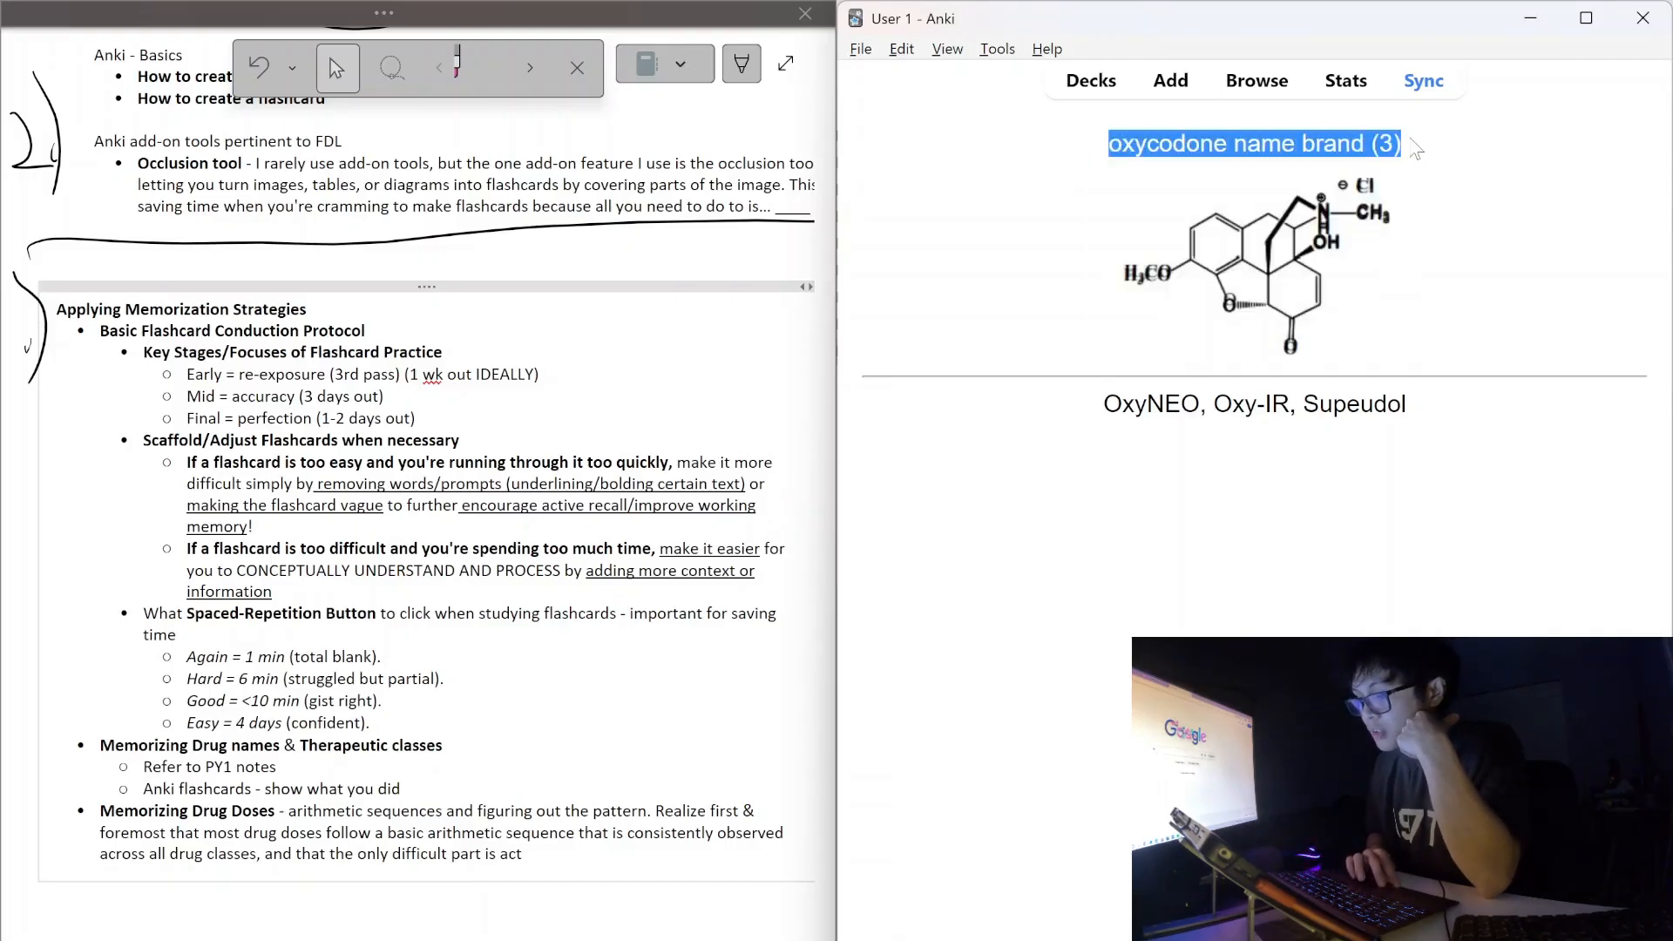
left_click(1416, 150)
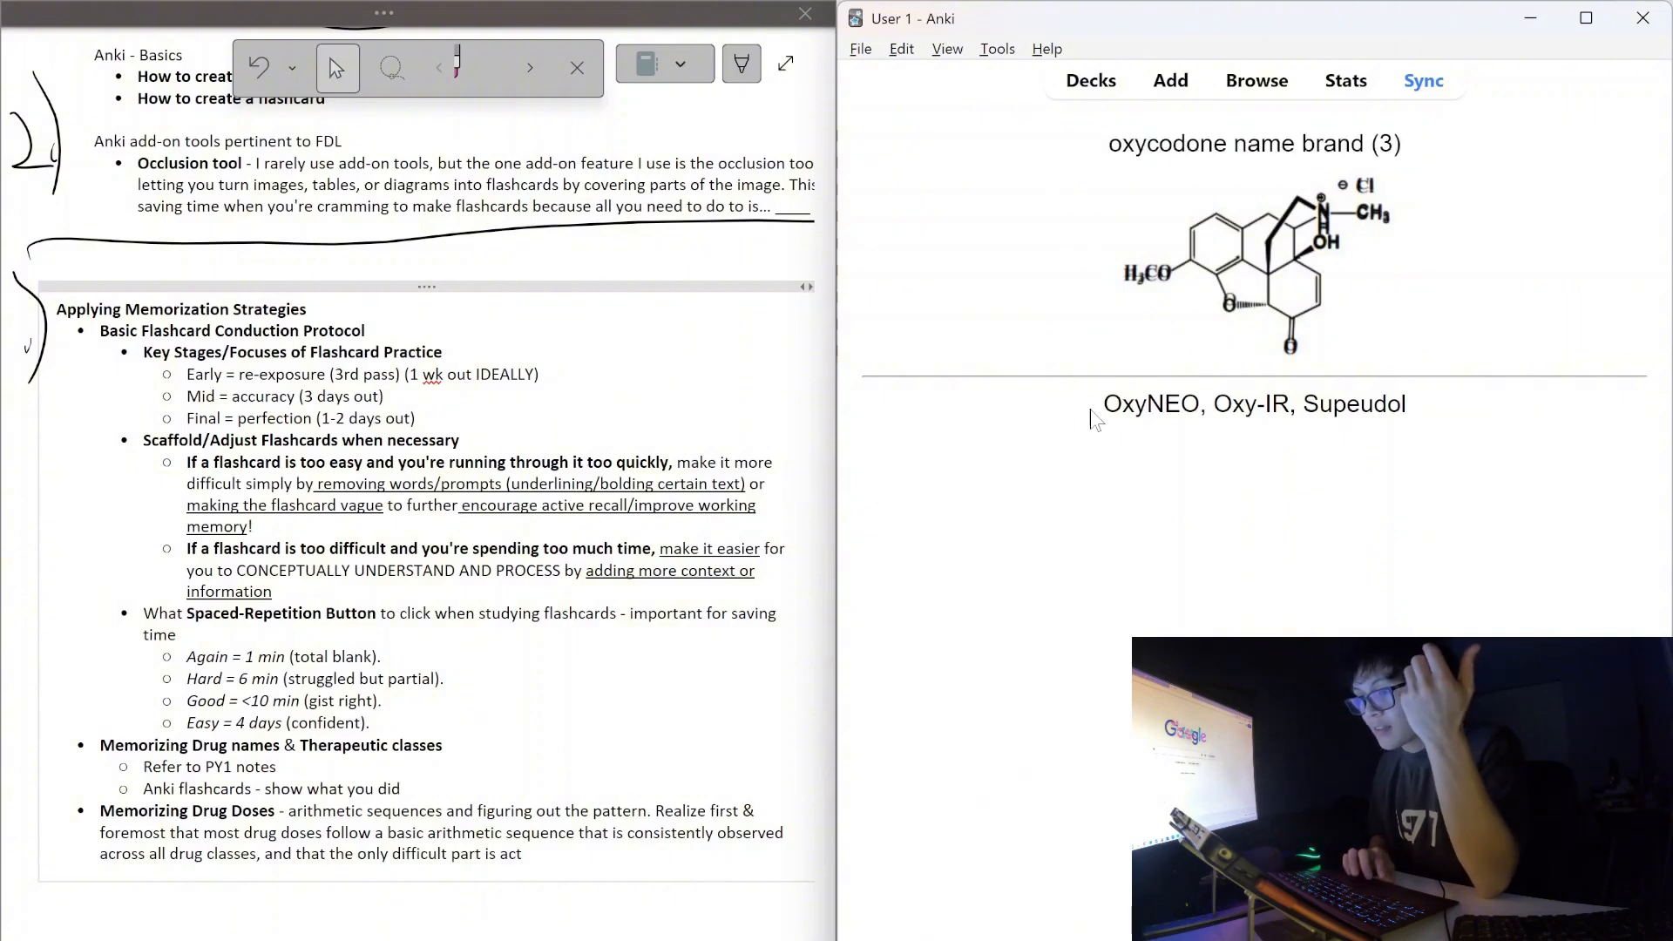
left_click_drag(1091, 411, 1429, 436)
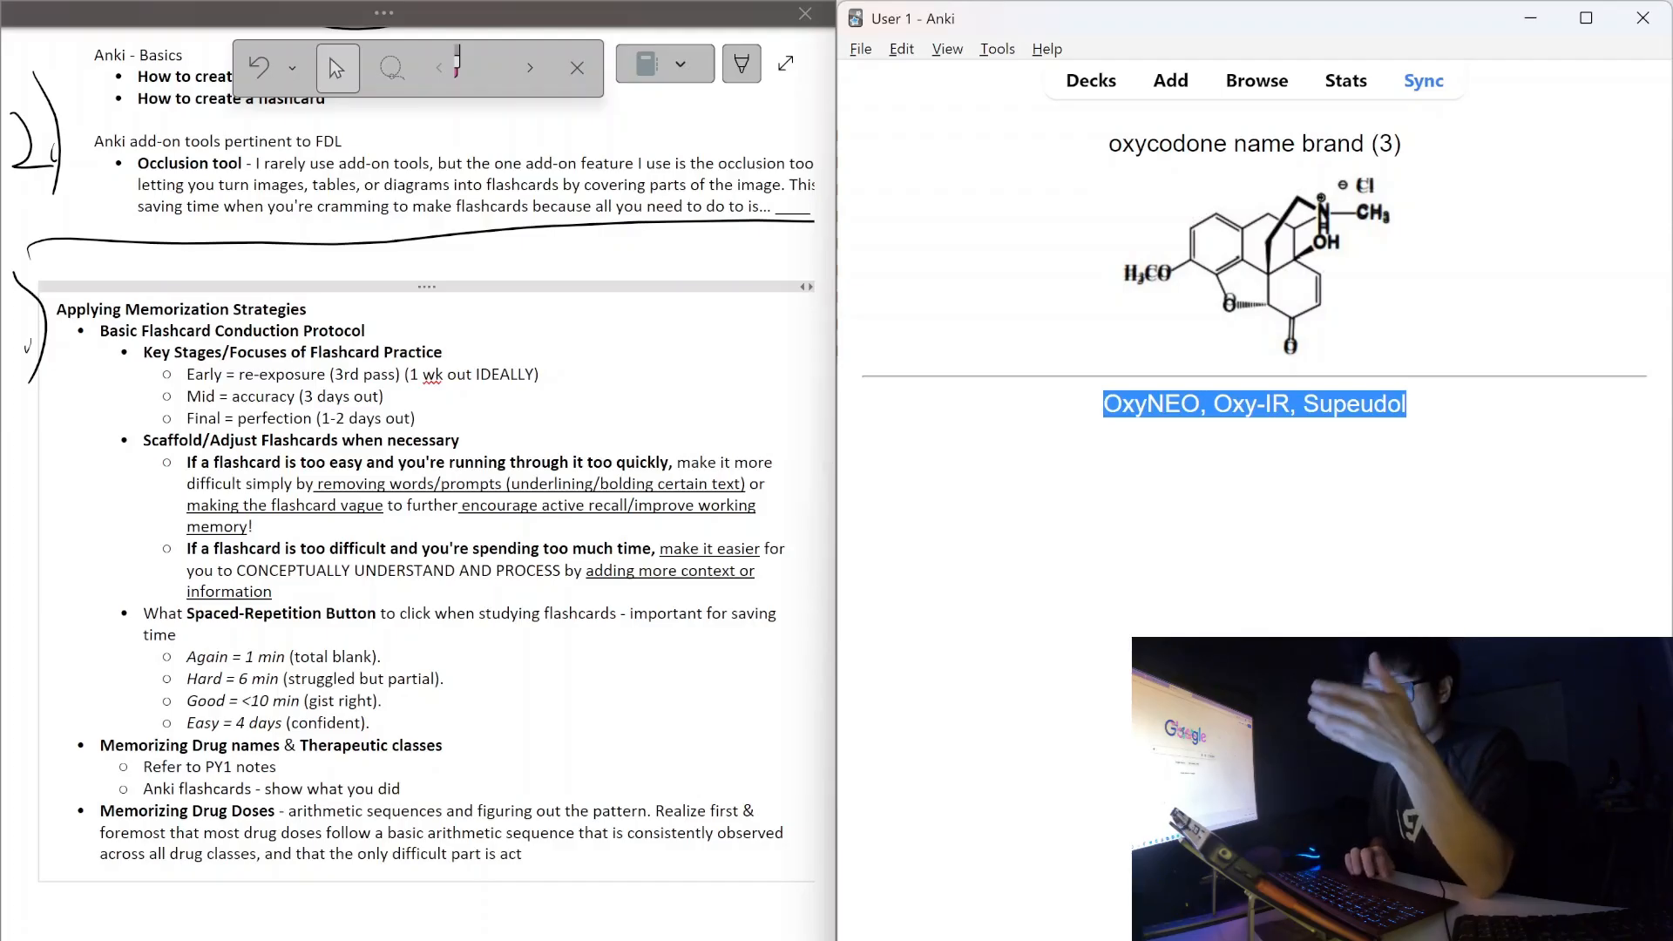
Underline "Oxy" in both OxyNEO and Oxy-IR on the back of the oxycodone brand name card and return to the review.
key("e")
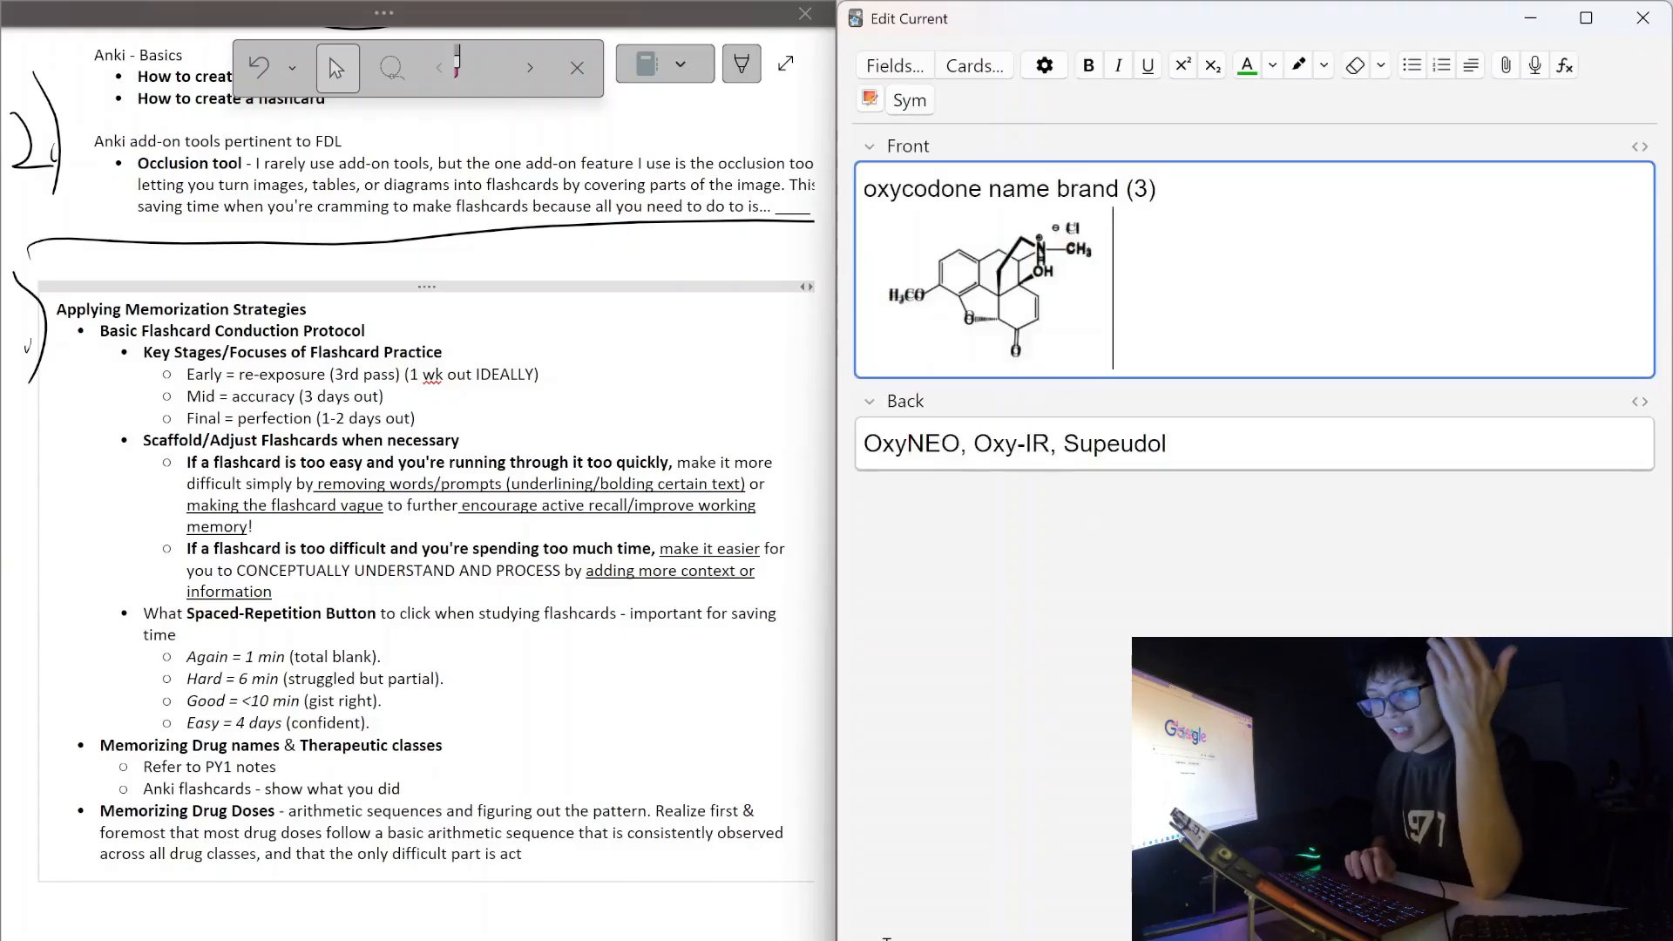
key("Tab")
key("shift+Right")
key("shift+Right")
key("shift+Right")
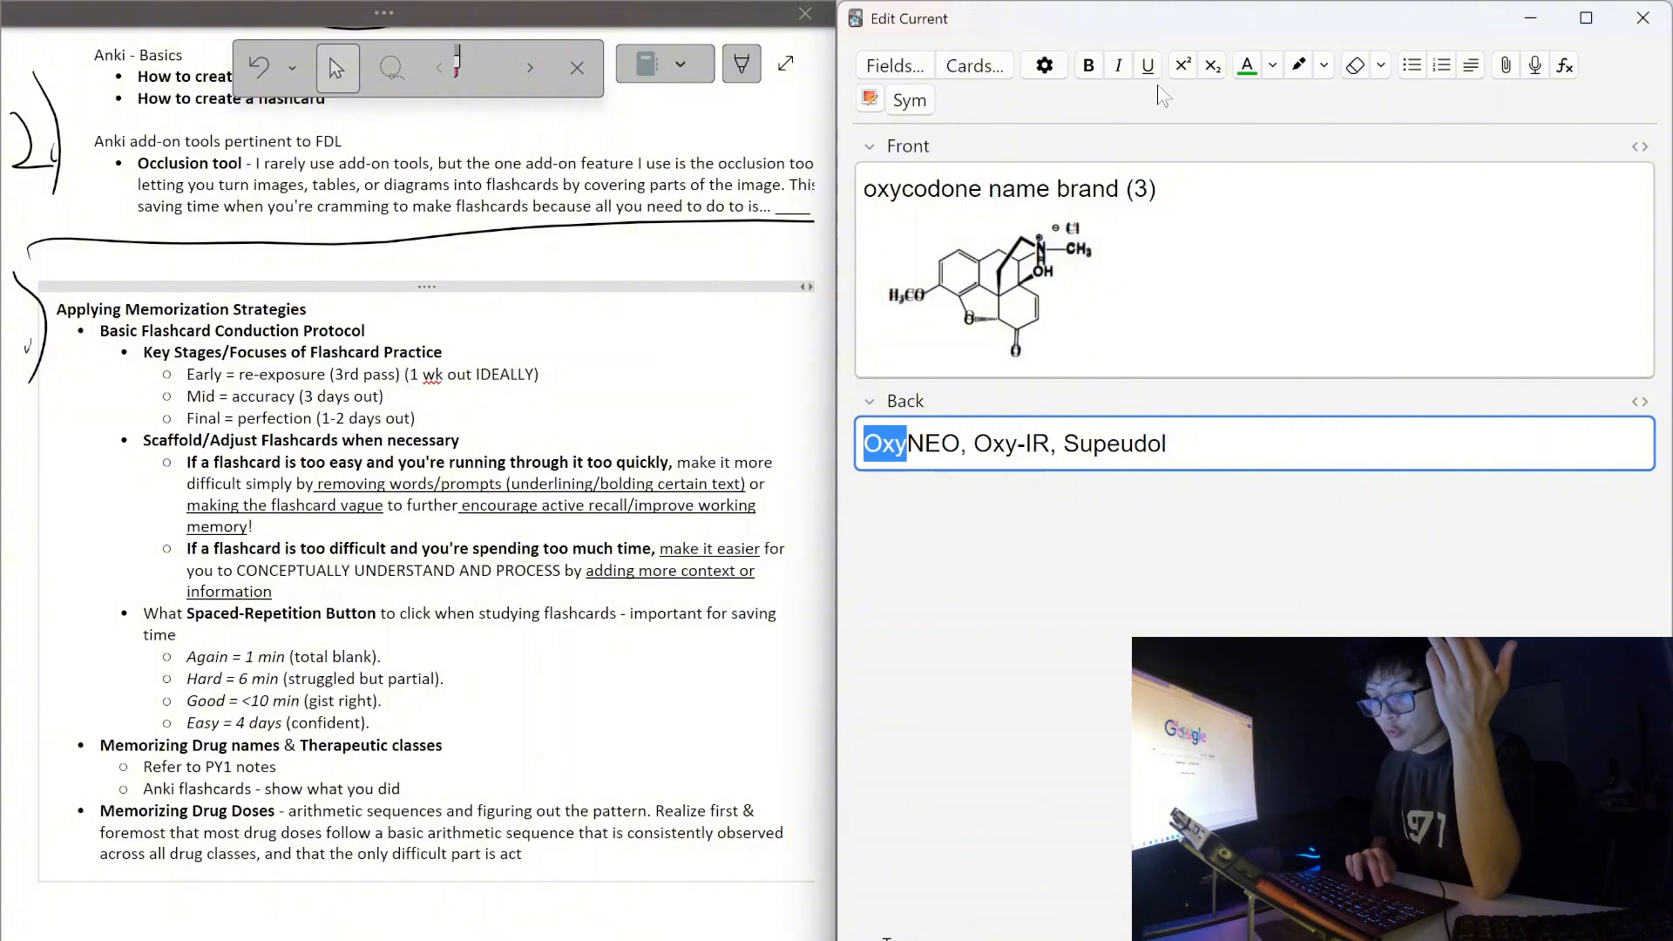
key("ctrl+u")
key("ctrl+Right")
key("shift+Right")
key("shift+Right")
key("shift+Right")
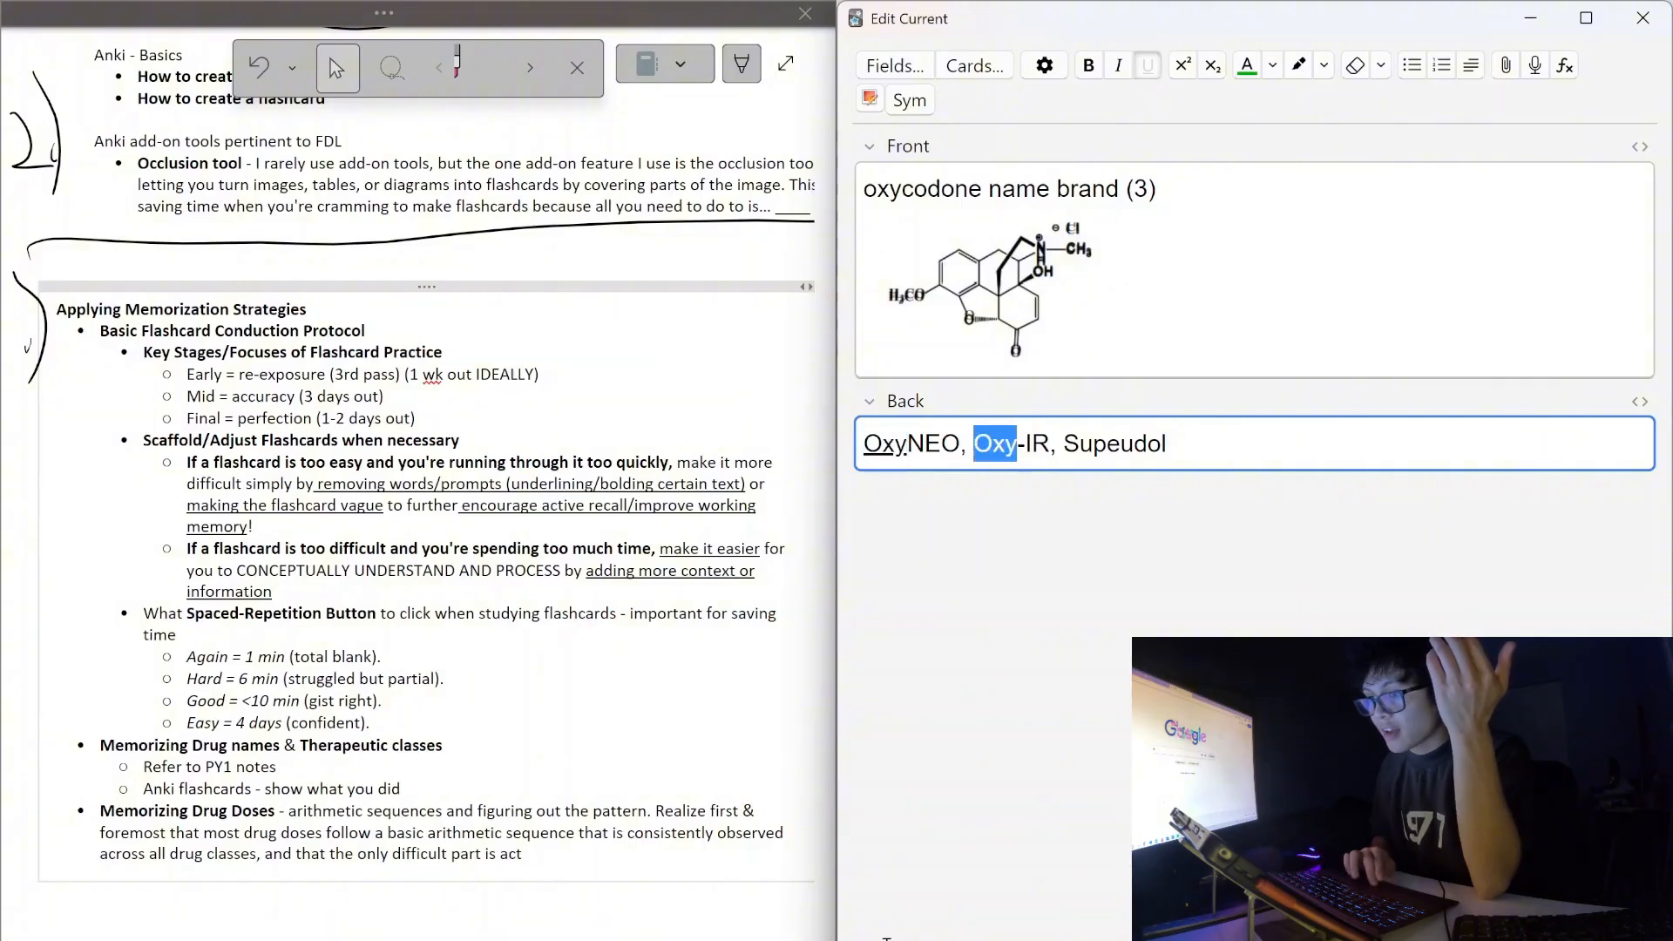
left_click(1148, 68)
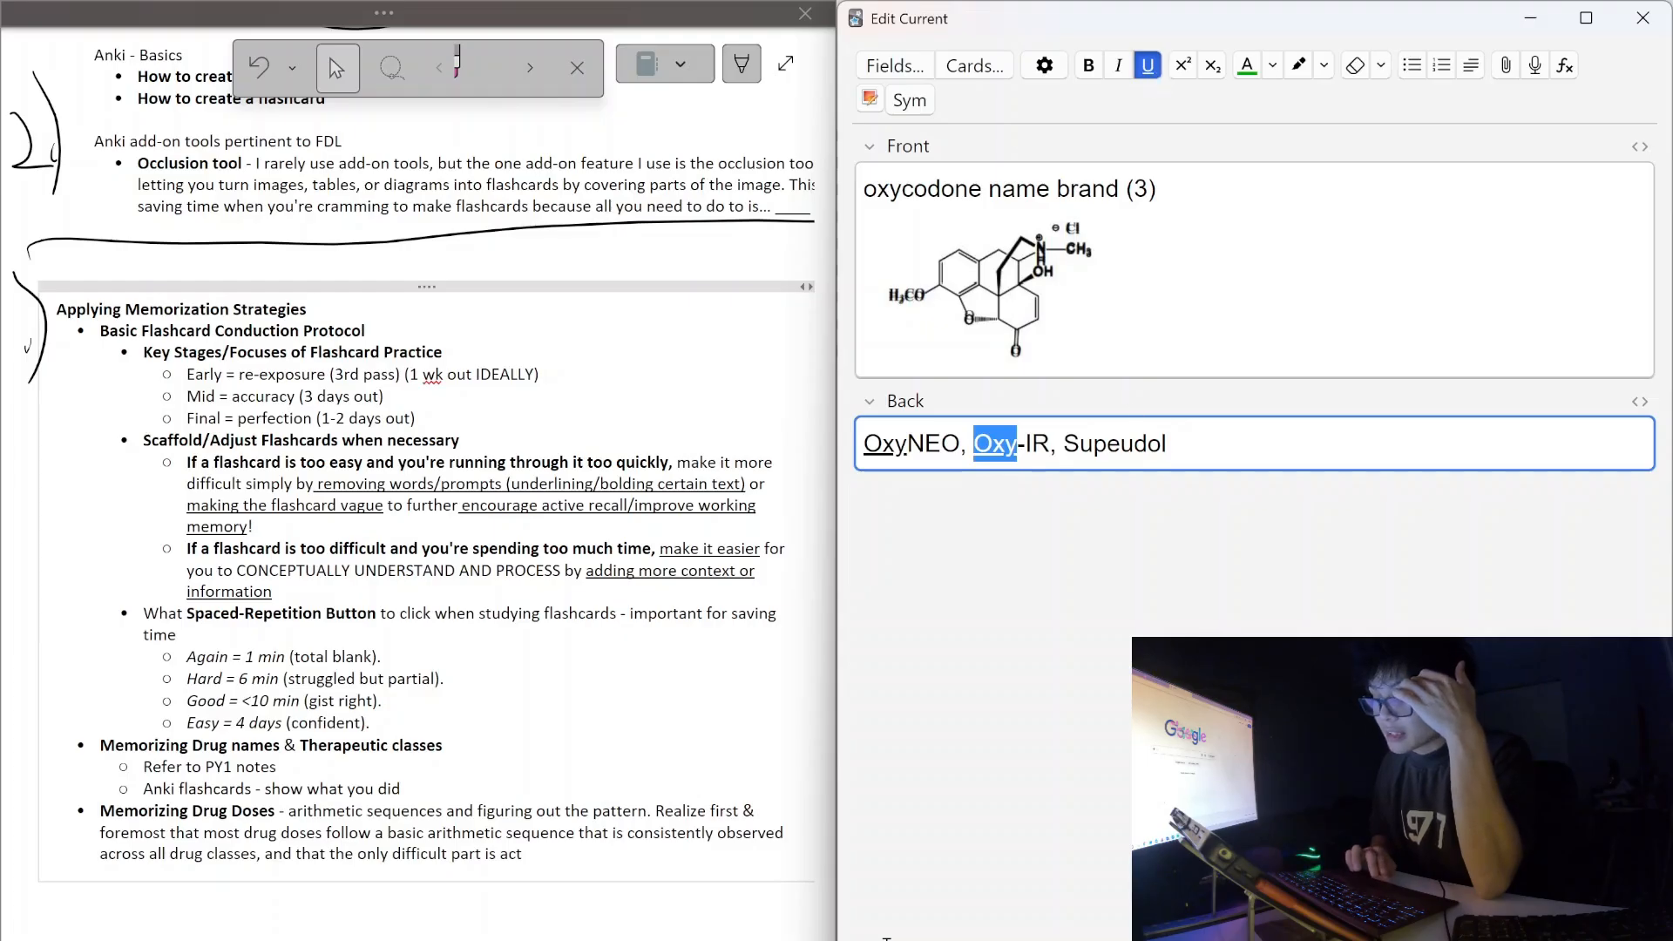
key("Escape")
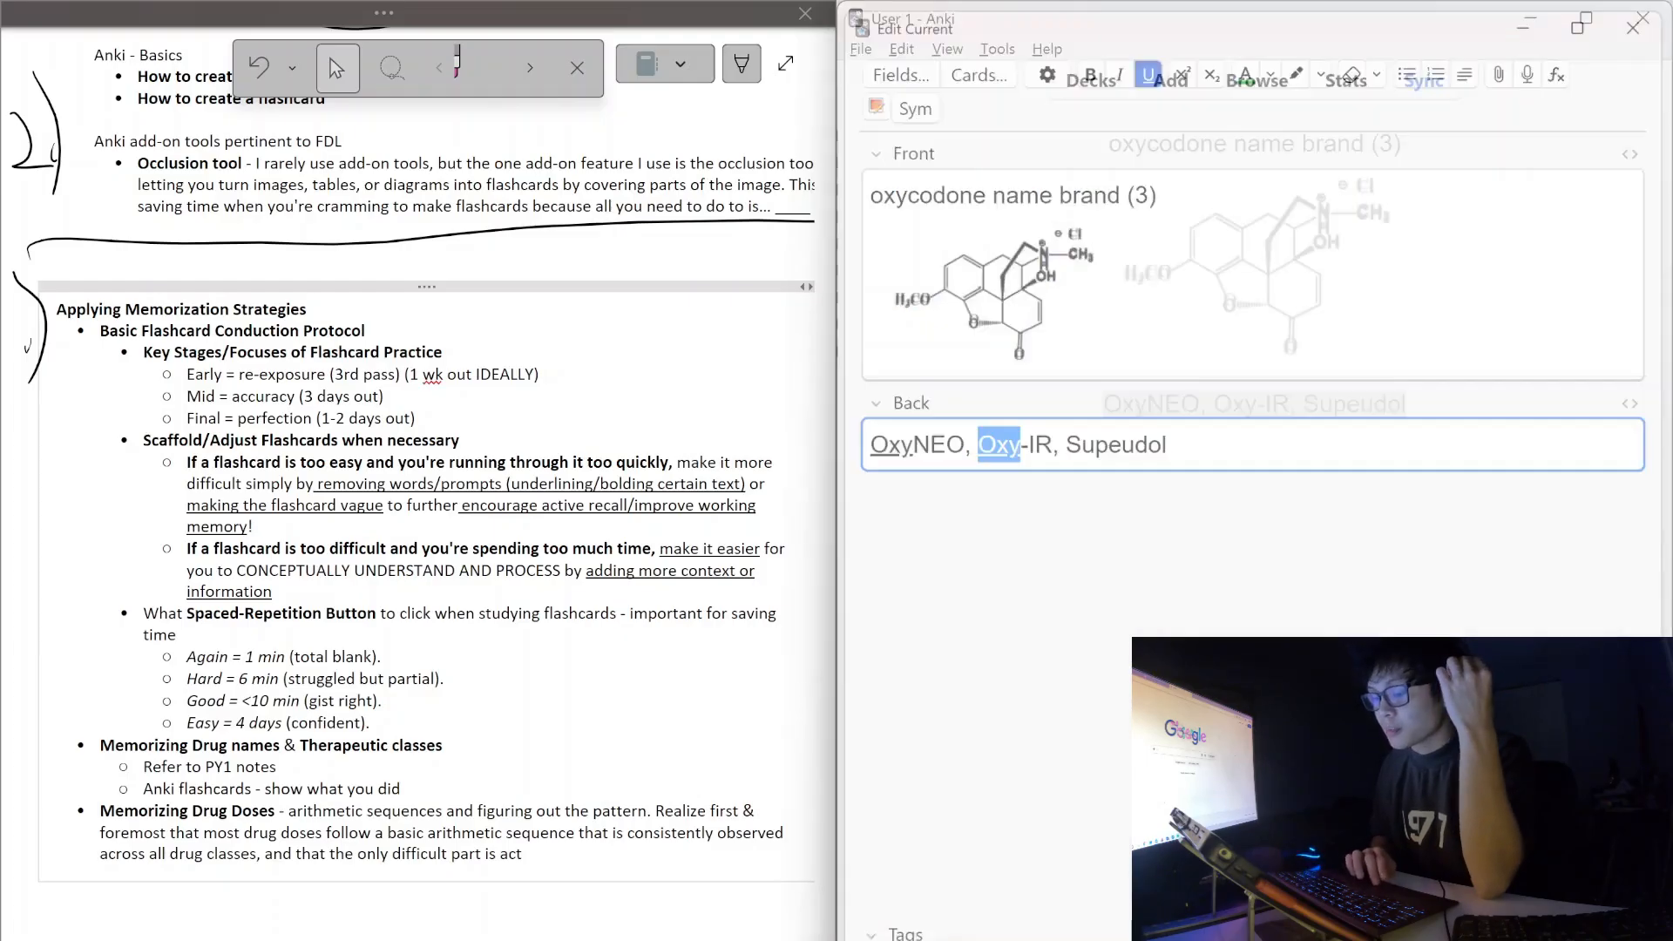
left_click_drag(1103, 403, 1244, 405)
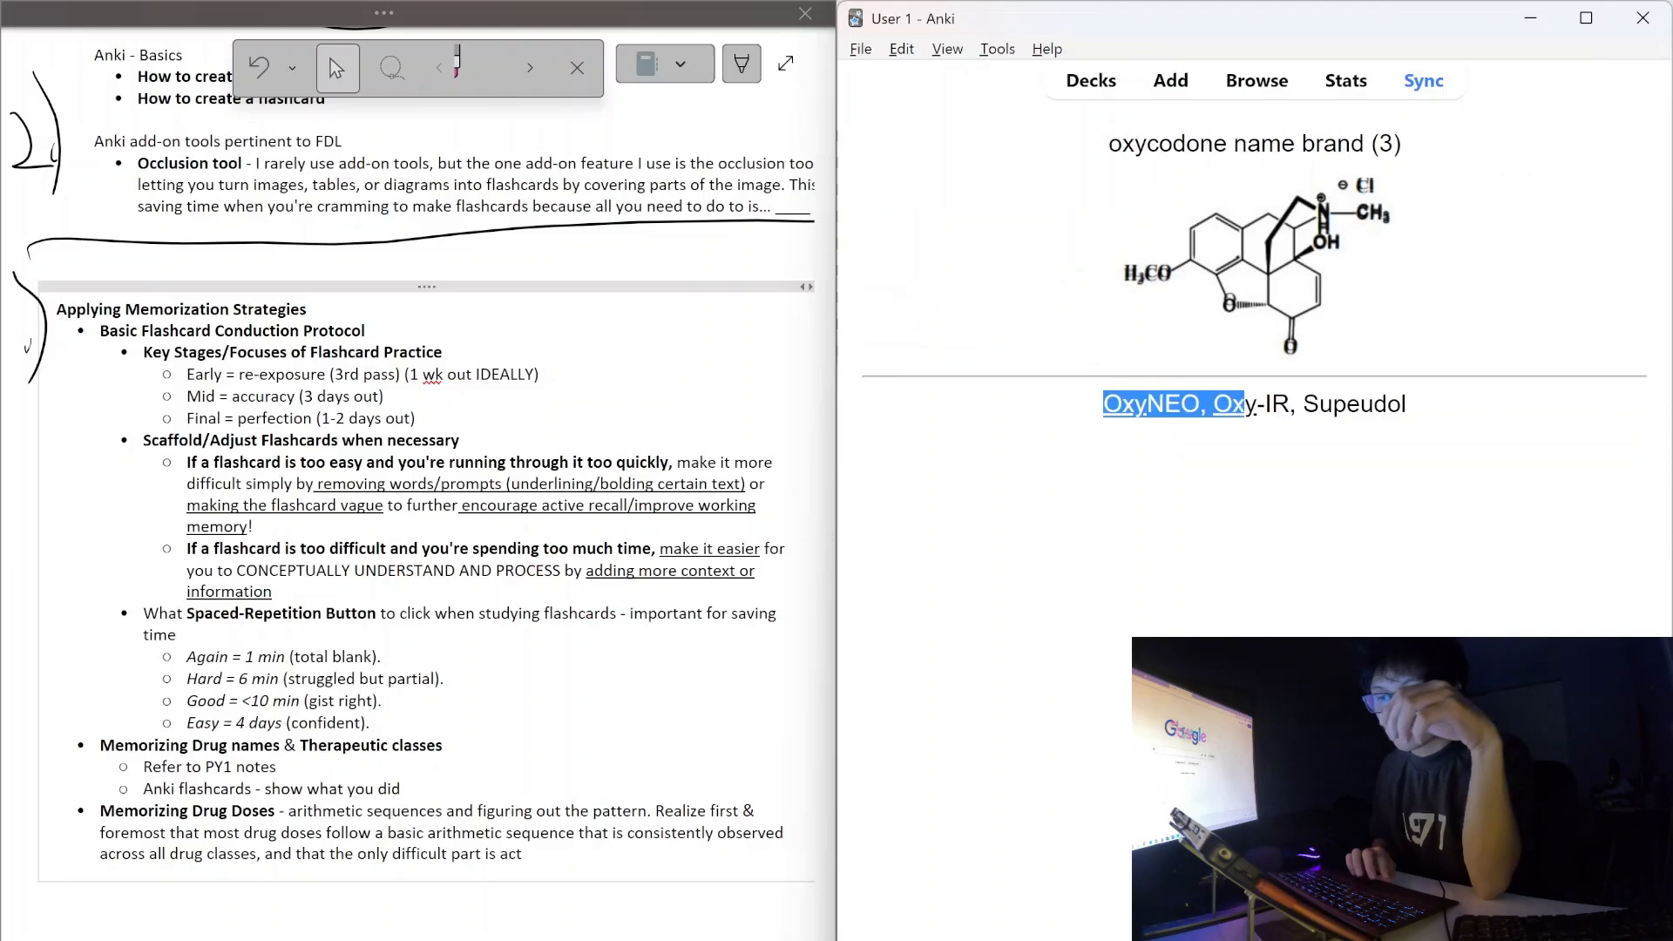
left_click(1265, 406)
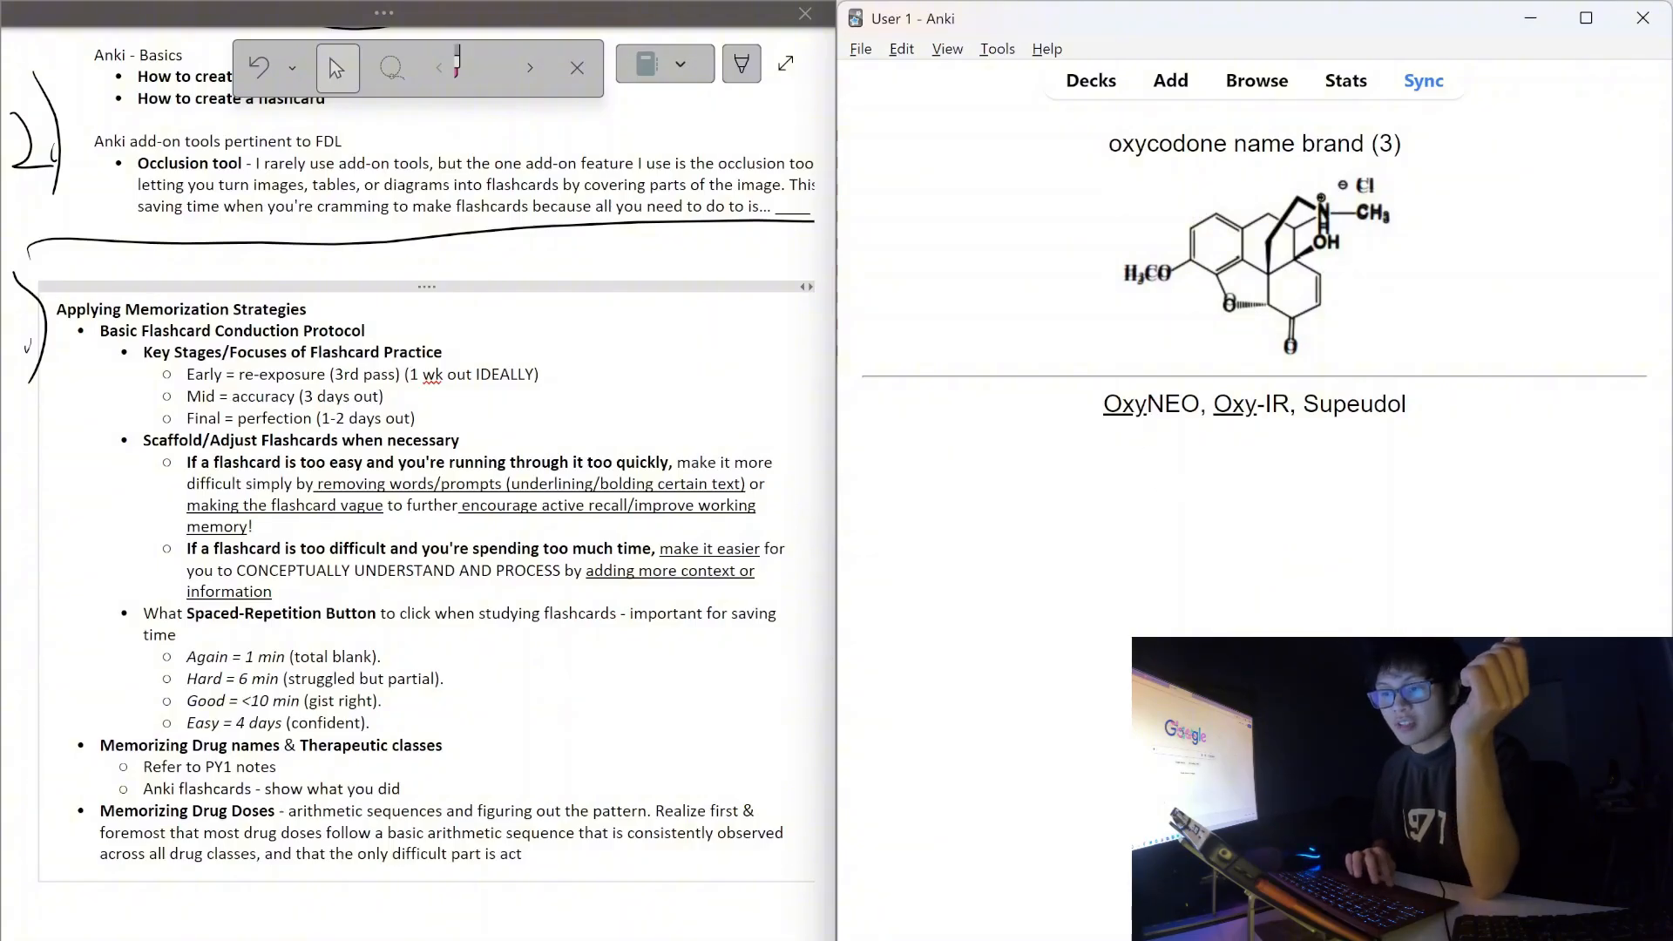
Open the card browser and examine the naproxen sodium, naproxen class and morphine cards.
left_click(1284, 78)
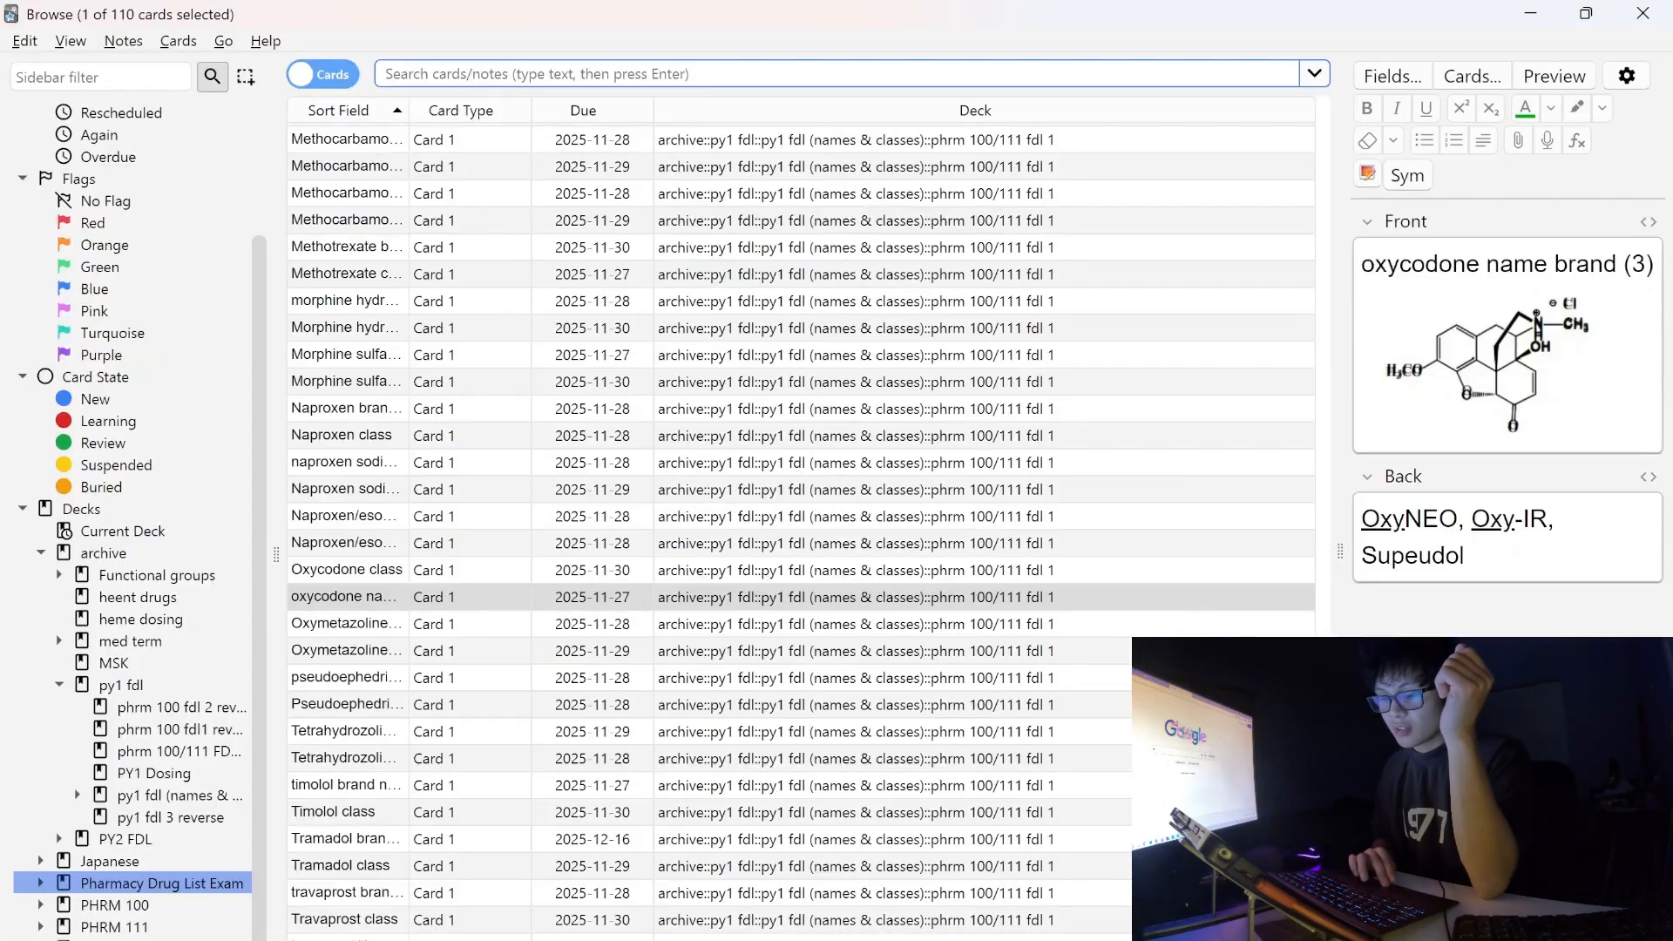
left_click(355, 465)
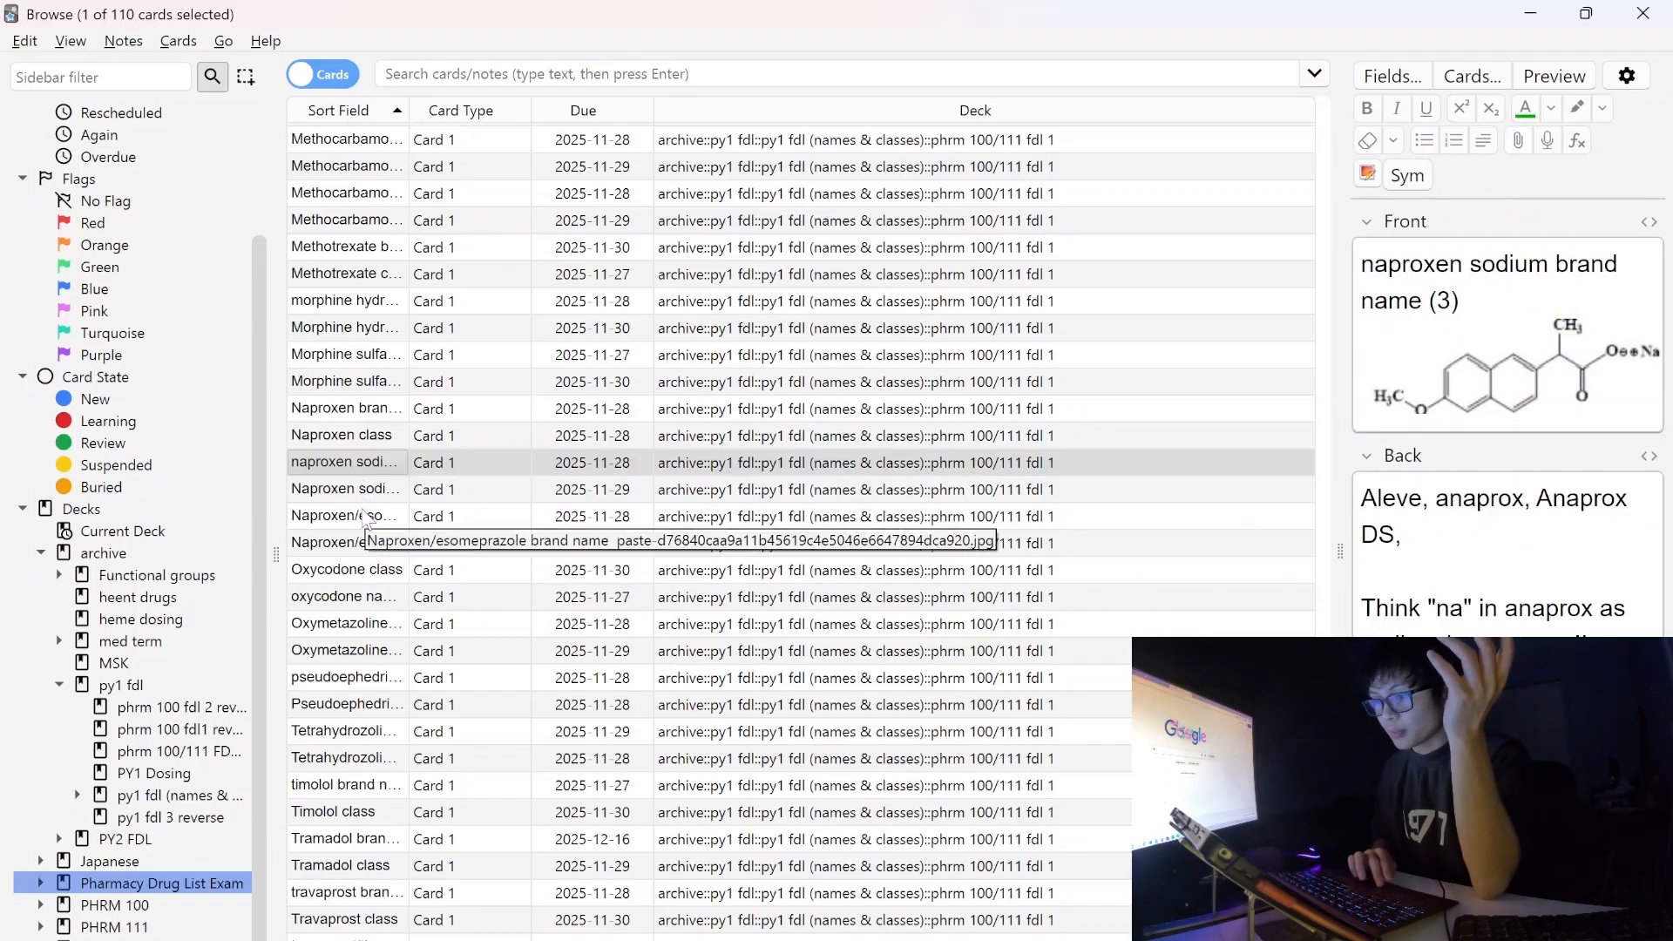
left_click(366, 494)
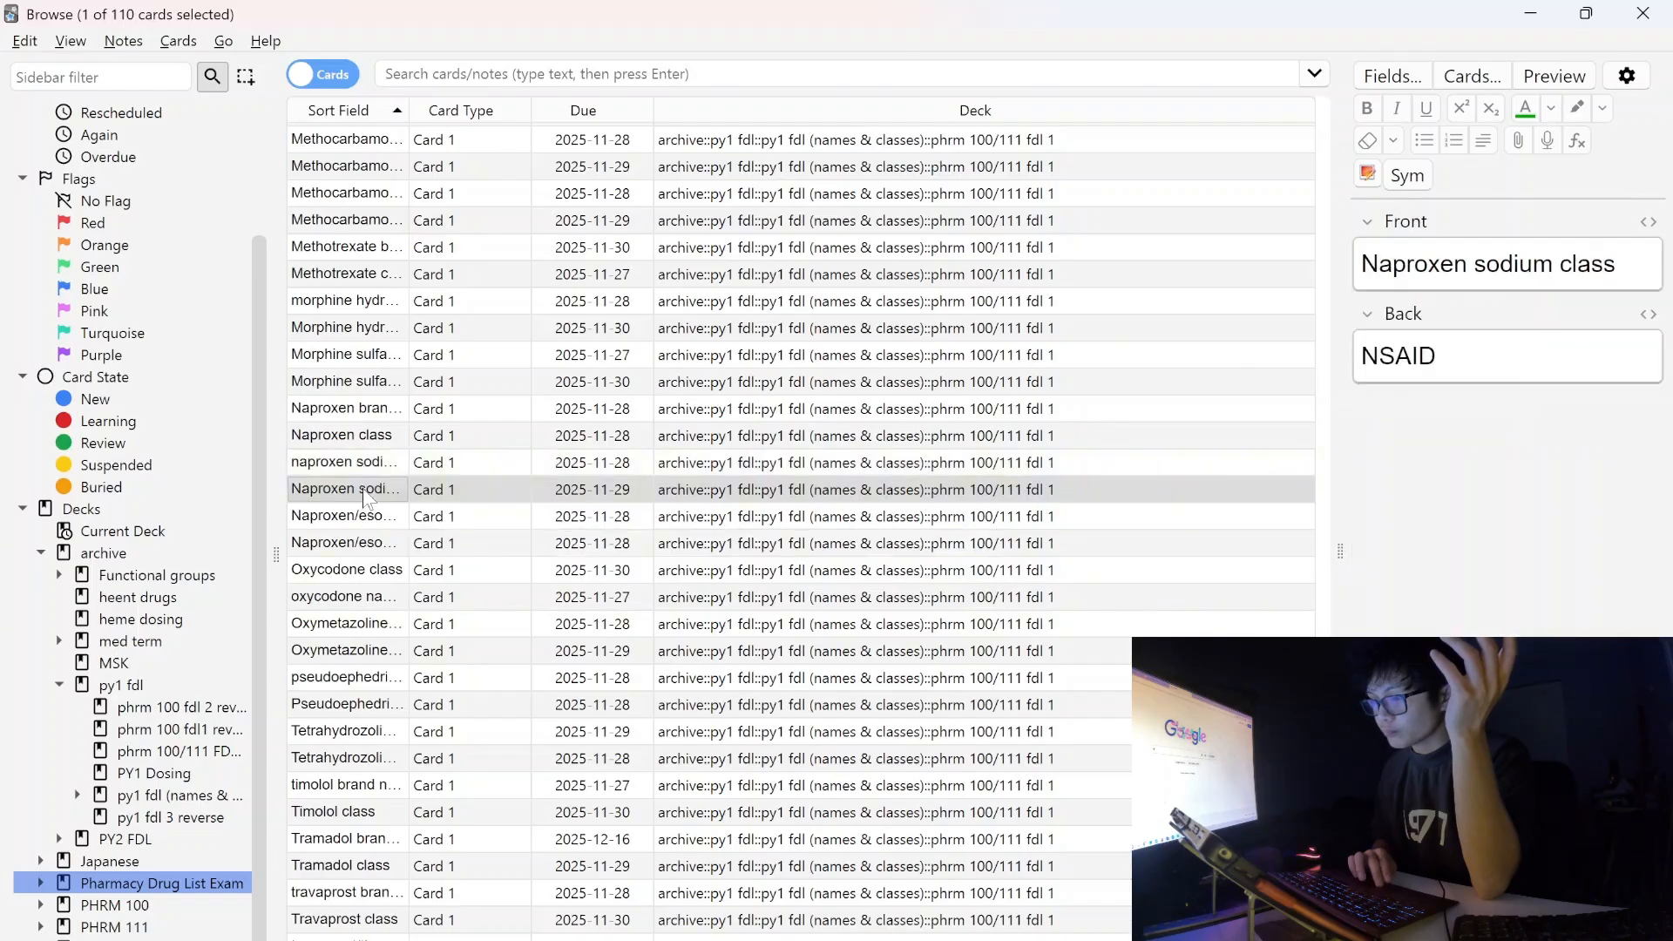
left_click(362, 467)
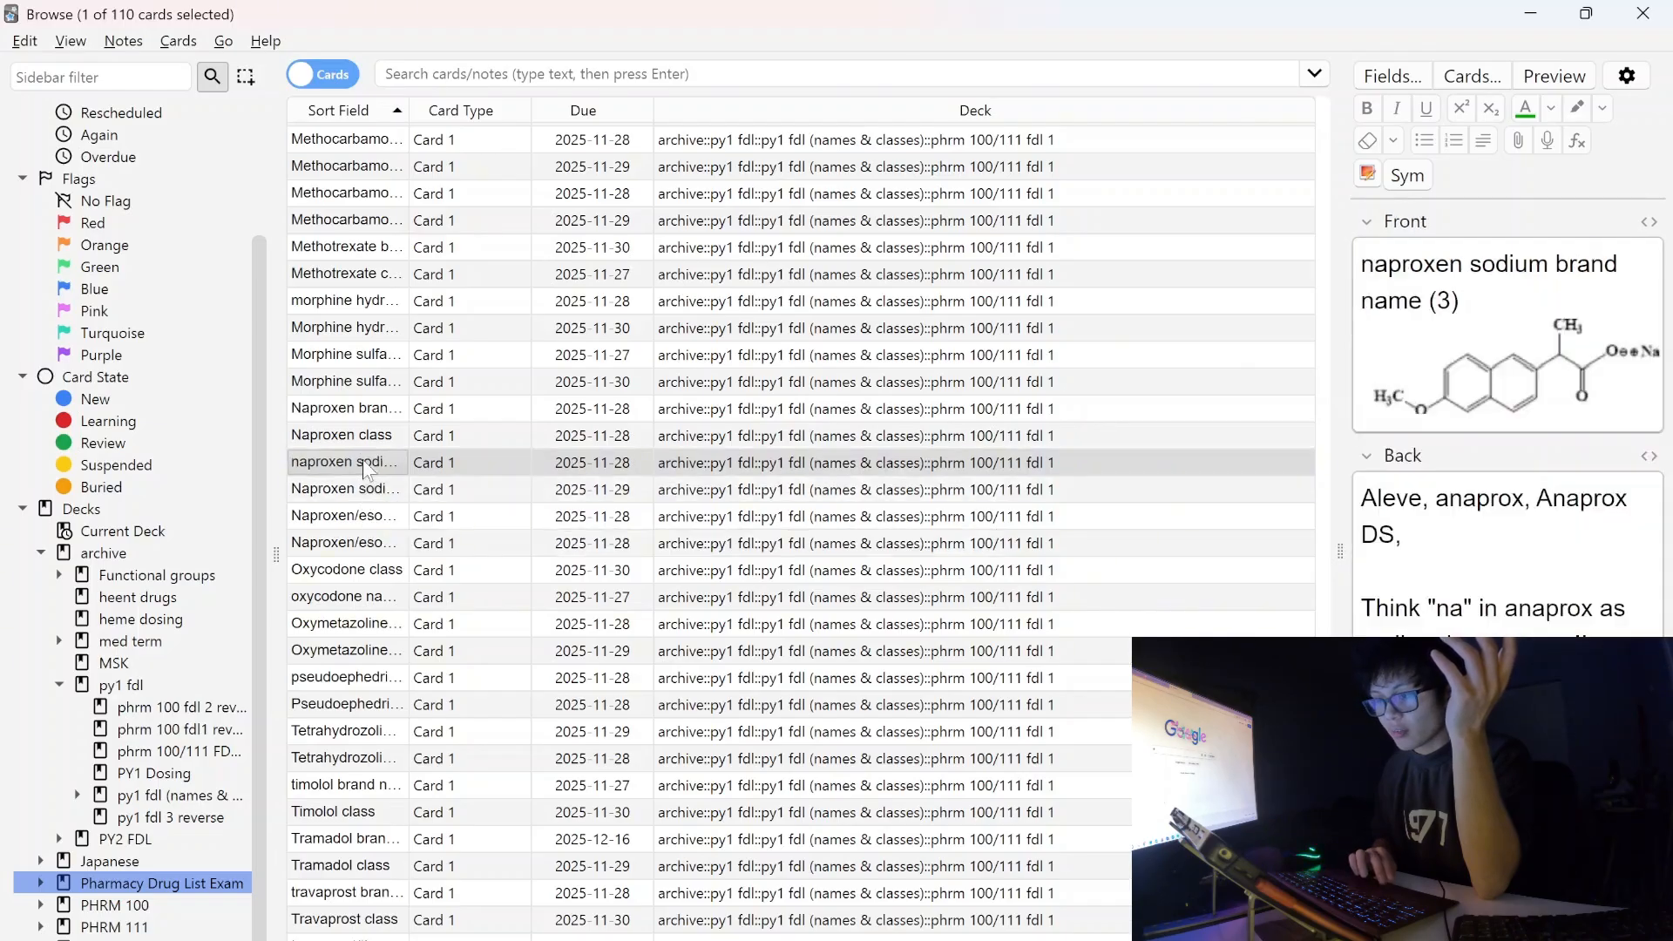
left_click(363, 434)
left_click(348, 381)
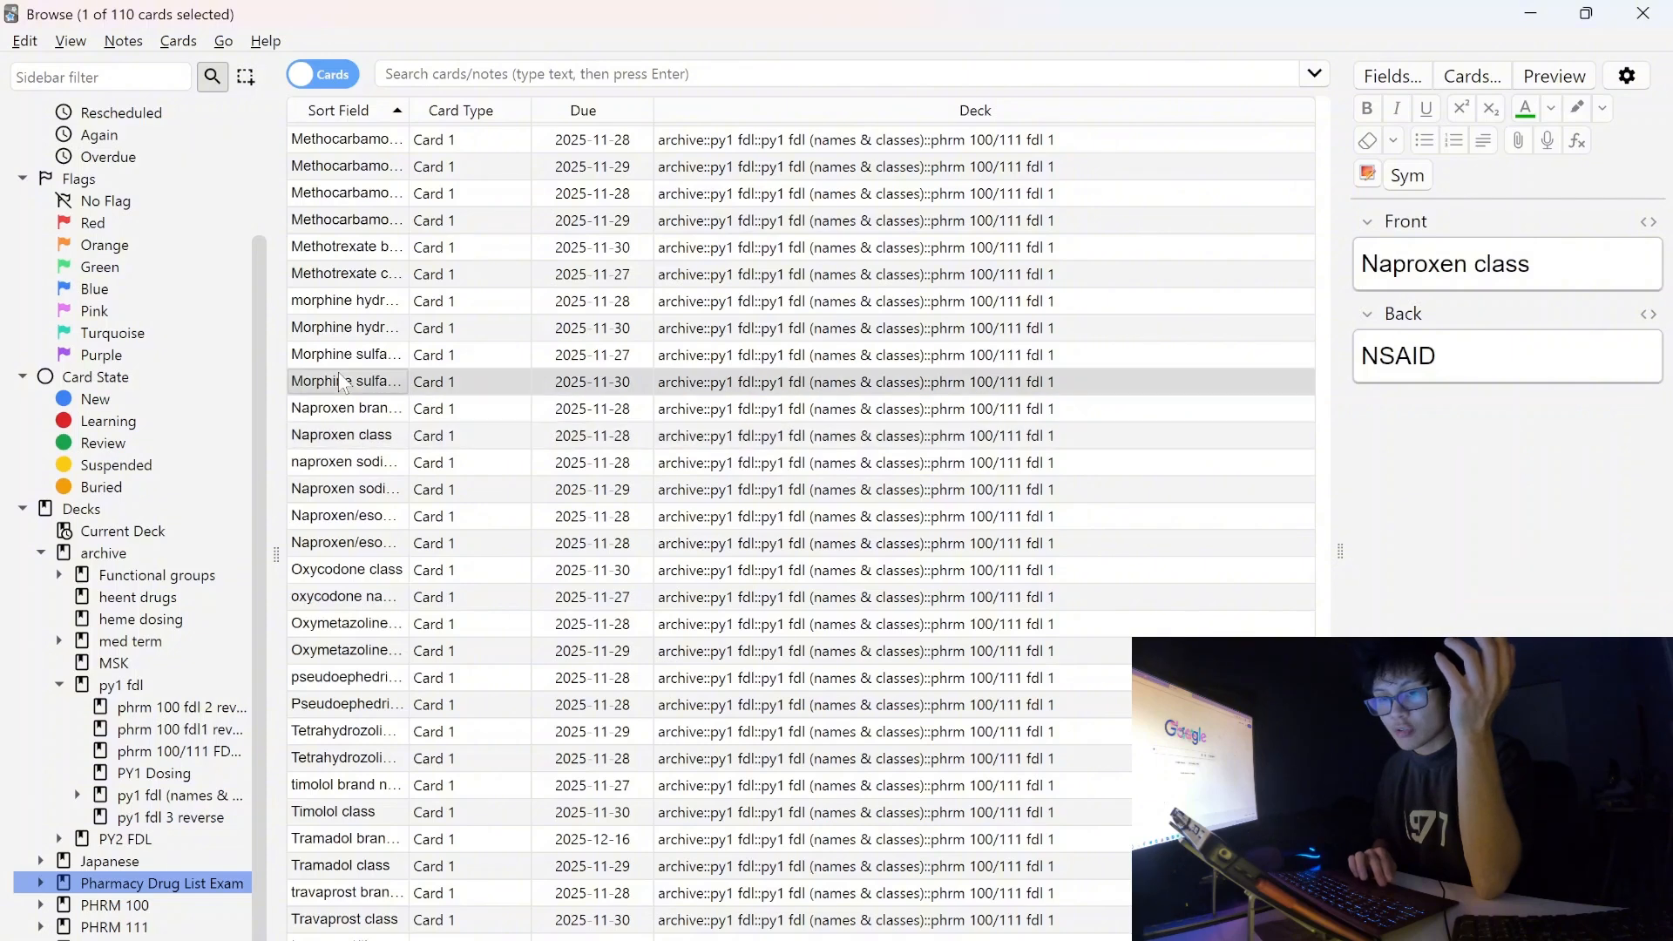
left_click(345, 335)
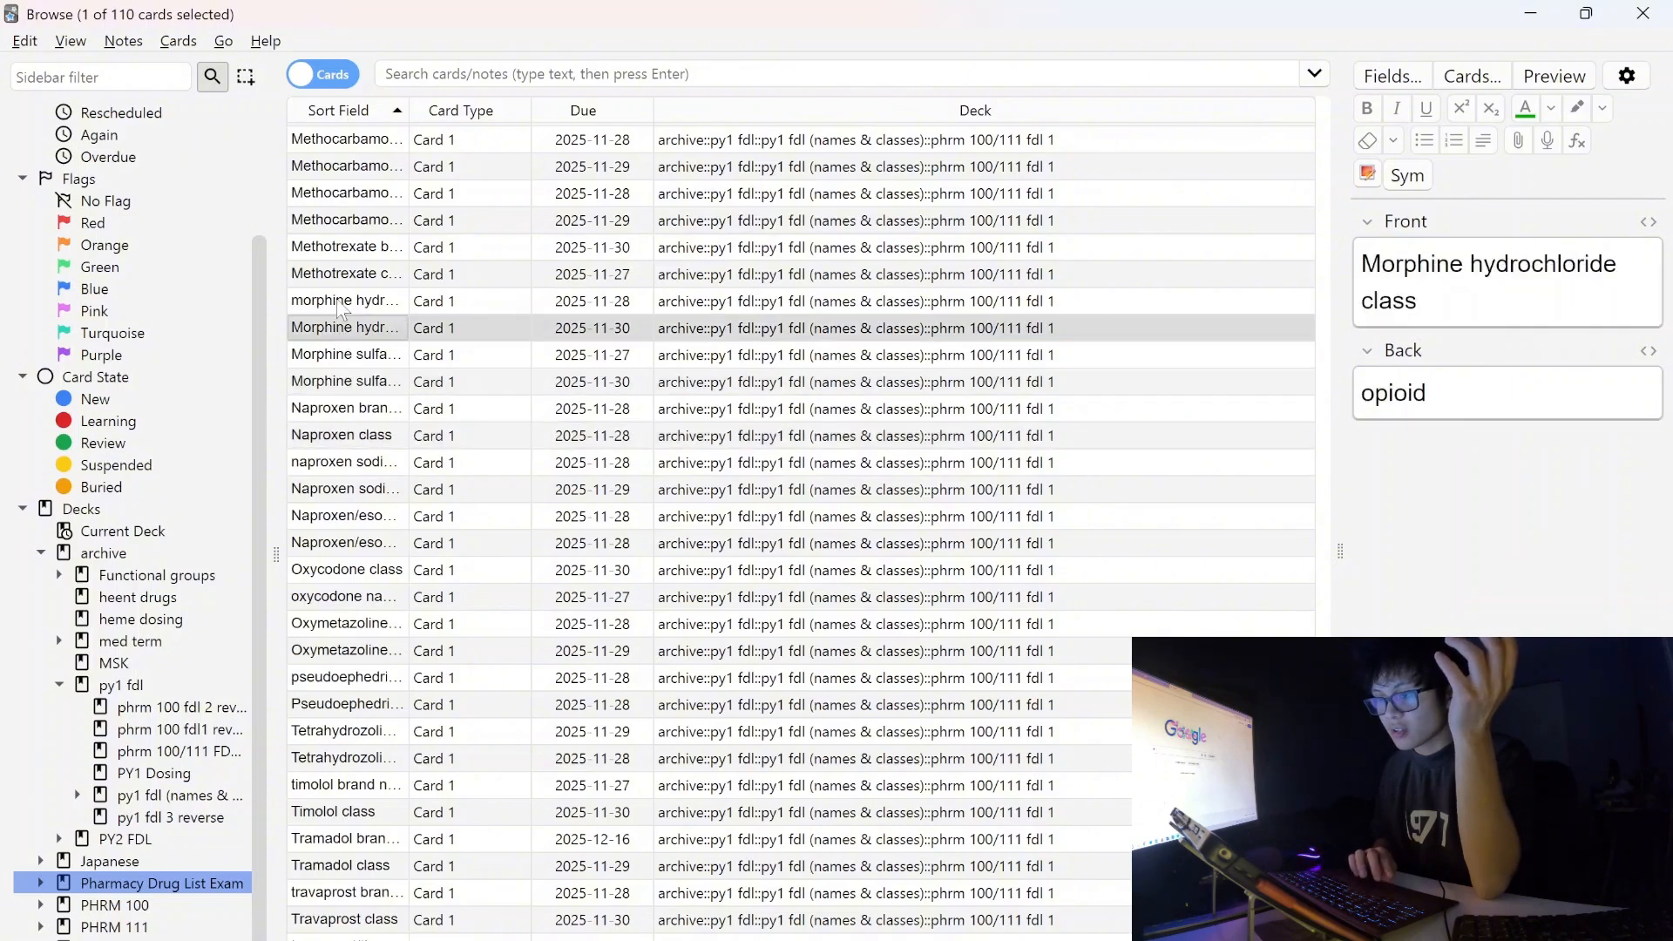
Look through the cards in list order from Brinzolamide/brimonidine class to hydroxychloroquine class.
scroll(342, 310, "up", 20)
left_click(341, 326)
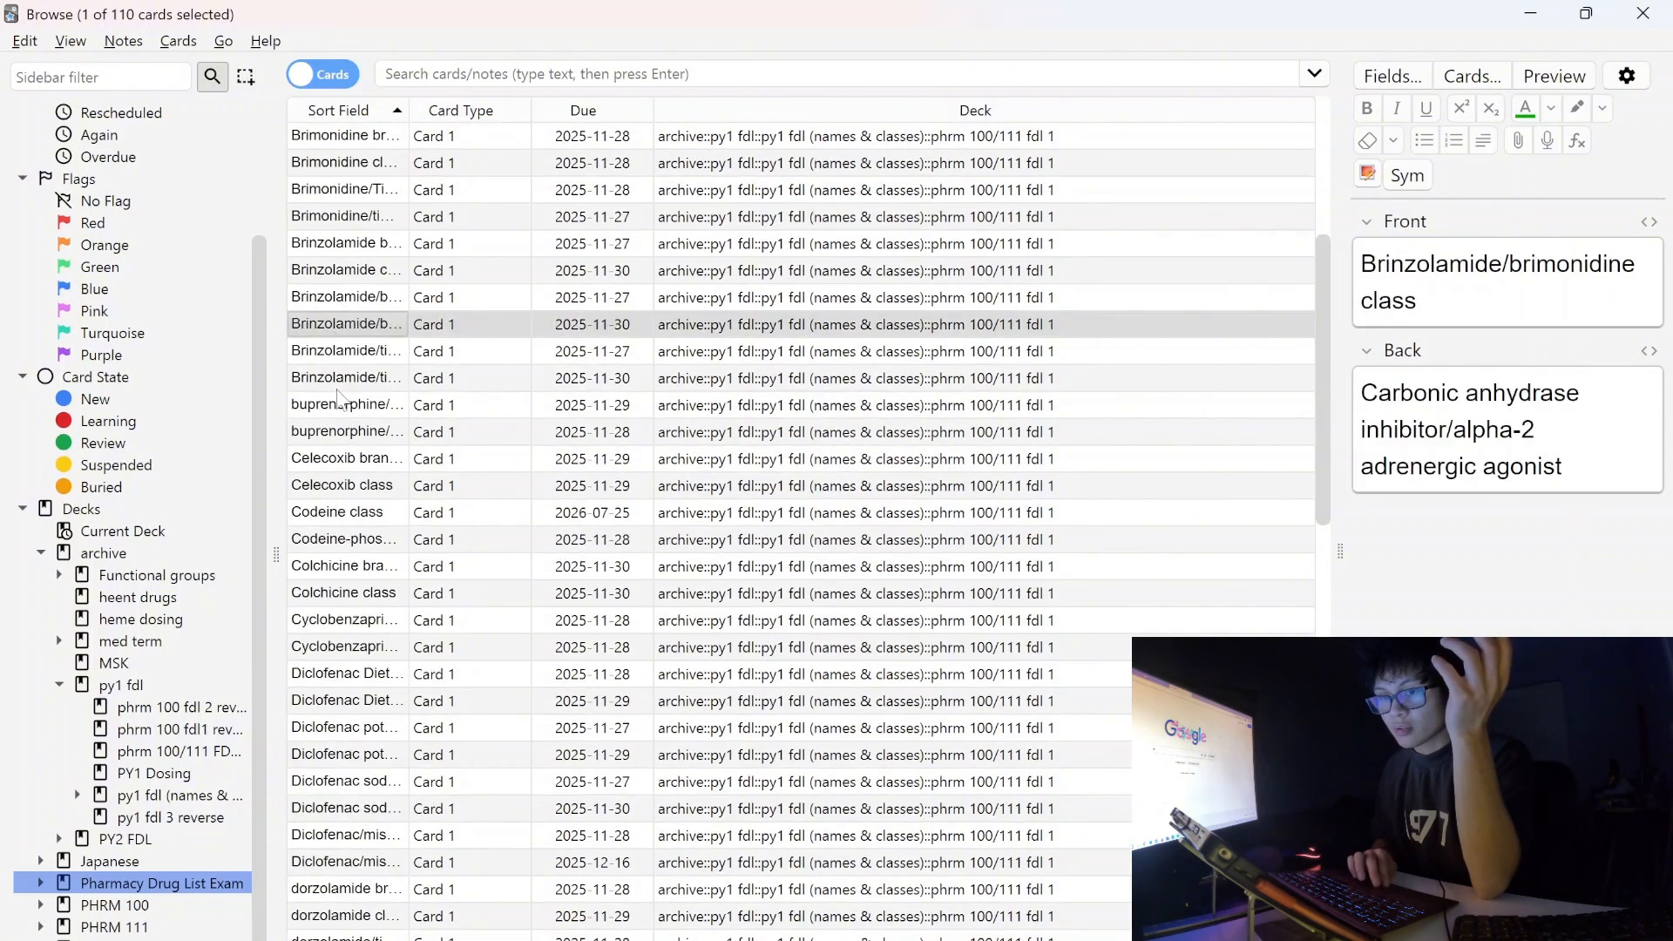
key("Down")
key("Down")
key("Down")
key("Down")
key("Down")
key("Down")
key("Down")
key("Down")
key("Down")
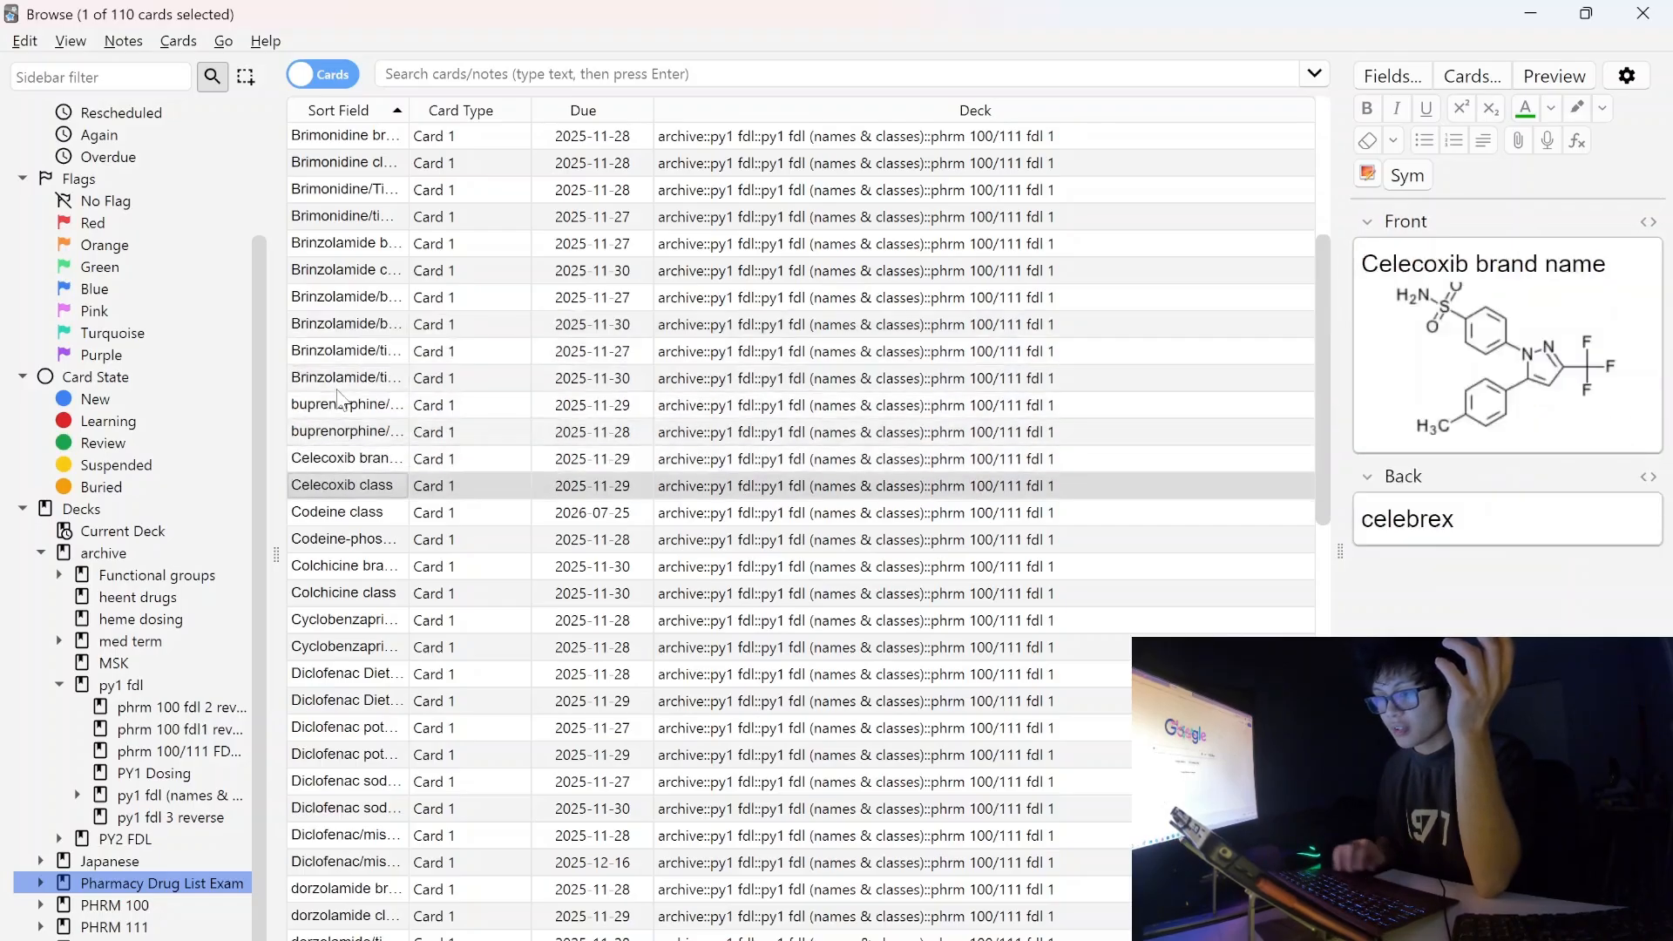
key("Down")
key("Down")
key("Down")
key("Down")
key("Down")
key("Down")
key("Down")
key("Down")
key("Down")
key("Down")
key("Down")
key("Down")
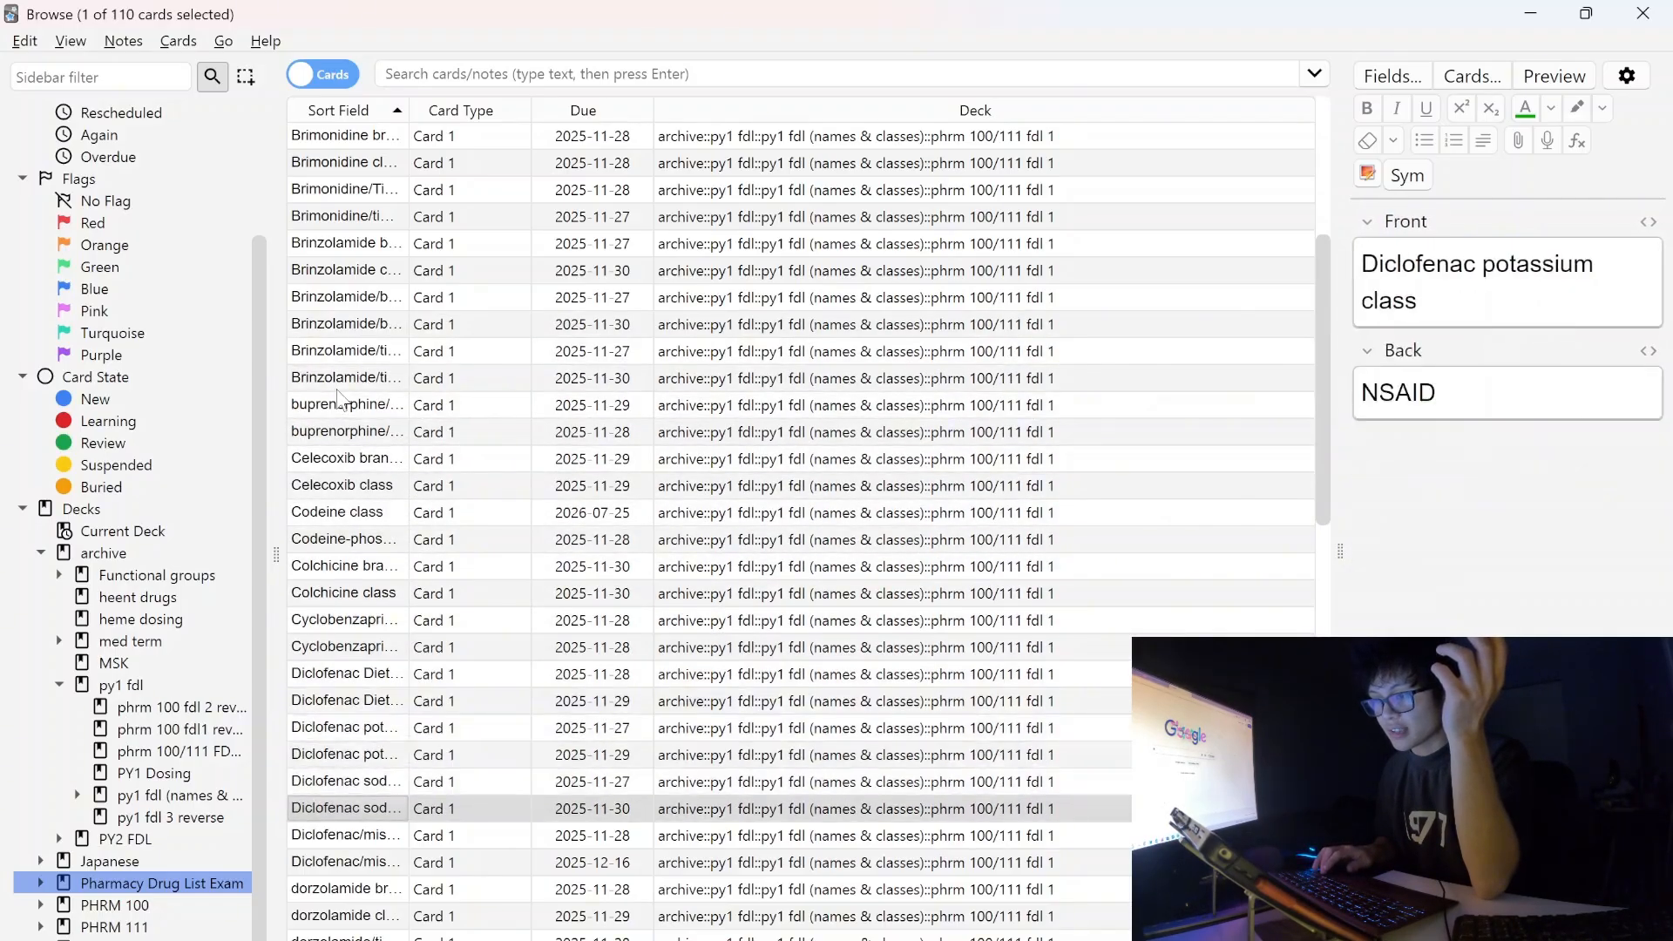
key("Down")
key("Down")
key("Down")
key("Down")
key("Down")
key("Down")
key("Down")
key("Down")
key("Down")
key("Down")
key("Down")
key("Down")
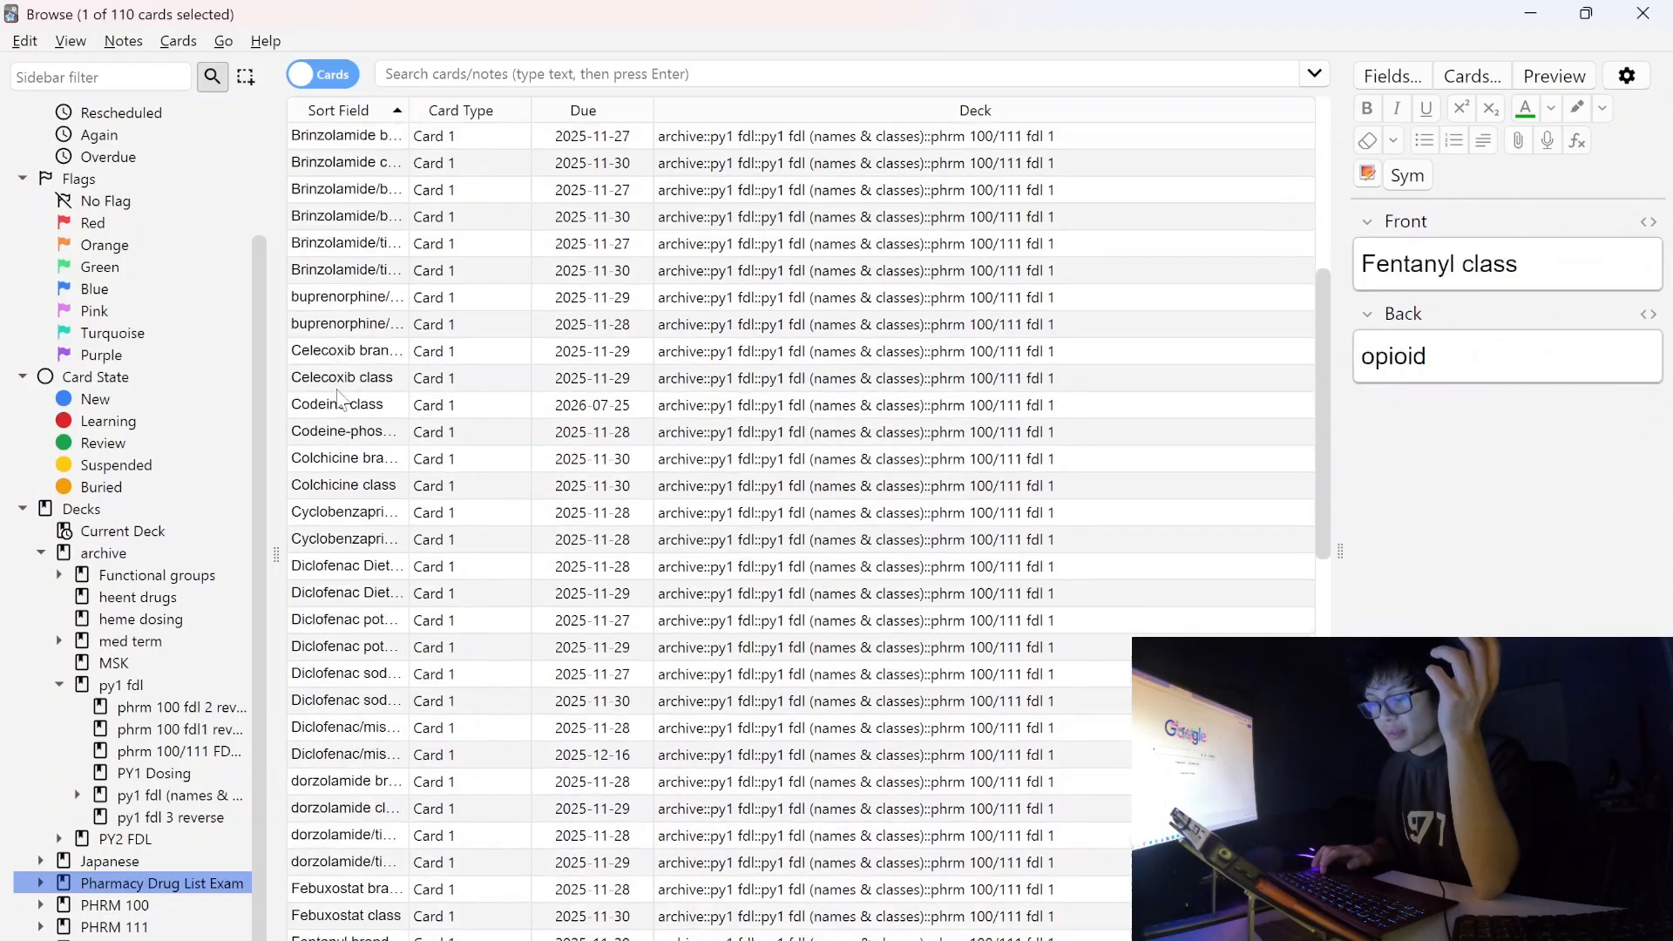
key("Down")
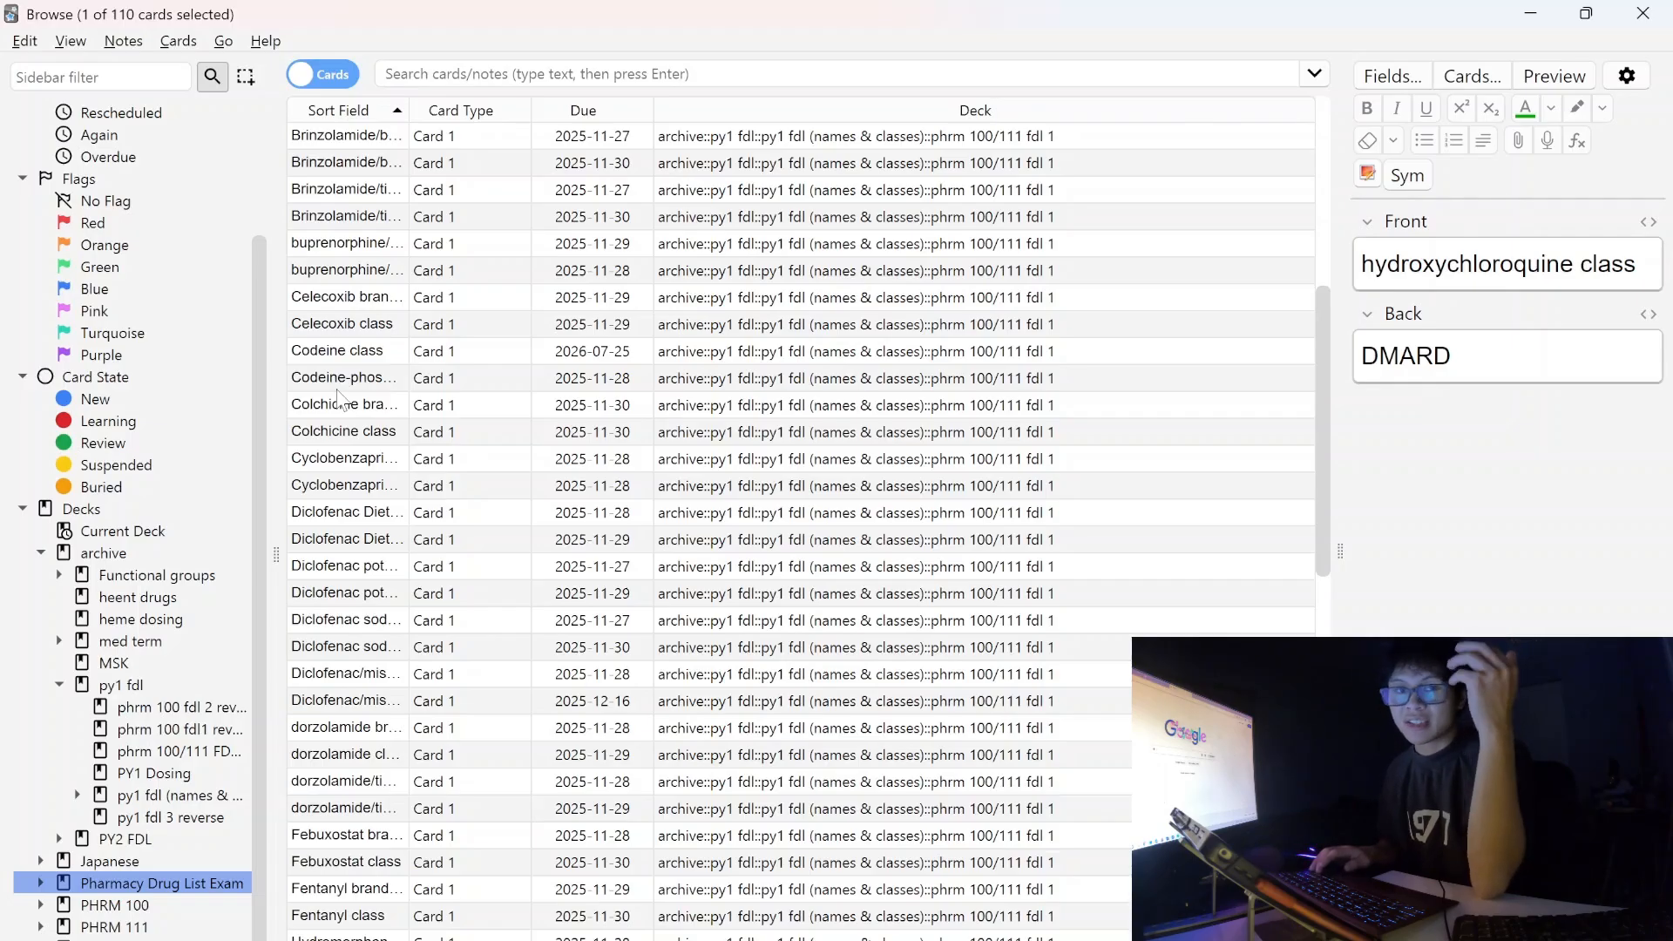
Go back to the Fentanyl class card and review the card list up to its first acetaminophen entries.
key("Up")
key("Up")
key("Up")
key("Up")
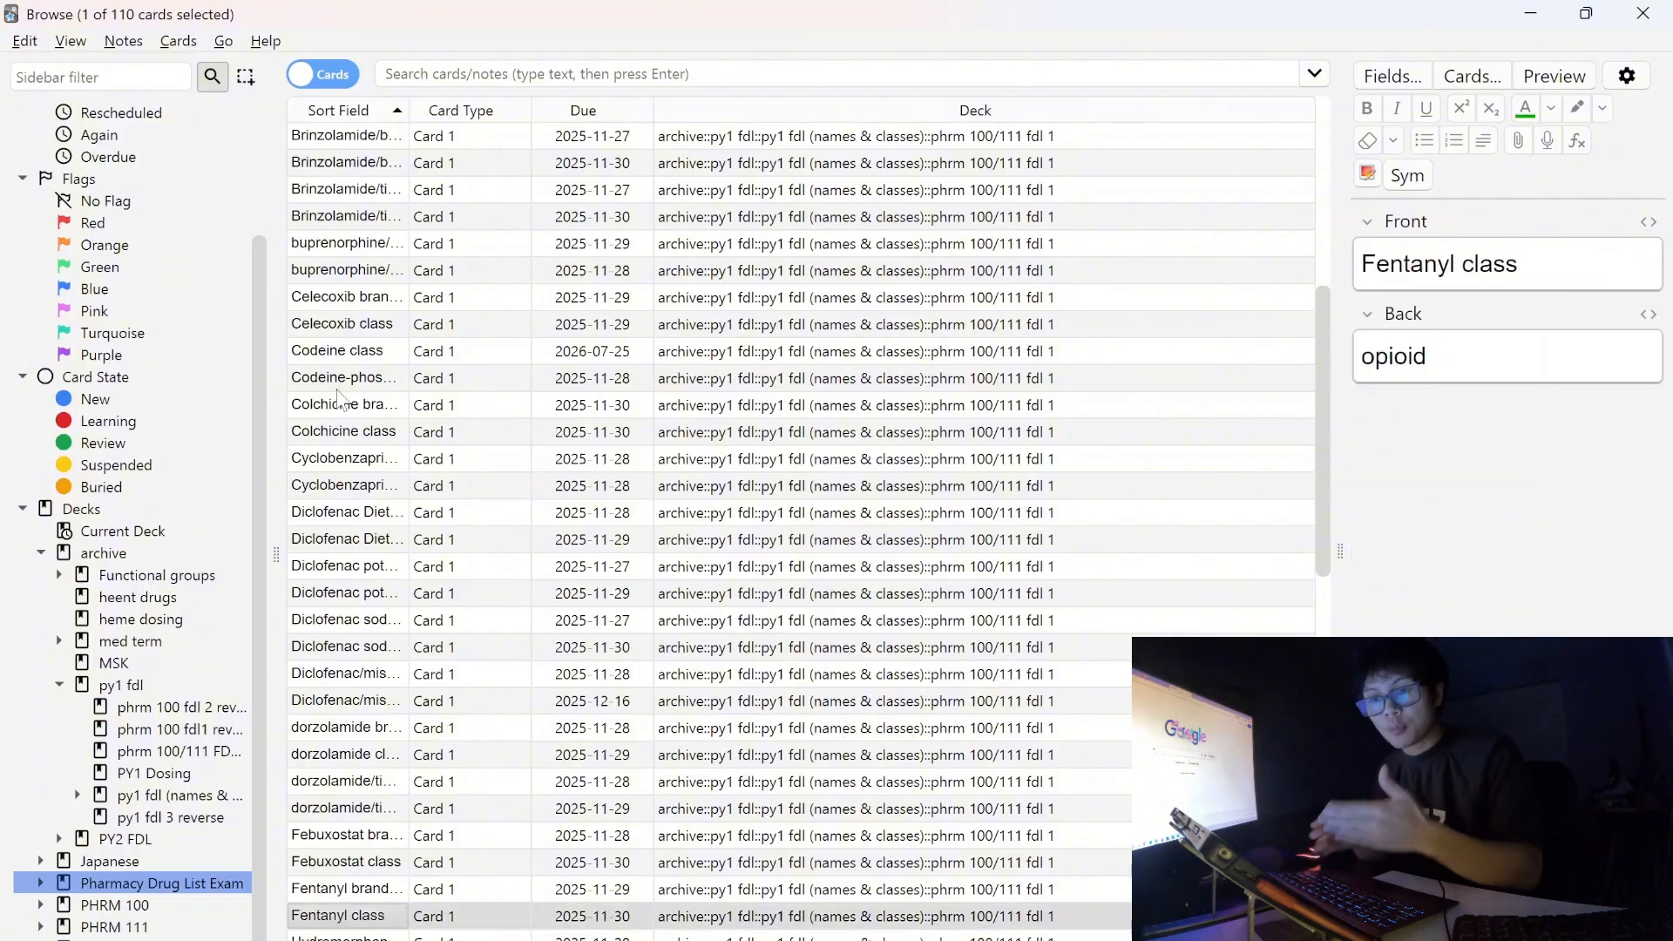
scroll(549, 457, "up", 4)
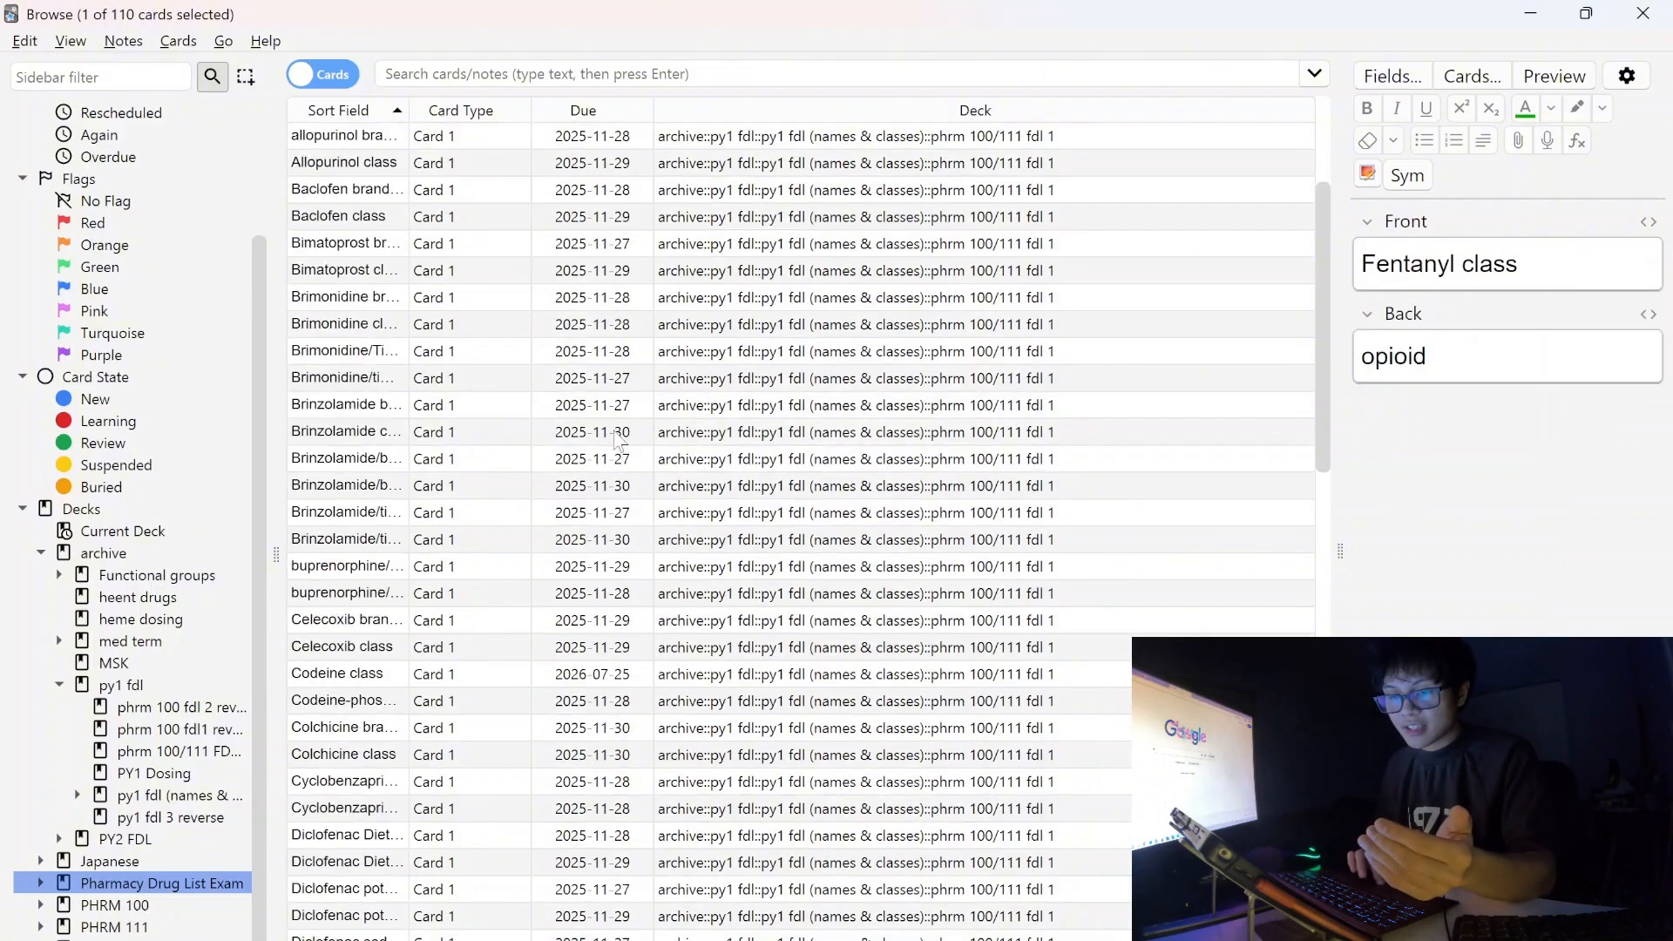
scroll(548, 456, "up", 3)
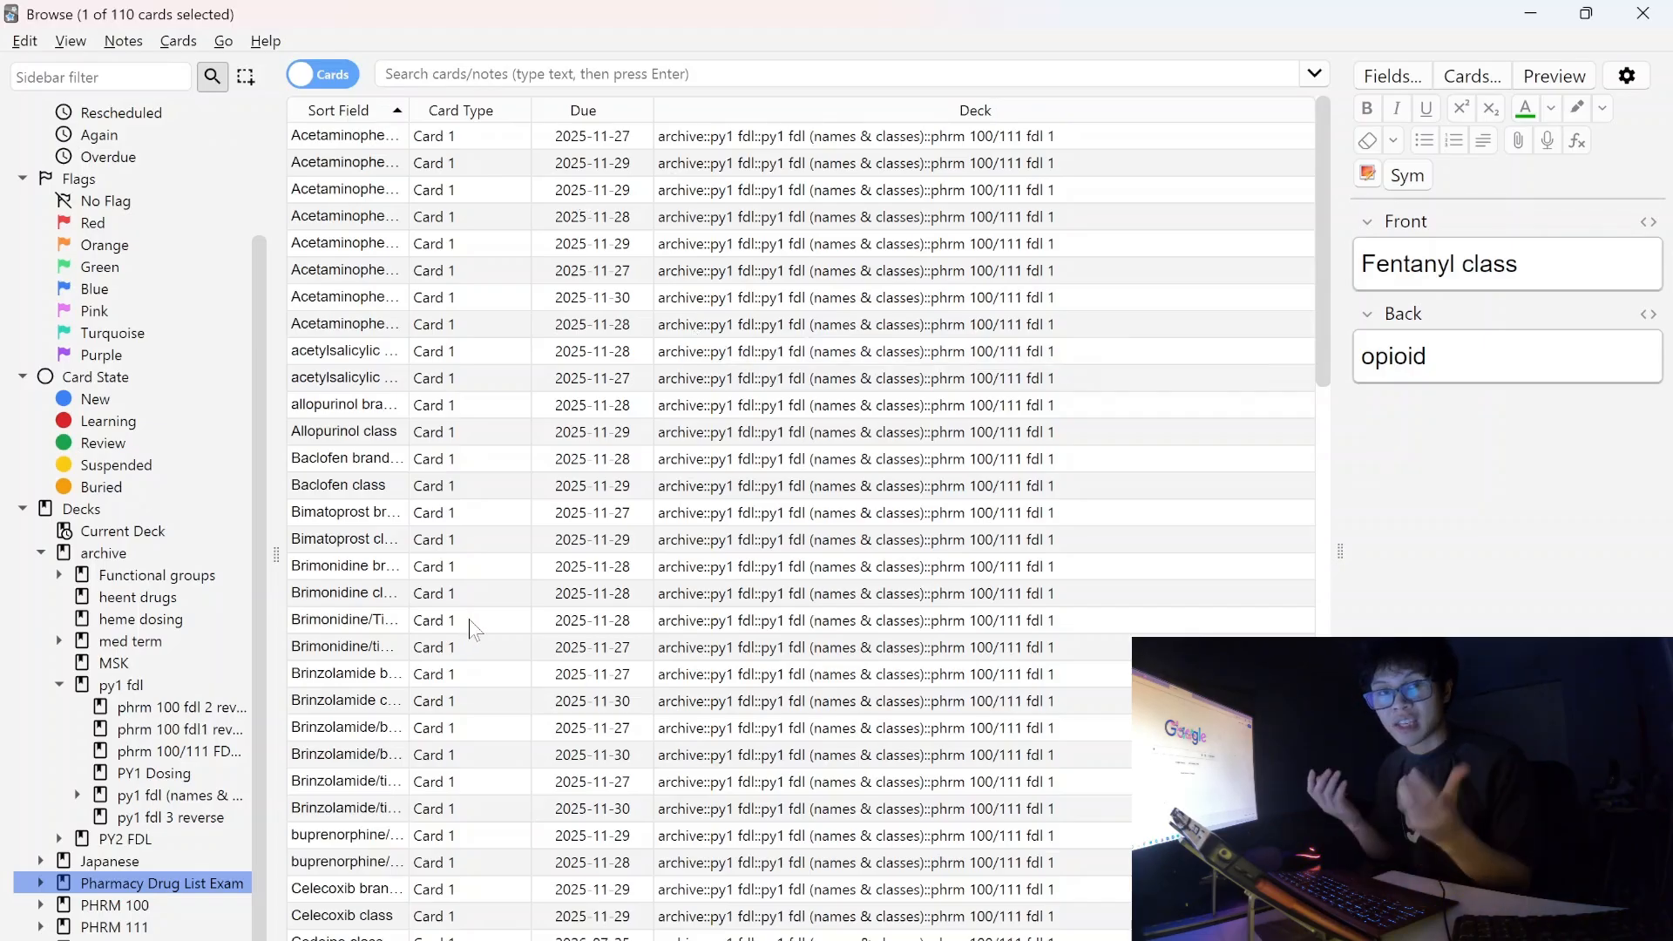
Return to the deck list, open the phrm 100/111 fdl 1 deck and bring the card browser back up.
left_click(1063, 939)
left_click(942, 901)
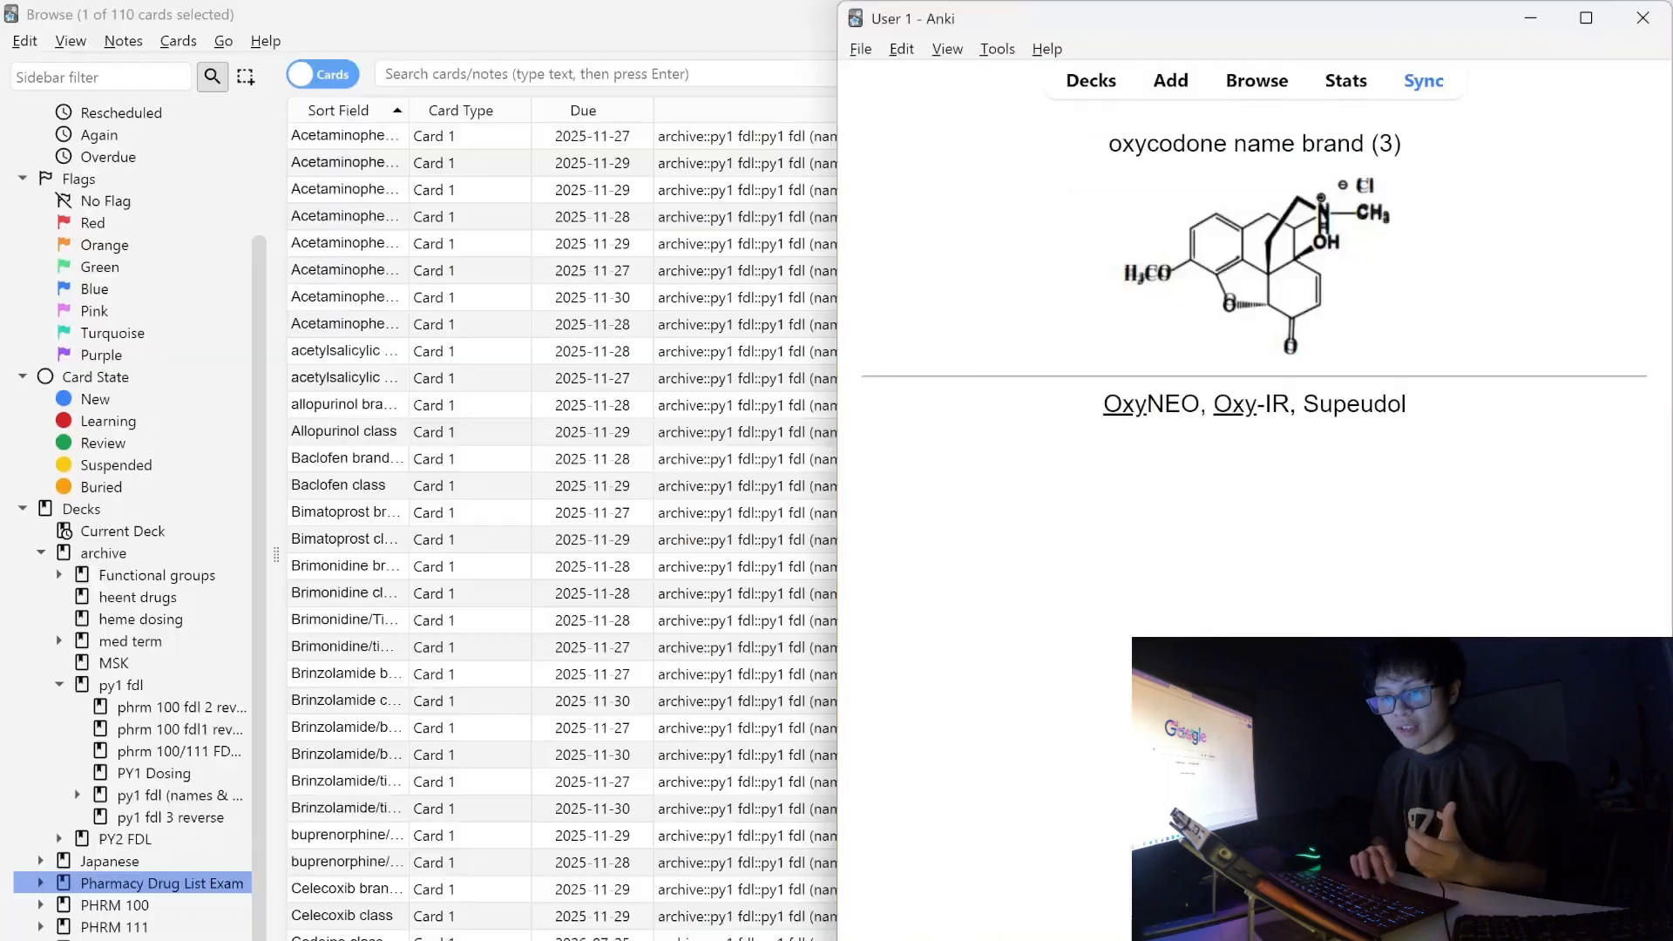
left_click(1093, 96)
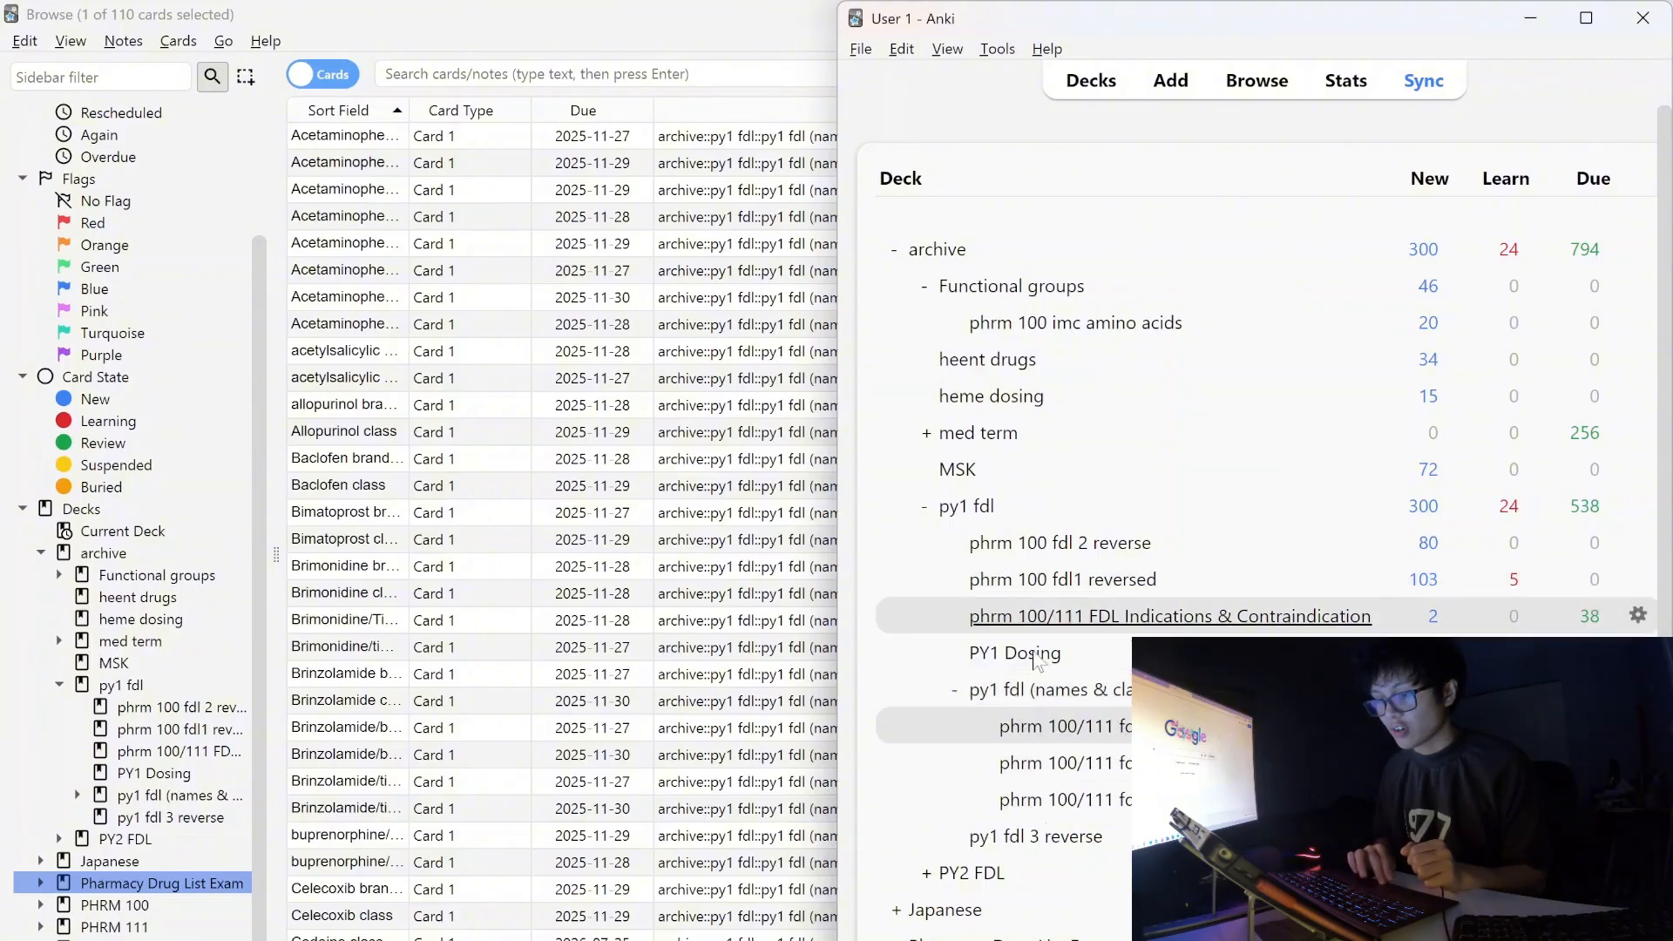
left_click(1082, 736)
left_click(1260, 80)
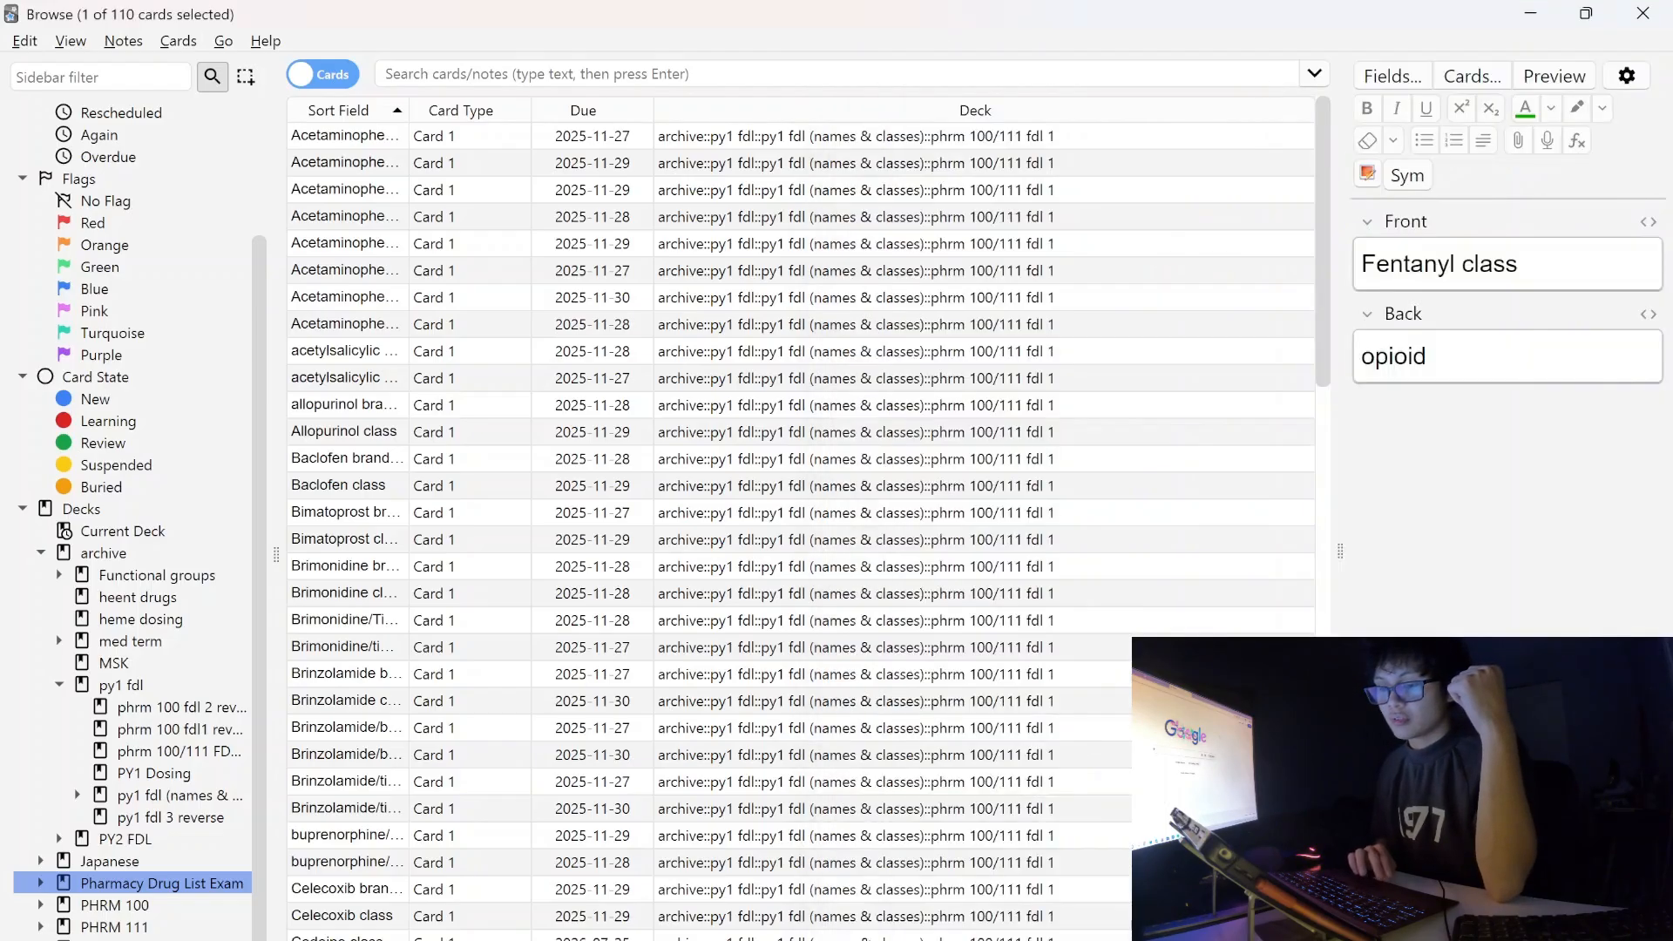
Check the Baclofen brand name card and look through the cards in reverse from hydroxychloroquine class to Acetaminophen/Tramadol class.
left_click(702, 460)
scroll(671, 488, "down", 12)
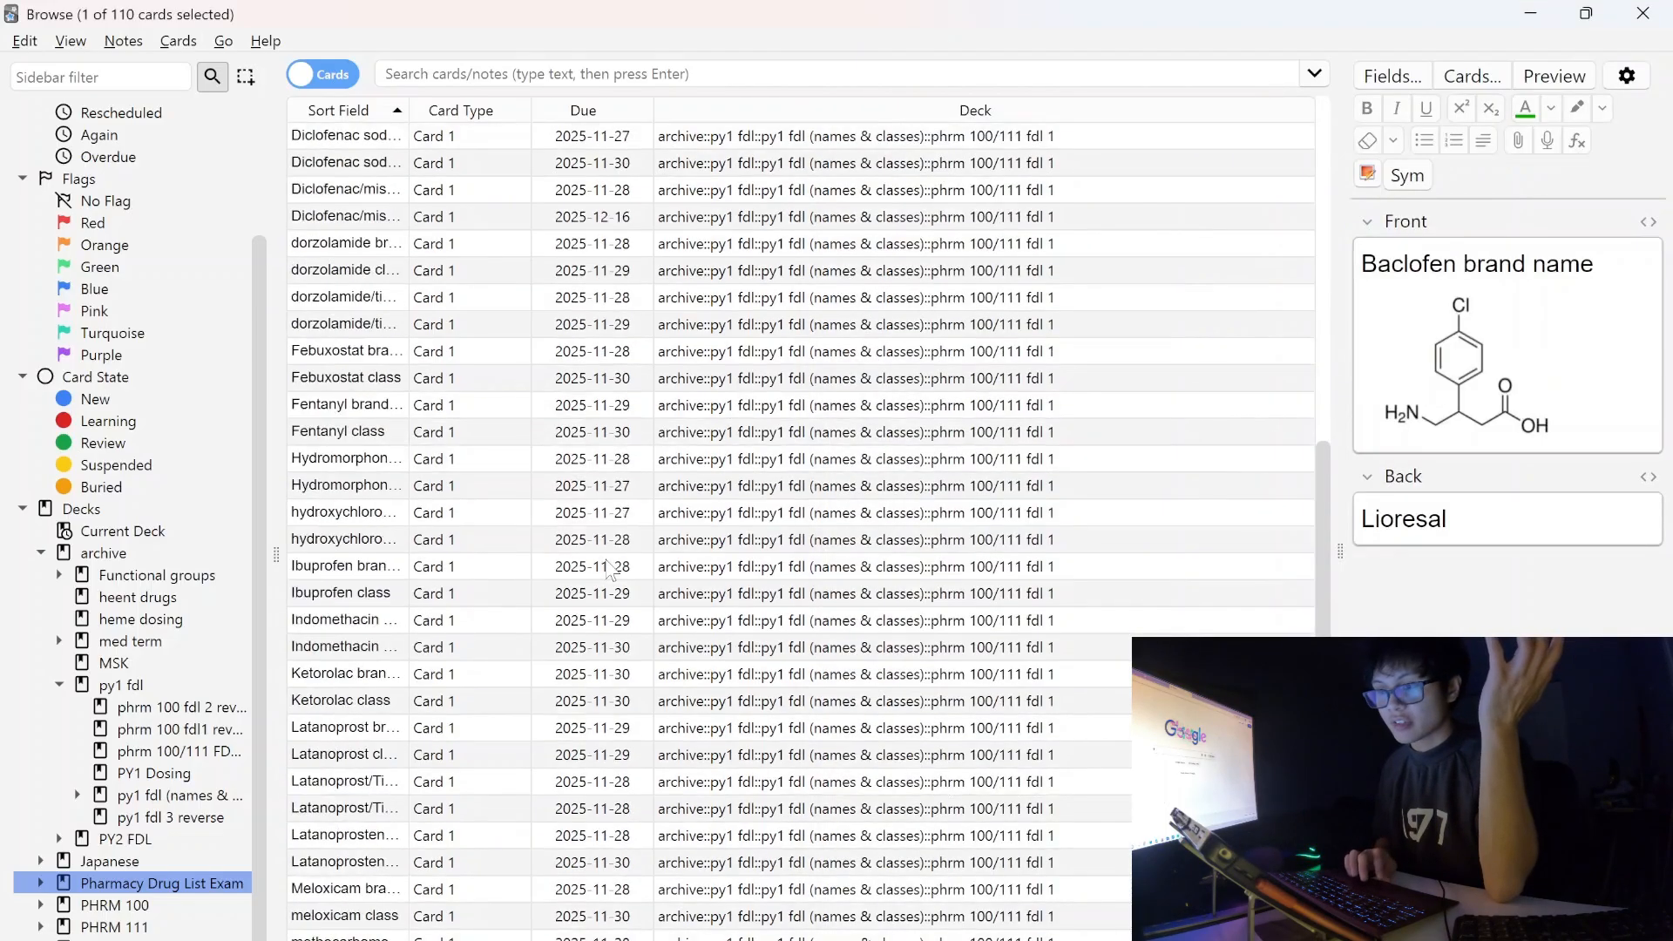
key("Up")
key("Up")
key("Up")
key("Up")
key("Up")
key("Up")
key("Up")
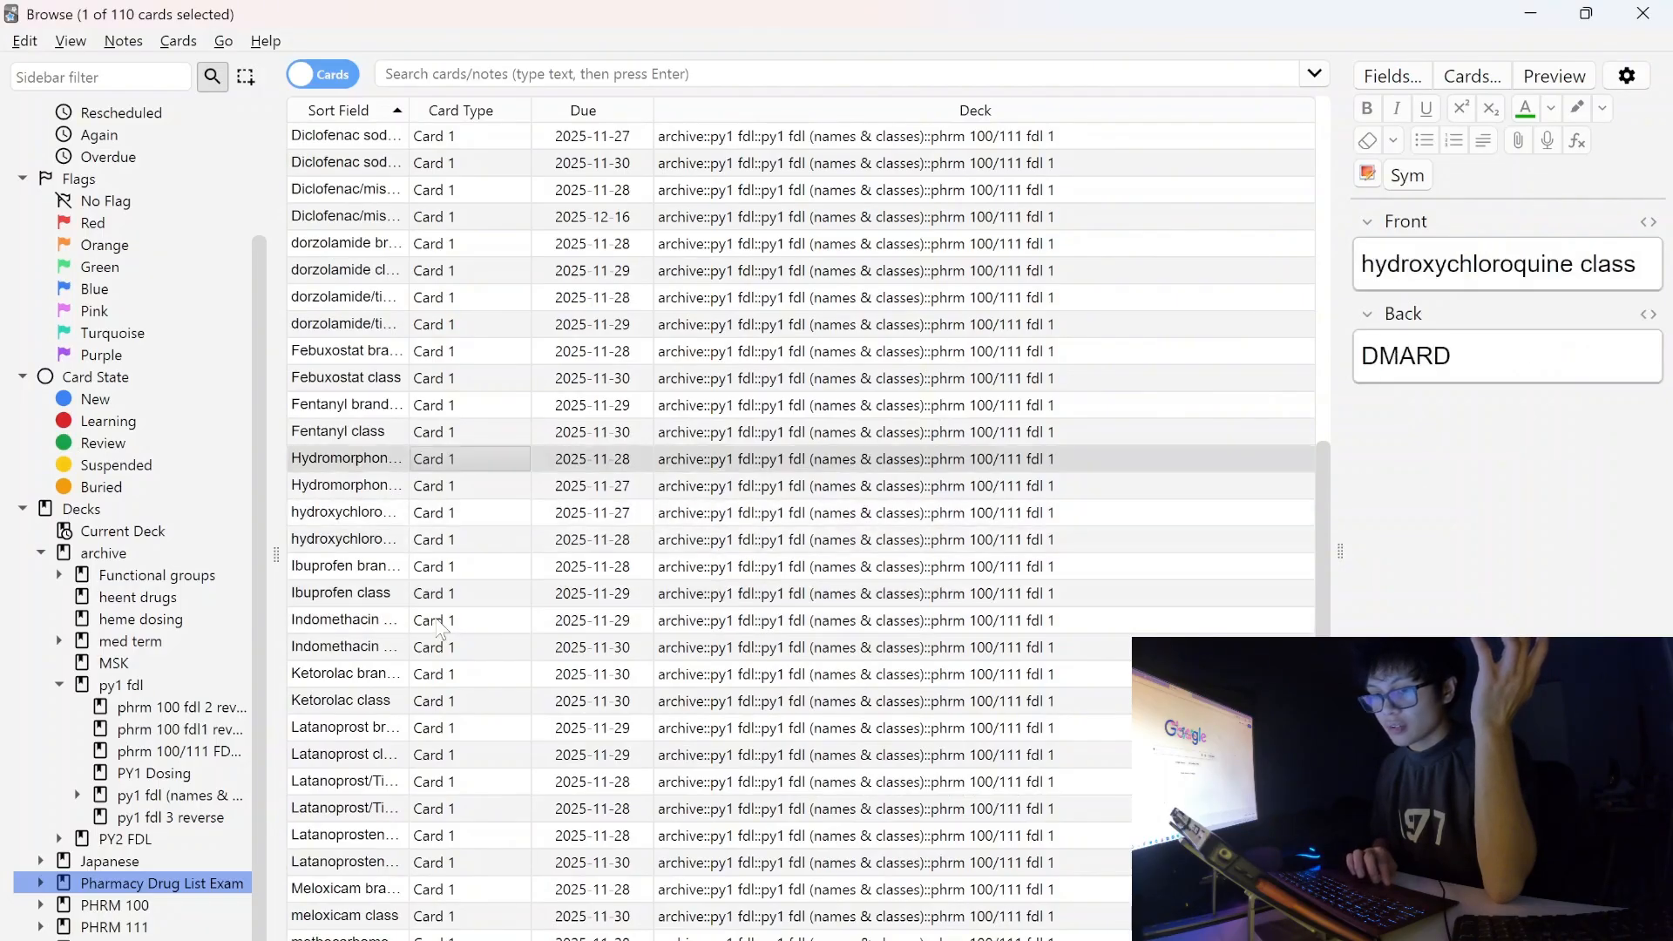
key("Up")
key("Up")
key("Up")
key("Up")
key("Up")
key("Up")
key("Up")
key("Up")
key("Up")
key("Up")
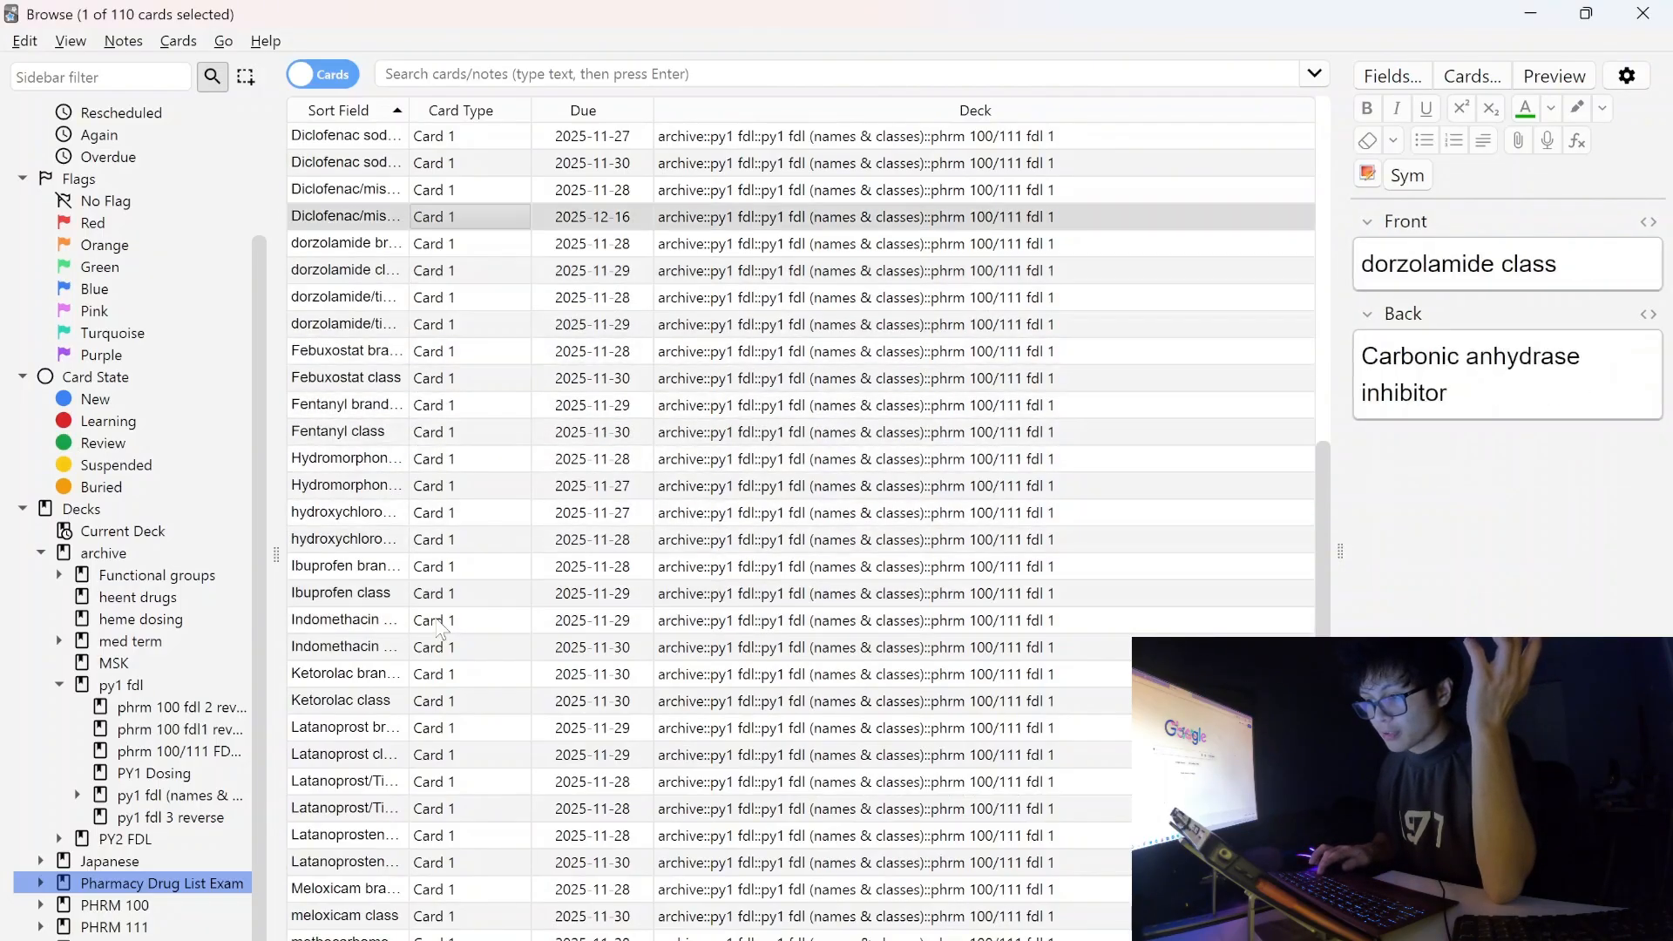
key("Up")
key("Up")
key("Up")
key("Up")
key("Up")
key("Up")
key("Up")
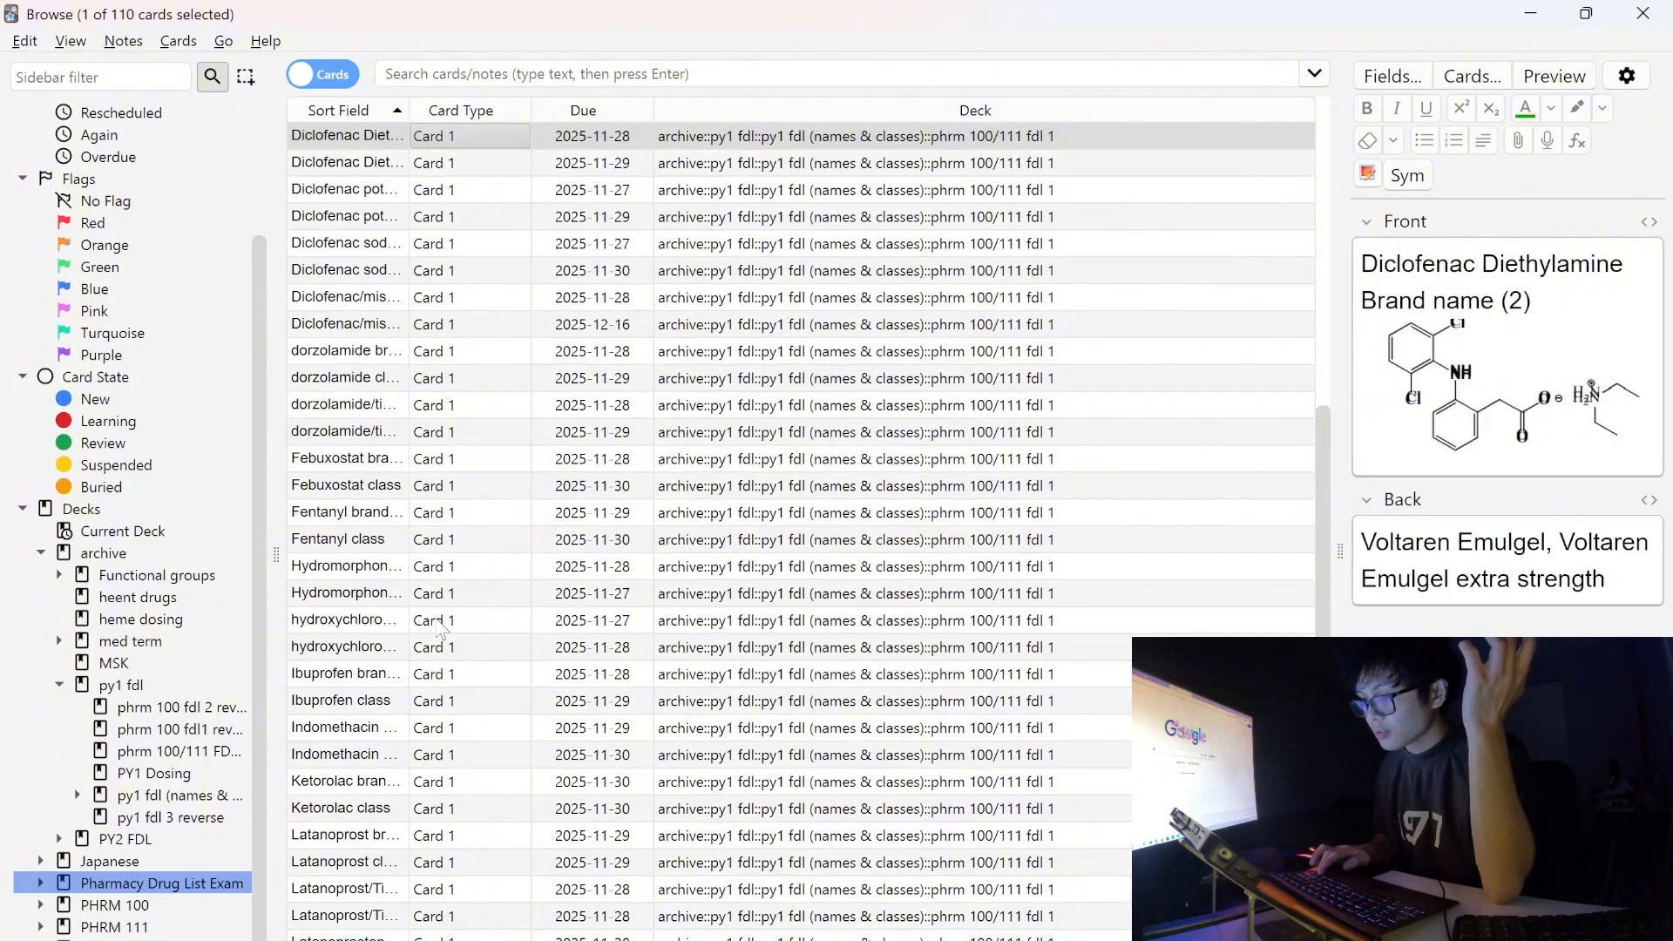
key("Up")
key("Up")
key("Up")
key("Up")
key("Up")
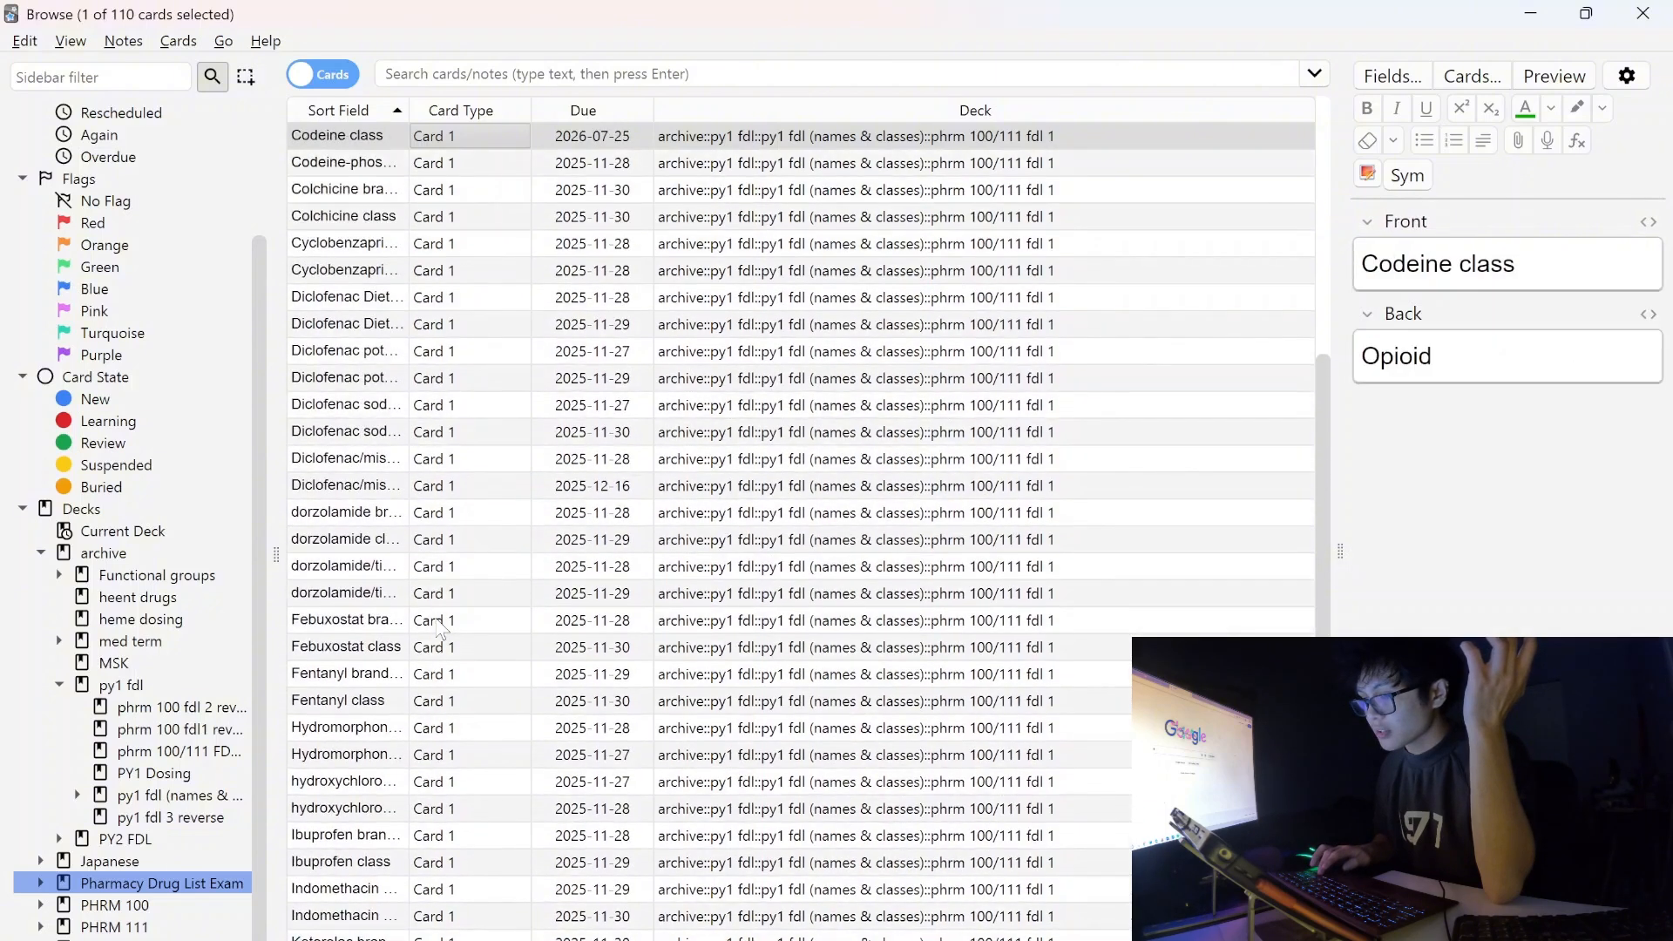
key("Up")
key("Up")
key("Up")
key("Up")
key("Up")
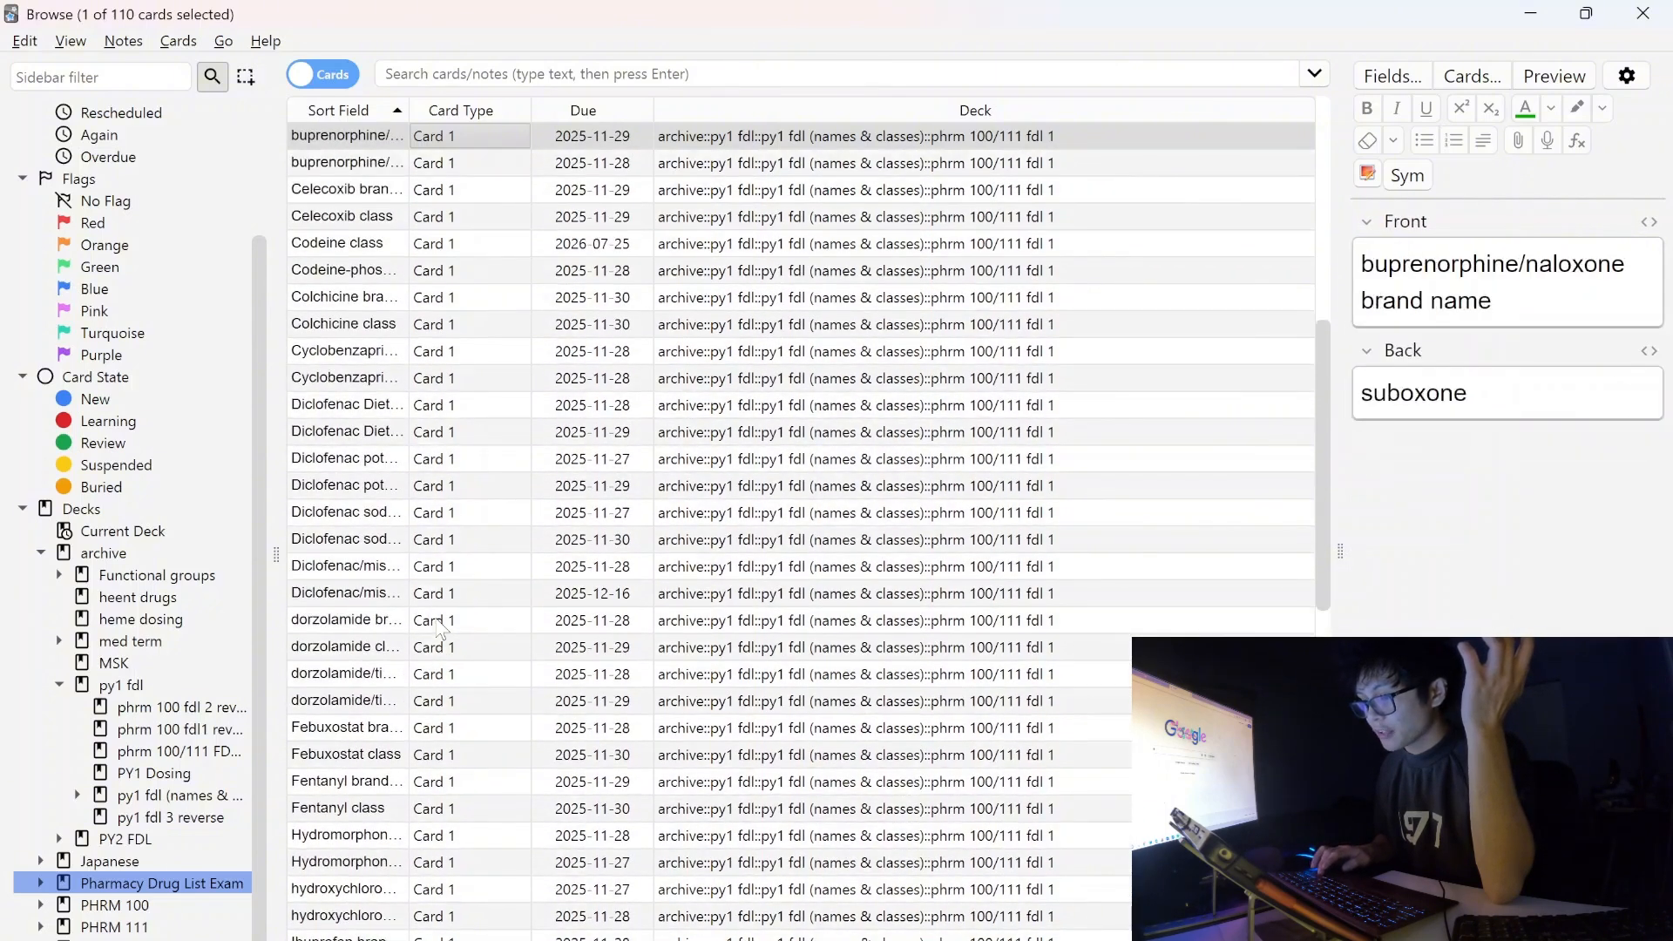
key("Up")
key("Up")
key("Up")
key("Up")
key("Up")
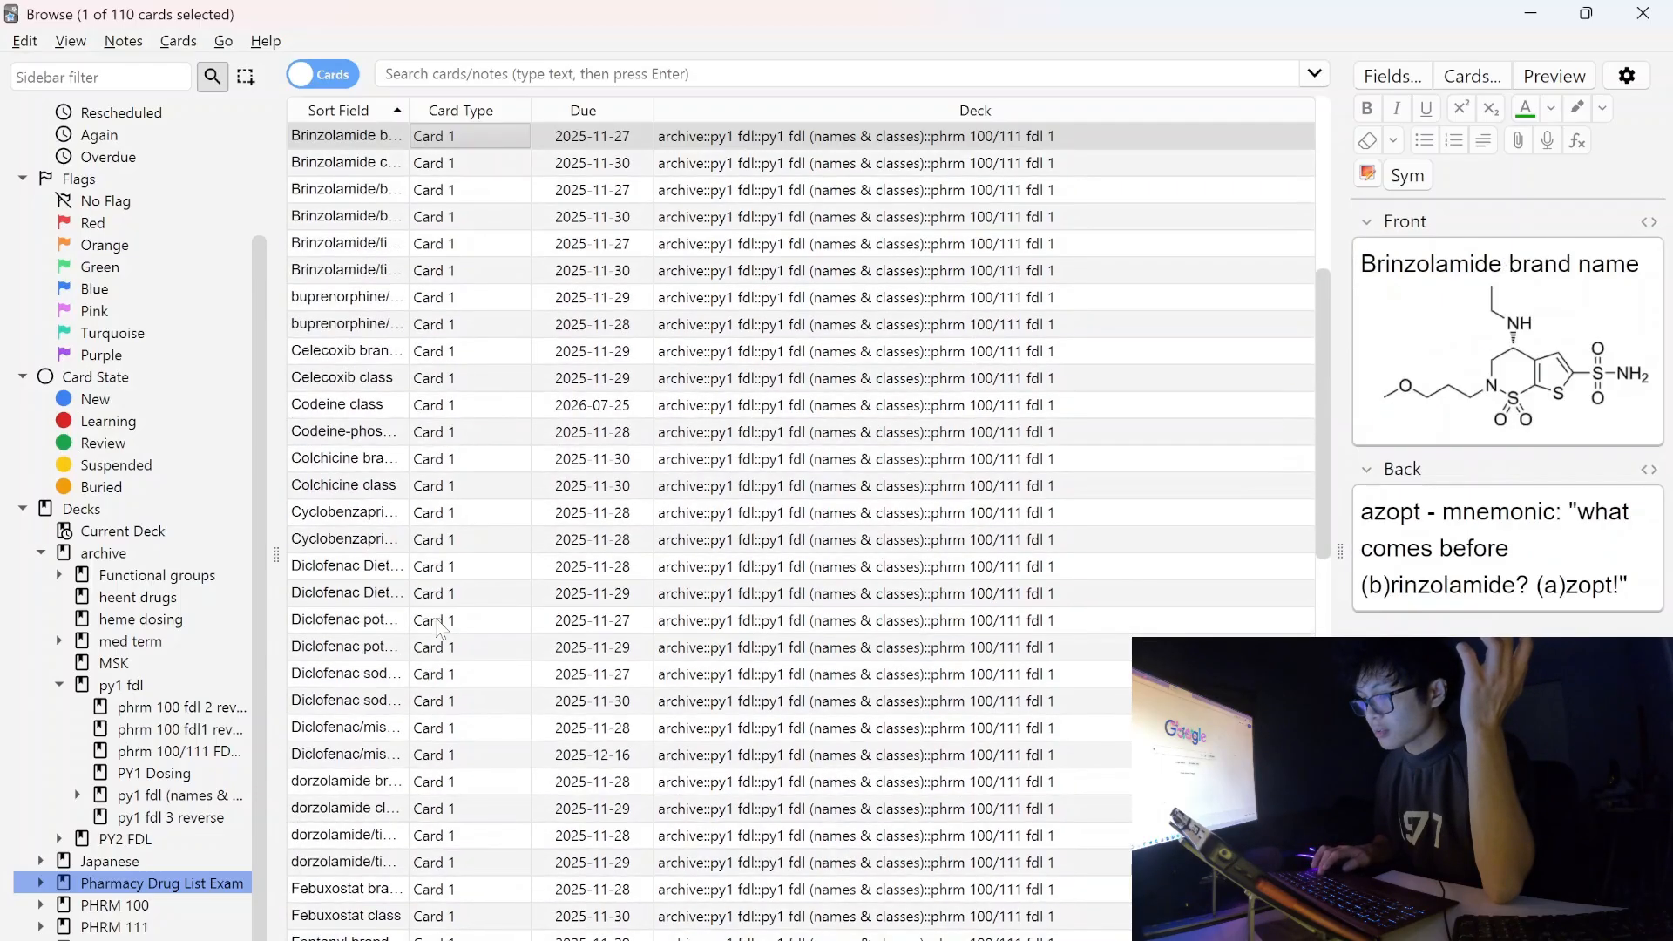
key("Up")
key("Up")
key("Up")
key("Up")
key("Up")
key("Up")
key("Up")
key("Up")
key("Up")
key("Up")
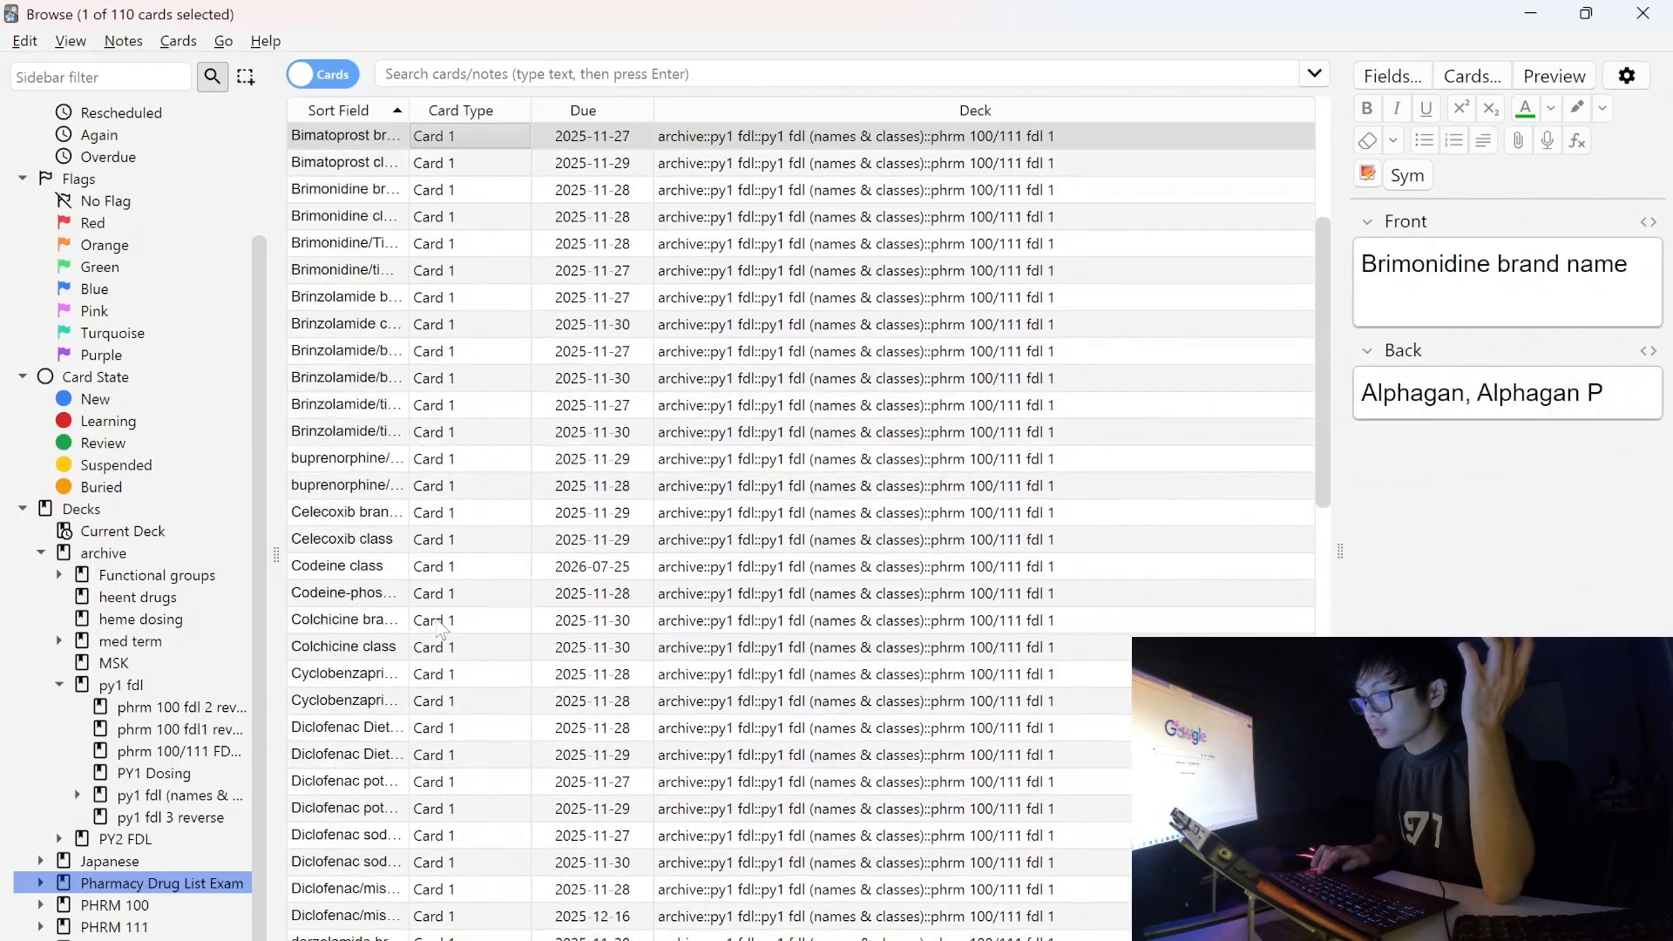
key("Up")
key("Up")
key("Up")
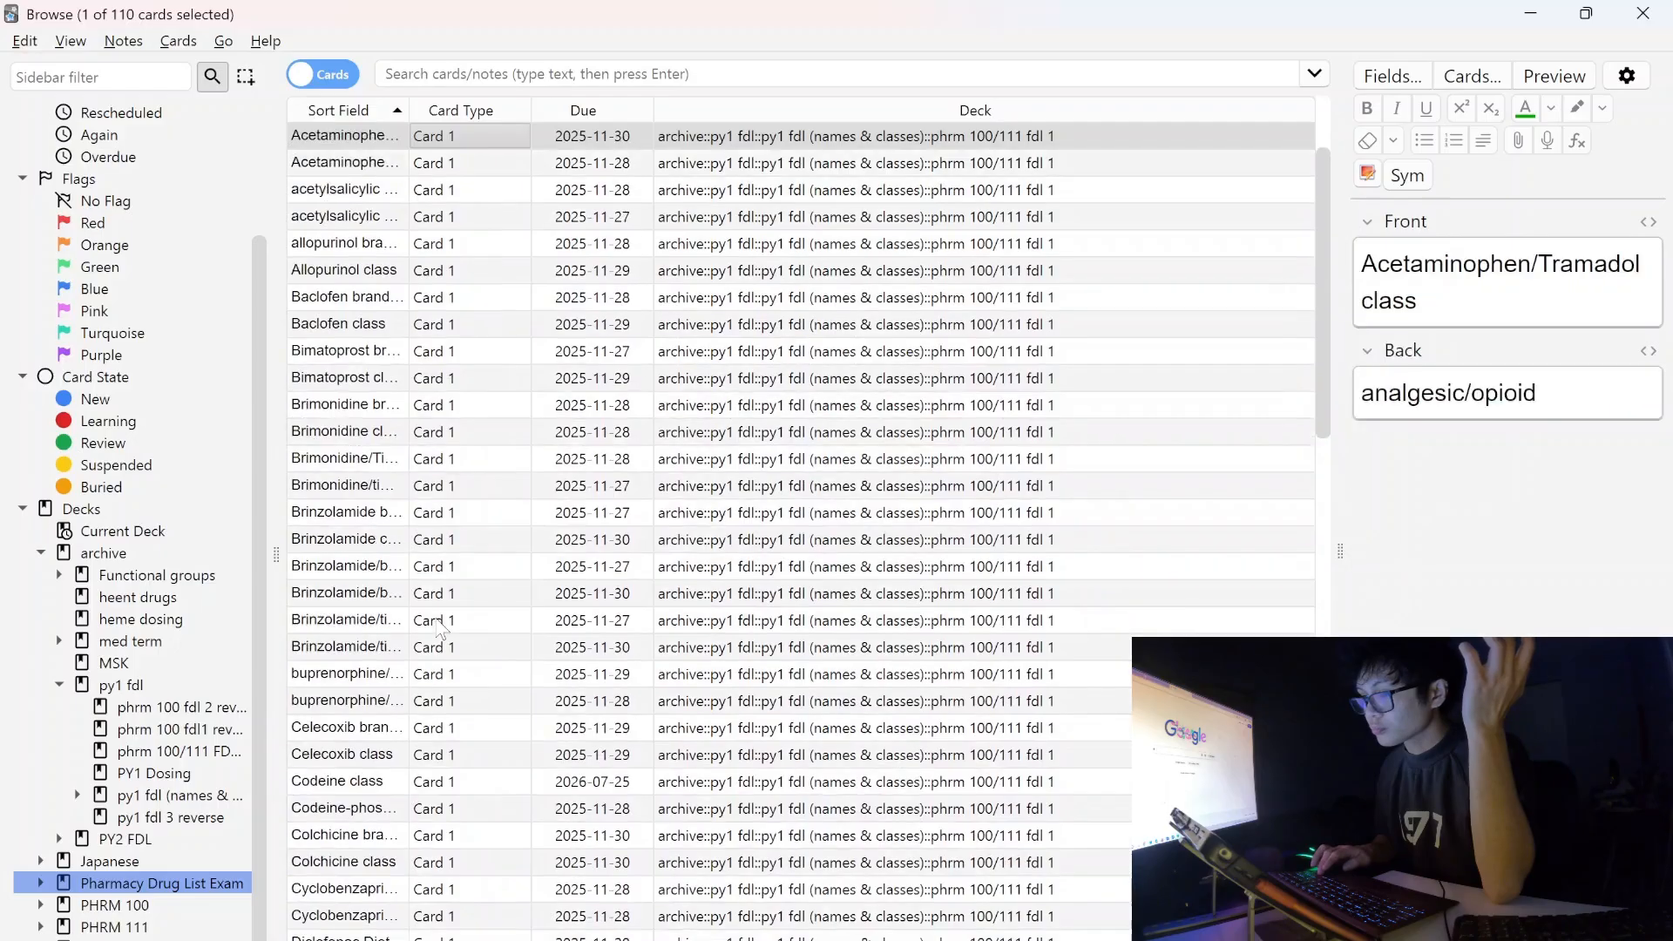
Examine the acetylsalicylic acid cards and the neighbouring Acetaminophen/Tramadol card.
key("Down")
key("Down")
key("Down")
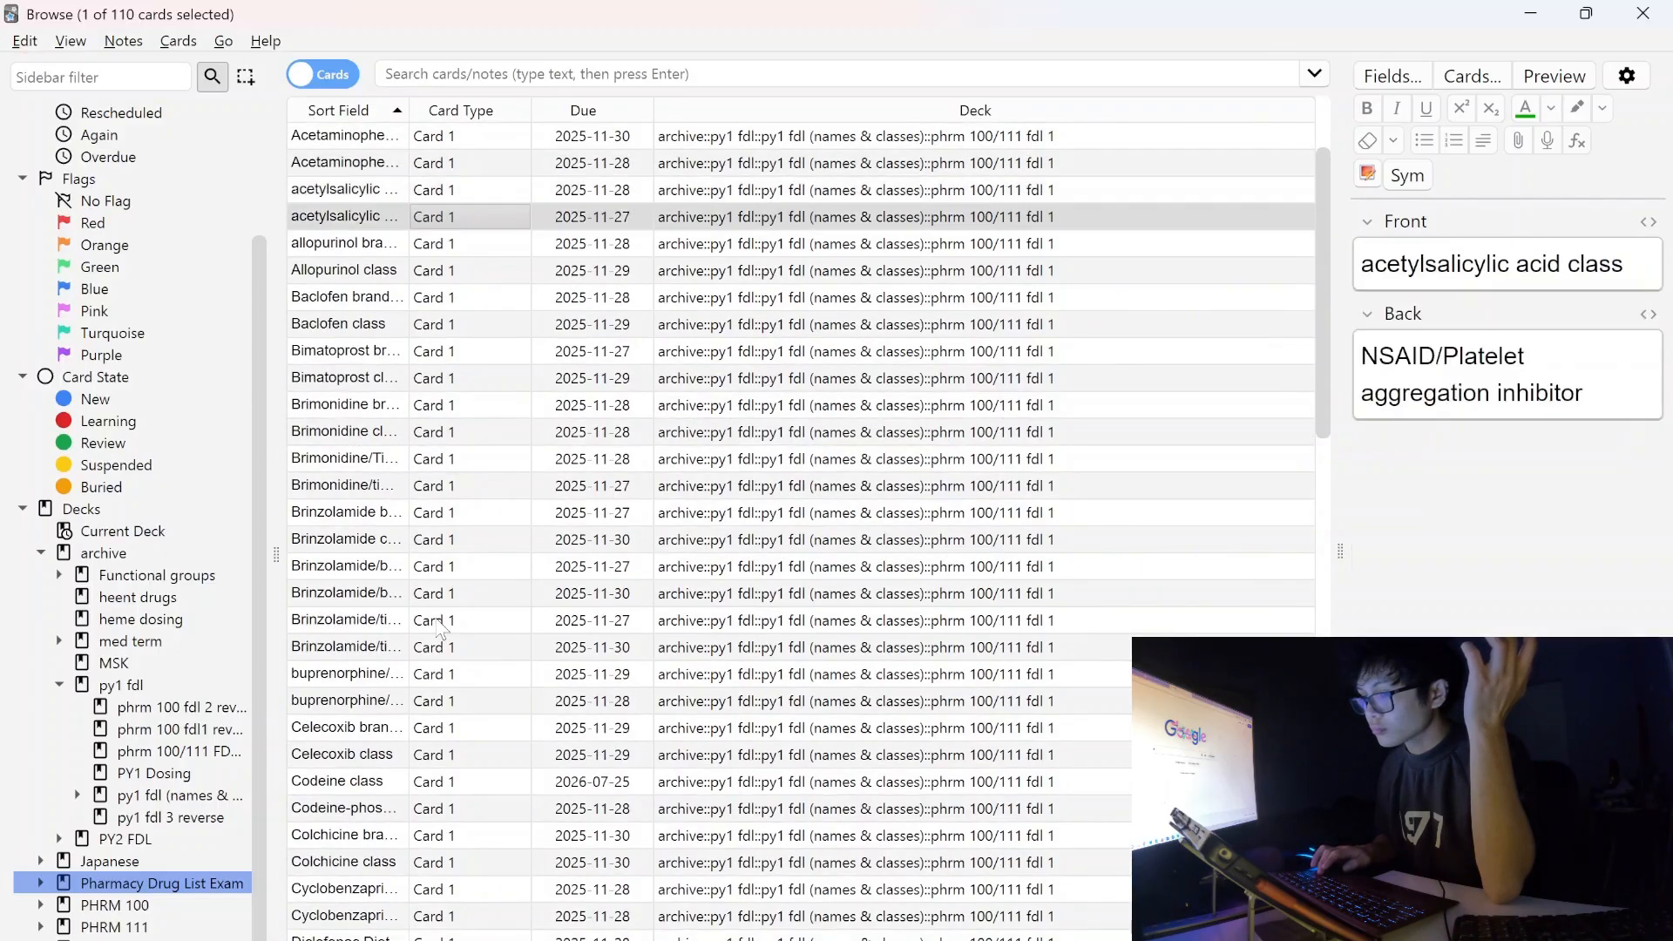
key("Down")
key("Up")
key("Up")
key("Up")
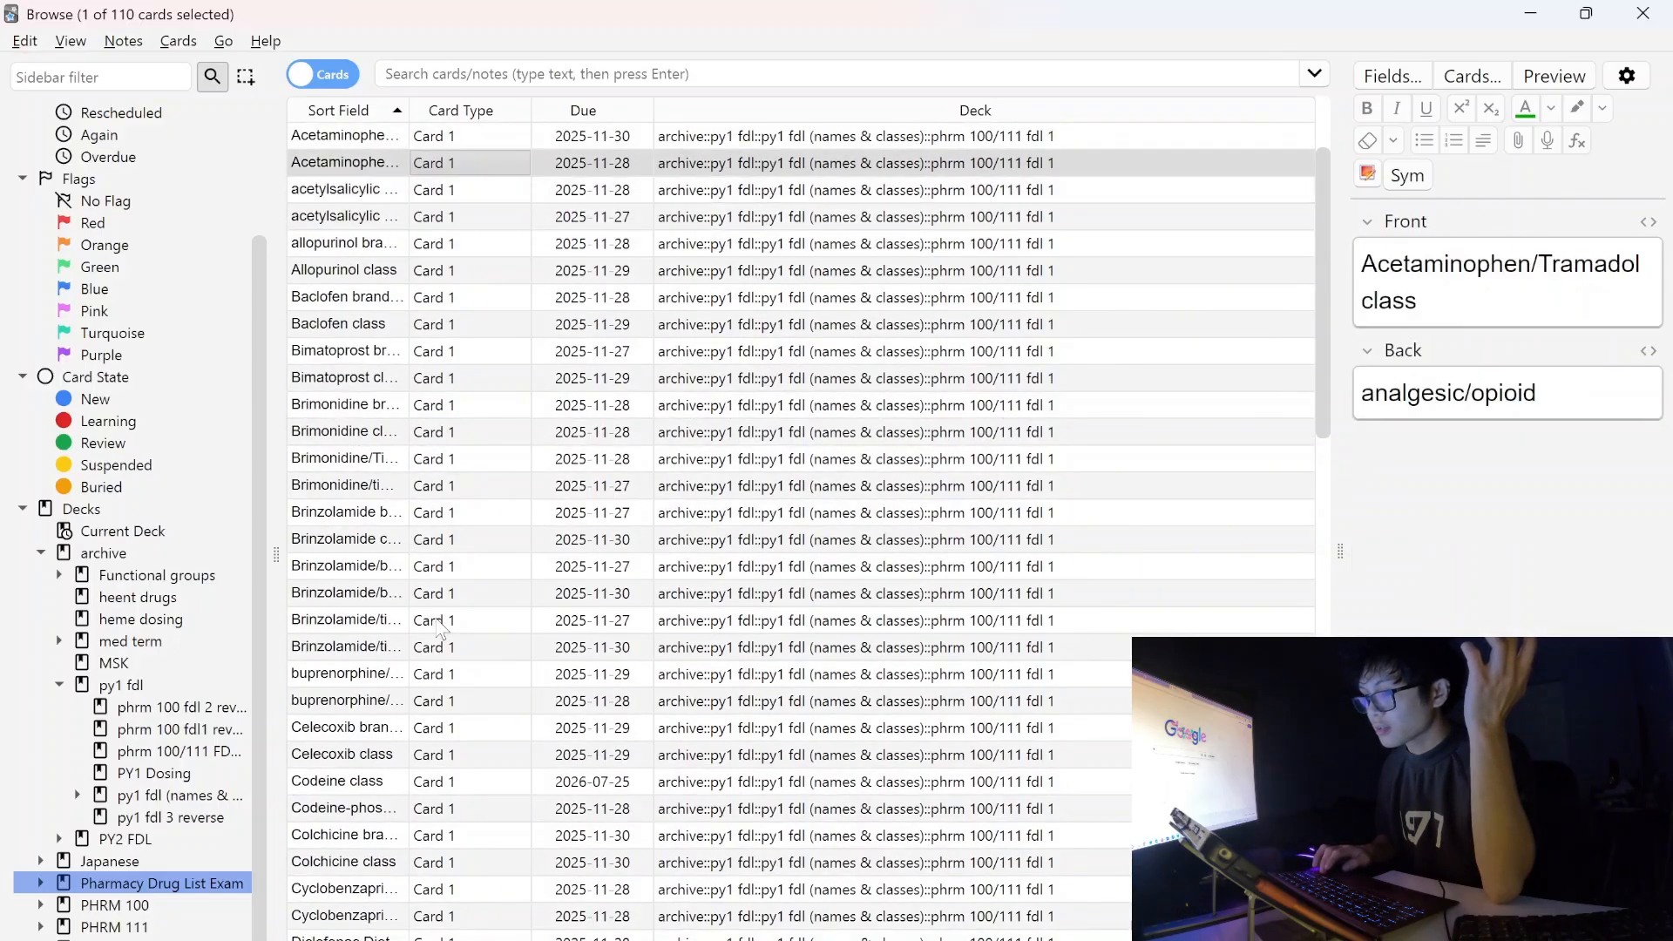
Look back through the acetaminophen combination cards, from Acetaminophen/Tramadol class up to Acetaminophen brand name.
key("Up")
key("Up")
key("Up")
key("Up")
key("Up")
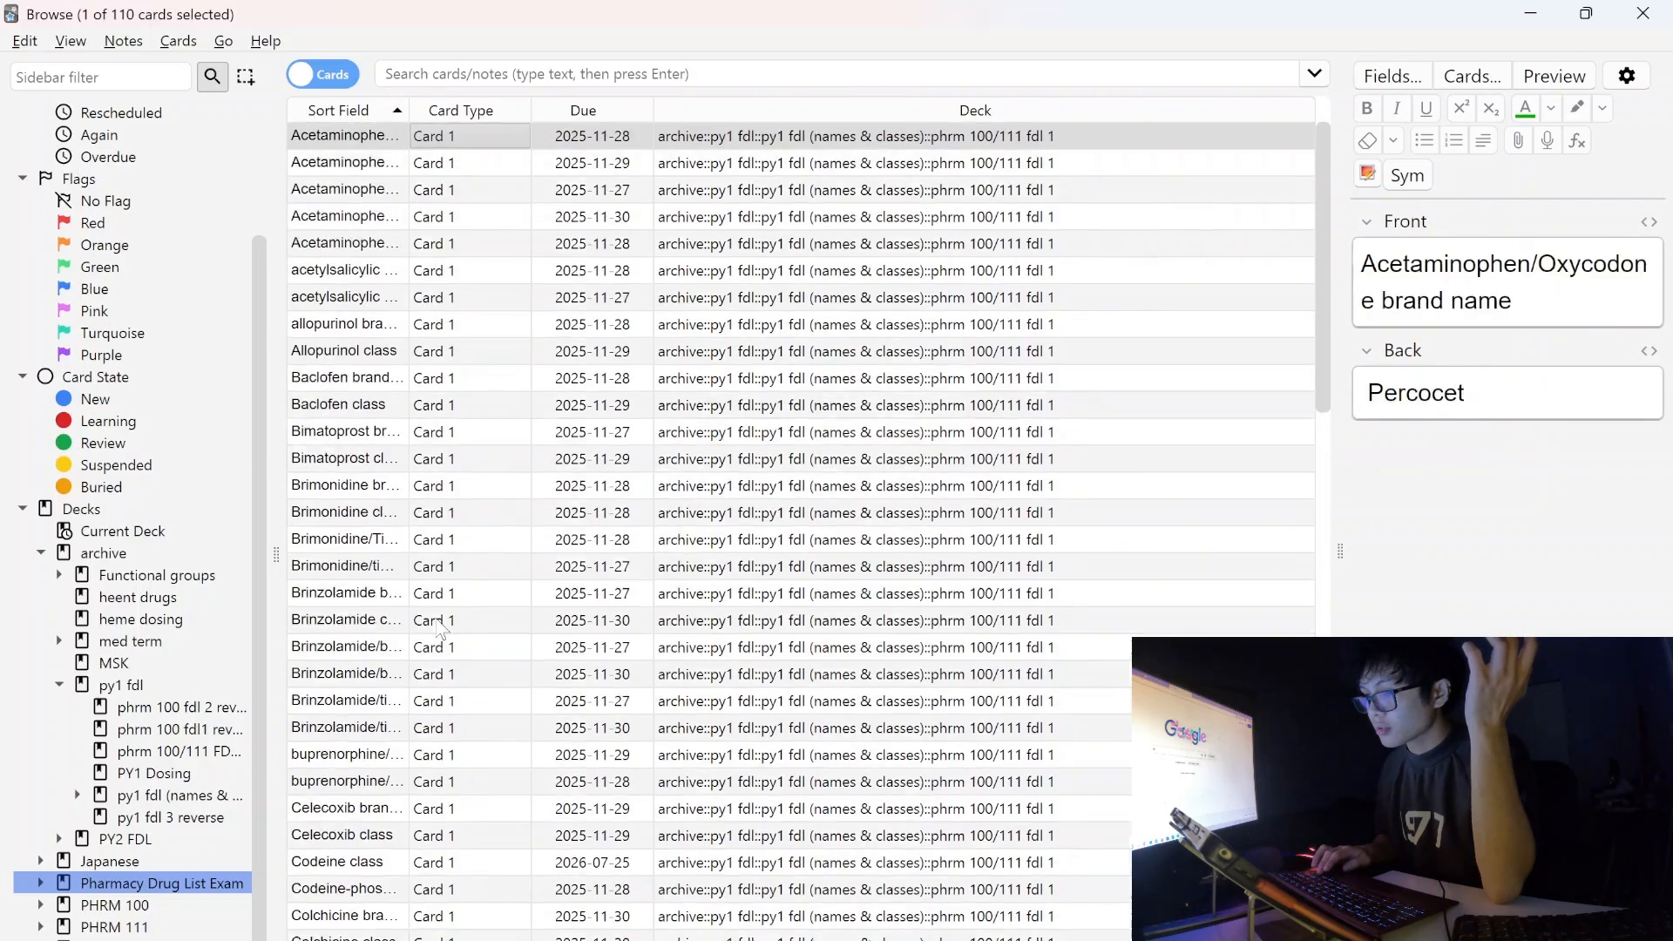
key("Up")
key("Up")
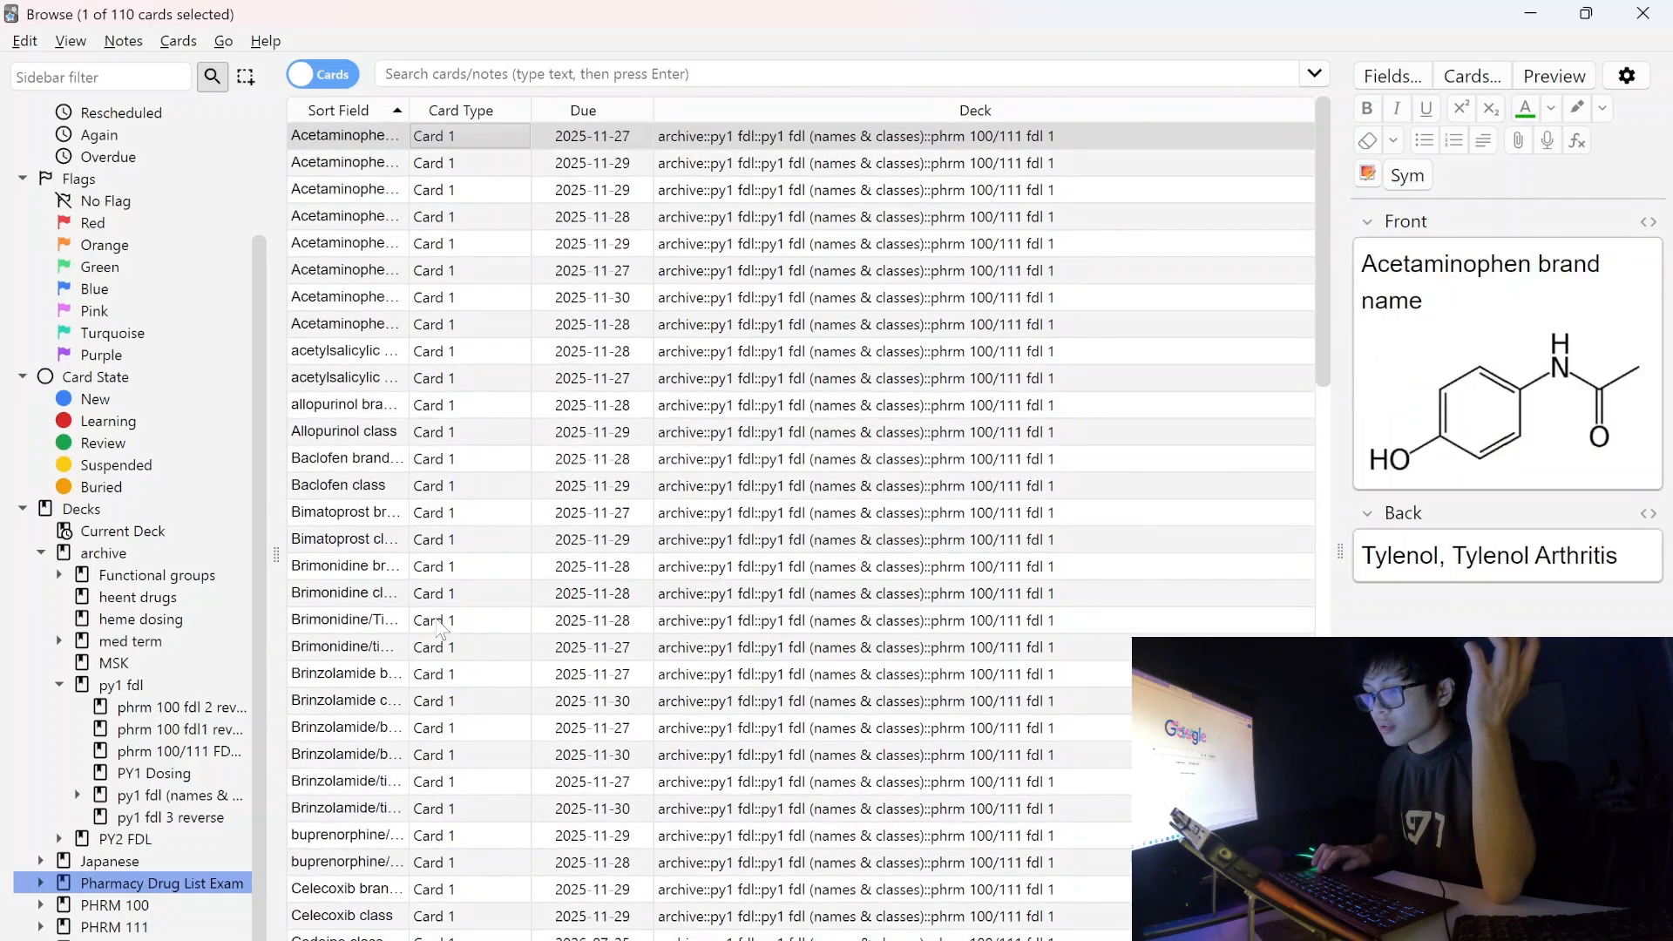
Check the eye-drug cards, including Brimonidine/timolol class, Bimatoprost brand name and the Brinzolamide combination cards.
left_click(341, 647)
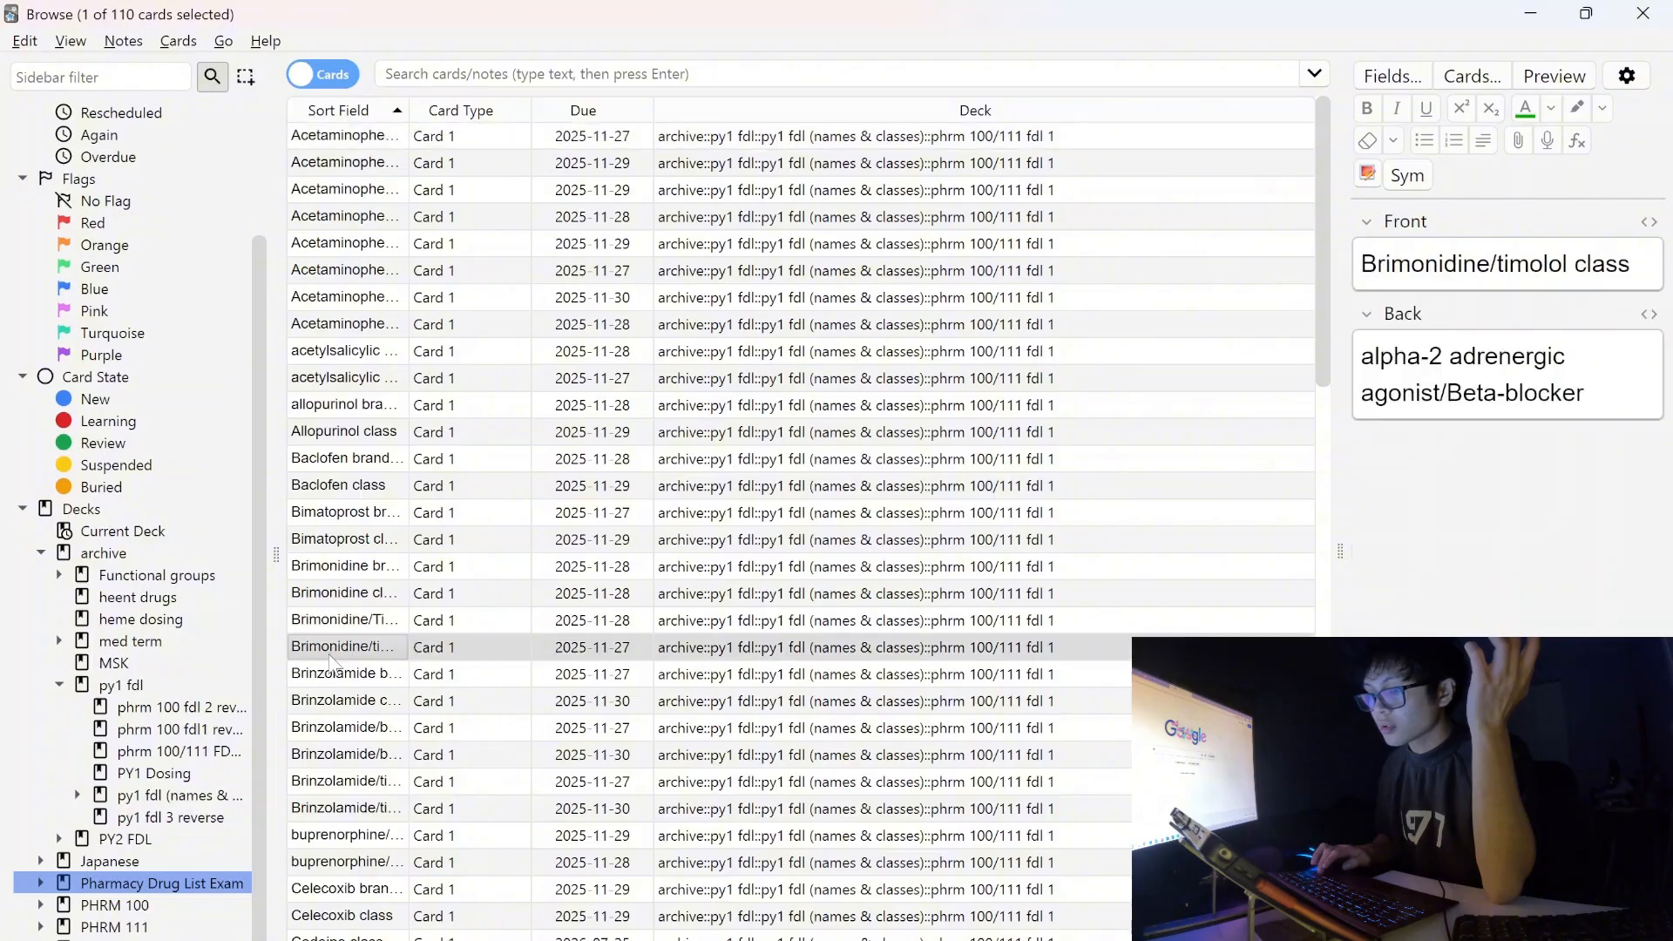
left_click(359, 514)
scroll(366, 736, "down", 3)
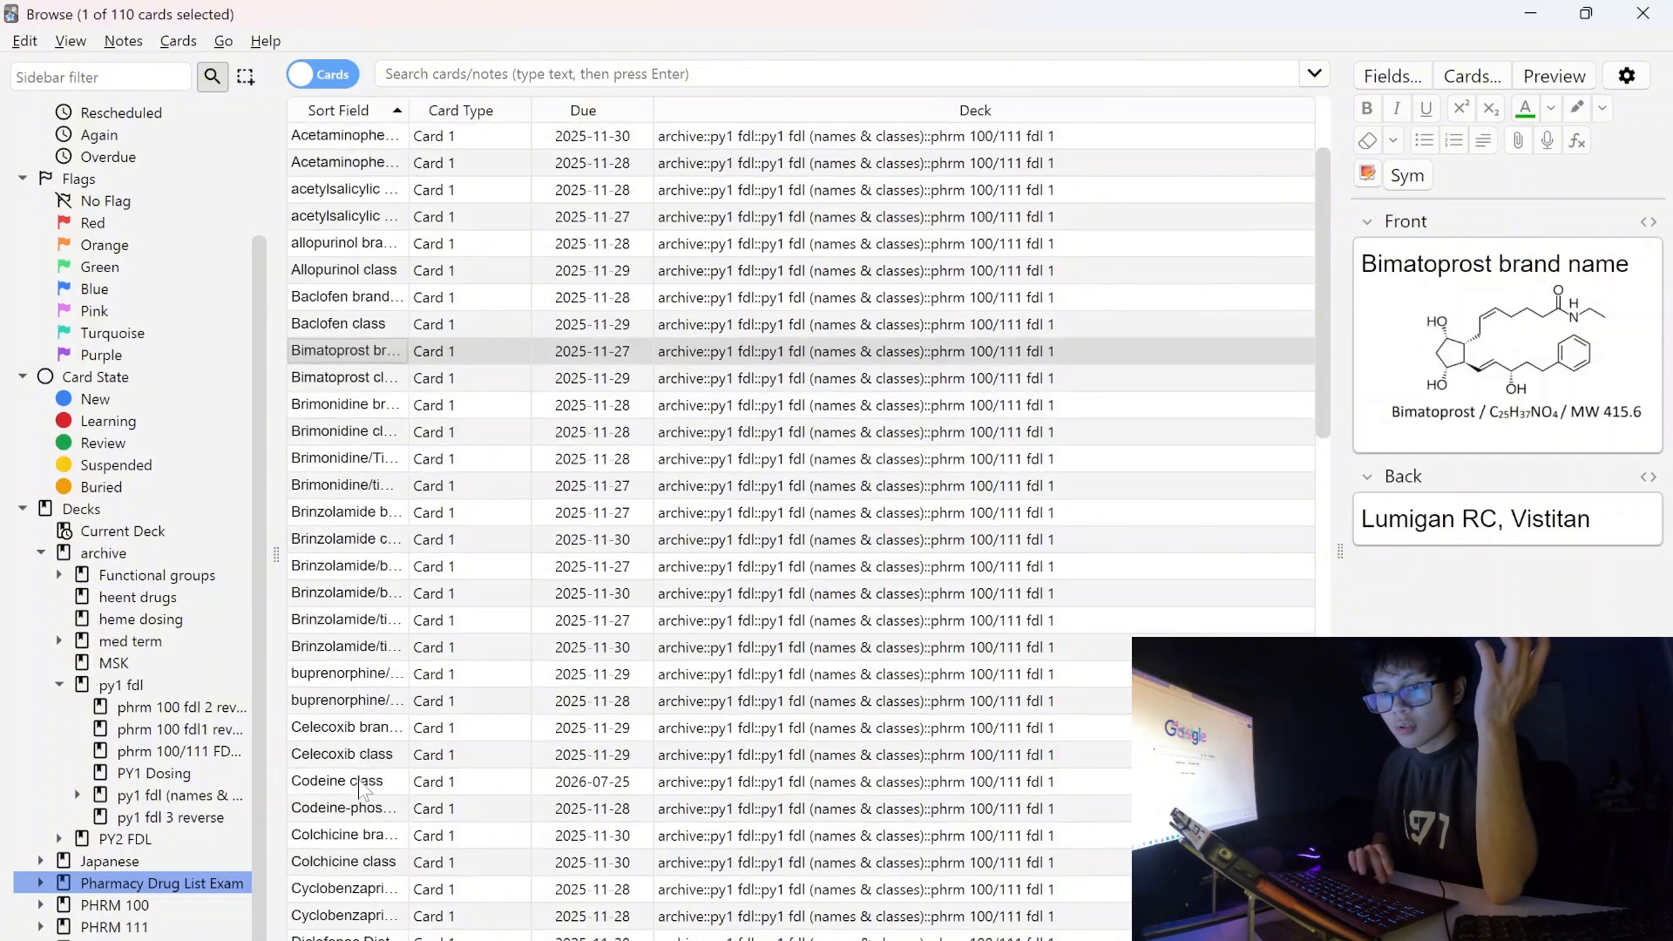
left_click(366, 566)
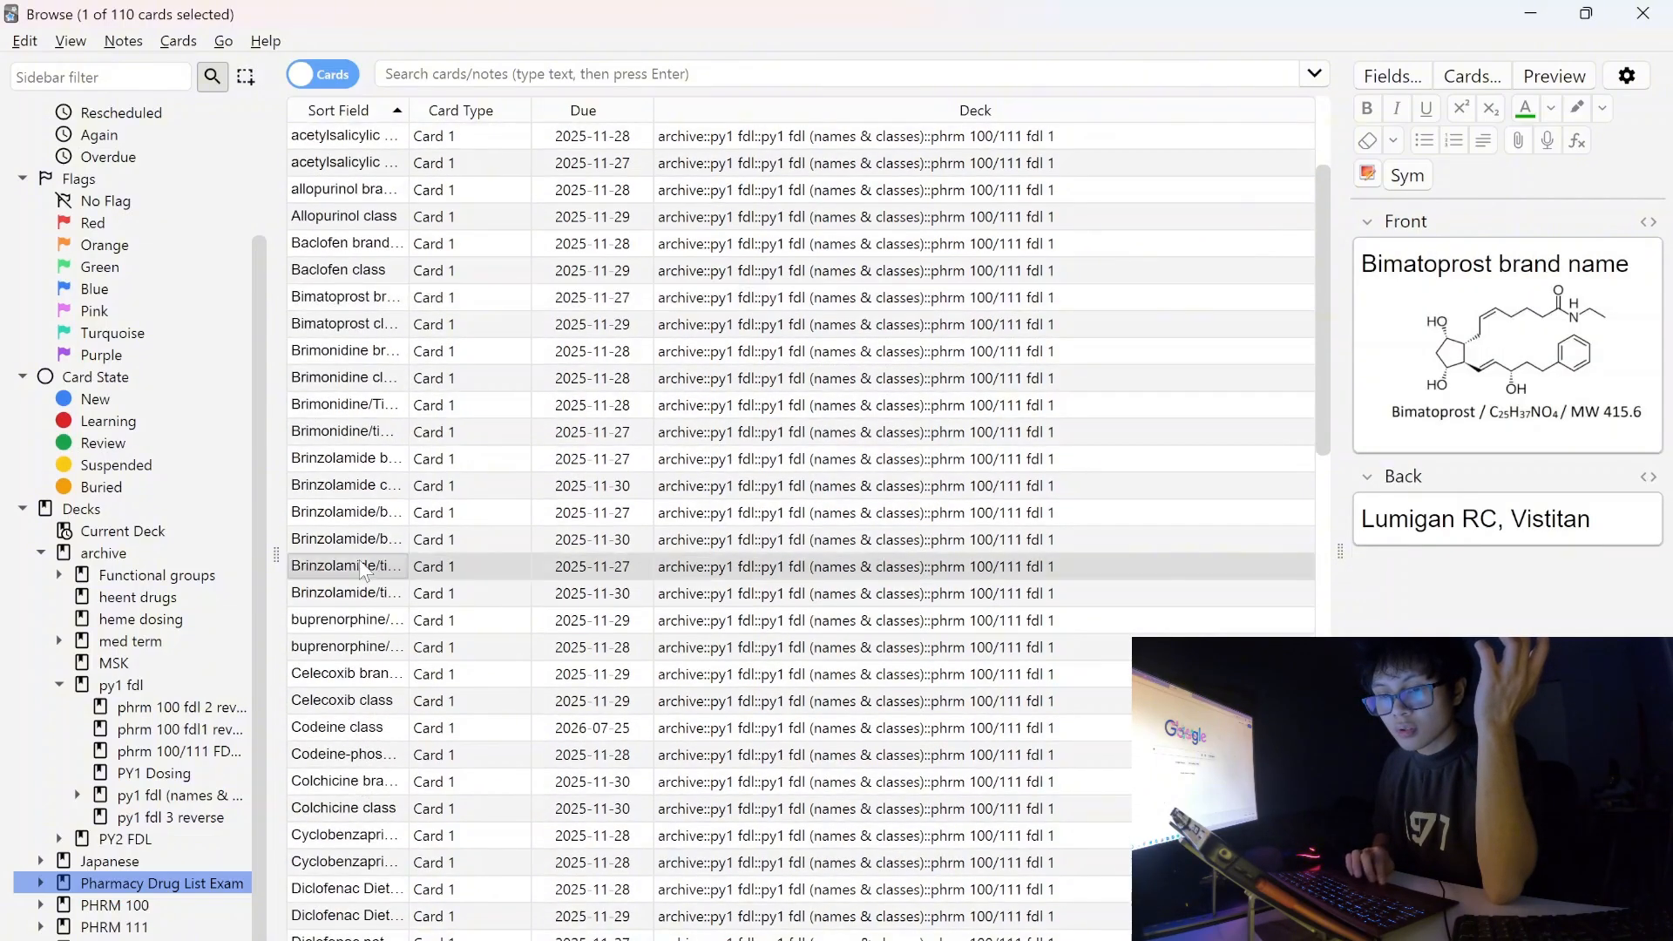
left_click(363, 485)
left_click(357, 514)
left_click(339, 594)
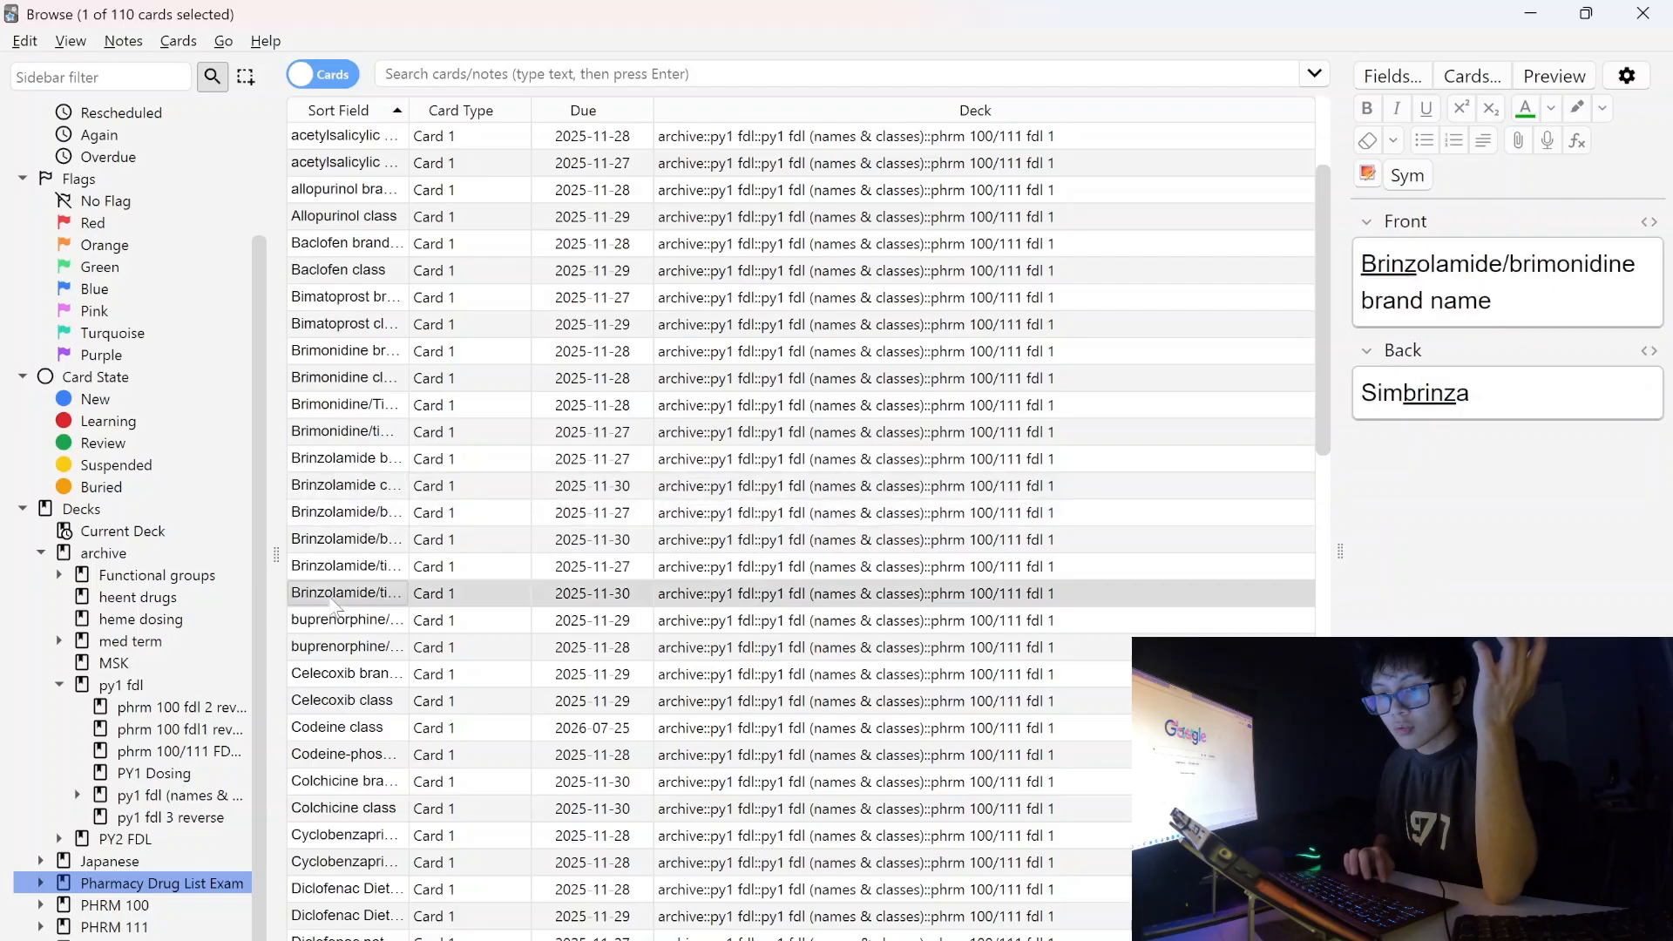
Examine the dorzolamide/timolol brand name, Febuxostat brand name and Fentanyl brand name cards further down the list.
scroll(336, 601, "down", 5)
scroll(336, 605, "down", 1)
left_click(342, 646)
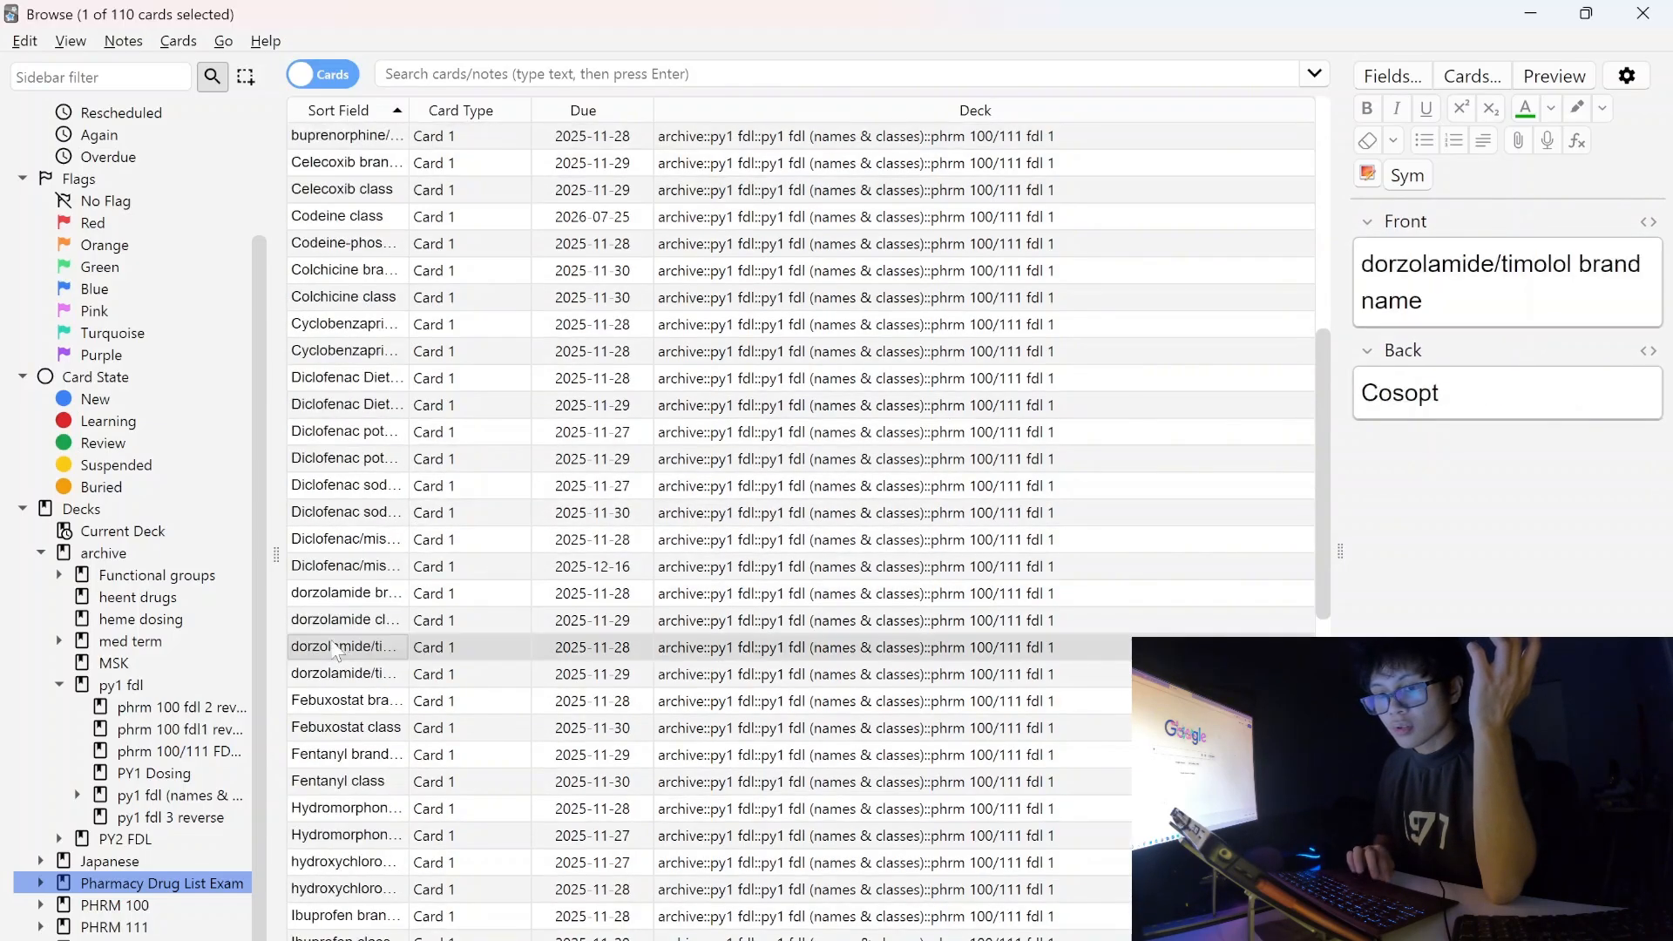
left_click(361, 701)
left_click(355, 761)
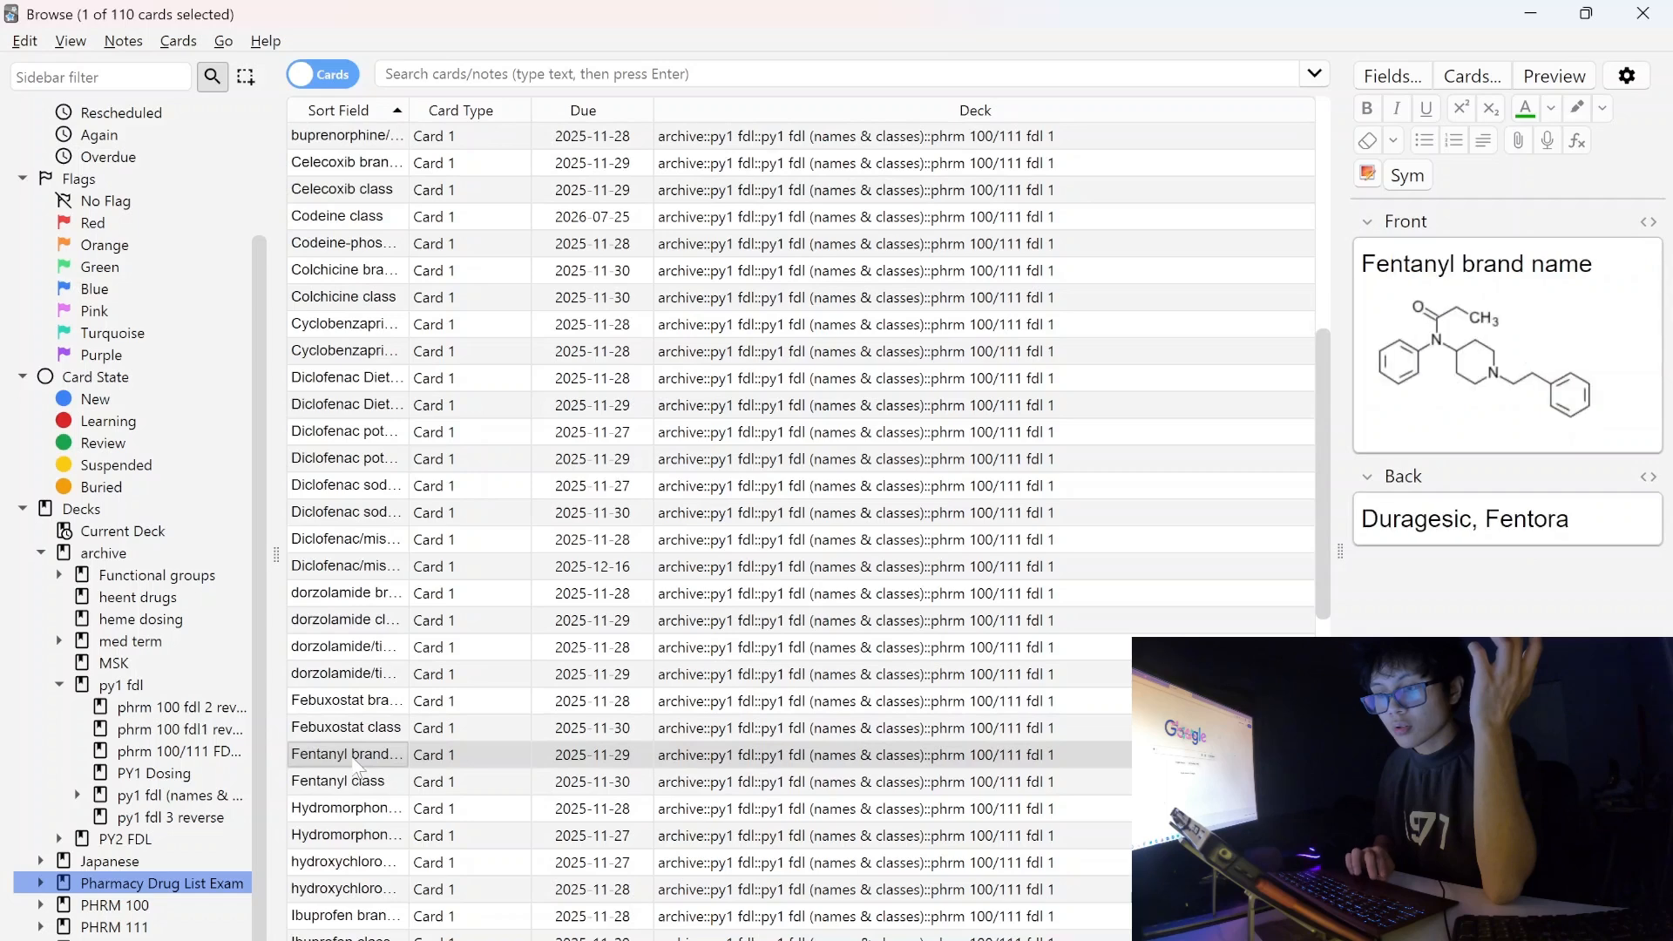
Look through the cards after Fentanyl brand name one by one, down to Latanoprostene bunod brand name.
key("Down")
key("Down")
key("Down")
key("Down")
key("Down")
key("Down")
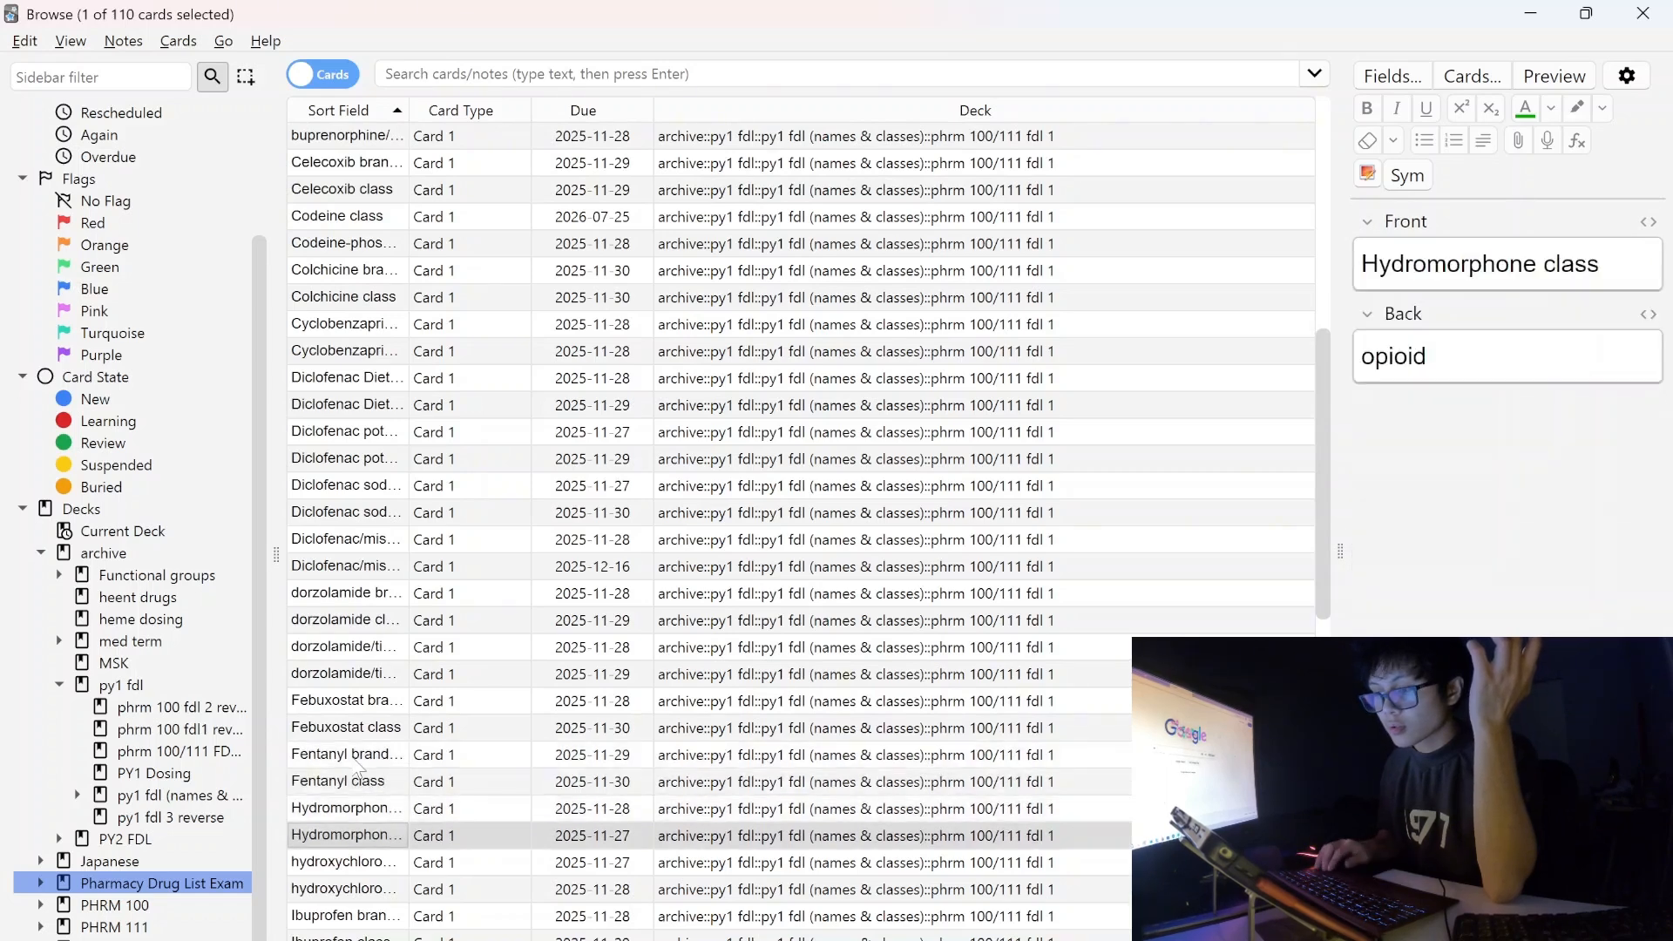
key("Down")
key("Down")
key("Down")
key("Down")
key("Down")
key("Down")
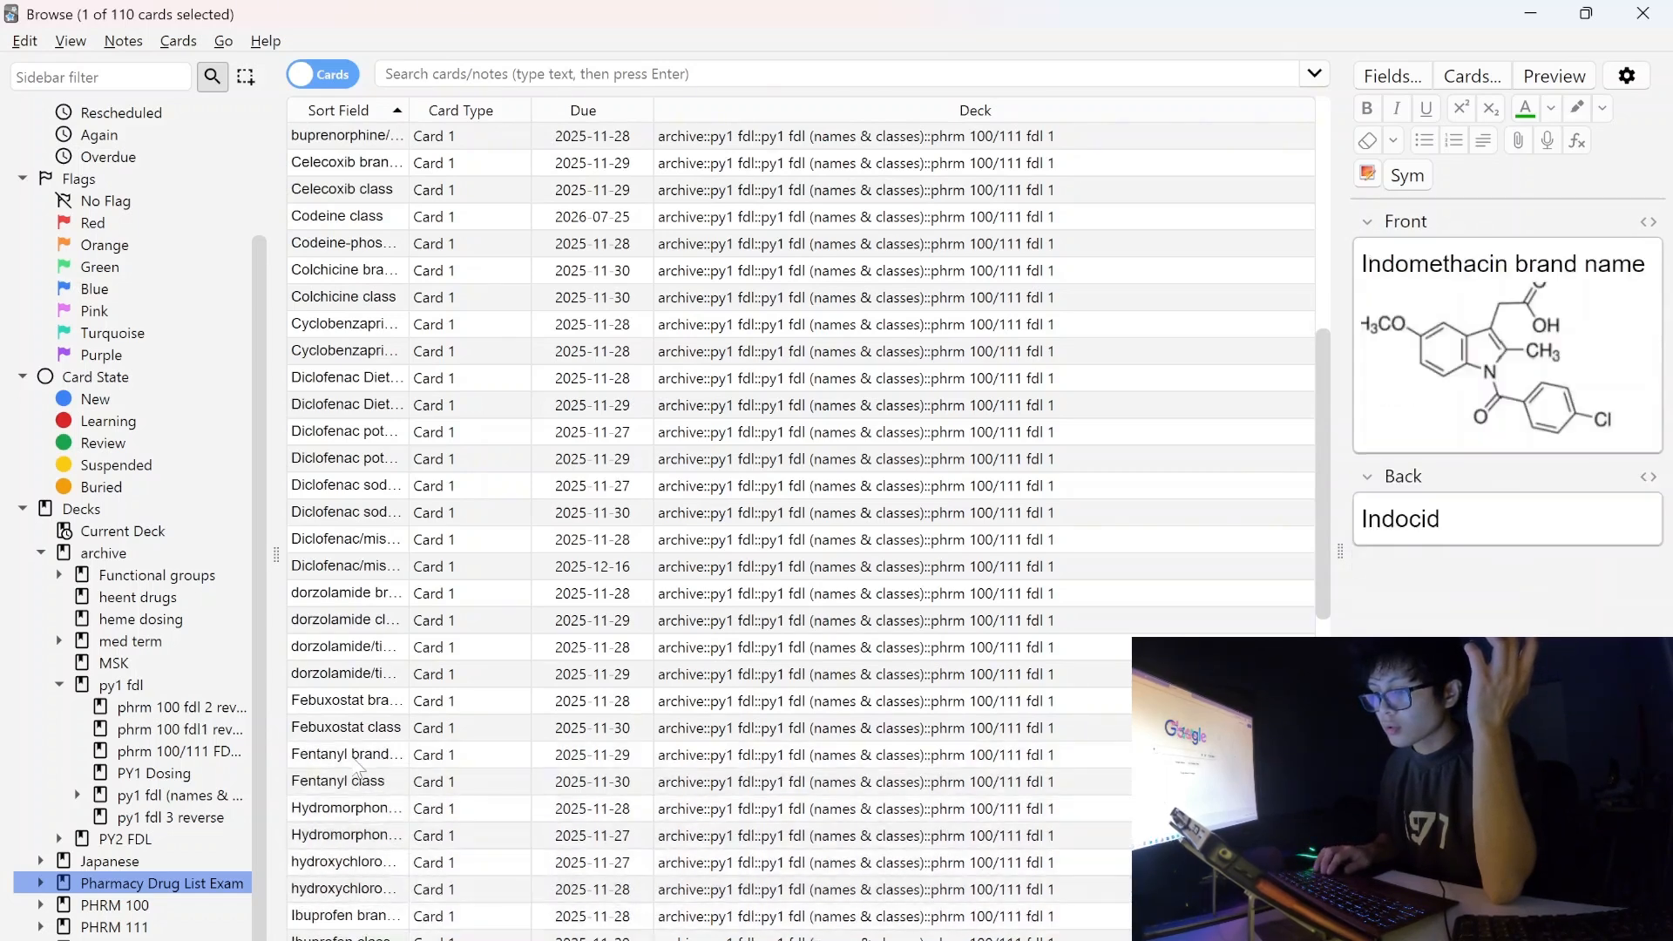
key("Down")
key("Down")
key("Down")
key("Down")
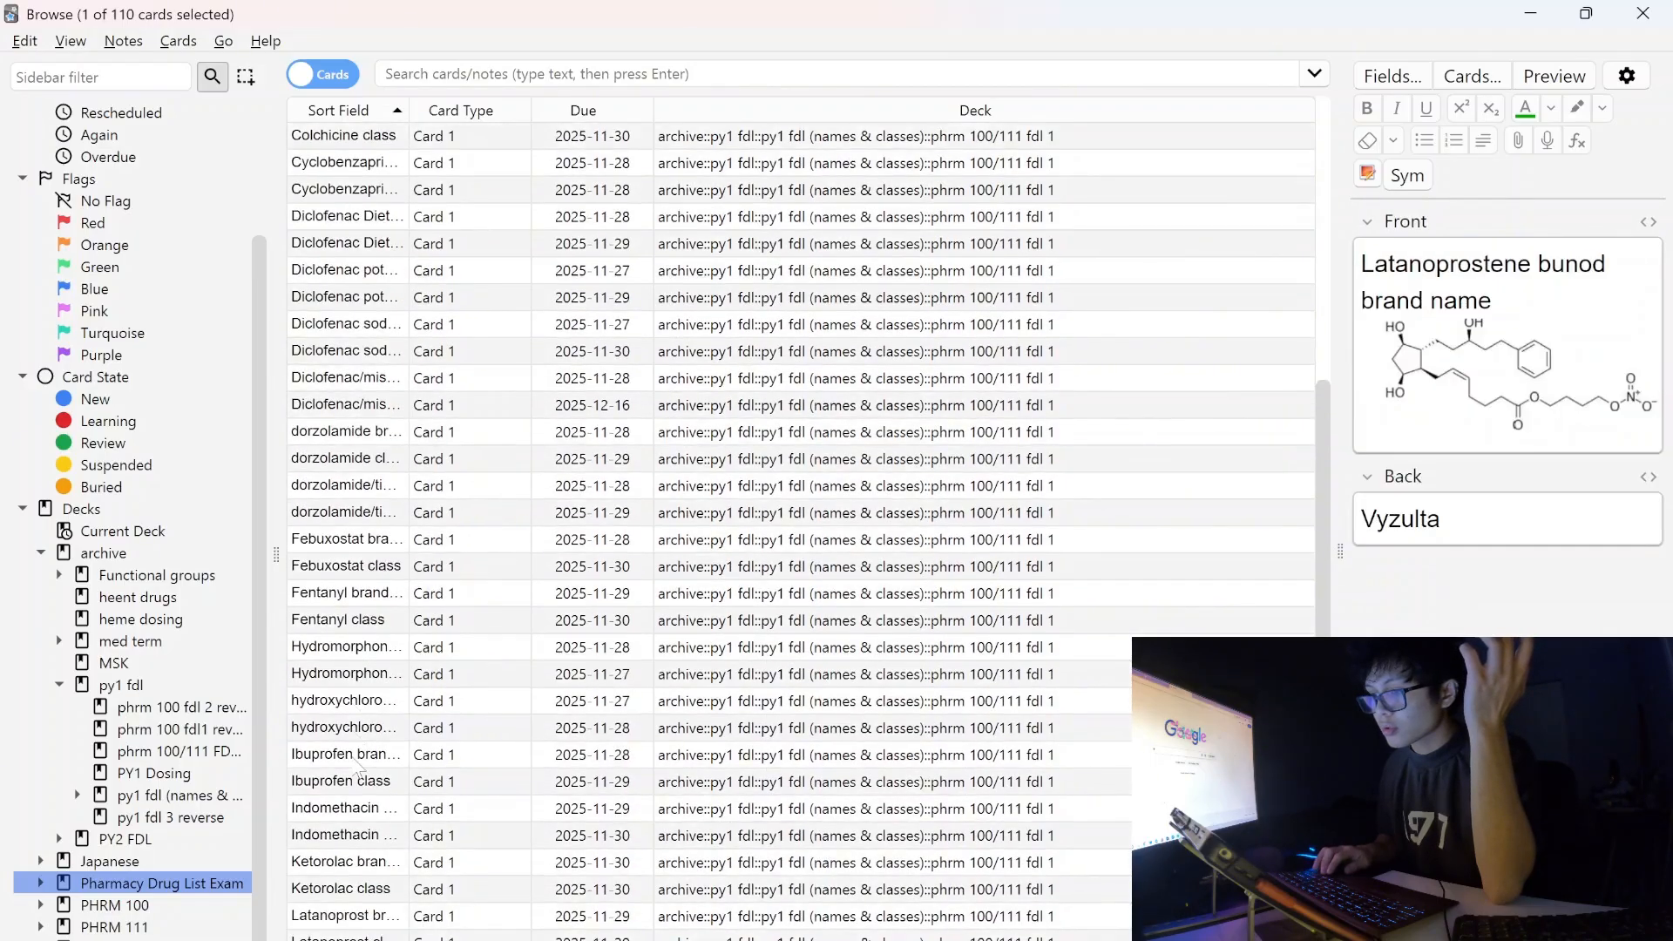
Go back to the Latanoprost brand name card, then bring up the Latanoprost/Timolol brand name card.
key("Up")
key("Up")
key("Up")
key("Up")
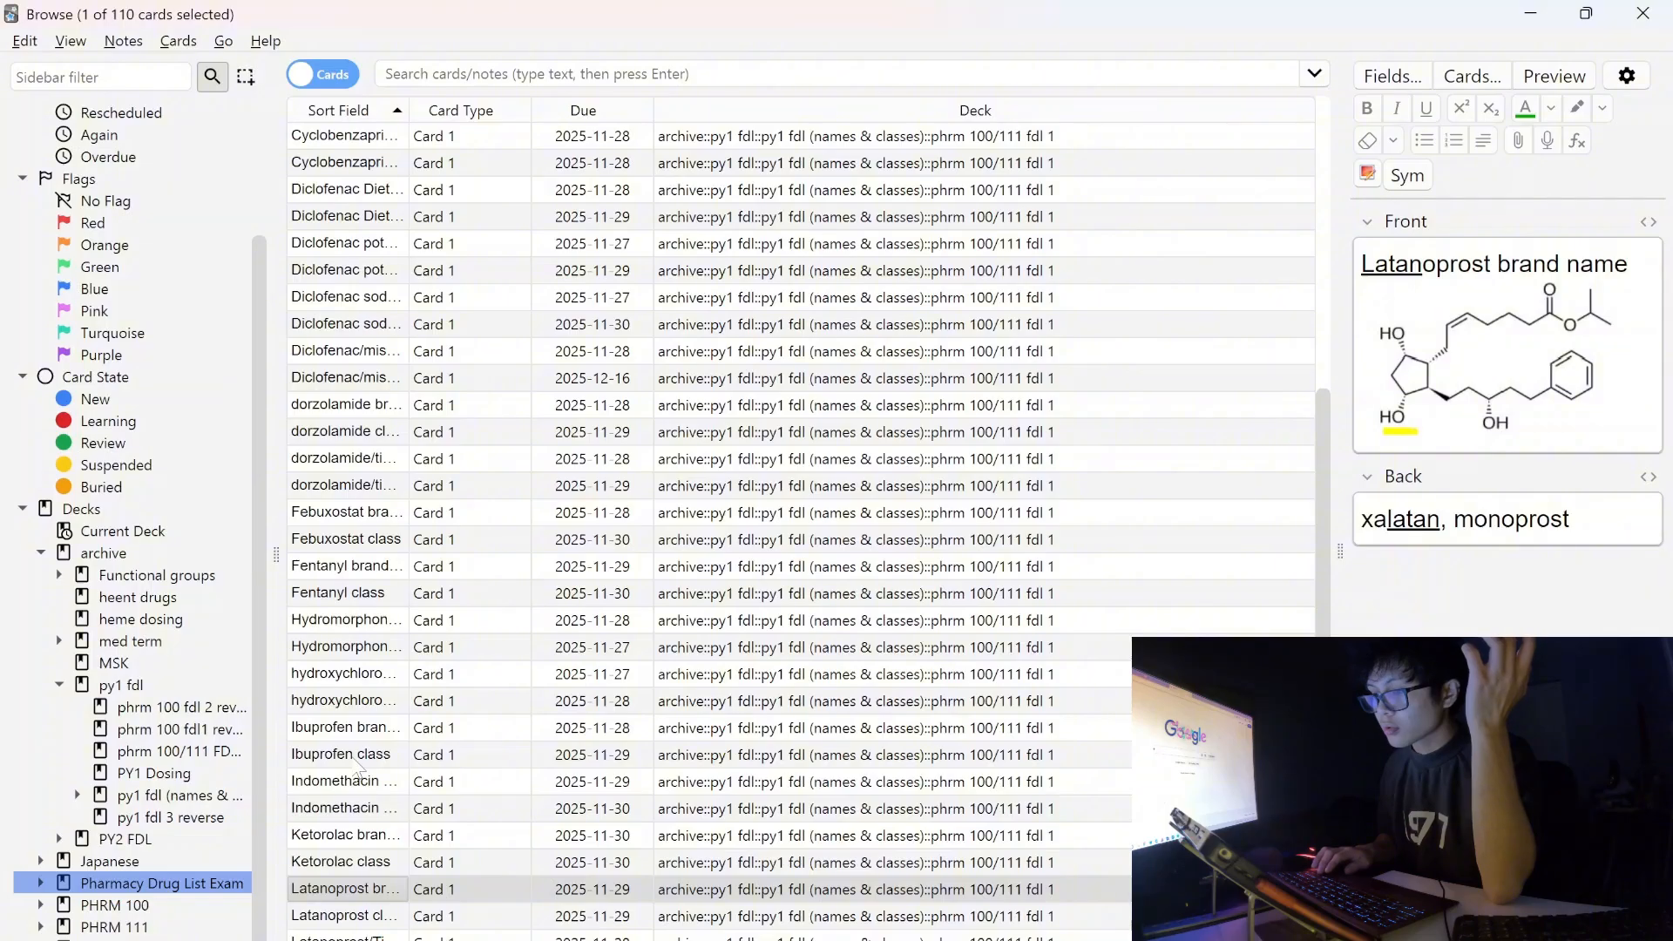
key("Down")
key("Down")
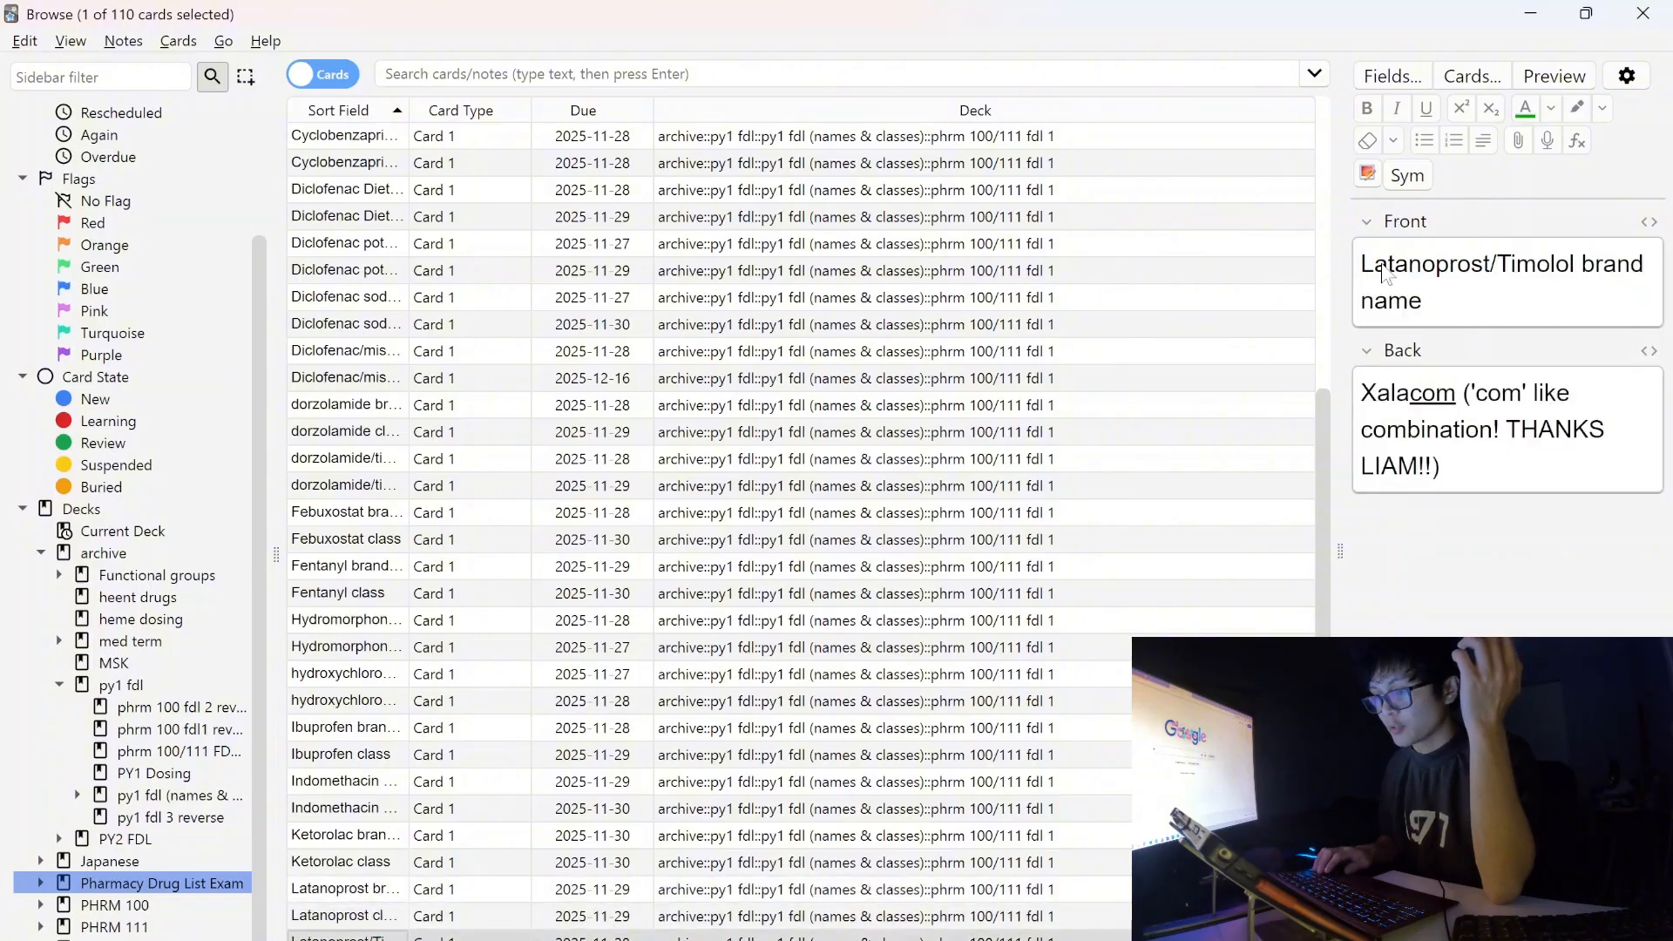
Highlight the drug combination "Latanoprost/Timolol" on the front of its brand name card to point it out.
left_click(1380, 271)
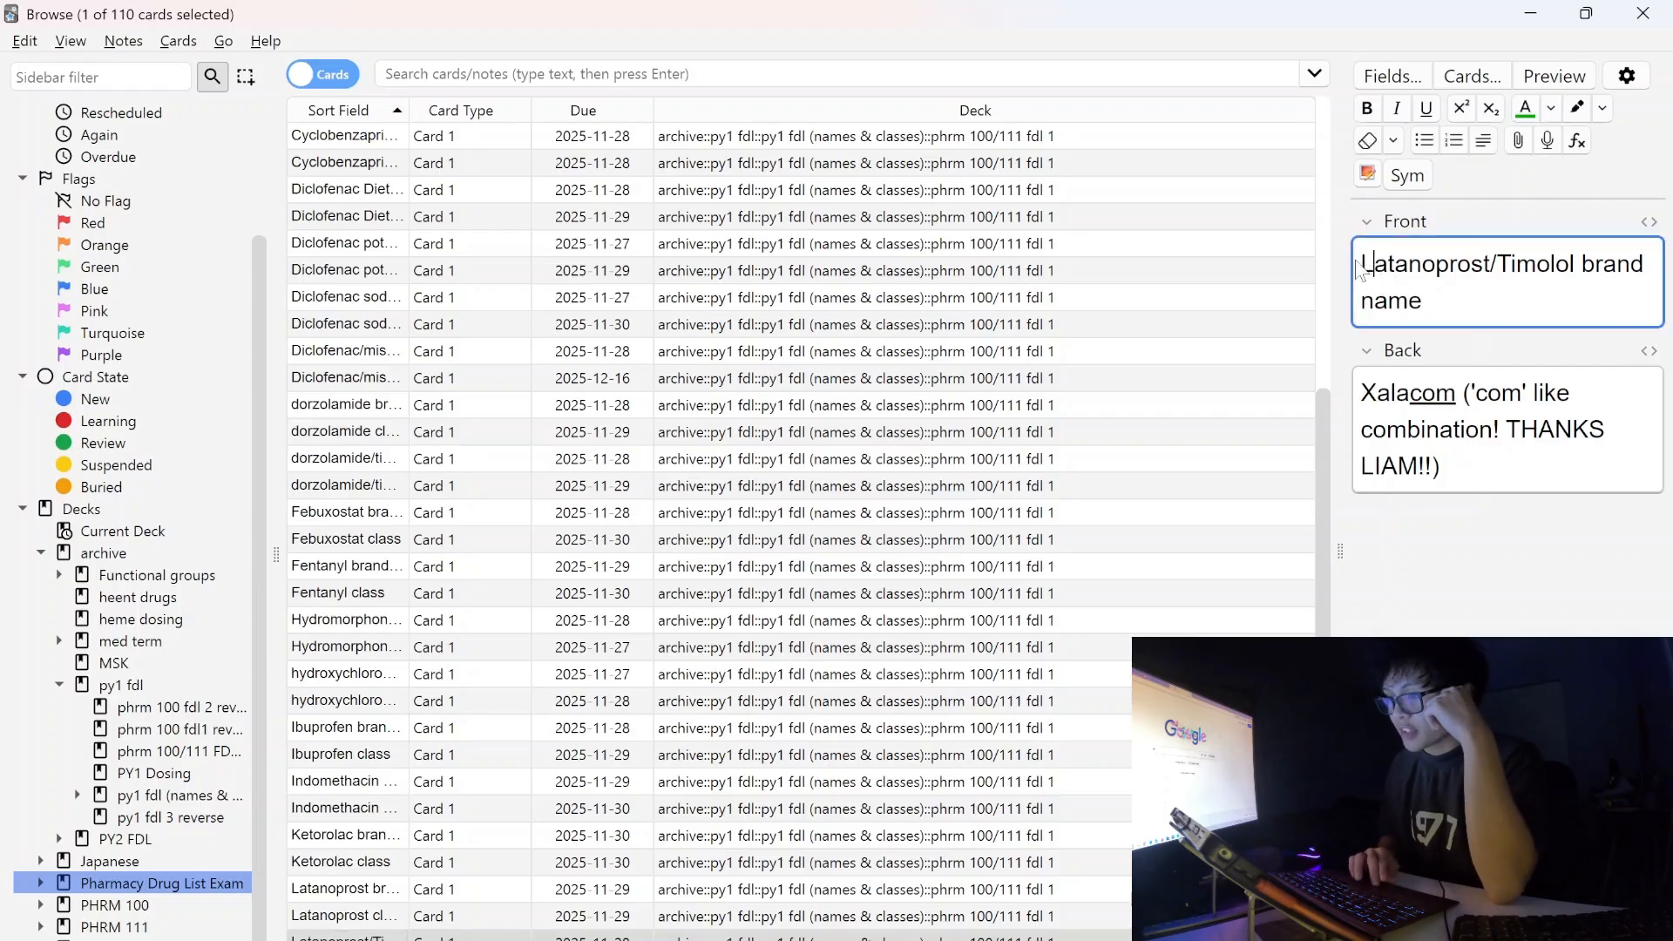
left_click(1357, 265)
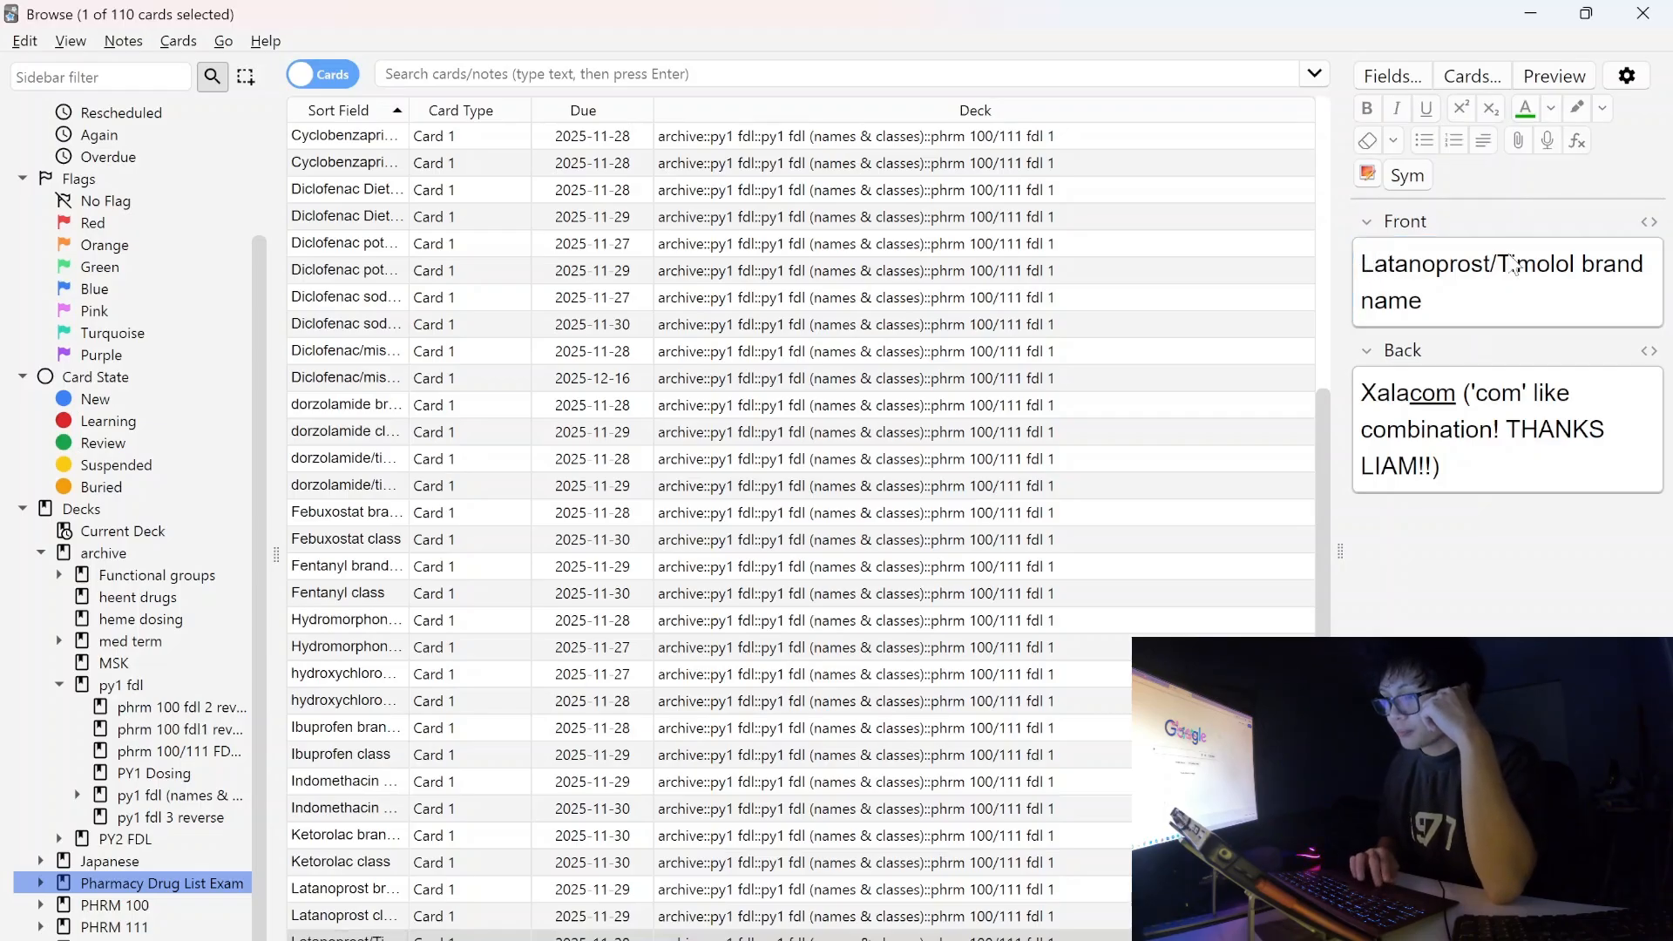
left_click(1484, 300)
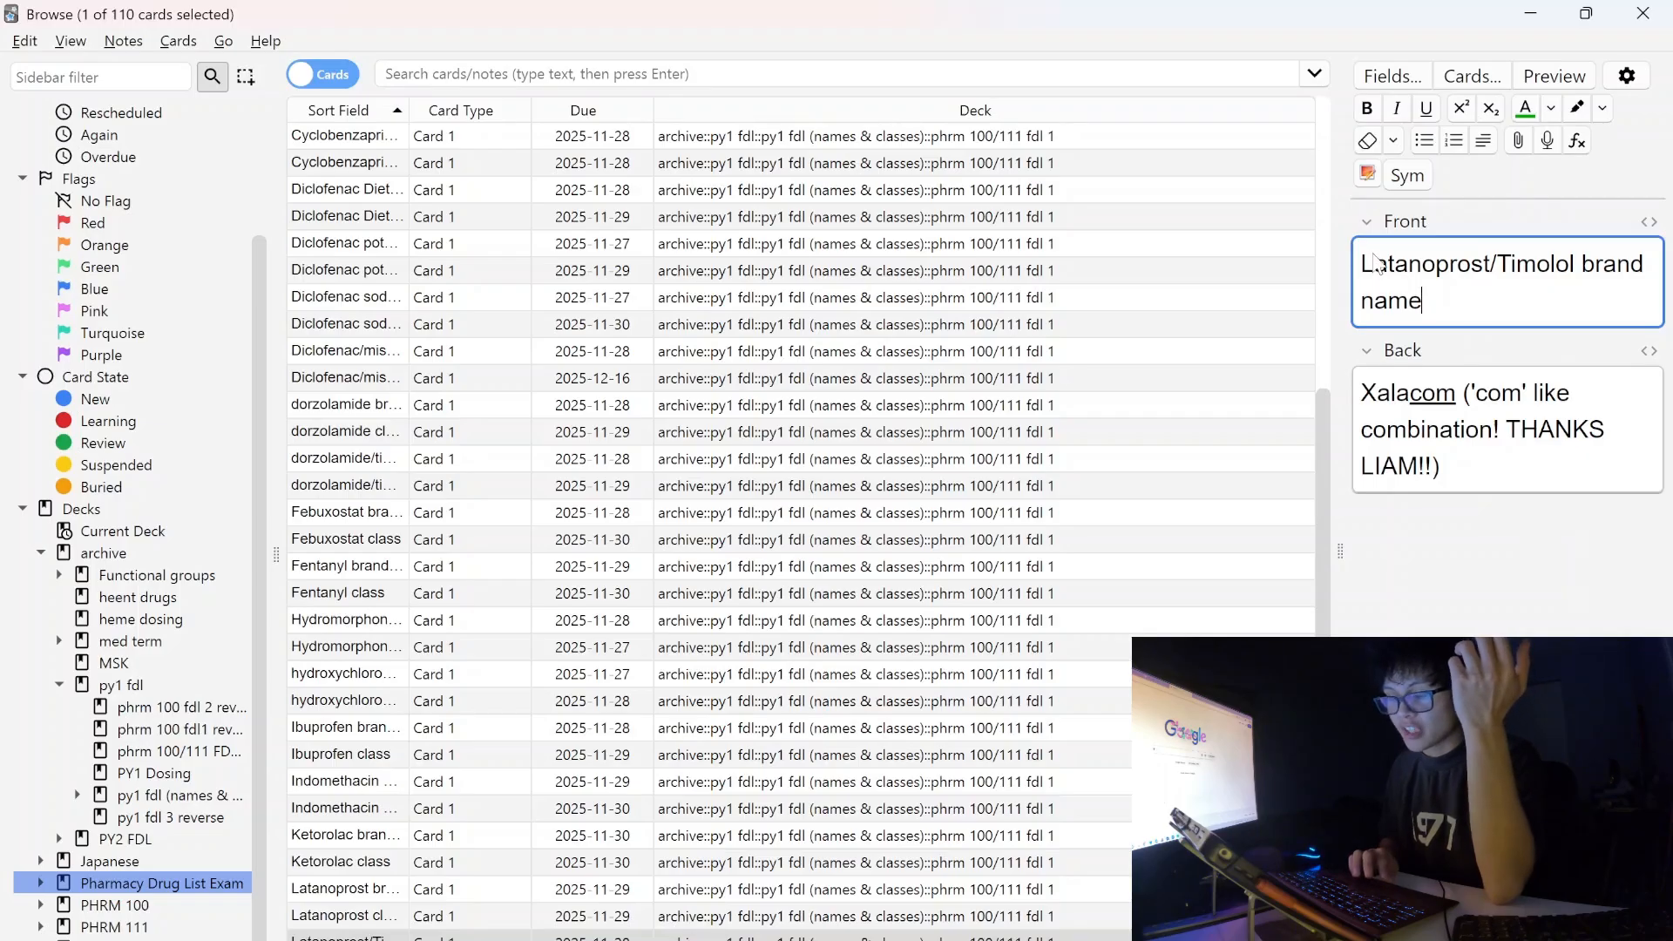
left_click_drag(1365, 269, 1584, 283)
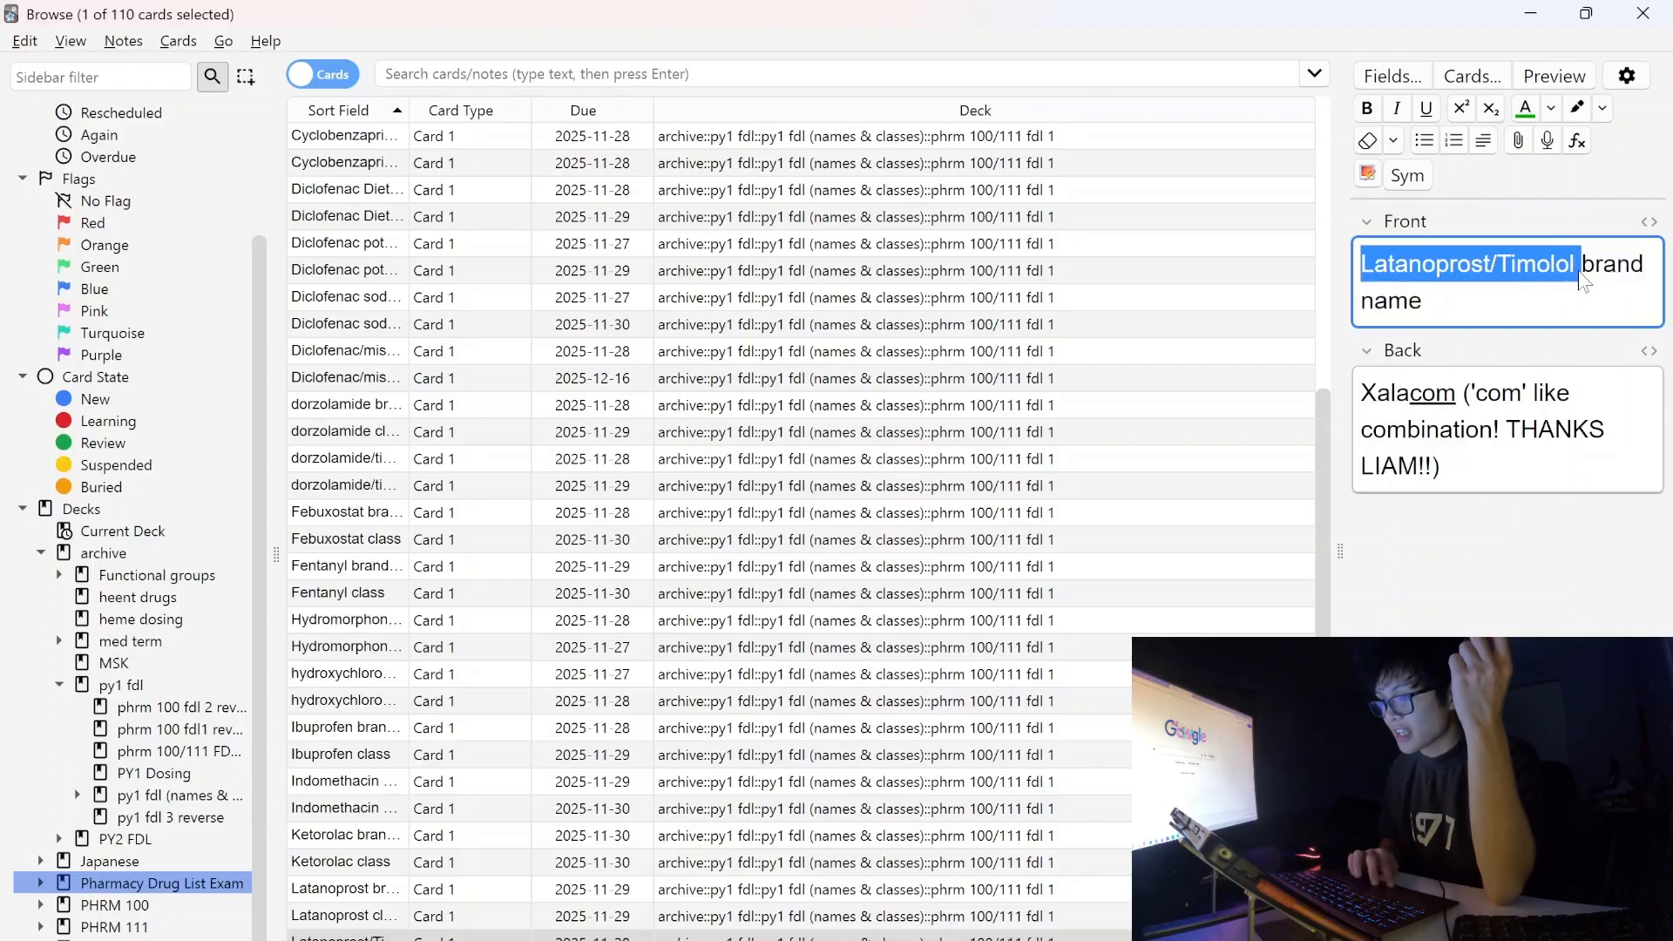
left_click(1365, 268)
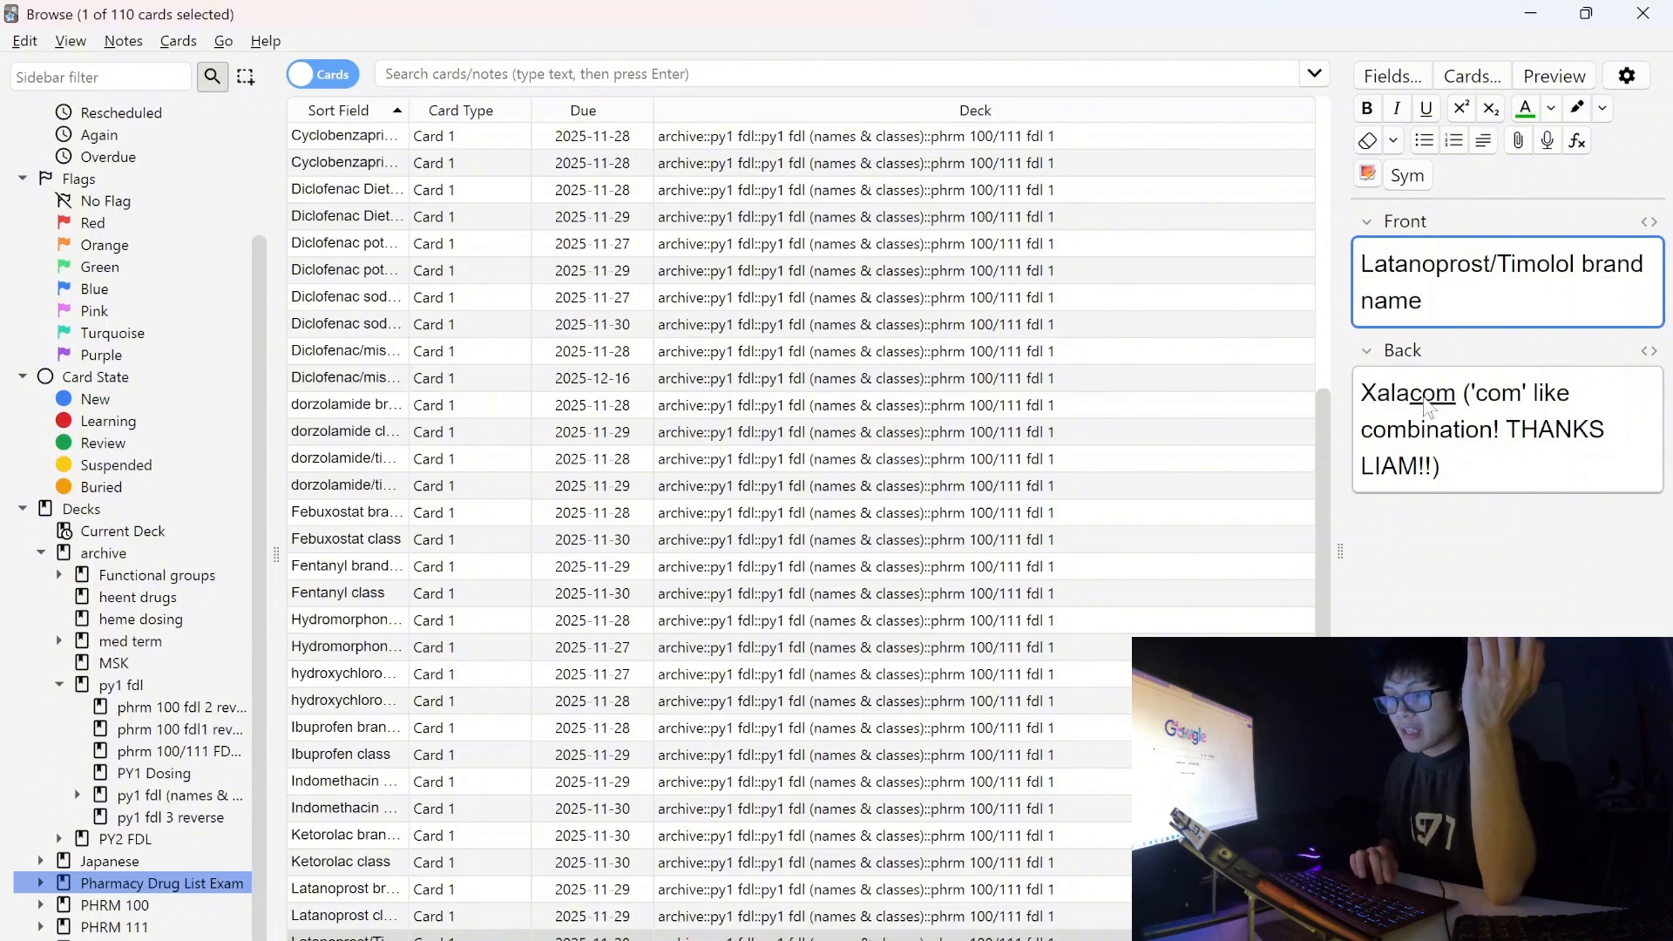
Point out the underlined "com" cue and its "combination" mnemonic on the card's back, highlighting the brand name Xalacom.
left_click_drag(1424, 402, 1474, 413)
left_click(1465, 433)
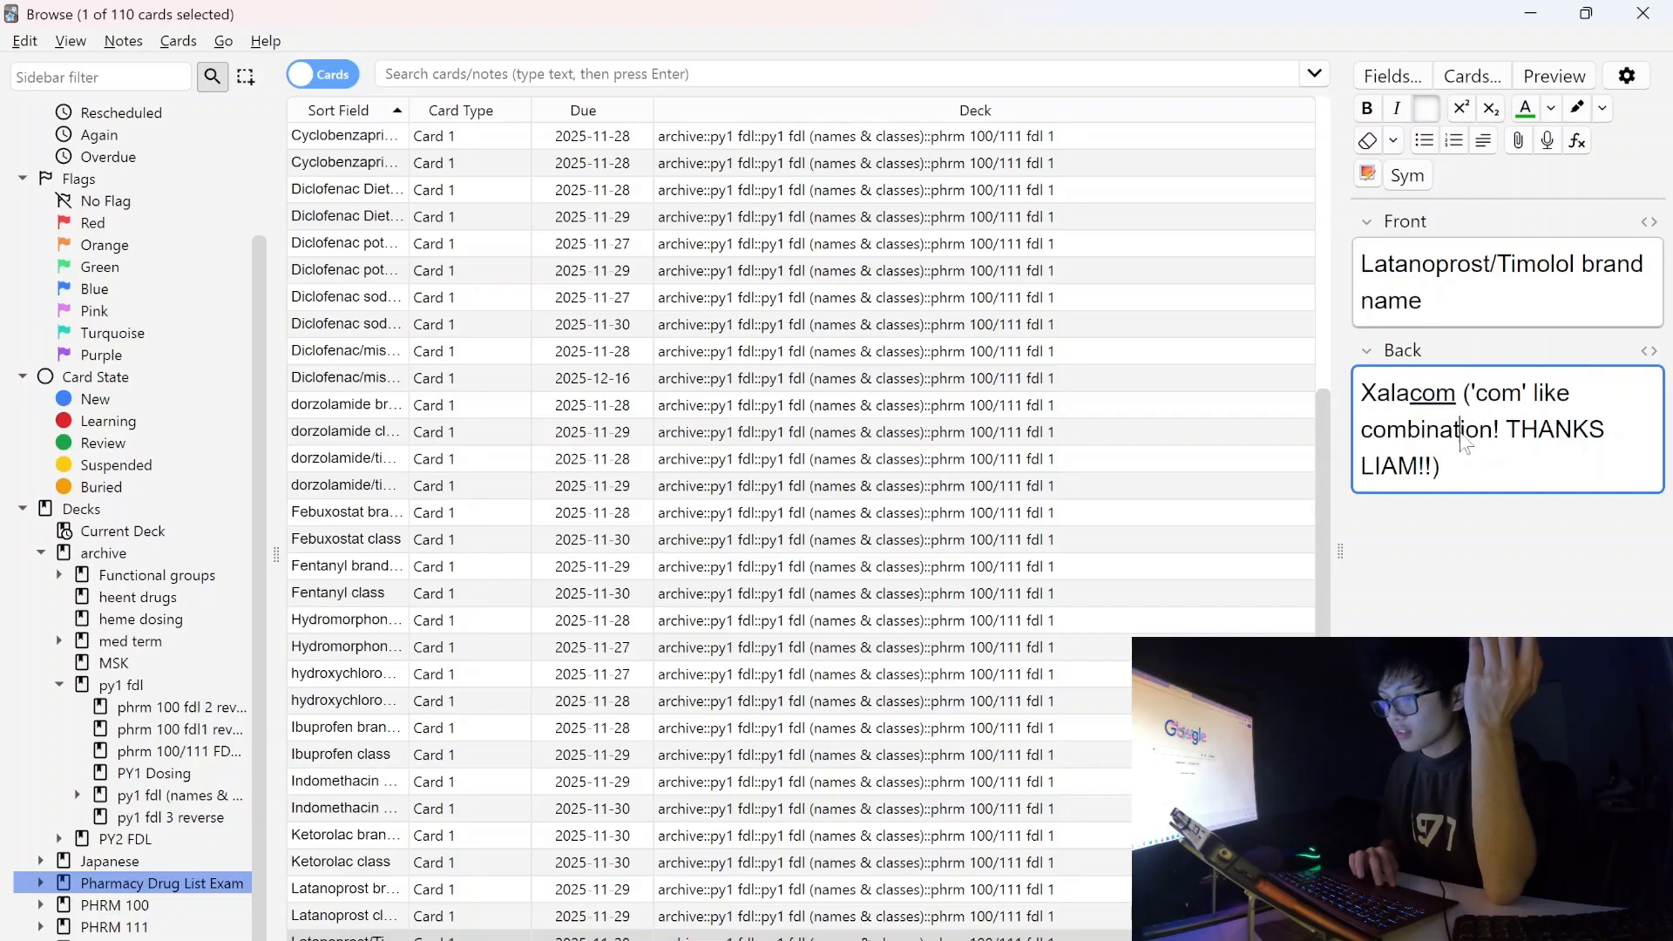
left_click(1504, 427)
mouse_move(1508, 435)
left_mouse_down()
mouse_move(1467, 467)
mouse_move(1495, 440)
left_mouse_up()
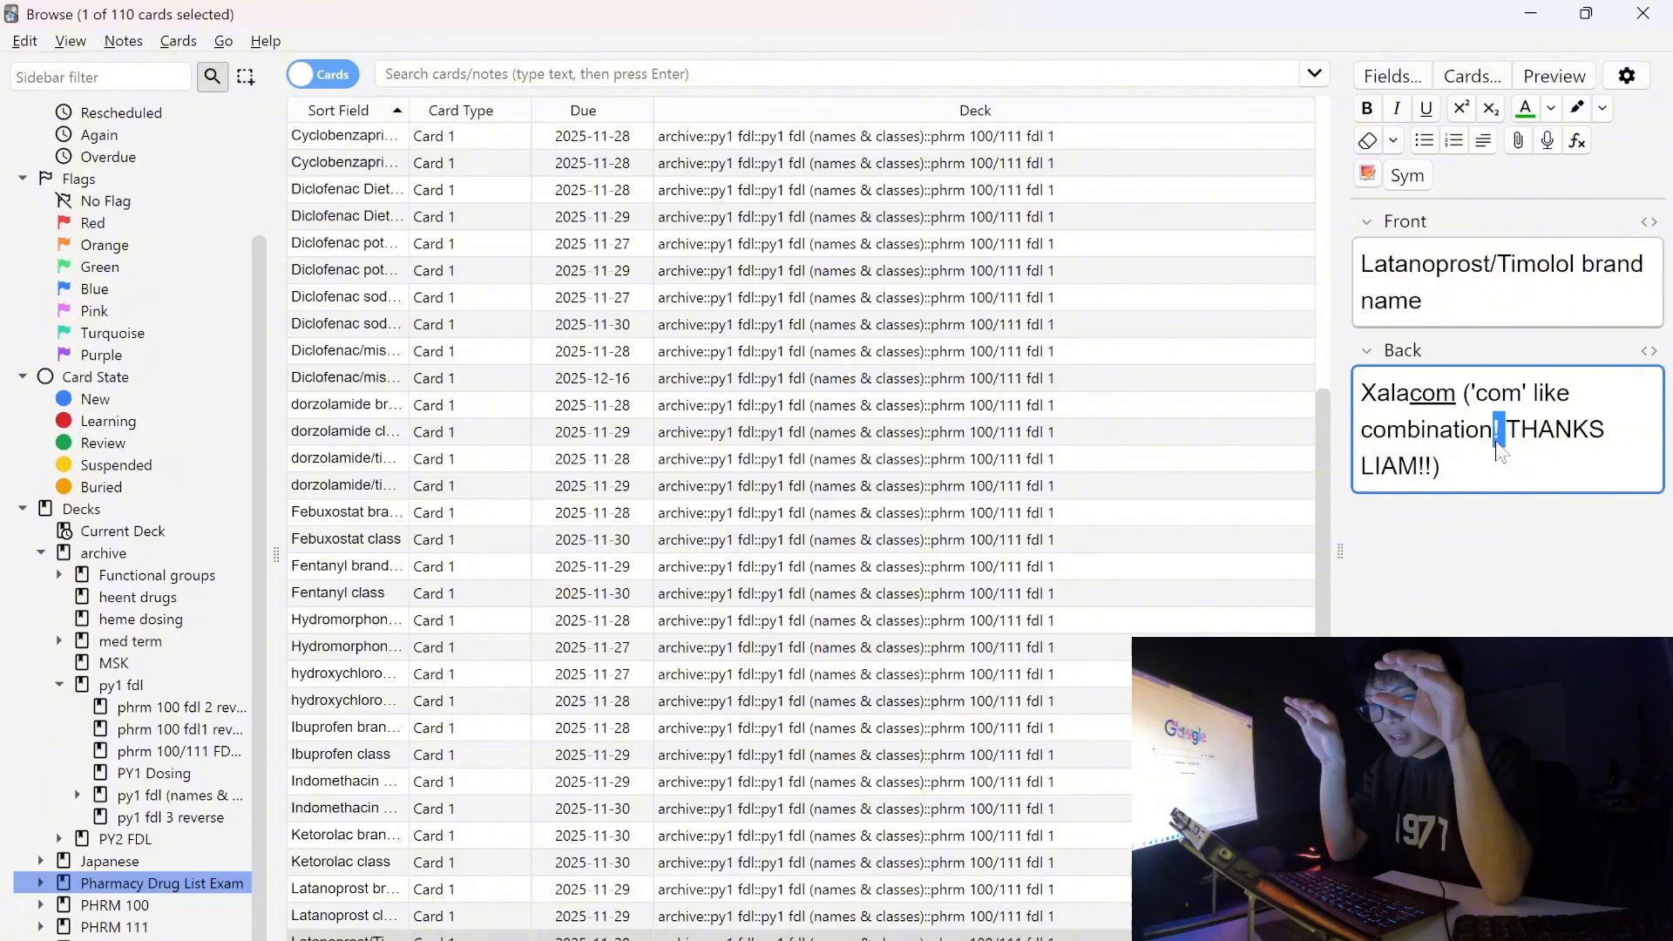
left_click(1499, 450)
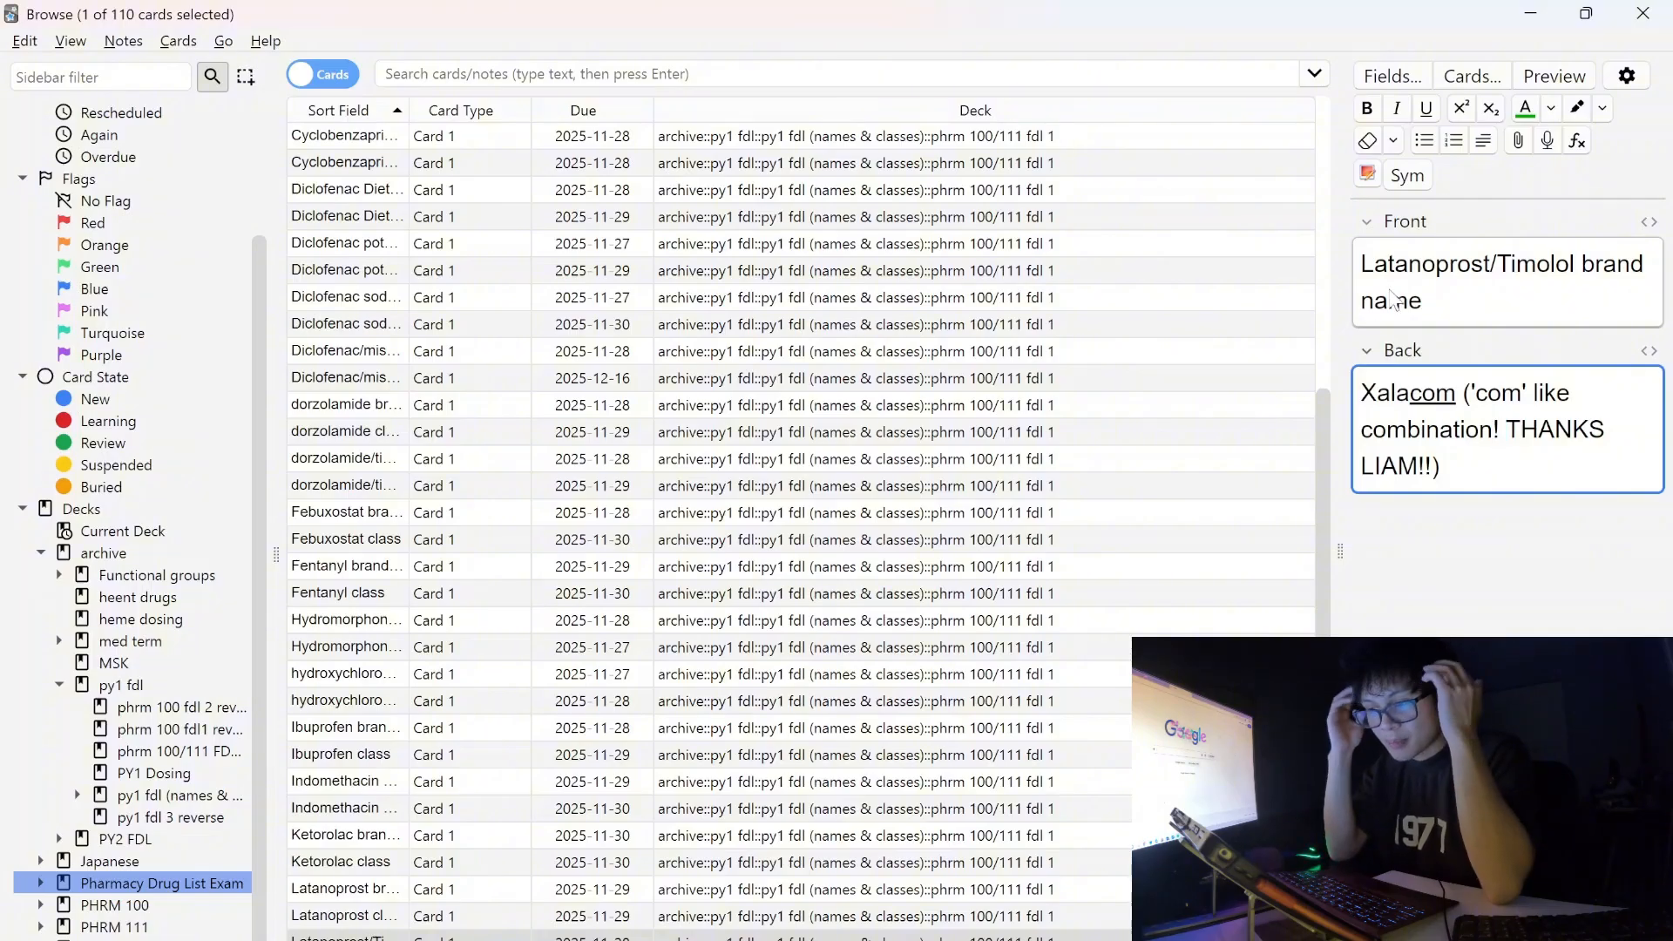
left_click_drag(1363, 396, 1458, 416)
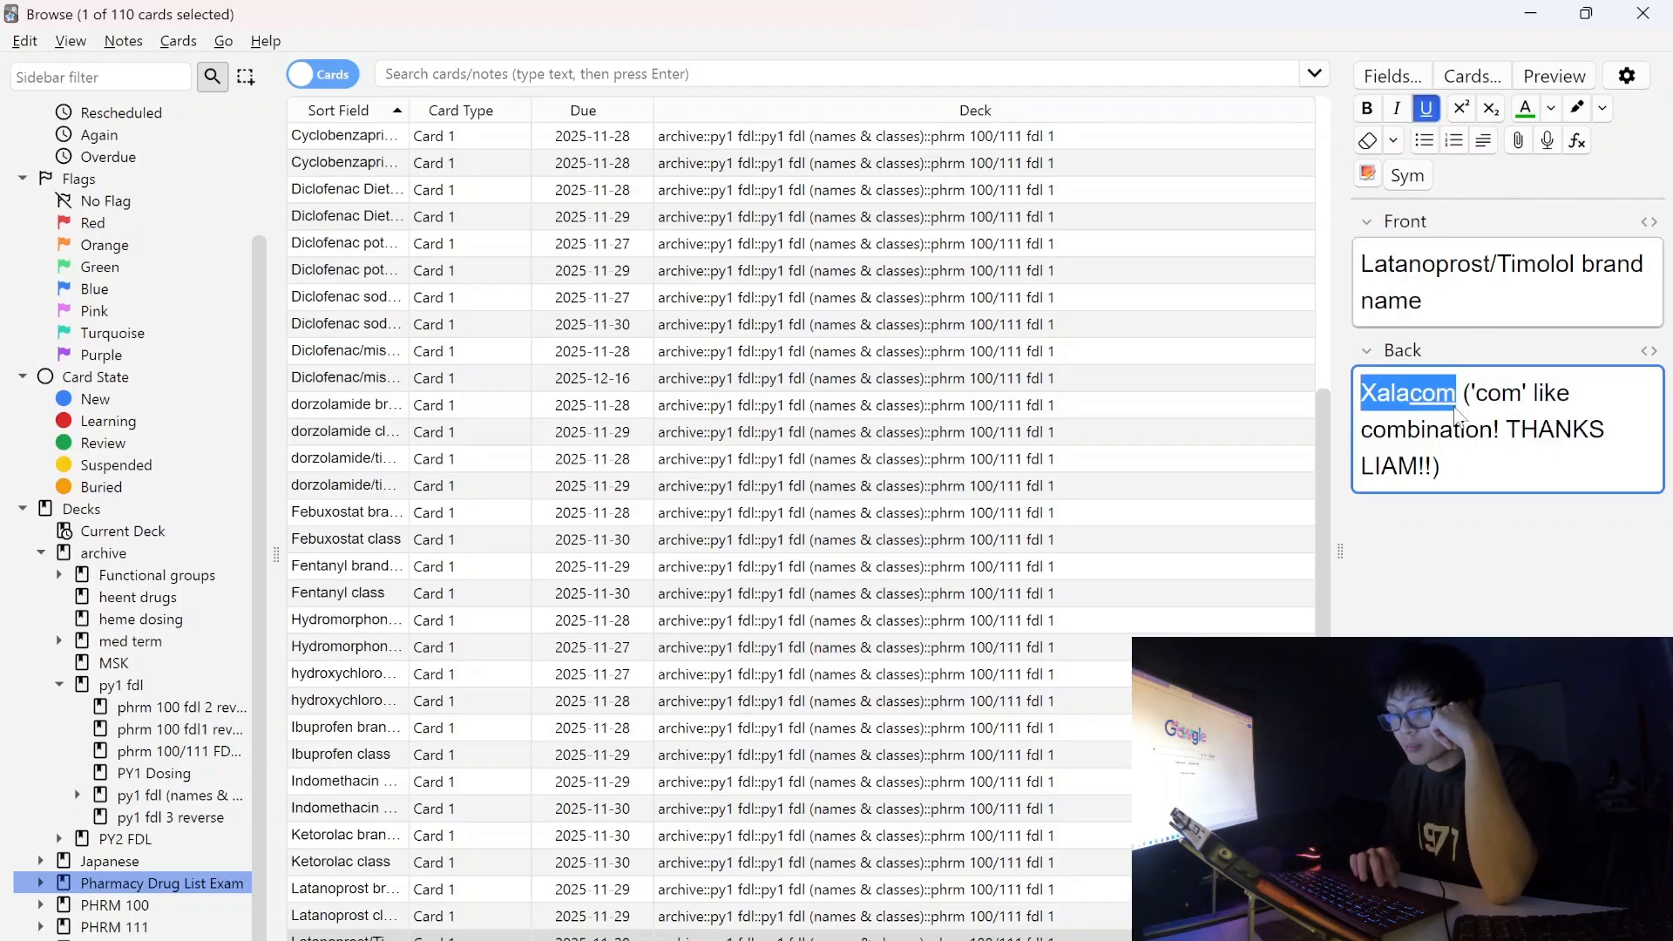
Compare the Latanoprost brand name and Latanoprost class cards, then return to the Latanoprost/Timolol brand name card.
left_click(529, 918)
left_click(543, 880)
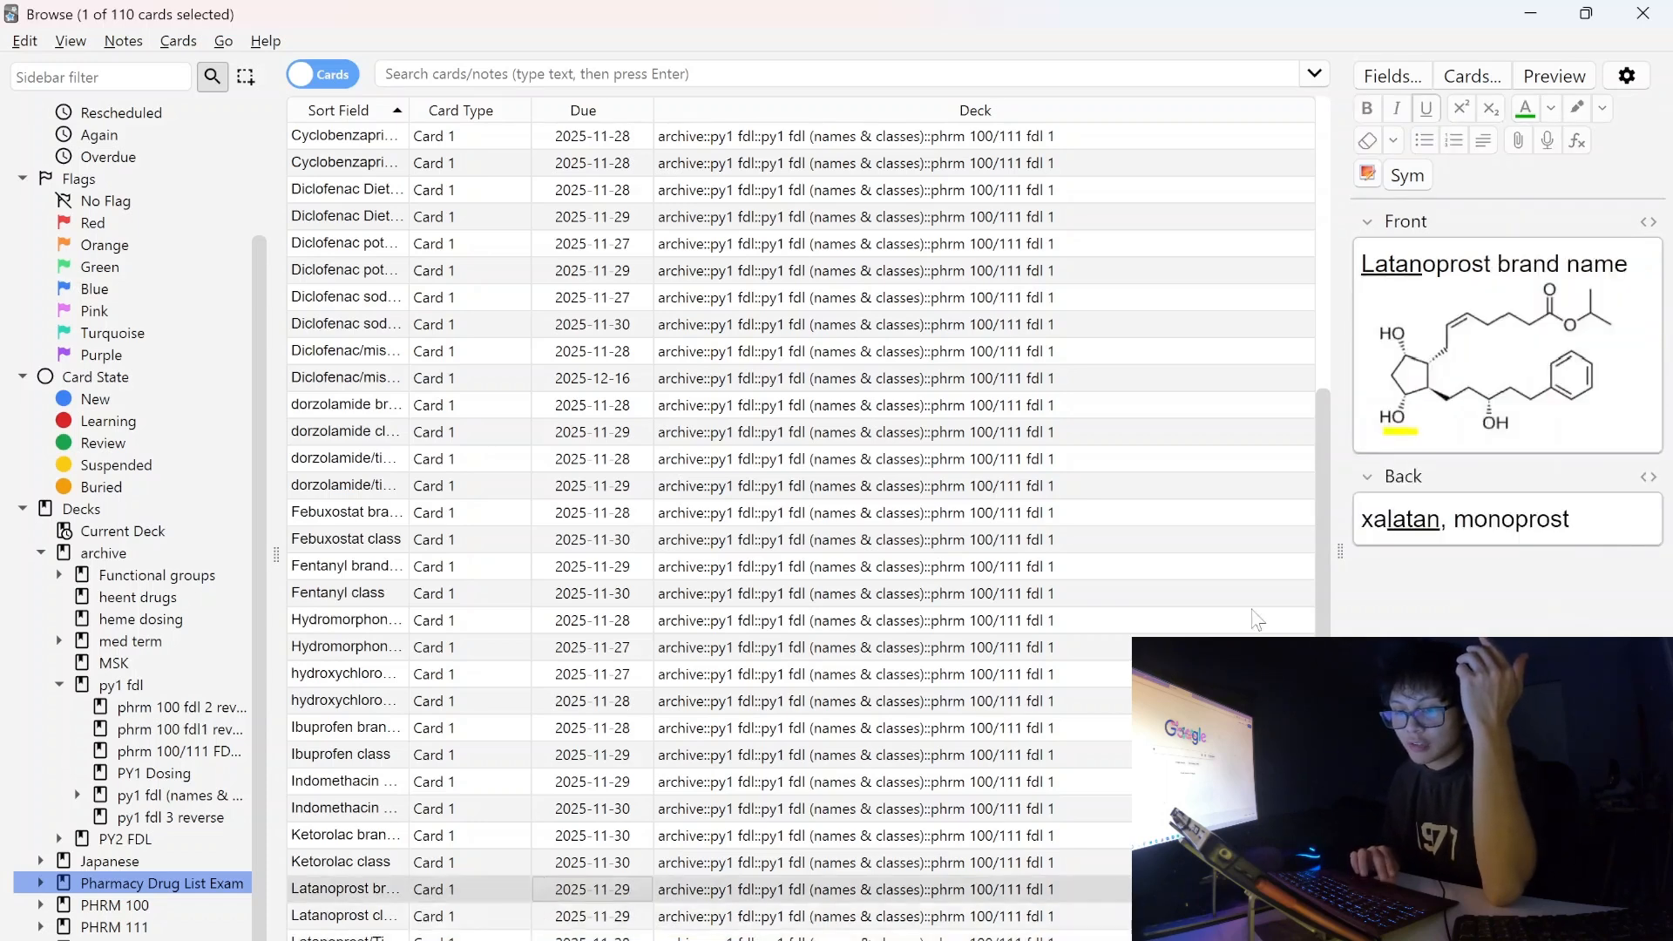
left_click(1473, 523)
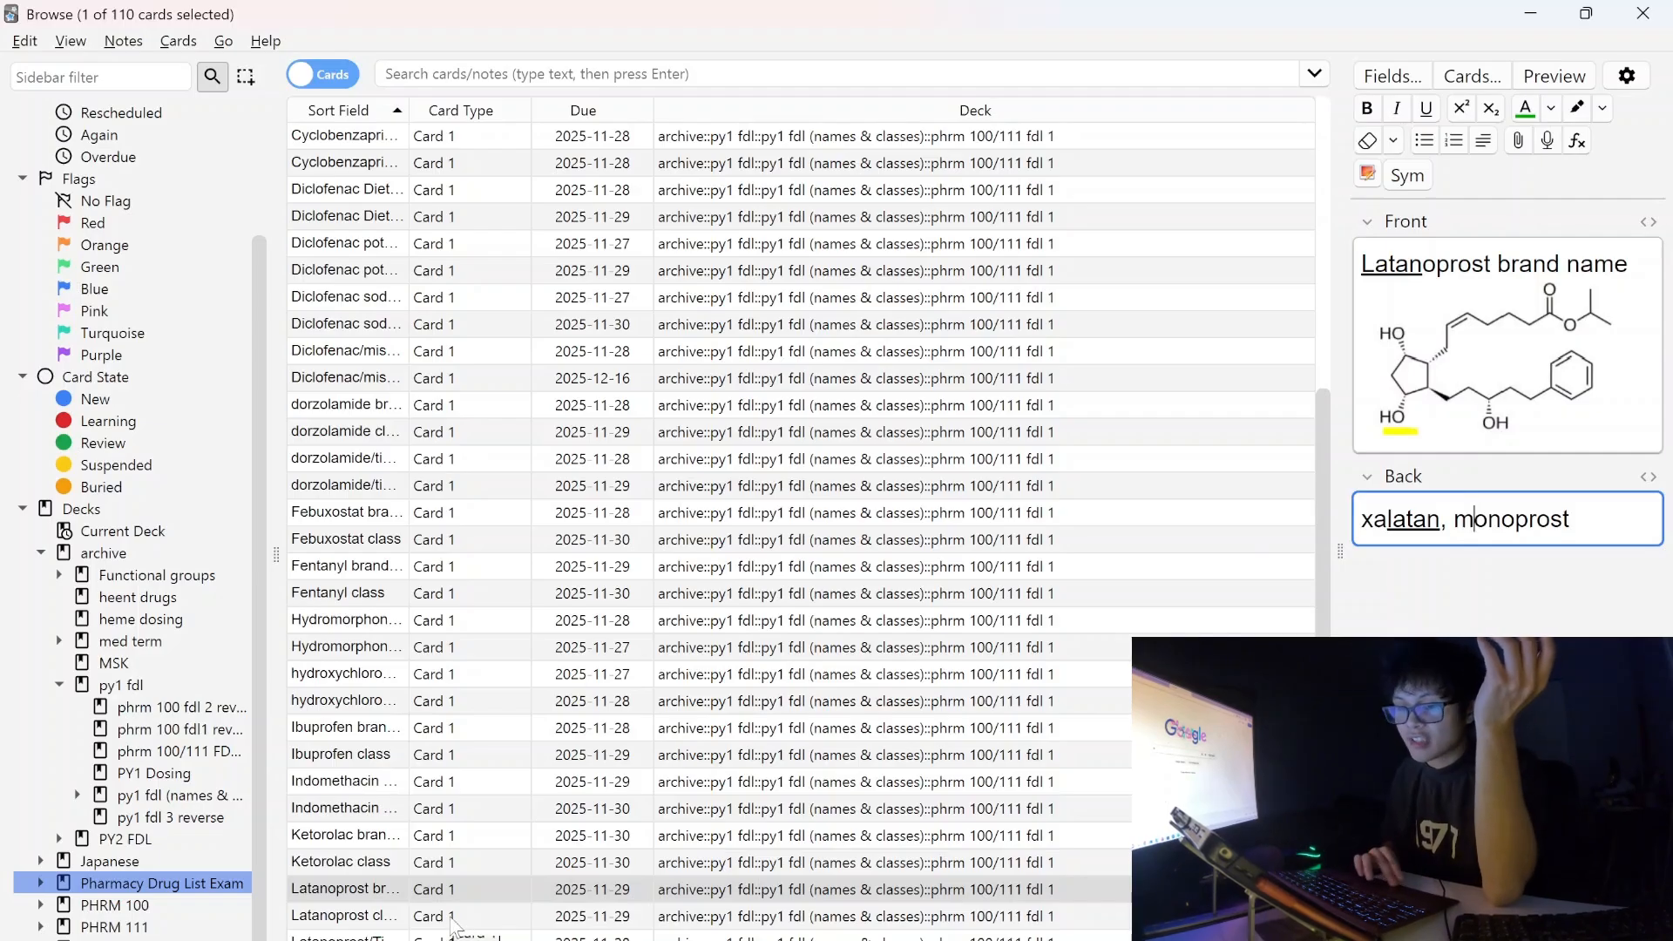
left_click(452, 919)
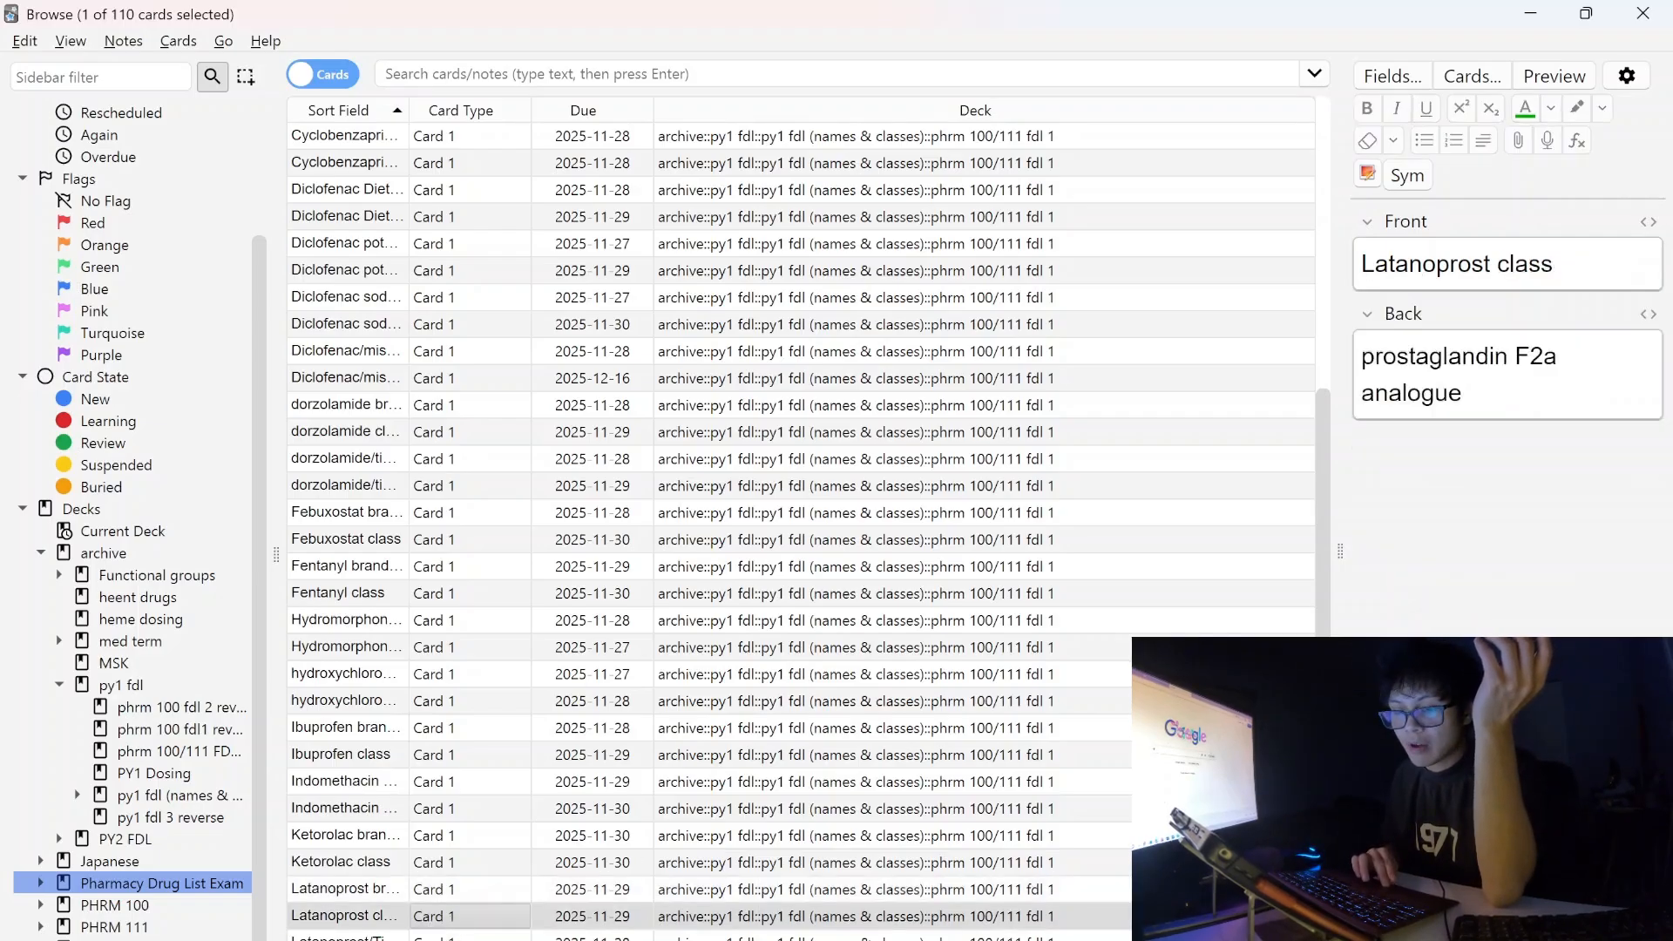
key("Down")
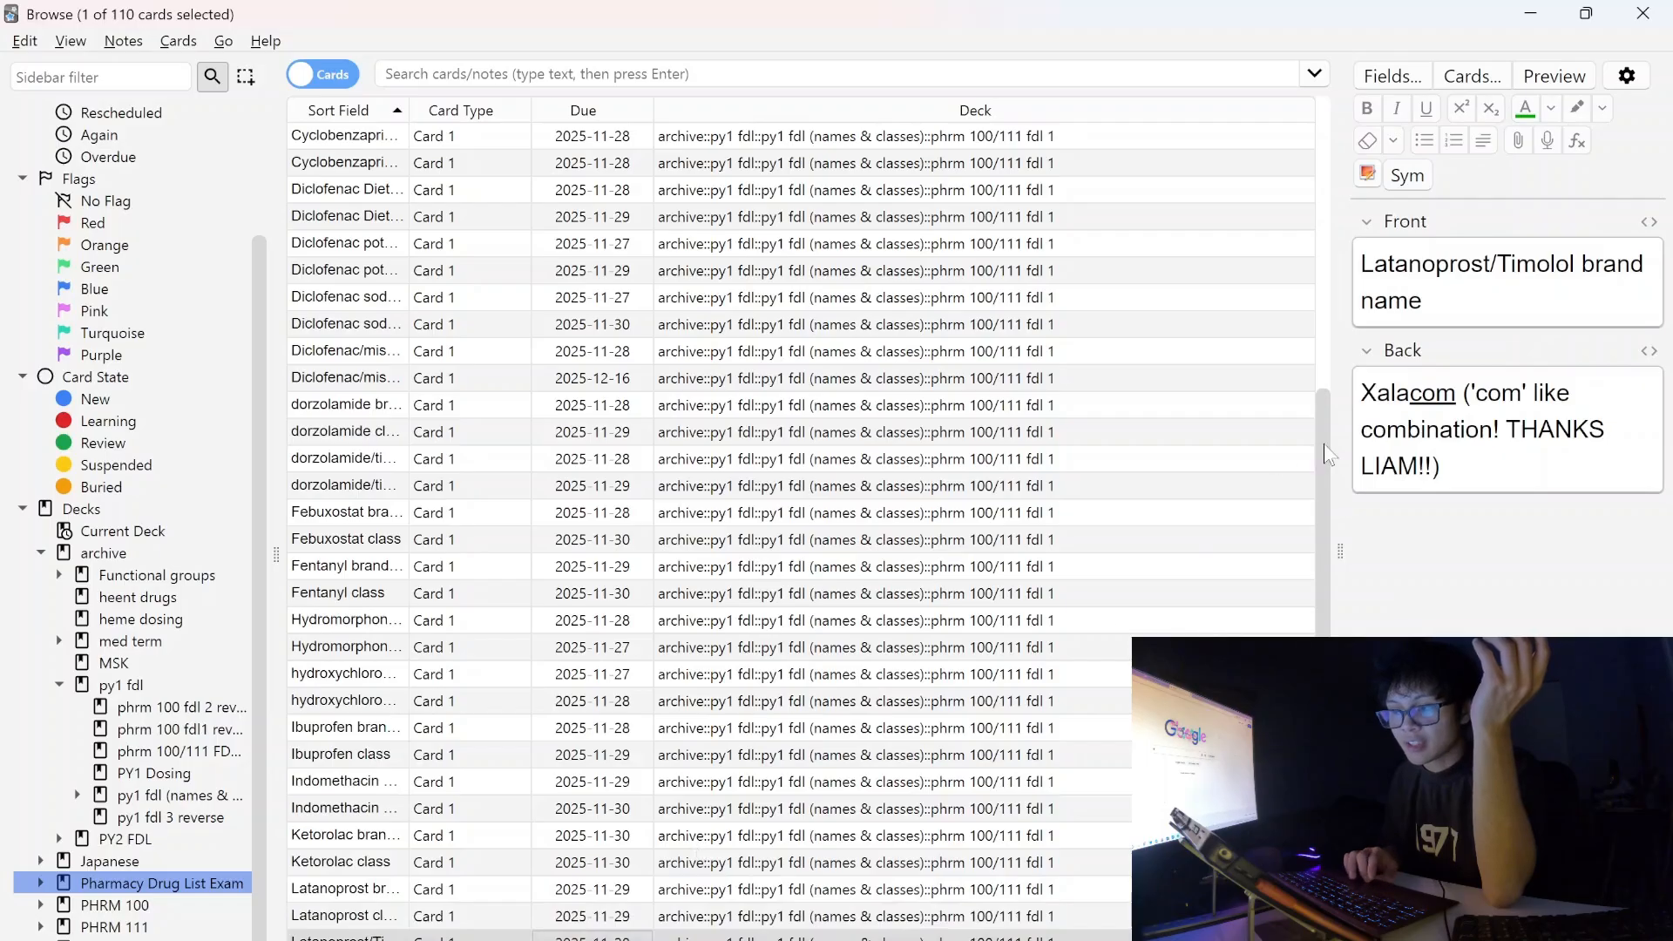
Highlight the underlined ending of Xalacom and relate it to the drug names on the card's front.
left_click(1403, 404)
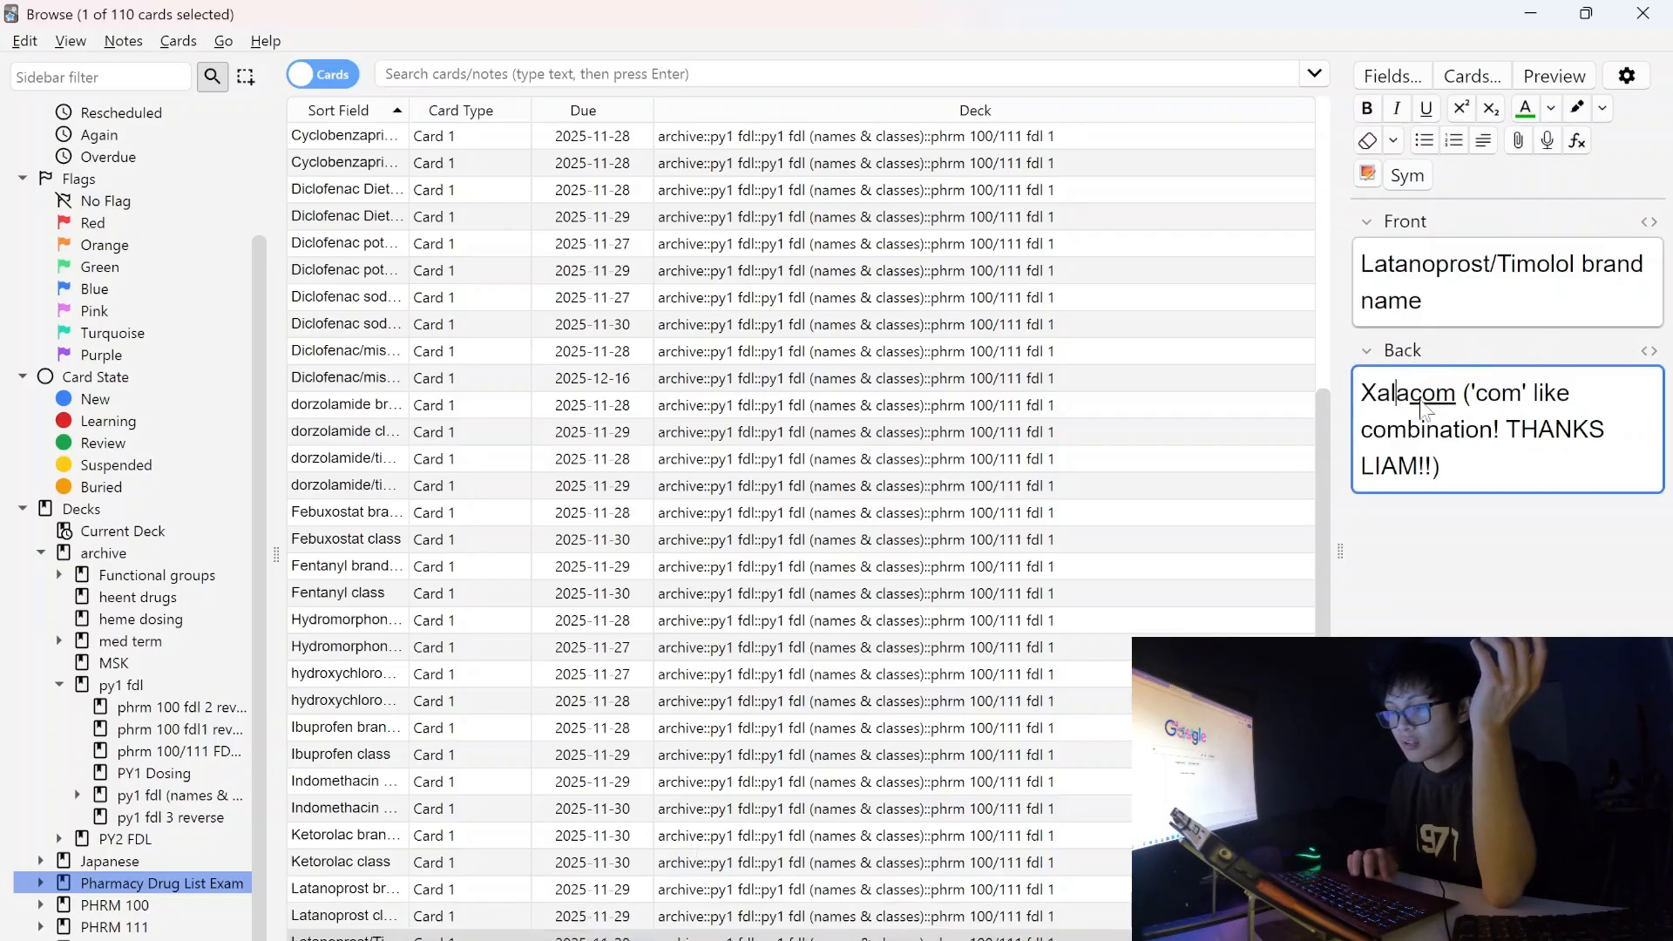
left_click_drag(1420, 399, 1455, 397)
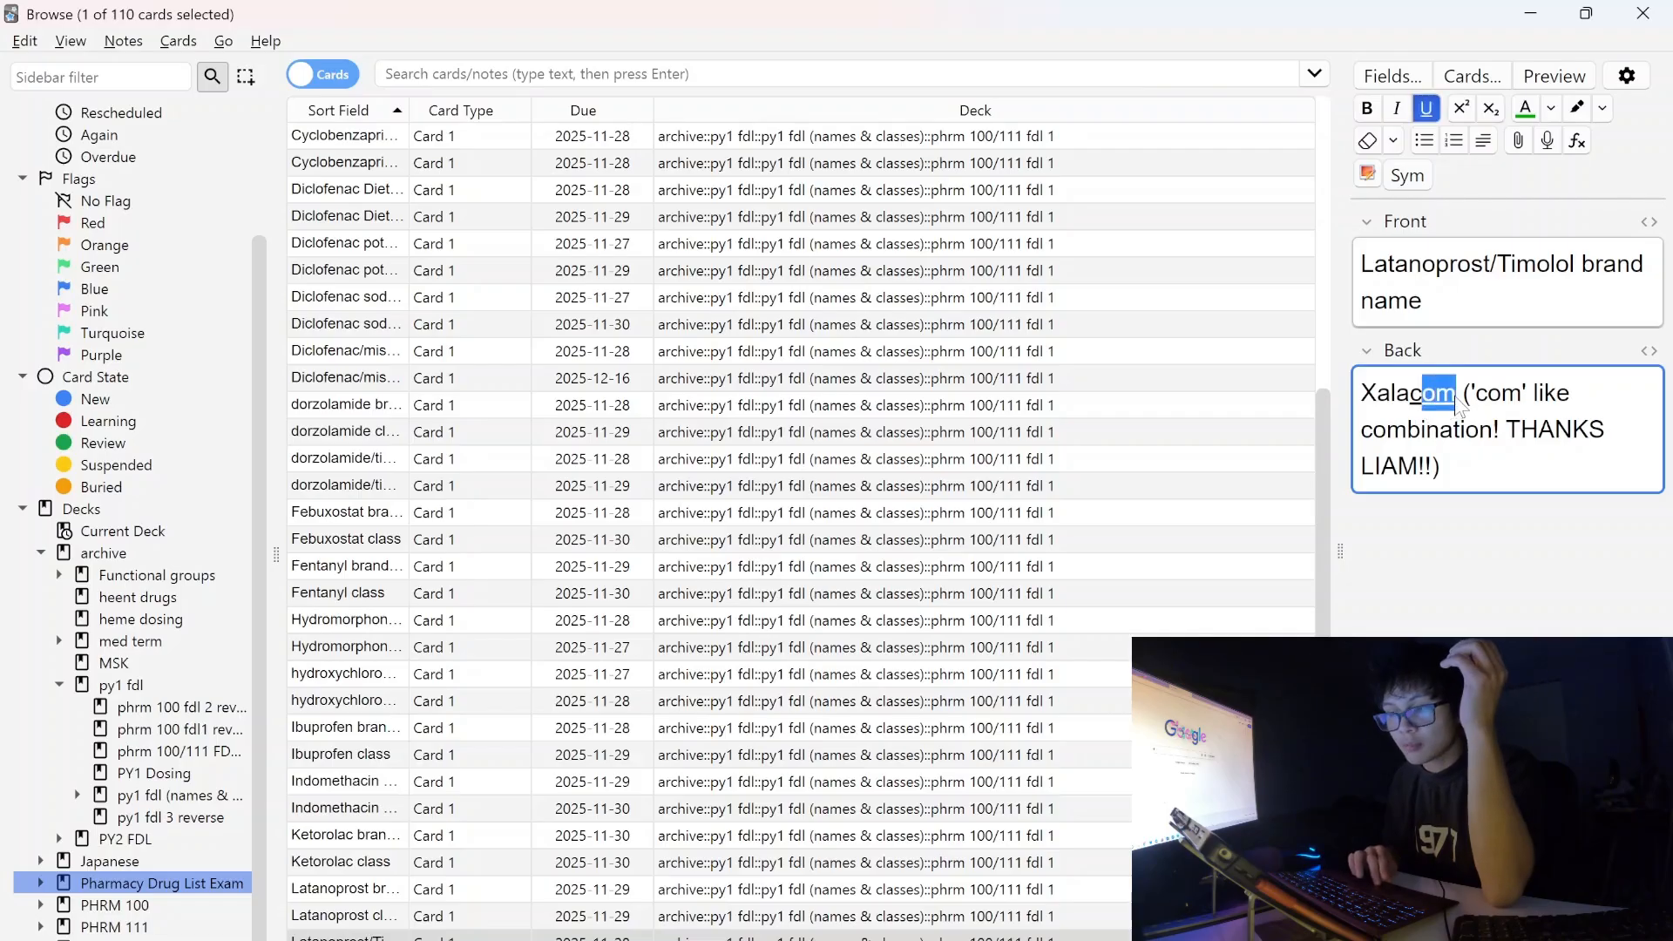
left_click(1455, 397)
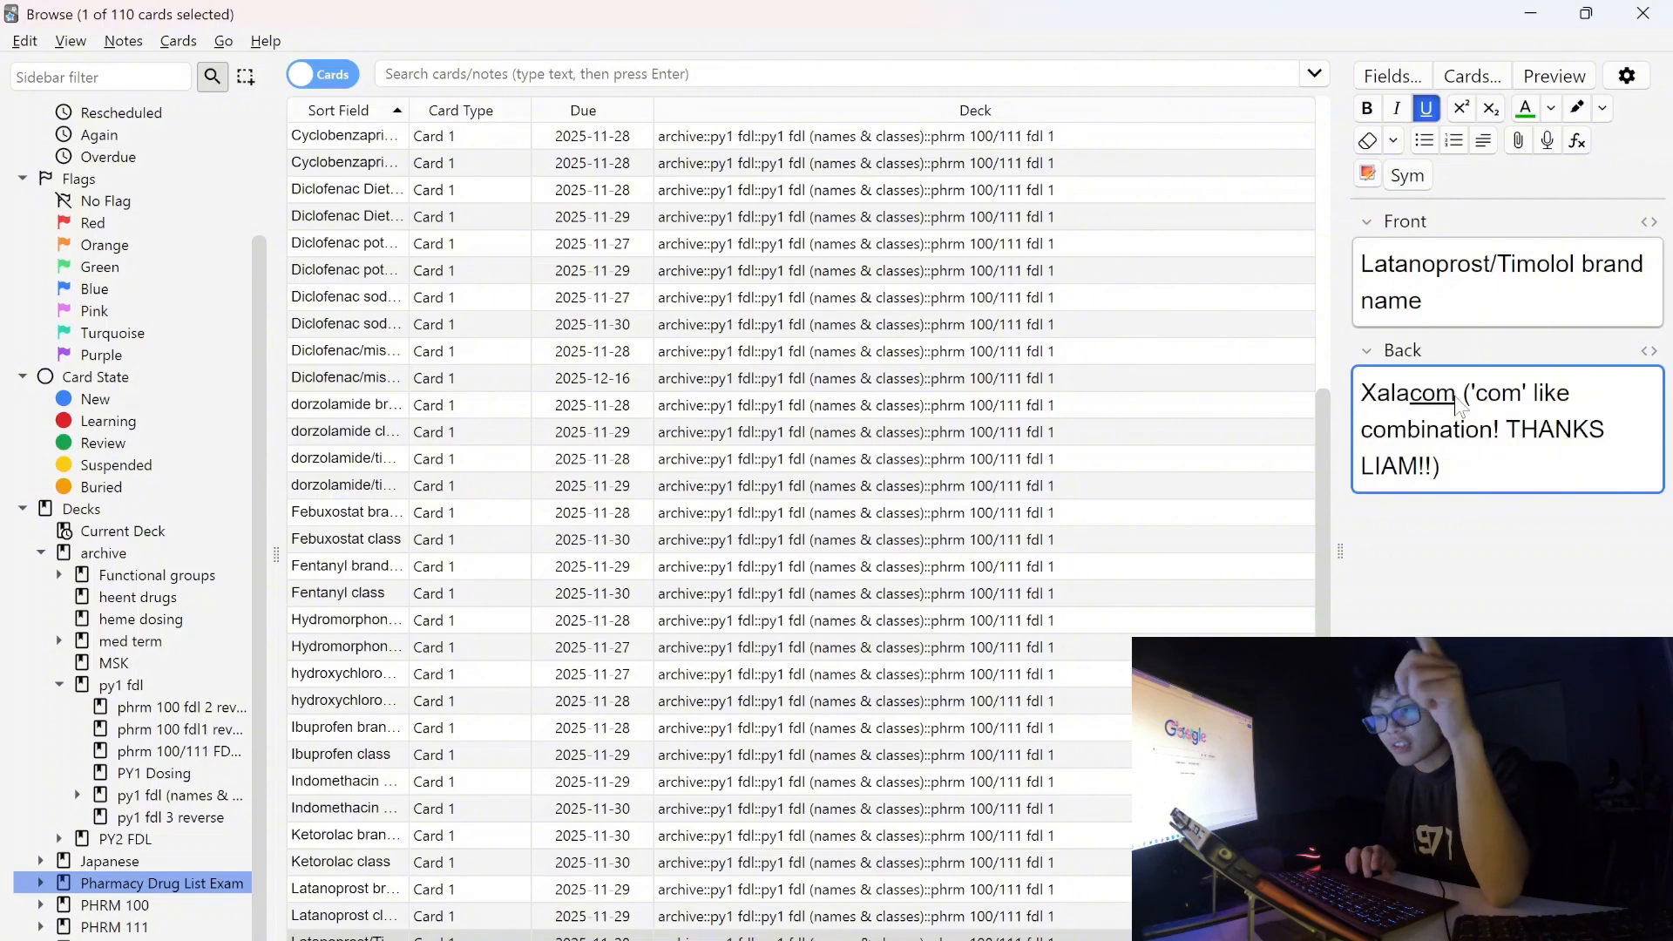
left_click_drag(1377, 274, 1492, 305)
left_click(1491, 305)
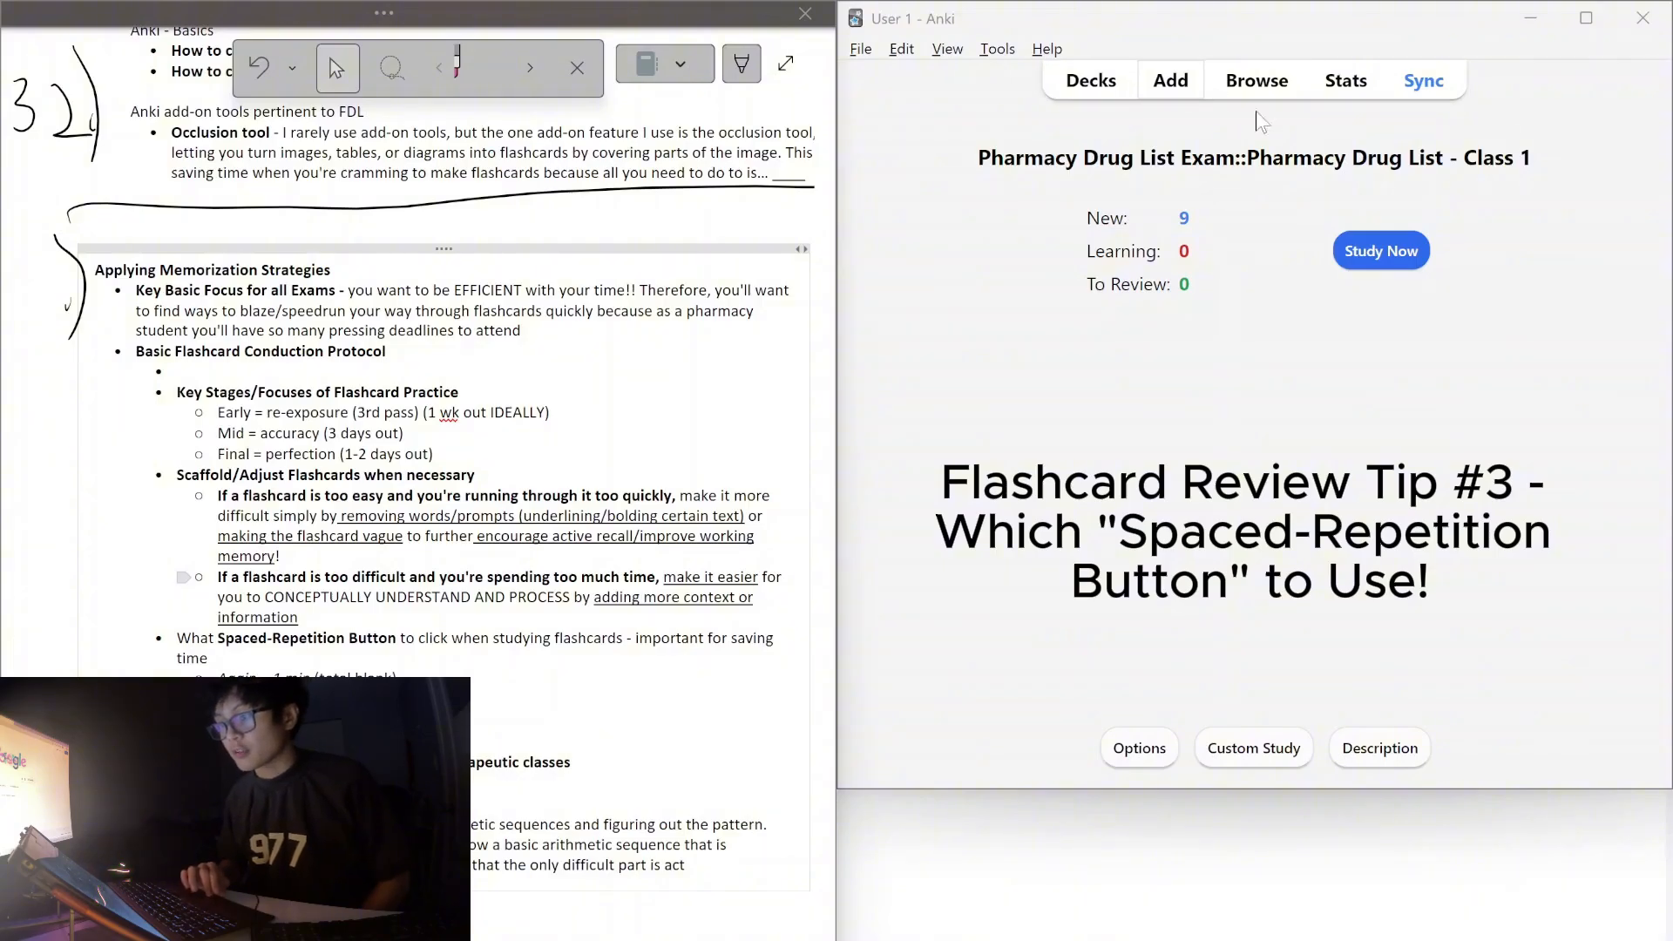
Start studying the Pharmacy Drug List - Class 1 deck, reveal the first card's answer and rate it Good.
left_click(1362, 257)
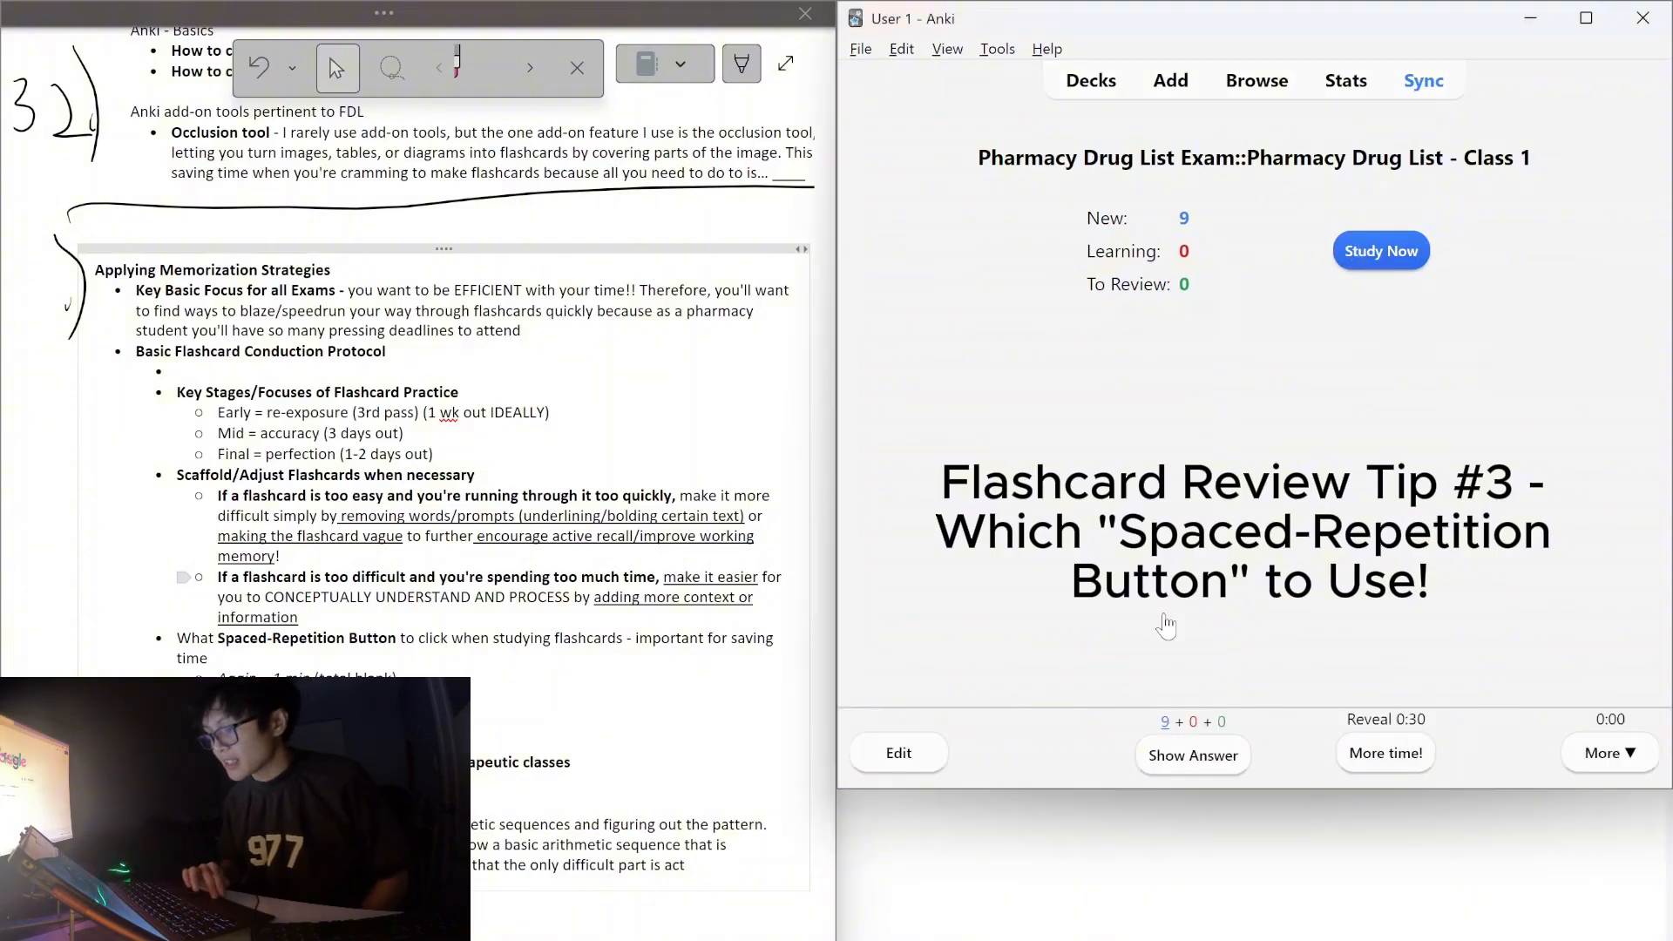
left_click(1161, 770)
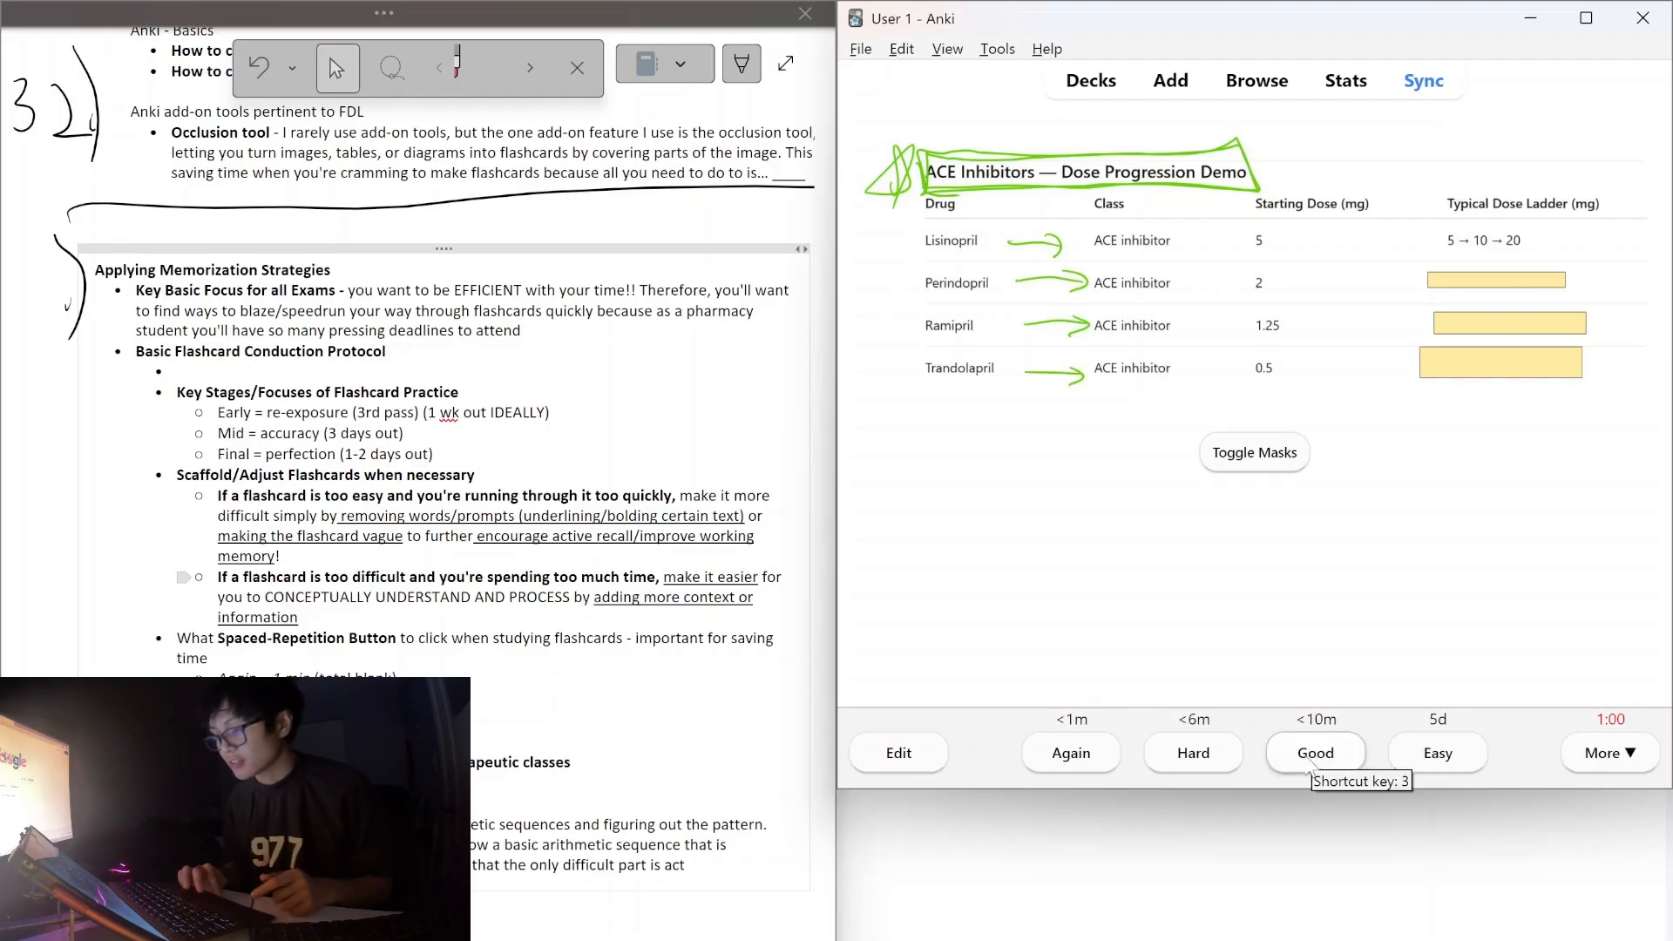
left_click(1312, 765)
Reveal the following ACE inhibitor dose ladder cards one after another and rate each of them Good.
left_click(1207, 758)
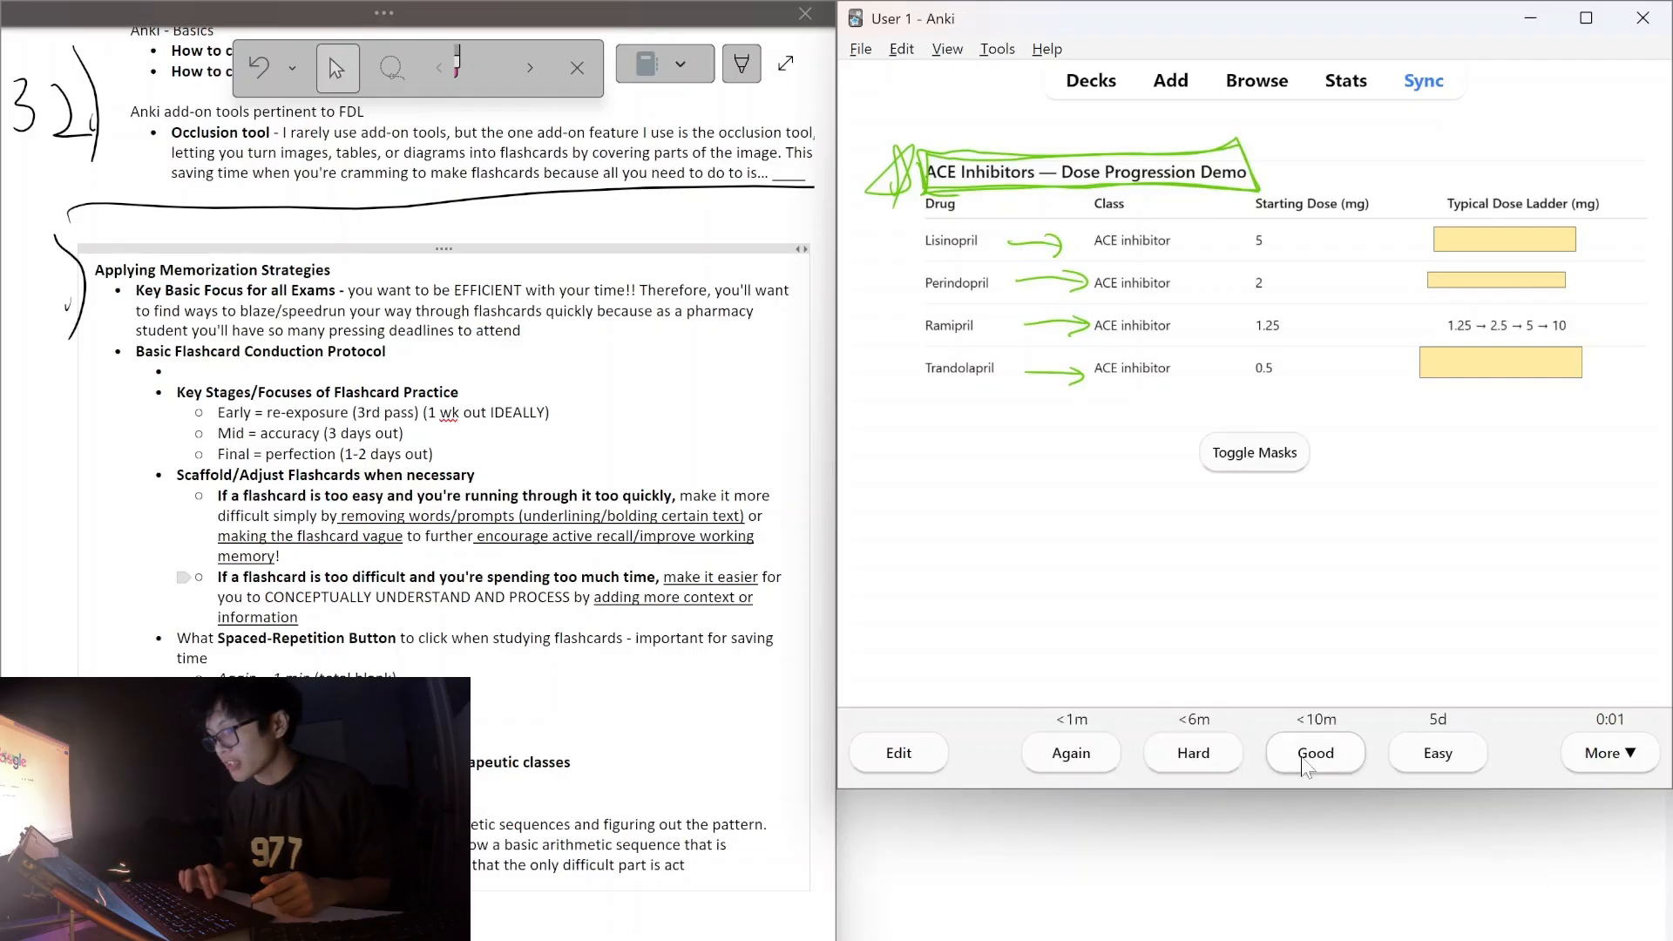
left_click(1209, 759)
left_click(1207, 759)
left_click(1324, 763)
left_click(1220, 761)
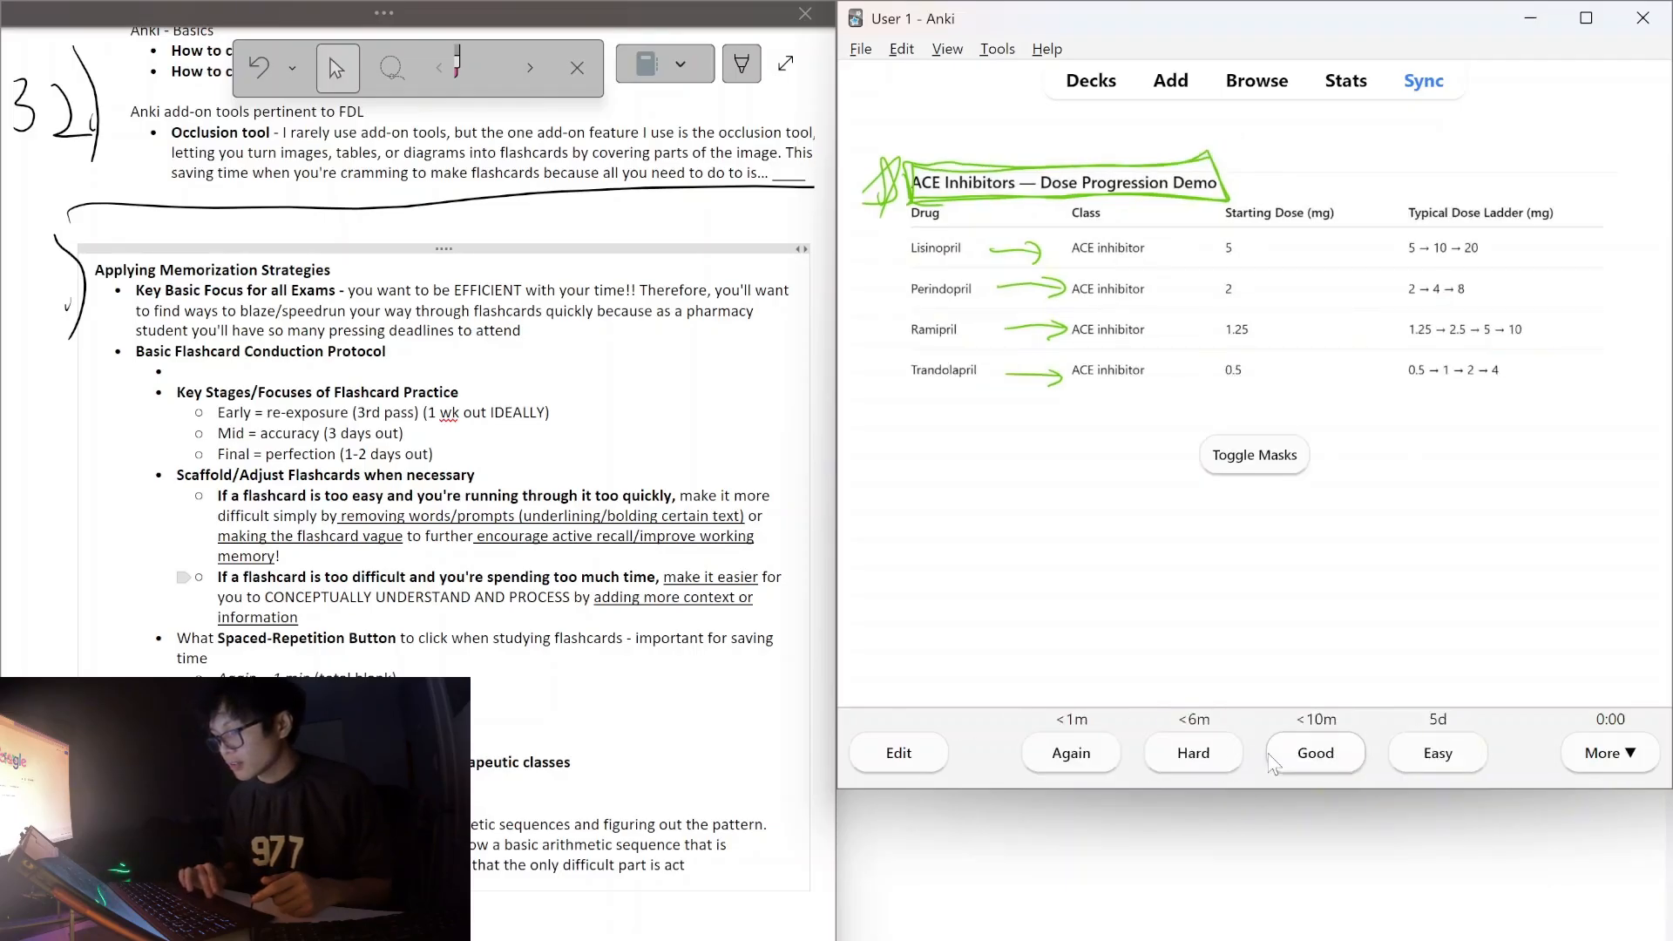
left_click(1275, 758)
left_click(1157, 756)
left_click(1286, 758)
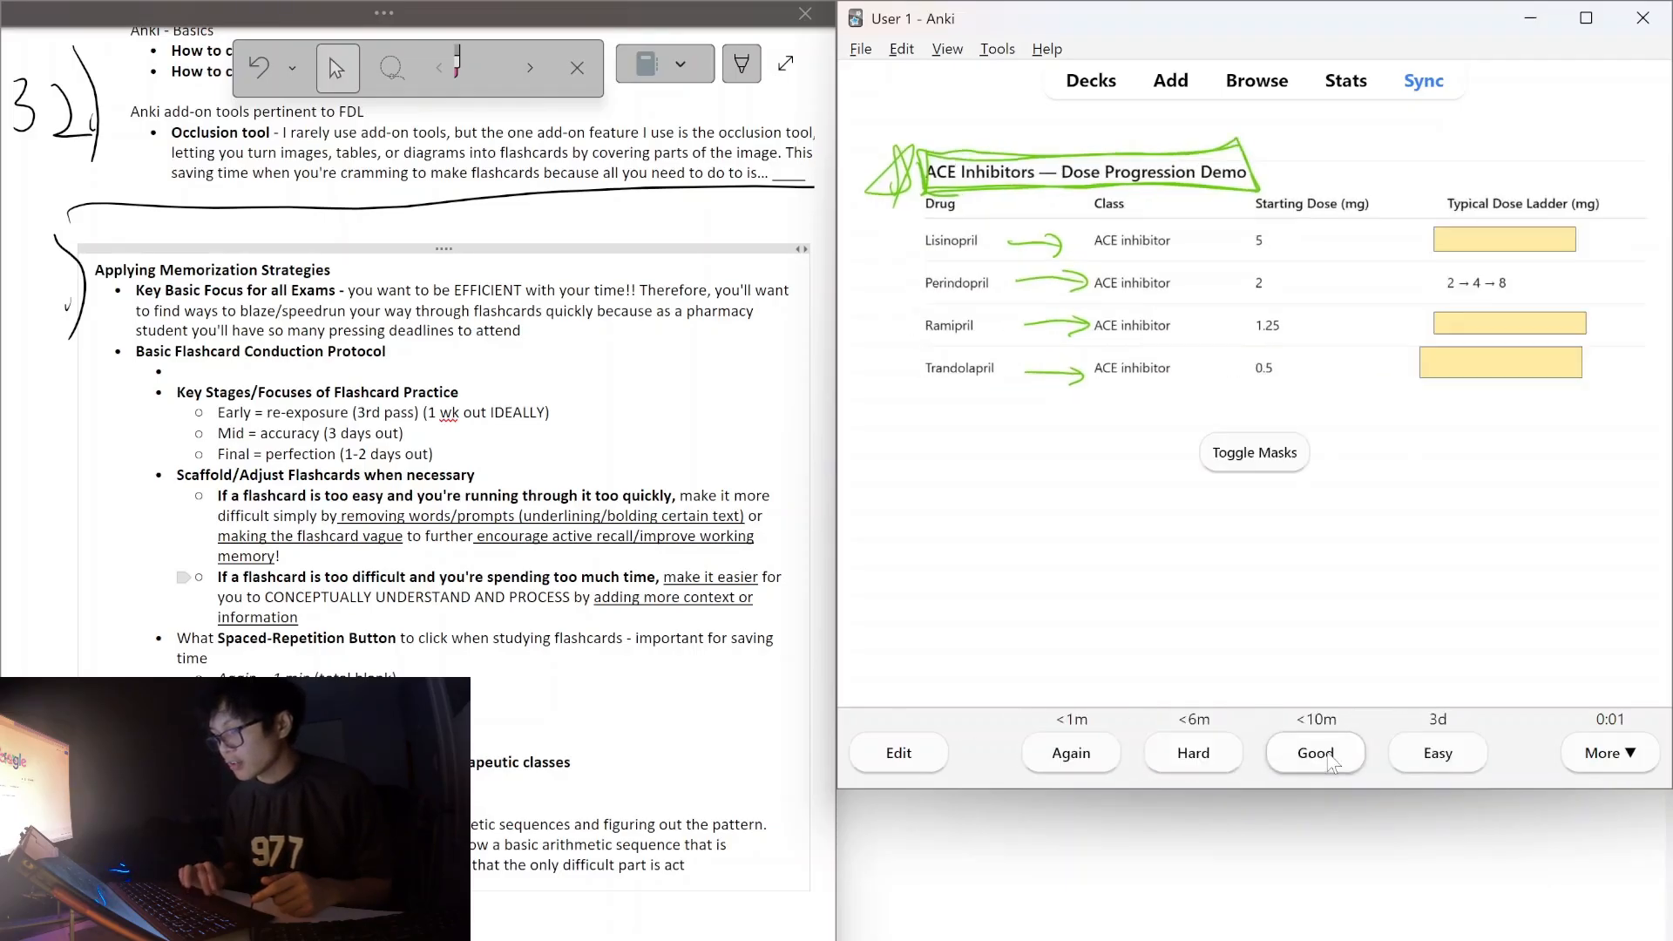
Continue the card review, revealing each answer and rating the cards Good, up to revealing the Perindopril dose ladder again.
left_click(1202, 760)
left_click(1311, 763)
left_click(1202, 758)
left_click(1311, 764)
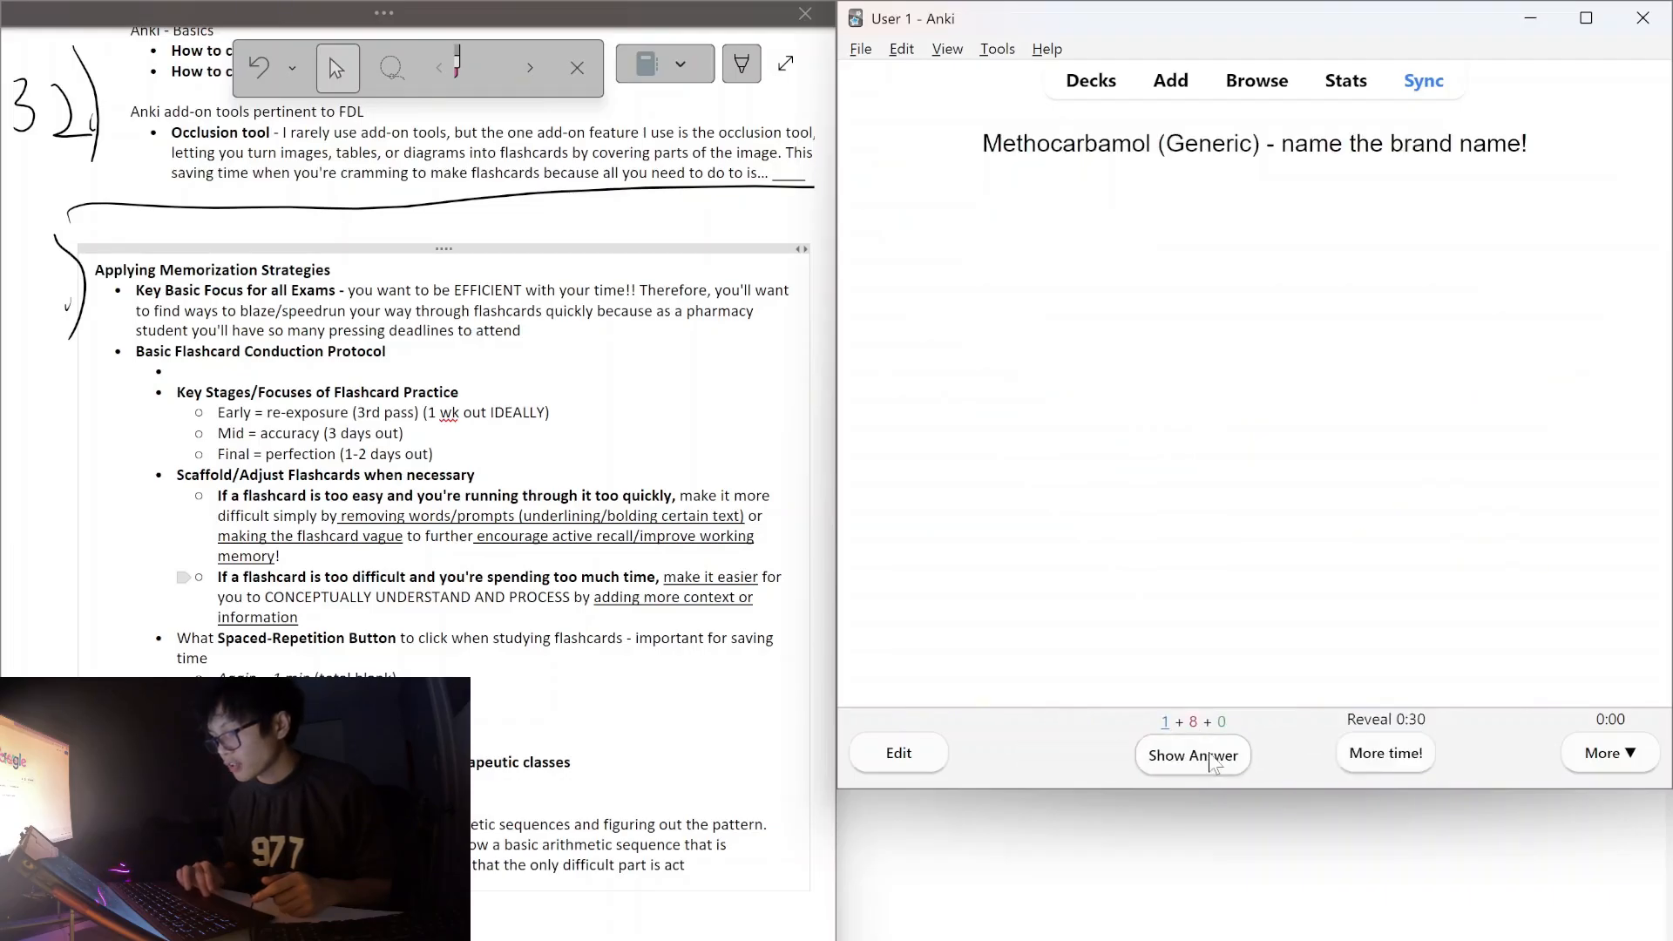
left_click(1203, 758)
left_click(1306, 762)
left_click(1202, 758)
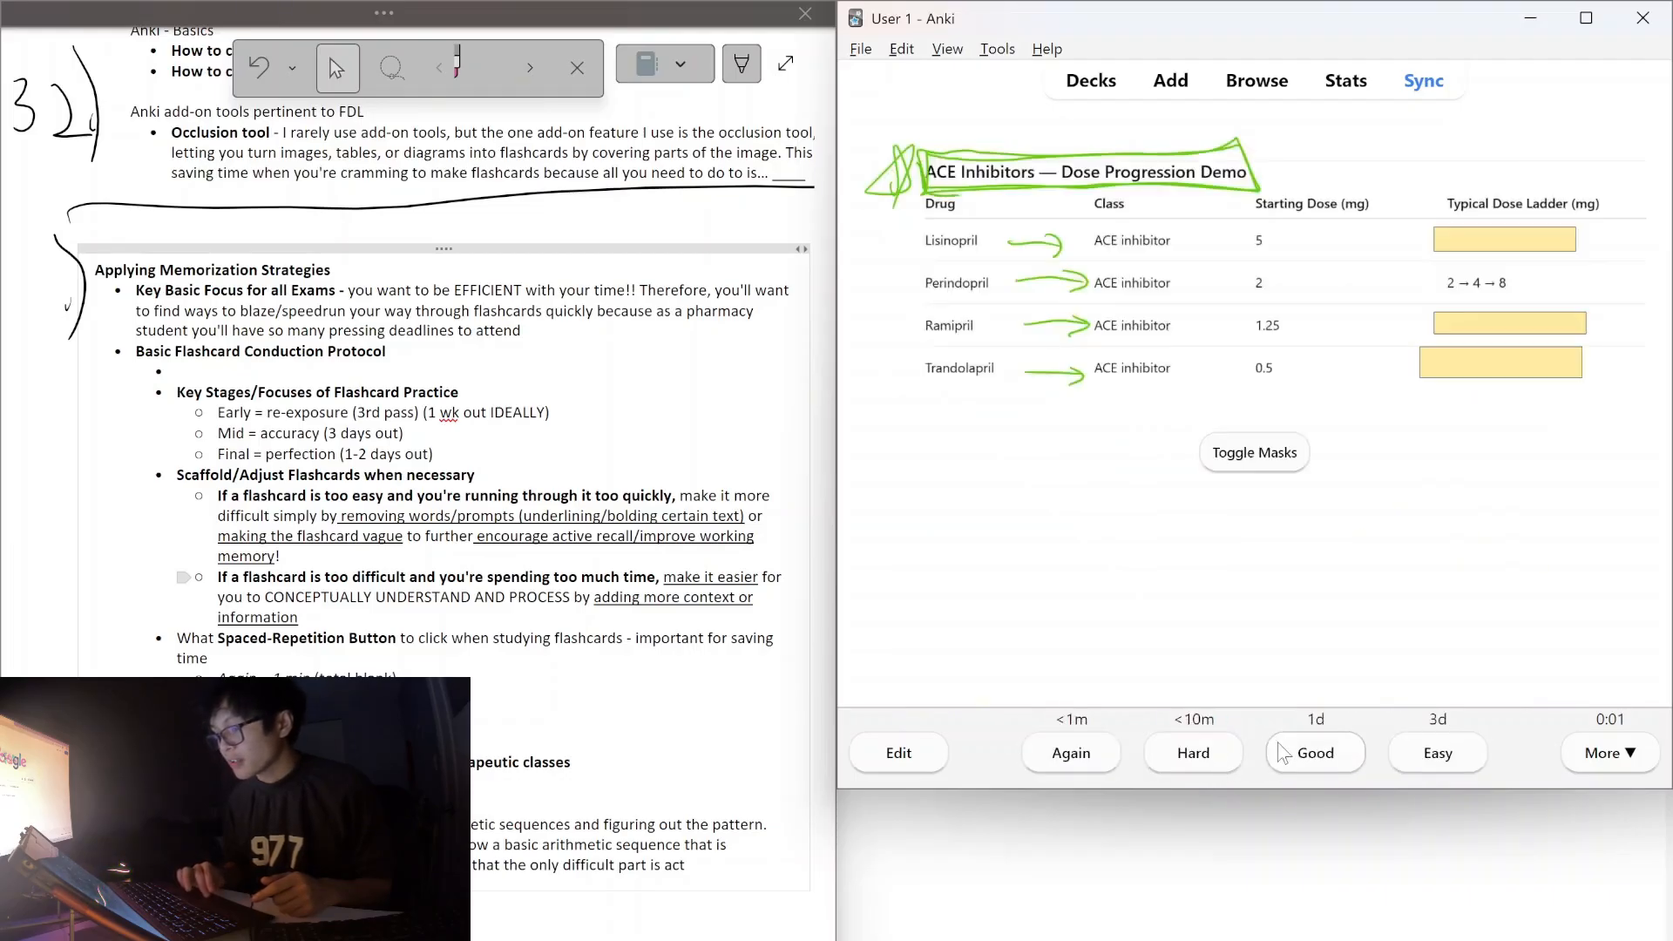
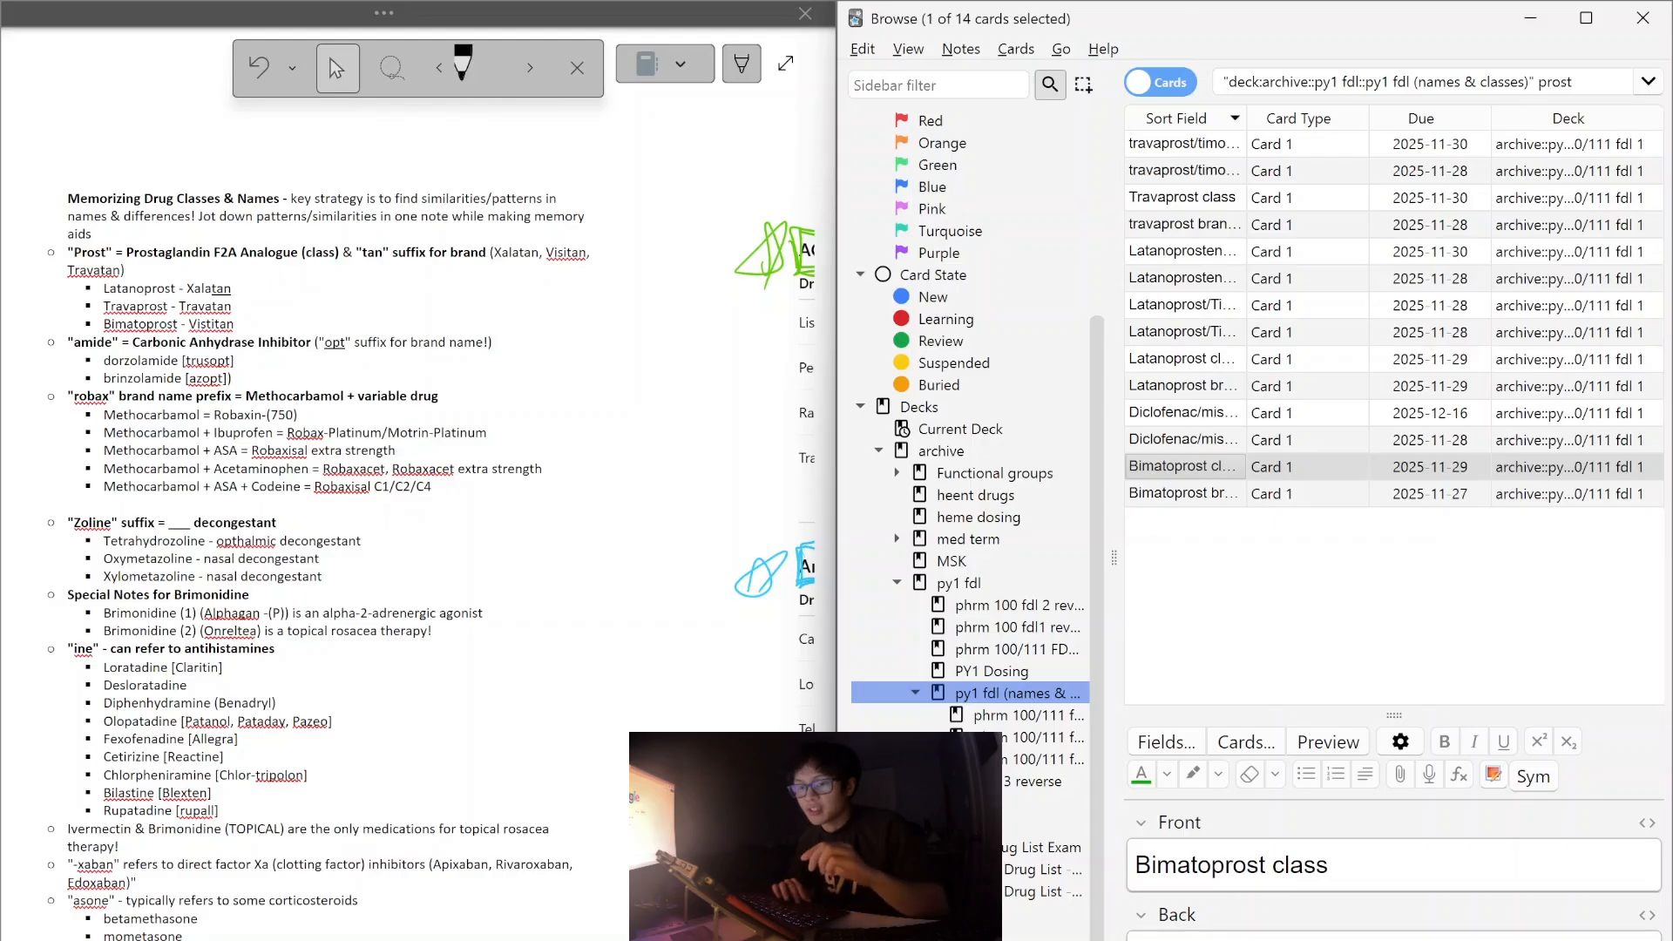
Examine the "Prost" entry in the notes, highlighting the "tan" suffix for brand and relating it to Xalatan and Vistitan.
left_click(218, 253)
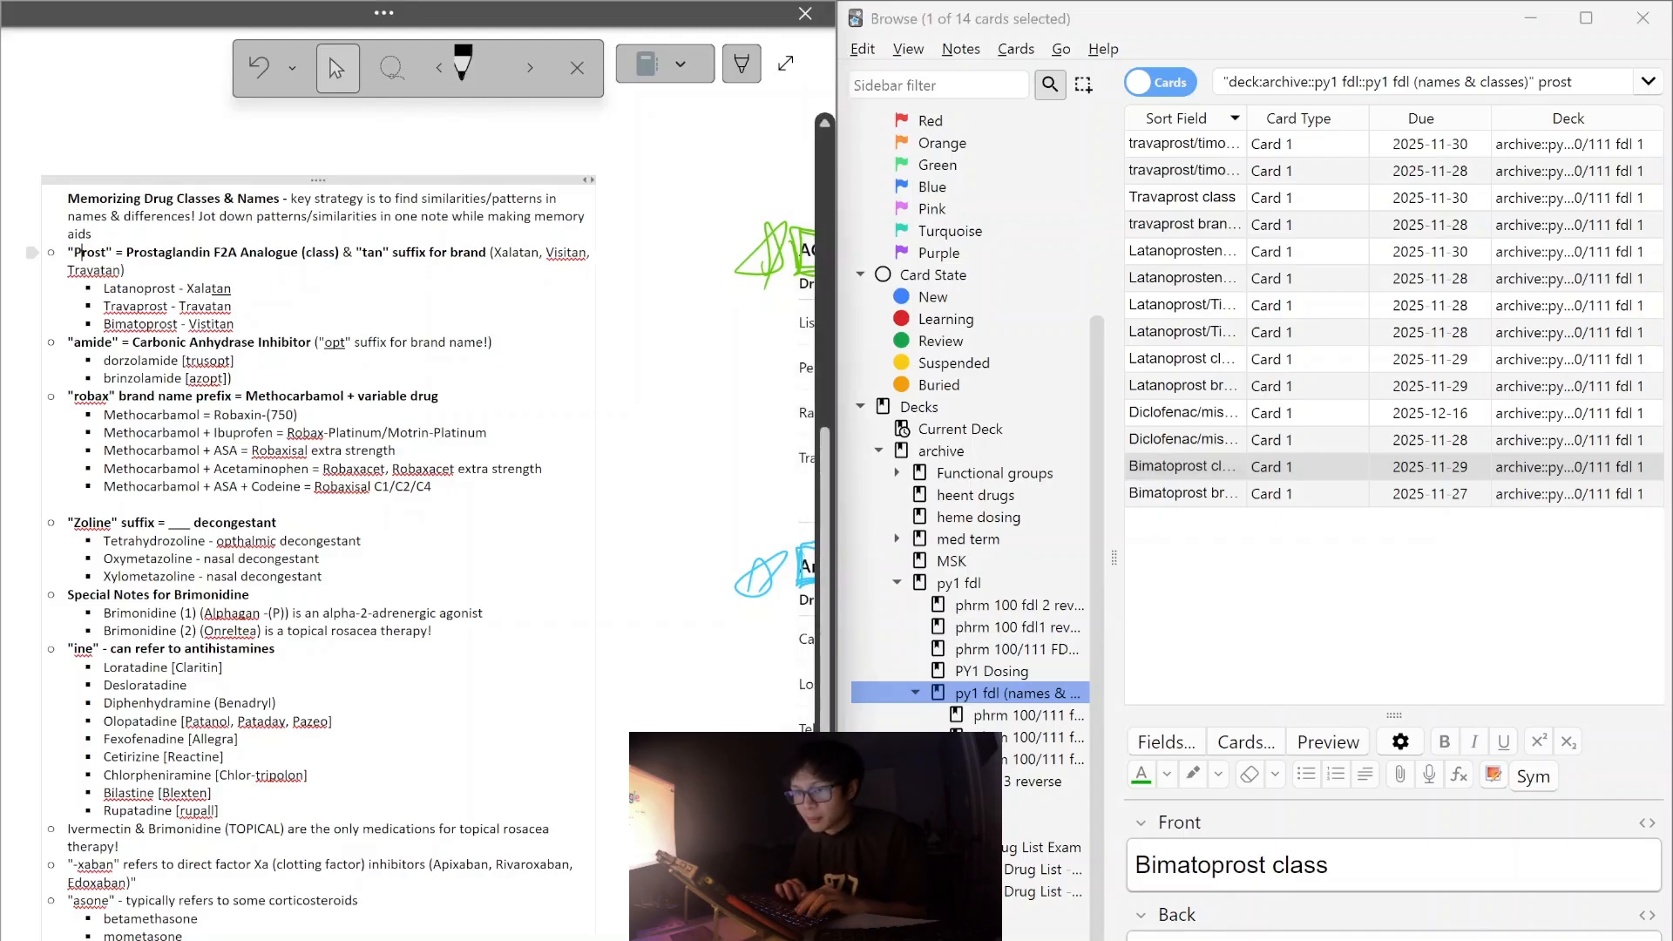
triple_click(218, 252)
left_click_drag(128, 270, 58, 256)
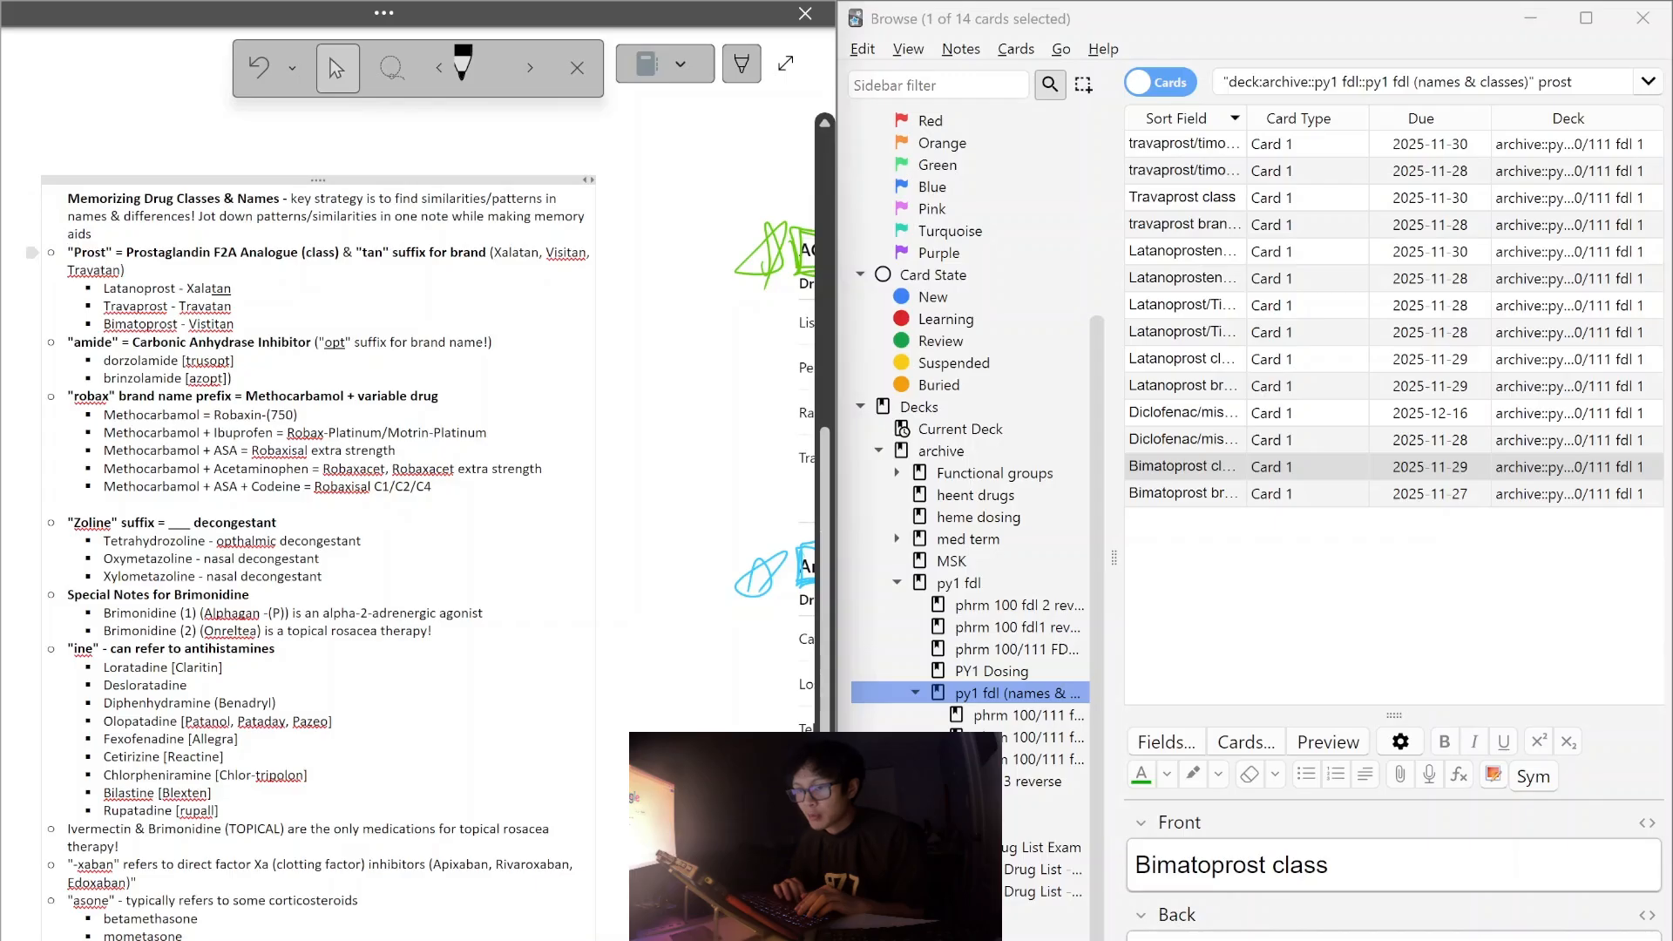
left_click_drag(355, 252, 434, 251)
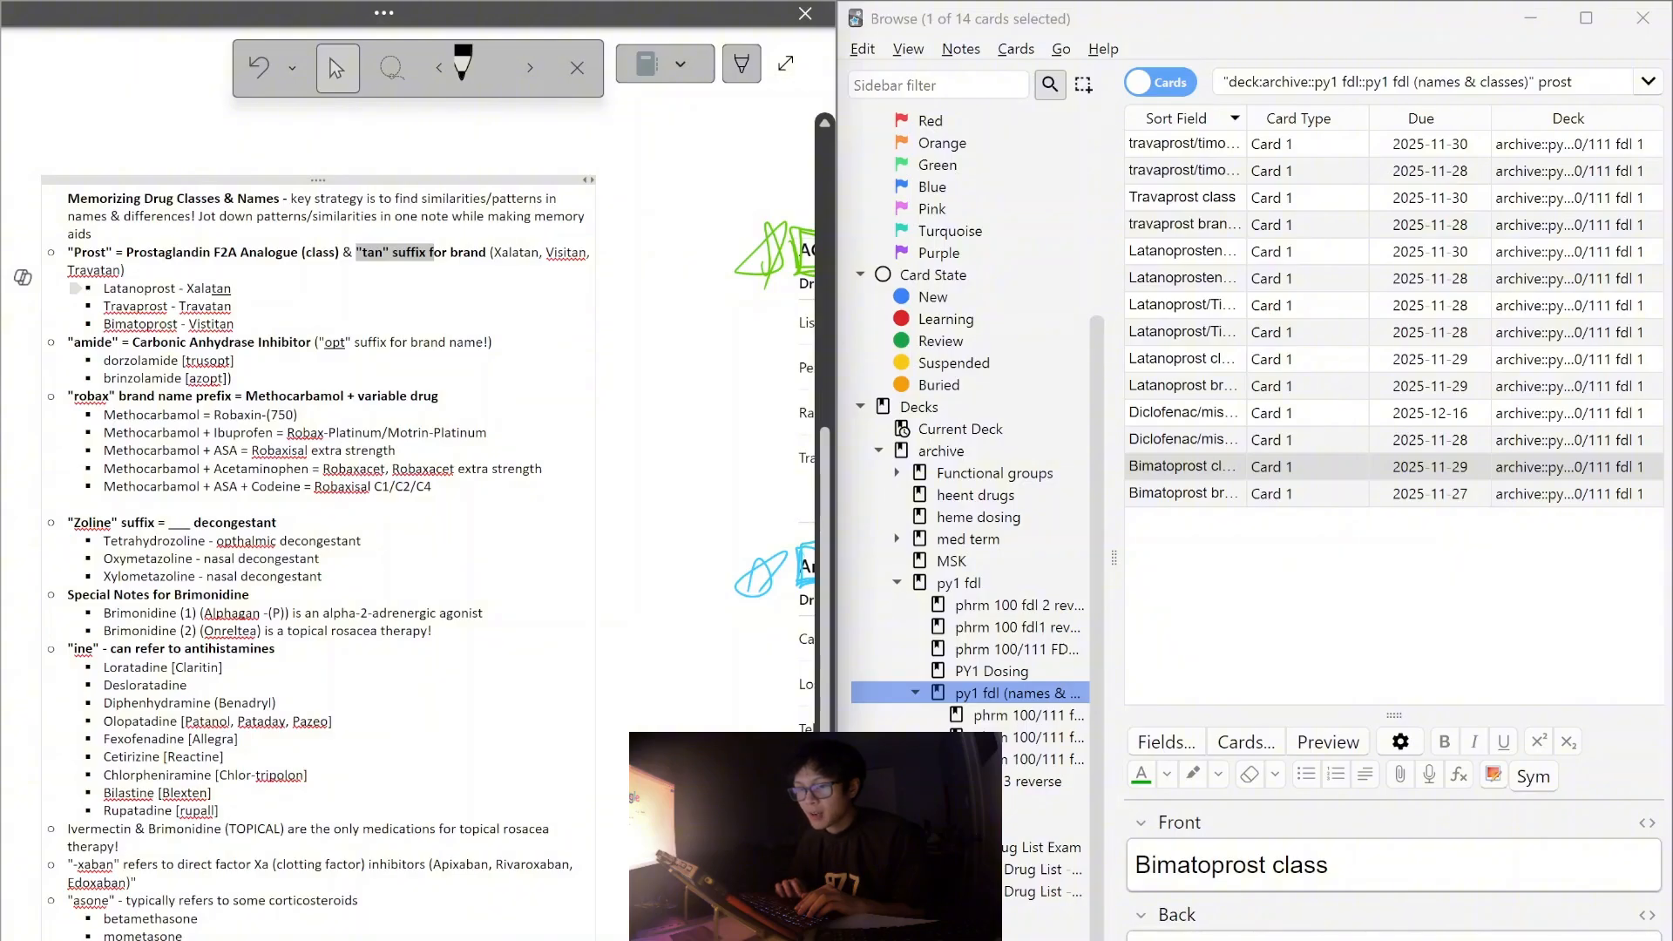
mouse_move(212, 289)
left_mouse_down()
mouse_move(234, 305)
mouse_move(214, 289)
mouse_move(234, 290)
left_mouse_up()
left_click(214, 288)
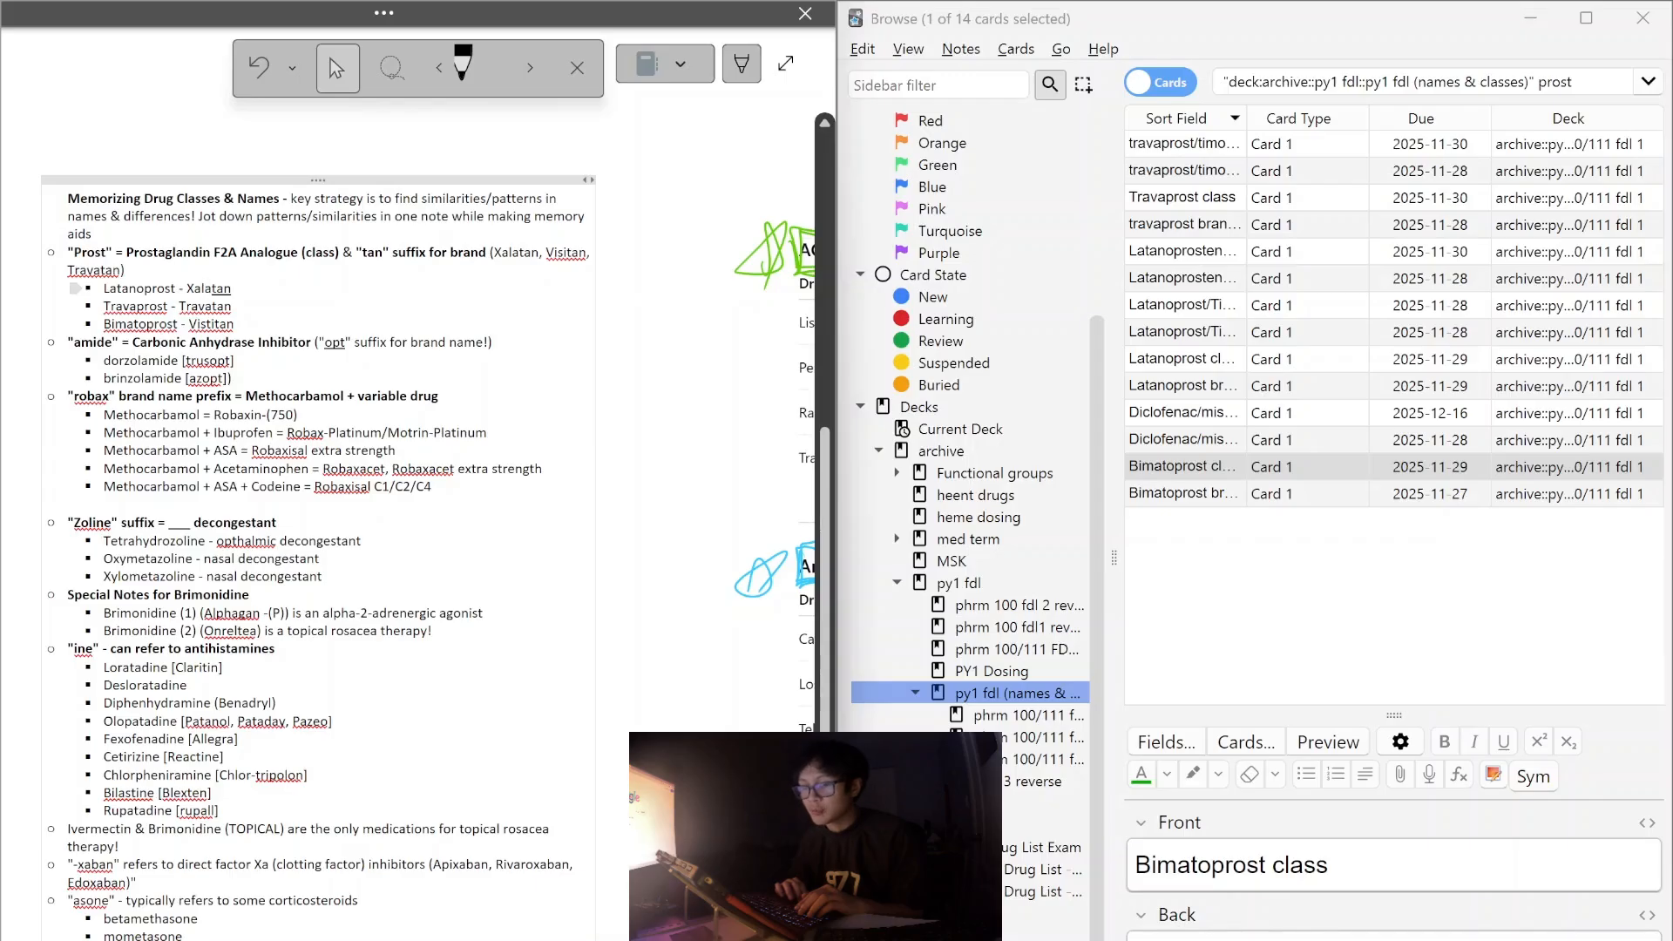
double_click(205, 288)
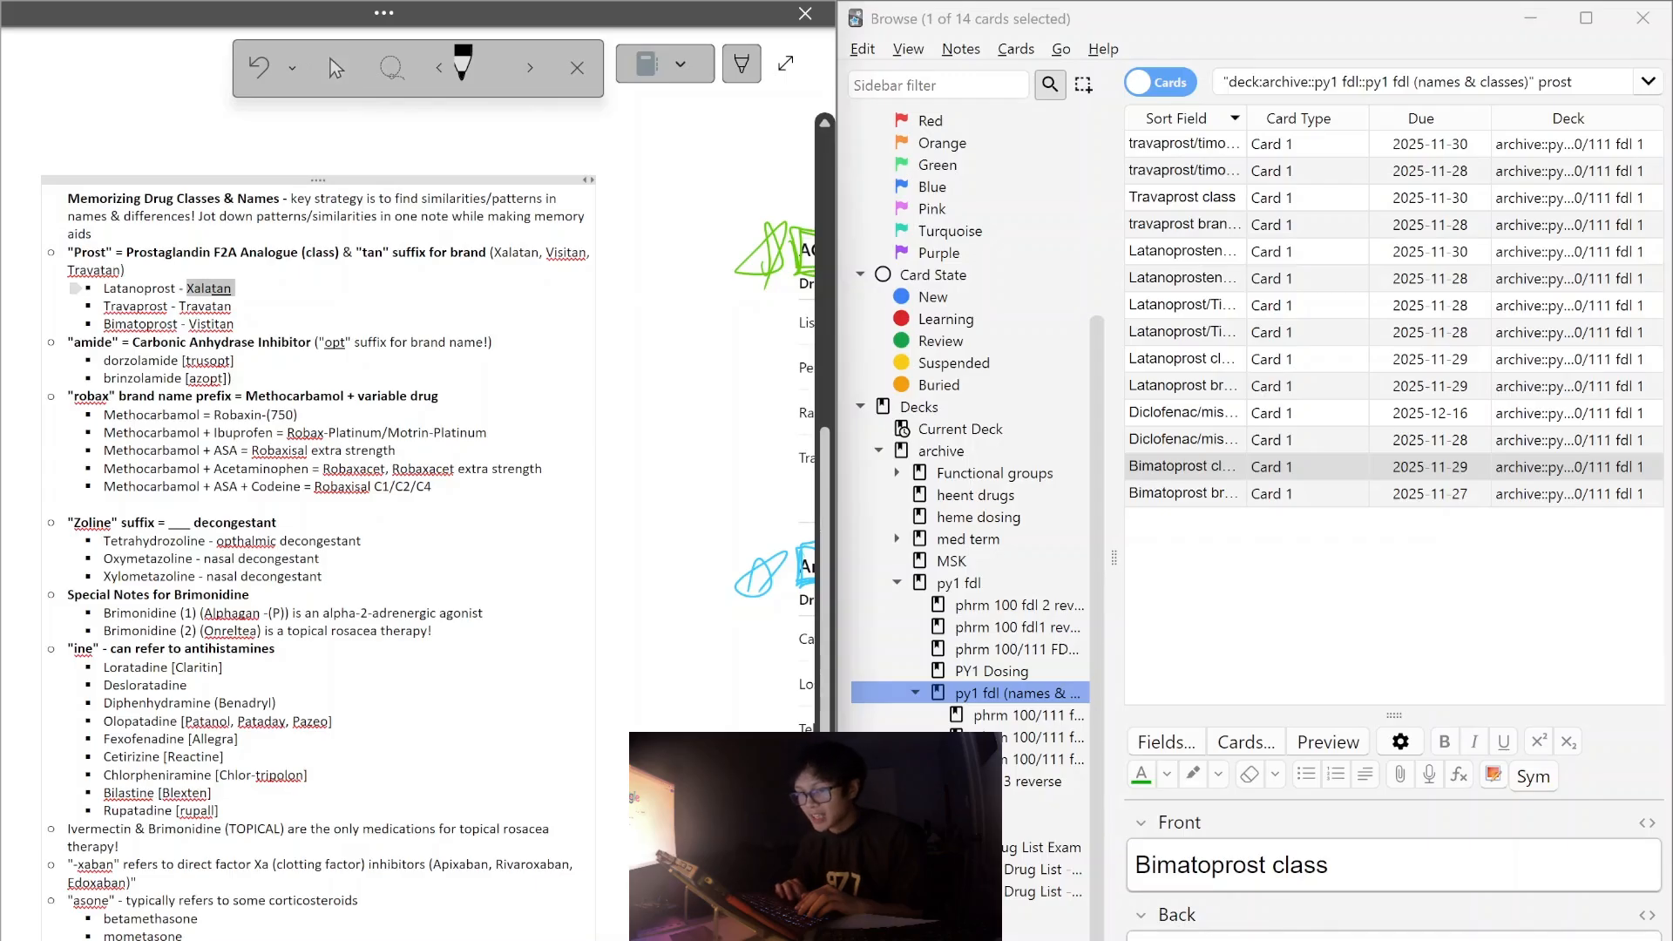
left_click(24, 288)
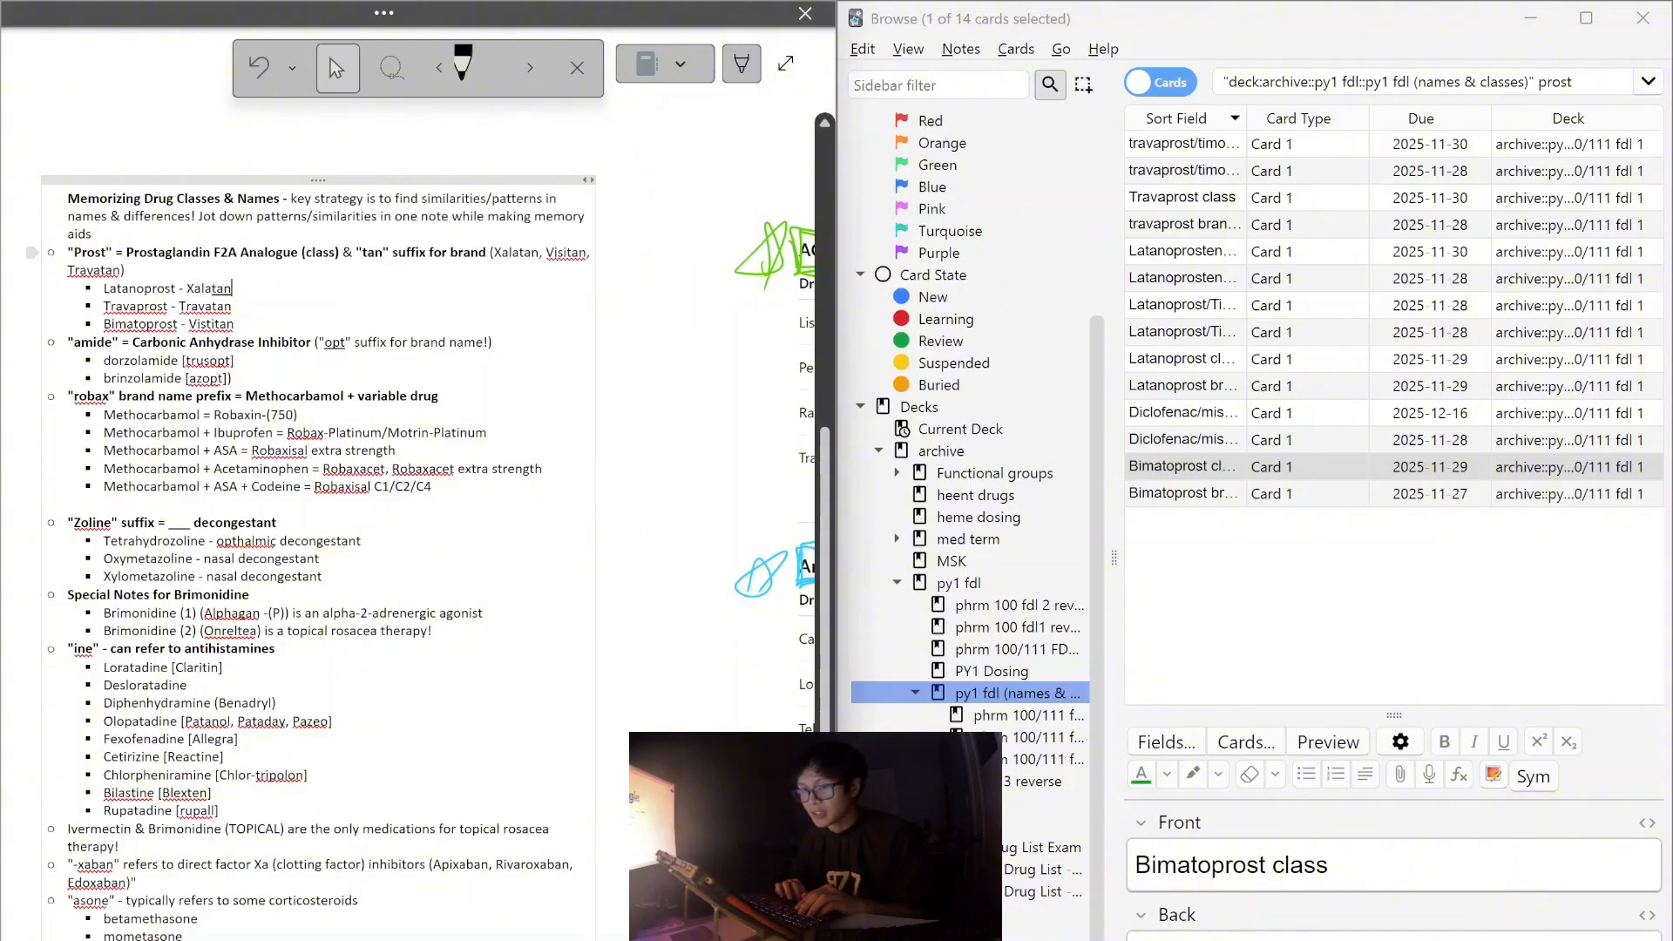
left_click_drag(357, 253, 489, 253)
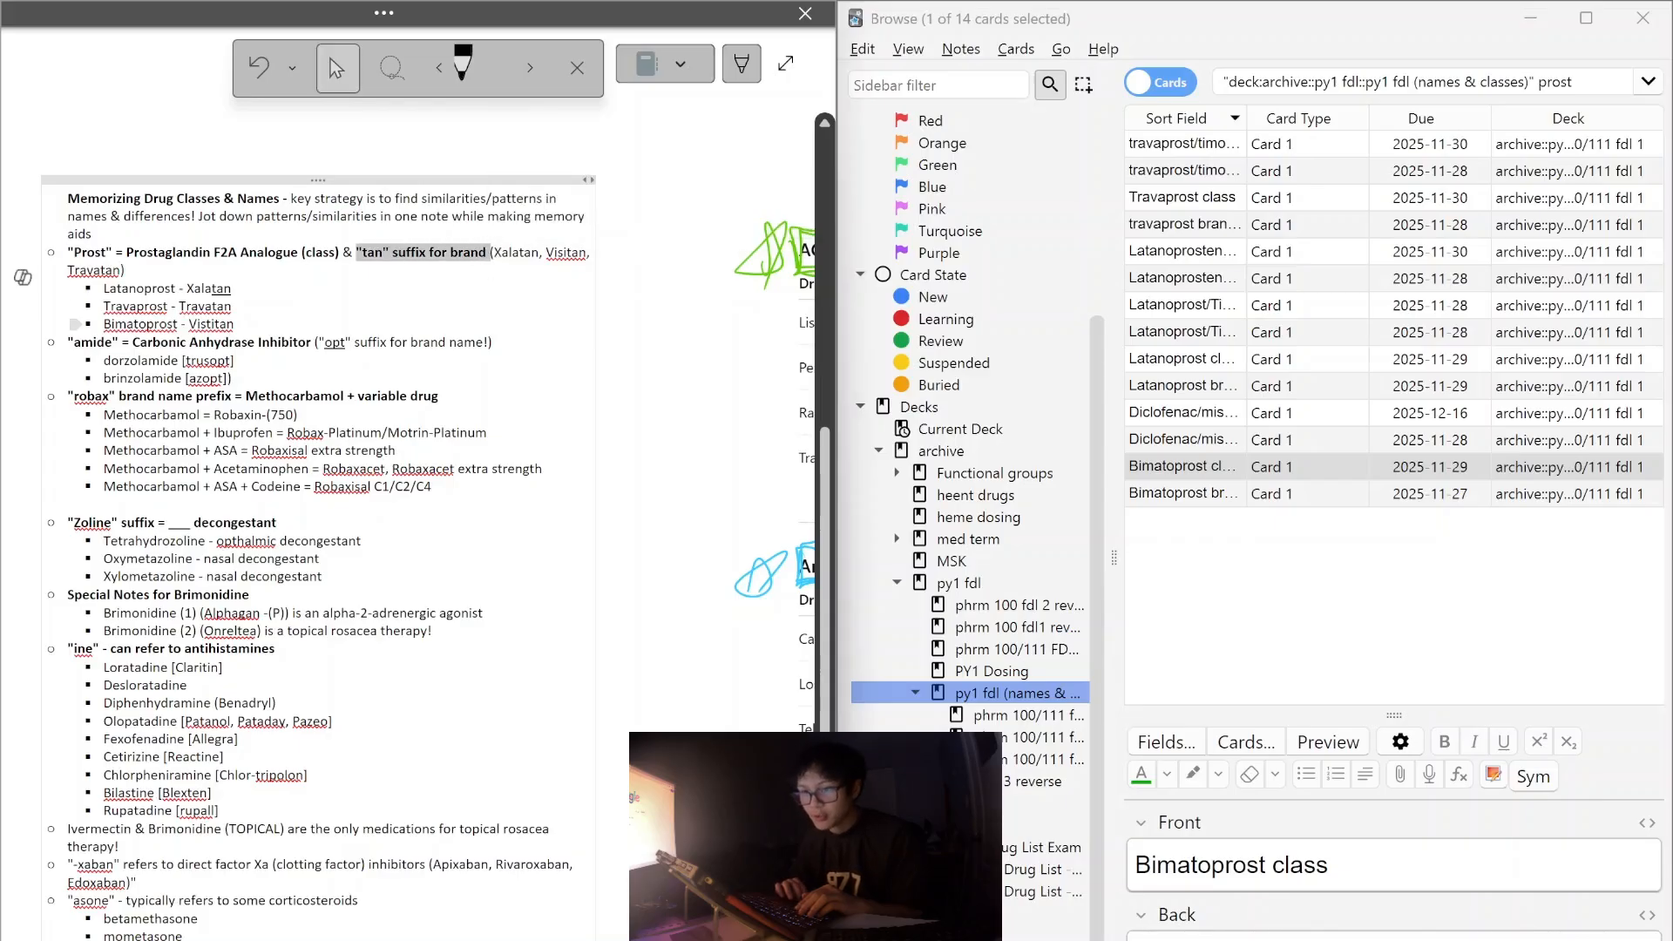
left_click(234, 324)
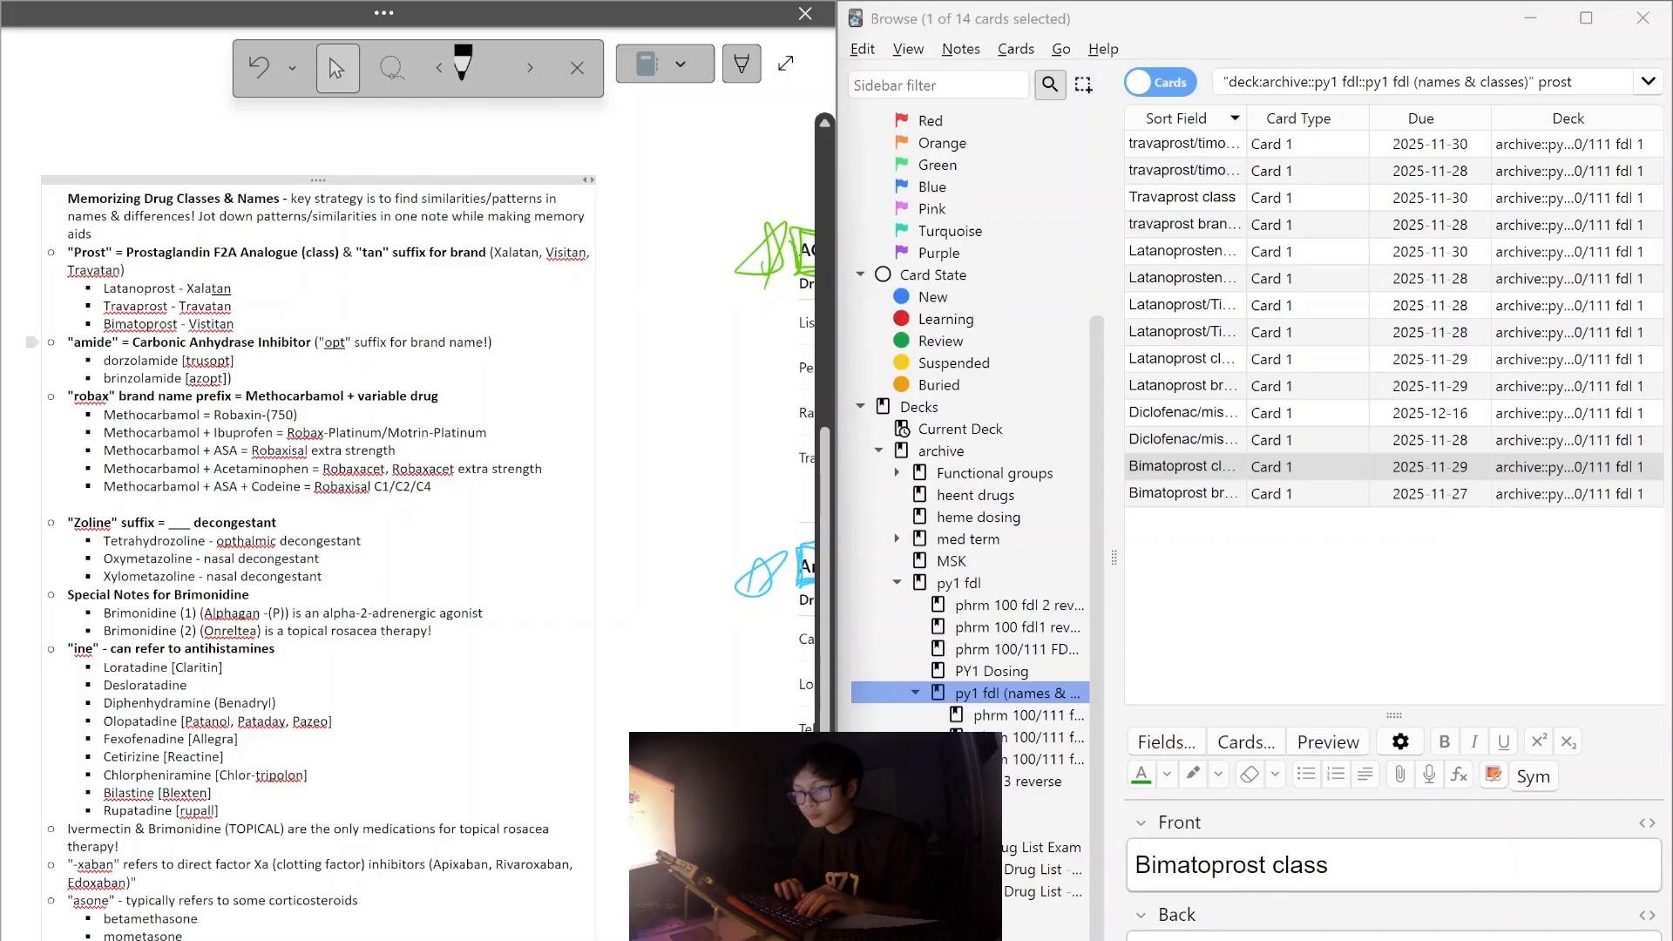
Highlight "amide", Carbonic Anhydrase Inhibitor and the "opt" brand suffix in the notes, relating them to the dorzolamide and brinzolamide examples.
left_click_drag(132, 342, 313, 343)
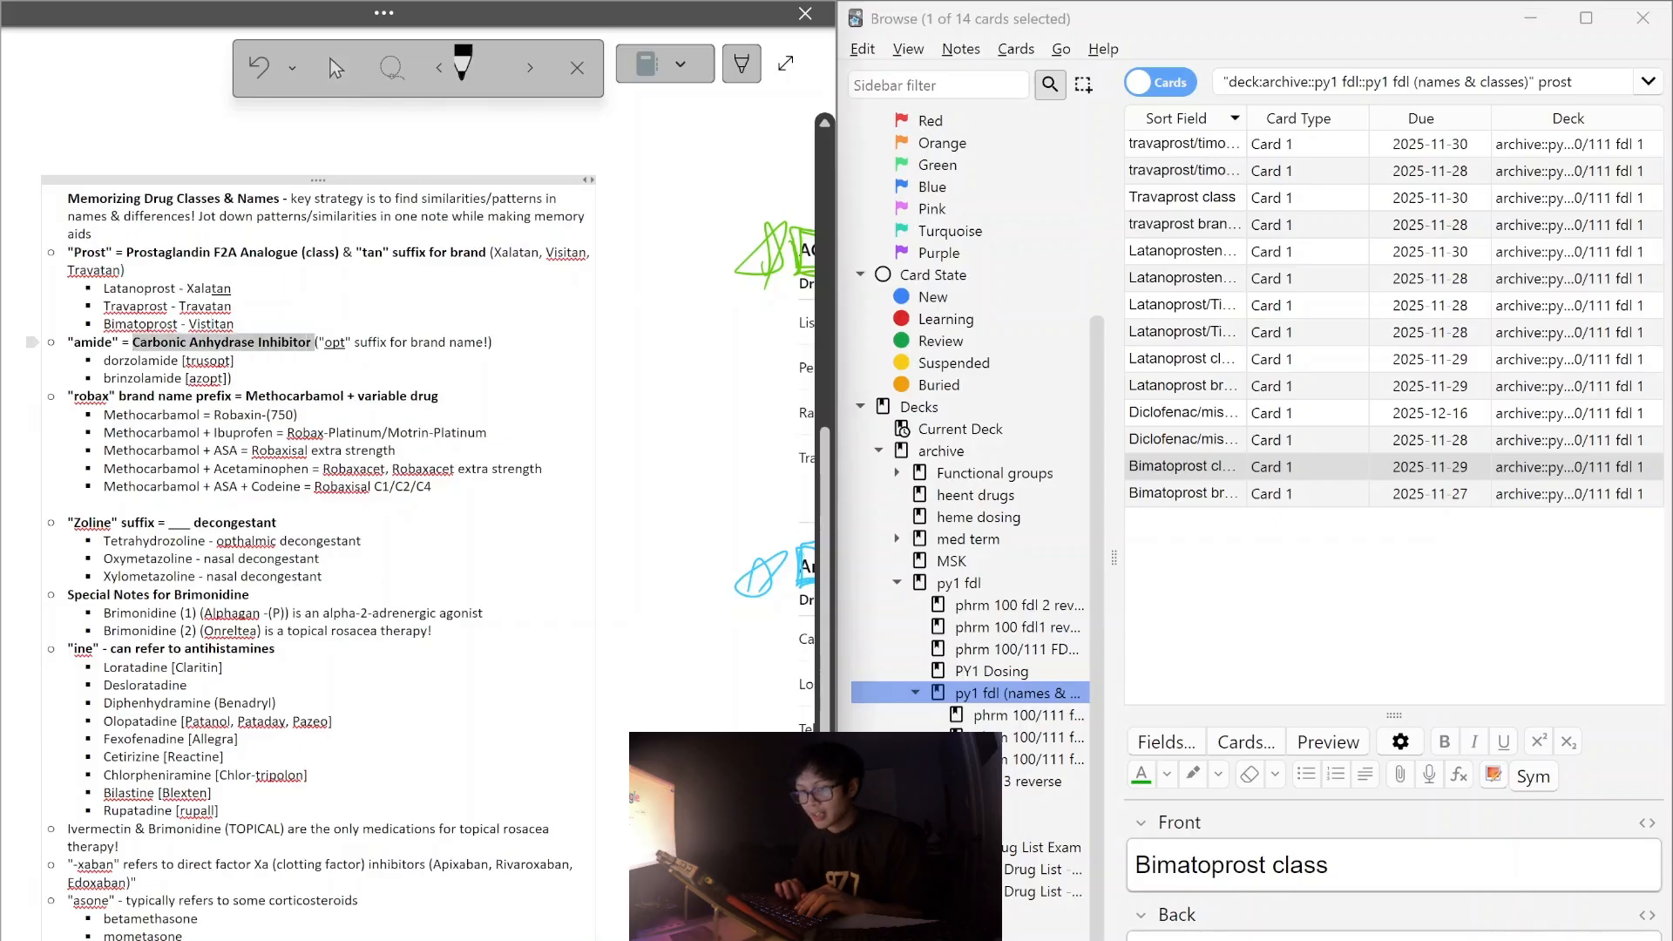
left_click_drag(131, 343, 67, 343)
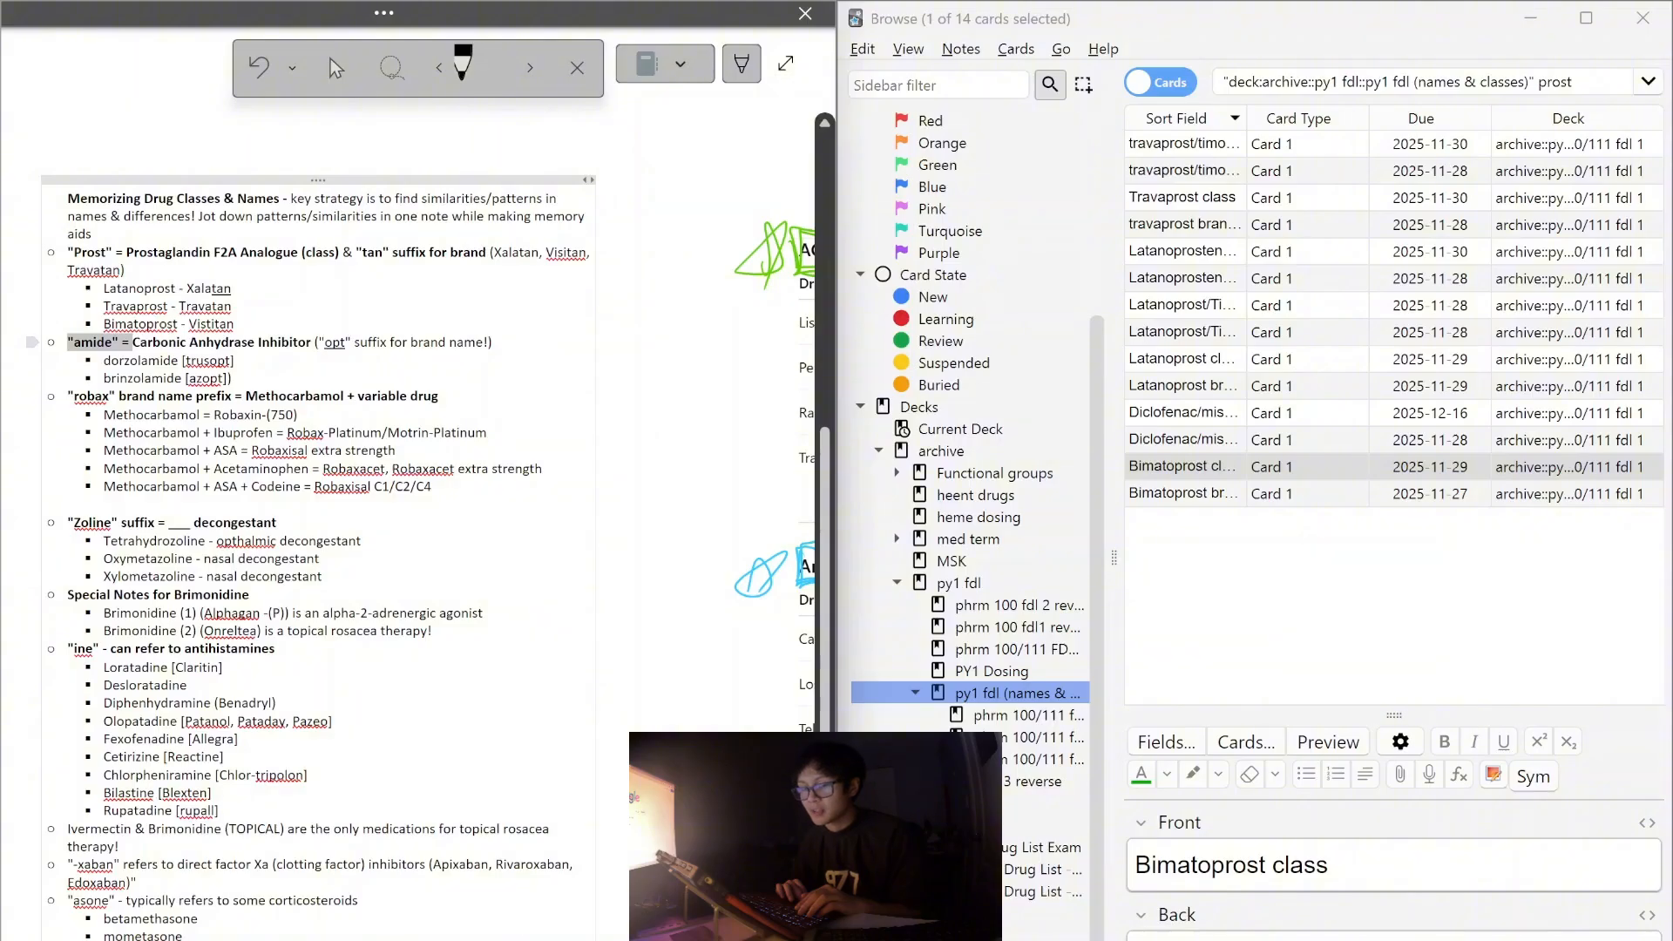
left_click(23, 367)
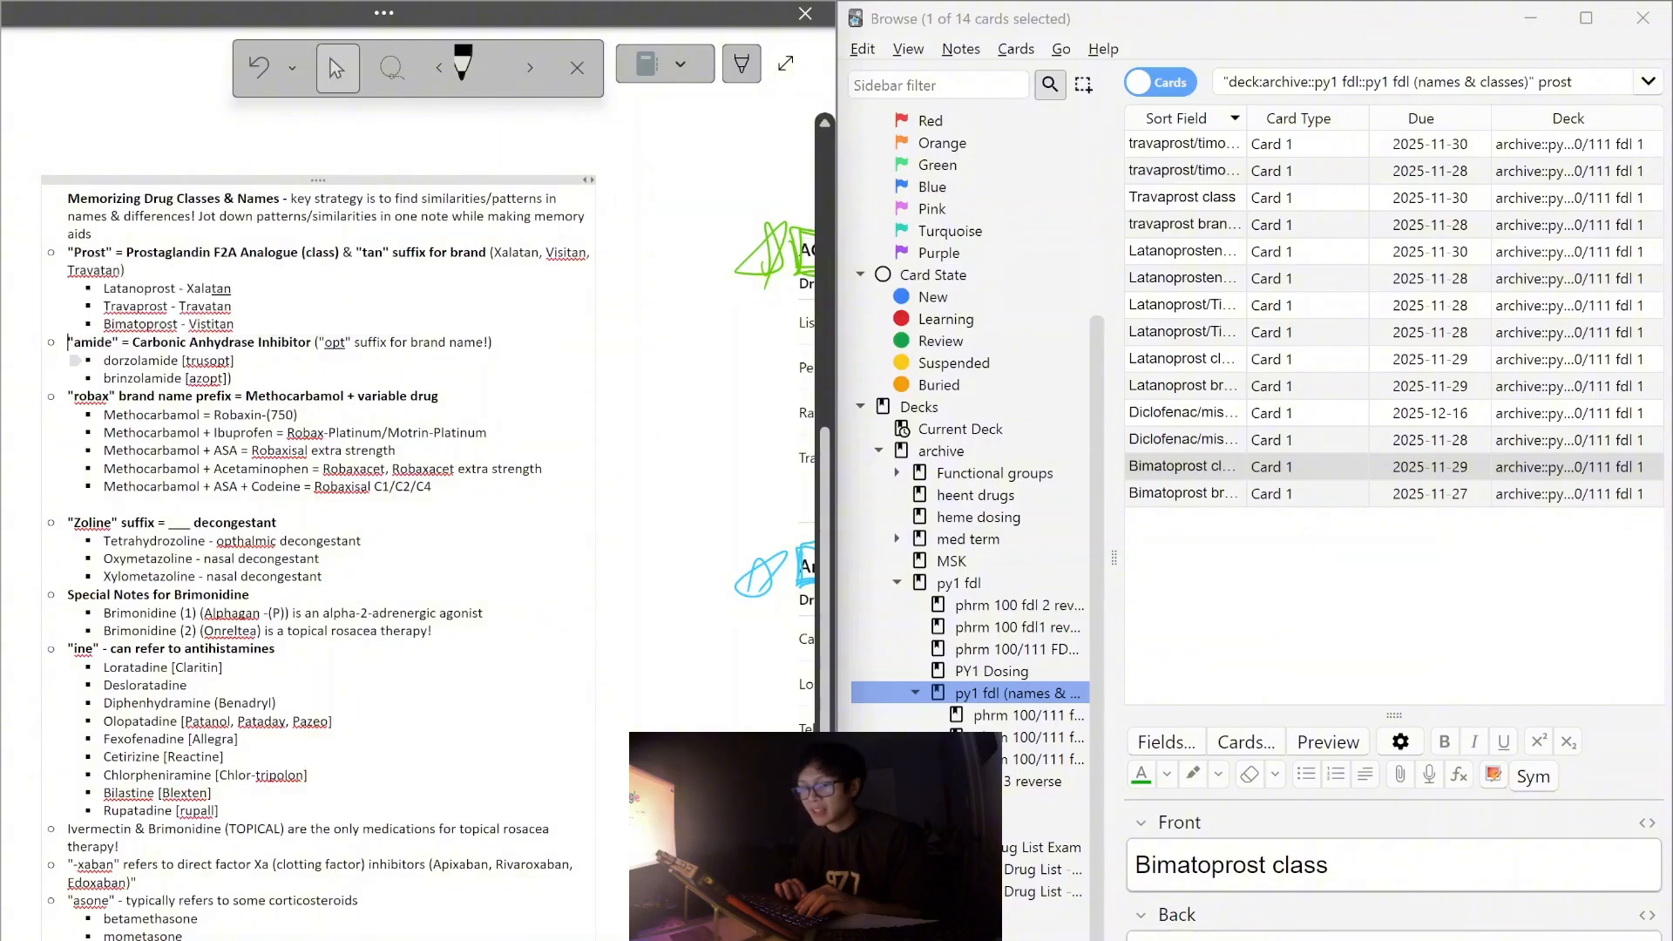
mouse_move(141, 361)
left_mouse_down()
mouse_move(189, 379)
mouse_move(141, 361)
left_mouse_up()
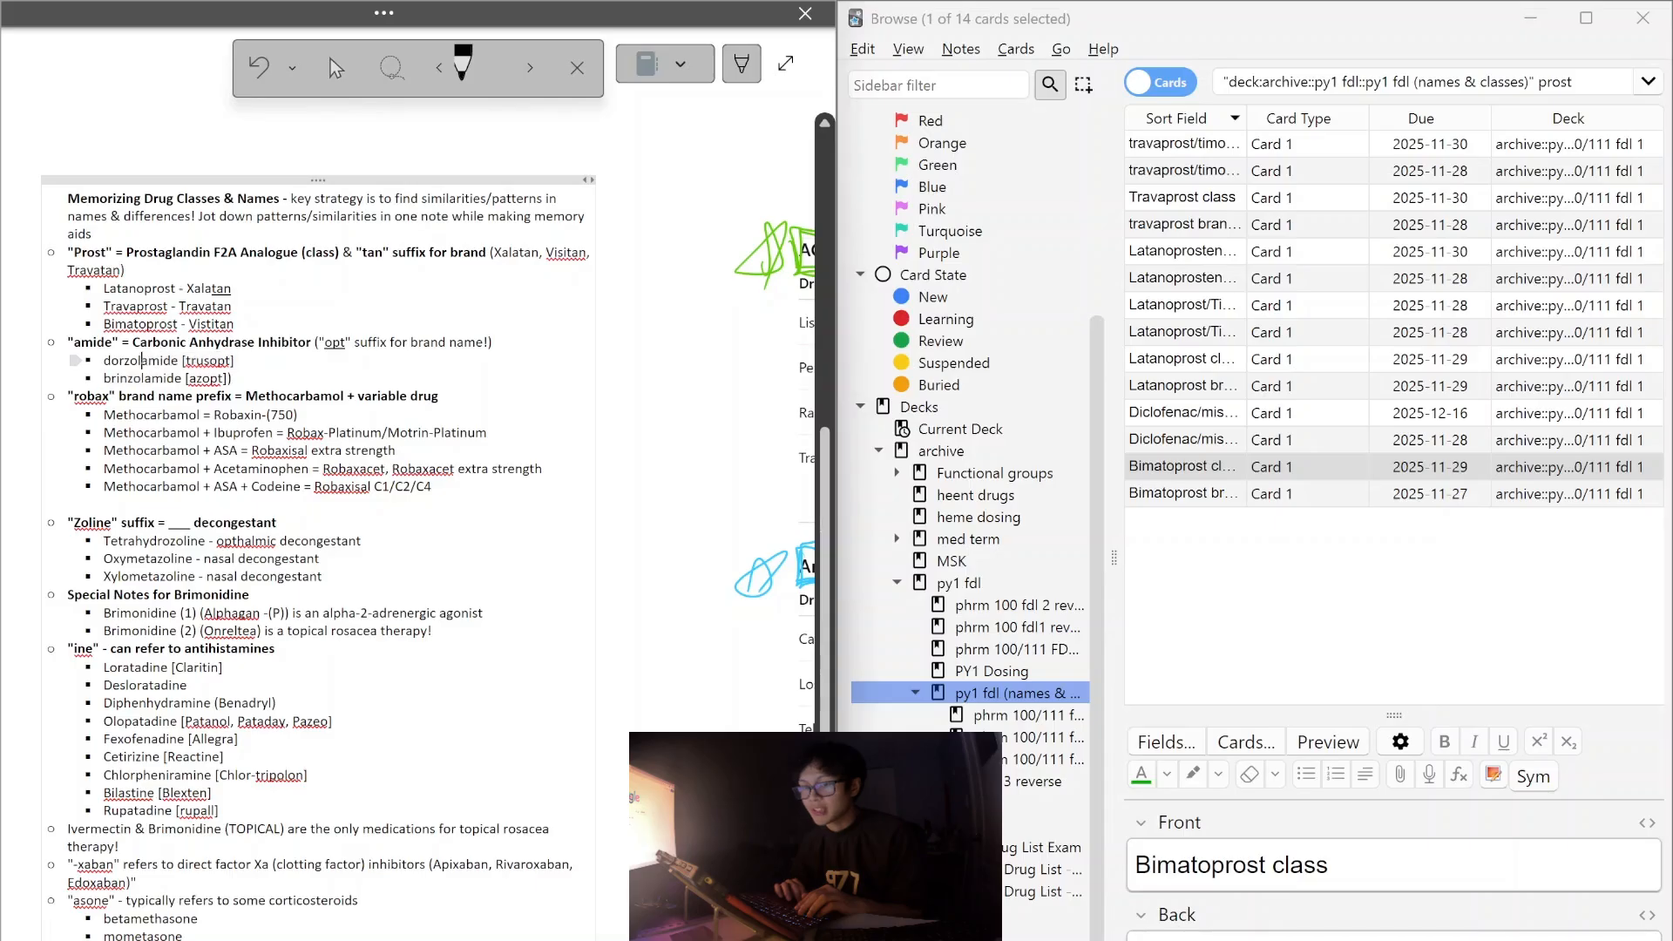
mouse_move(324, 342)
left_mouse_down()
mouse_move(368, 343)
mouse_move(345, 342)
left_mouse_up()
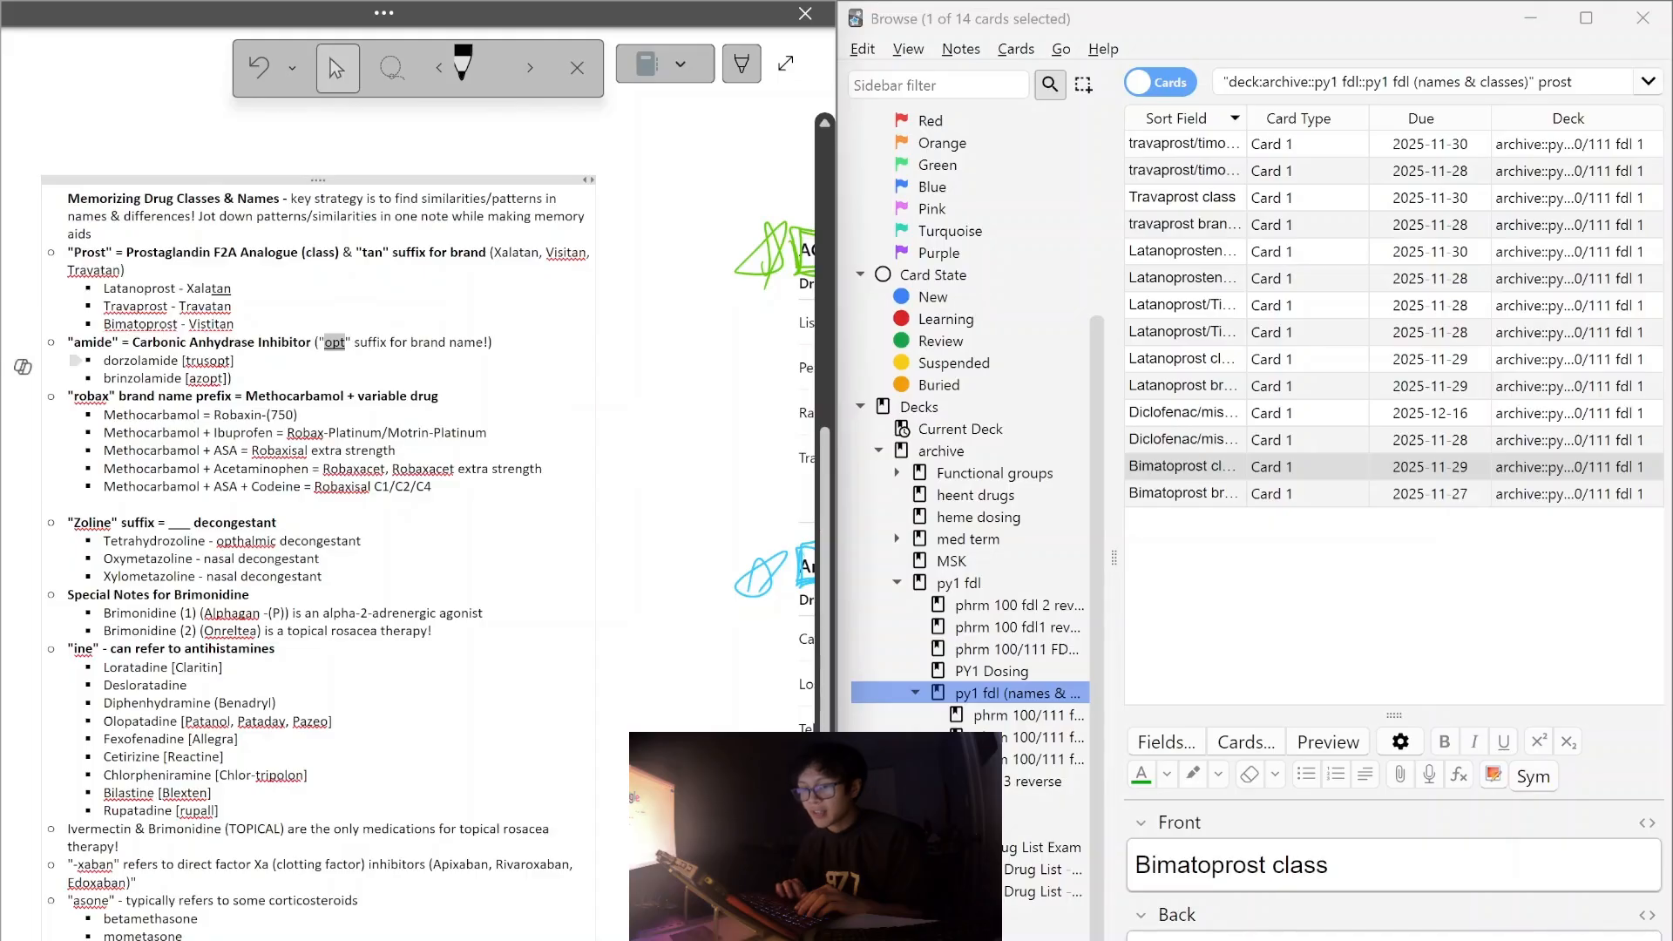
left_click(225, 380)
type(")")
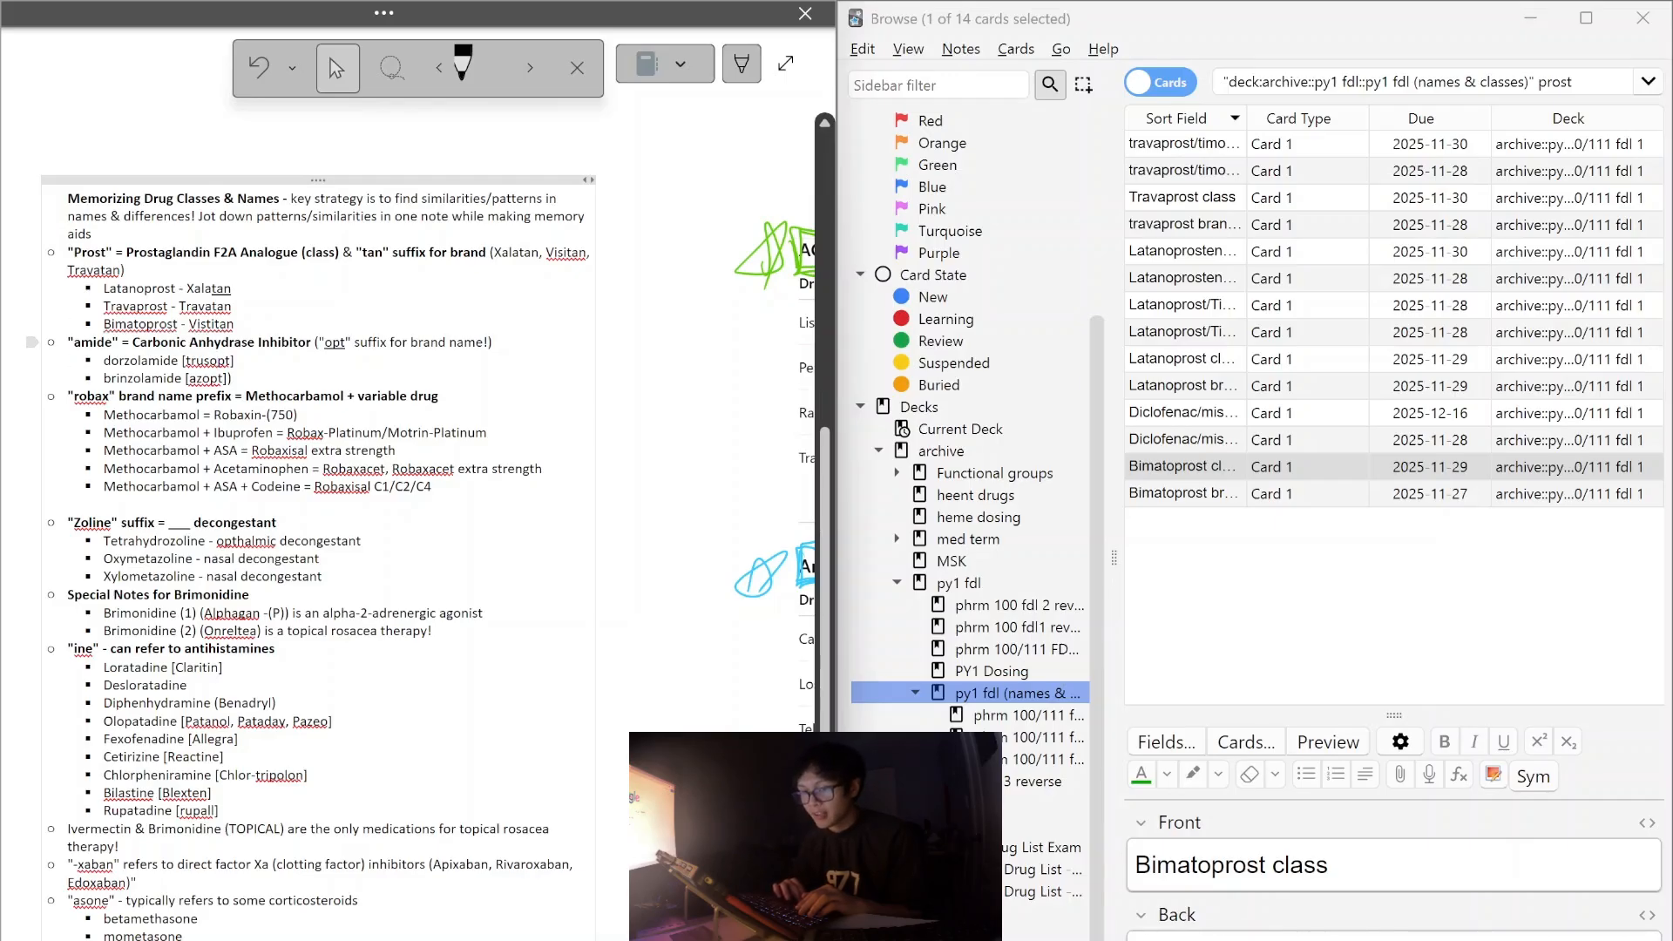
Put the word "prefix" in parentheses in the "robax" brand name heading of the notes.
scroll(218, 360, "down", 1)
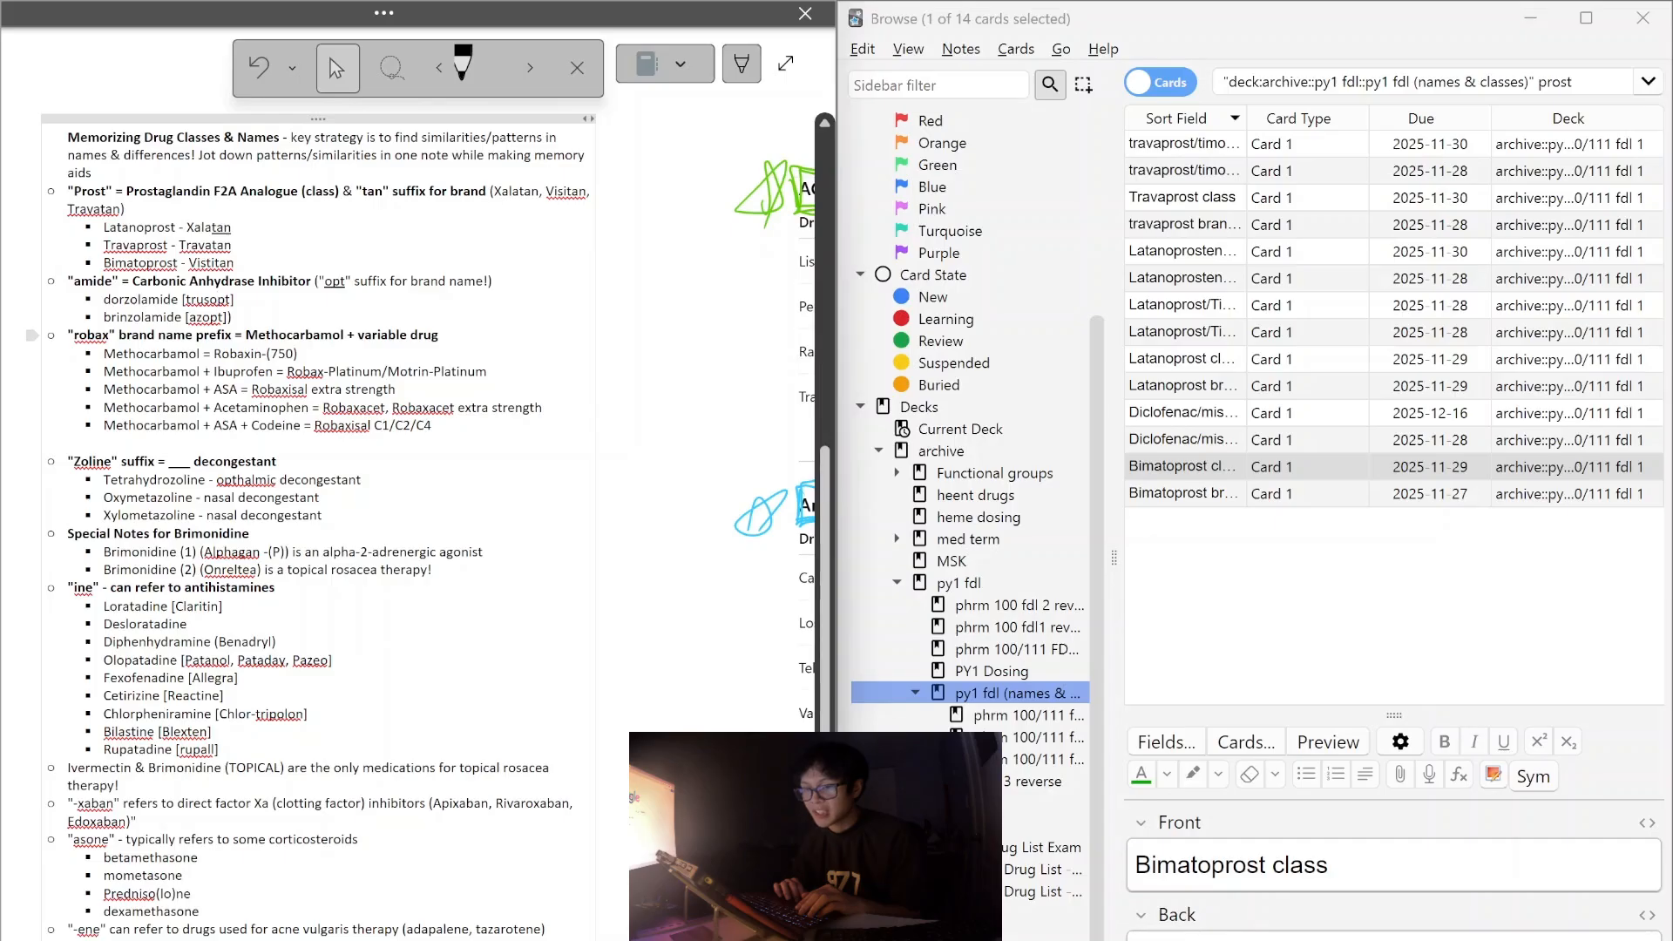
type("(lo")
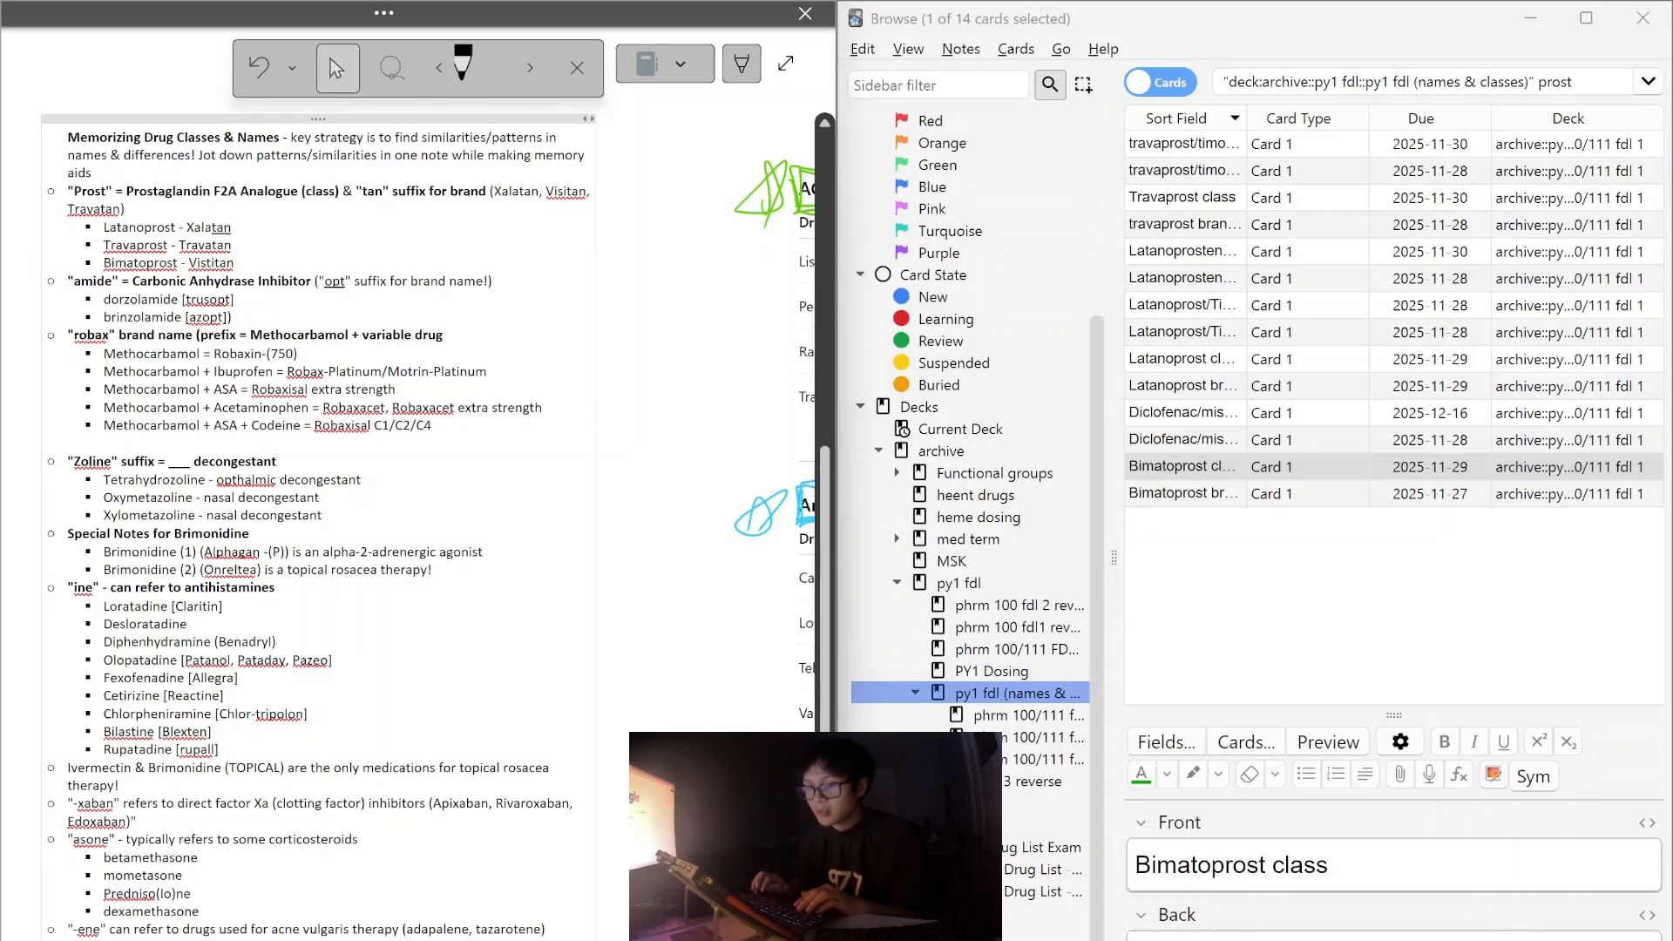
type(")")
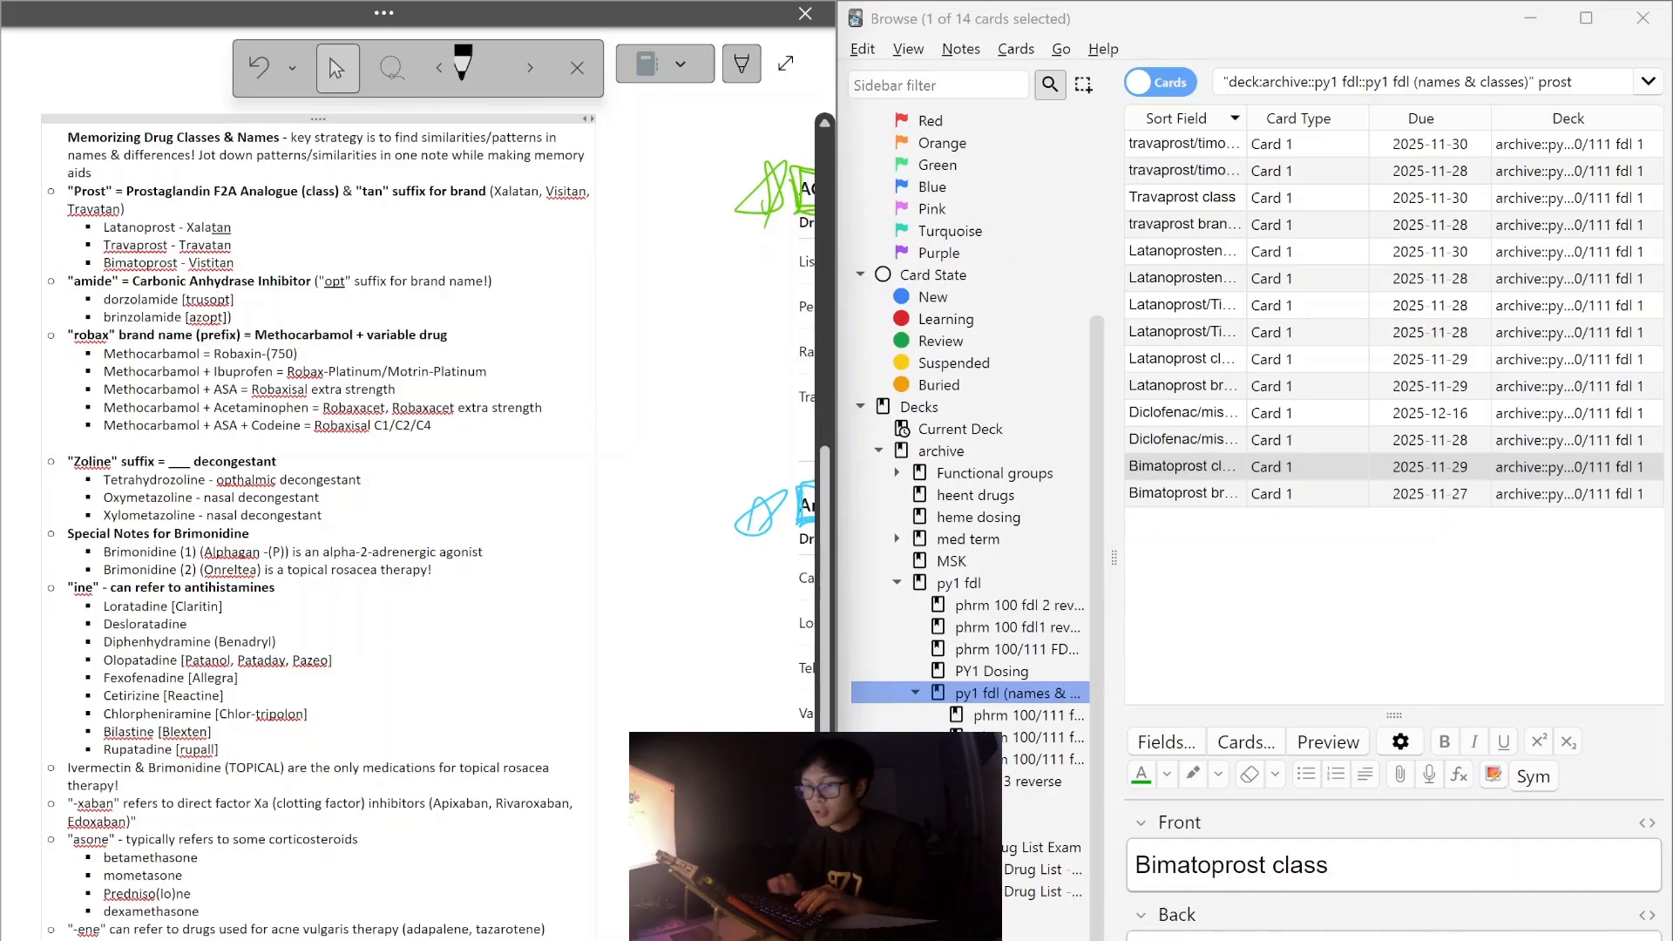
Append "= Robaxin/Robaxin-750" to the Methocarbamol = Robaxin-(750) line under the "robax" heading.
scroll(235, 340, "up", 3)
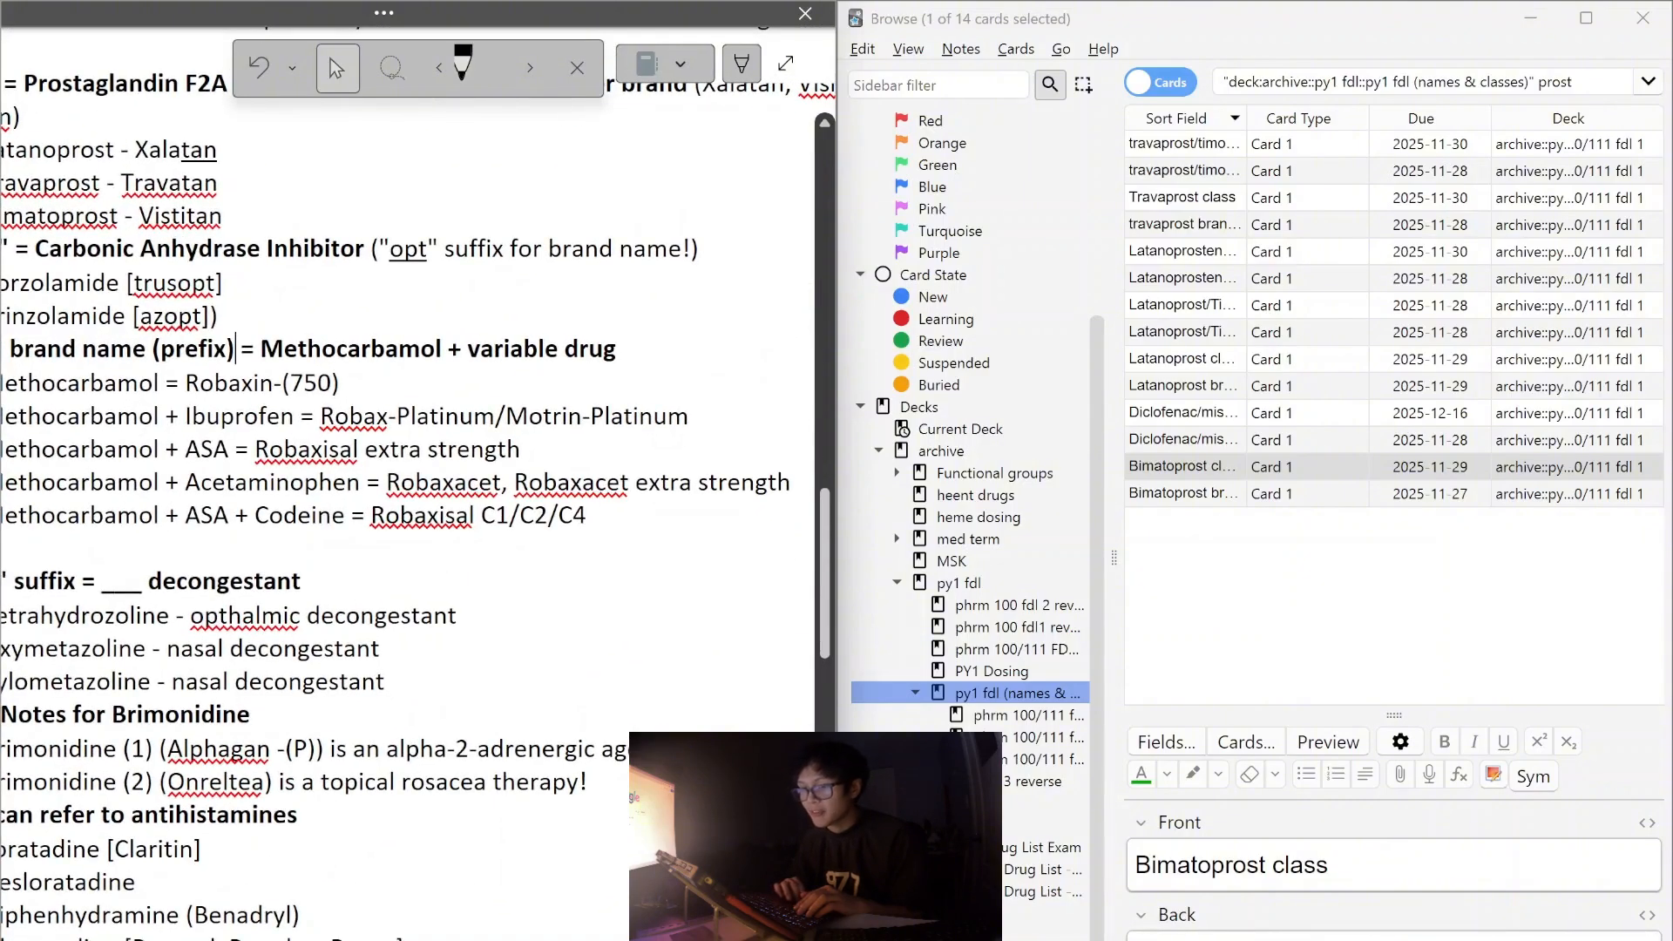
scroll(262, 416, "left", 3)
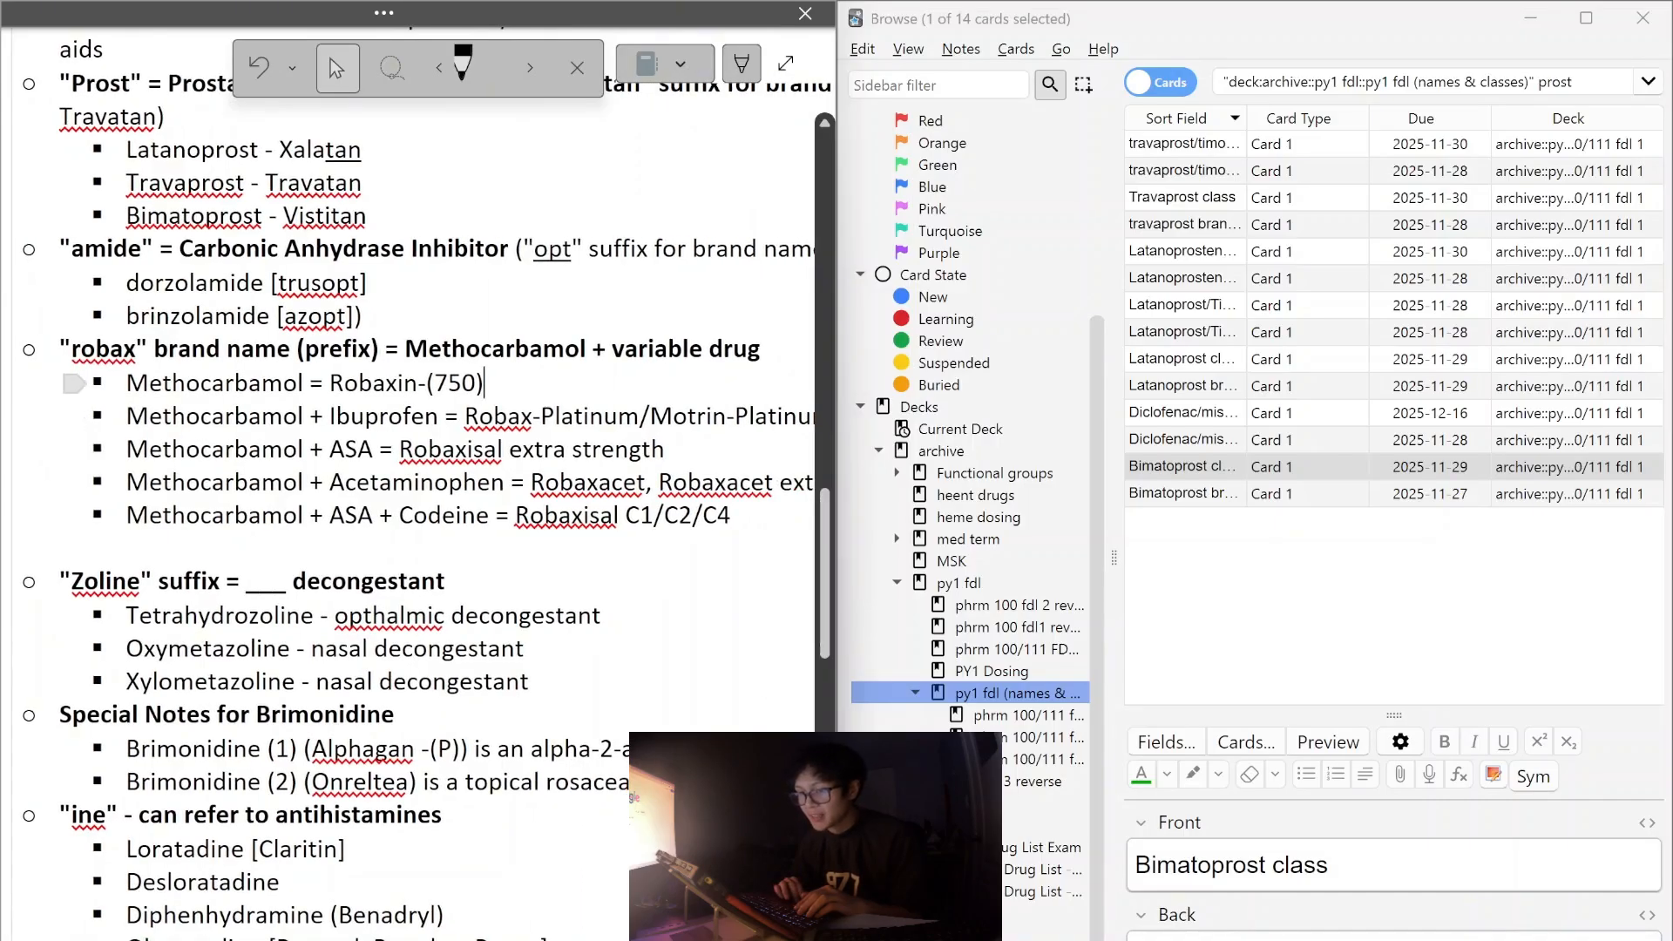
type("= Rob")
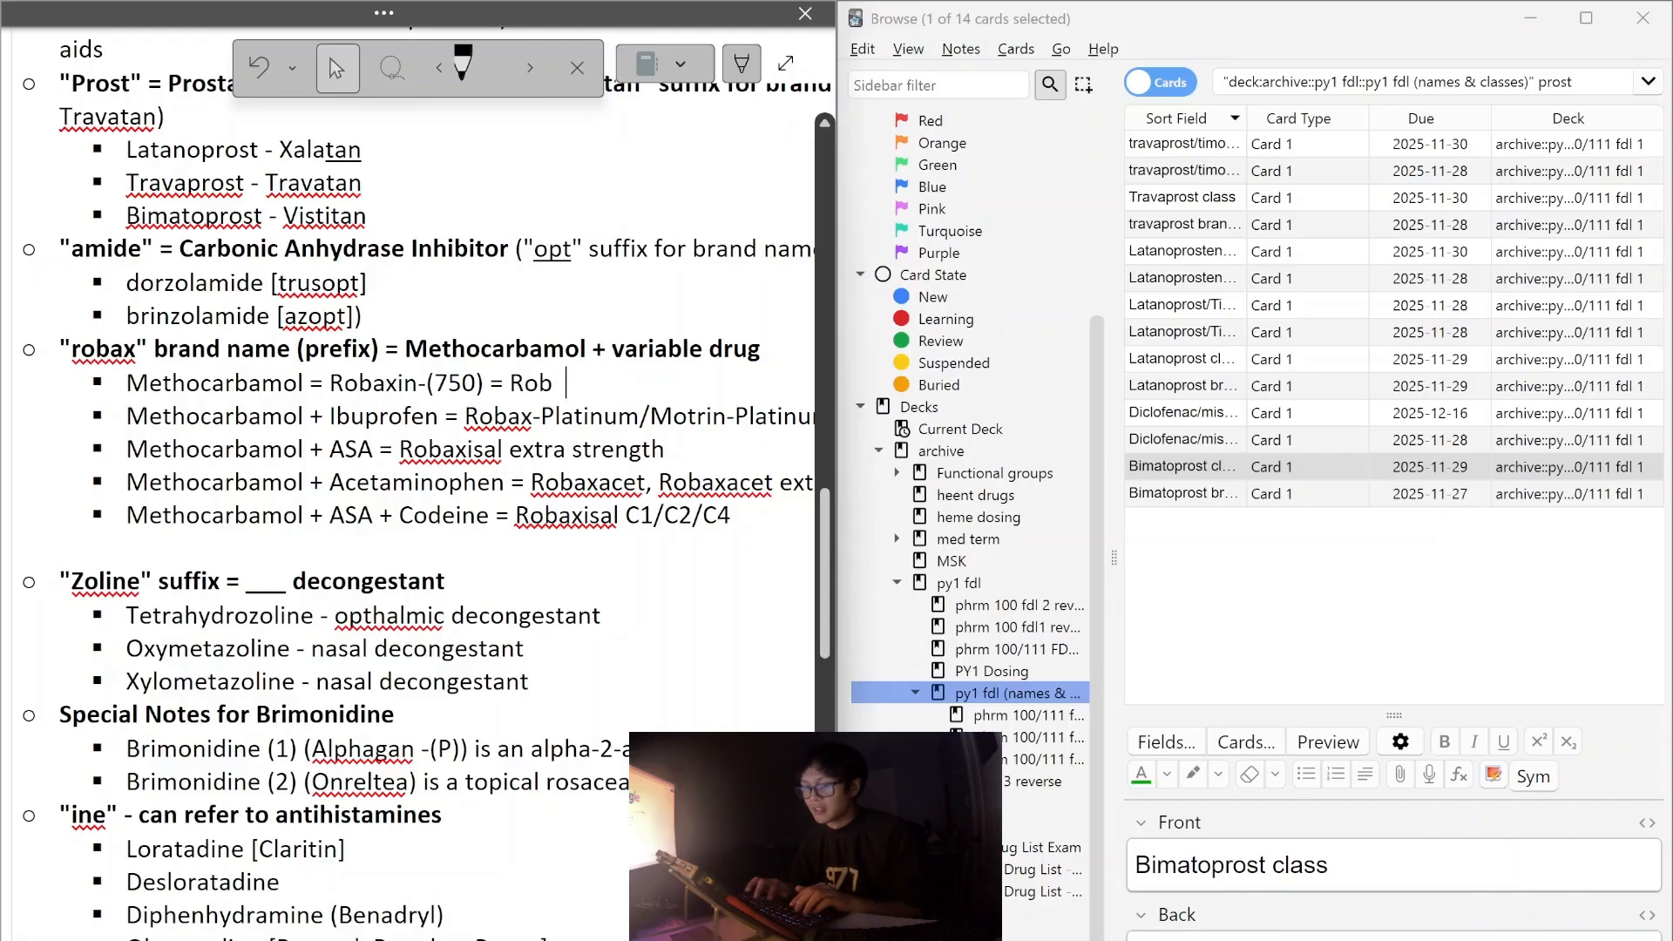
key("BackSpace")
type("axin/")
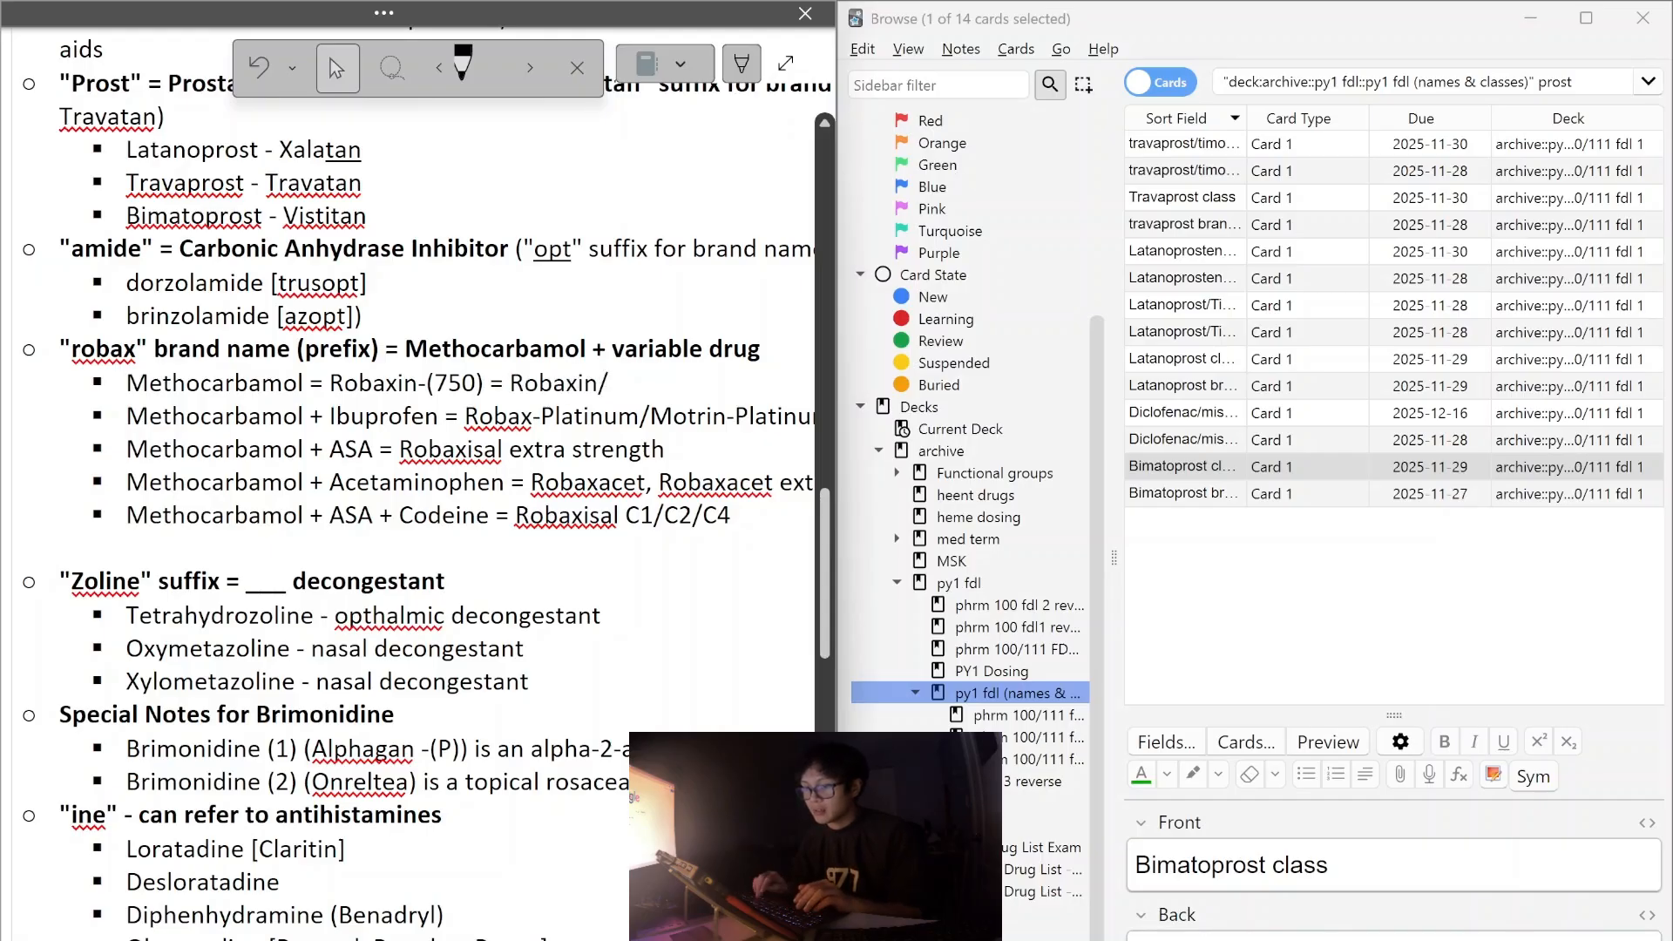
type("Roxb")
key("BackSpace")
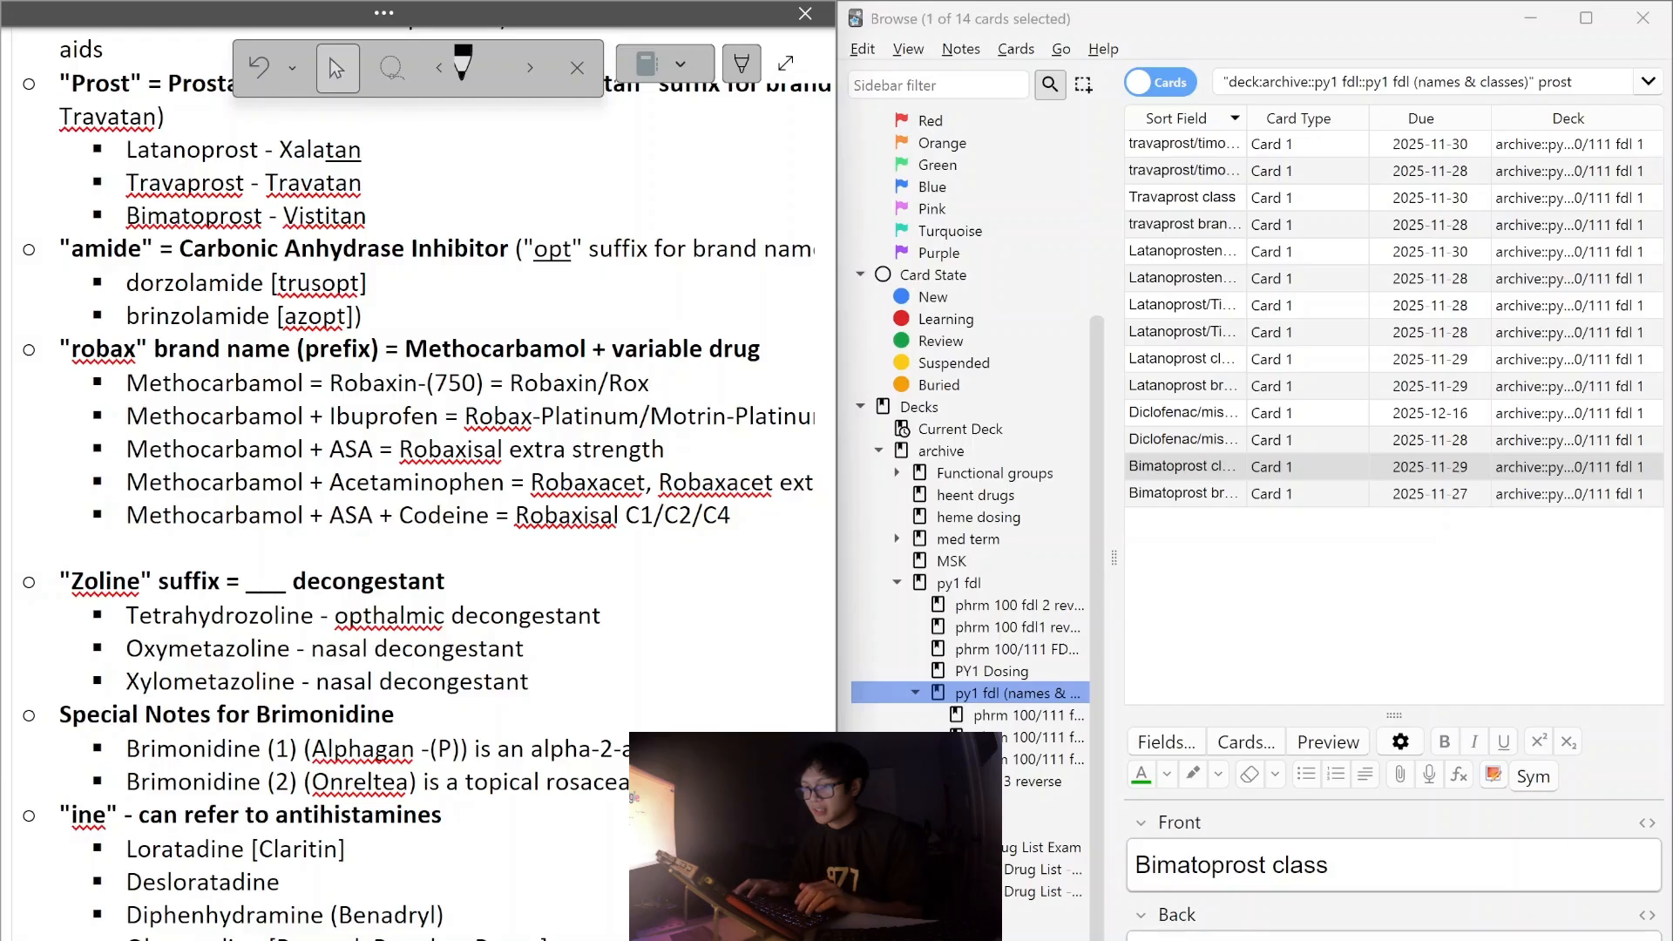
key("BackSpace")
type("baxin-75")
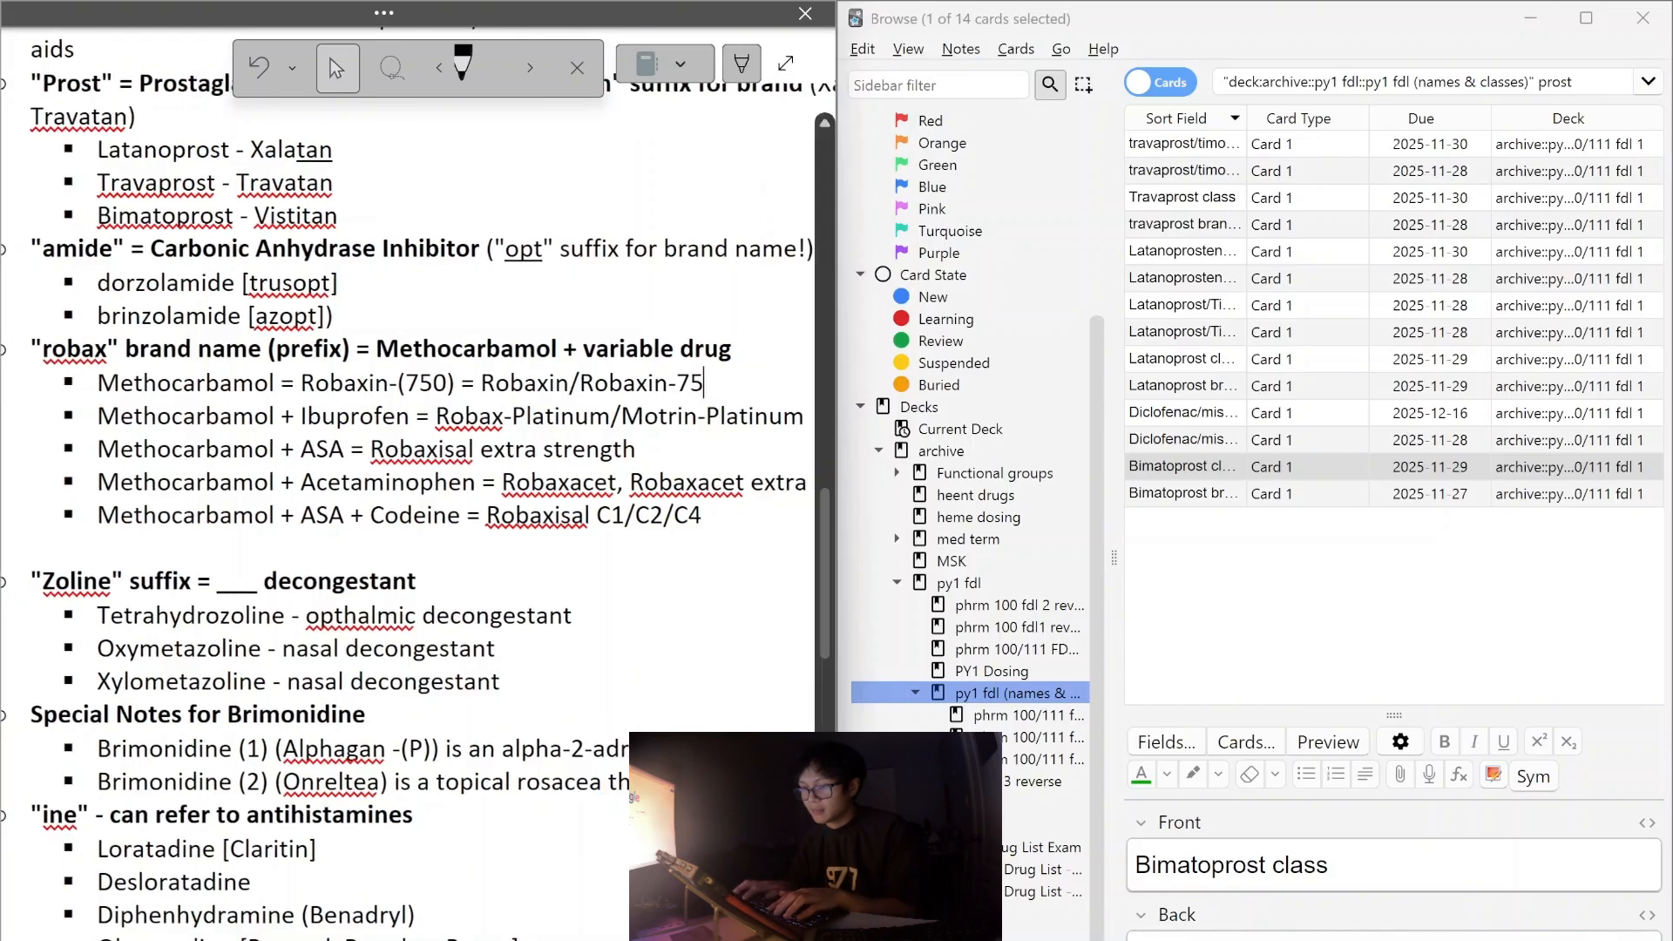
type("0")
Highlight Methocarbamol + Ibuprofen and its brand name Motrin-Platinum in the "robax" list, then go to the ASA combination.
scroll(266, 439, "down", 3)
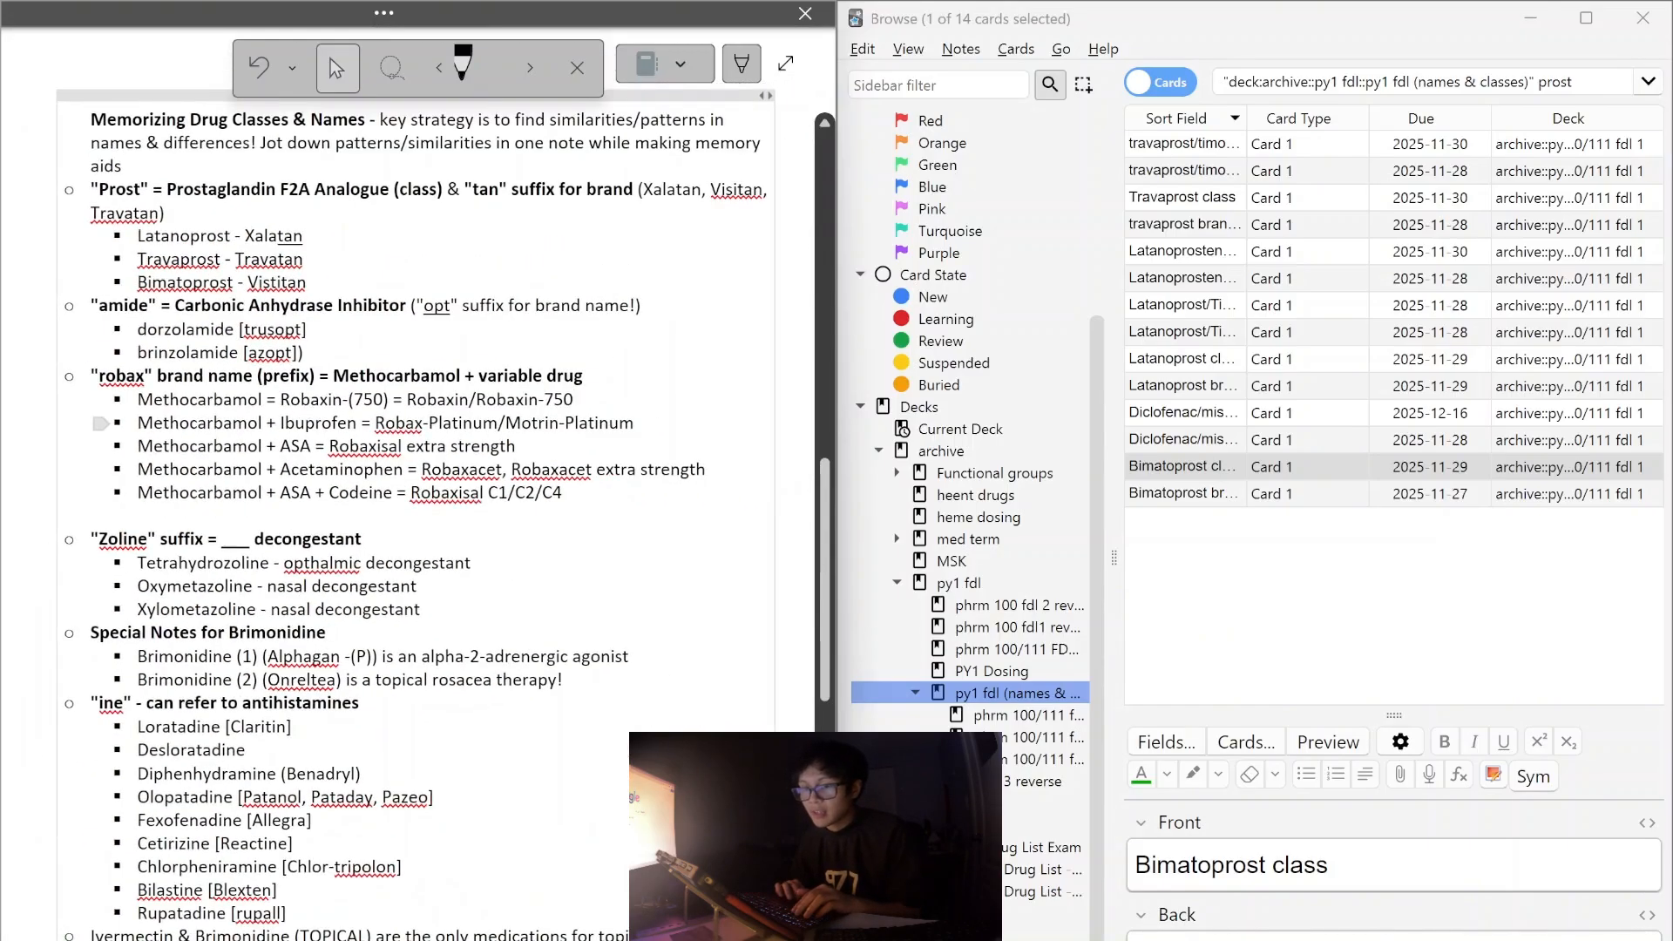
left_click_drag(138, 423, 357, 423)
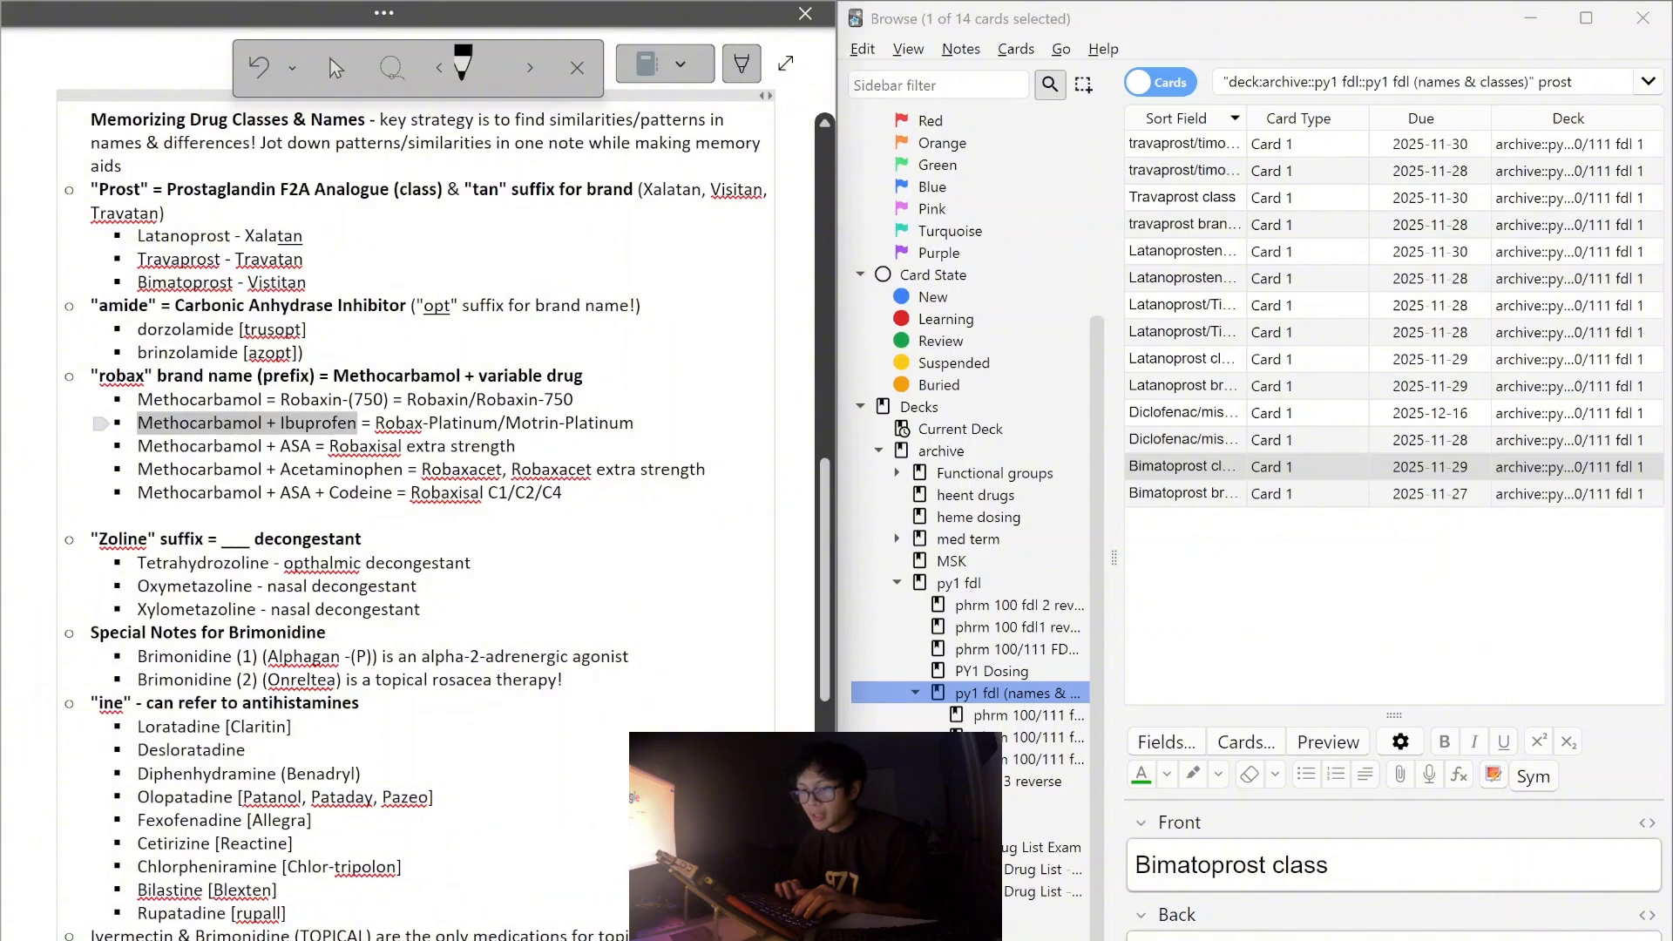
left_click(359, 424)
left_click_drag(376, 423, 634, 422)
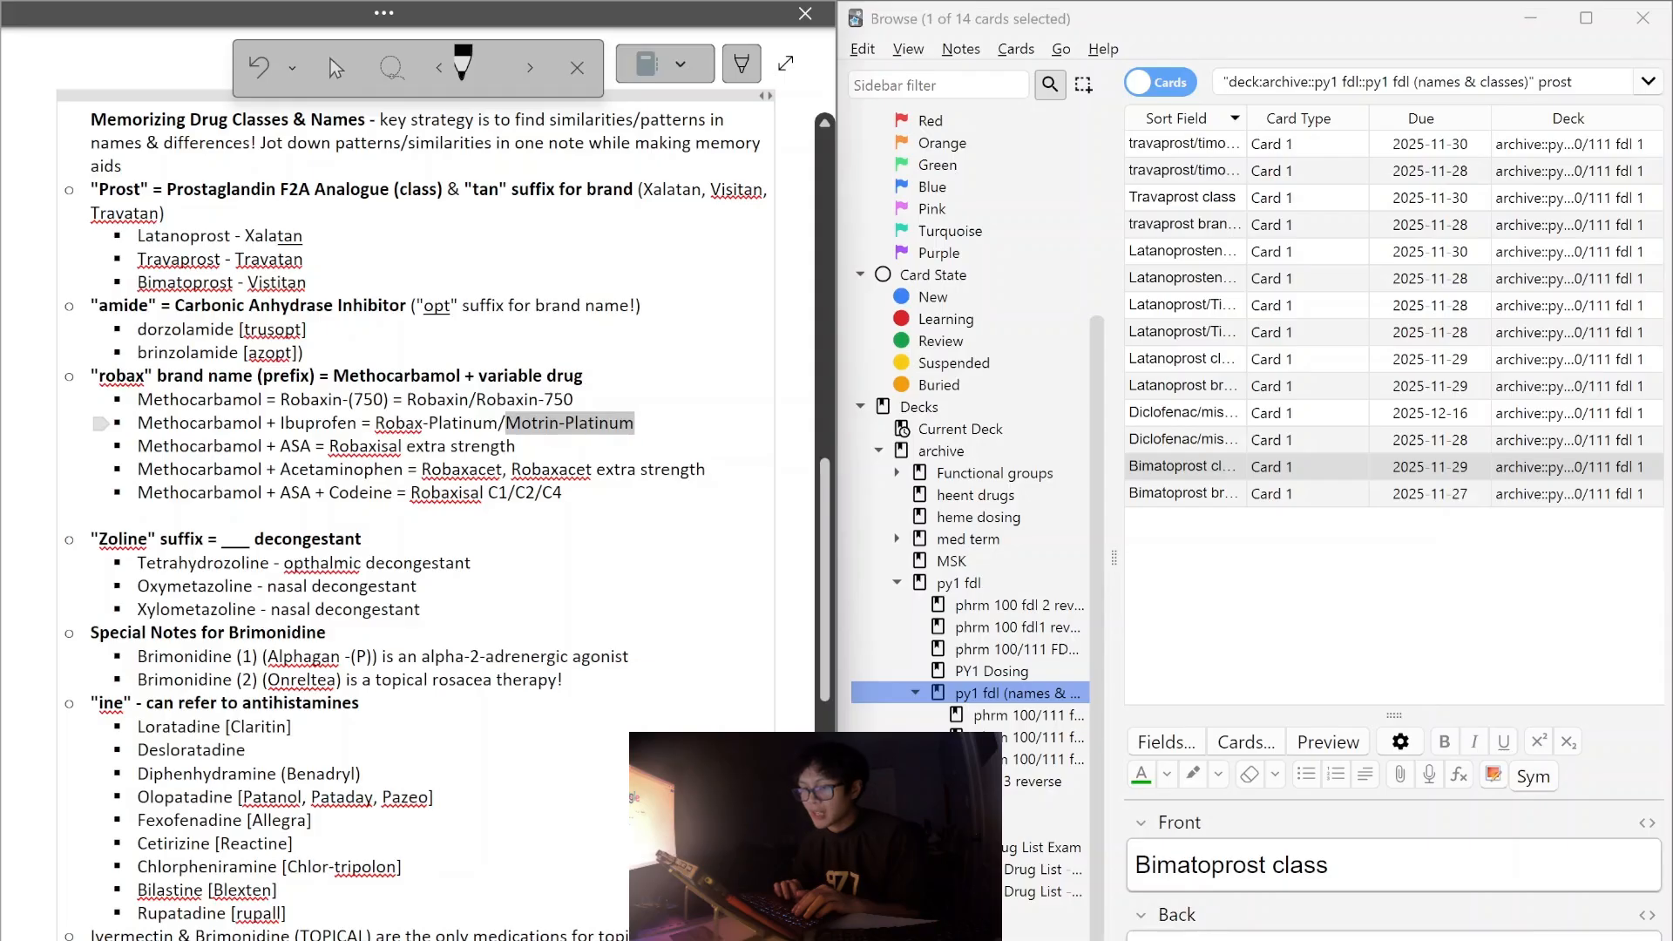
left_click(190, 446)
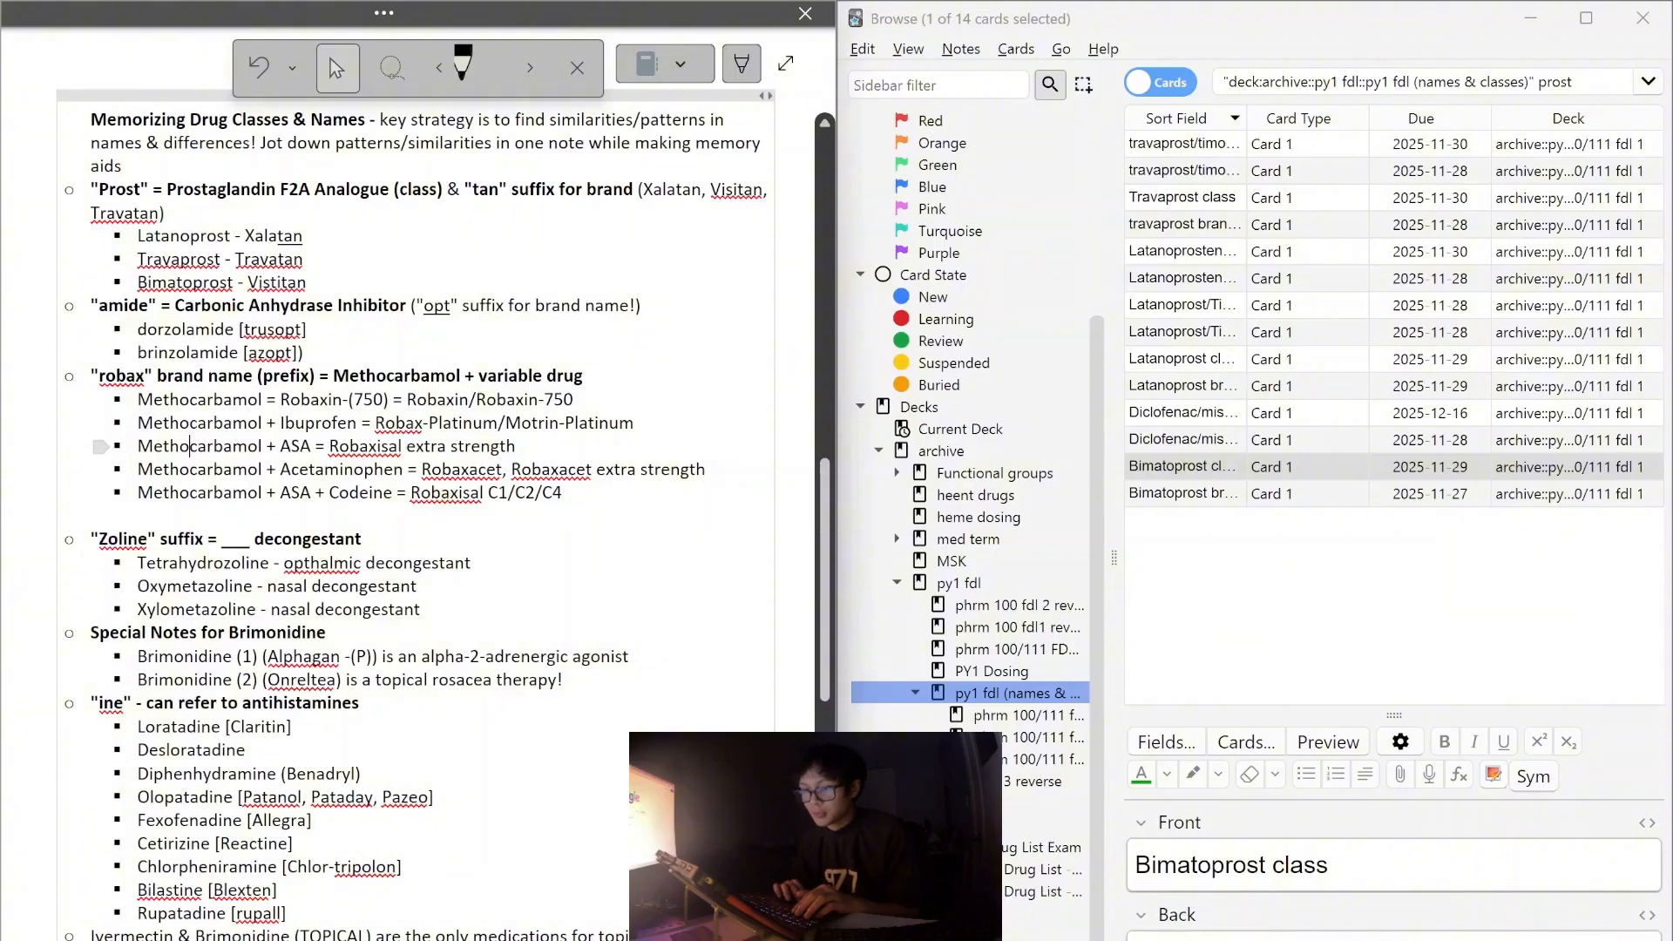
Relate Ibuprofen to Motrin and Robax-Platinum by highlighting them, and highlight Acetaminophen in its Methocarbamol combination.
double_click(296, 425)
left_click(297, 425)
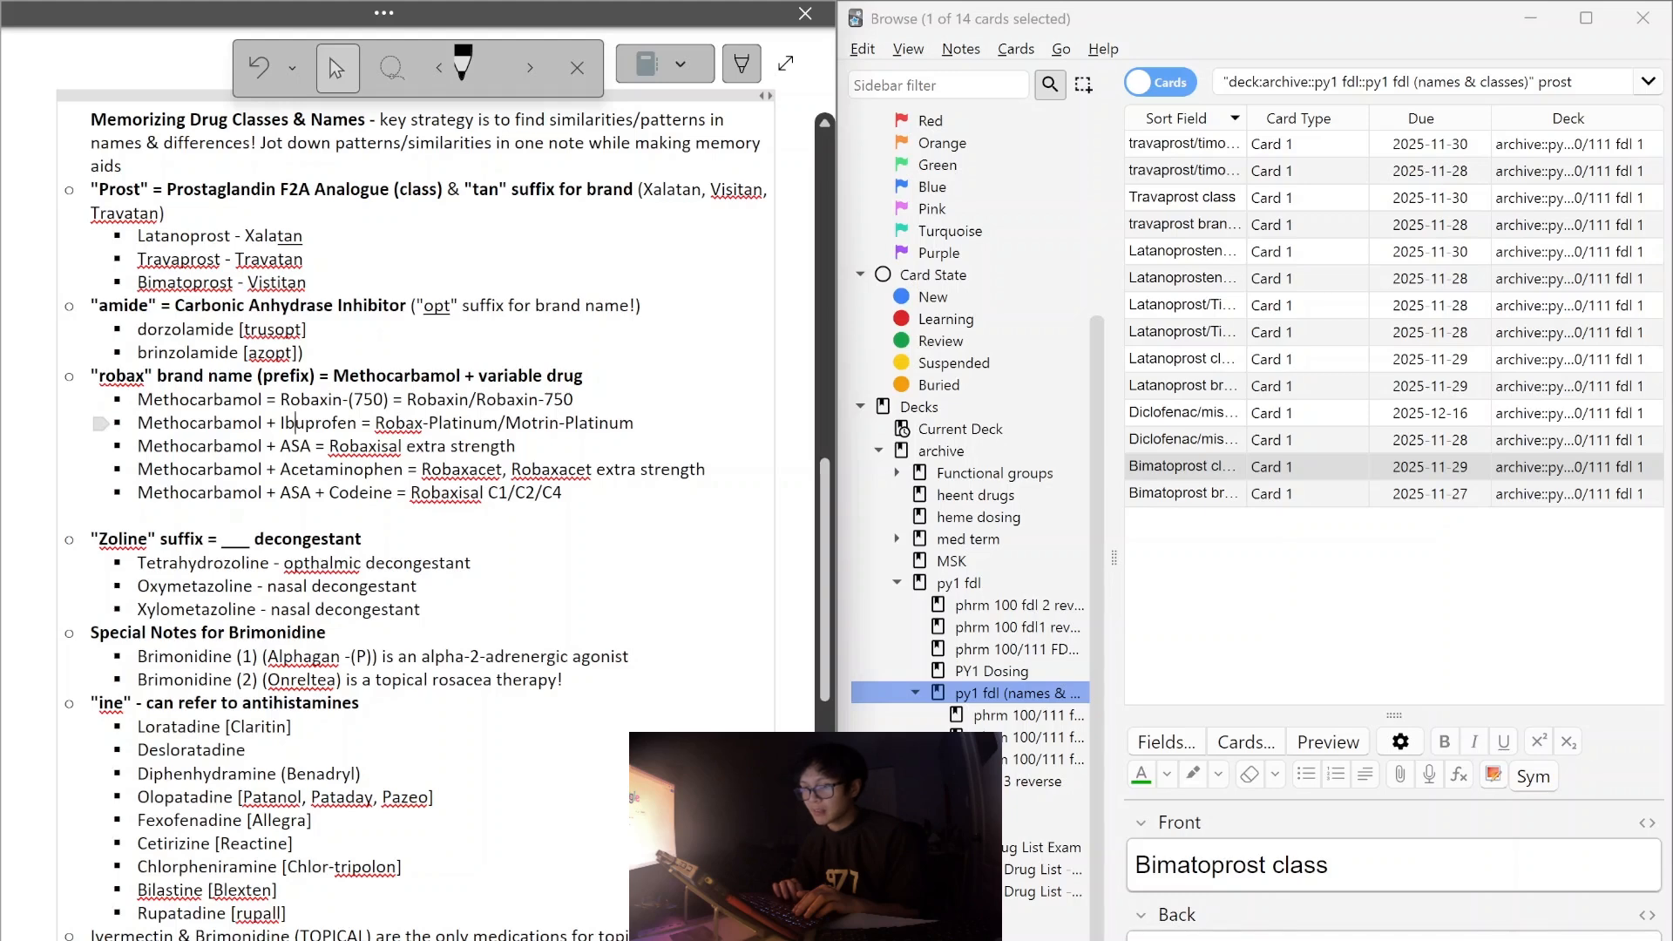
double_click(318, 423)
left_click_drag(505, 423, 549, 423)
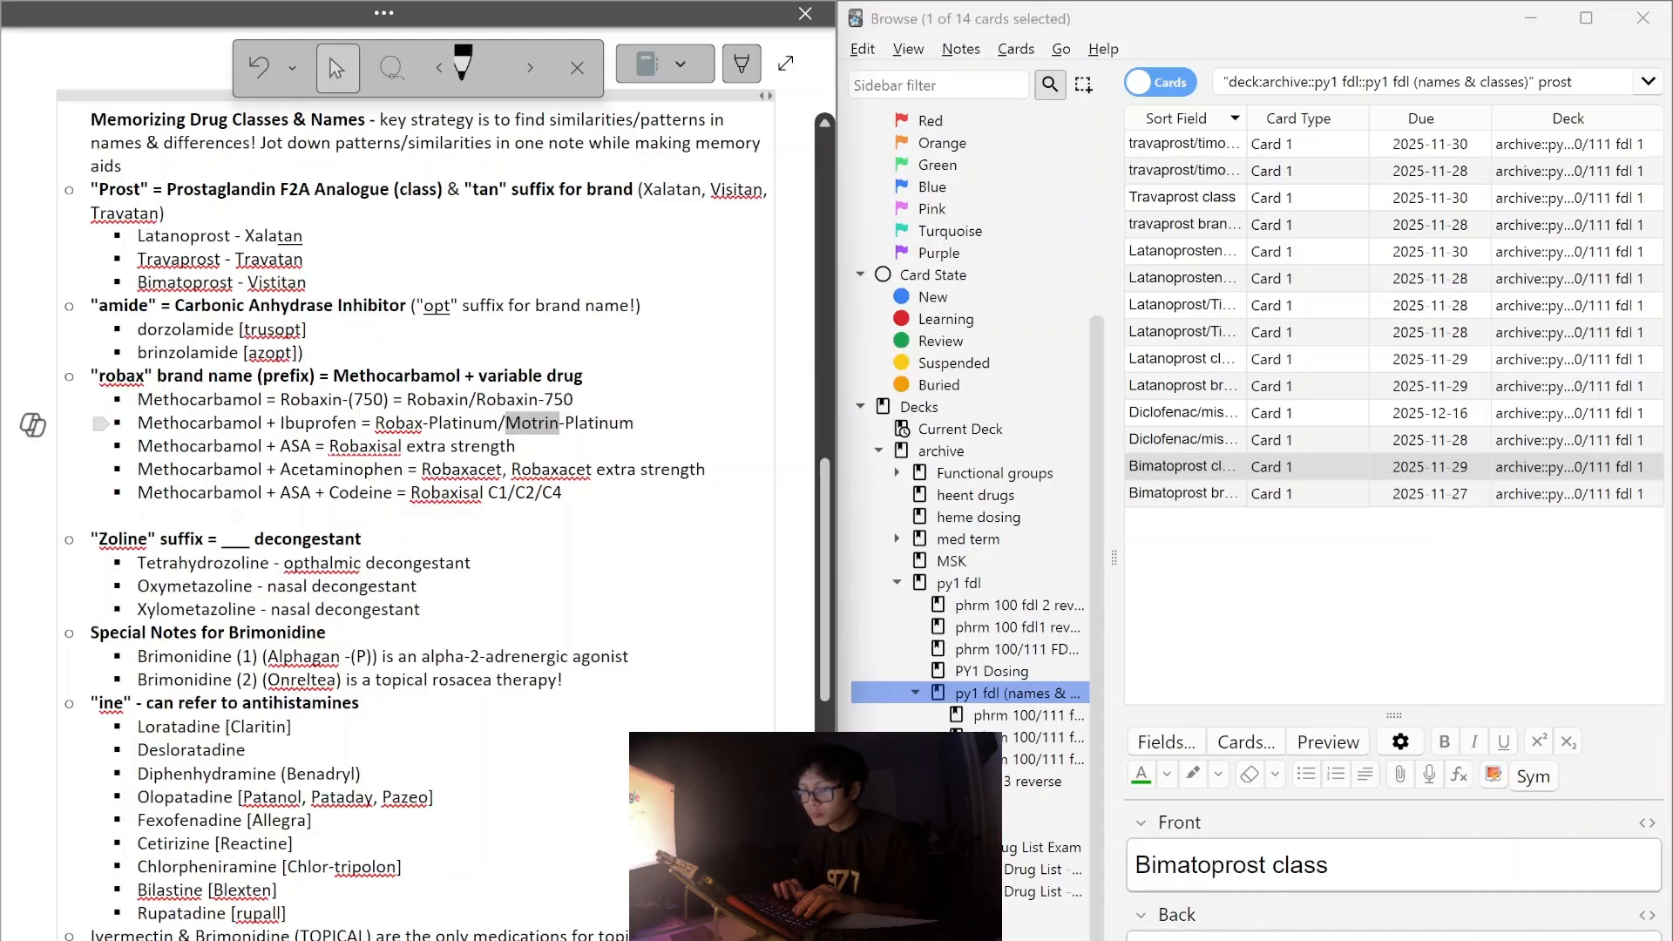
key("Right")
left_click_drag(375, 423, 498, 423)
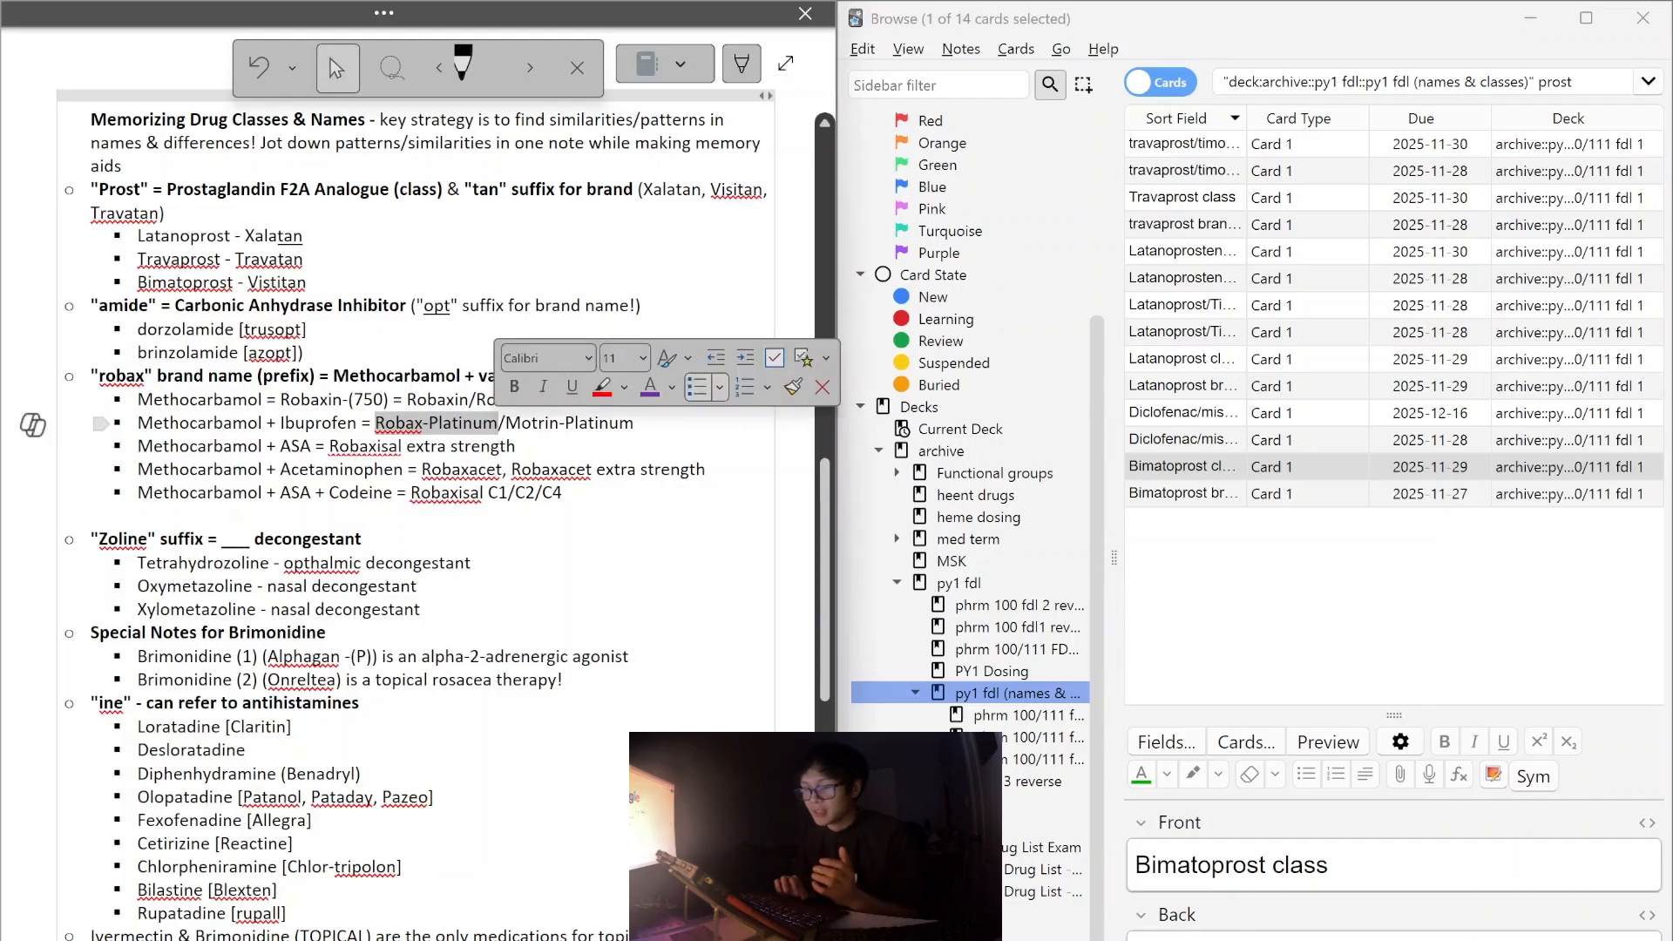
left_click(499, 424)
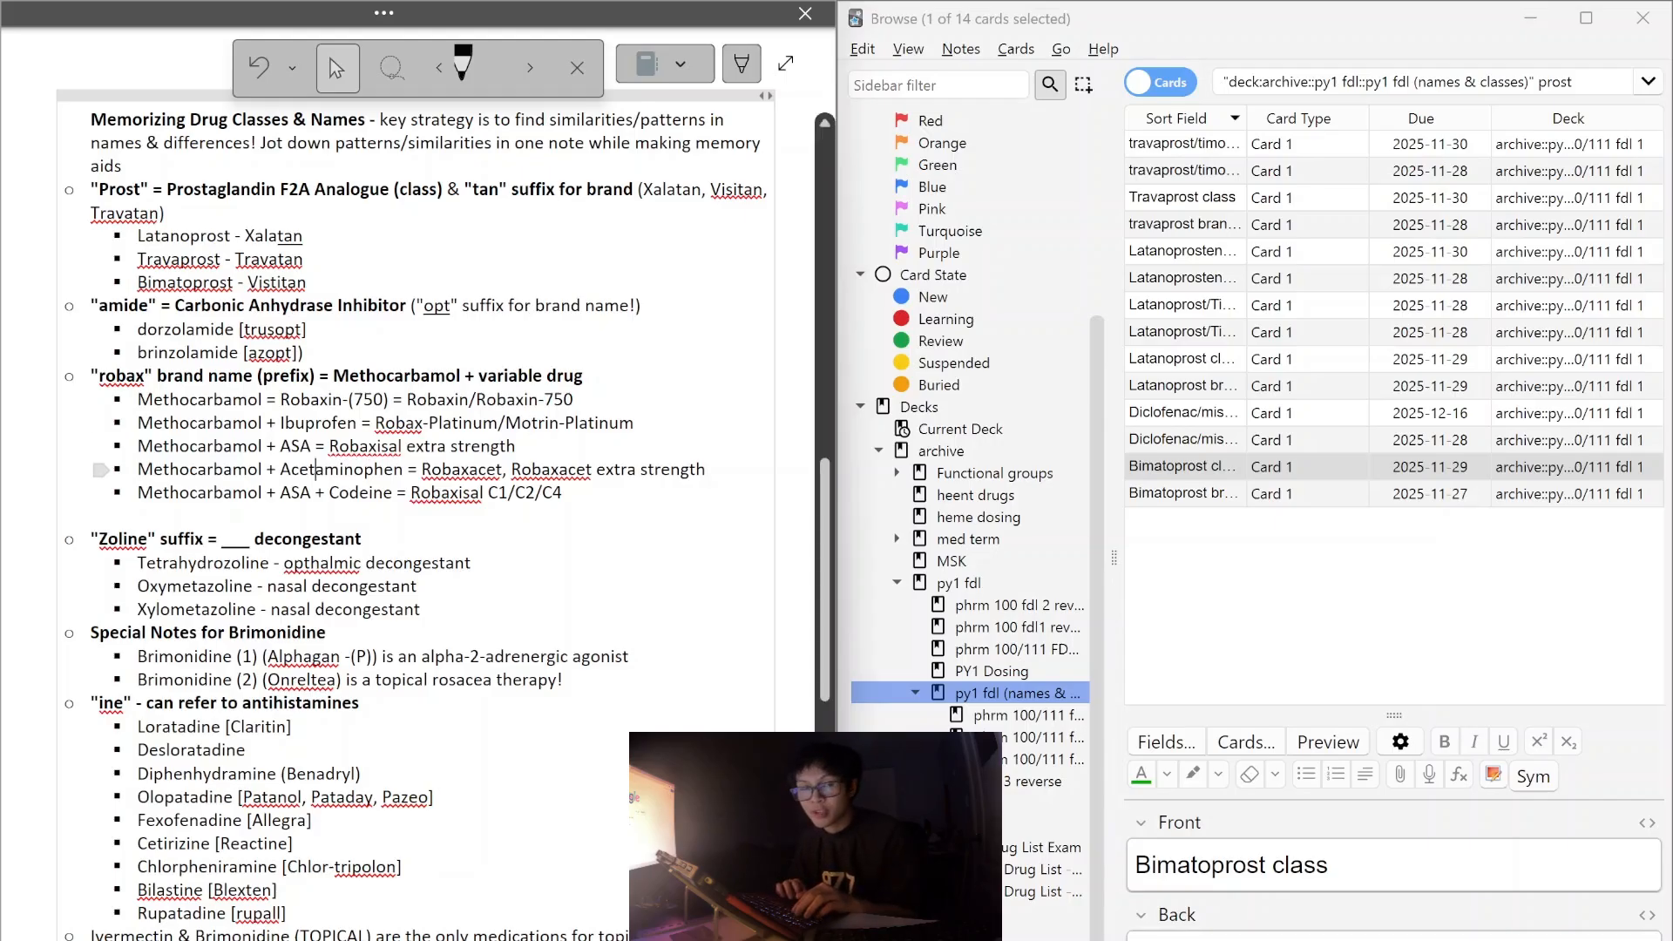
double_click(315, 472)
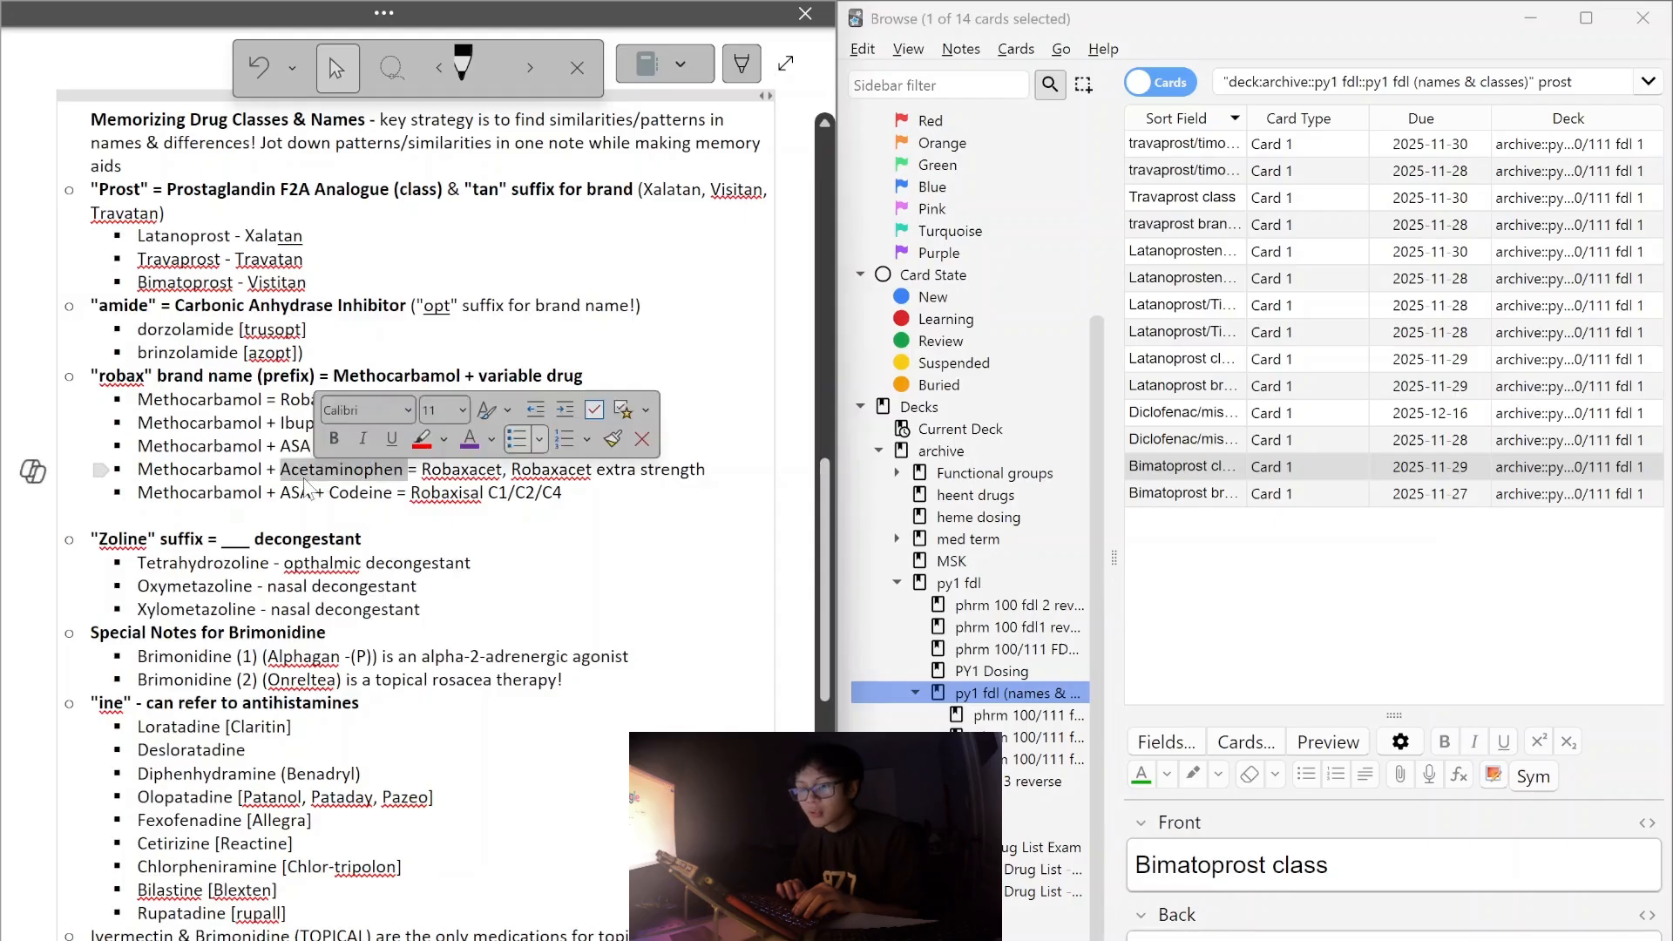
Underline "Acet" in Acetaminophen and "acet" in its first brand name, Robaxacet, in the "robax" list.
left_click(305, 477)
left_click_drag(280, 469, 316, 470)
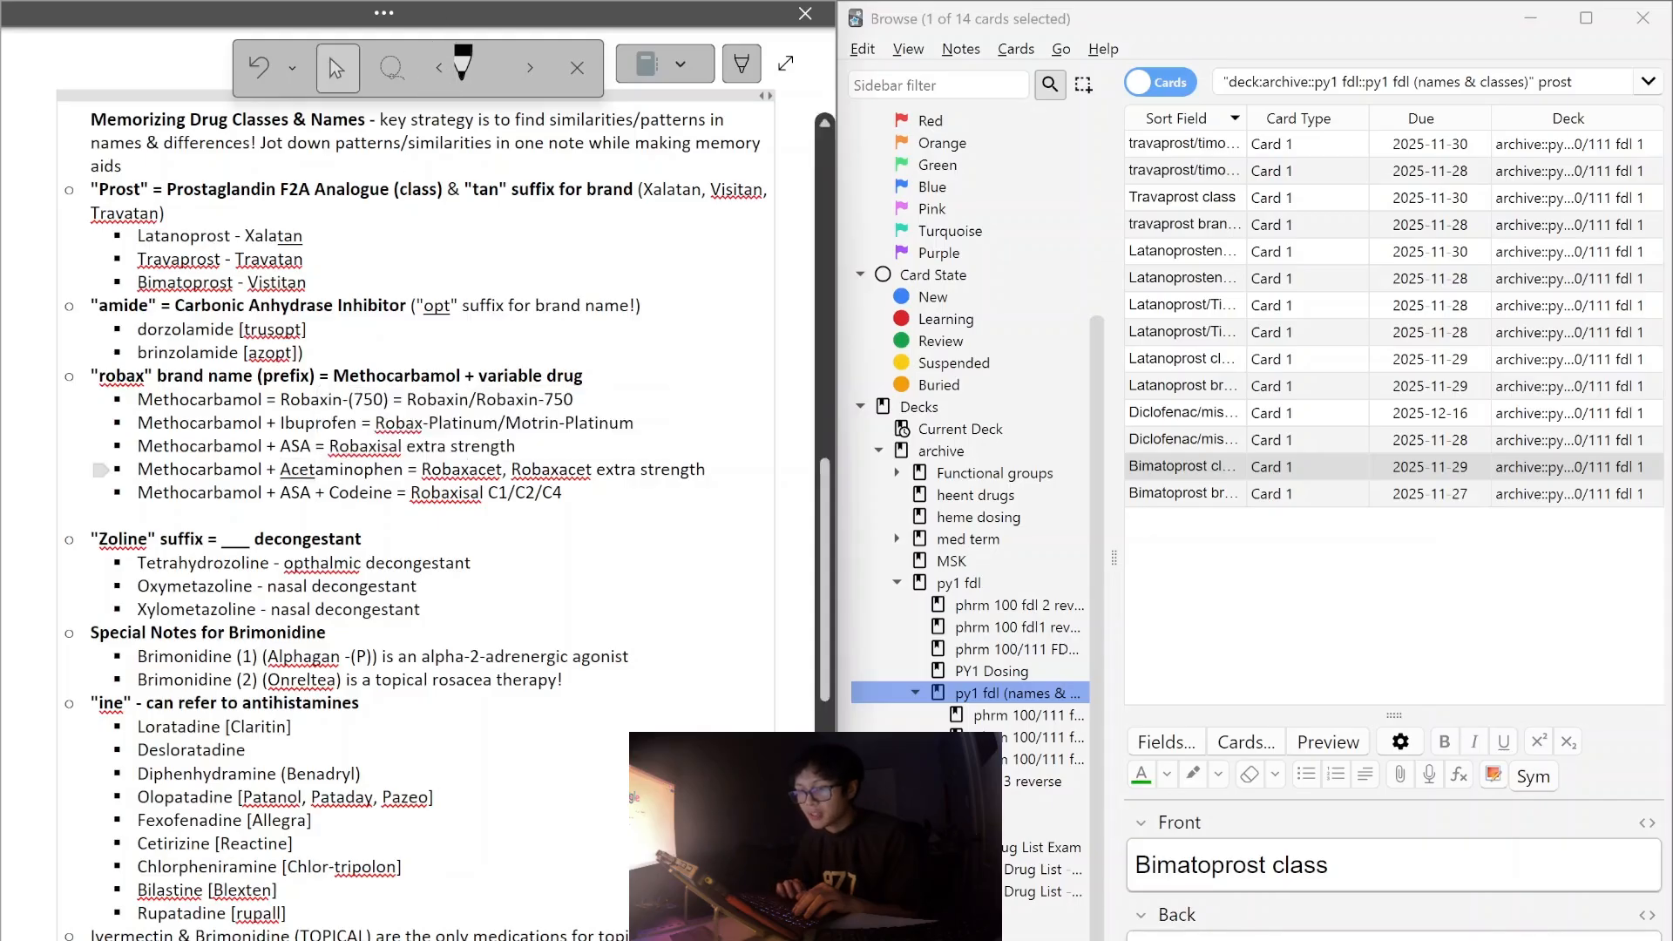
left_click_drag(470, 470, 503, 470)
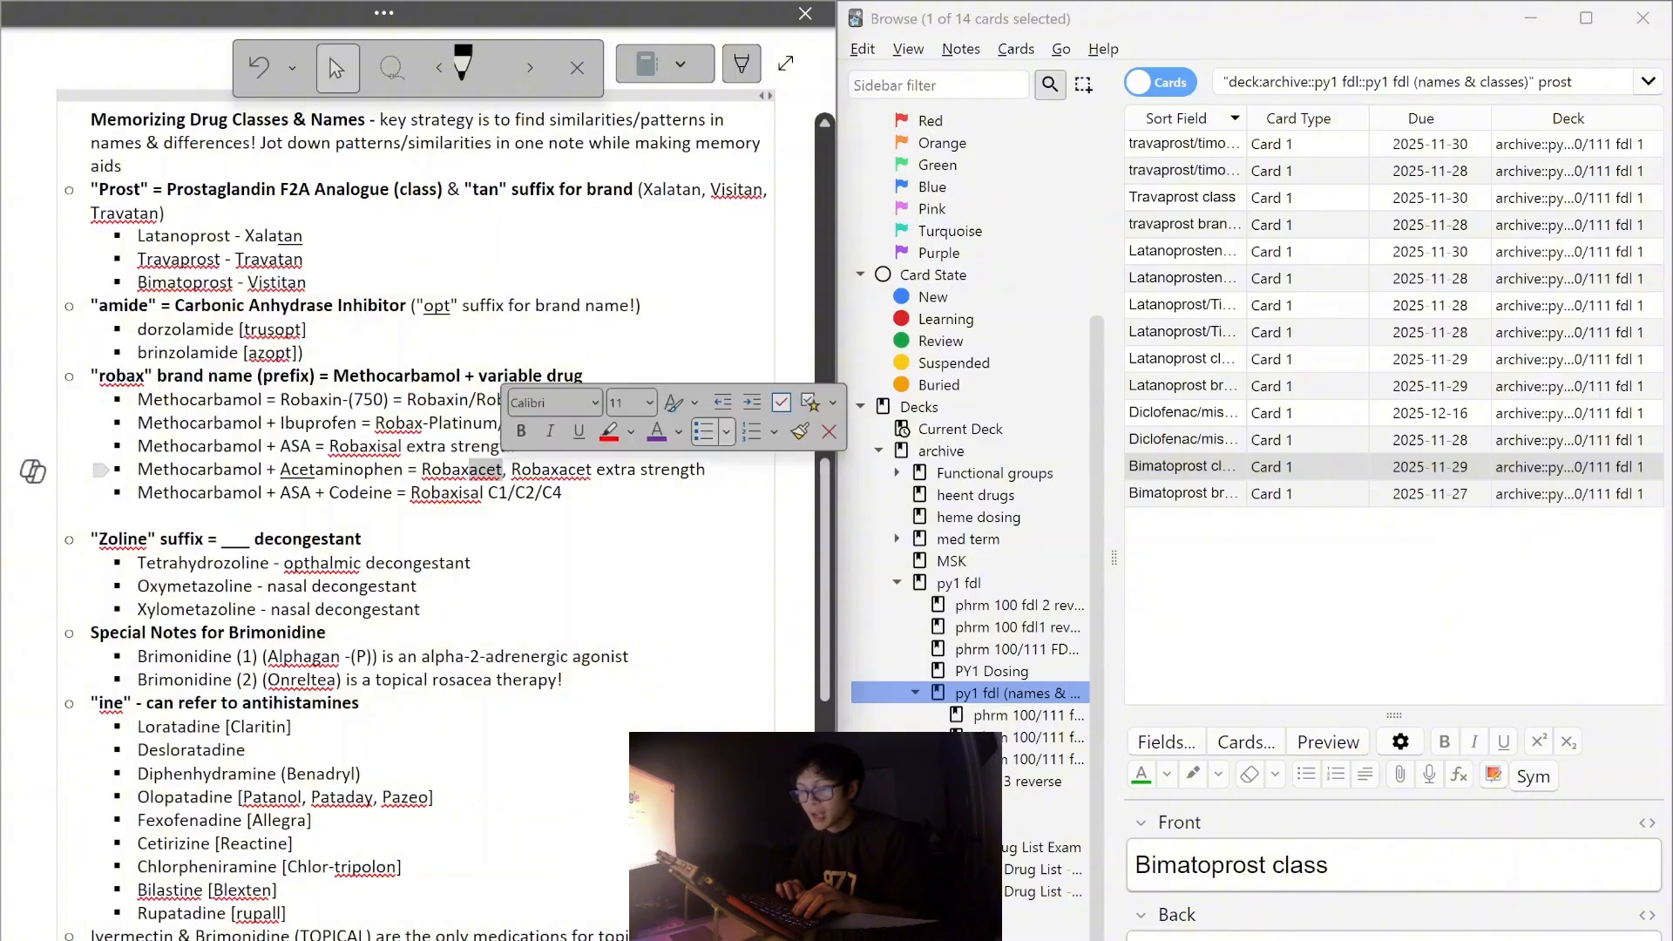
Underline "acet" in the brand name Robaxacet extra strength in the "robax" list.
scroll(417, 484, "down", 1)
scroll(417, 483, "down", 13)
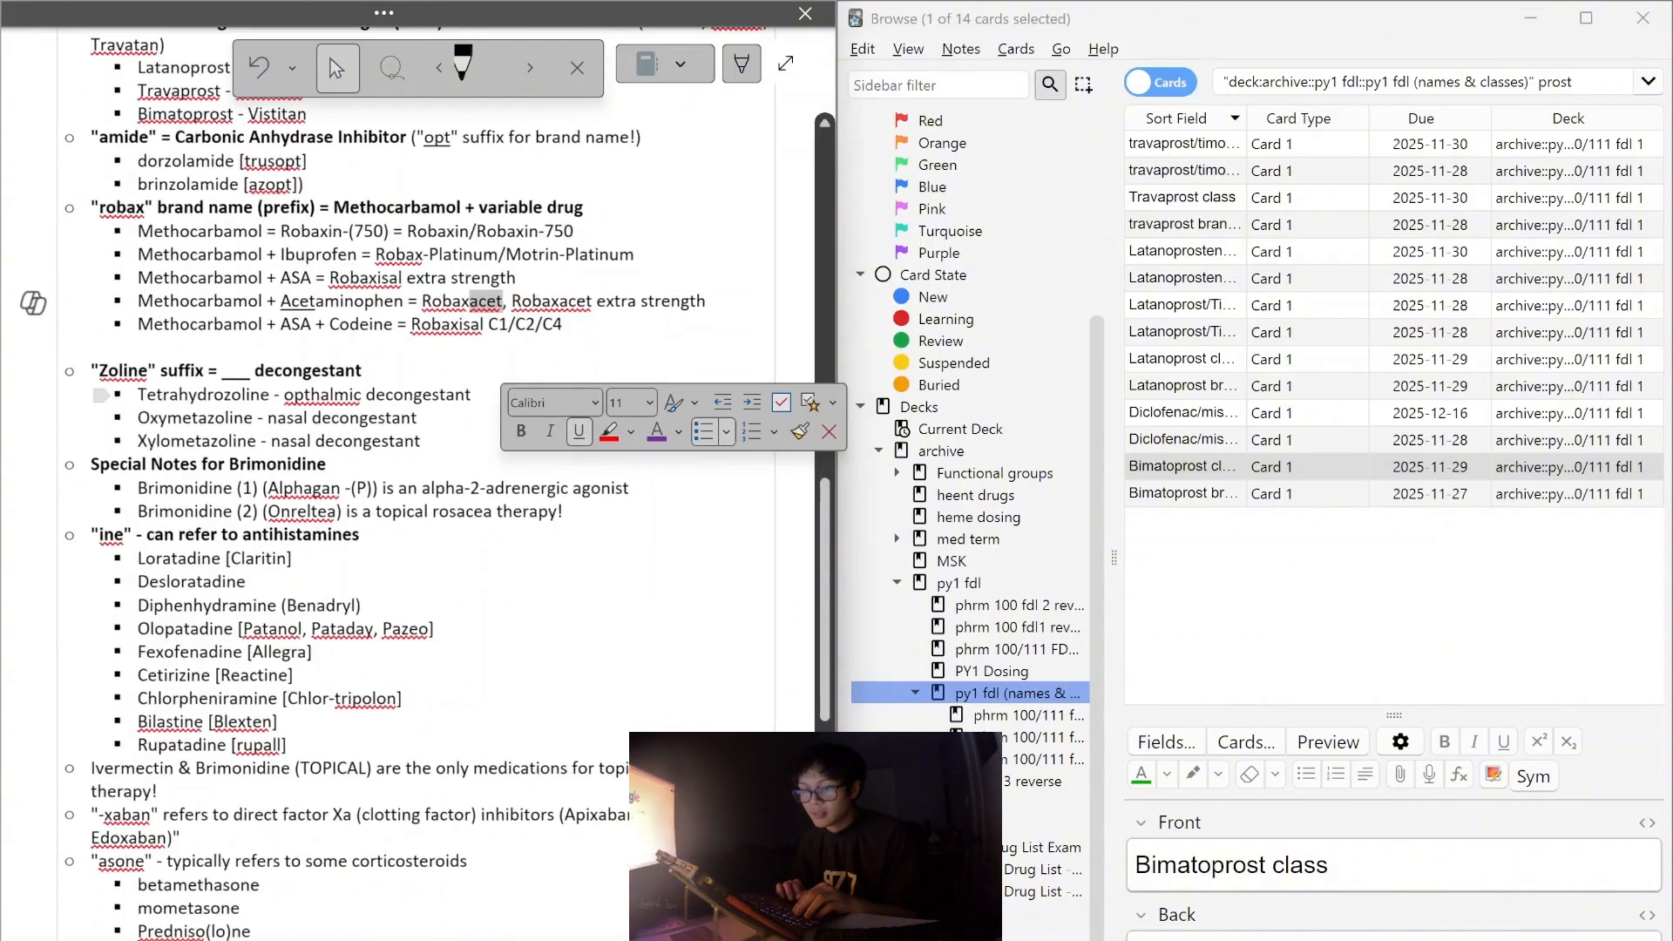
scroll(416, 483, "down", 7)
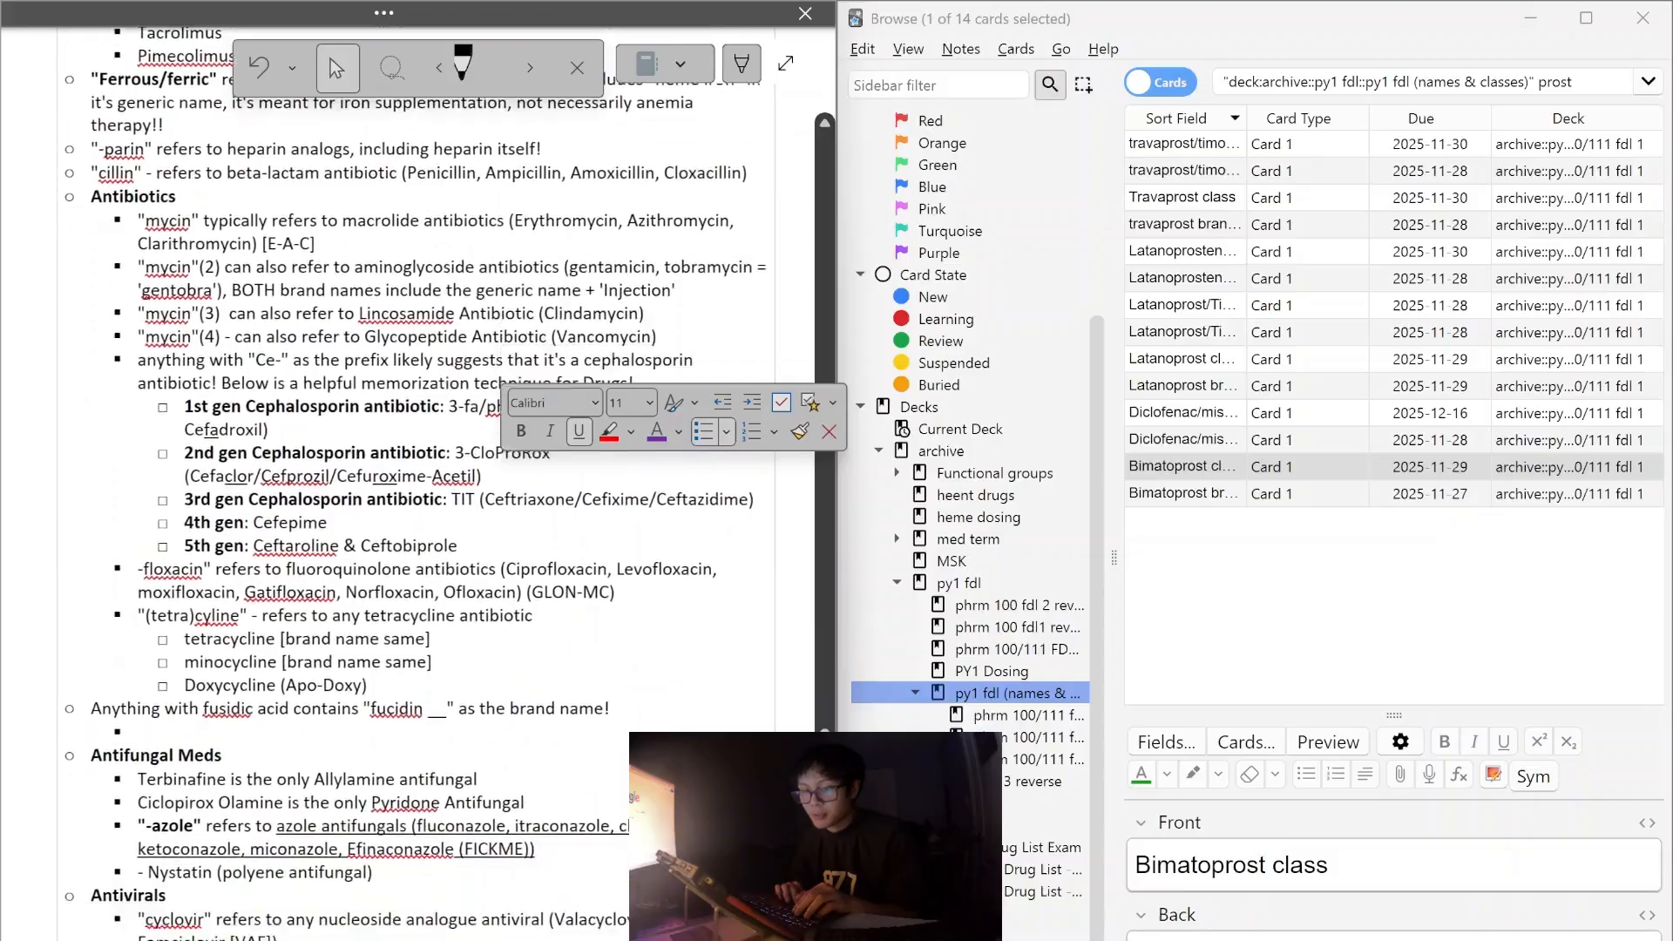
scroll(416, 484, "up", 8)
scroll(416, 484, "up", 20)
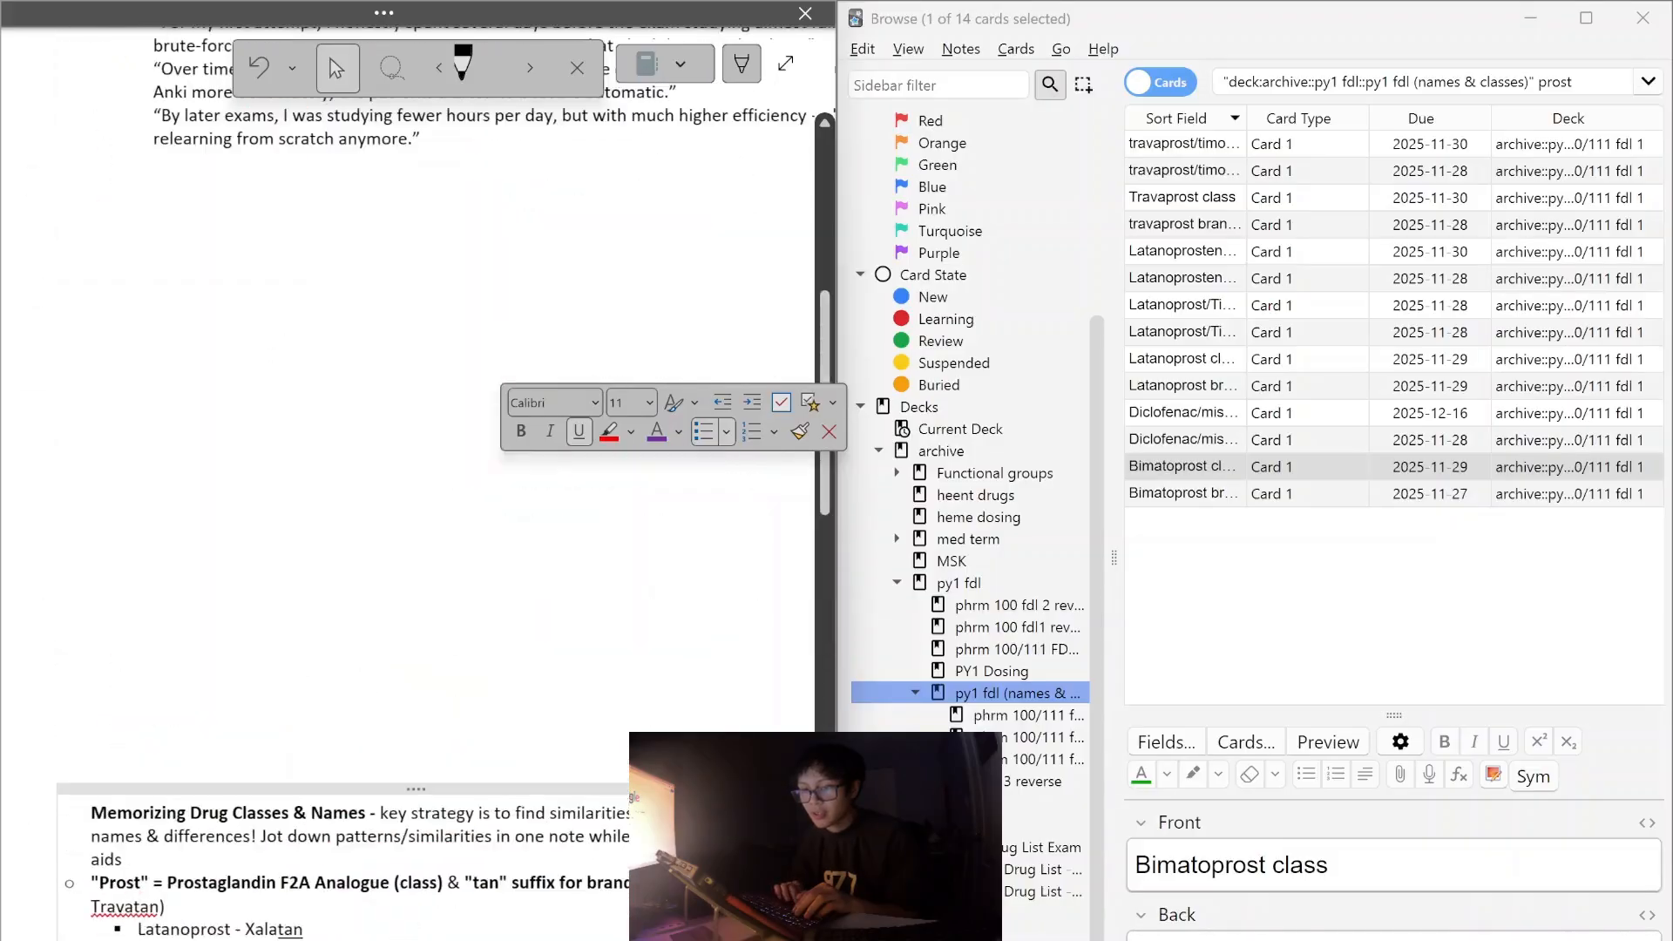
scroll(416, 484, "down", 8)
scroll(417, 484, "down", 1)
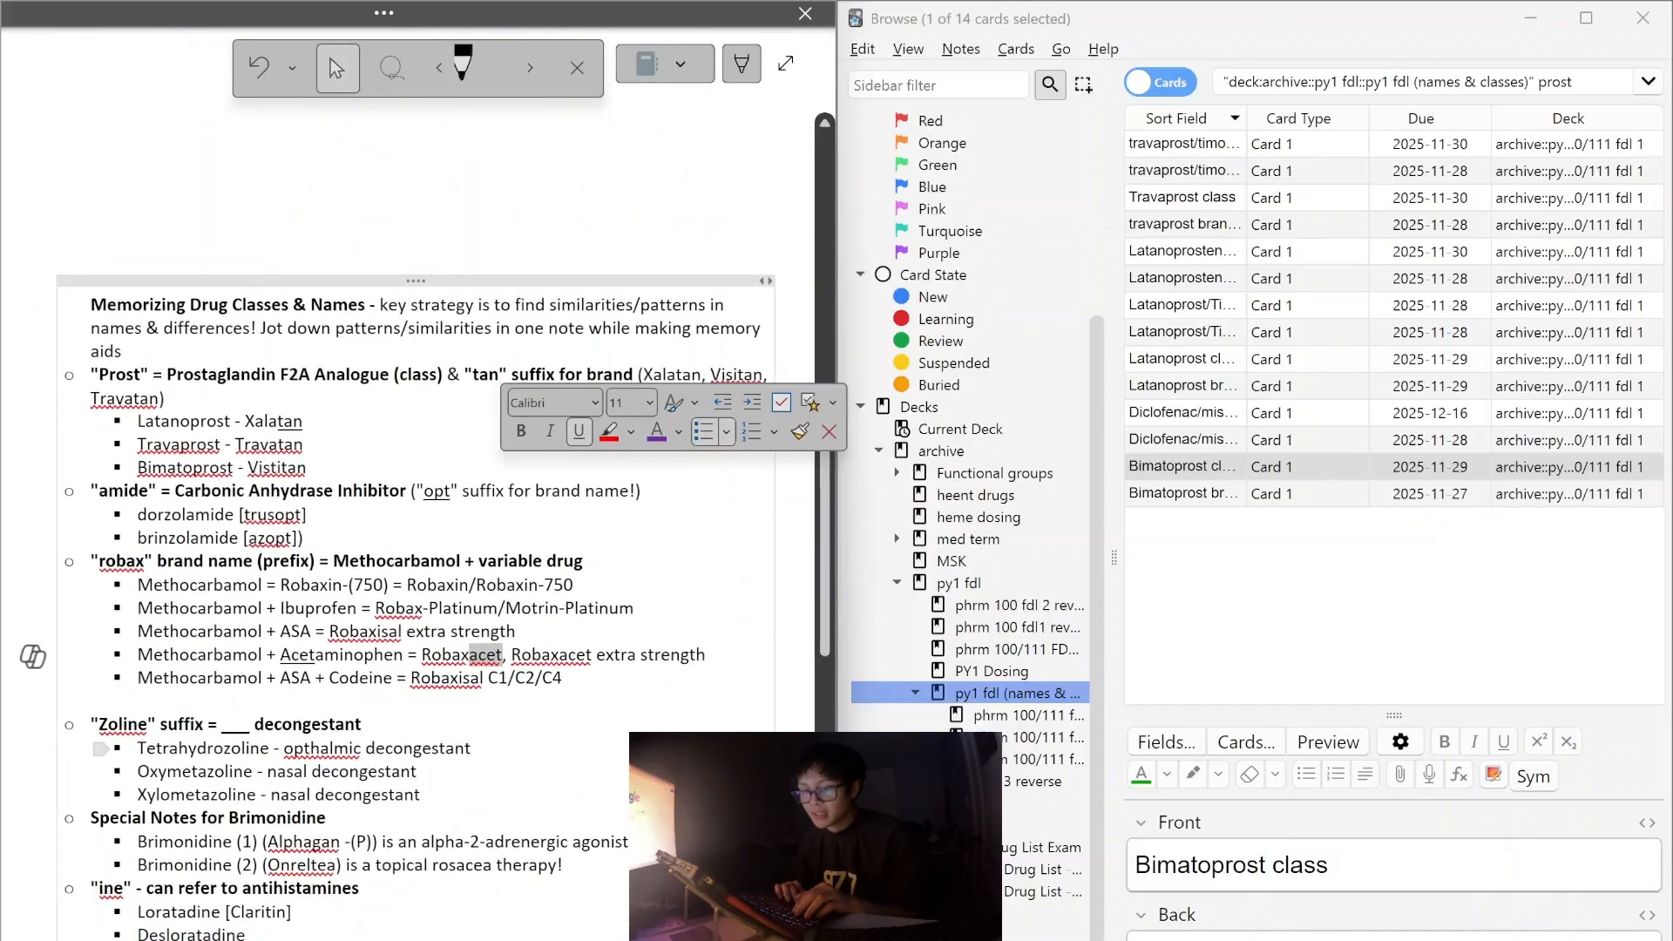
left_click_drag(559, 655, 586, 656)
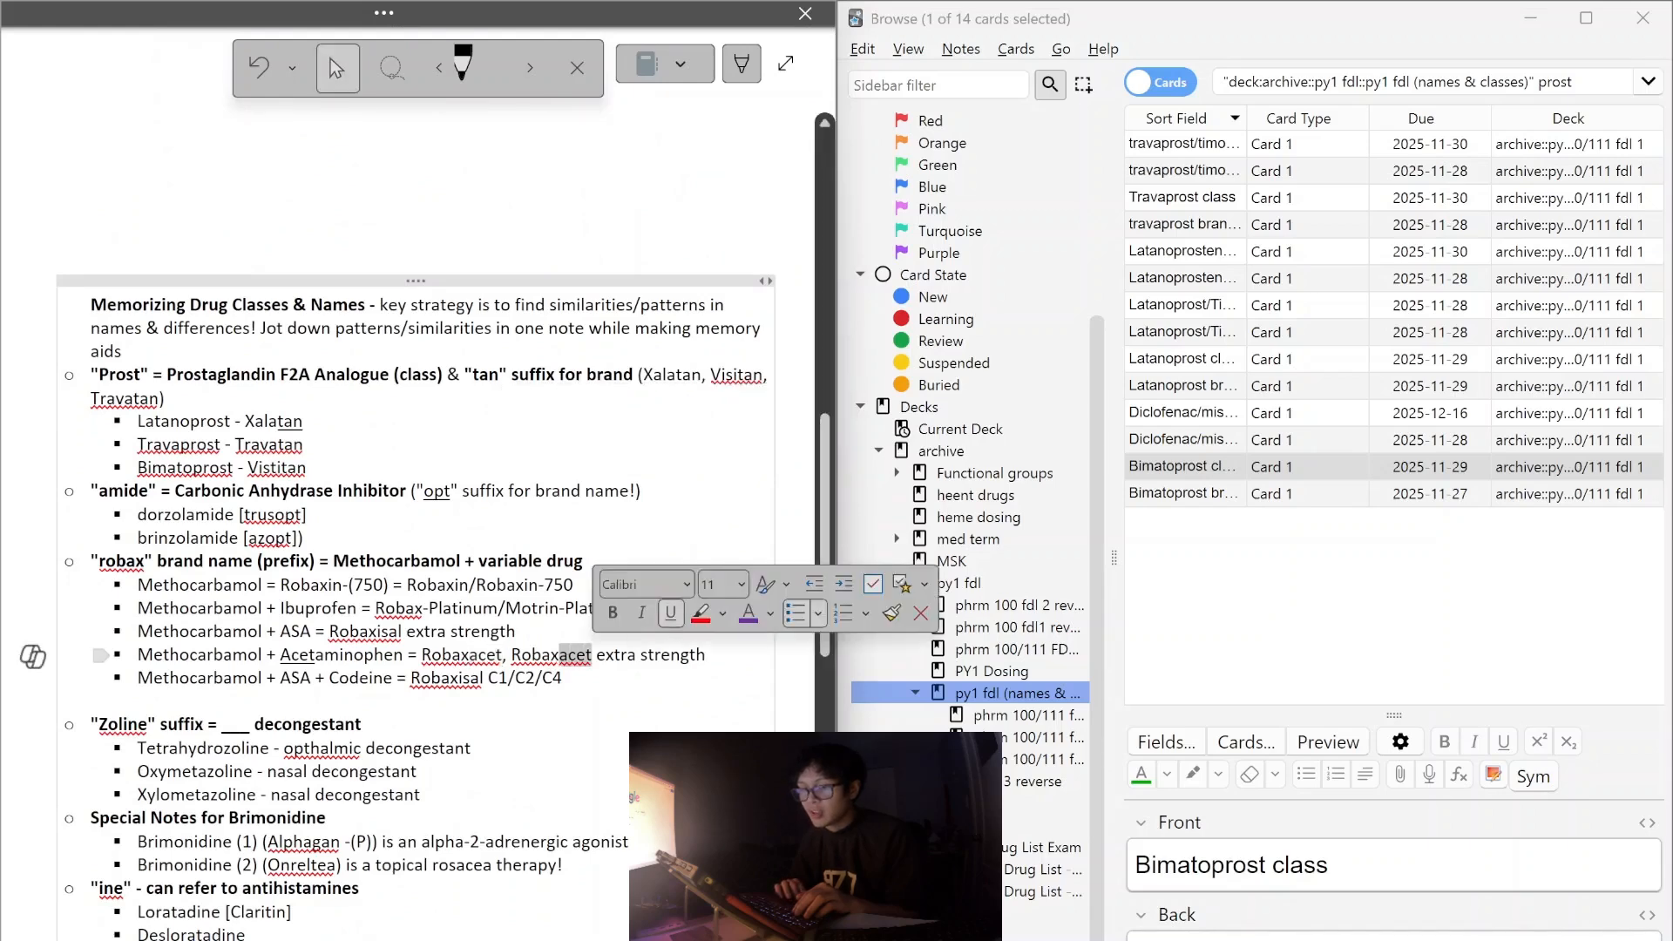
left_click(591, 656)
scroll(542, 655, "down", 2)
scroll(542, 654, "up", 1)
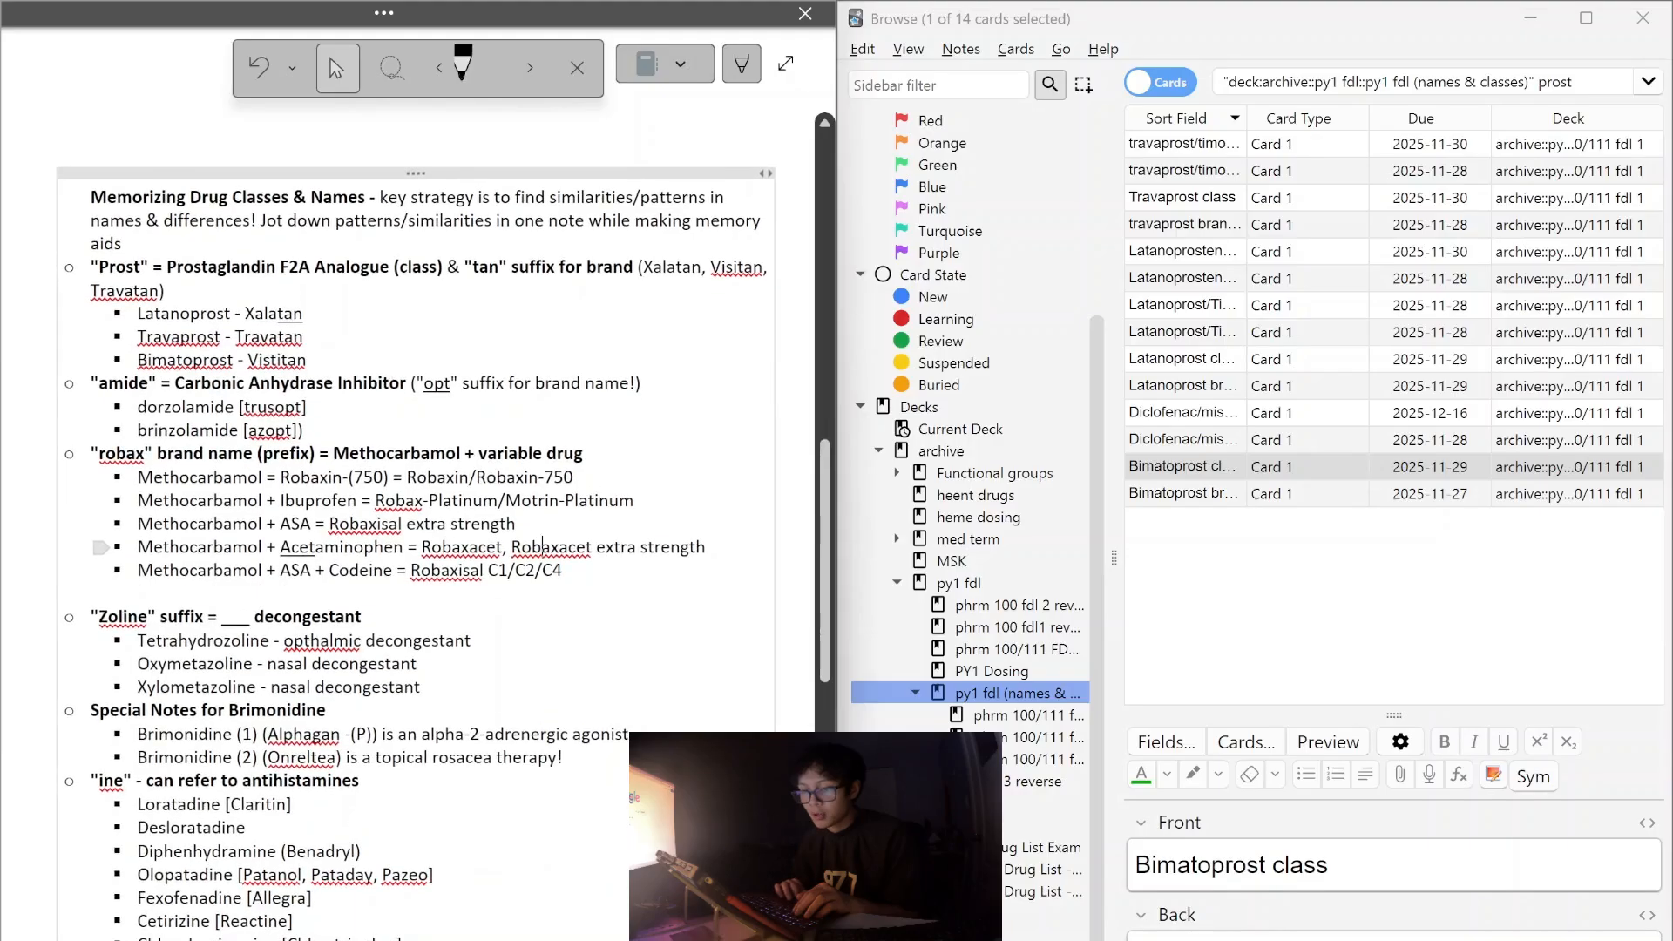
Promote the empty line under the "robax" list to a heading-level bullet, and search the Anki deck's cards for Percocet.
left_click(140, 593)
key("shift+Tab")
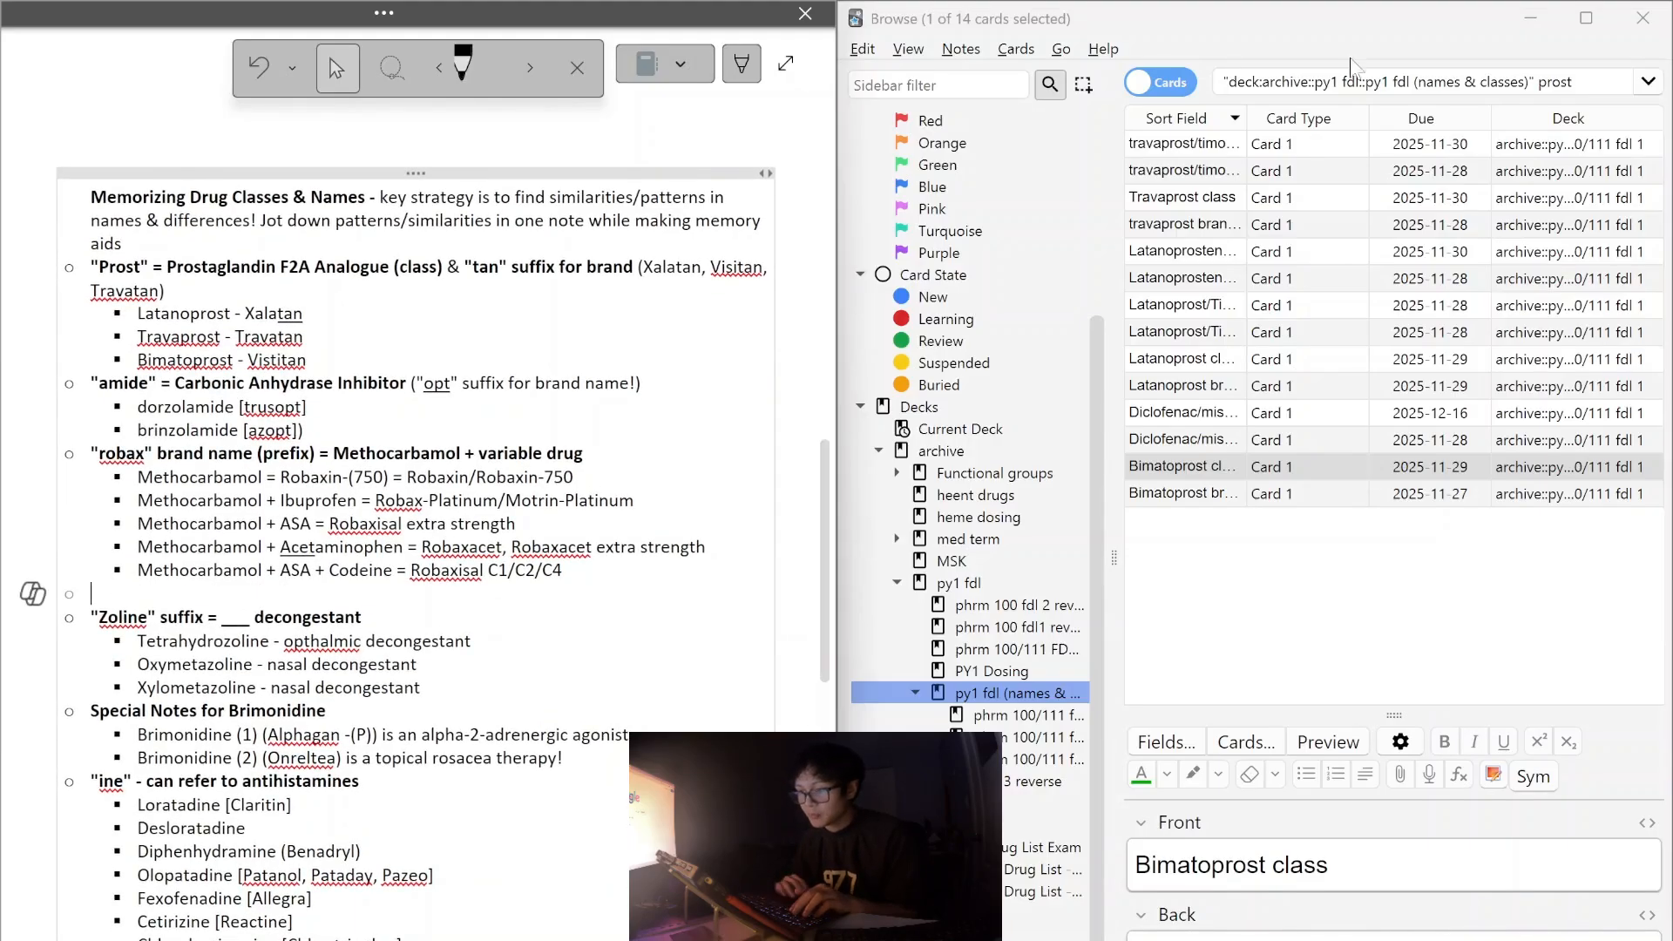
key("alt+Tab")
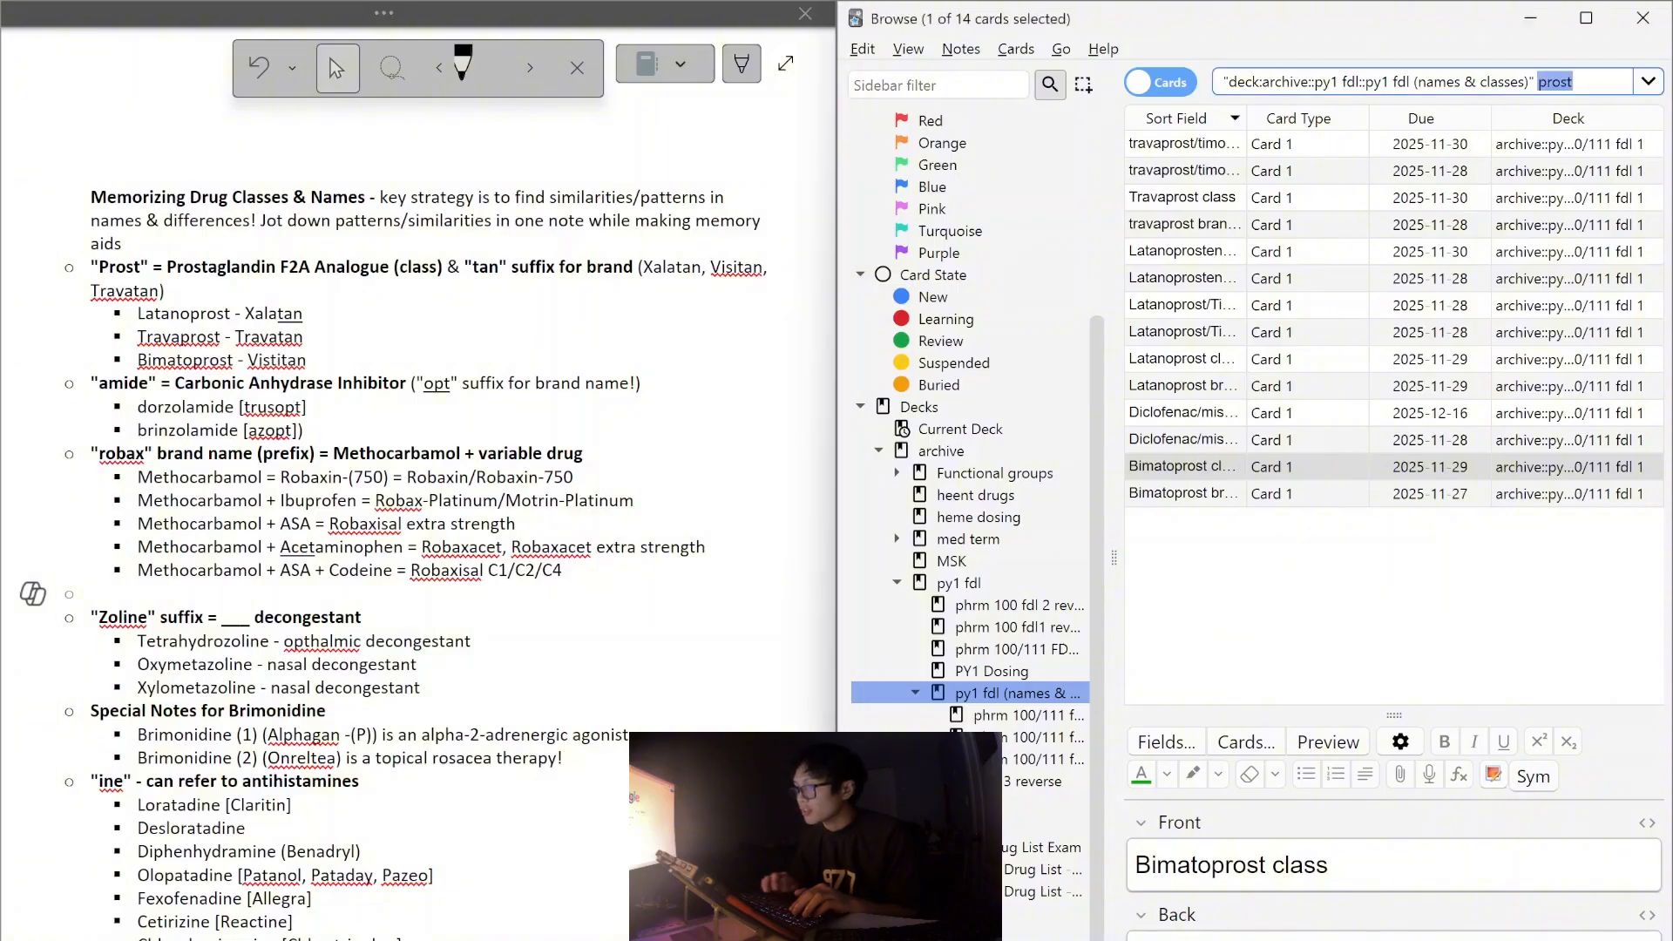
key("BackSpace")
key("BackSpace")
key("BackSpace")
key("BackSpace")
key("BackSpace")
type("Percocet")
key("Return")
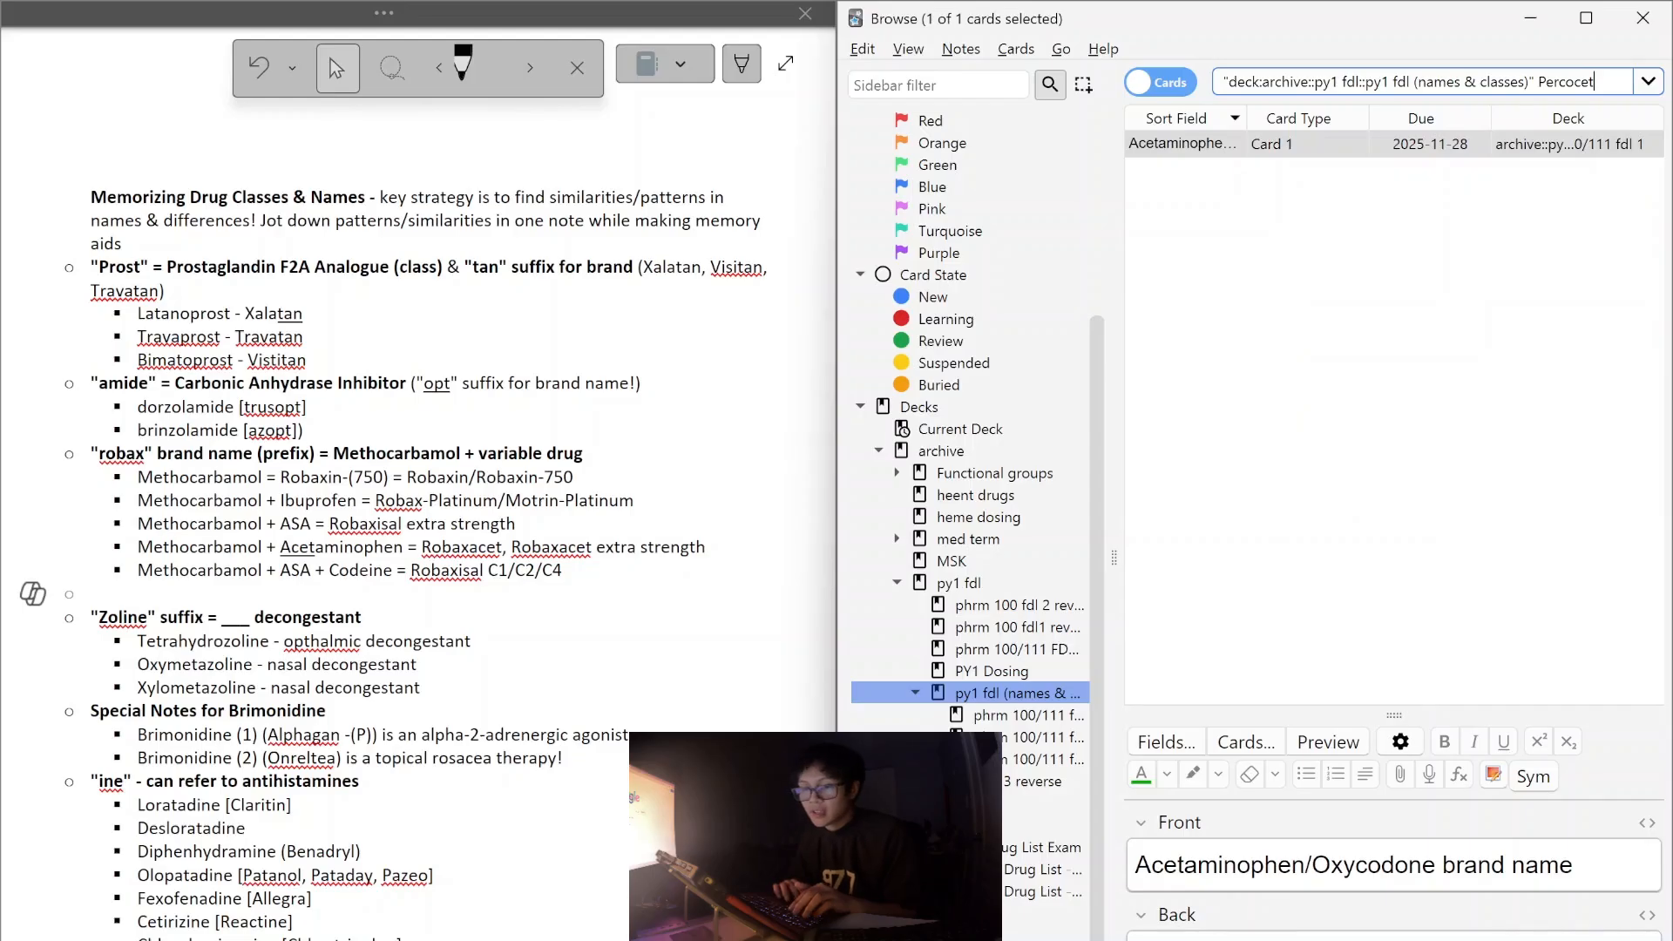
Switch back to the notes and write the heading "Acetaminophen combination products" below the "robax" list.
key("alt+Tab")
type("Ac")
key("BackSpace")
key("BackSpace")
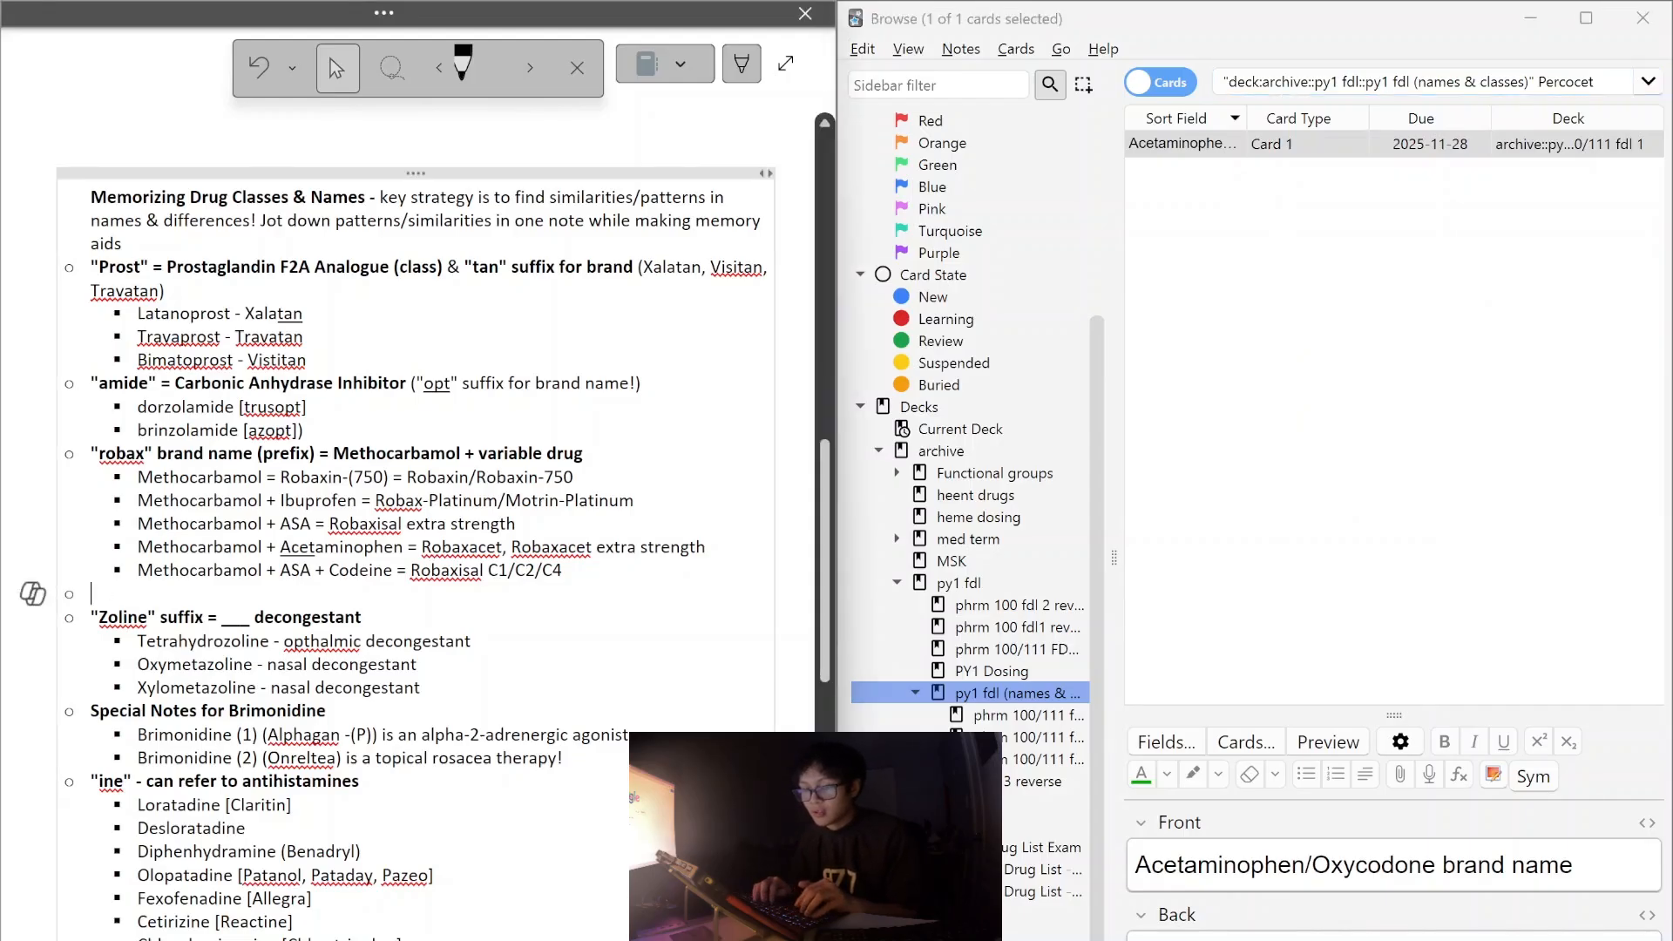
type("Acetamino")
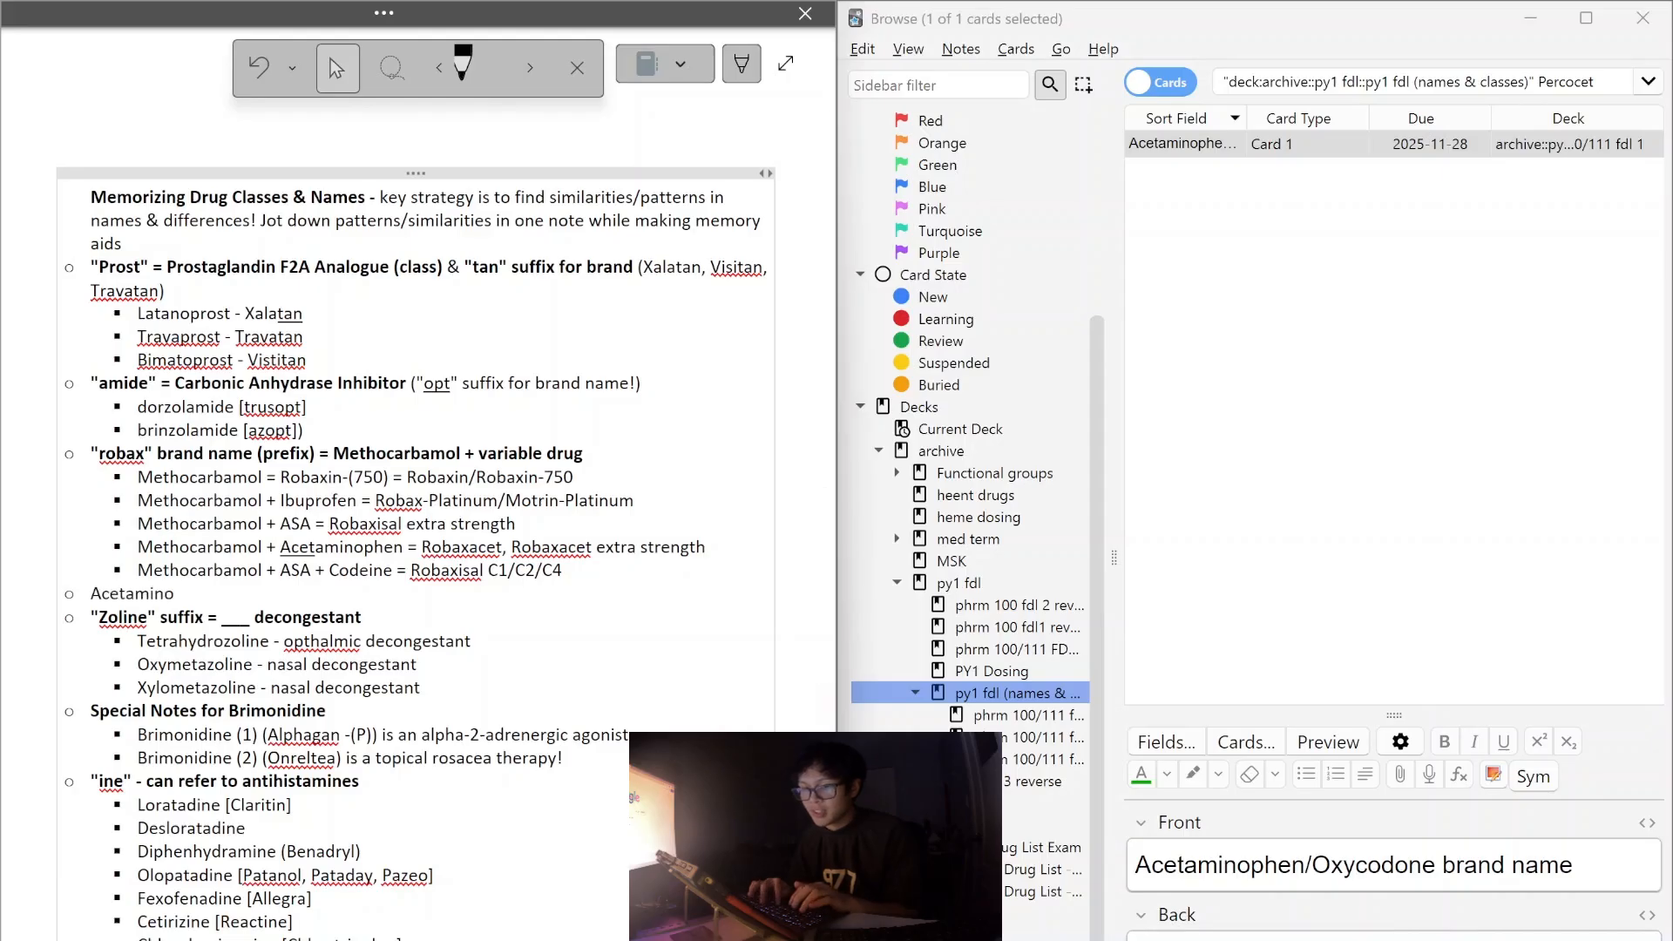
type("phen combination")
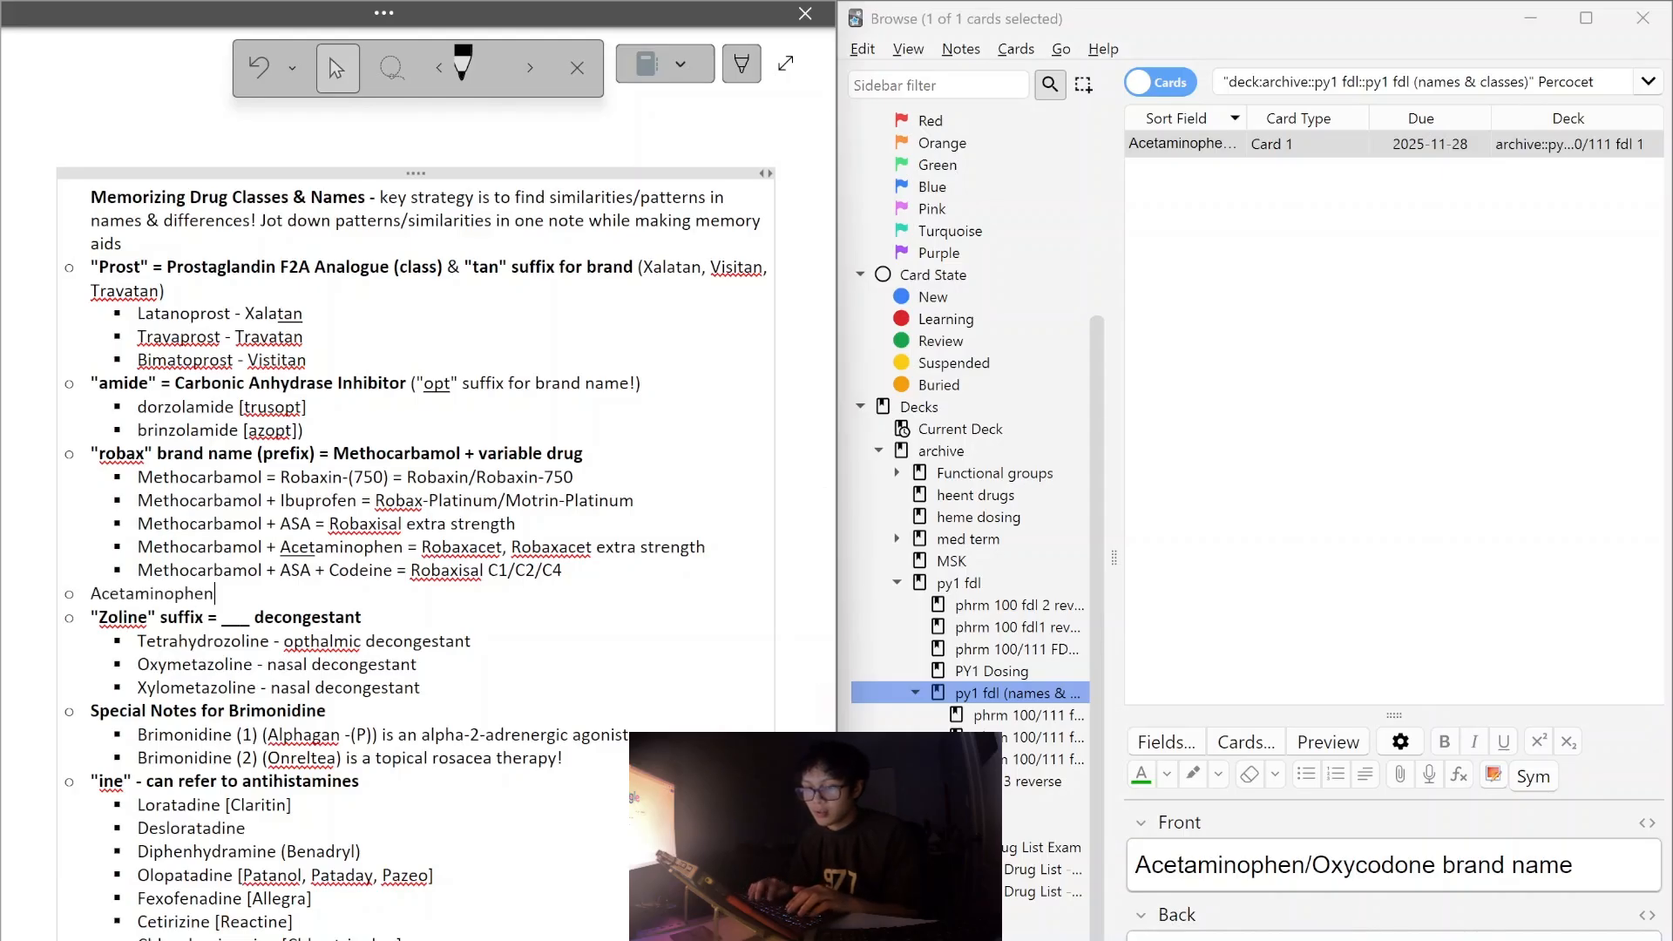
key("Return")
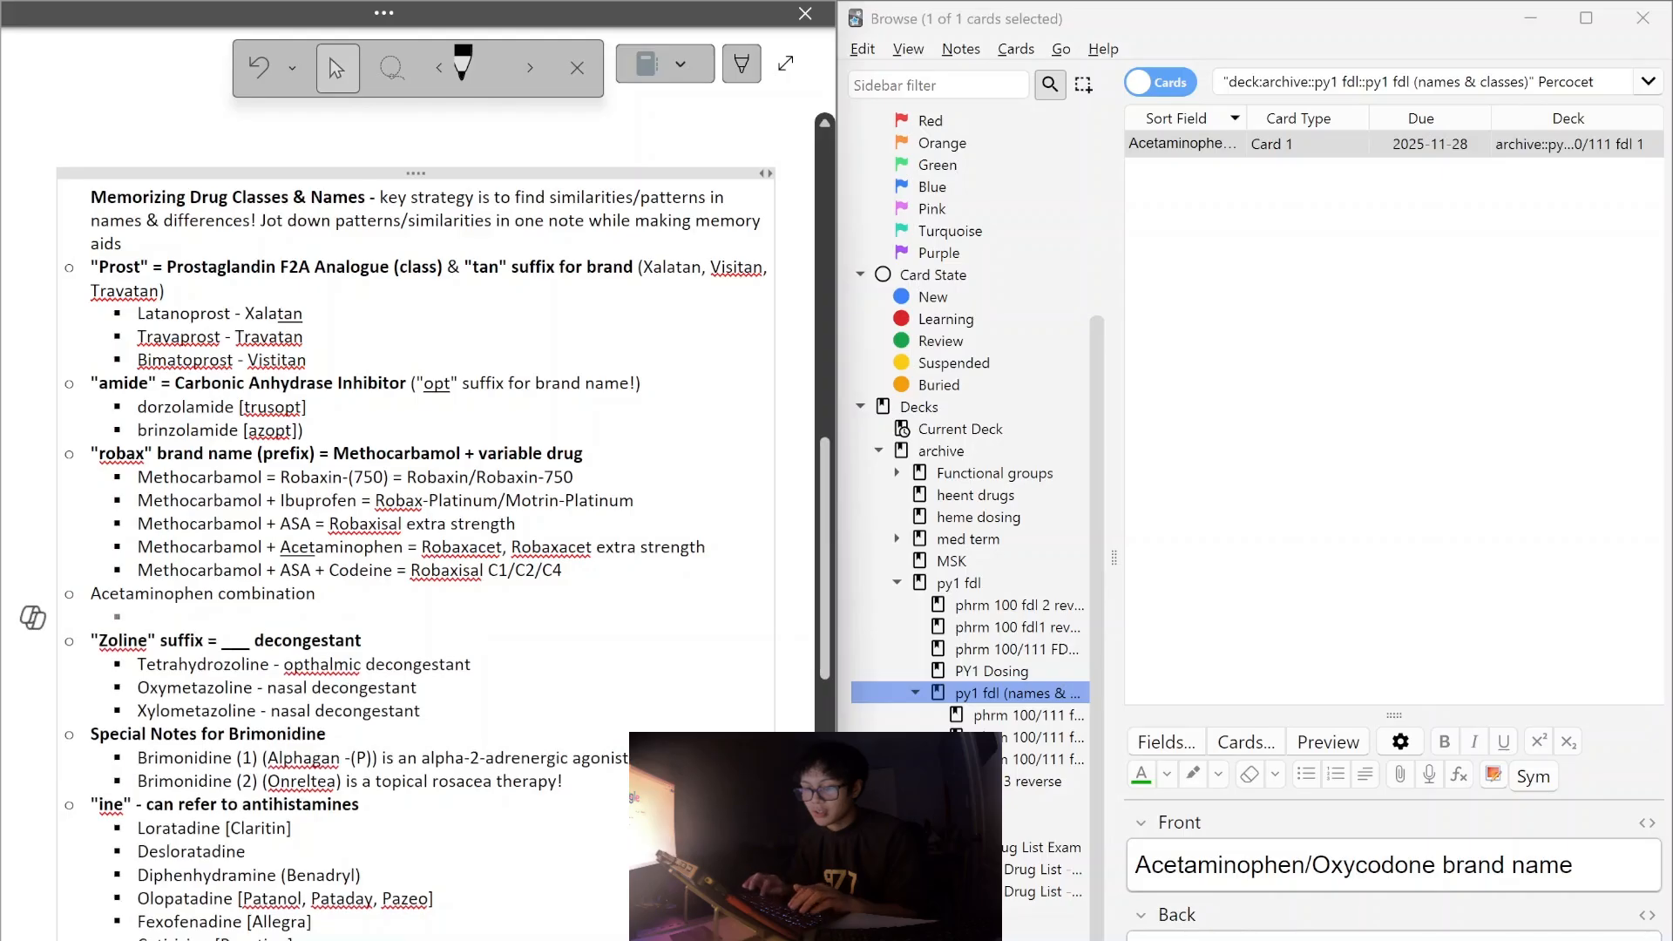
key("BackSpace")
type("produt")
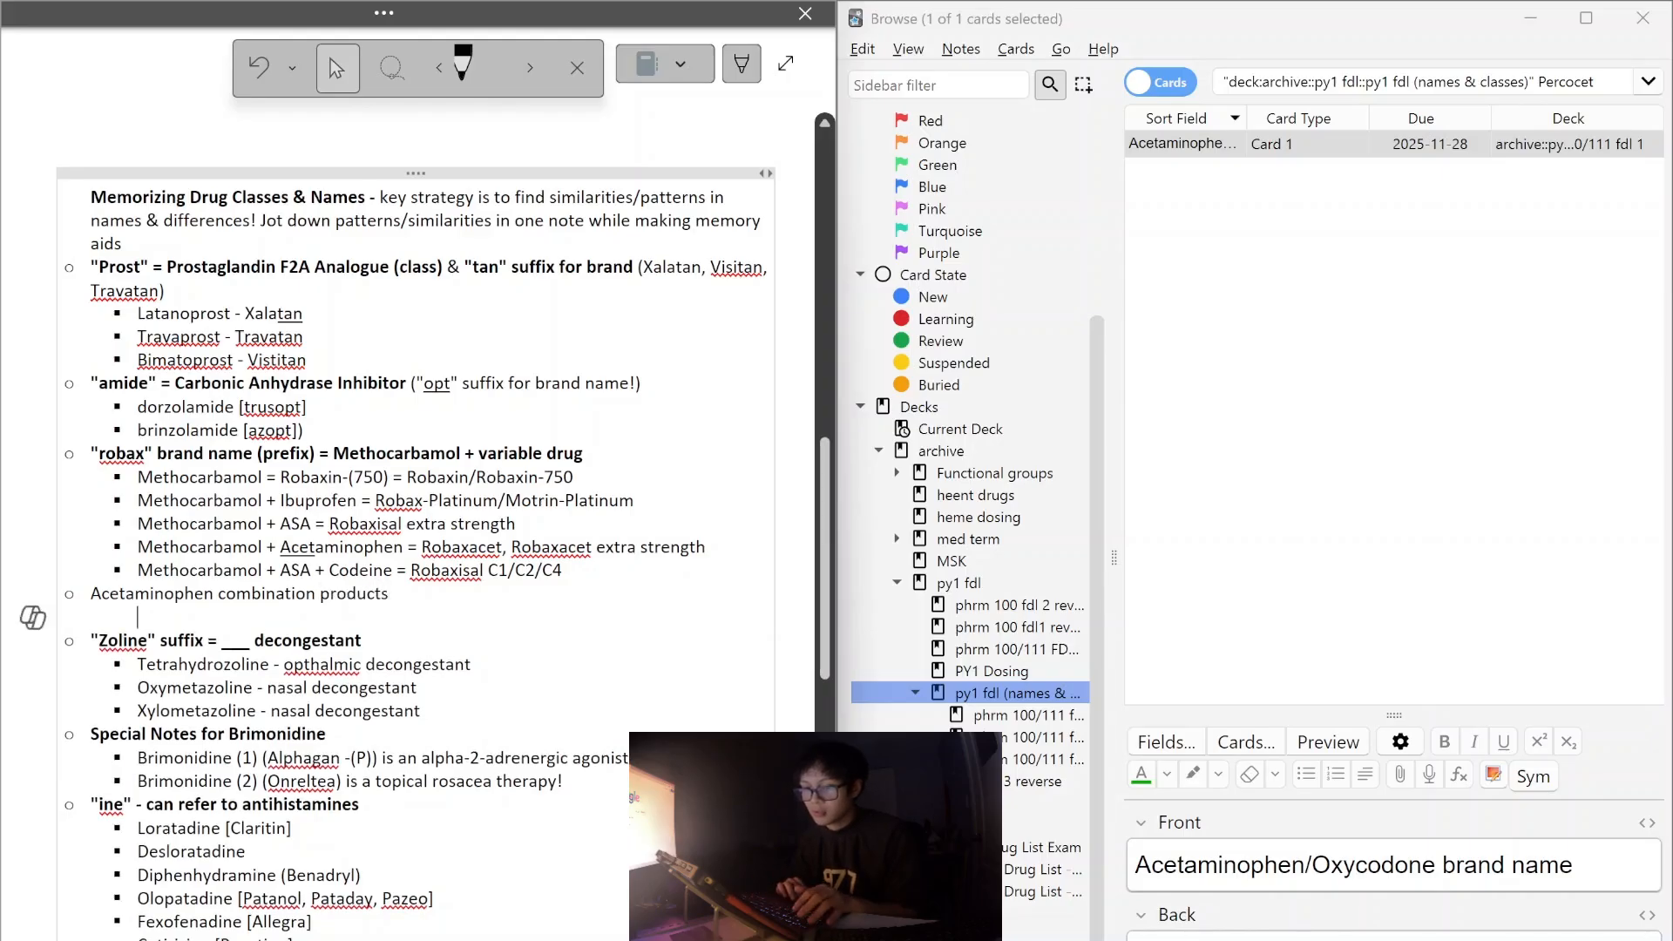
Add the sub-bullet "Acetaminophen/Oxycodone = Percocet" under the Acetaminophen combination products heading.
key("Tab")
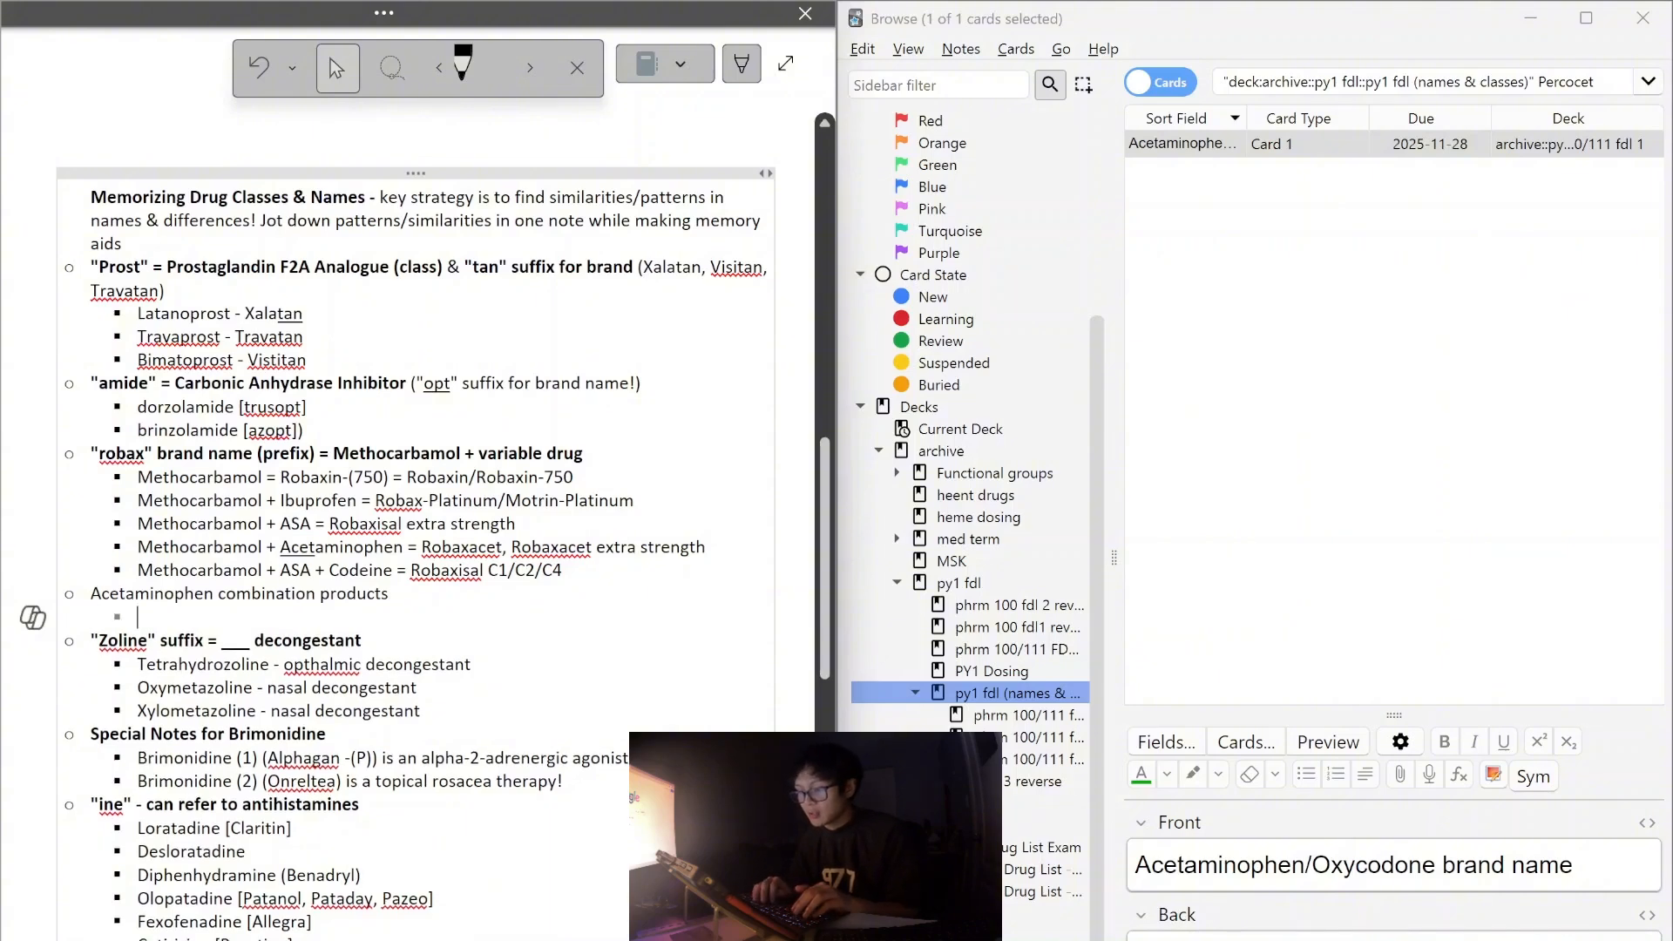
type("Ox")
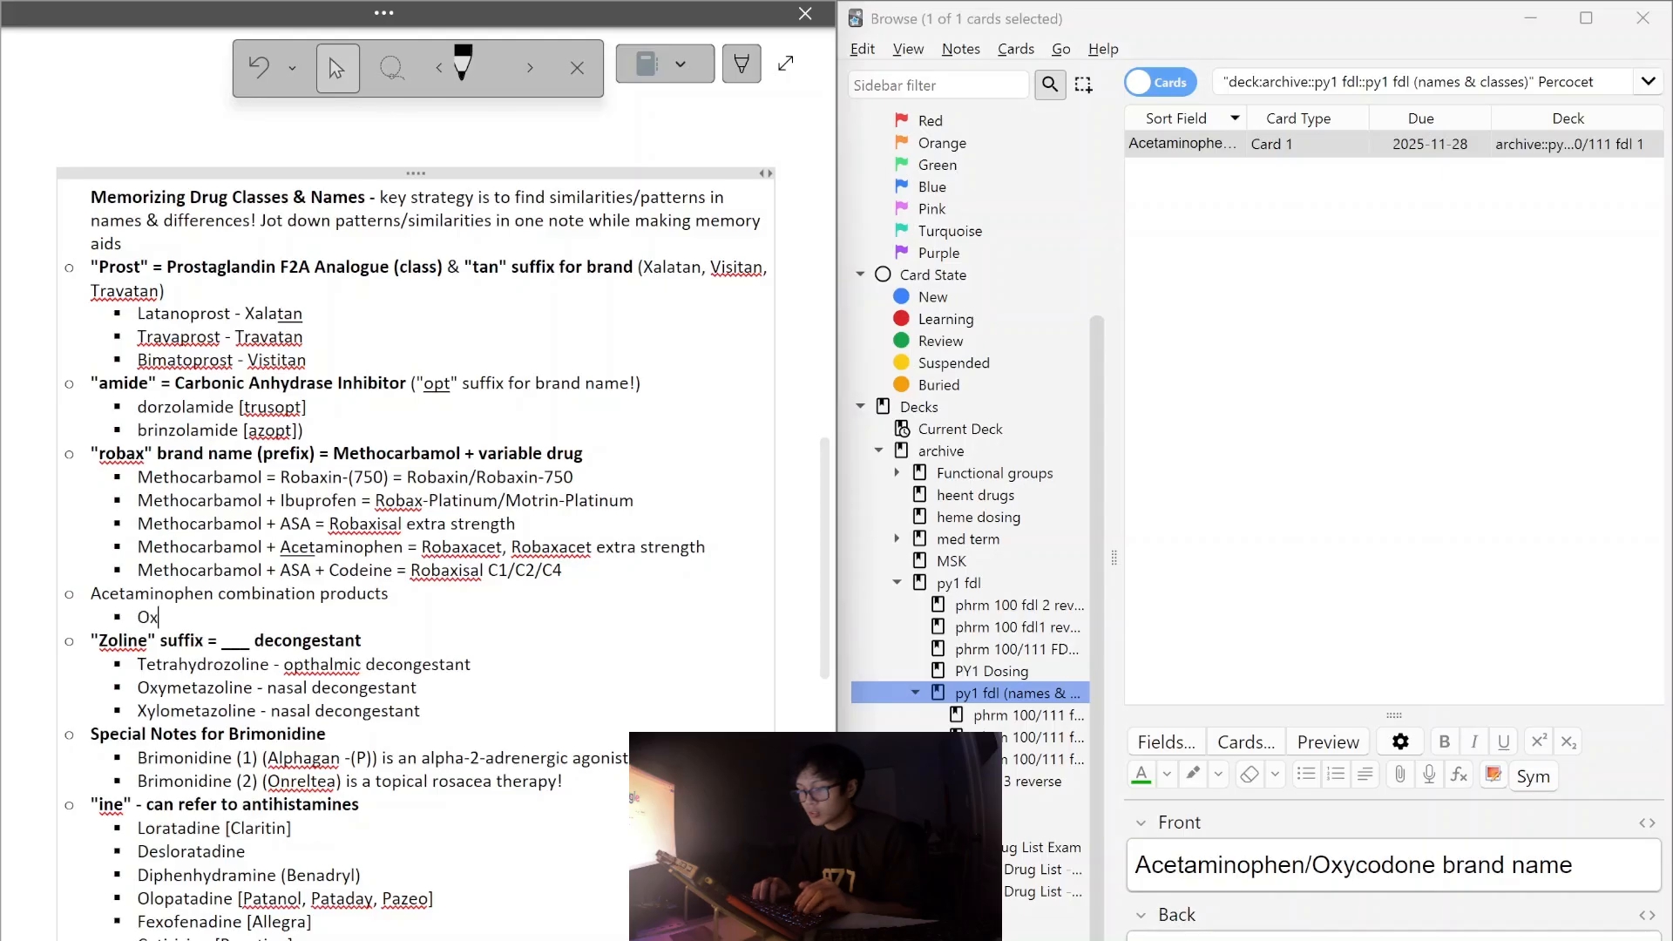
type("Acetamino")
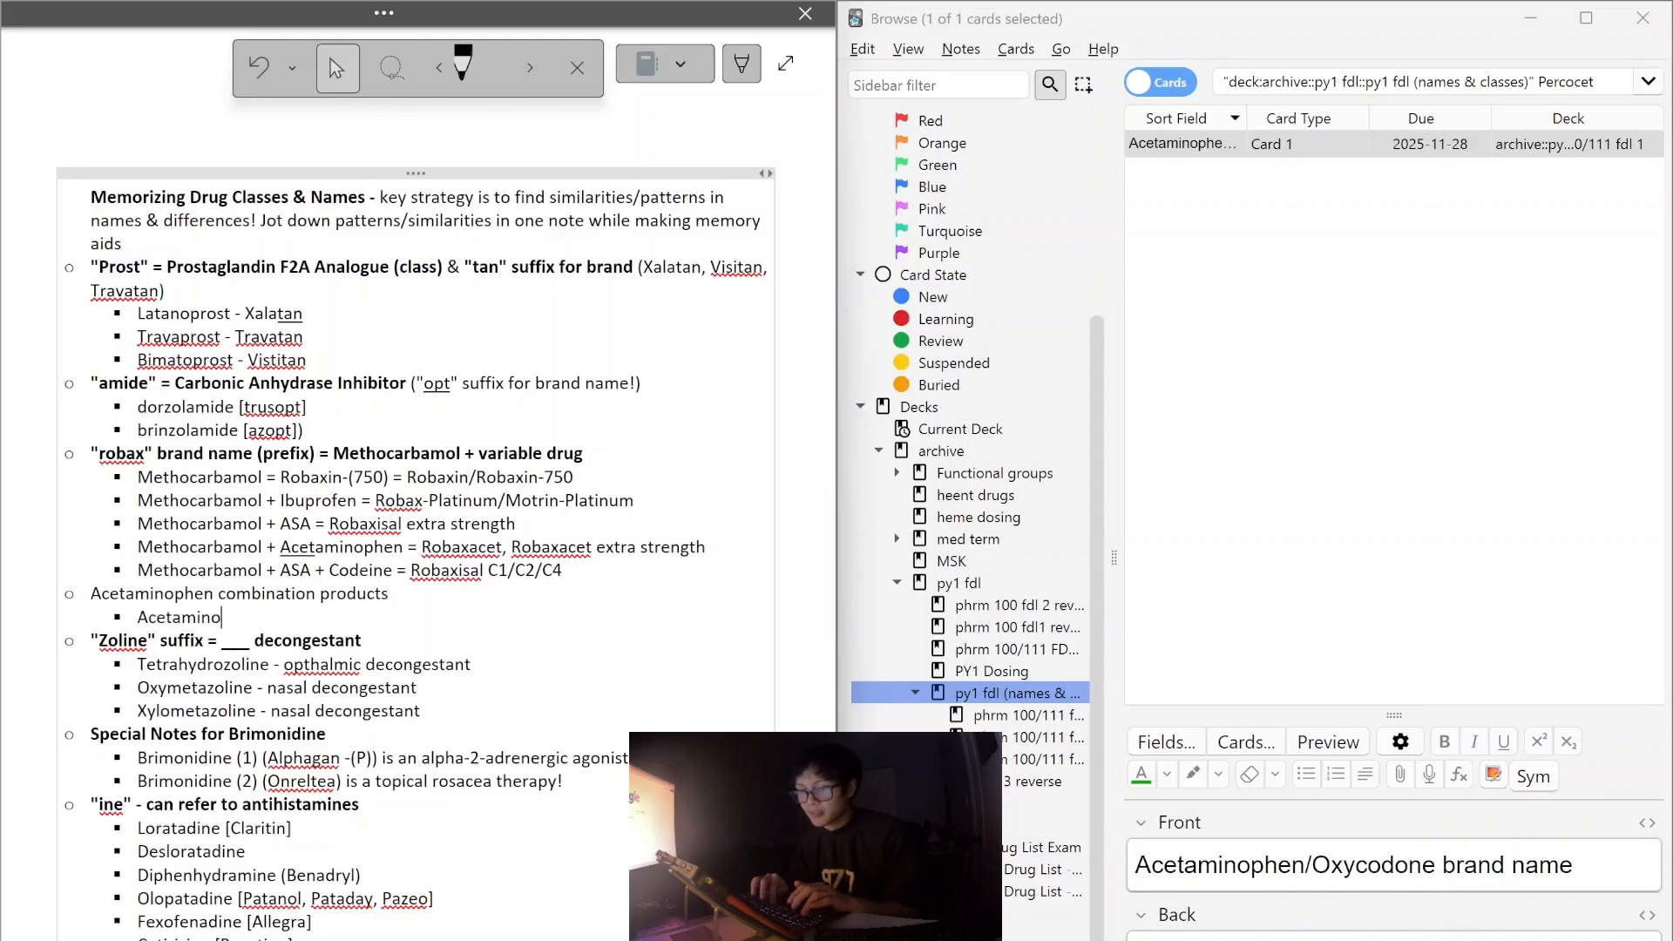
type("phen")
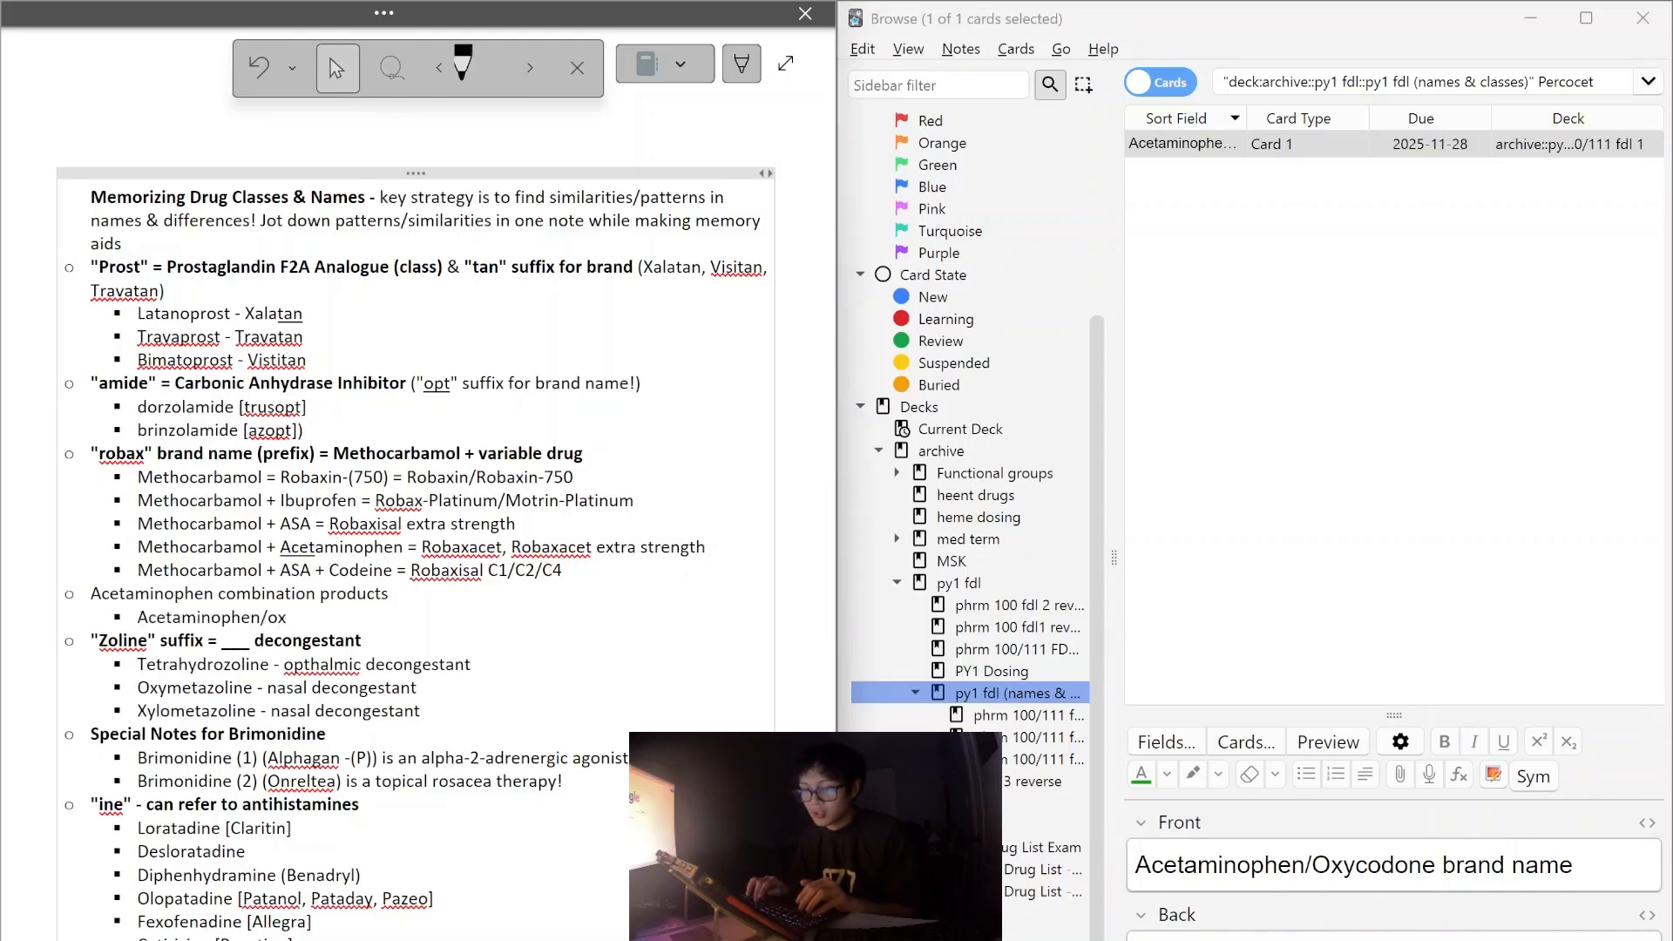
type("/Oxycodone = ")
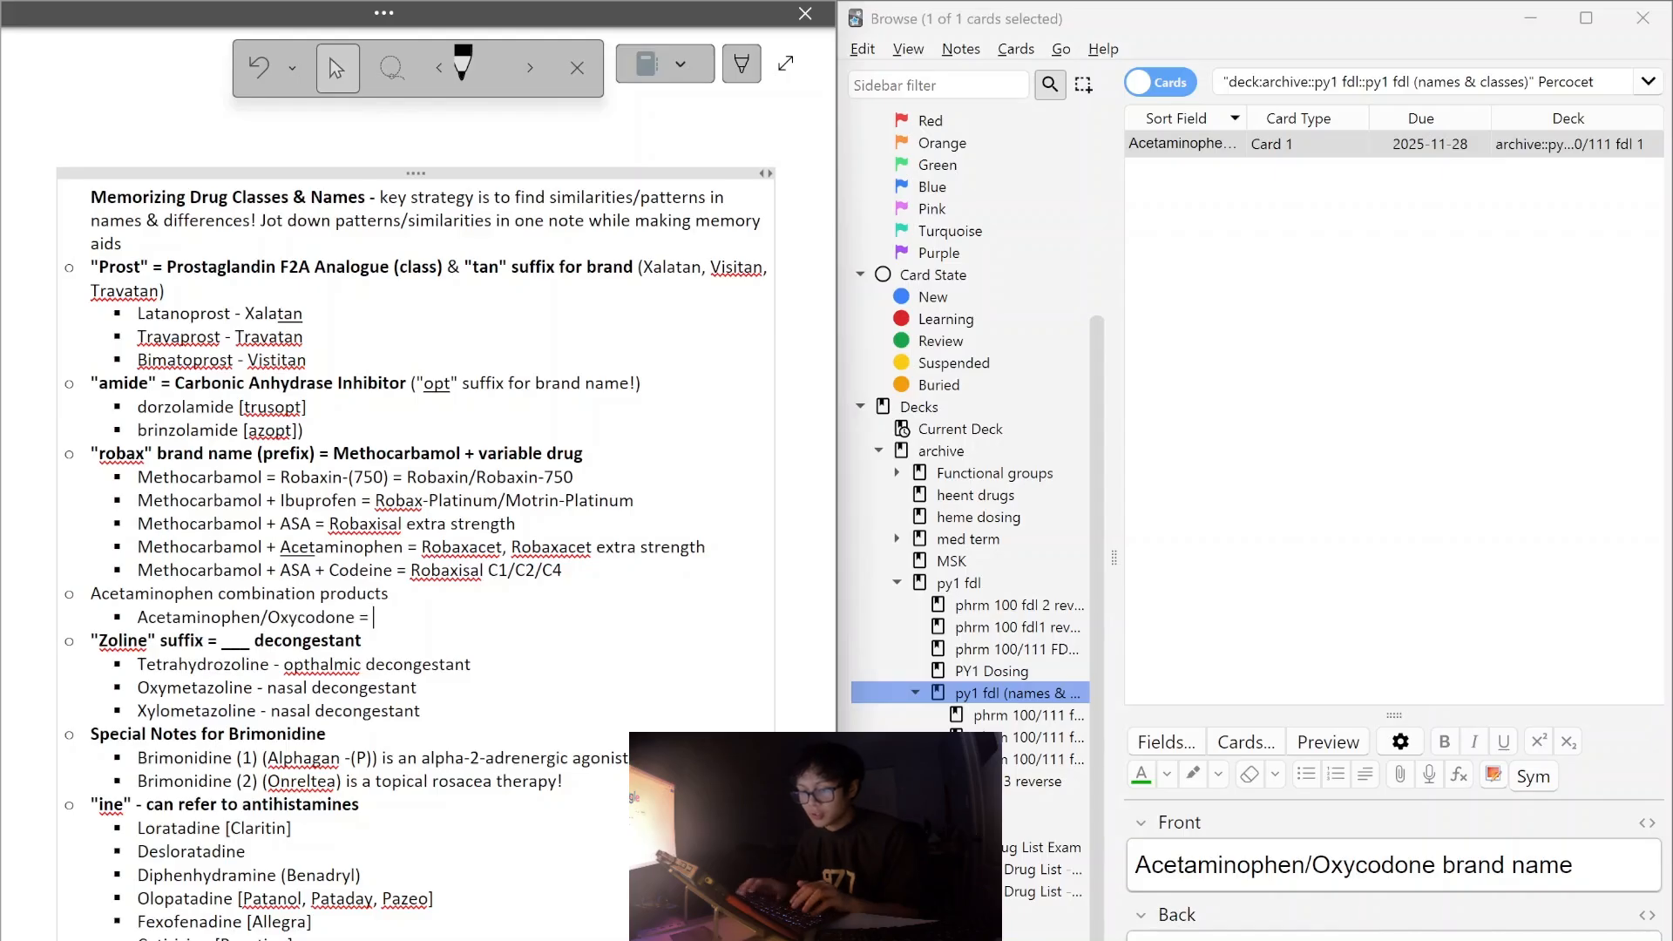
type("Percoc")
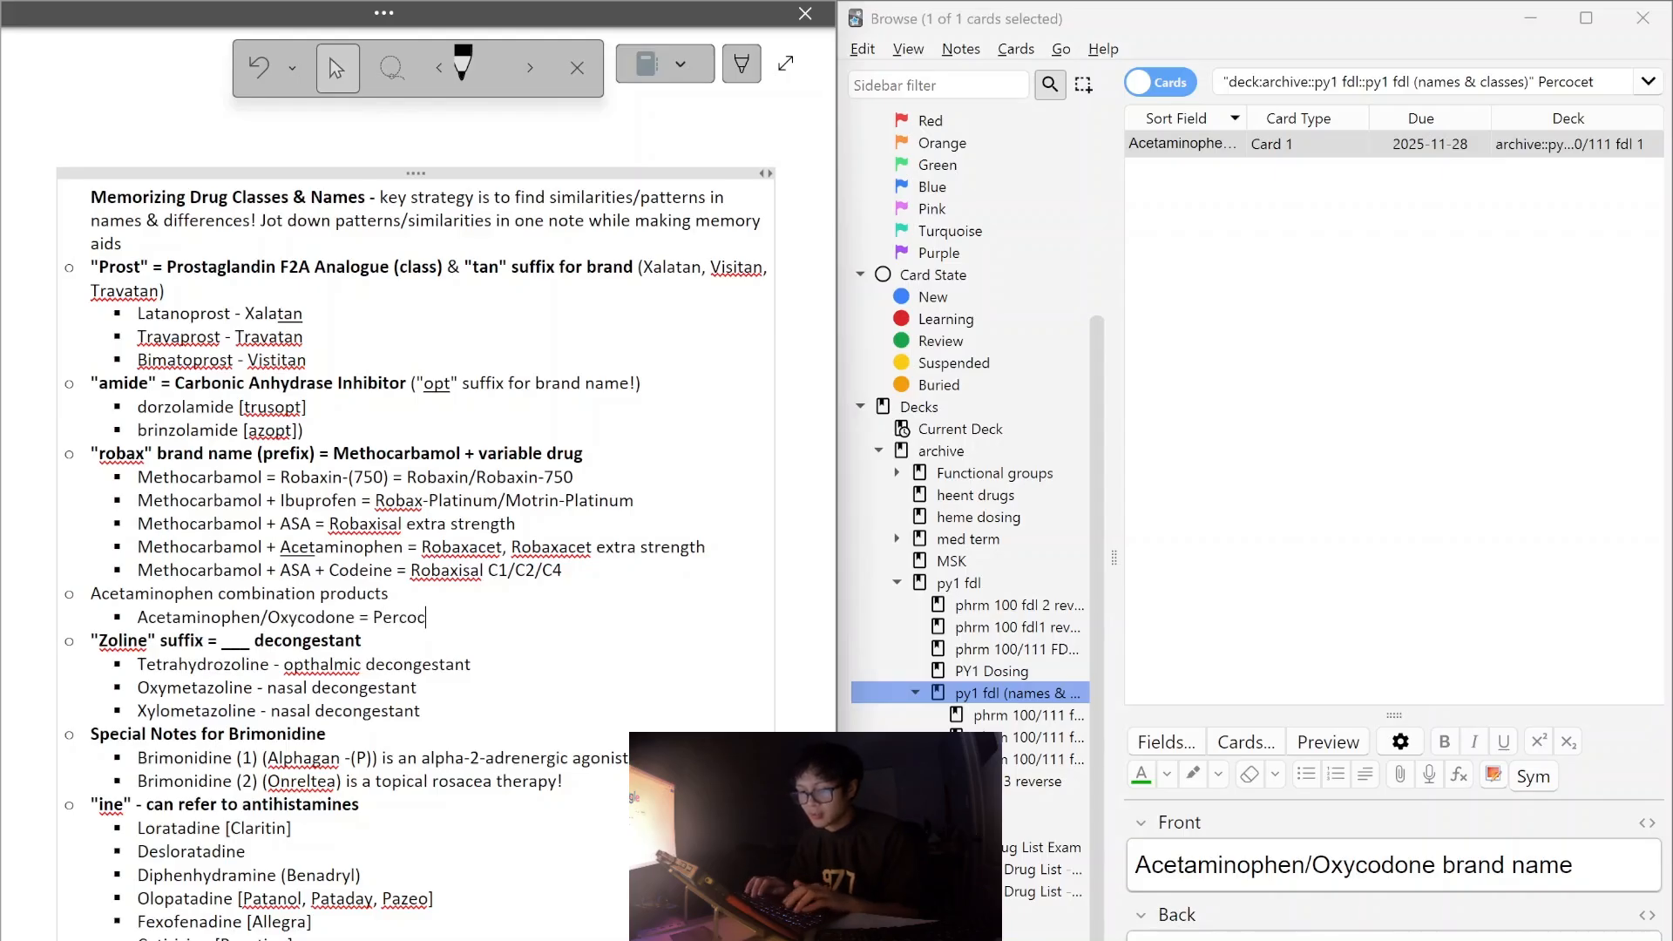
type("et")
key("Return")
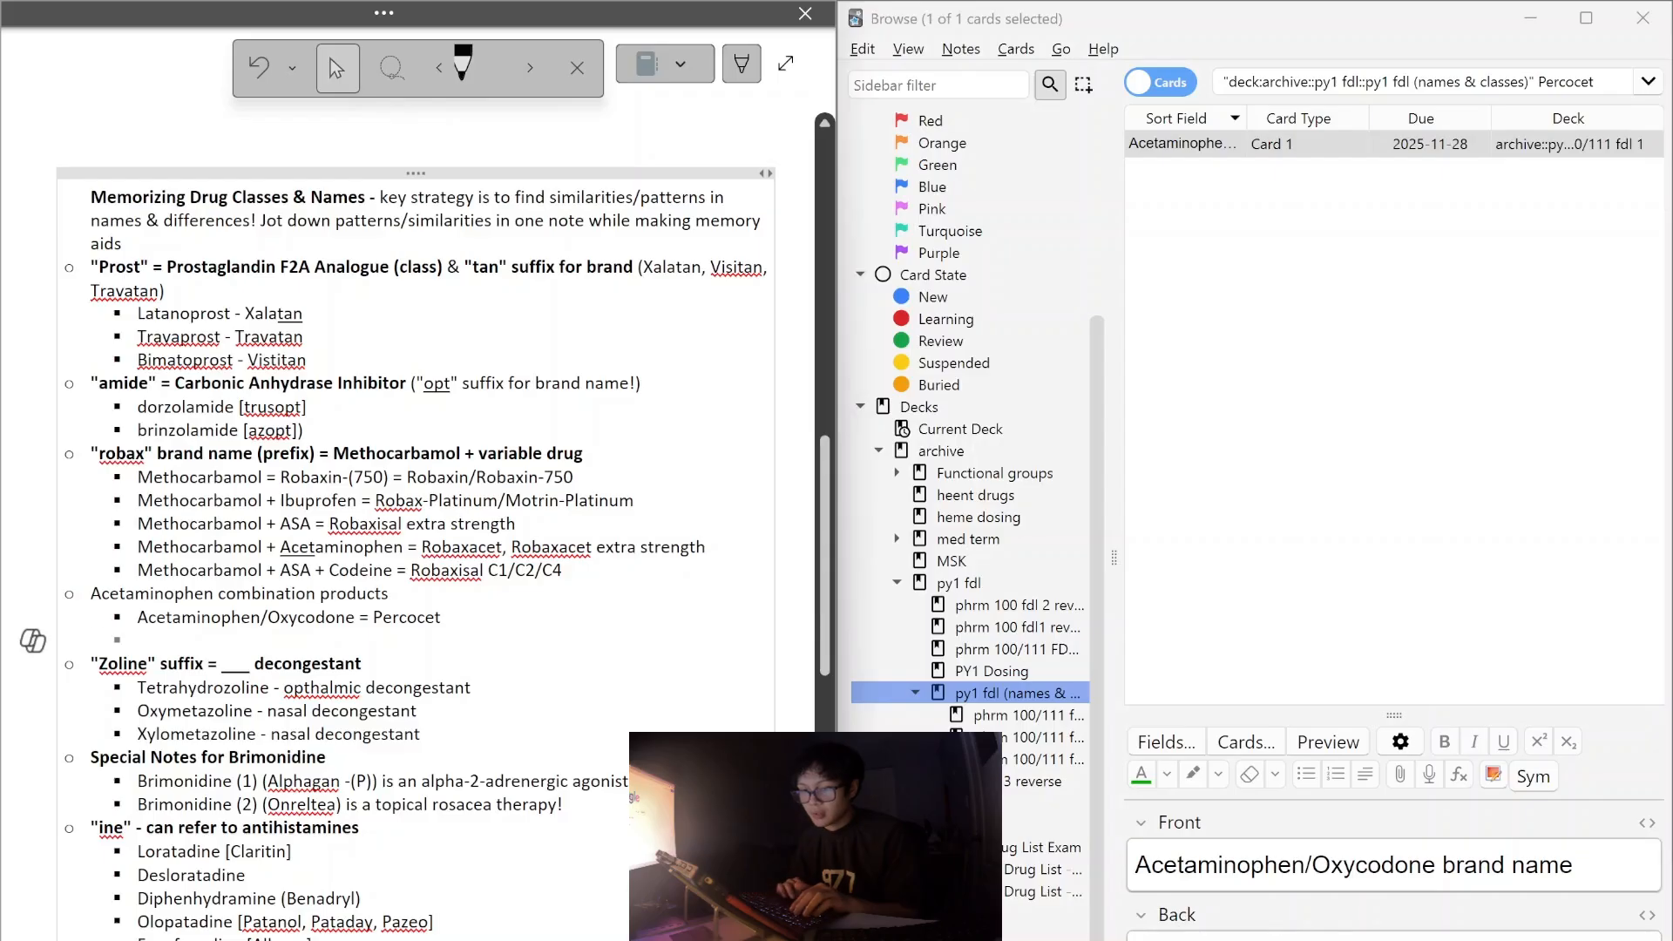
Underline the shared letters "cet" in Acetaminophen and Percocet, and go to the empty bullet below that line.
left_click_drag(148, 617, 167, 617)
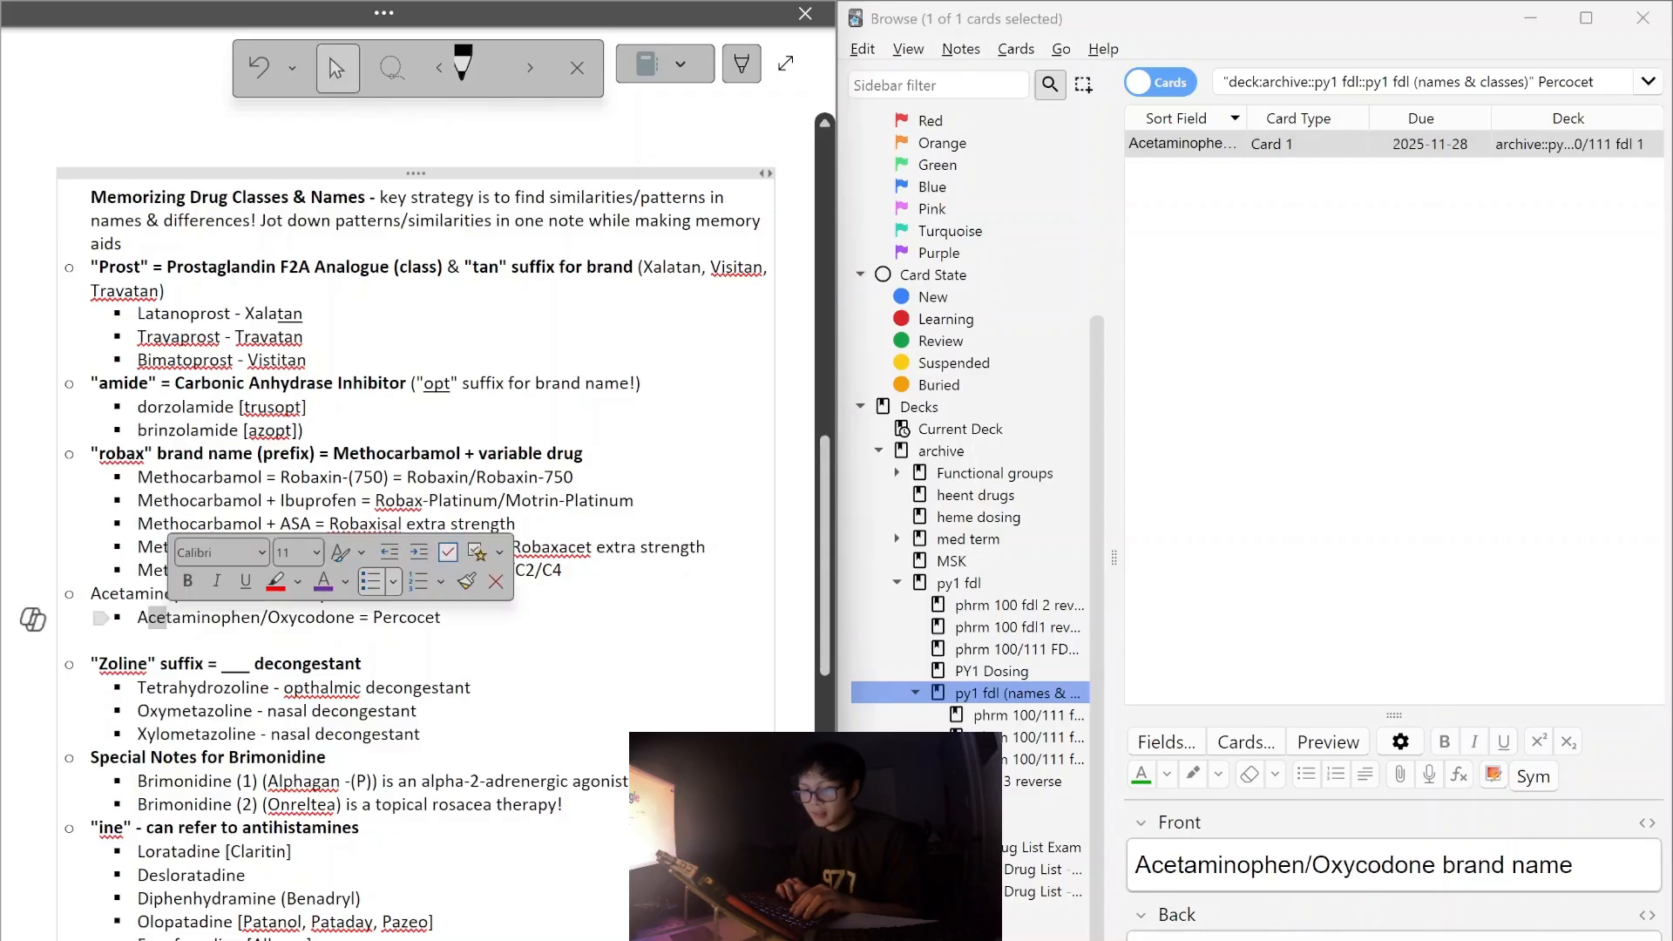
left_click(245, 580)
left_click_drag(426, 618, 444, 618)
left_click(446, 621)
left_click(523, 581)
key("End")
key("Return")
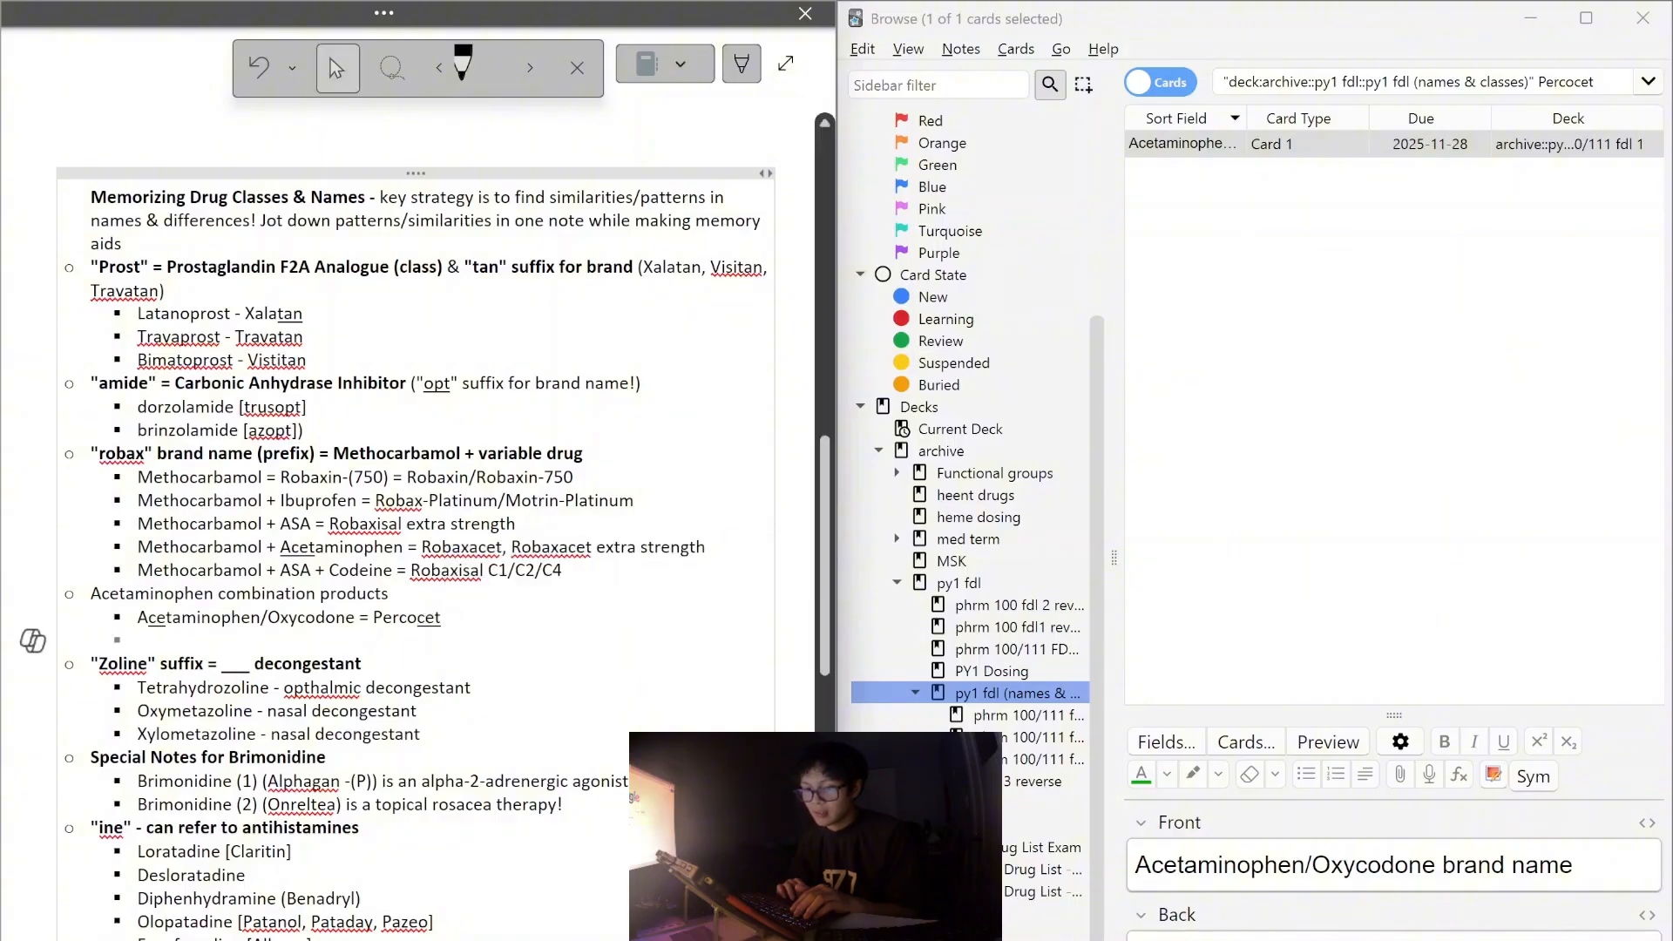
type("M")
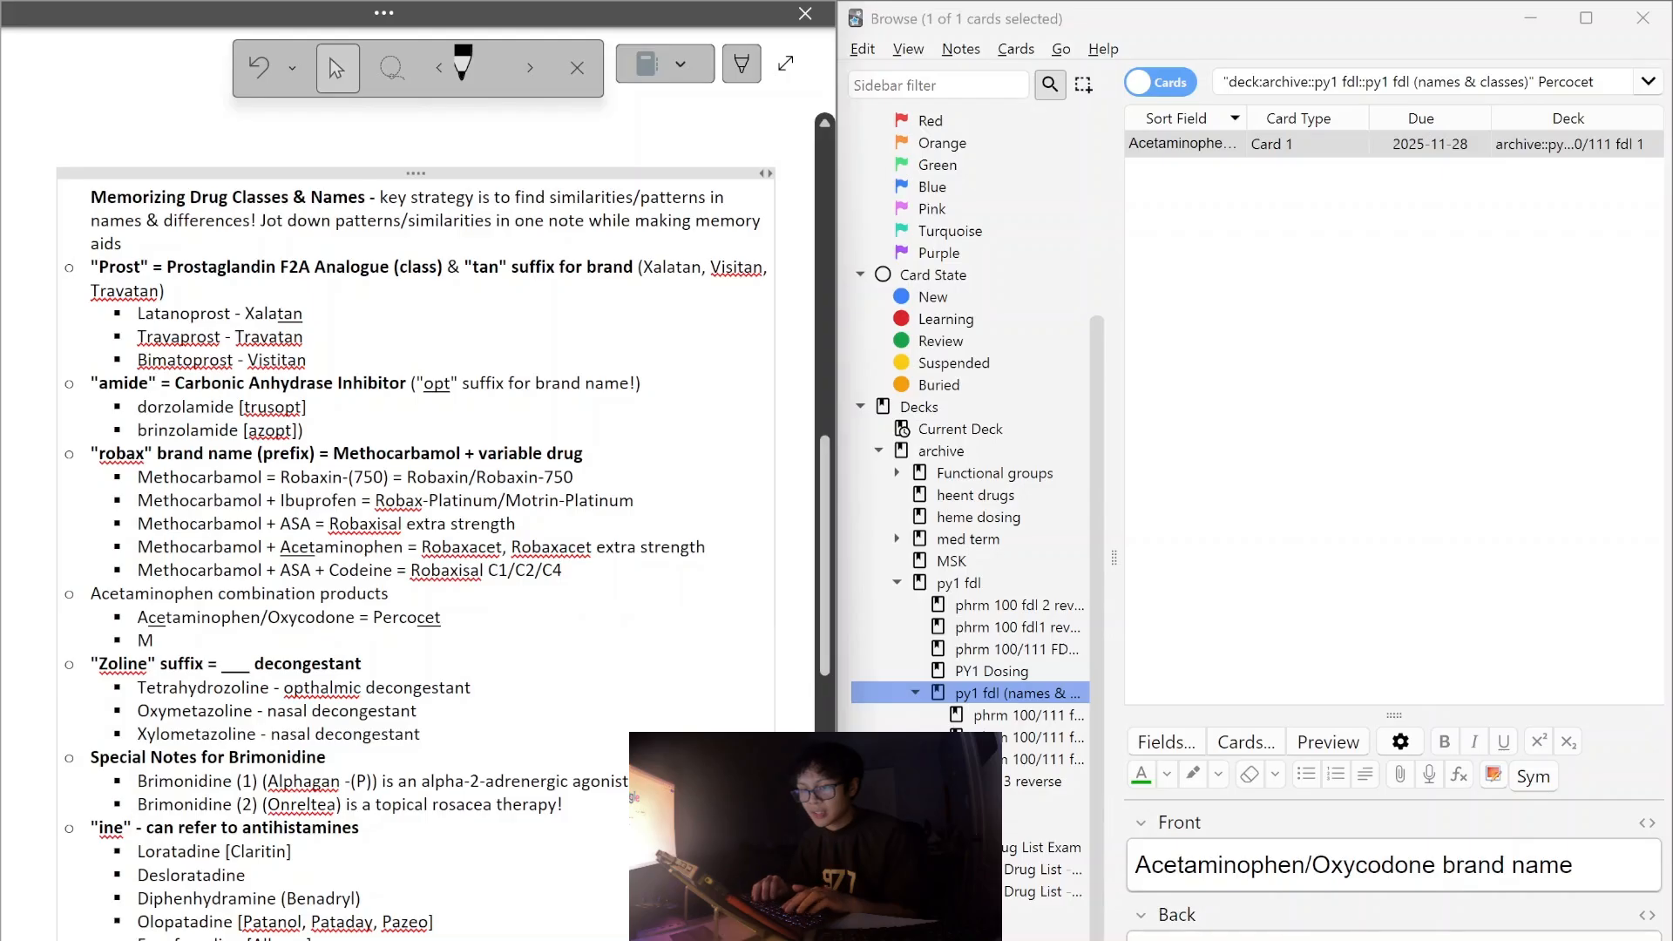
key("BackSpace")
type("Methocar")
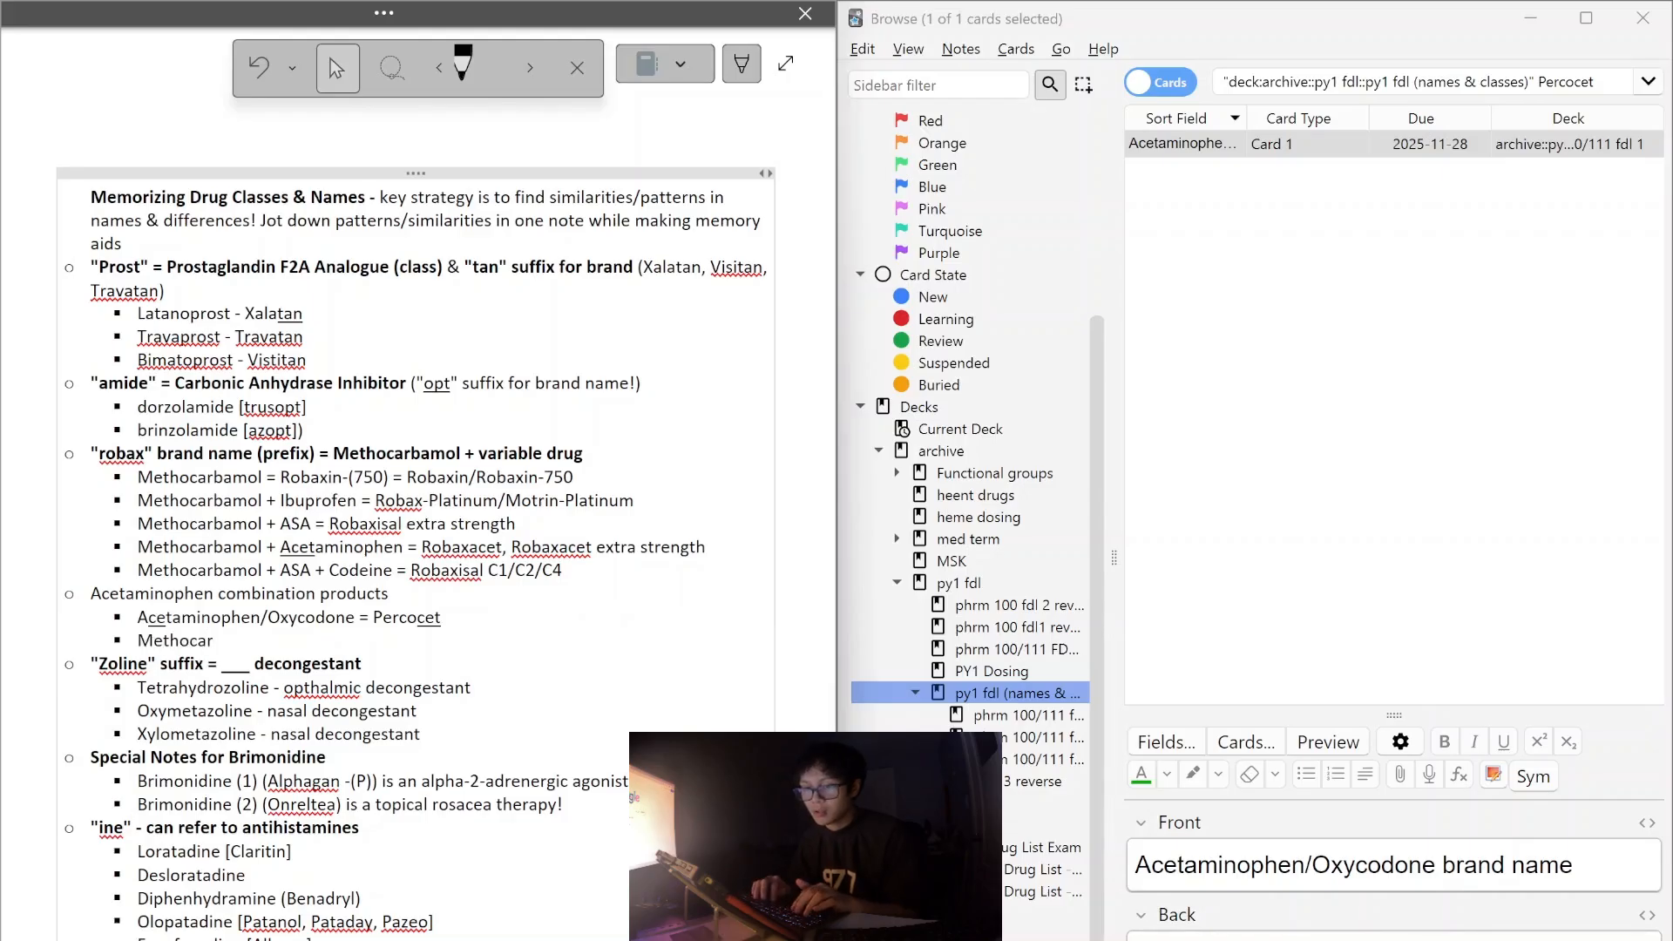
type("bamol")
type(" + Acetam")
key("BackSpace")
key("BackSpace")
key("BackSpace")
key("BackSpace")
key("BackSpace")
key("BackSpace")
key("BackSpace")
key("BackSpace")
key("BackSpace")
key("BackSpace")
key("BackSpace")
key("BackSpace")
key("BackSpace")
key("BackSpace")
key("BackSpace")
key("BackSpace")
key("BackSpace")
key("BackSpace")
key("BackSpace")
key("BackSpace")
Add the sub-bullet "Acetaminophen/Methocarbamol = Robaxacet" below the Percocet line.
type("Acetamino")
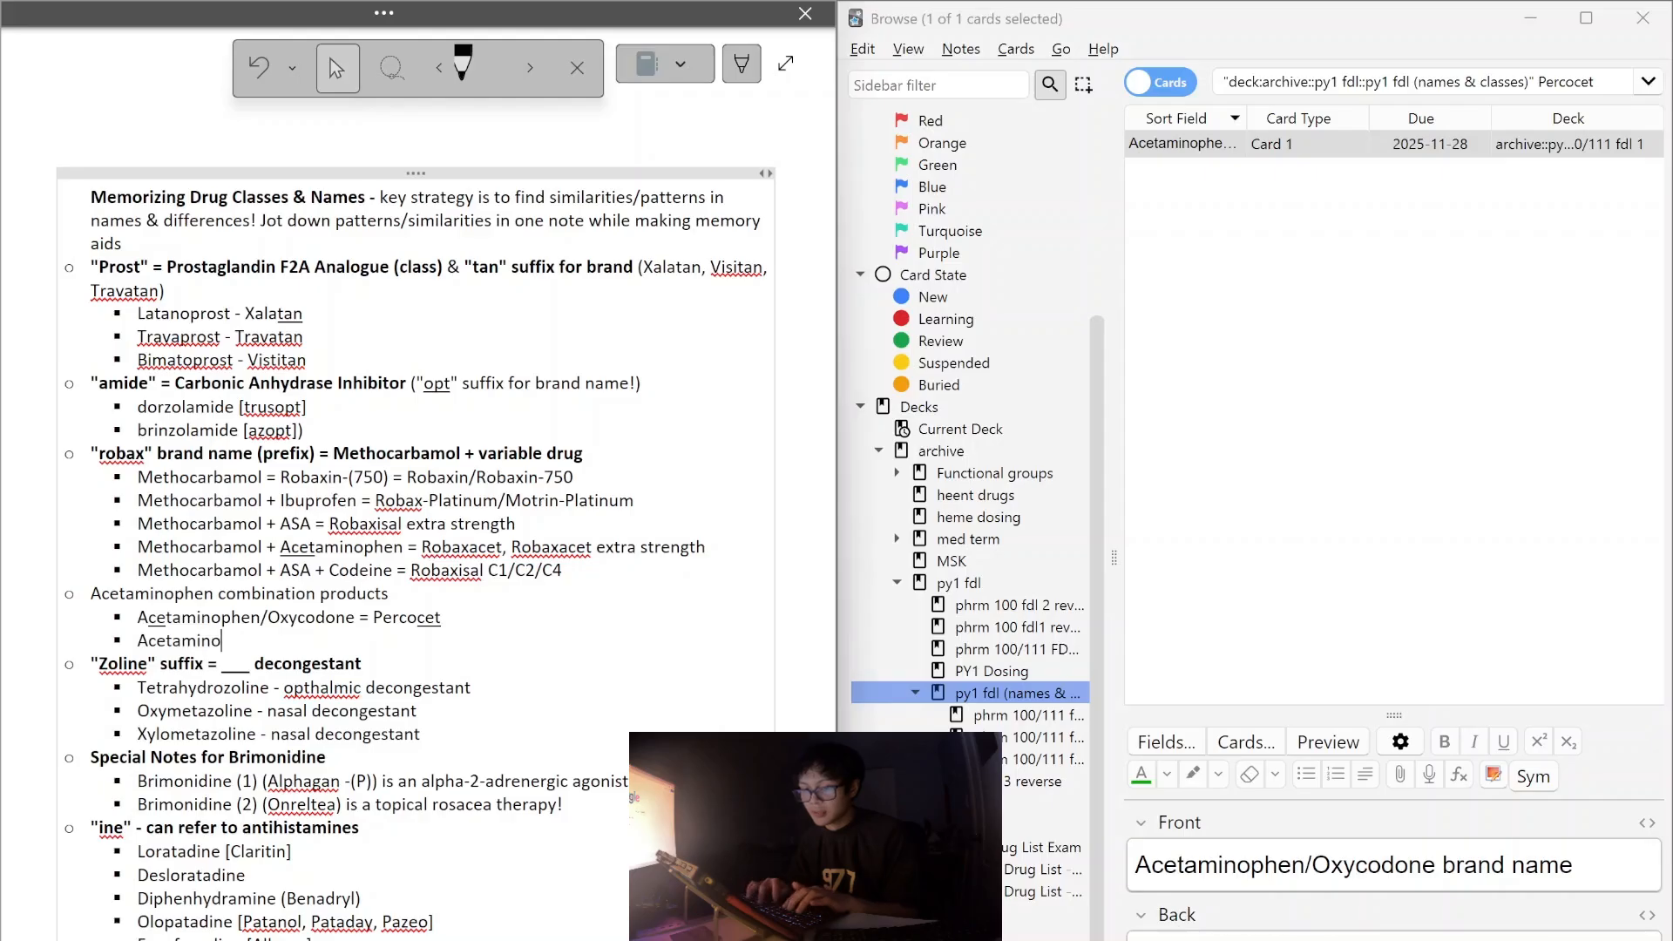
type("phen/Methoca")
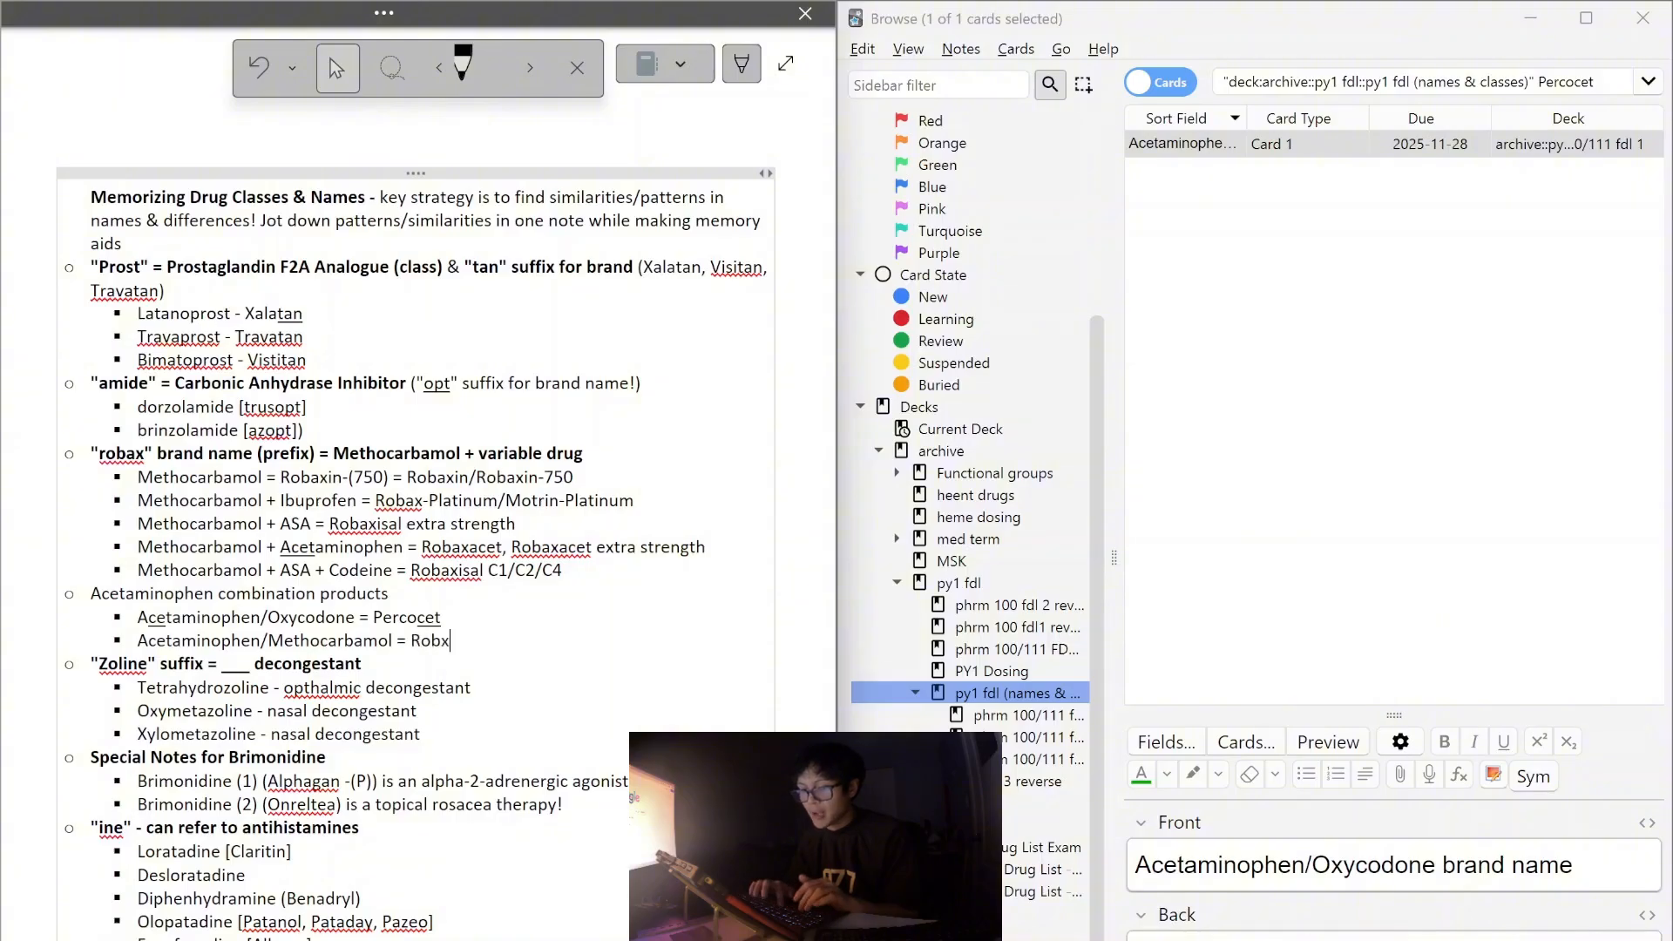
type("rbamol = Robaxcate")
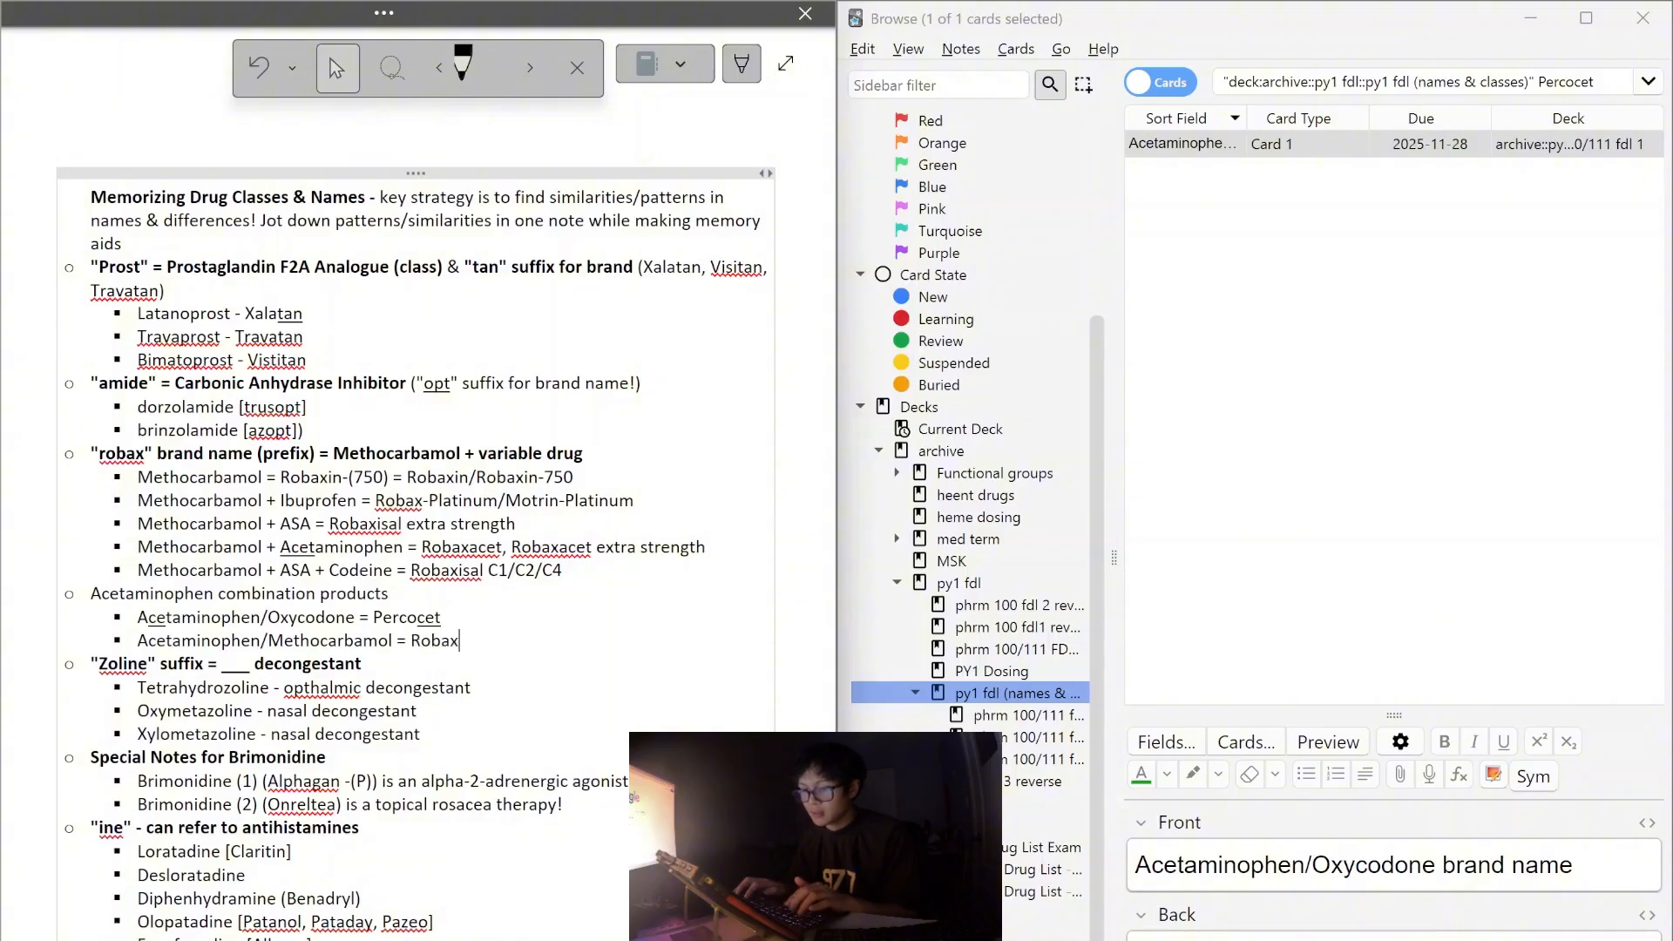
key("Return")
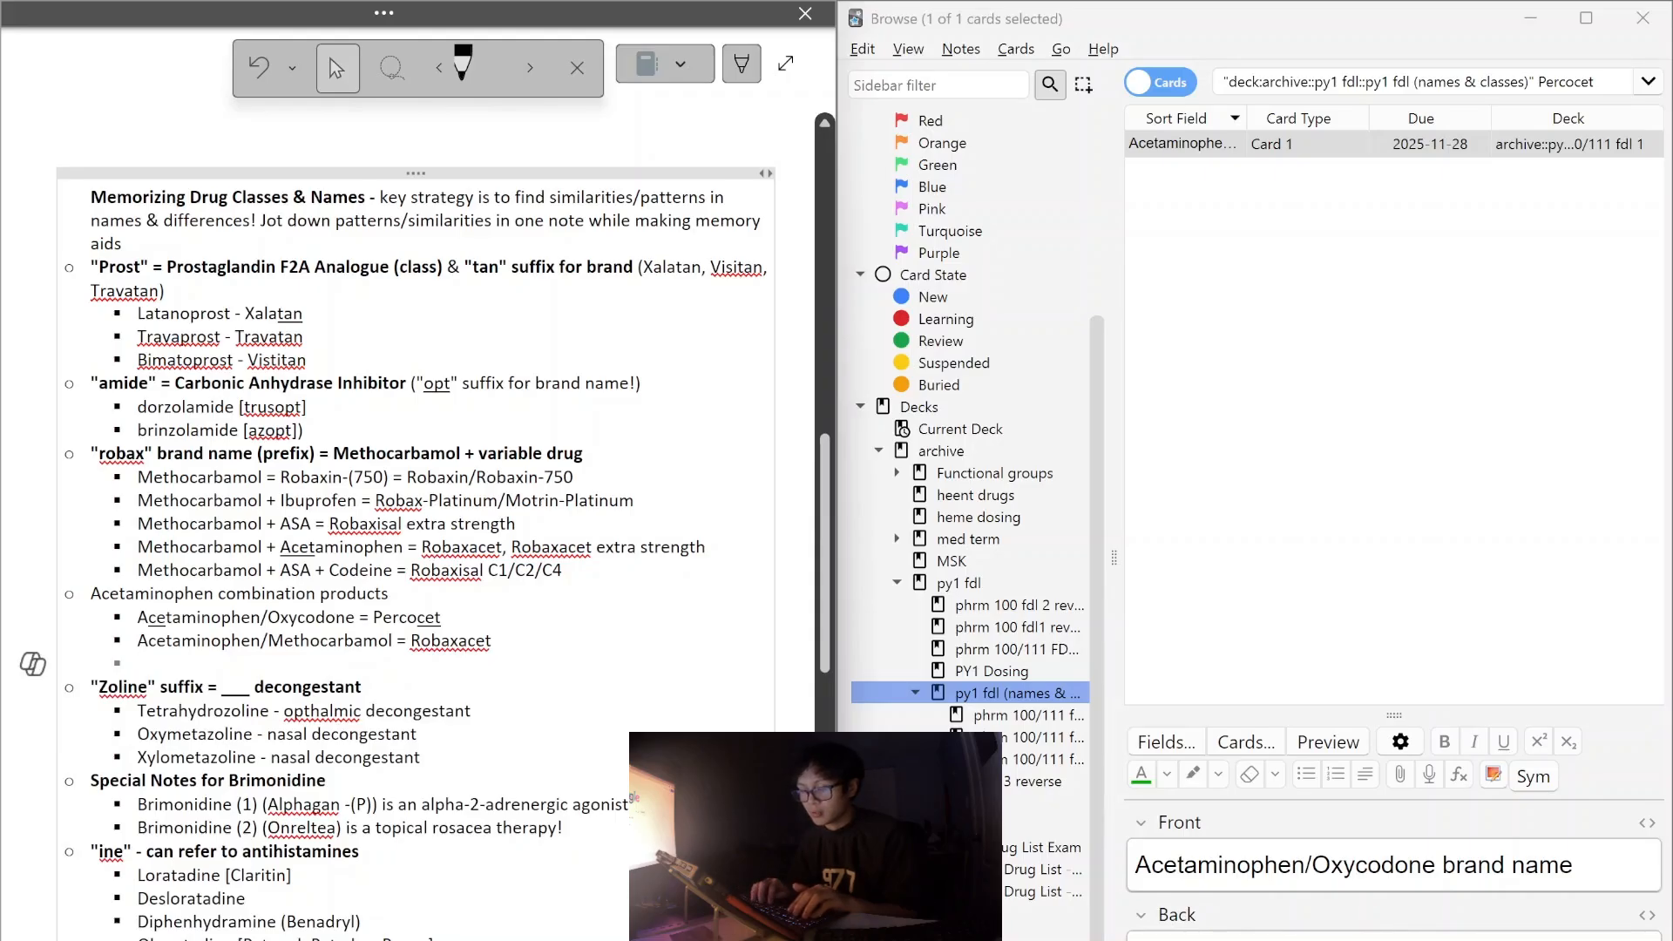
Add the sub-bullet "Acetaminophen/Tramadol = Tramacet" below the Methocarbamol line under the Acetaminophen combination products heading.
type("Ac")
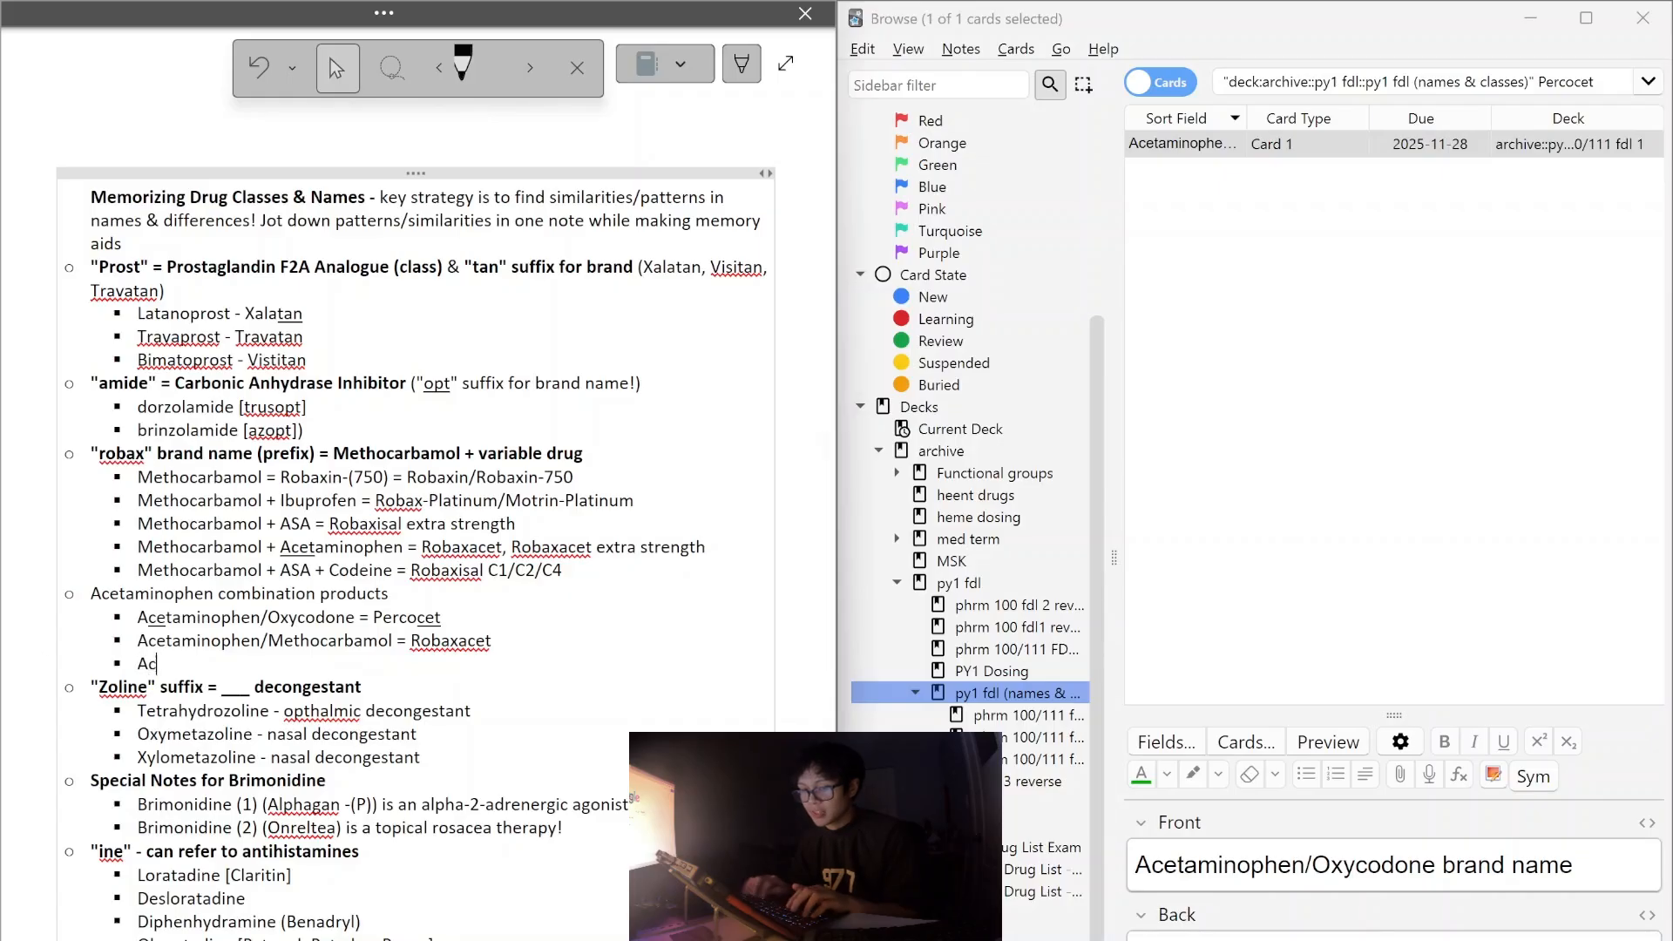
type("etaminophen")
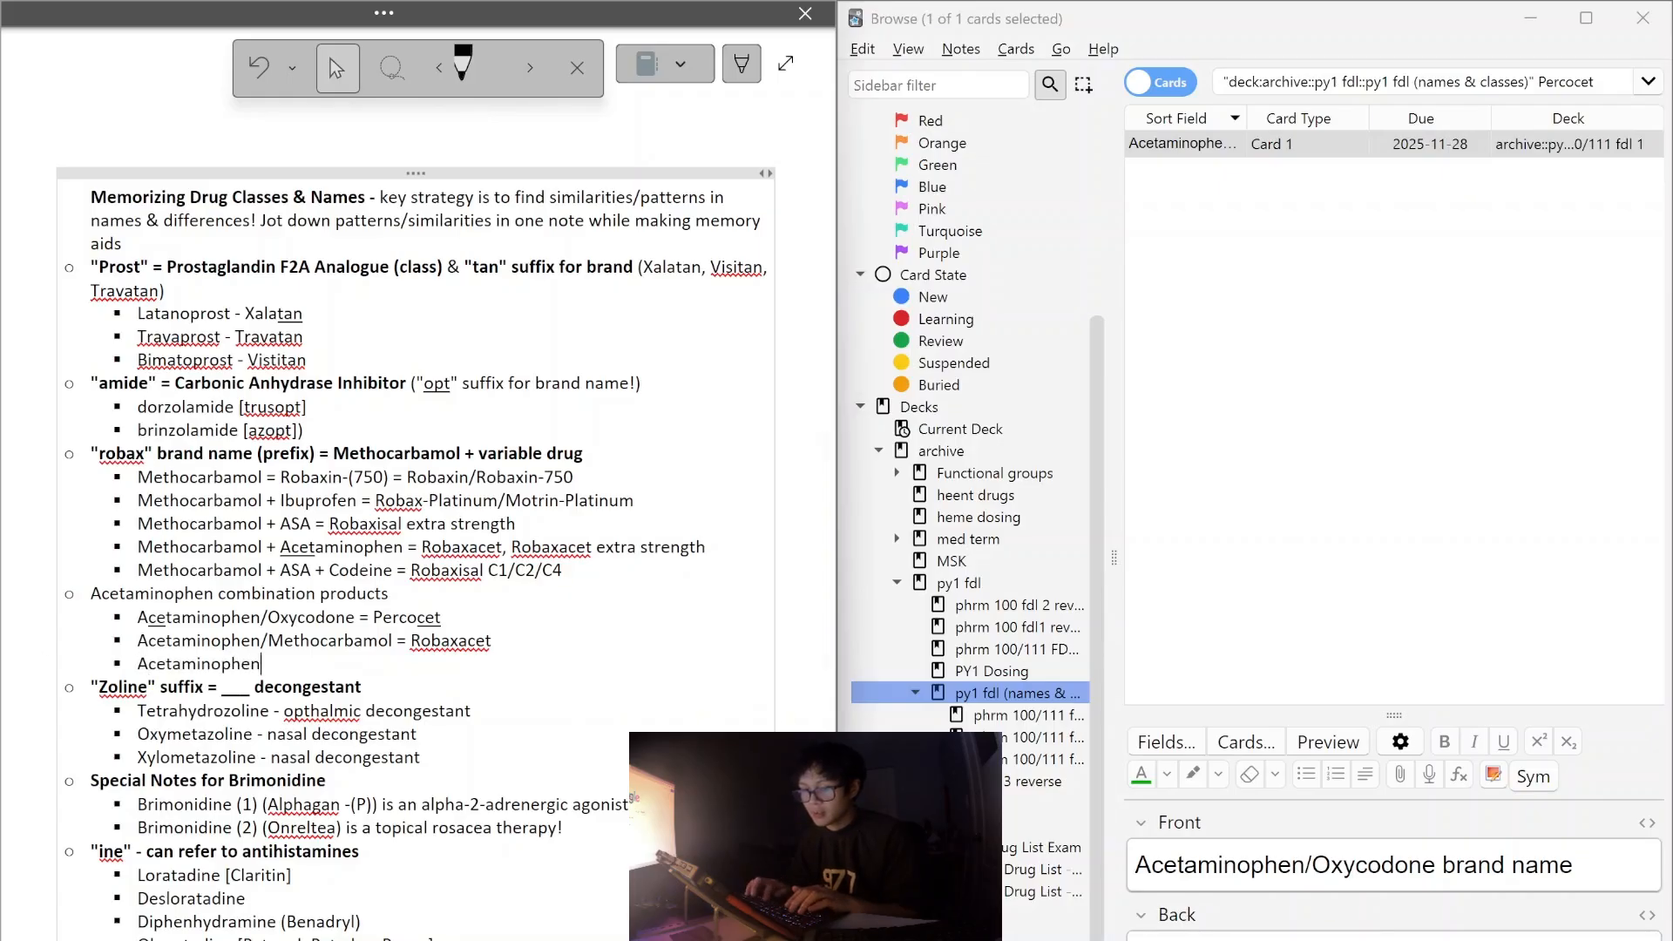
type("/Tramadol ")
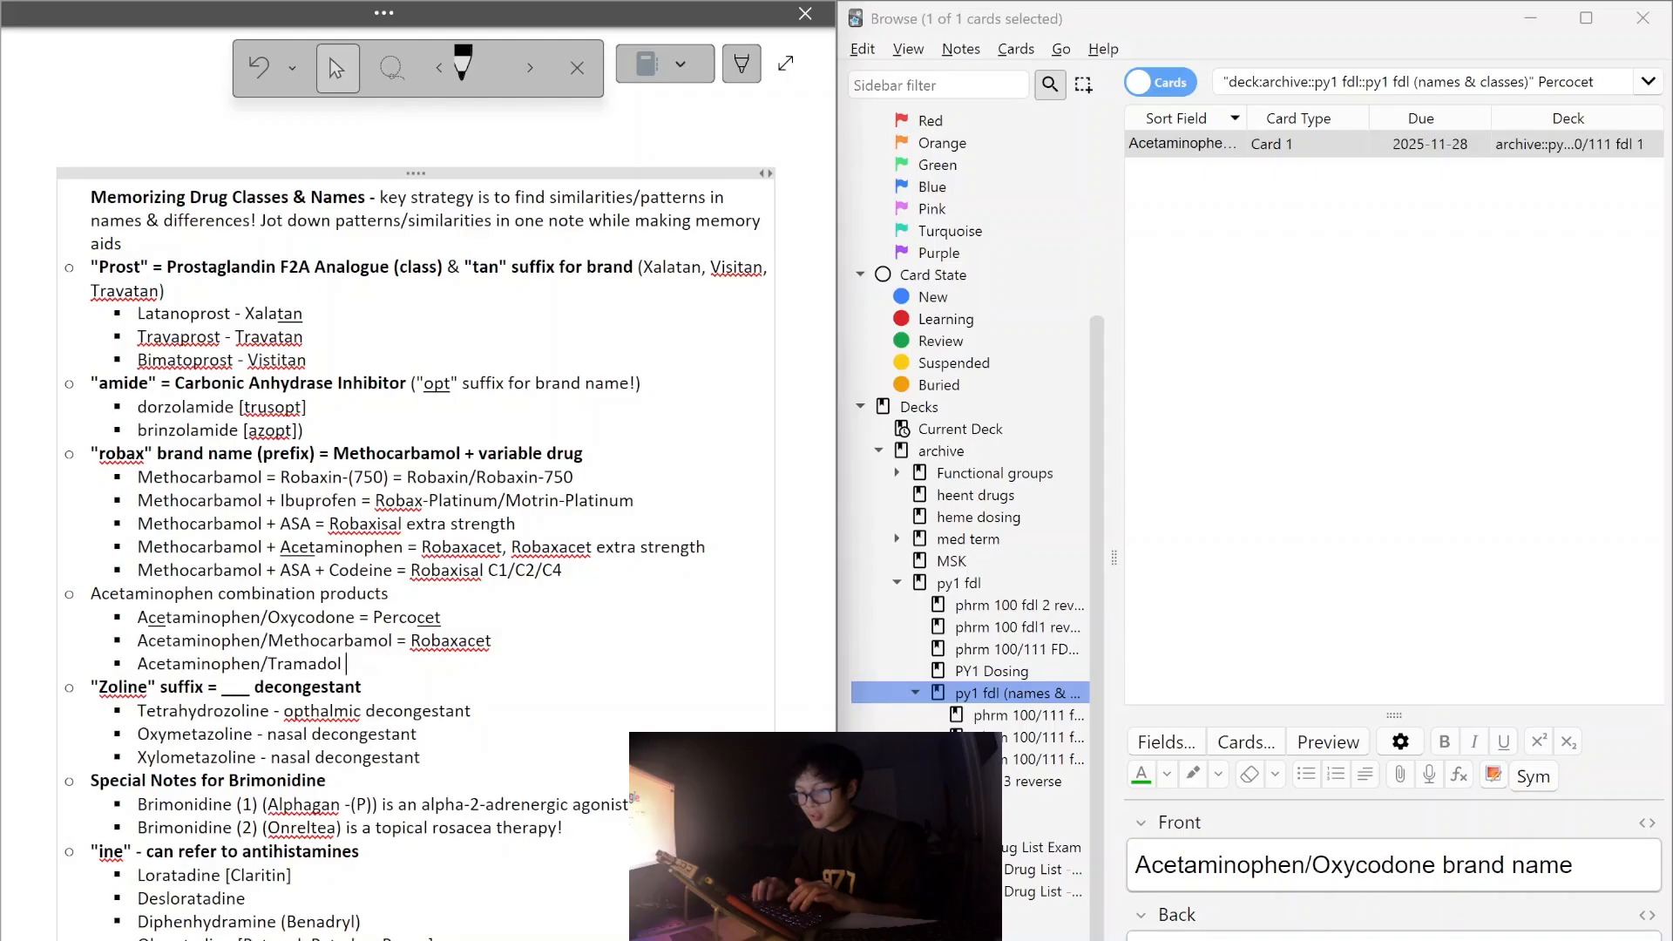
type("=")
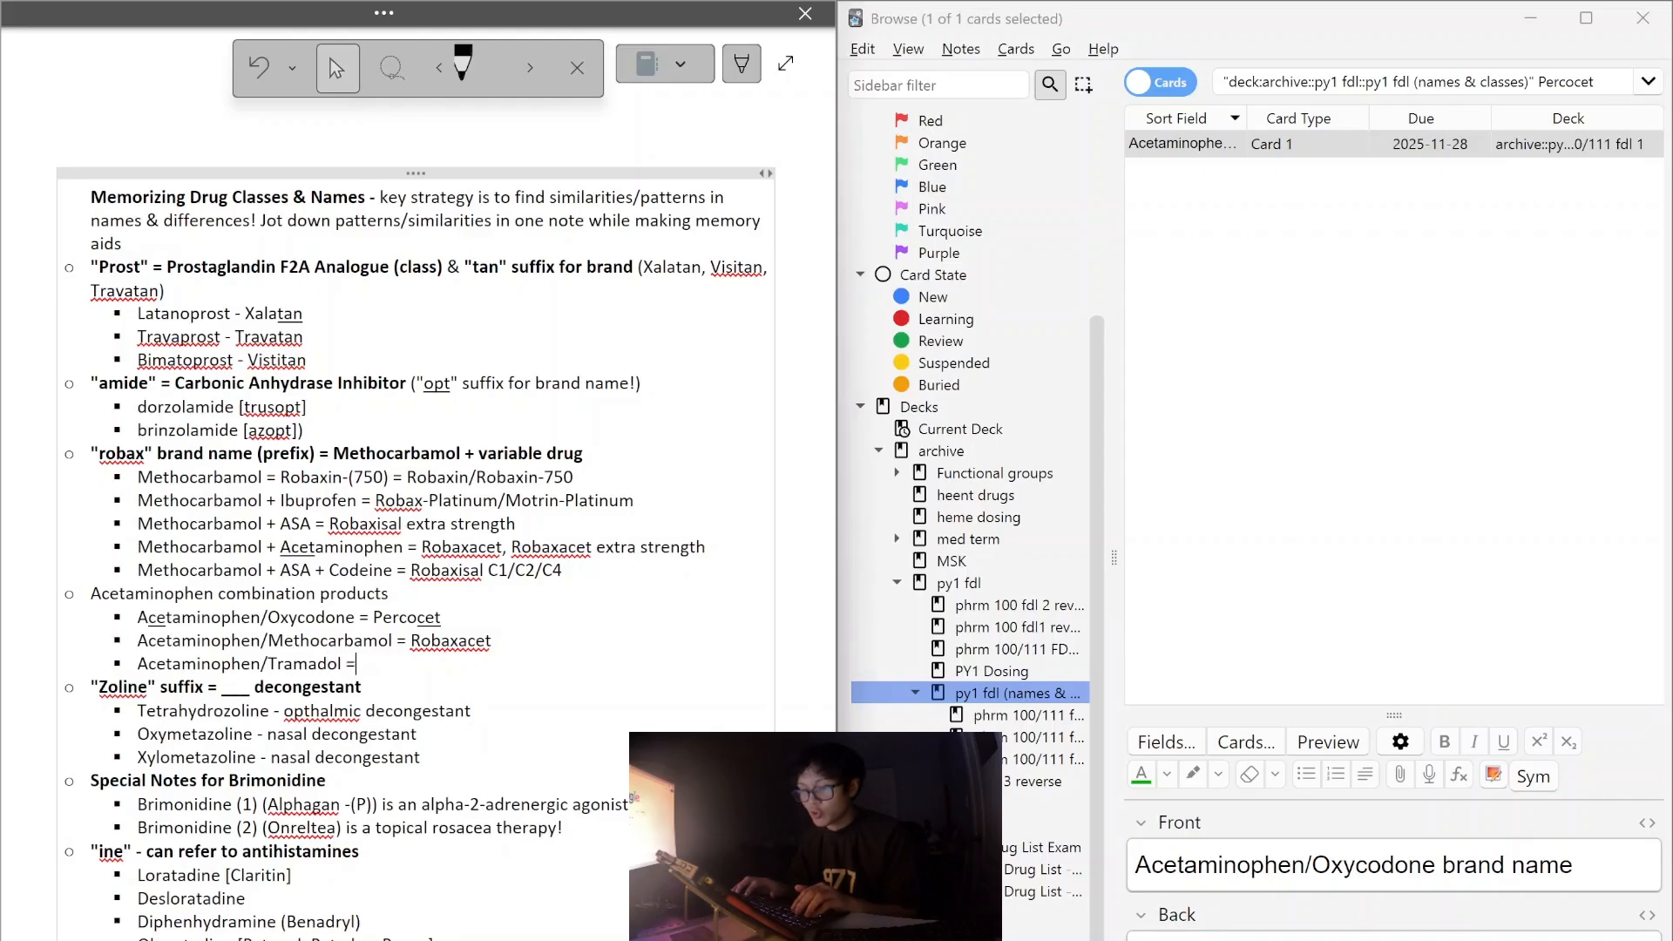
type(" Tramacet")
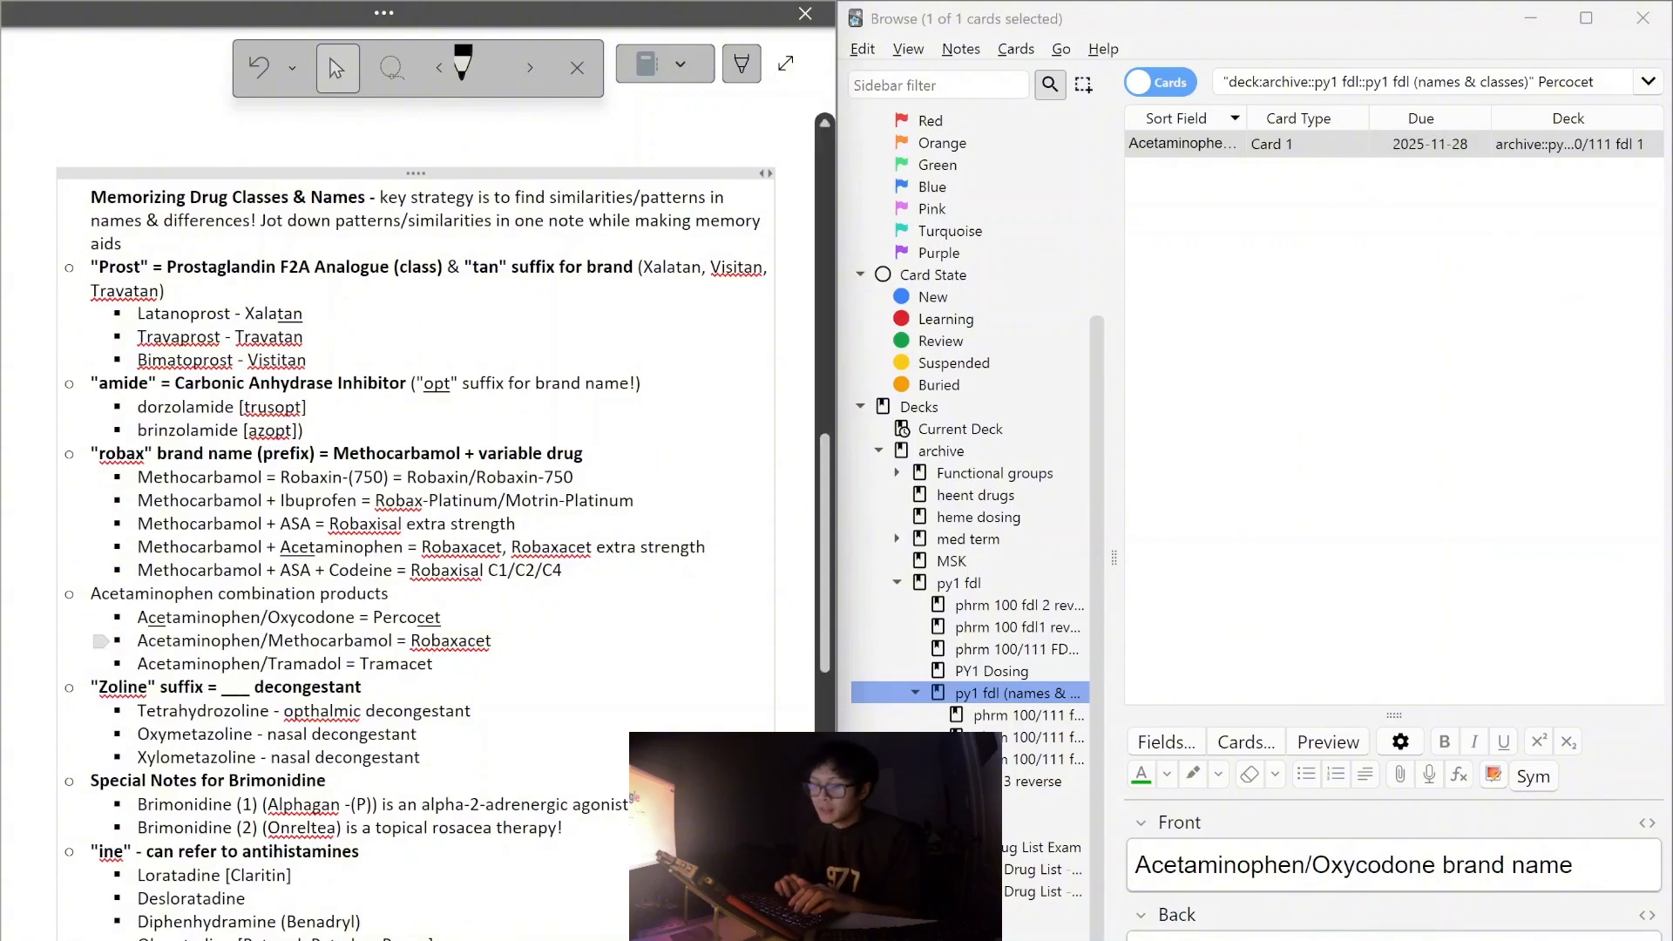
Underline "acet" in Tramacet and the matching opening letters "Acet" of Acetaminophen in the Tramadol and Methocarbamol lines.
left_click_drag(401, 665, 436, 666)
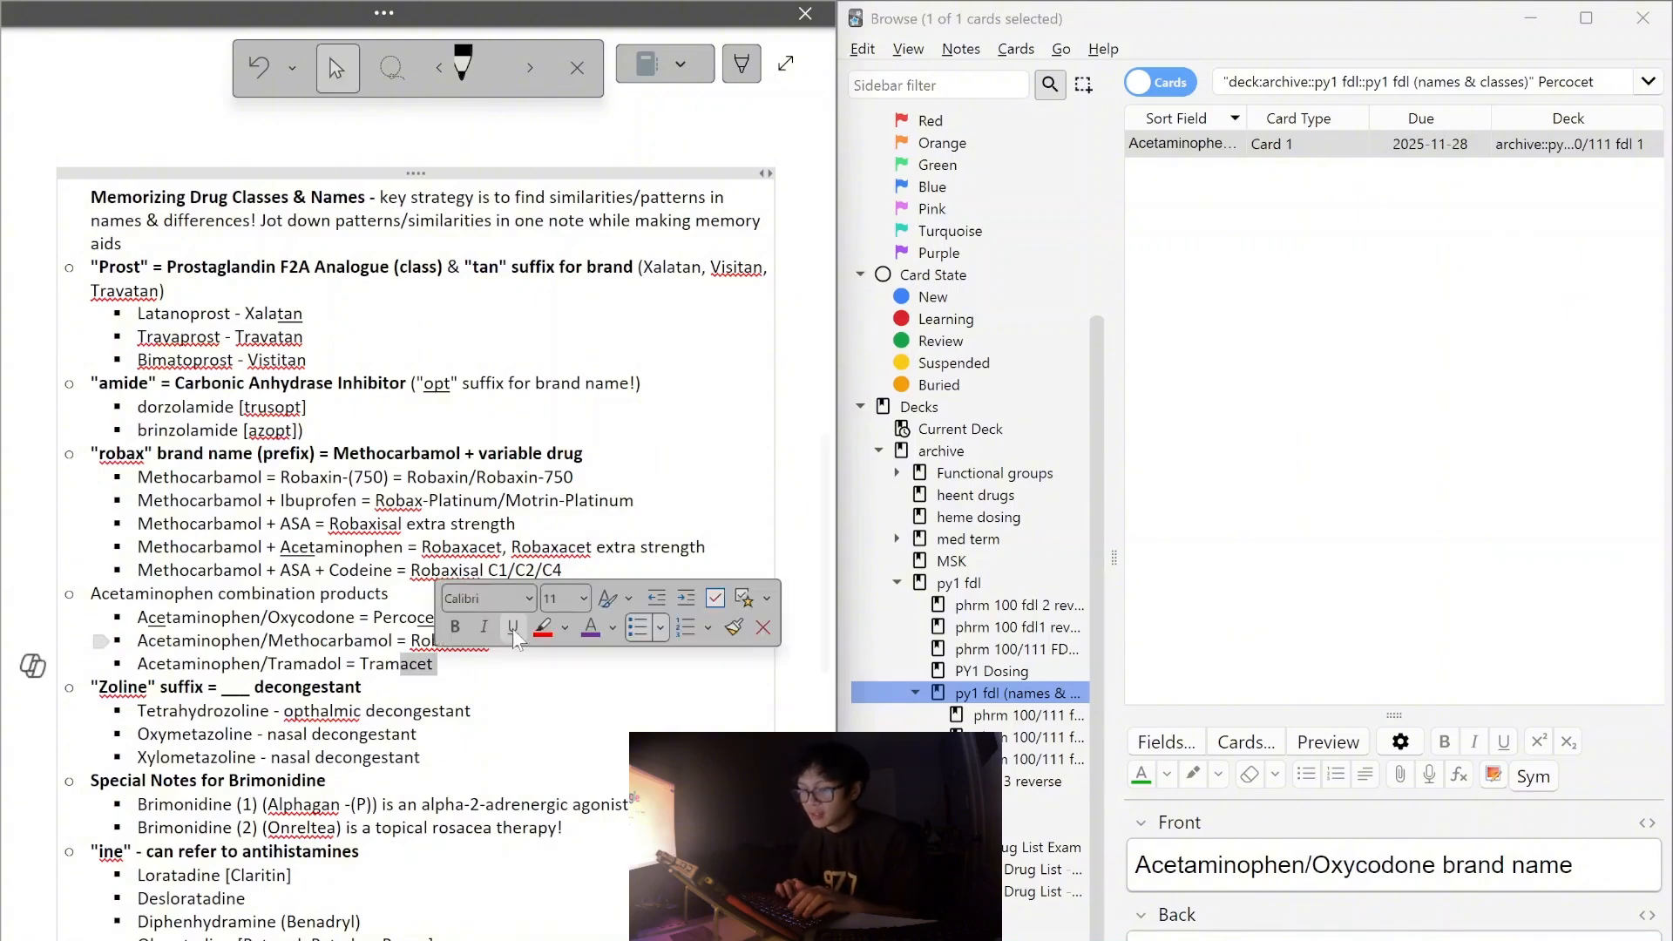
left_click(513, 628)
left_click(488, 654)
left_click_drag(182, 665, 138, 664)
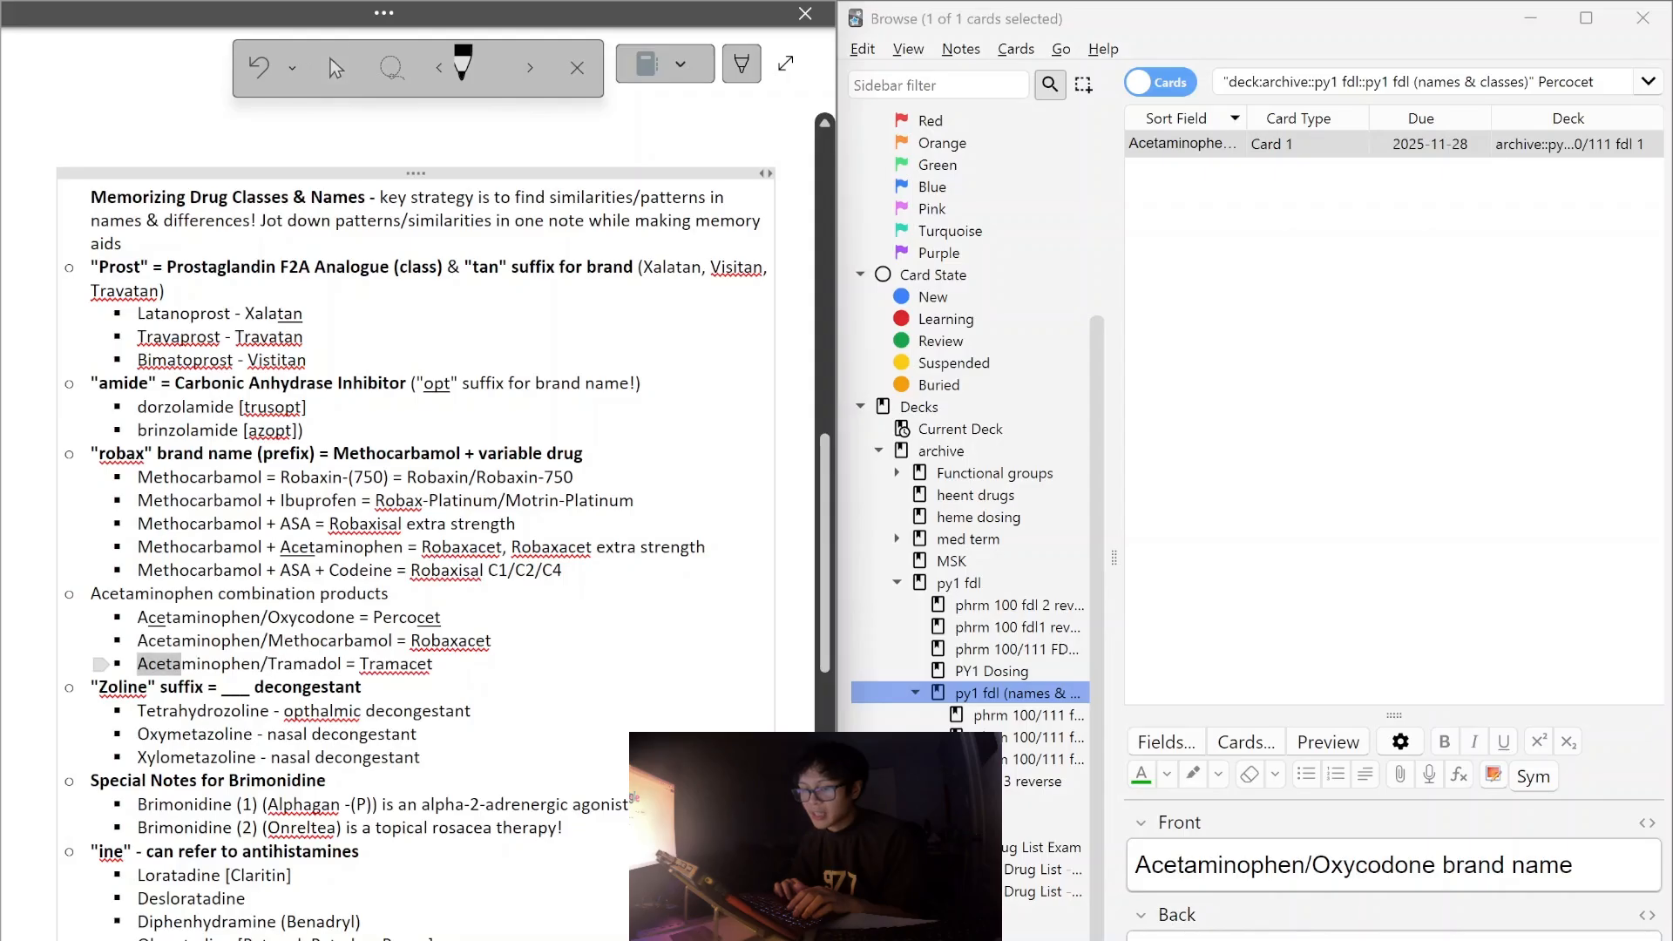
left_click(248, 628)
left_click(201, 650)
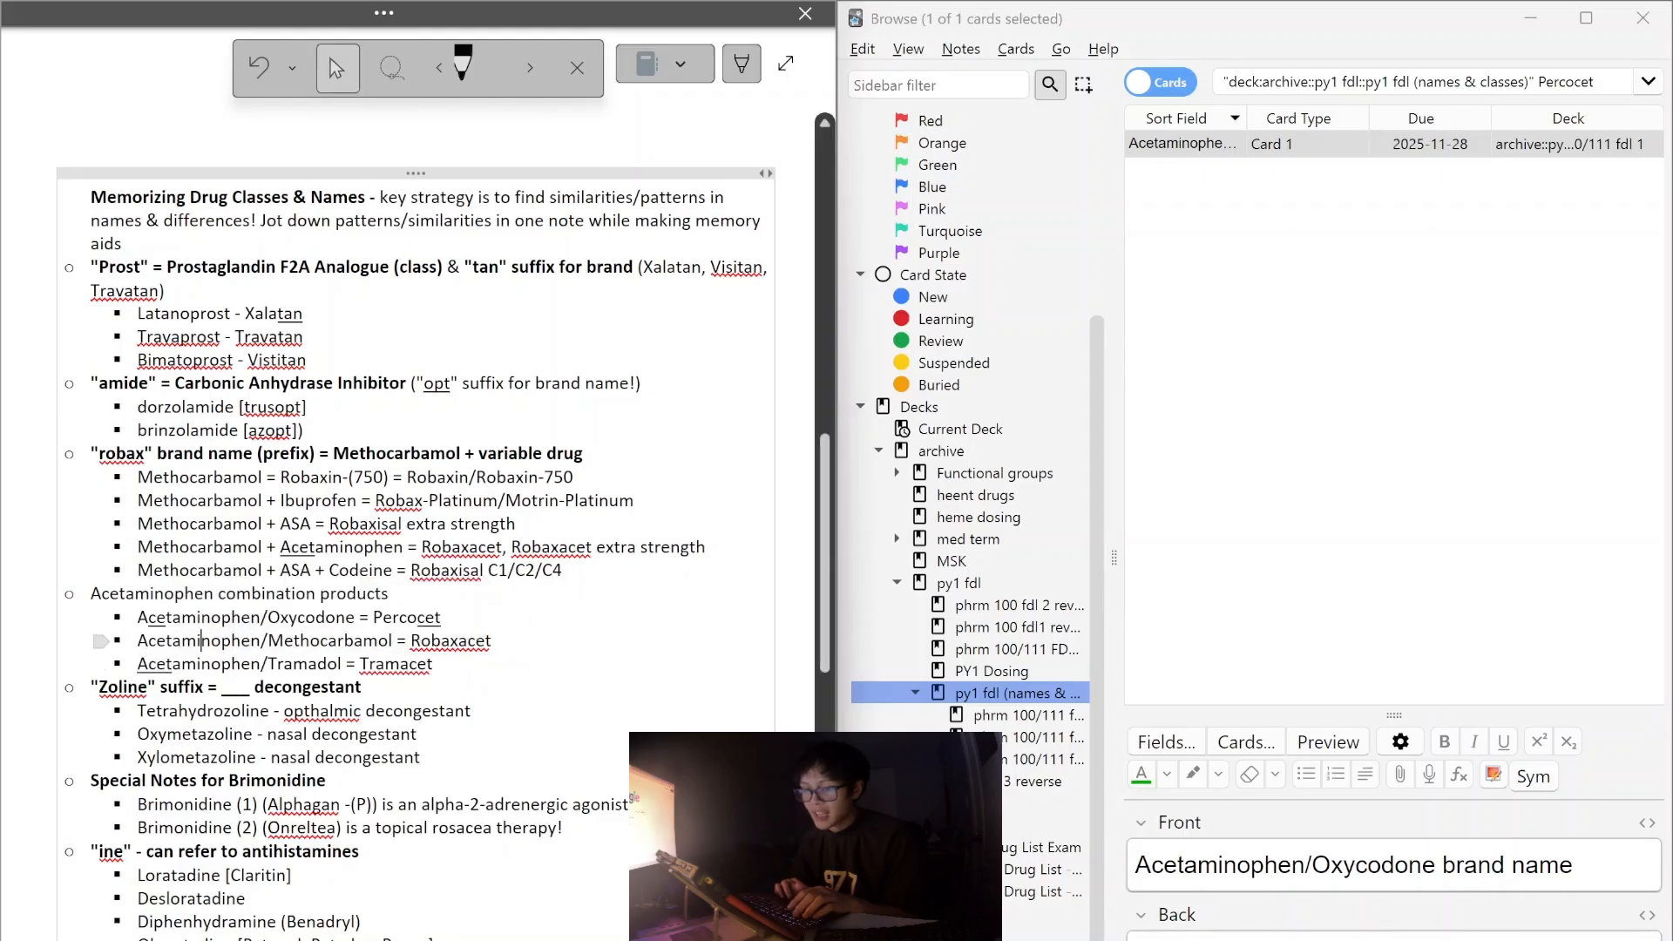
left_click_drag(137, 640, 173, 640)
left_click(248, 604)
left_click(248, 643)
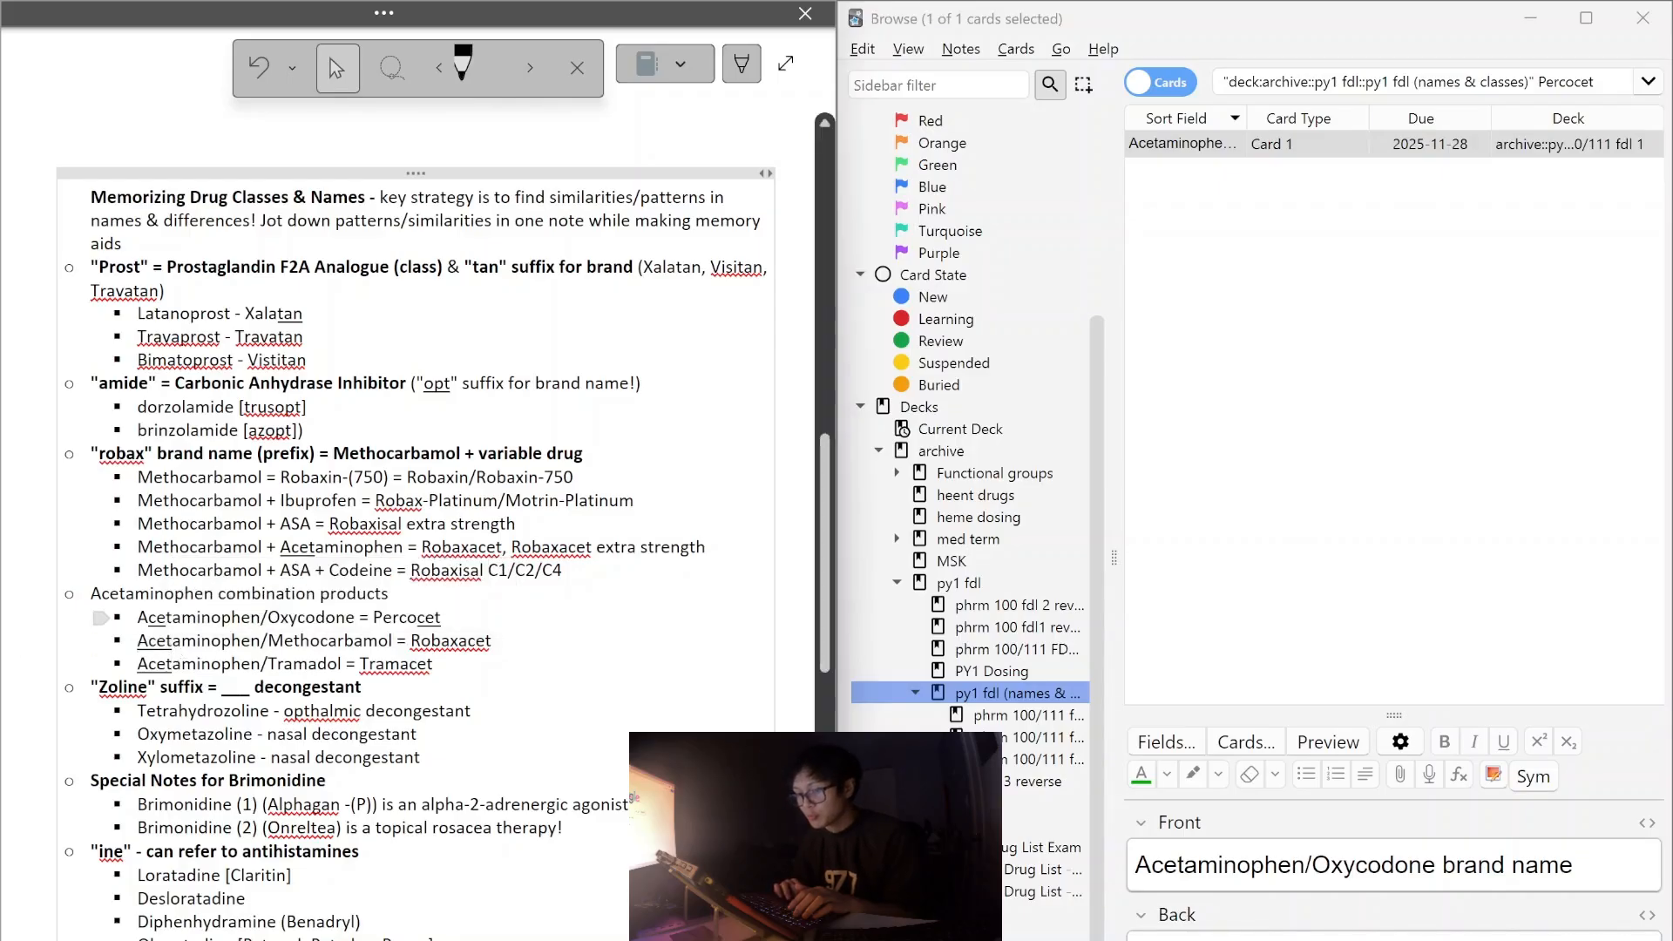
left_click_drag(267, 617, 355, 616)
left_click(355, 617)
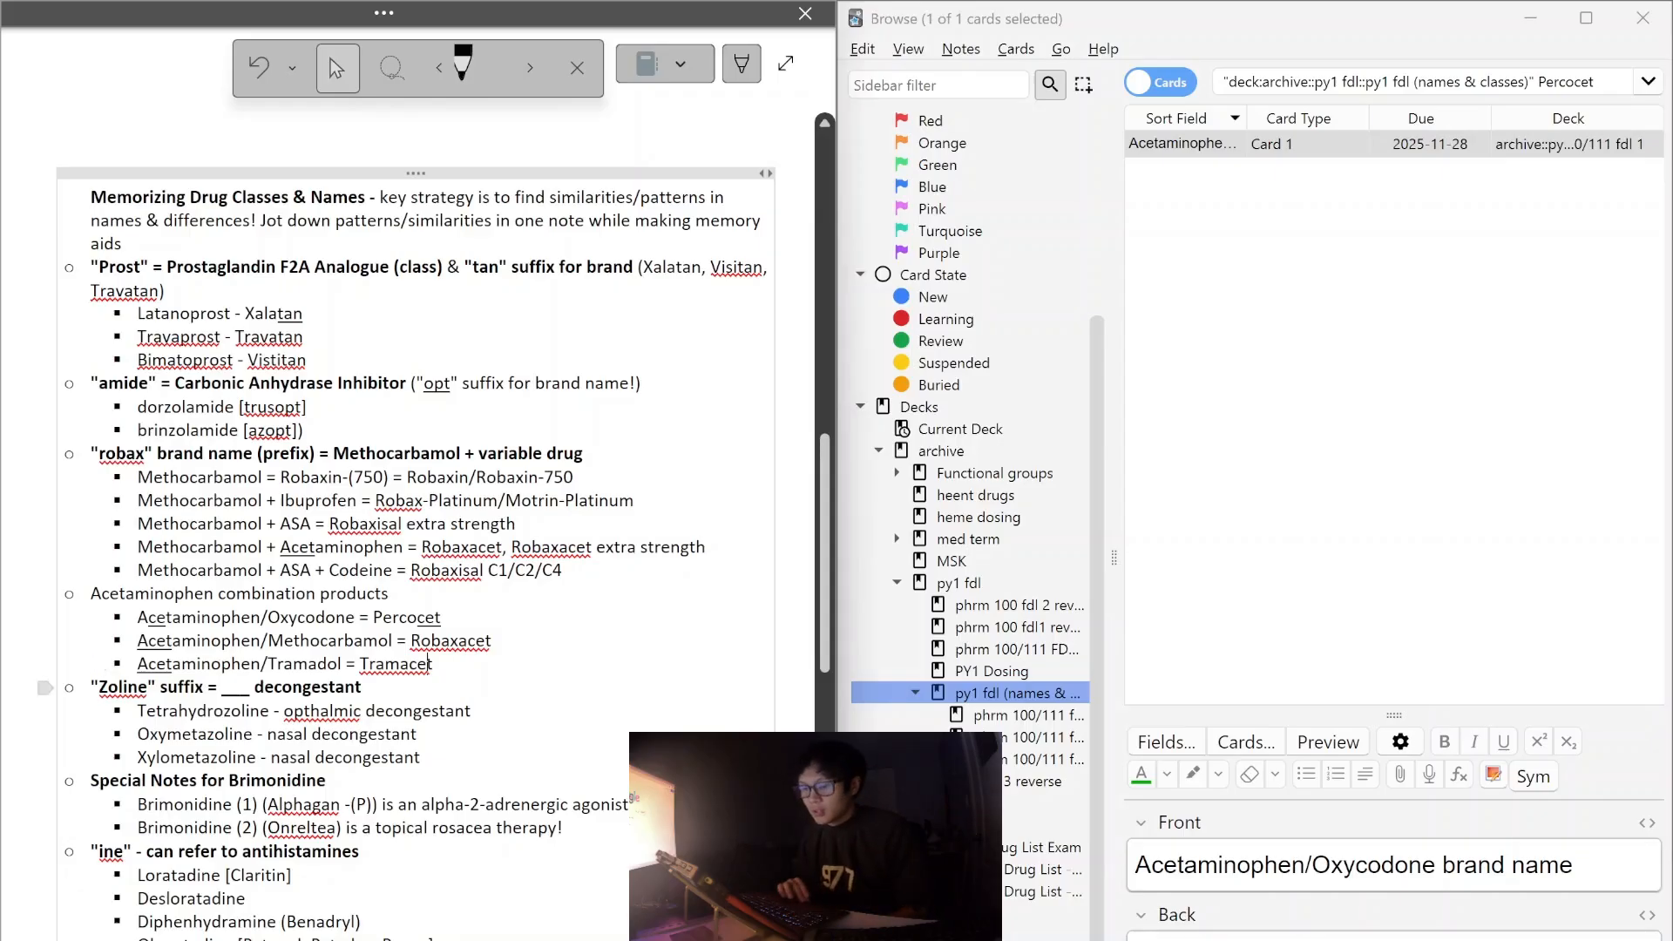
Make the word "Acetaminophen" bold in the heading "Acetaminophen combination products".
double_click(137, 597)
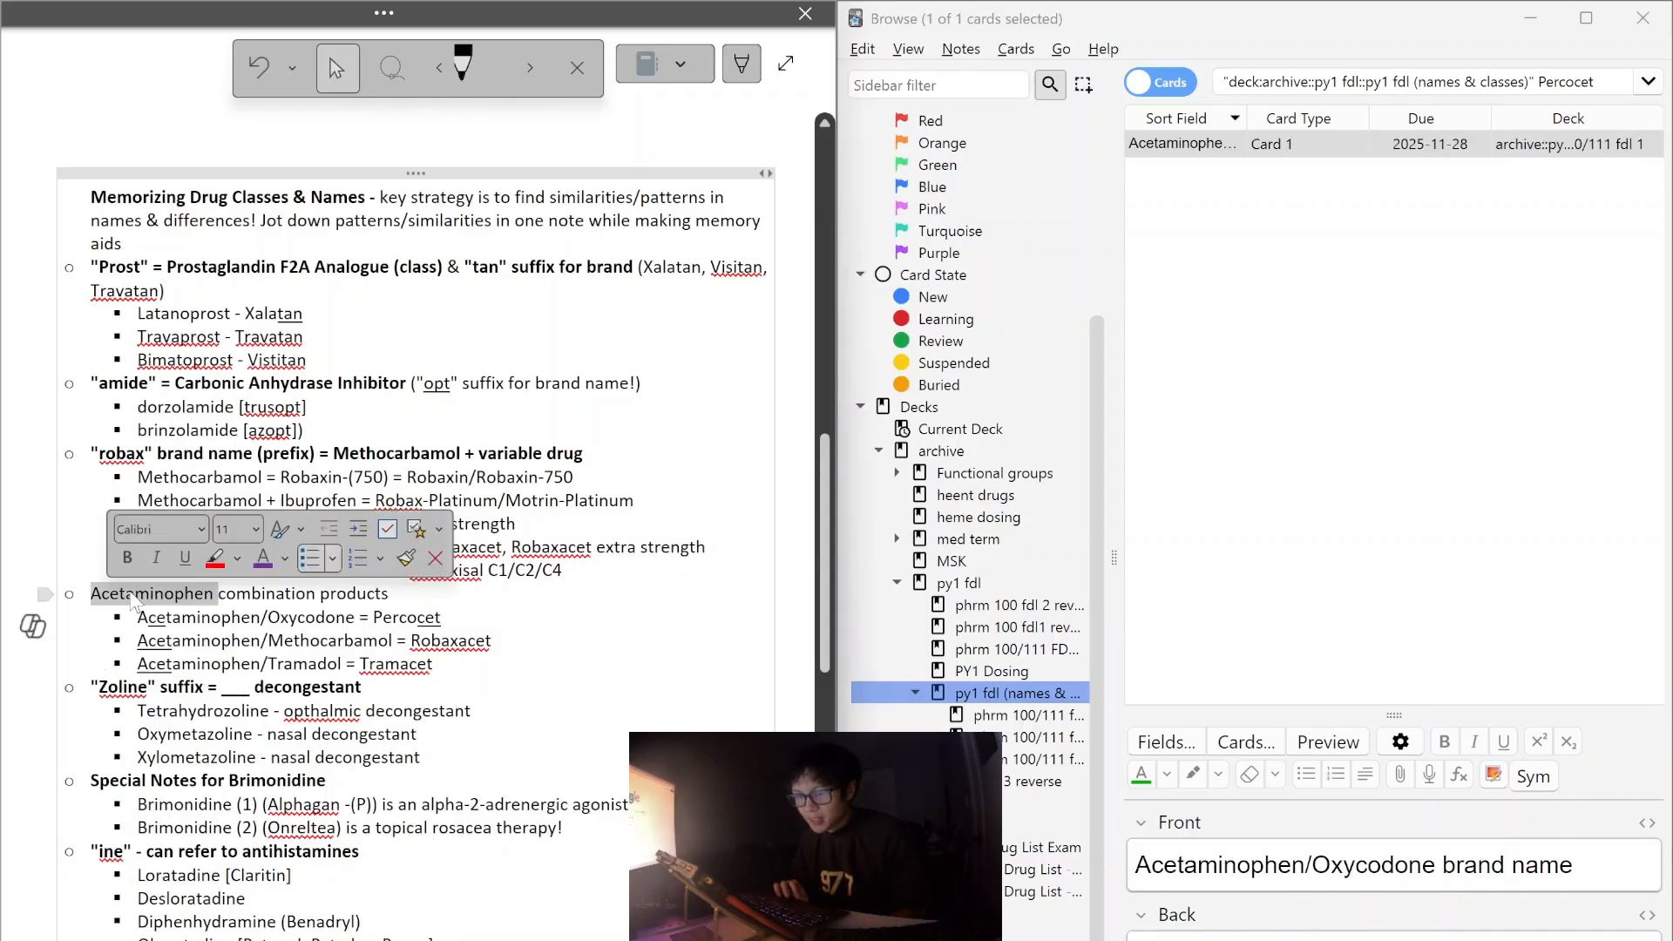
left_click(123, 562)
left_click(157, 711)
Review the remaining drug-class notes, including the suffix patterns, antibiotics, antifungals and antivirals.
scroll(157, 711, "down", 3)
scroll(419, 479, "down", 6)
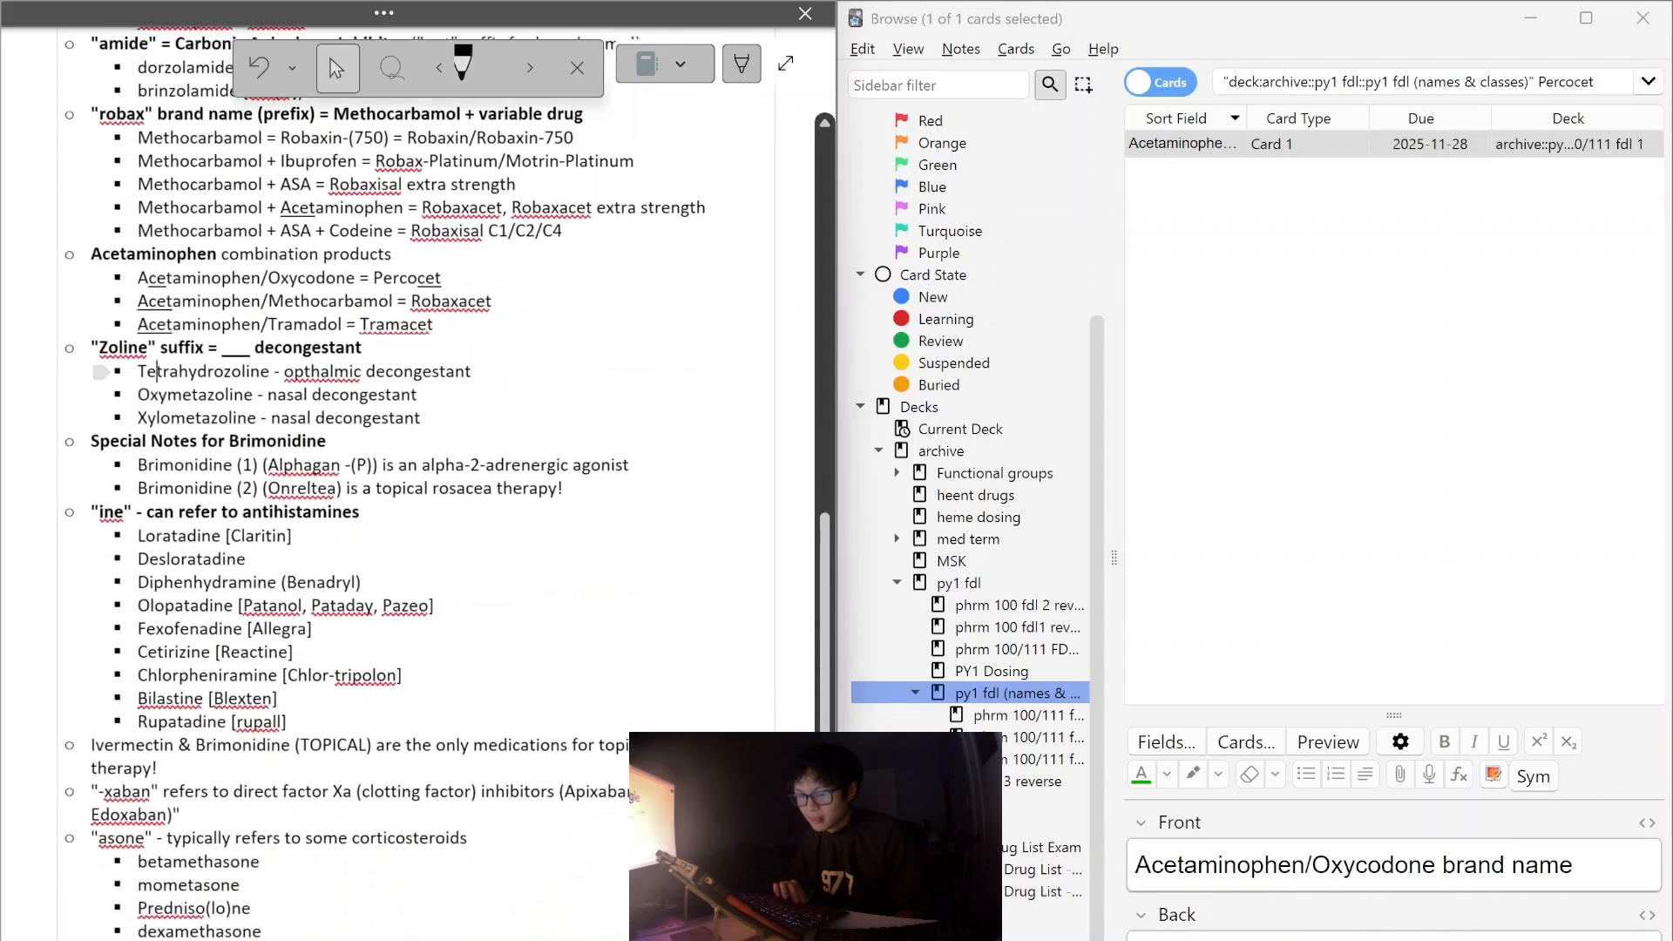
scroll(418, 479, "down", 5)
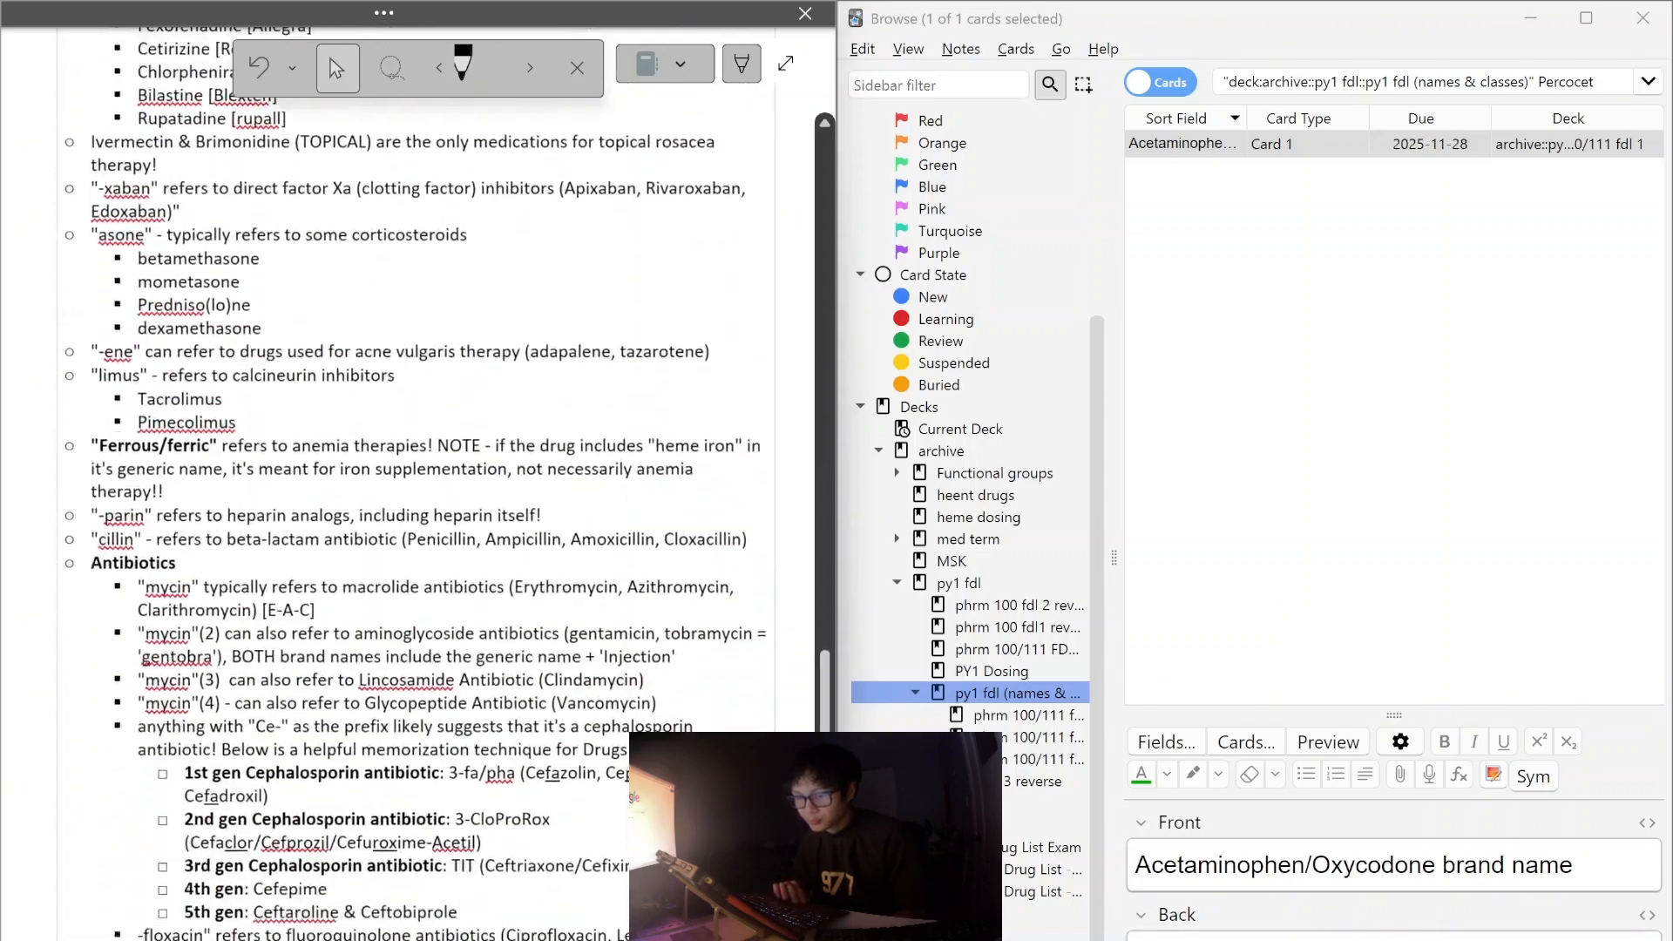
scroll(418, 479, "down", 3)
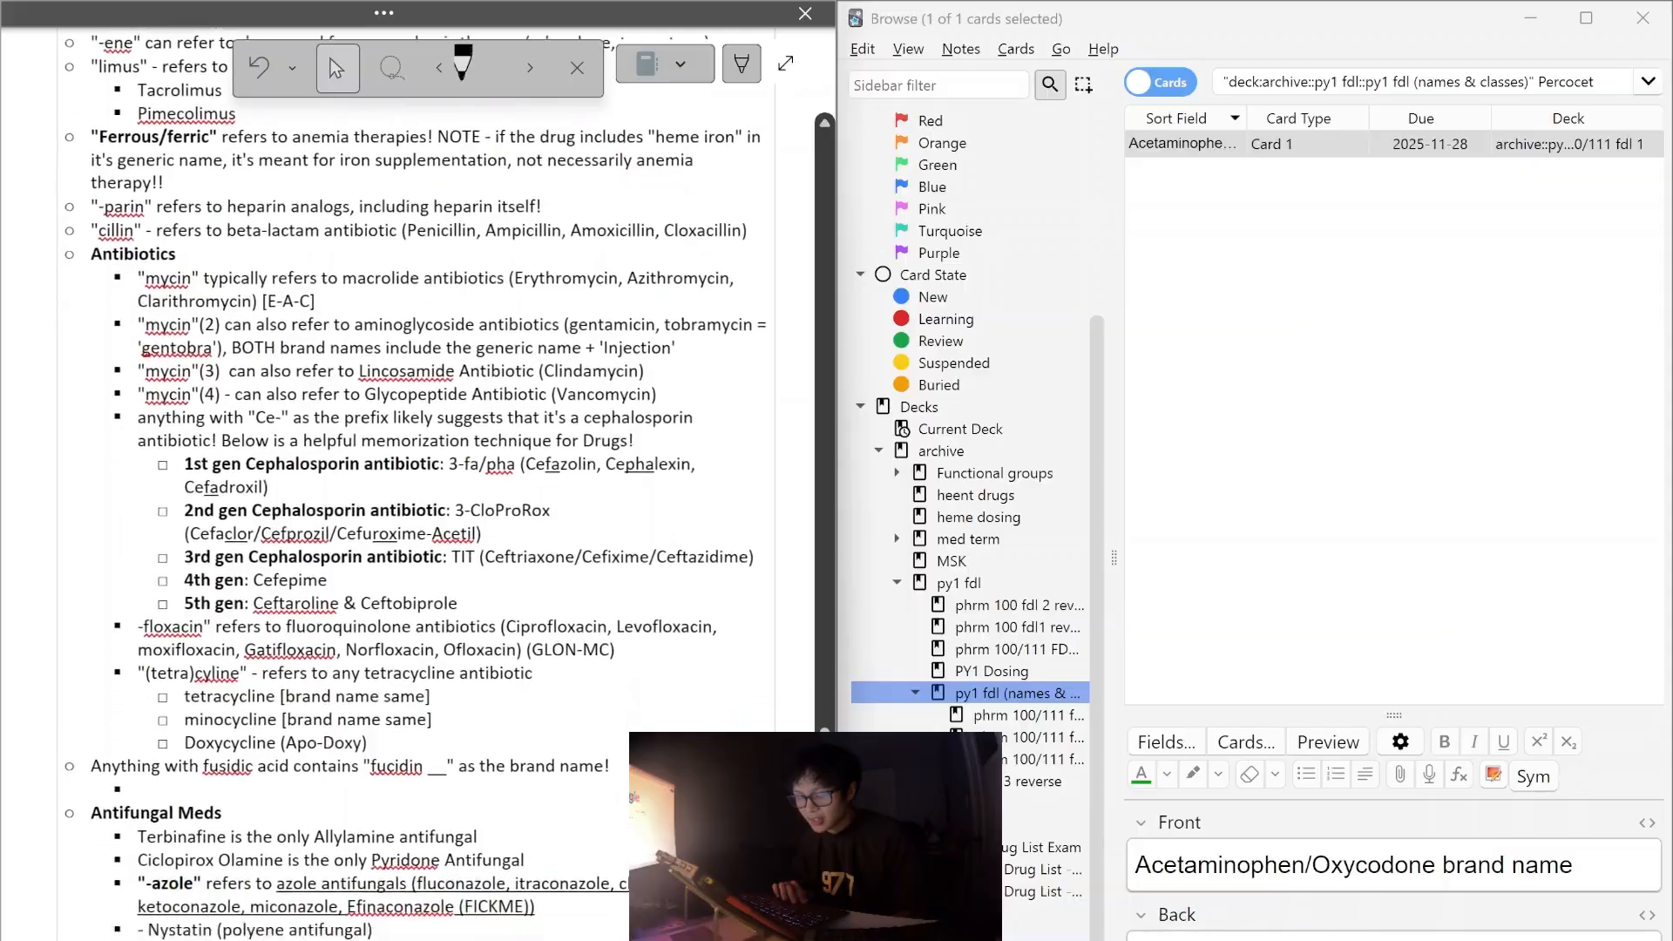
scroll(419, 480, "down", 1)
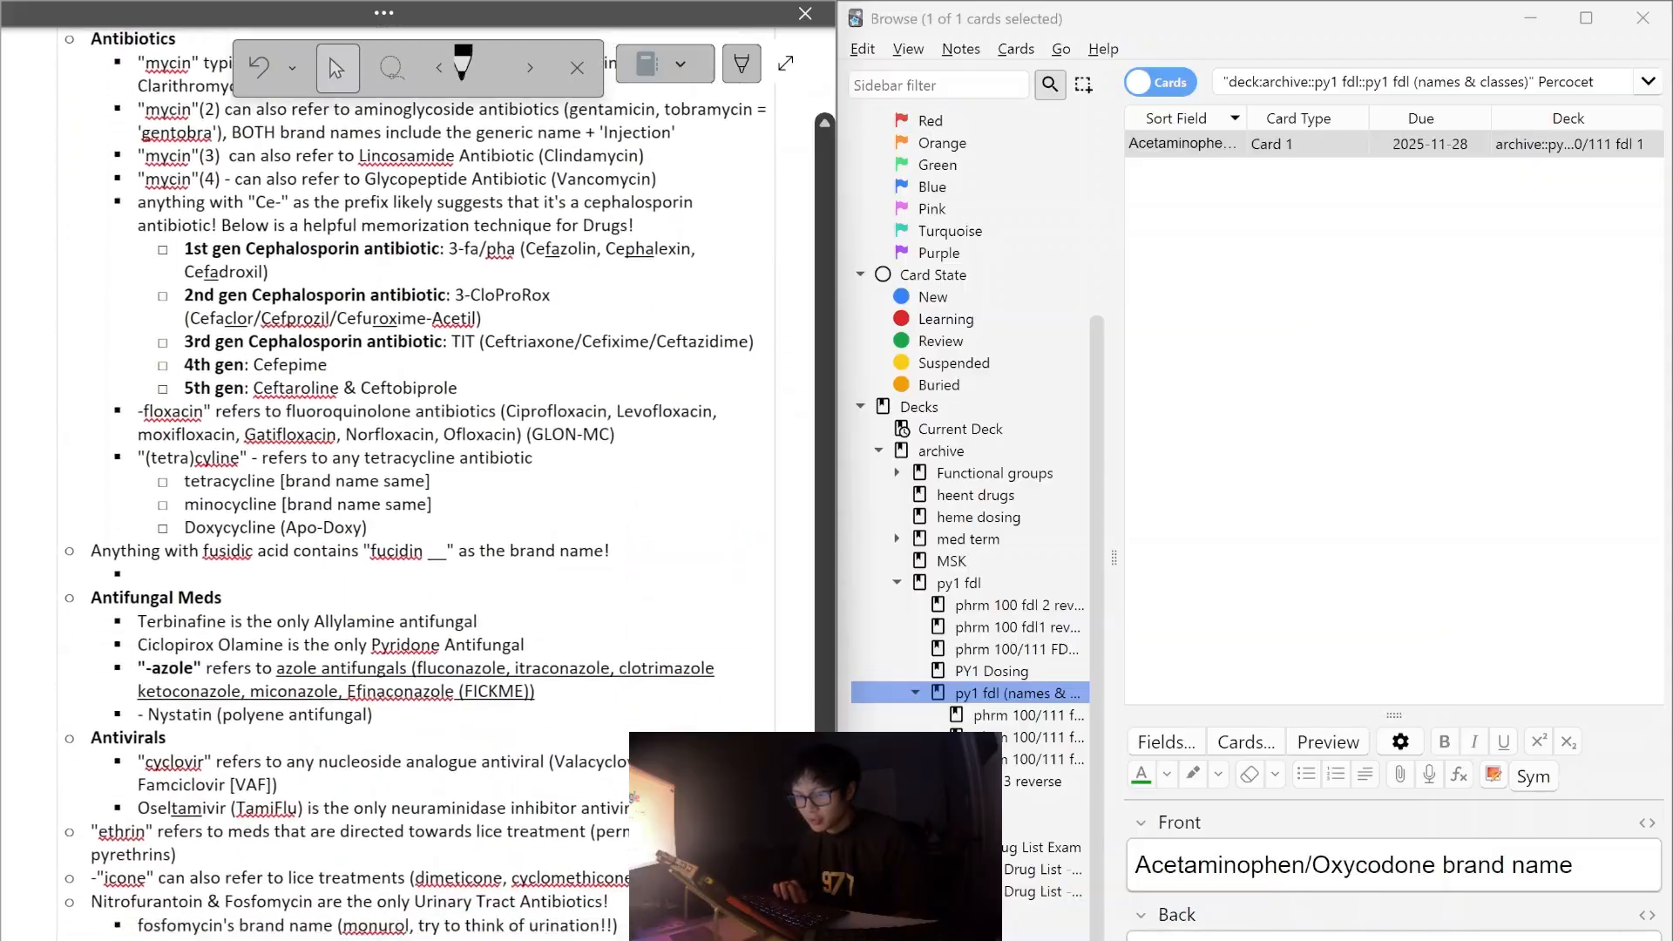
scroll(418, 480, "up", 6)
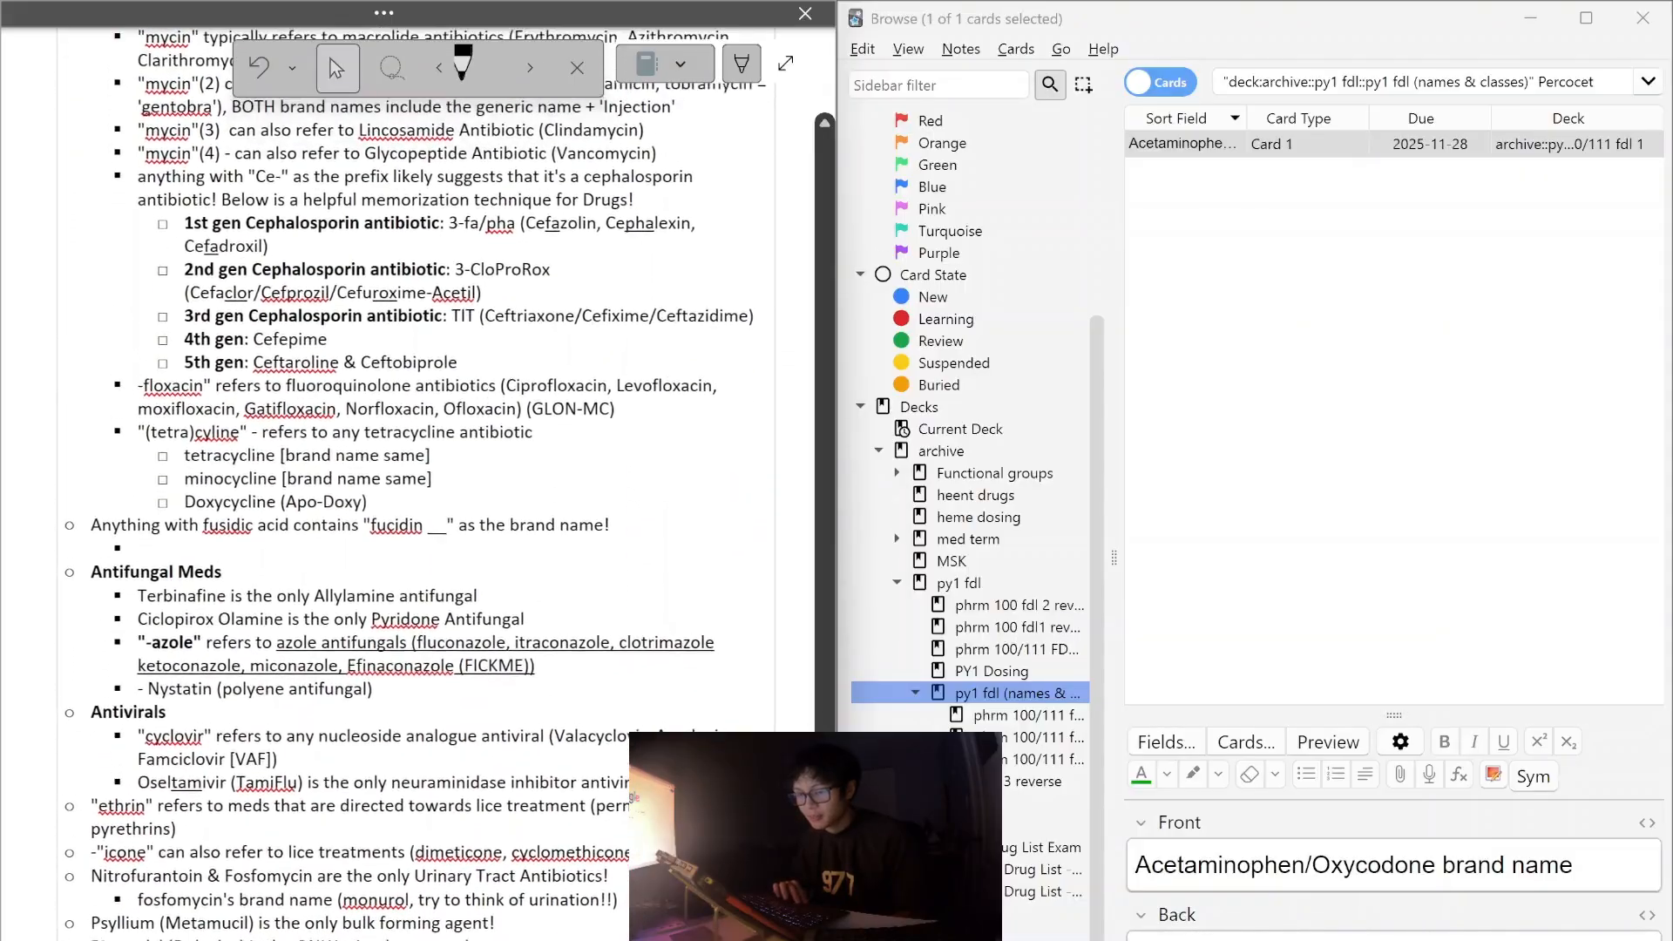
scroll(418, 479, "up", 5)
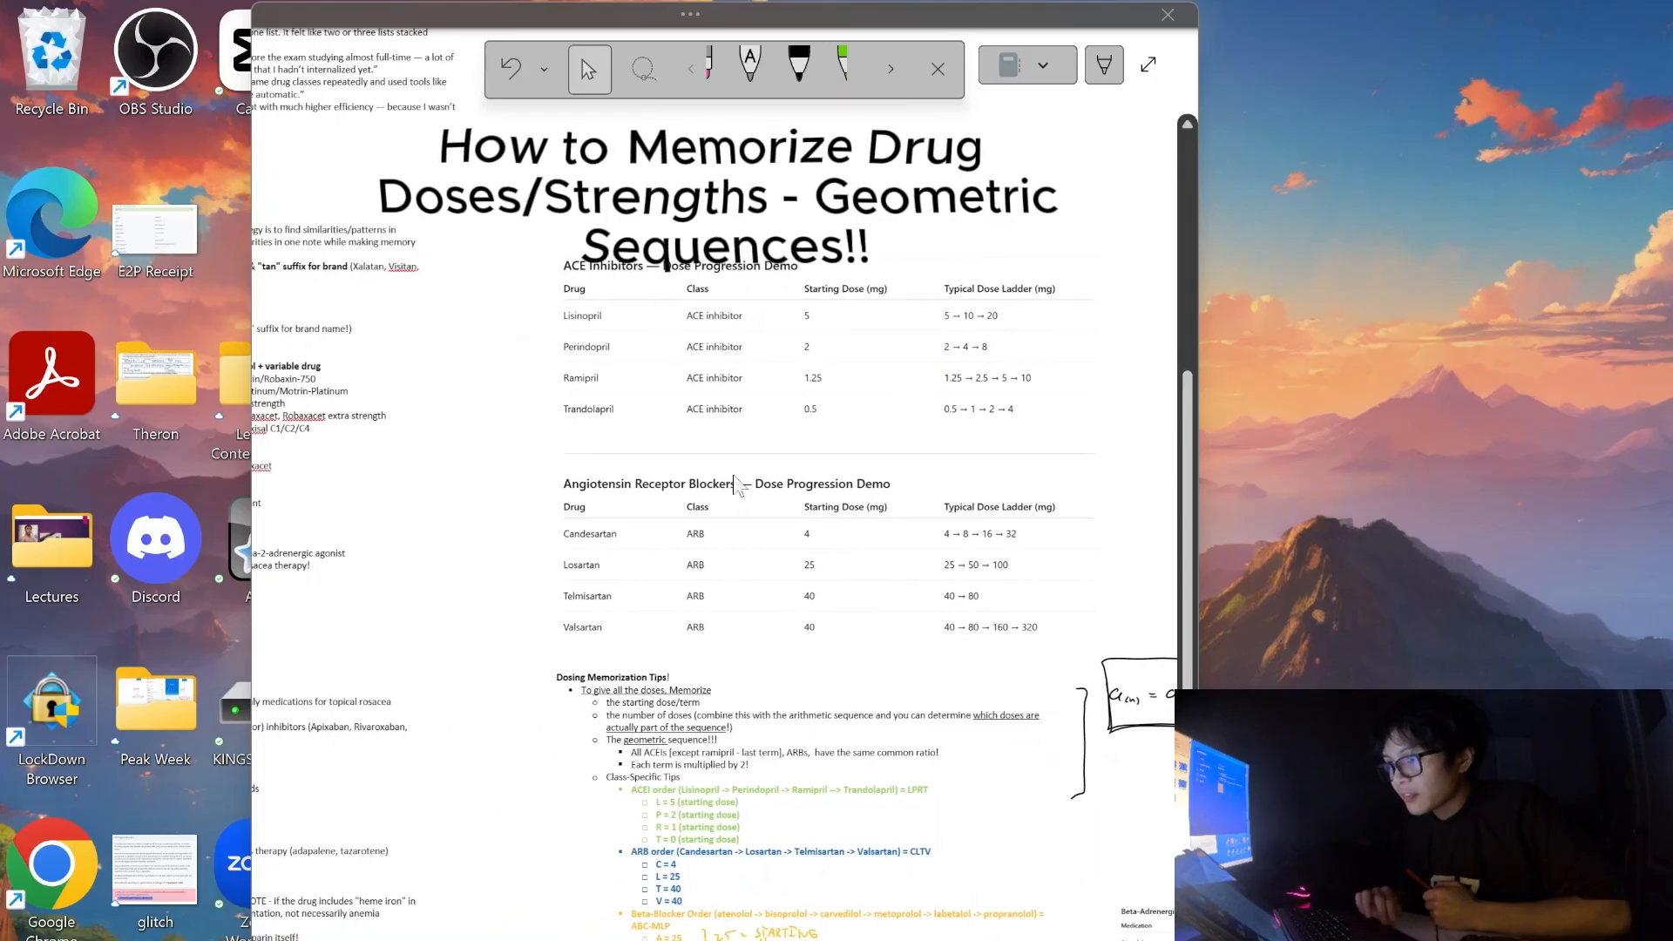
With the green pen, box the heading "ACE Inhibitors" and underline 5, 10 and 20 in the Lisinopril dose ladder.
left_click(850, 74)
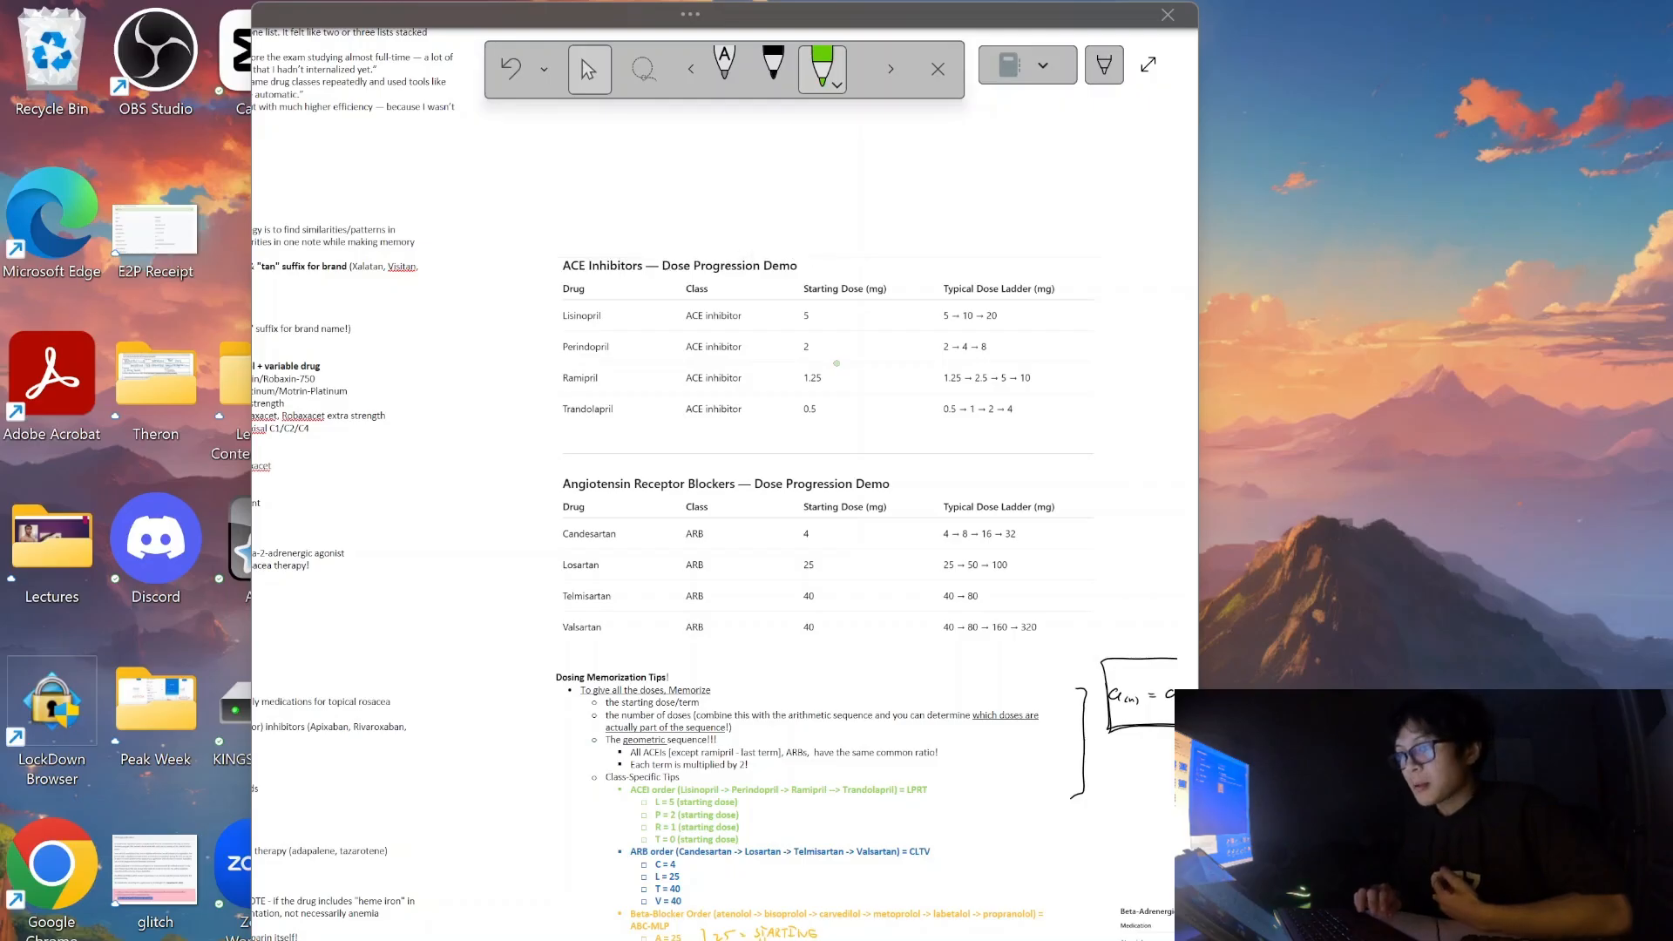
scroll(656, 232, "up", 3)
scroll(657, 233, "right", 2)
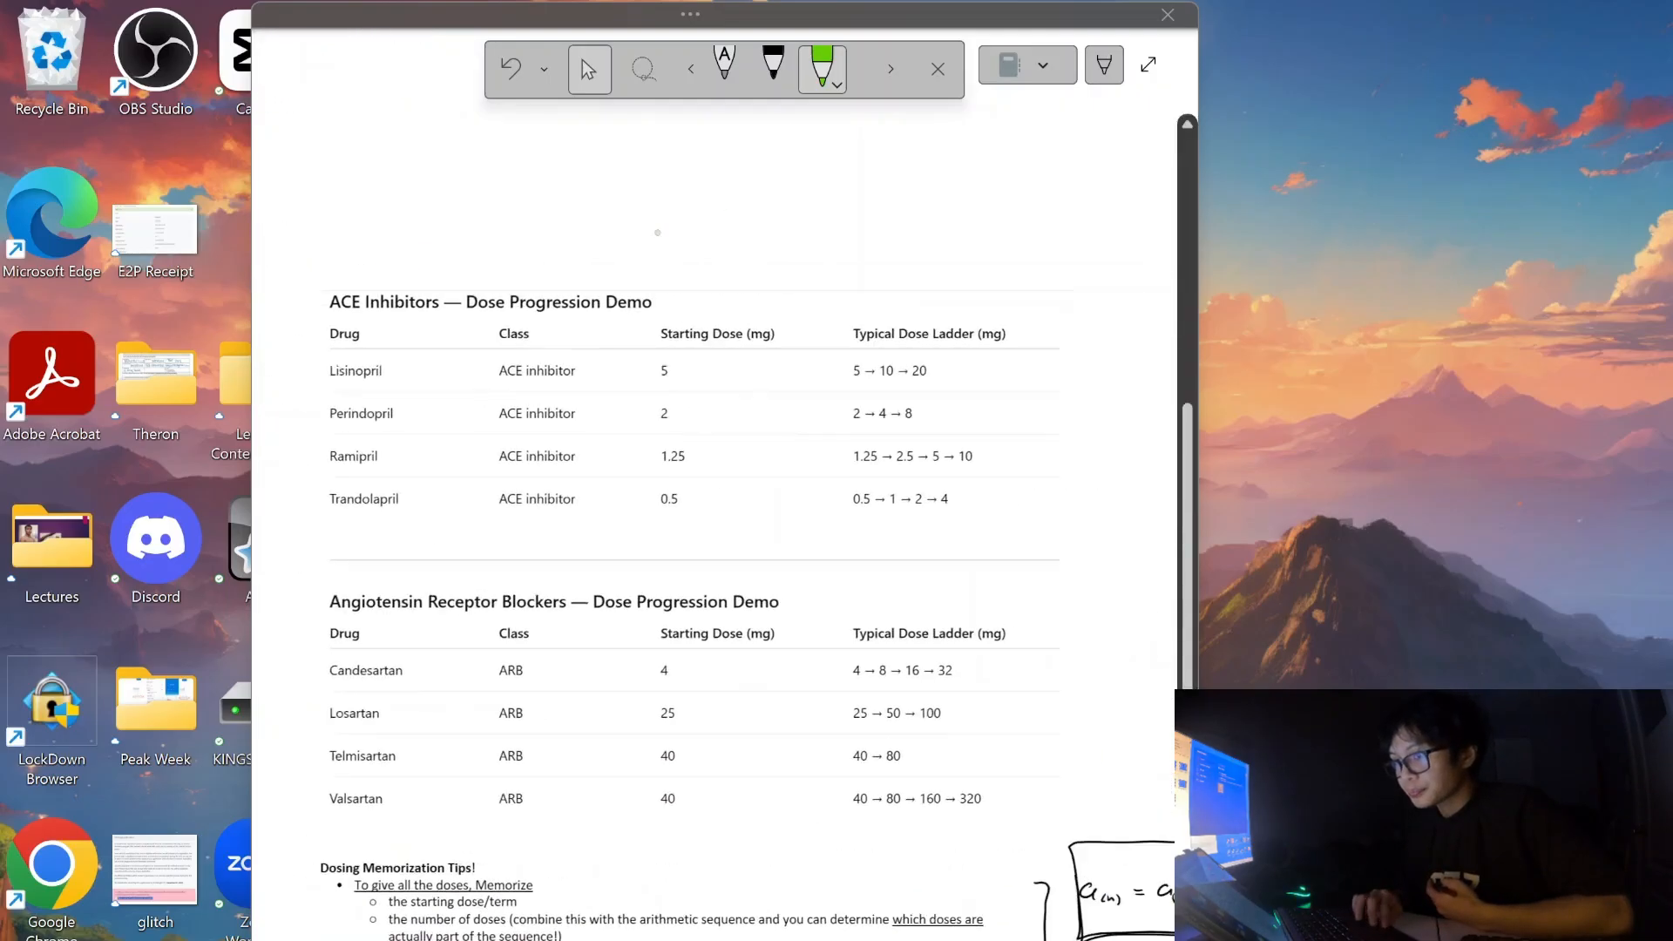
scroll(657, 233, "up", 3)
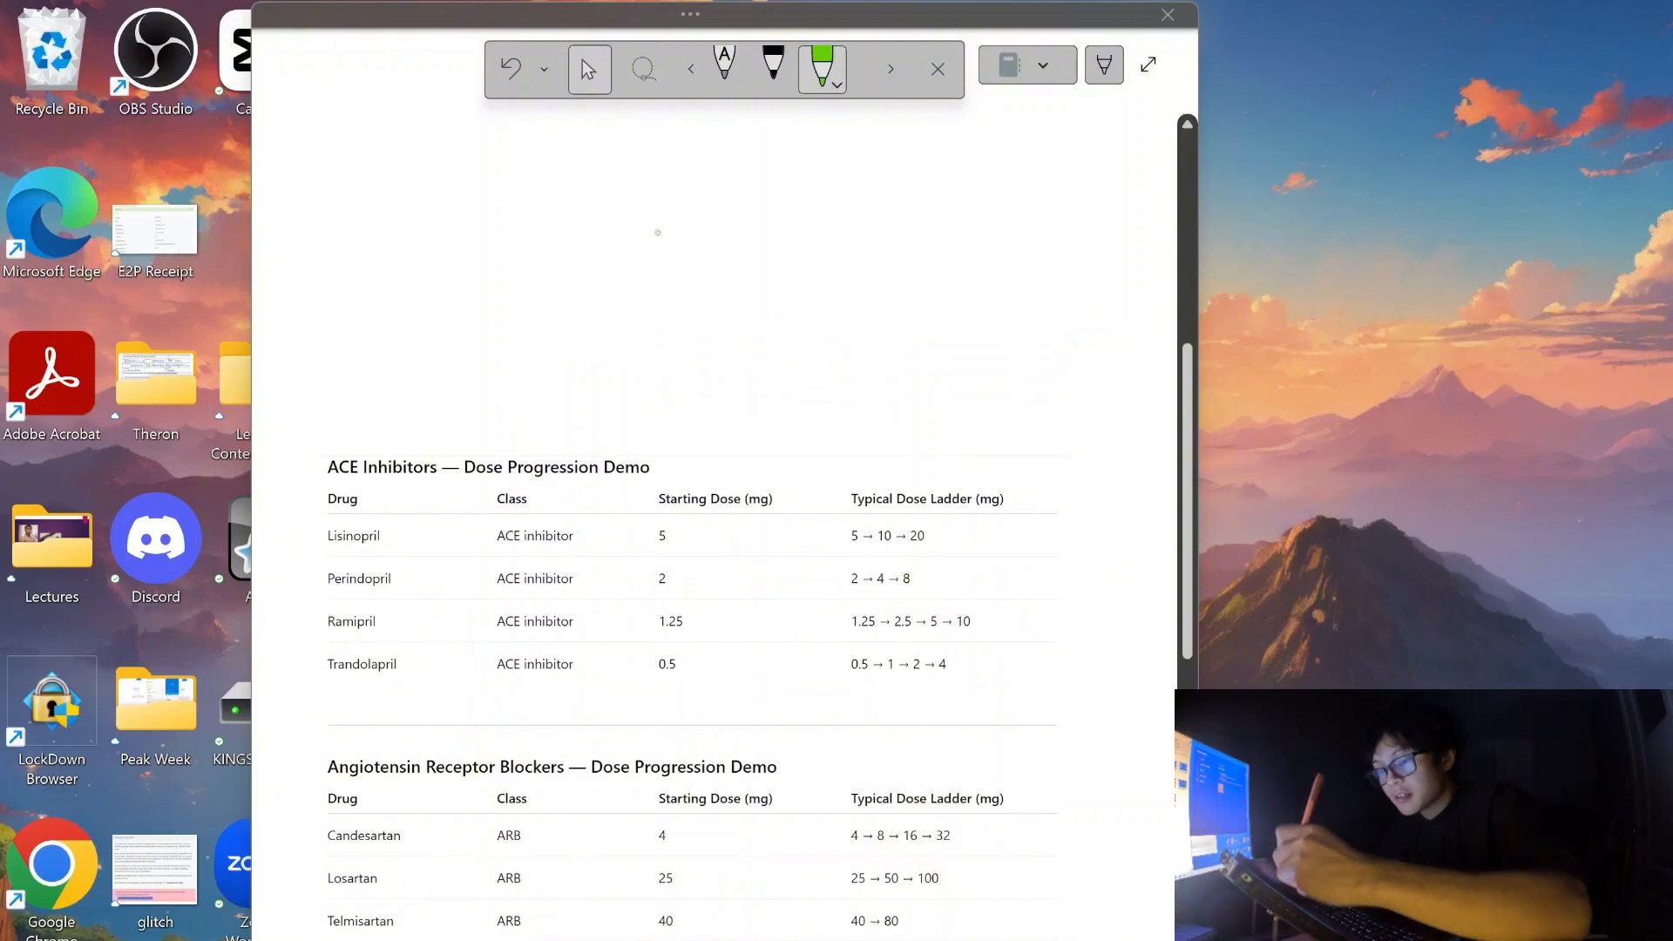
mouse_move(319, 458)
left_mouse_down()
mouse_move(439, 483)
mouse_move(326, 454)
mouse_move(431, 483)
mouse_move(376, 444)
left_mouse_up()
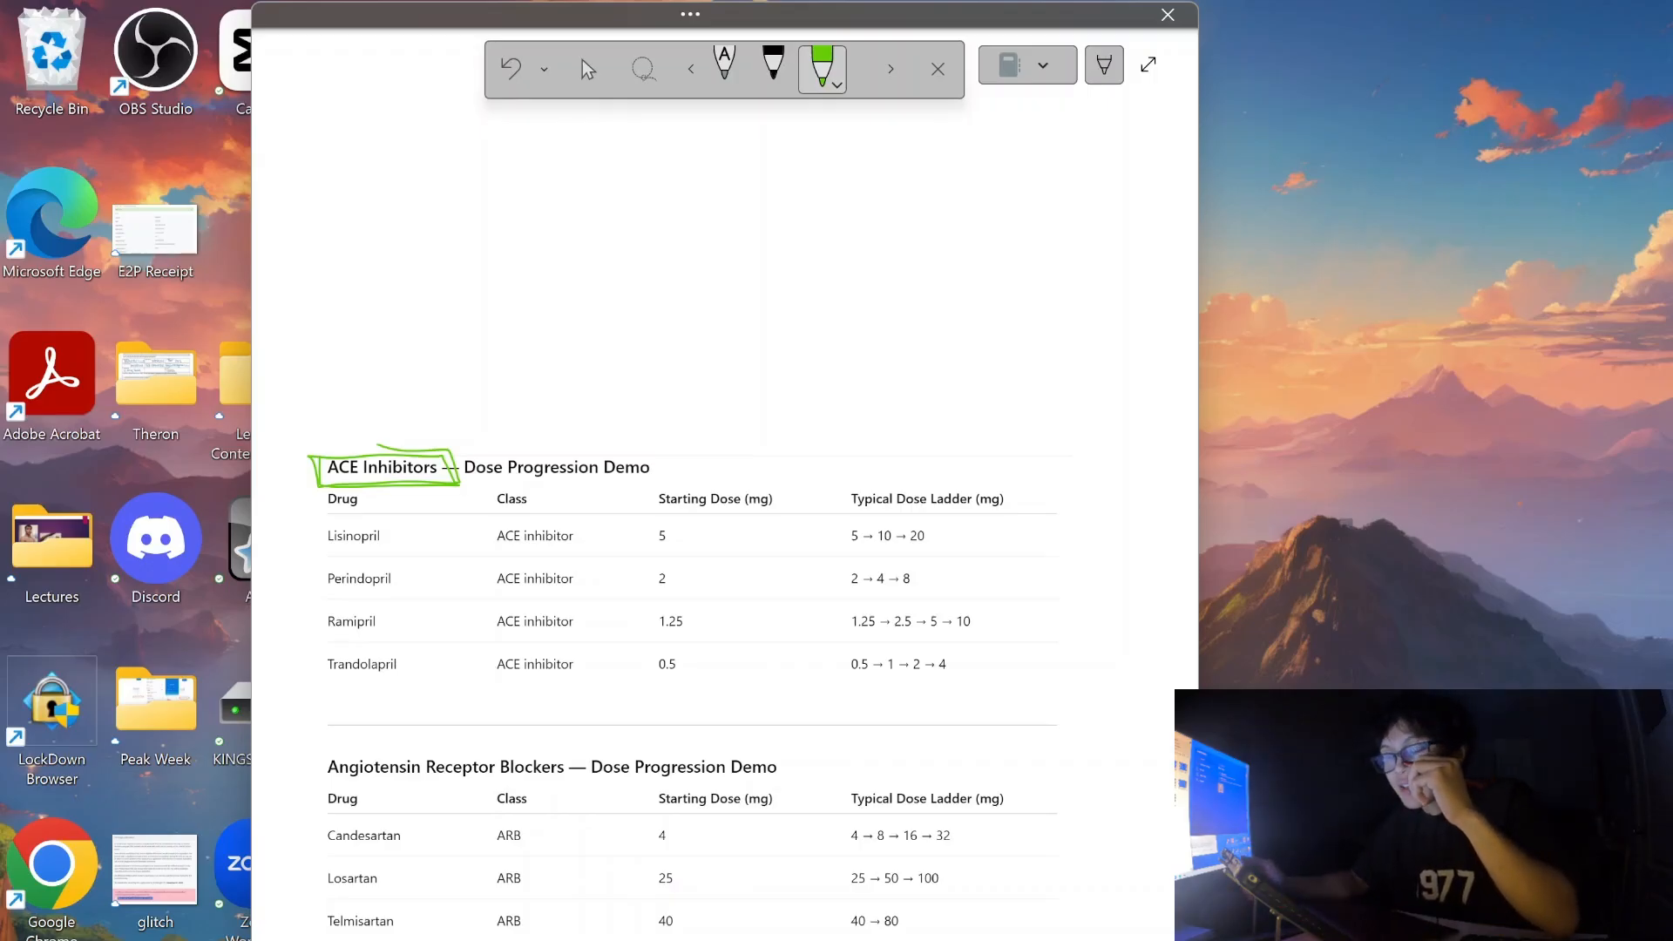
left_click_drag(851, 547, 892, 550)
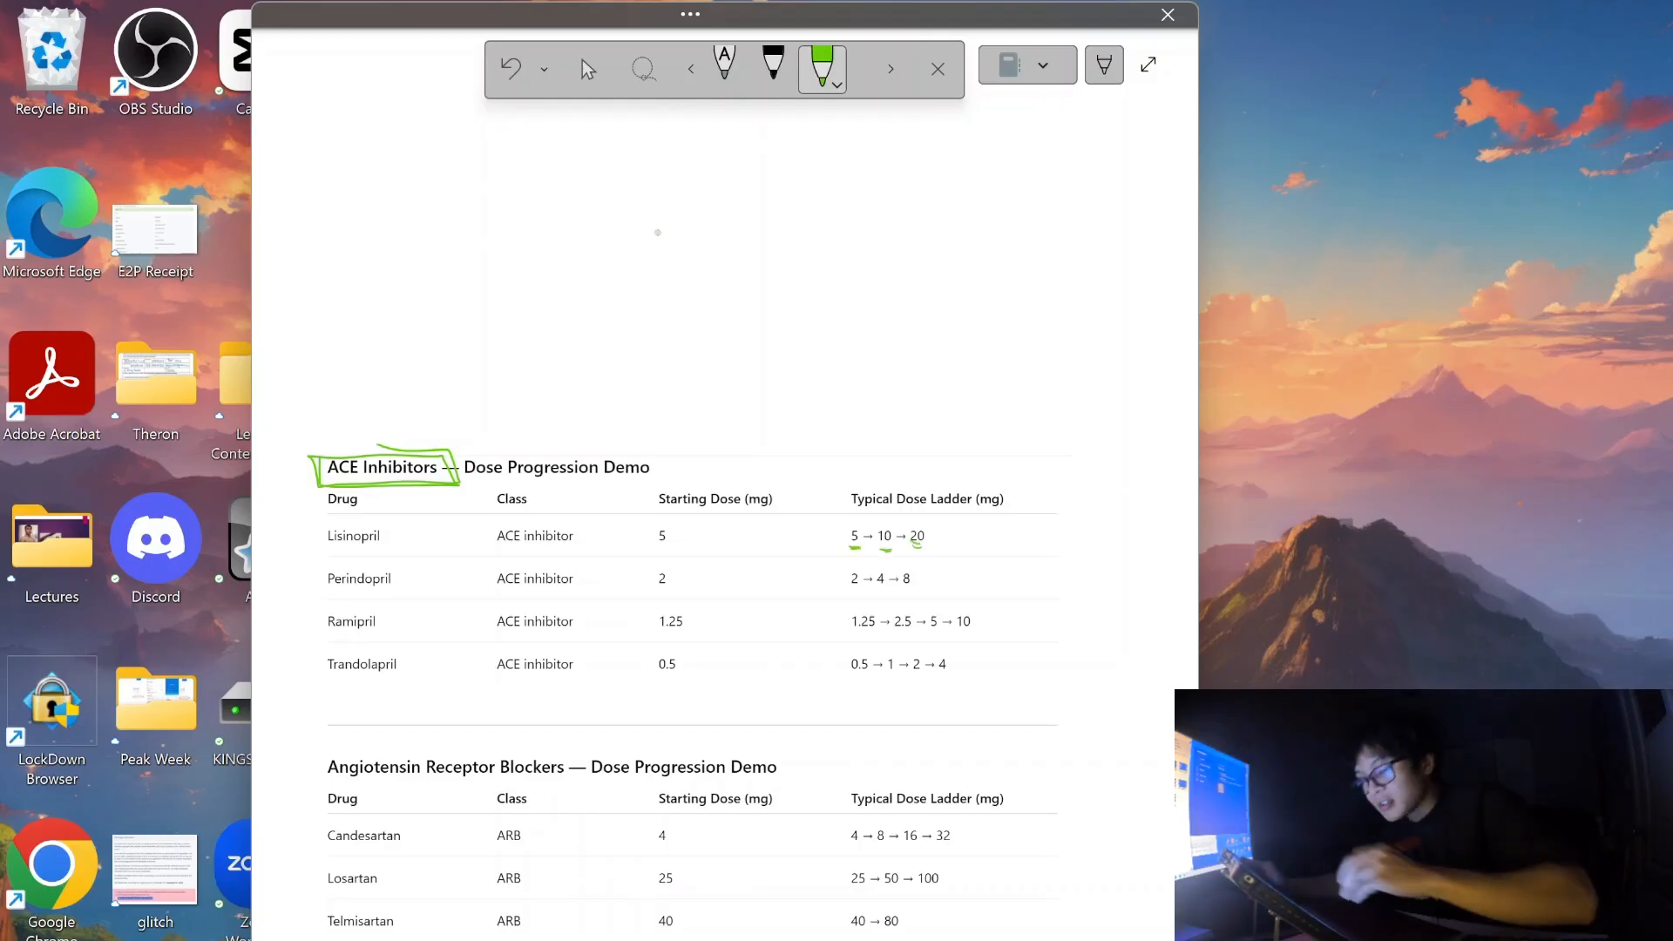
Draw green curved arrows above the Lisinopril dose ladder from 5 to 10 and from 10 to 20.
scroll(560, 750, "up", 5)
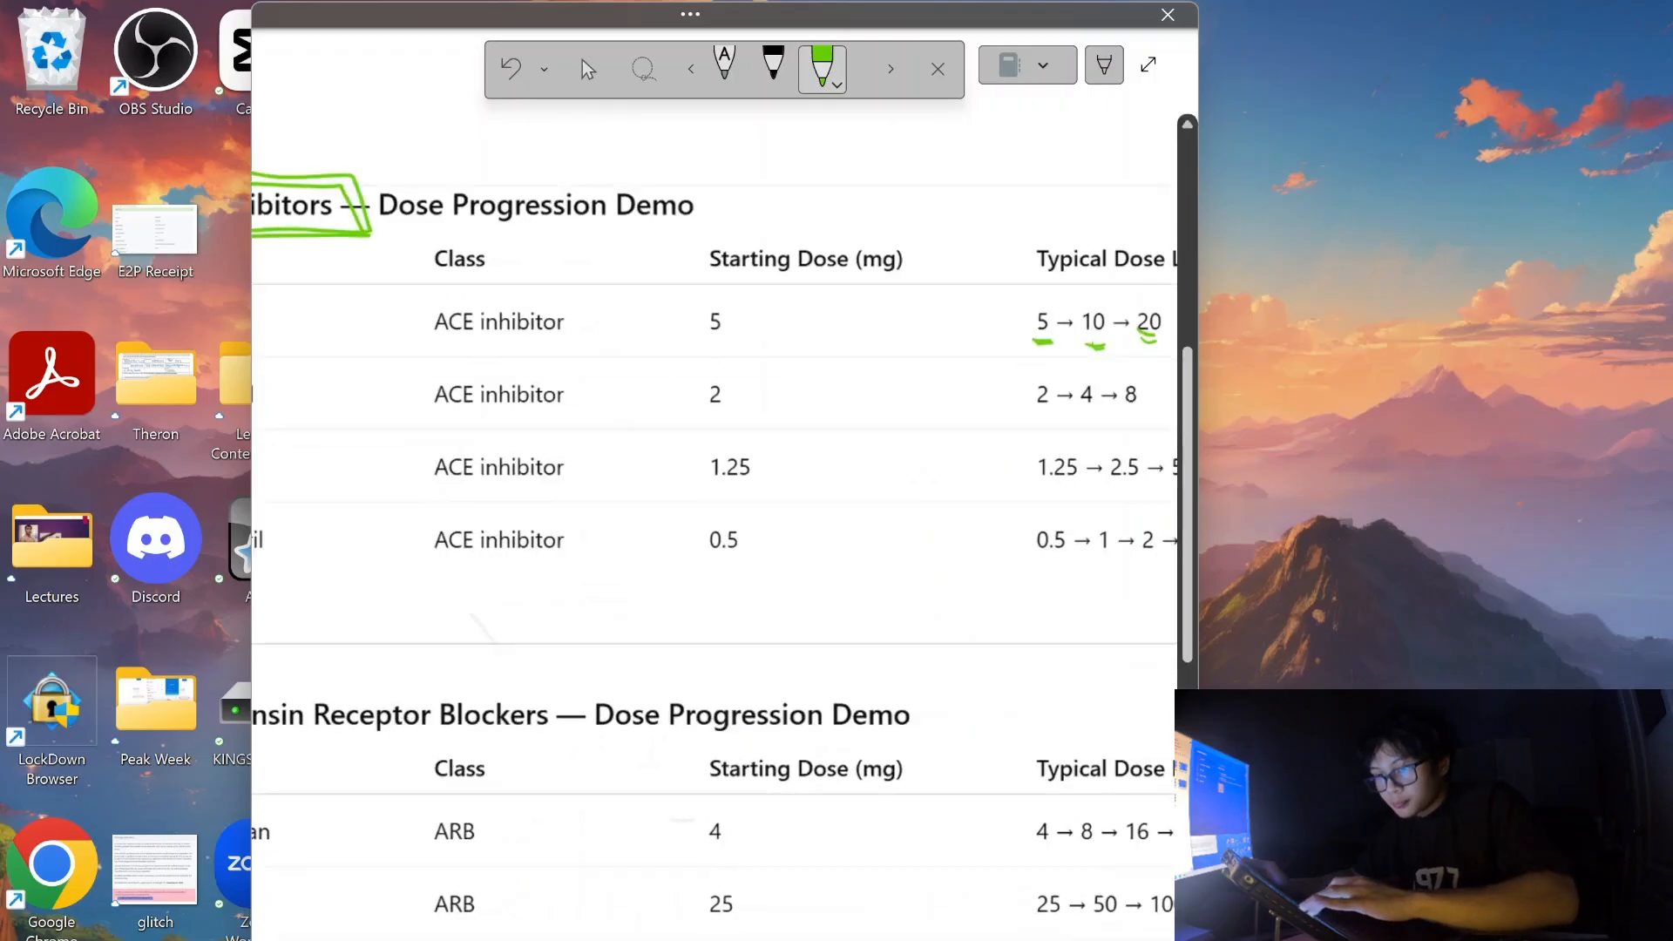
scroll(560, 750, "down", 5)
scroll(714, 523, "up", 1)
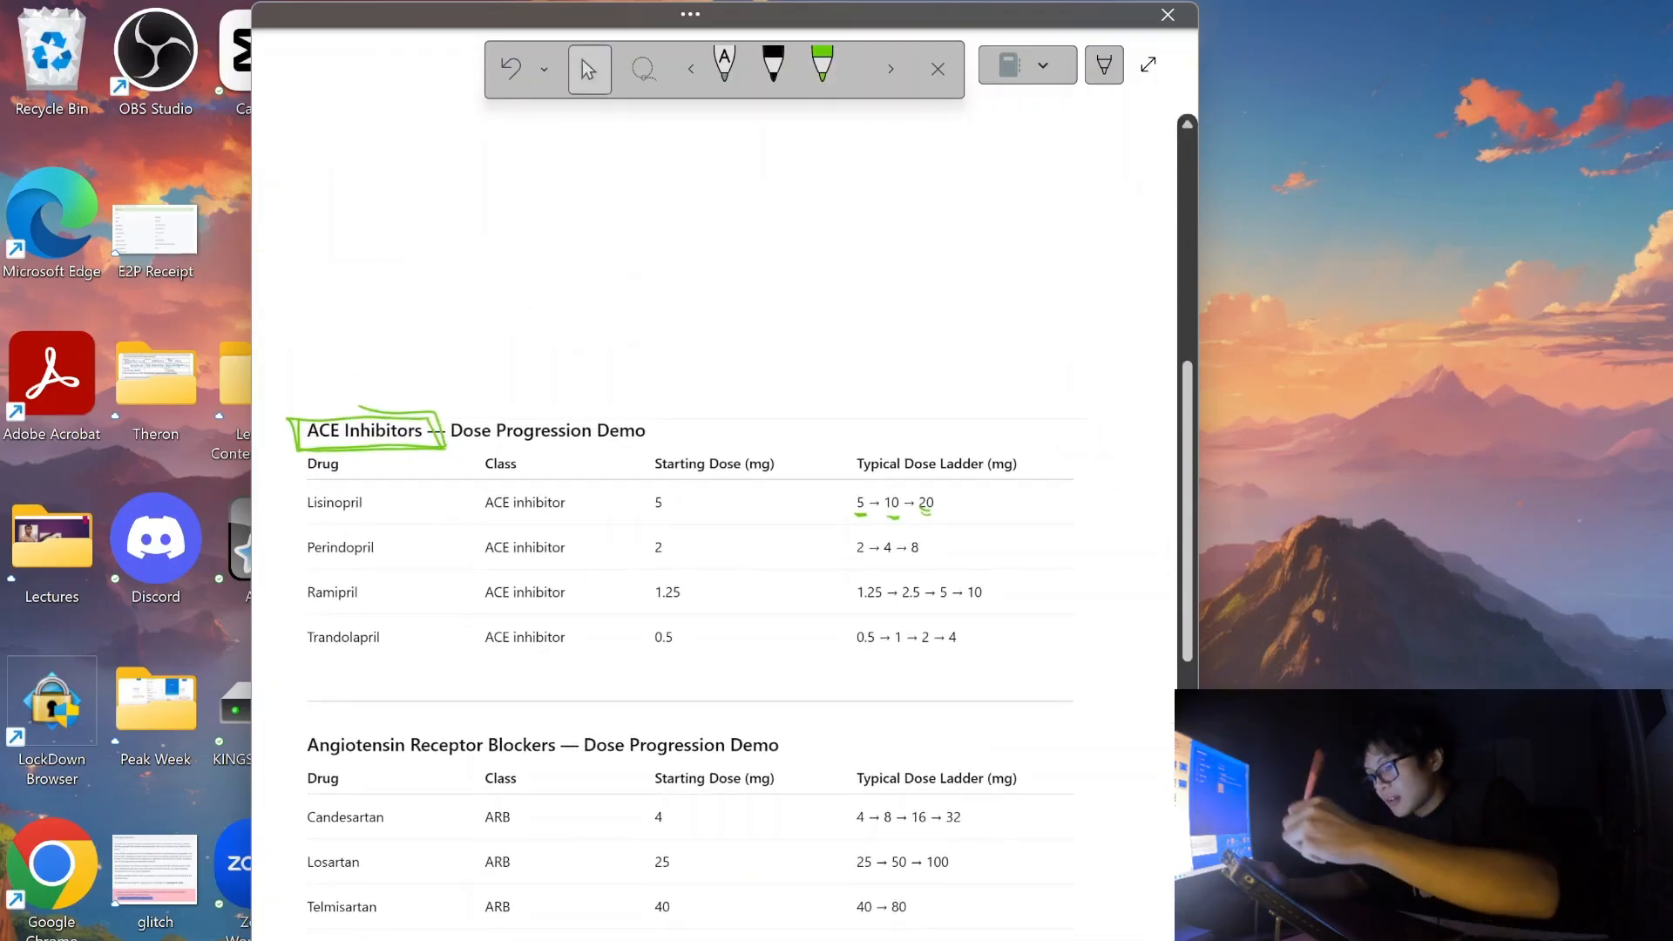
scroll(1002, 636, "up", 4)
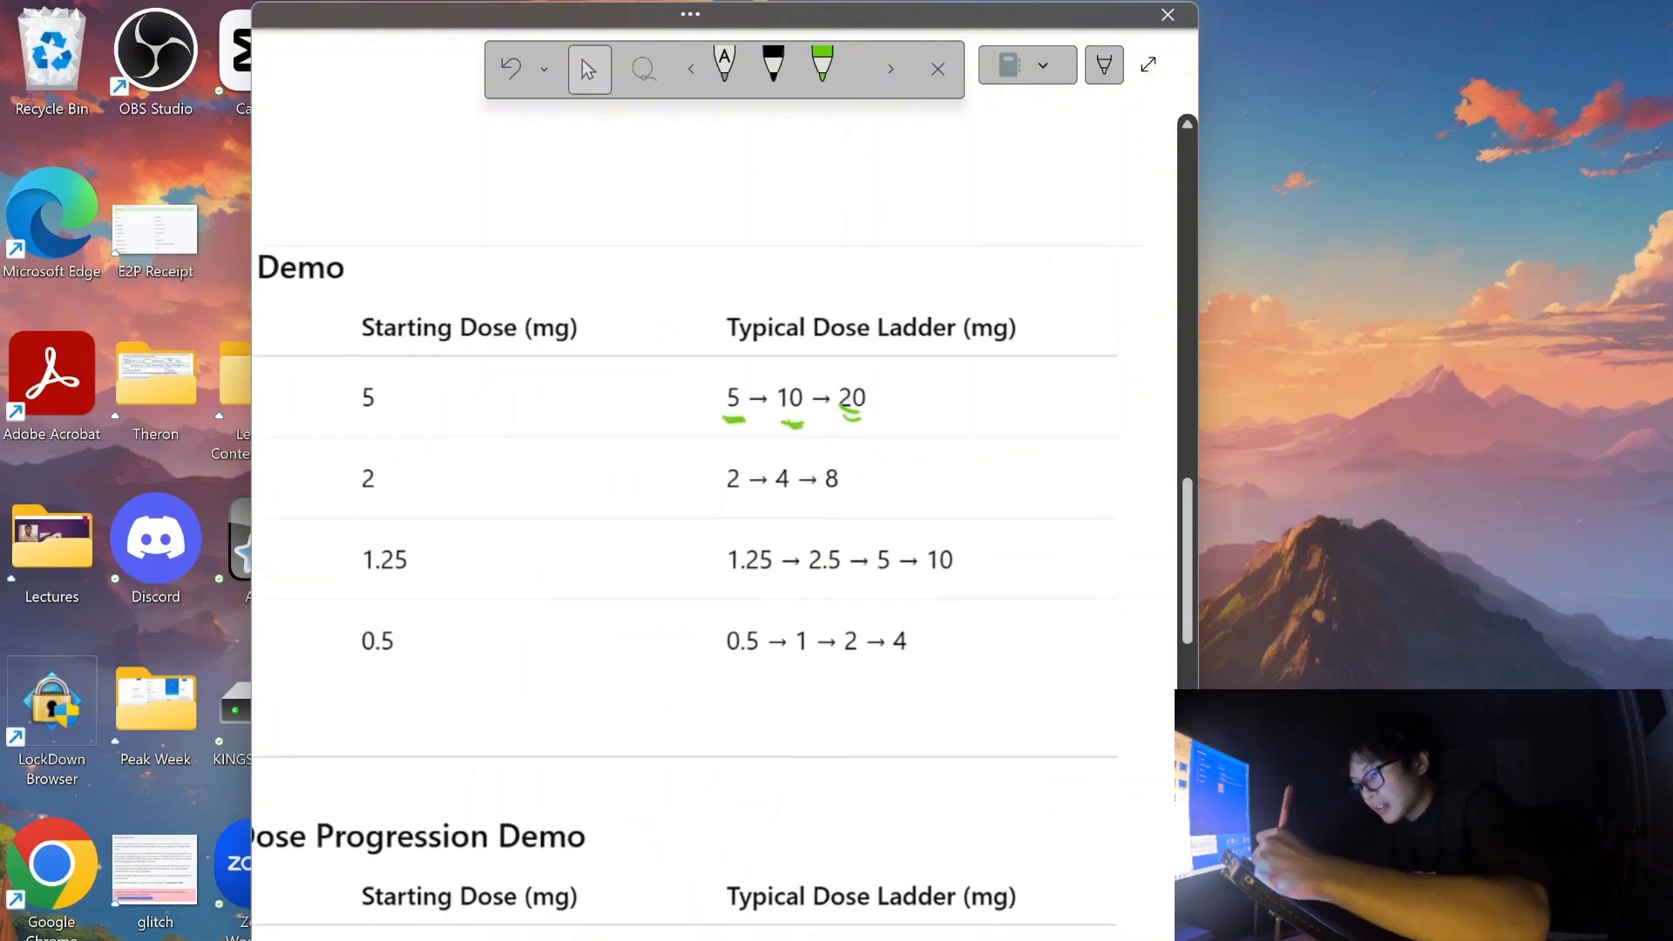
left_click(658, 233)
left_click(589, 69)
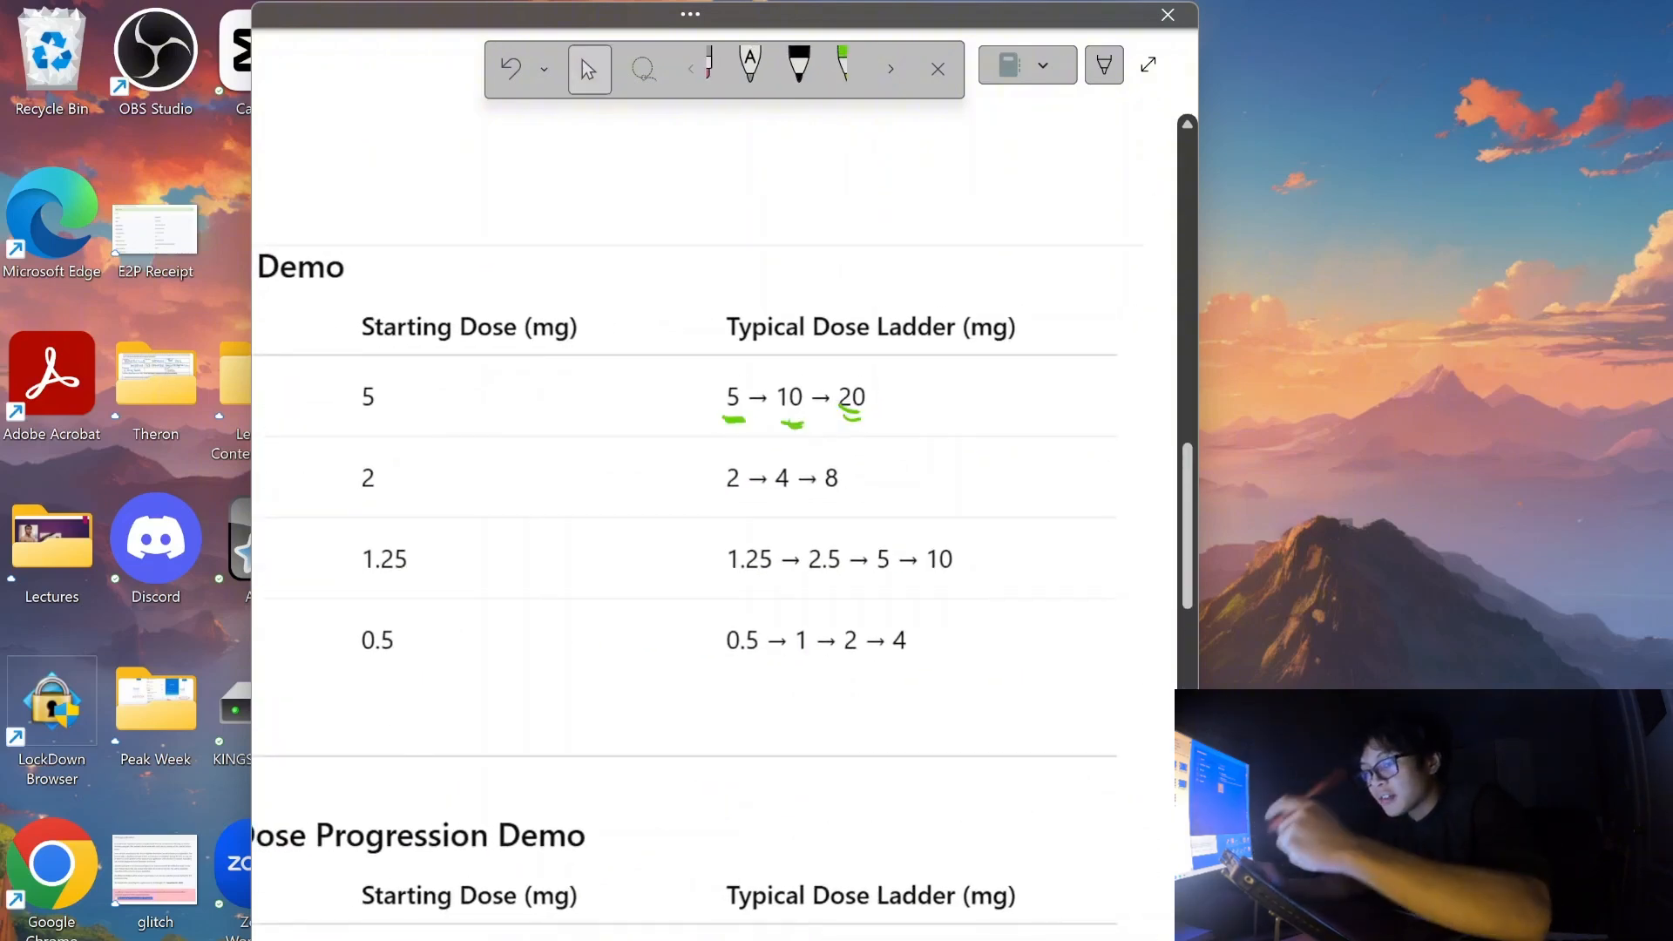
left_click(843, 65)
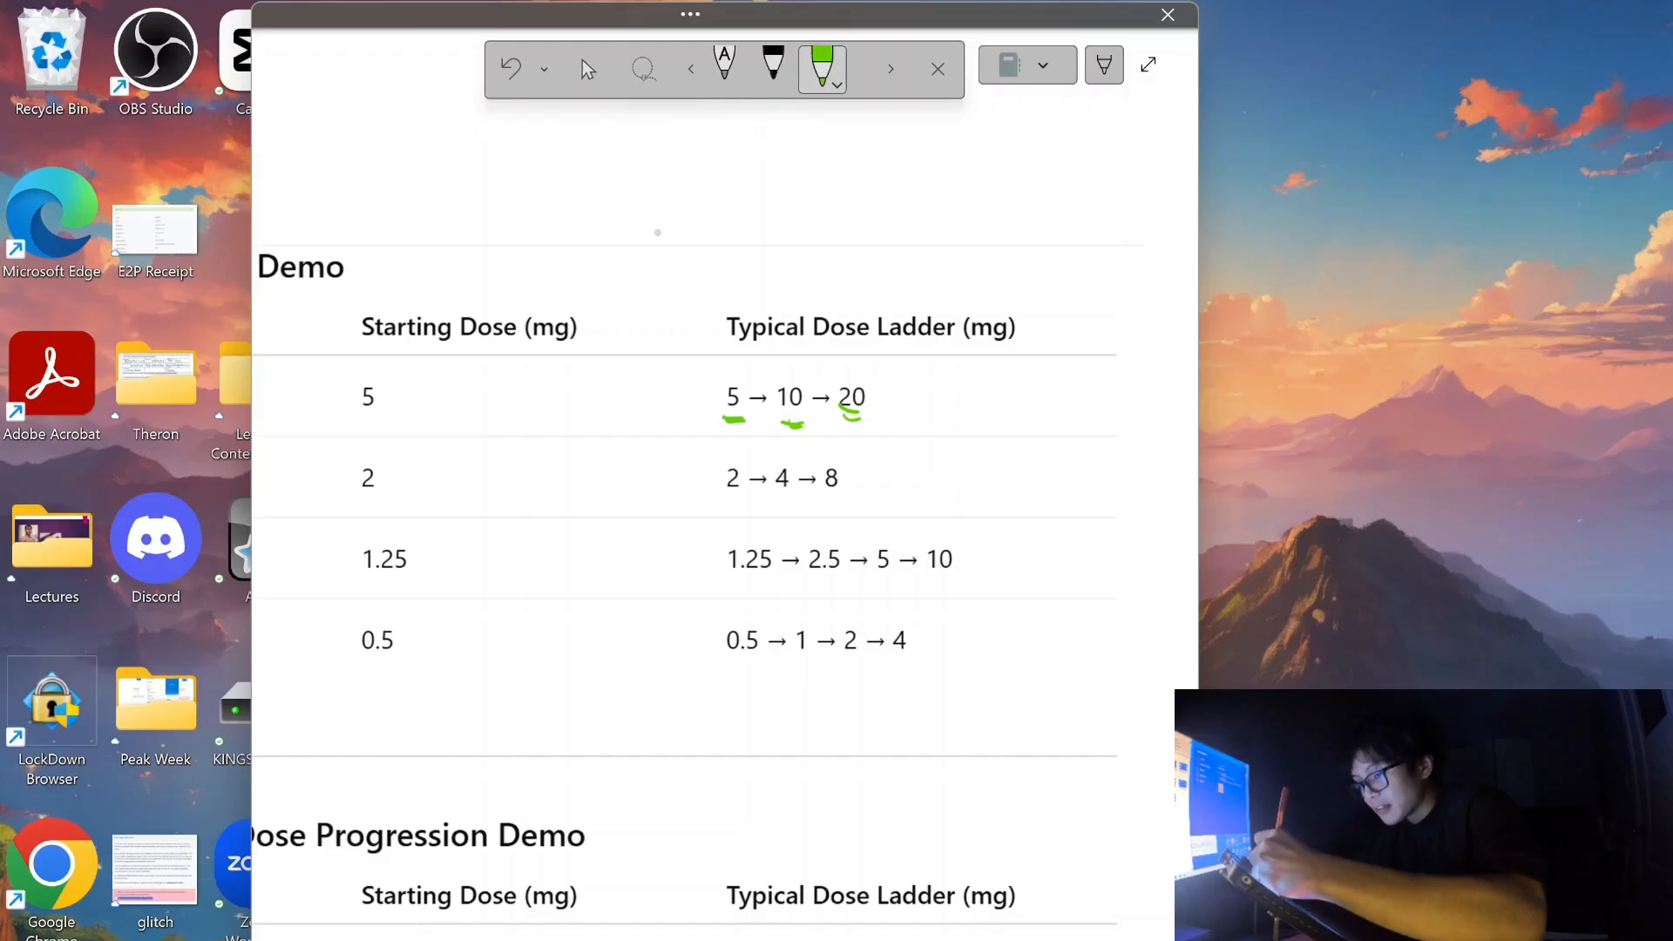
left_click_drag(743, 374, 772, 369)
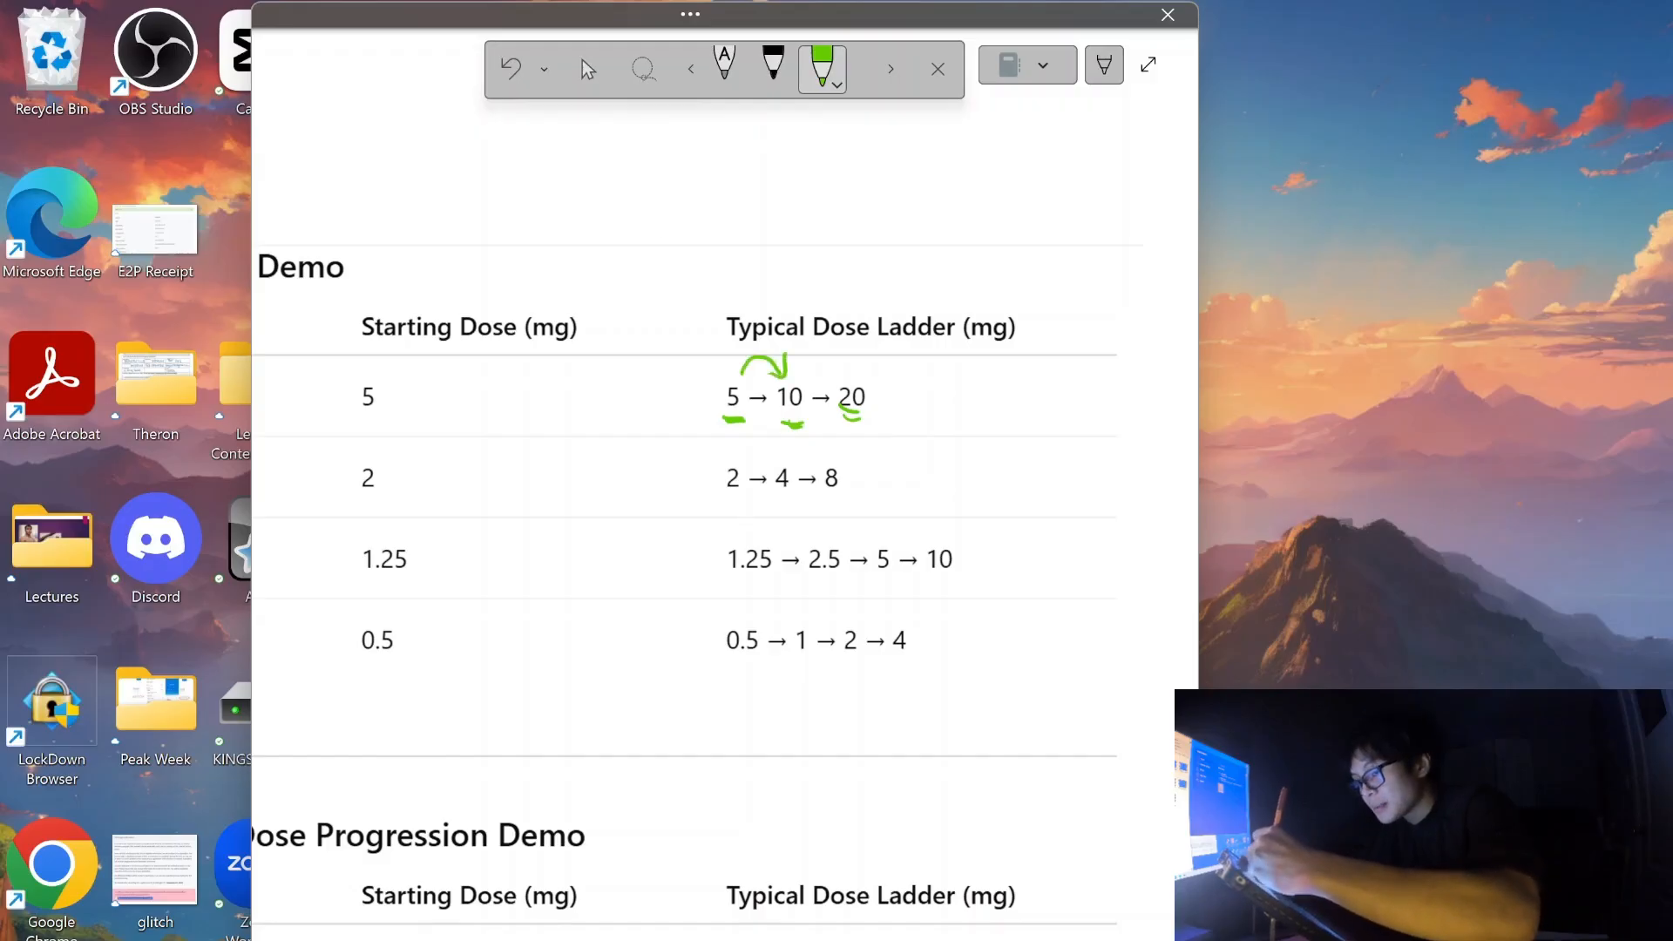
left_click_drag(808, 375, 840, 378)
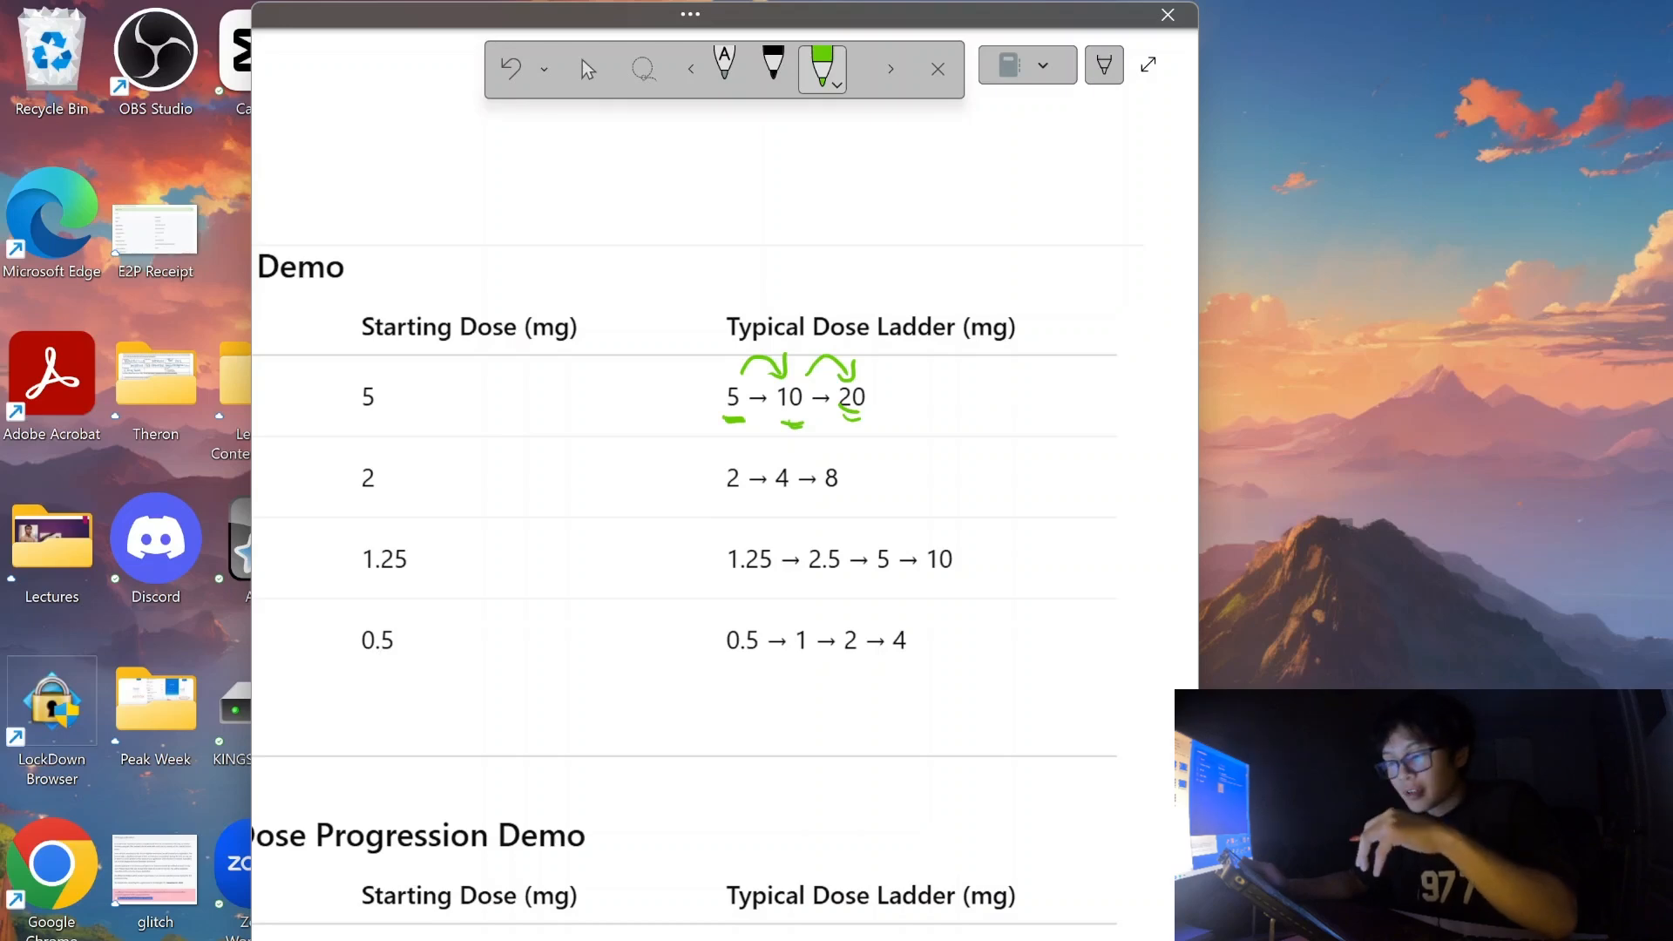
Draw green curved arrows above the Perindopril dose ladder from 2 to 4 and from 4 to 8.
scroll(723, 487, "right", 2)
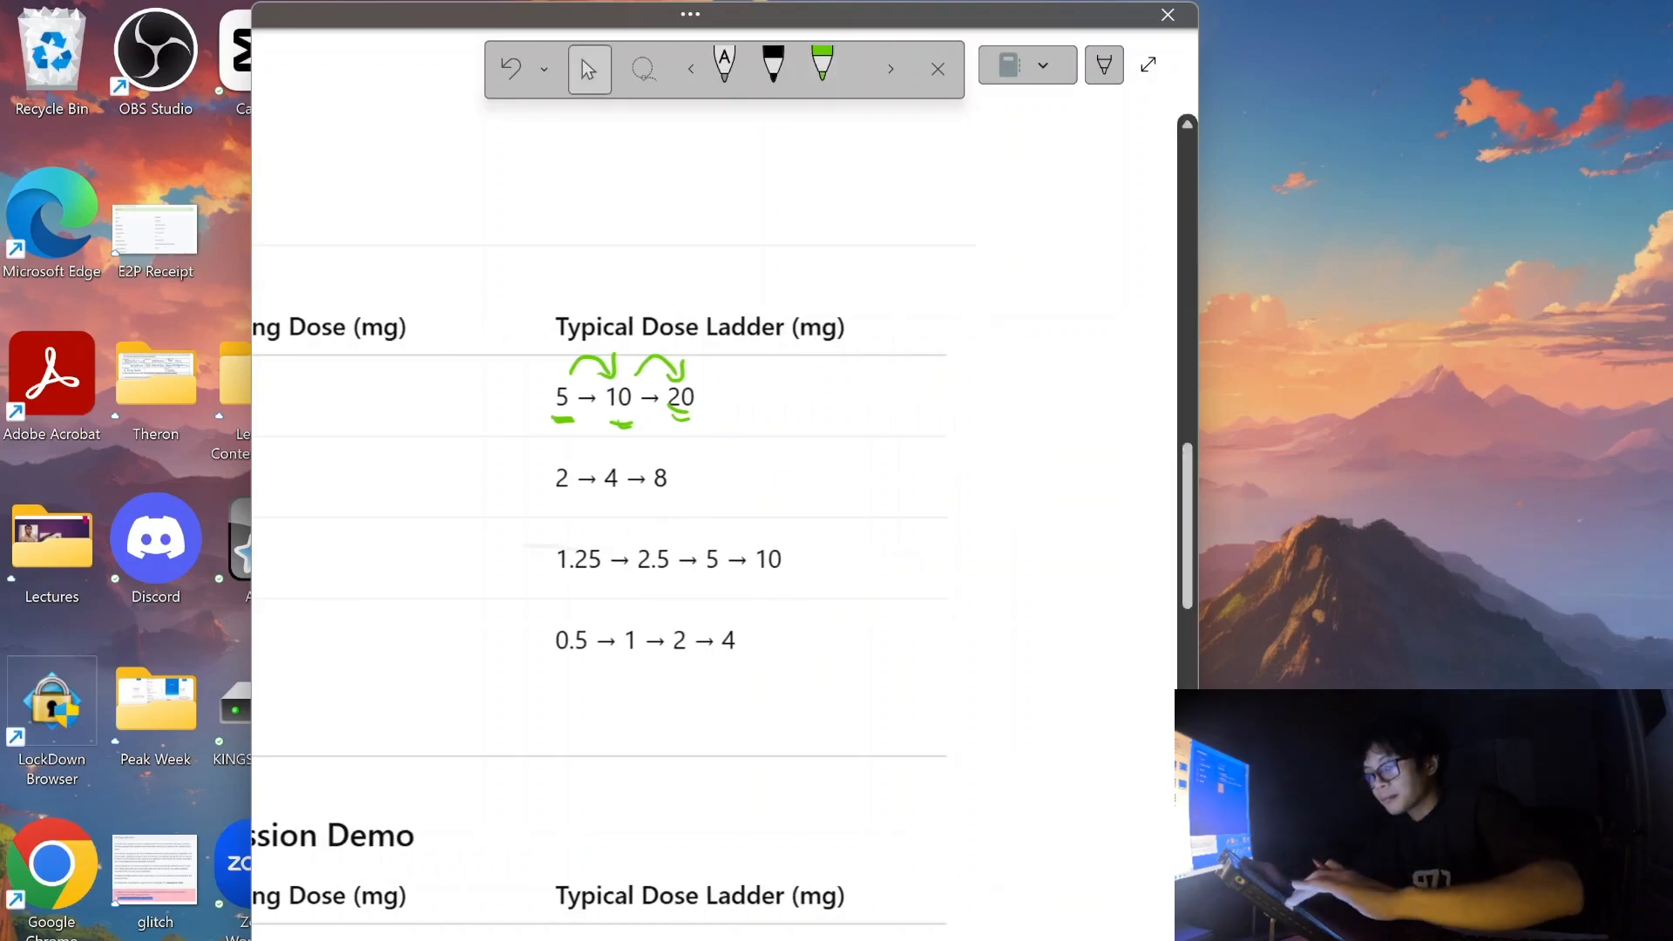
scroll(724, 488, "left", 3)
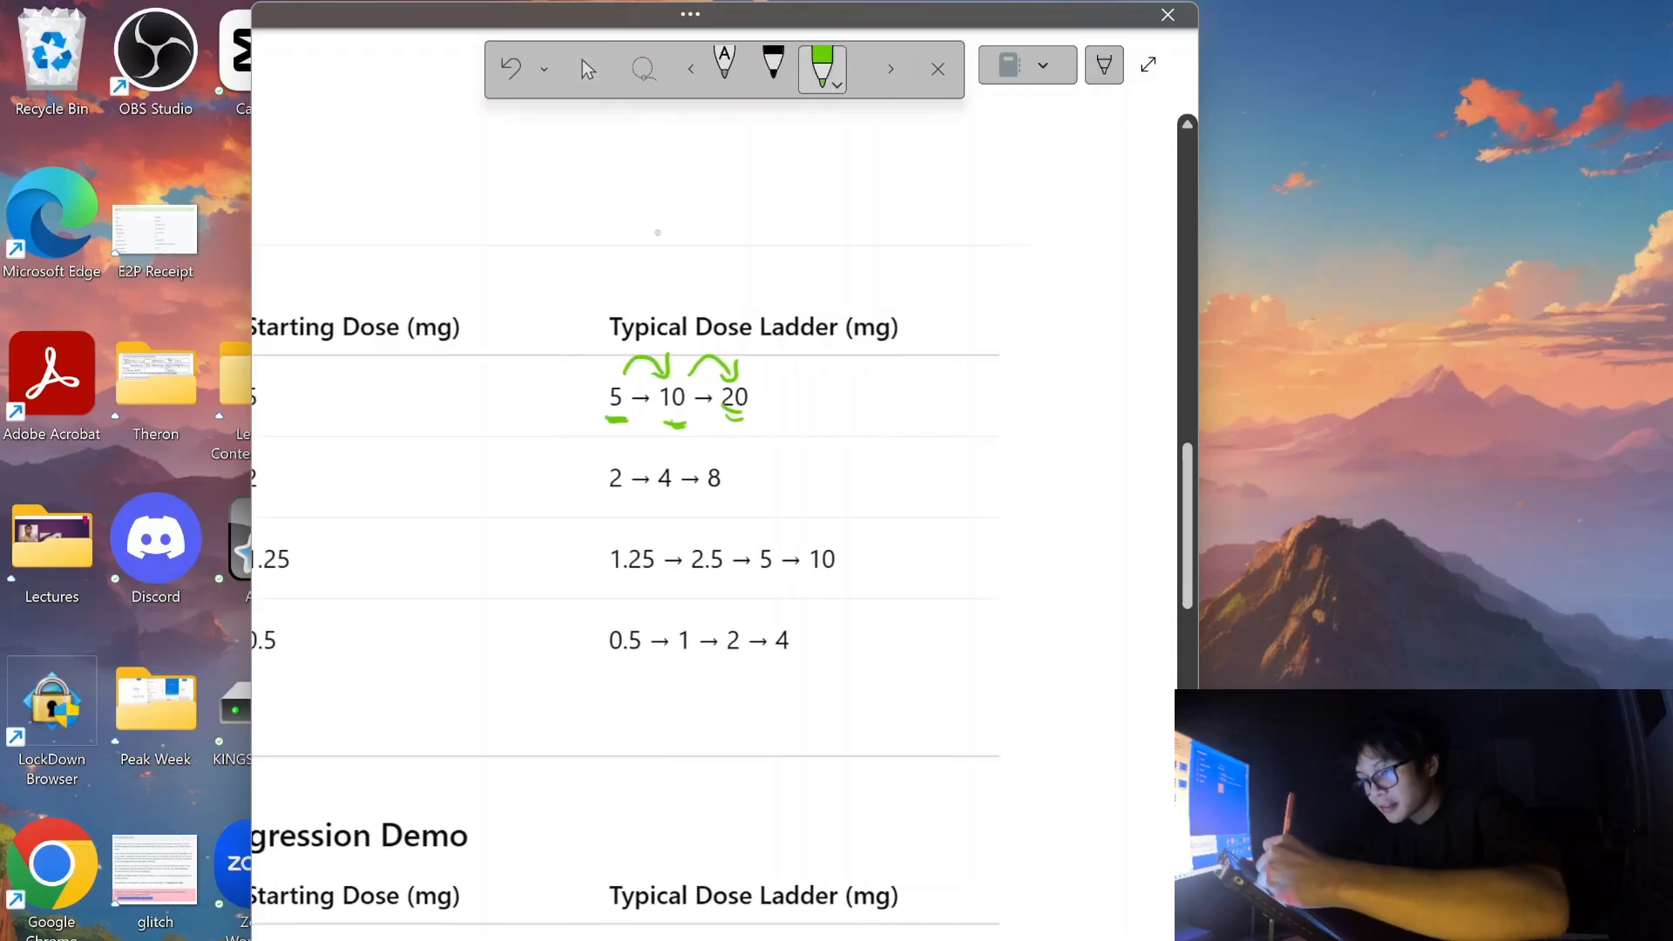
scroll(723, 488, "left", 8)
scroll(723, 488, "right", 8)
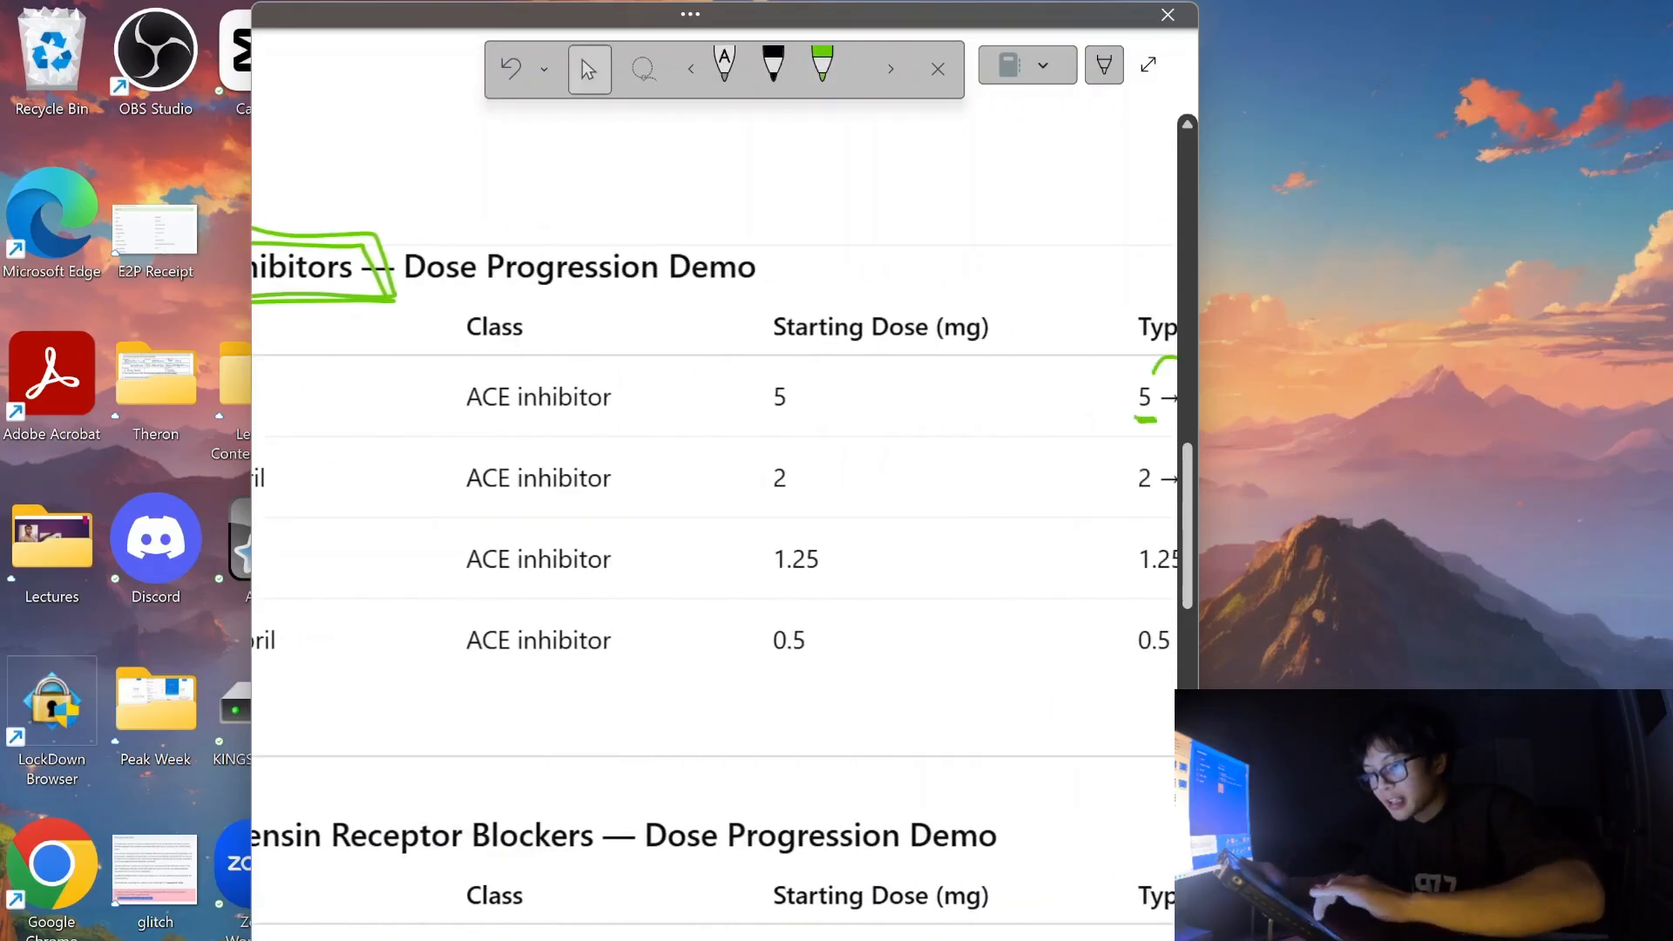
scroll(723, 488, "left", 1)
left_click(396, 729)
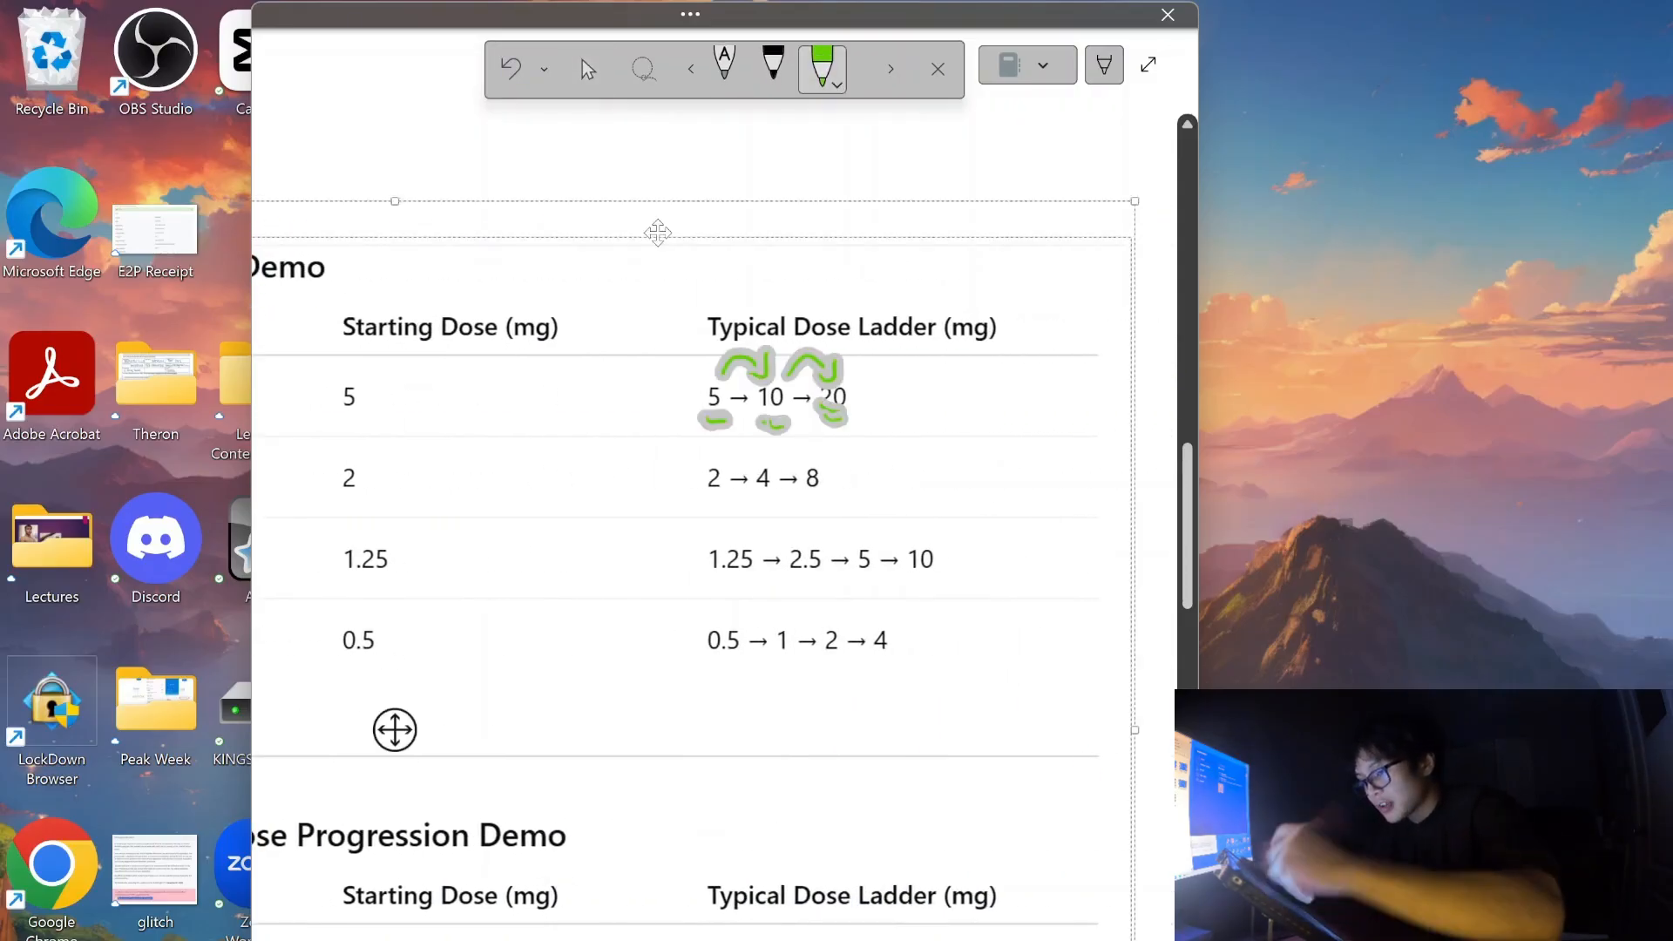
left_click(588, 69)
left_click(842, 62)
mouse_move(727, 455)
left_mouse_down()
mouse_move(789, 437)
mouse_move(813, 458)
left_mouse_up()
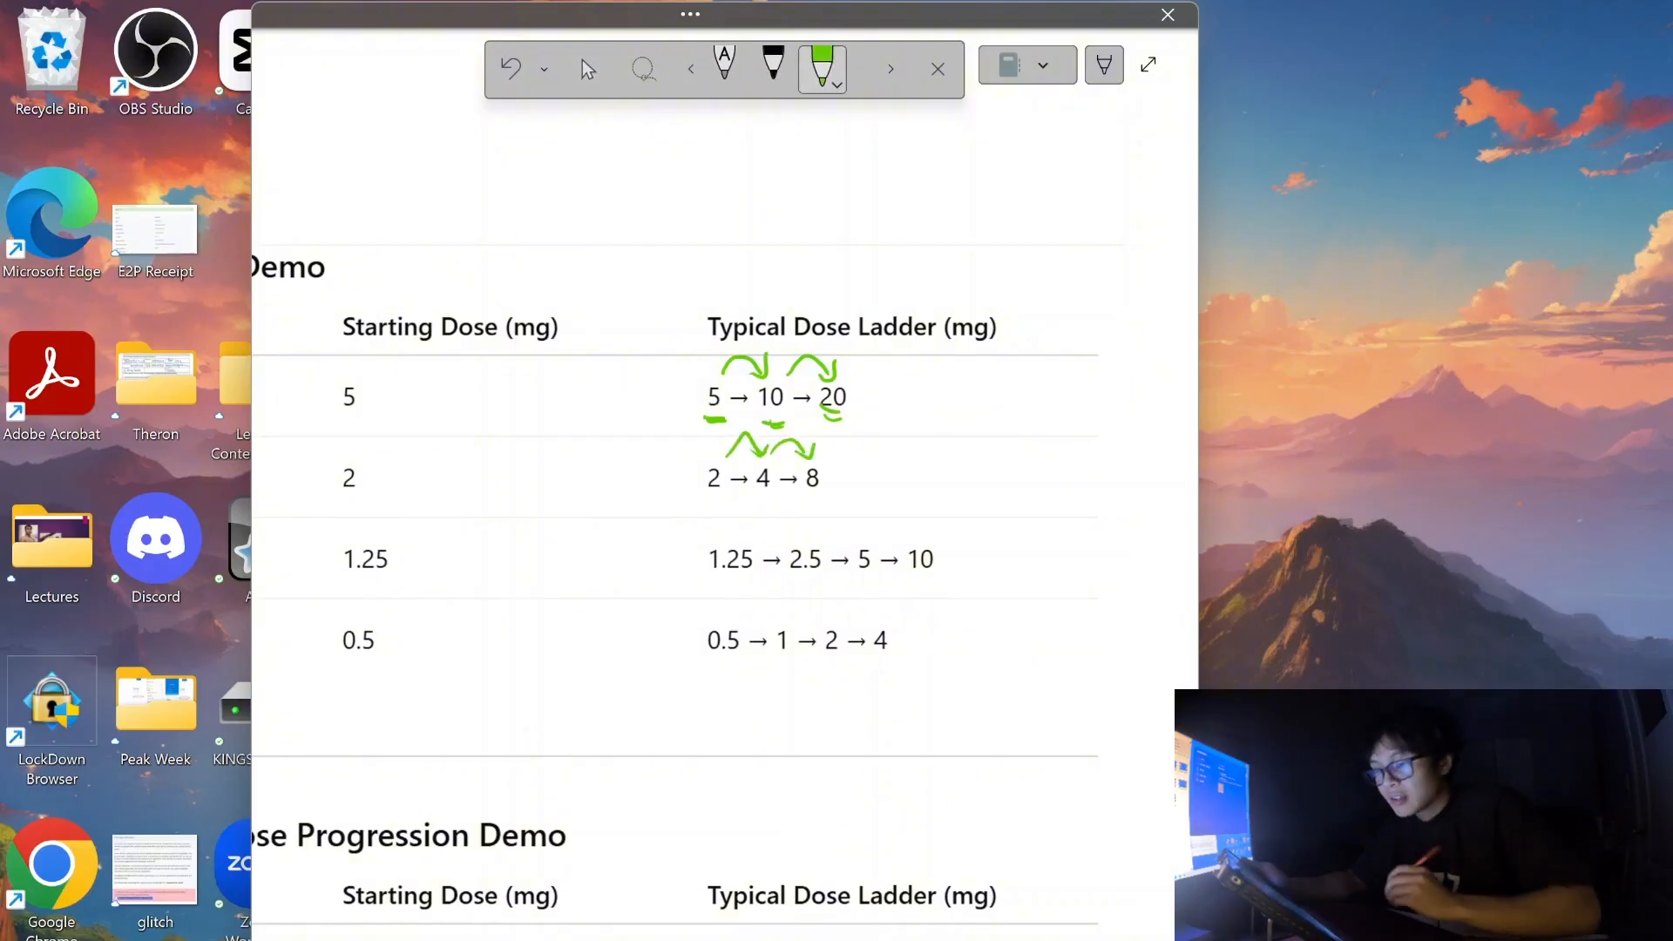
scroll(723, 488, "right", 3)
scroll(723, 488, "down", 2)
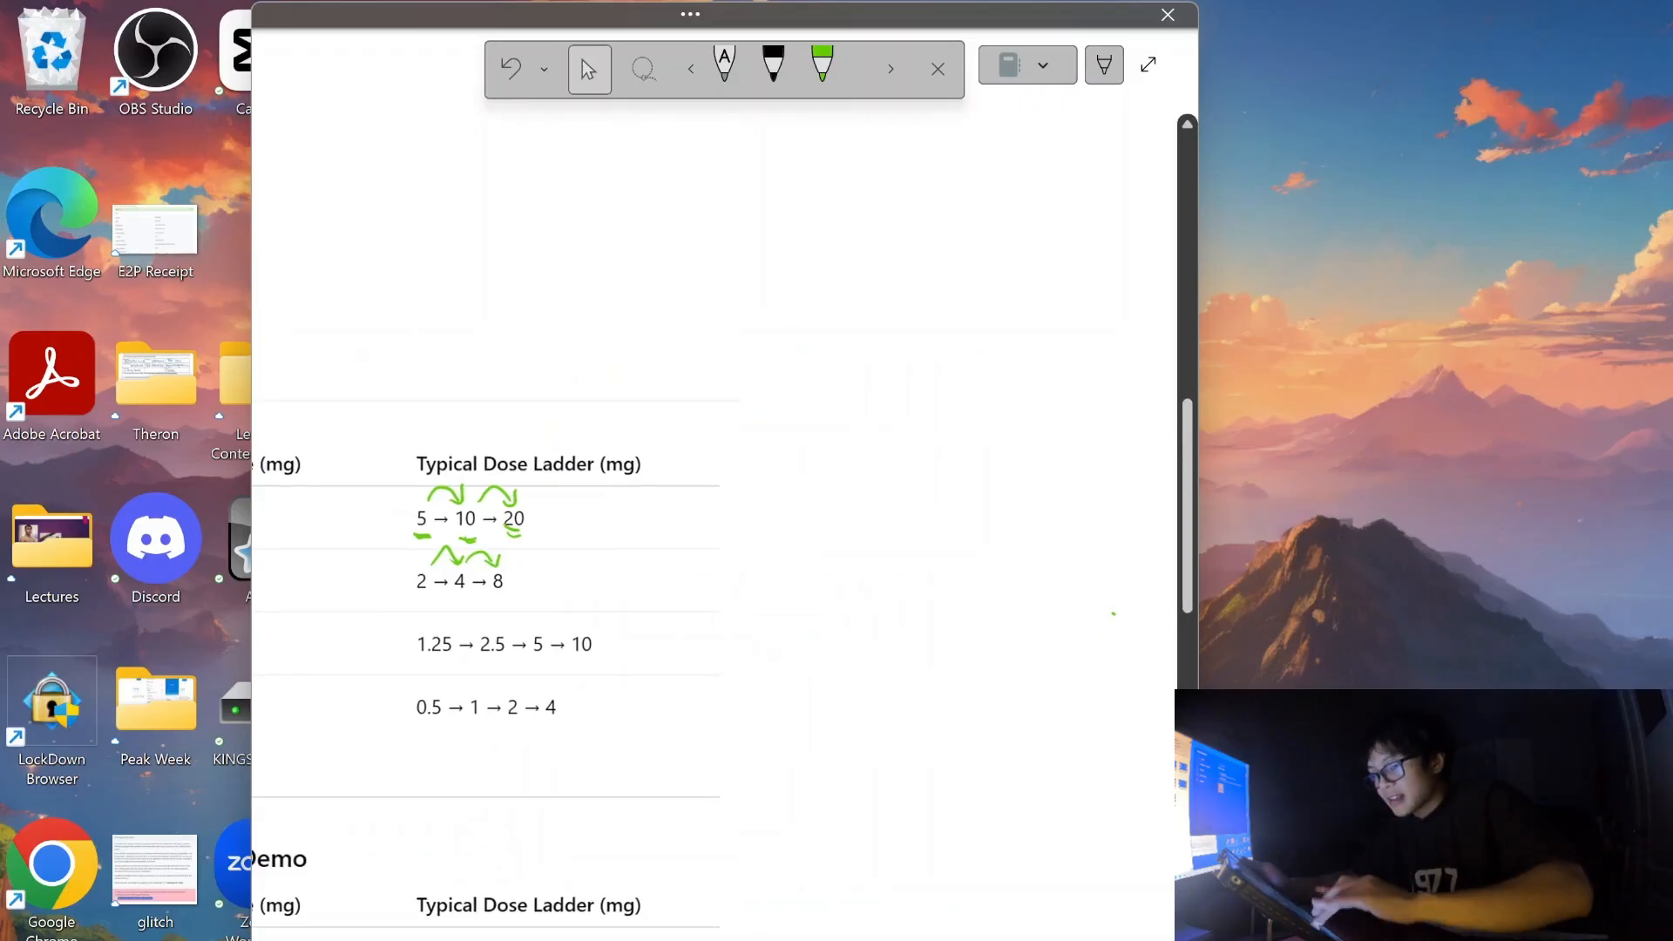
Draw a tall green bracket along the outer edge of the ACE inhibitor dose ladder column.
scroll(668, 610, "left", 1)
scroll(669, 792, "right", 3)
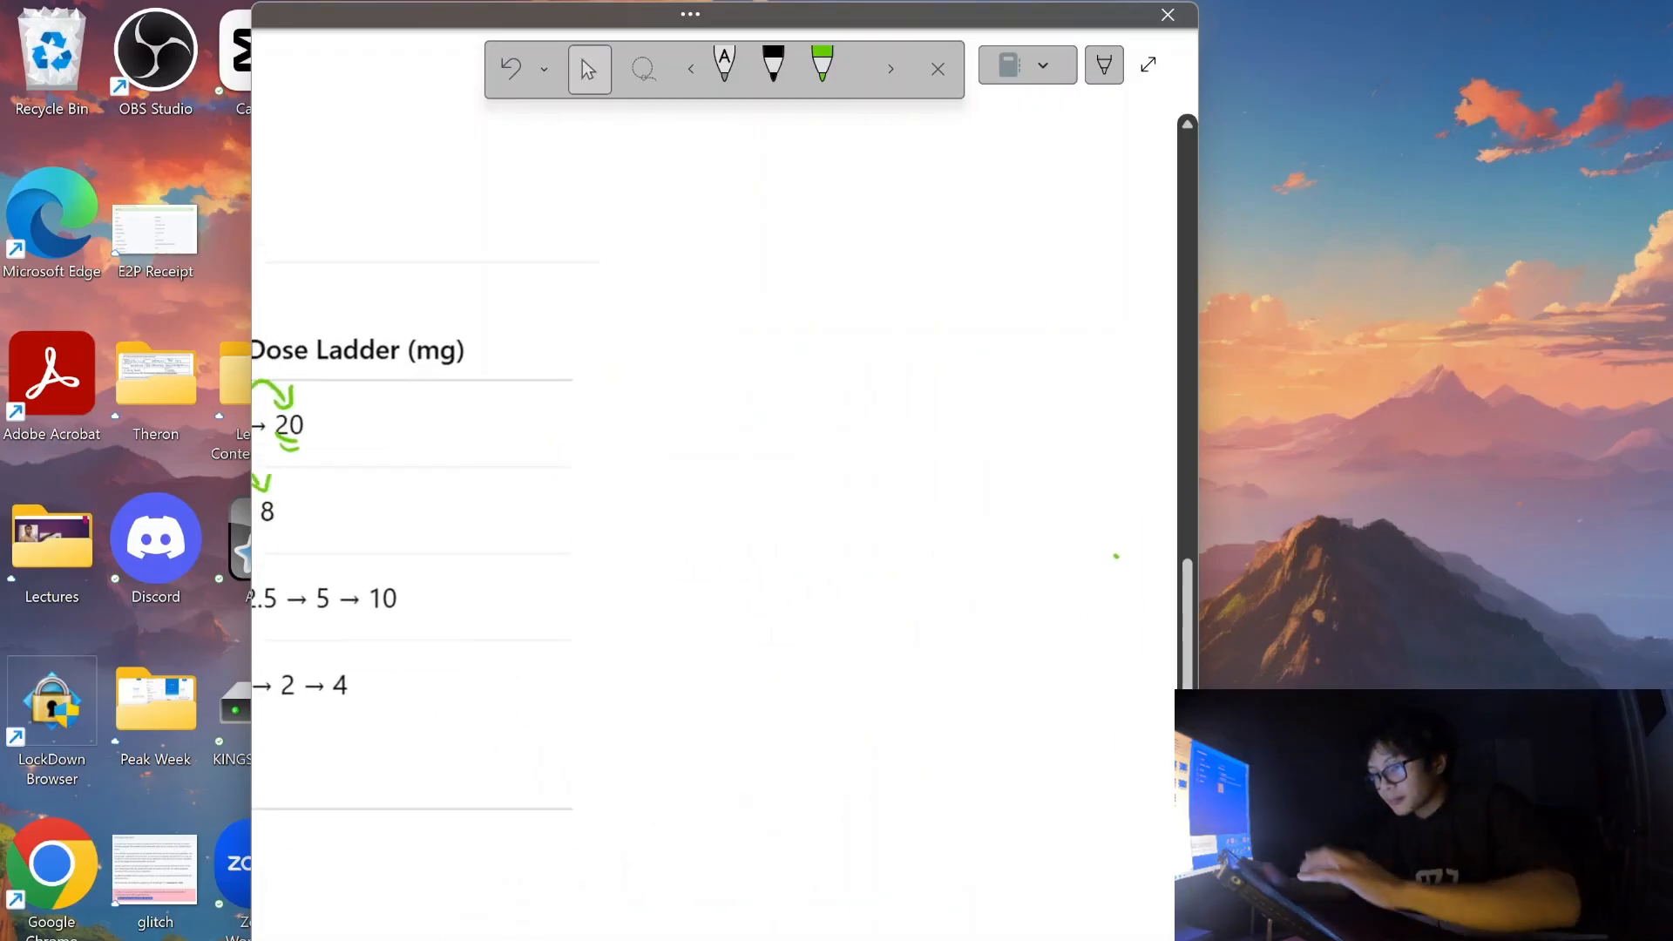
left_click(822, 64)
mouse_move(595, 332)
left_mouse_down()
mouse_move(609, 642)
mouse_move(562, 716)
left_mouse_up()
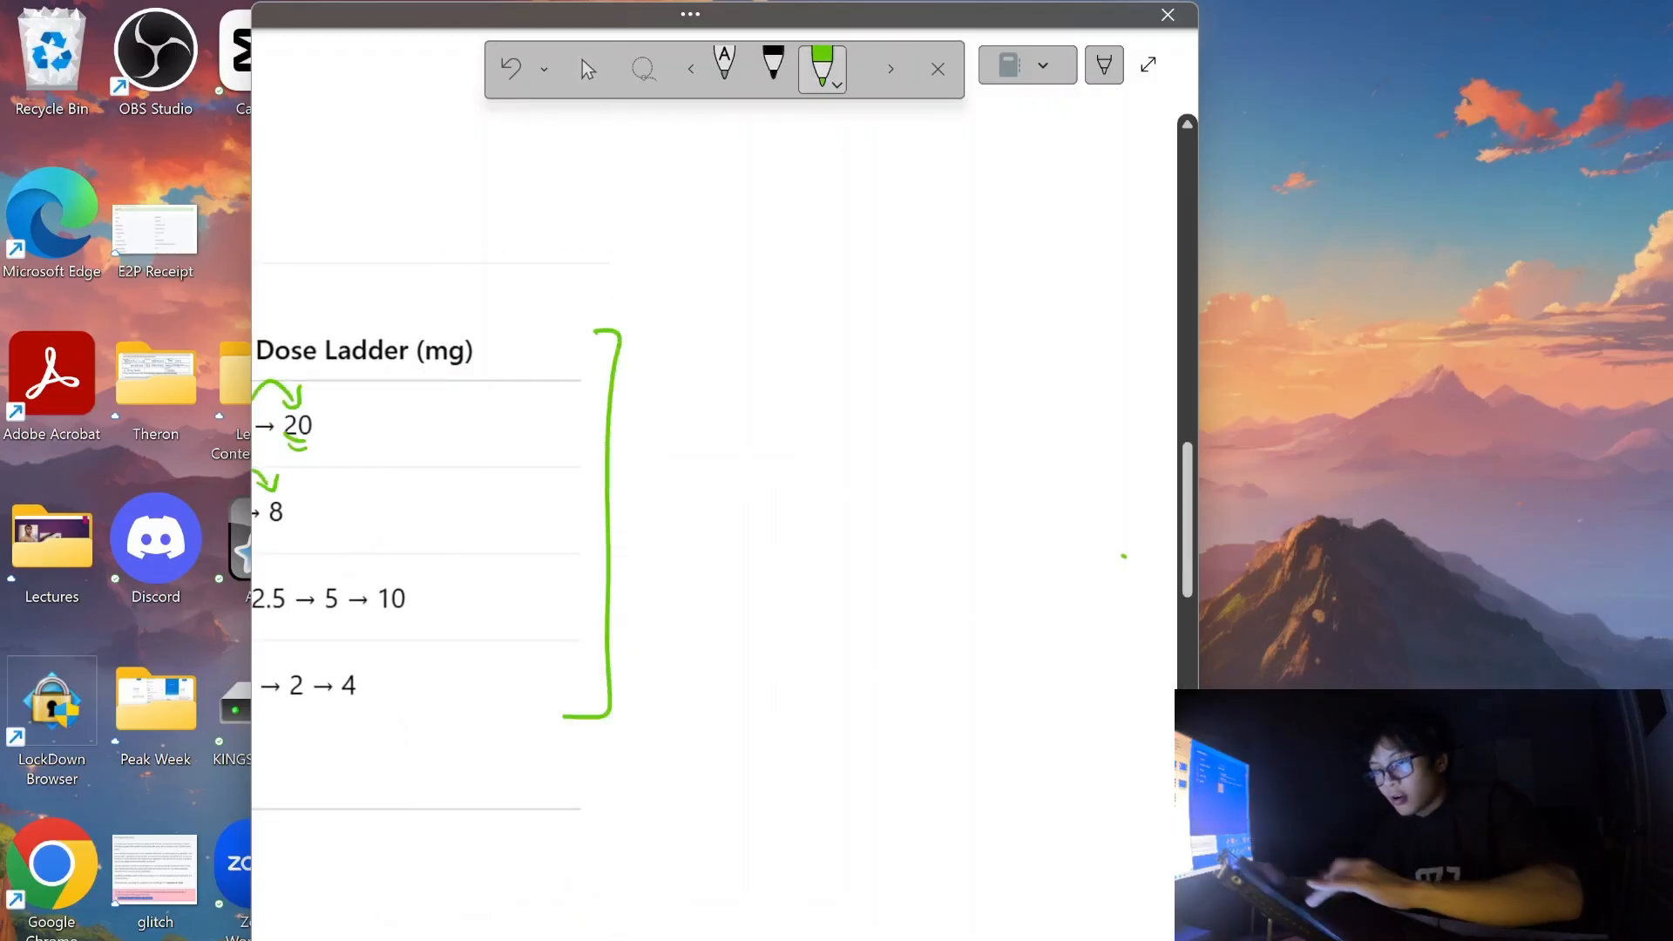
Write "aₙ =" in green in the empty space beyond the ACE inhibitor bracket.
scroll(711, 610, "down", 4)
scroll(711, 610, "left", 4)
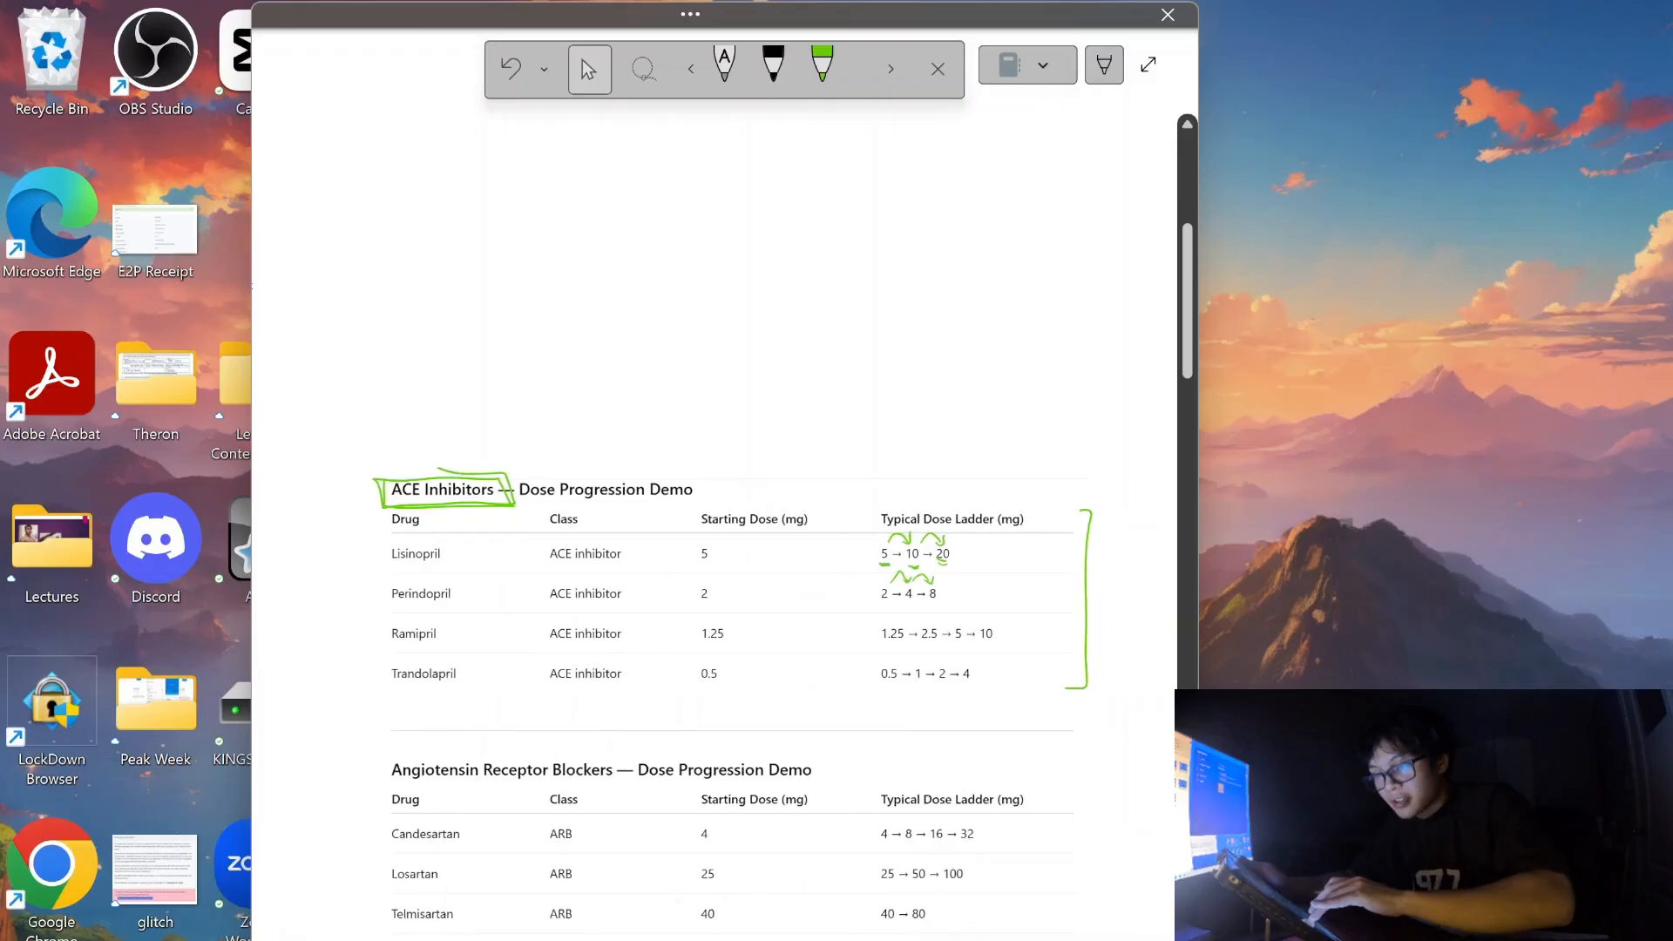
scroll(711, 610, "right", 4)
scroll(711, 610, "up", 4)
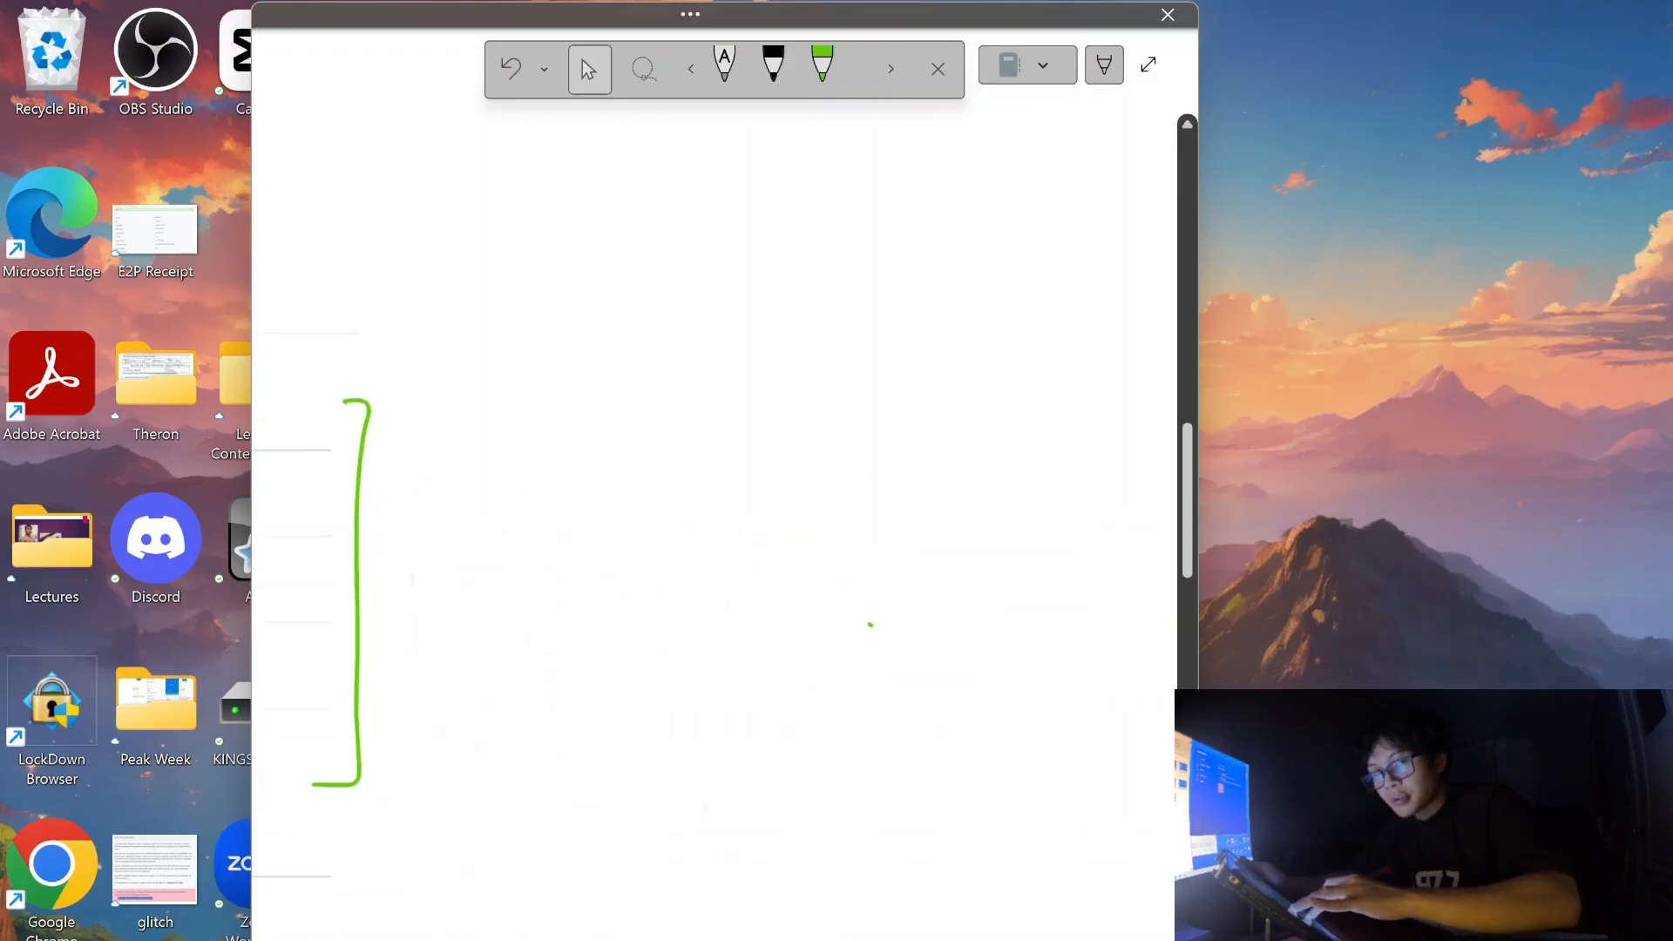
scroll(711, 610, "up", 1)
scroll(634, 711, "up", 3)
scroll(635, 711, "down", 2)
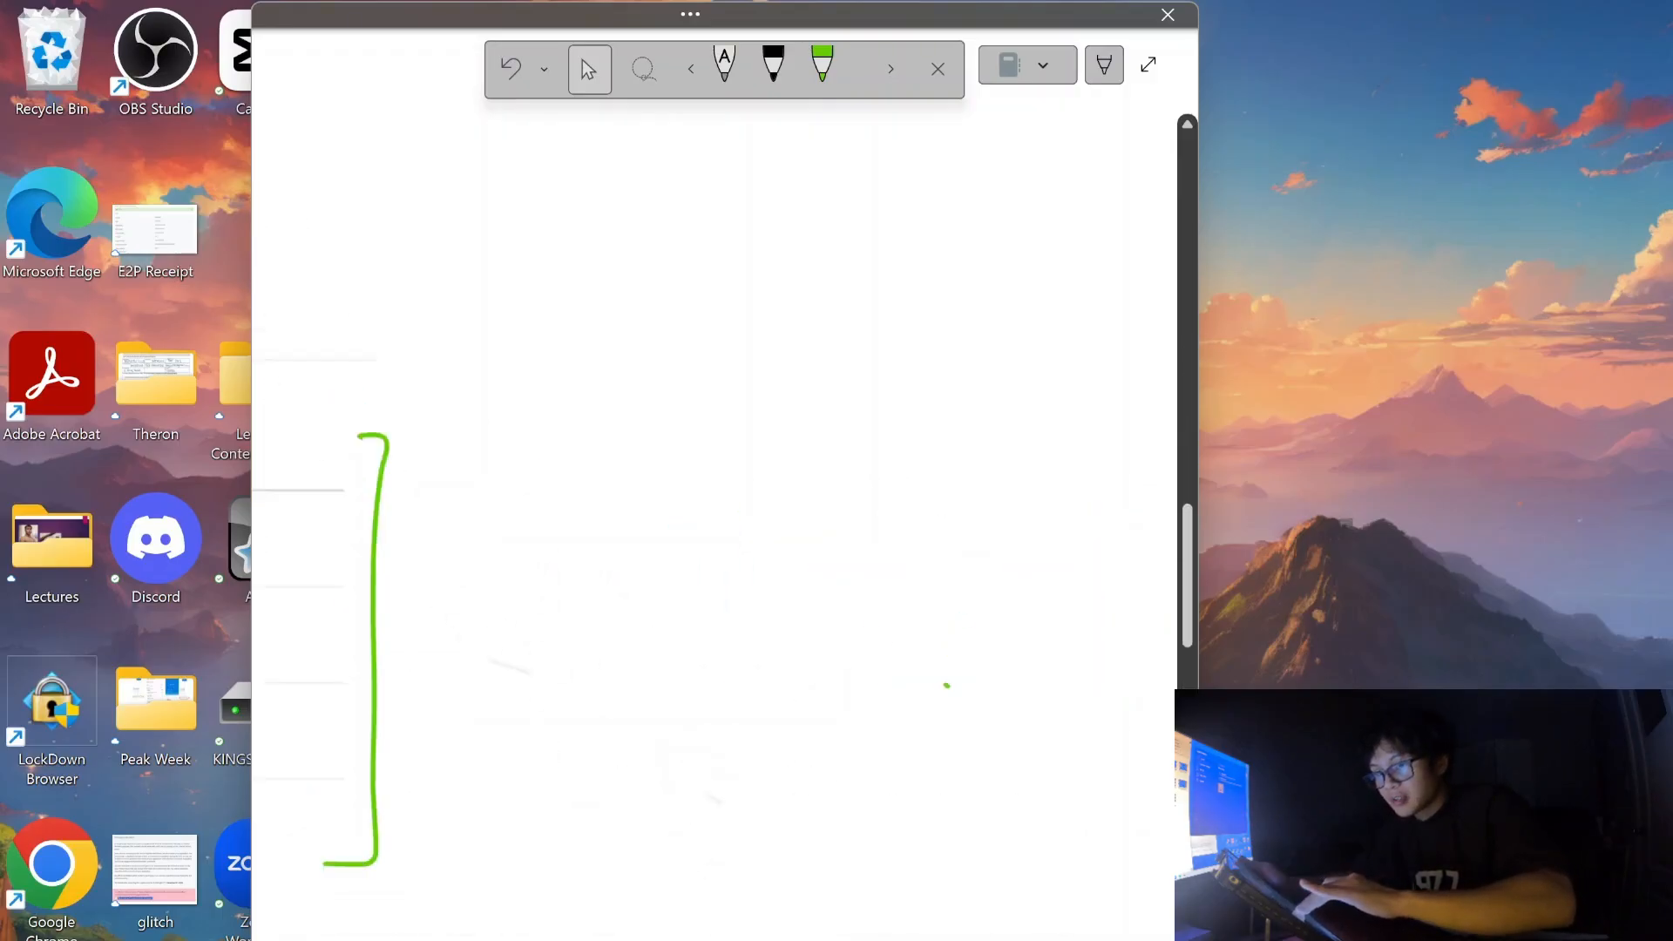
scroll(613, 811, "up", 2)
left_click_drag(480, 369, 514, 410)
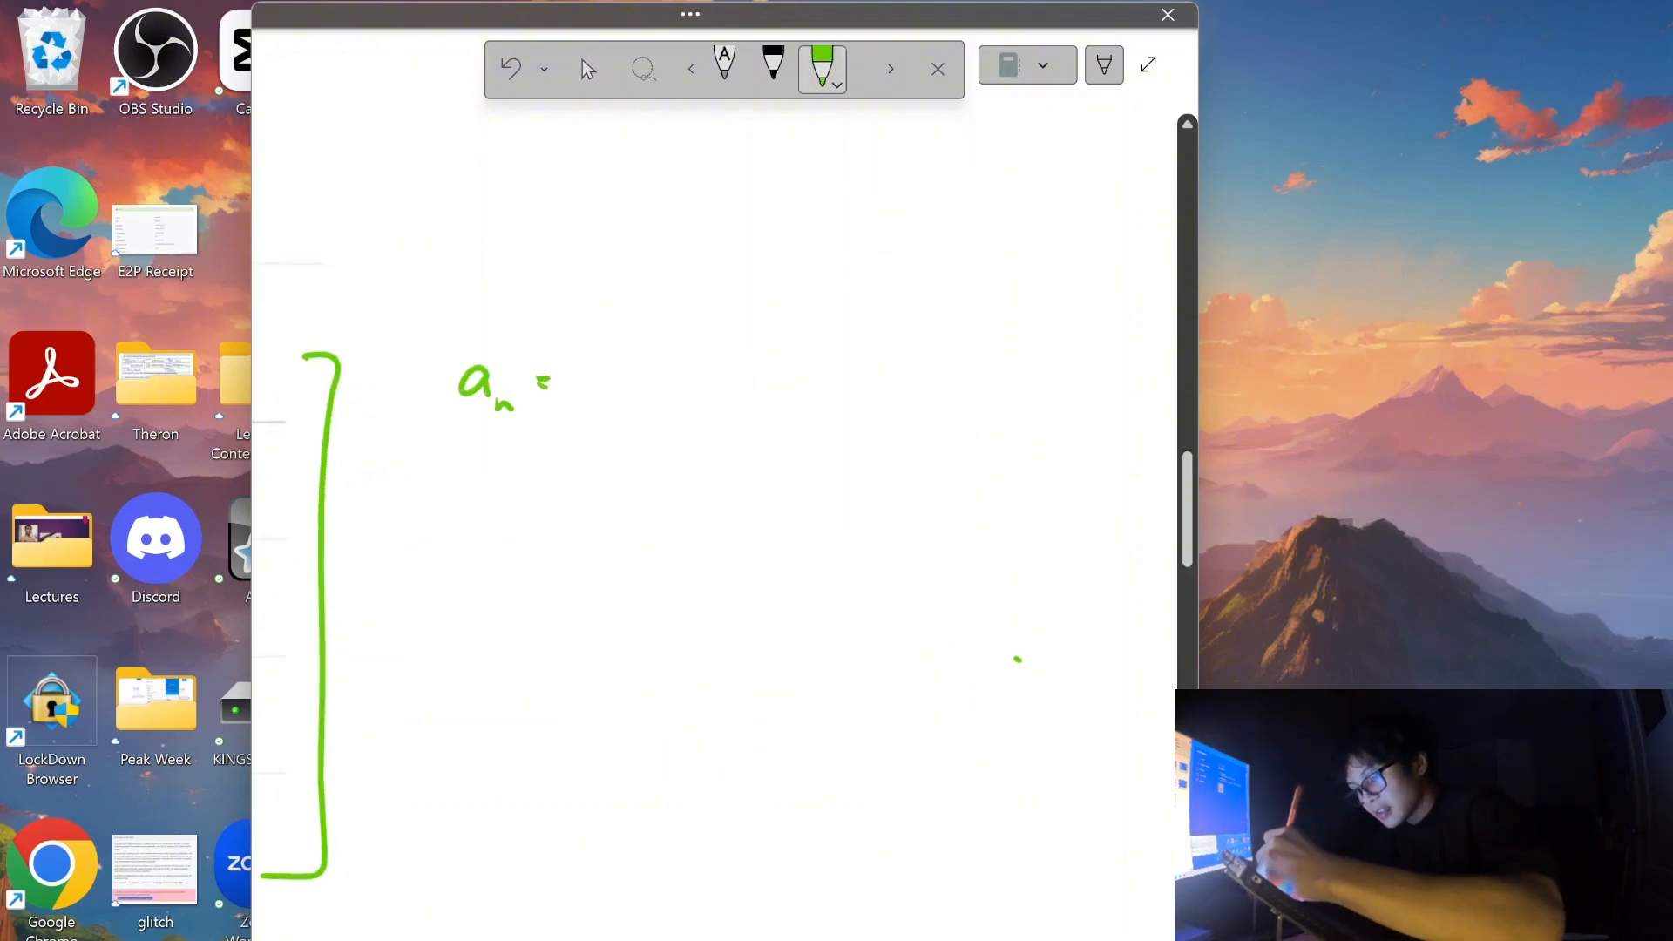
Complete the aₙ definition with "term/strength", erasing the stray writing after "term".
left_click_drag(596, 351, 599, 394)
left_click_drag(582, 371, 746, 387)
mouse_move(770, 380)
left_mouse_down()
mouse_move(783, 357)
mouse_move(927, 374)
left_mouse_up()
mouse_move(930, 385)
left_mouse_down()
mouse_move(955, 375)
mouse_move(936, 403)
mouse_move(936, 376)
mouse_move(850, 373)
left_mouse_up()
left_click(749, 377)
left_click(776, 372)
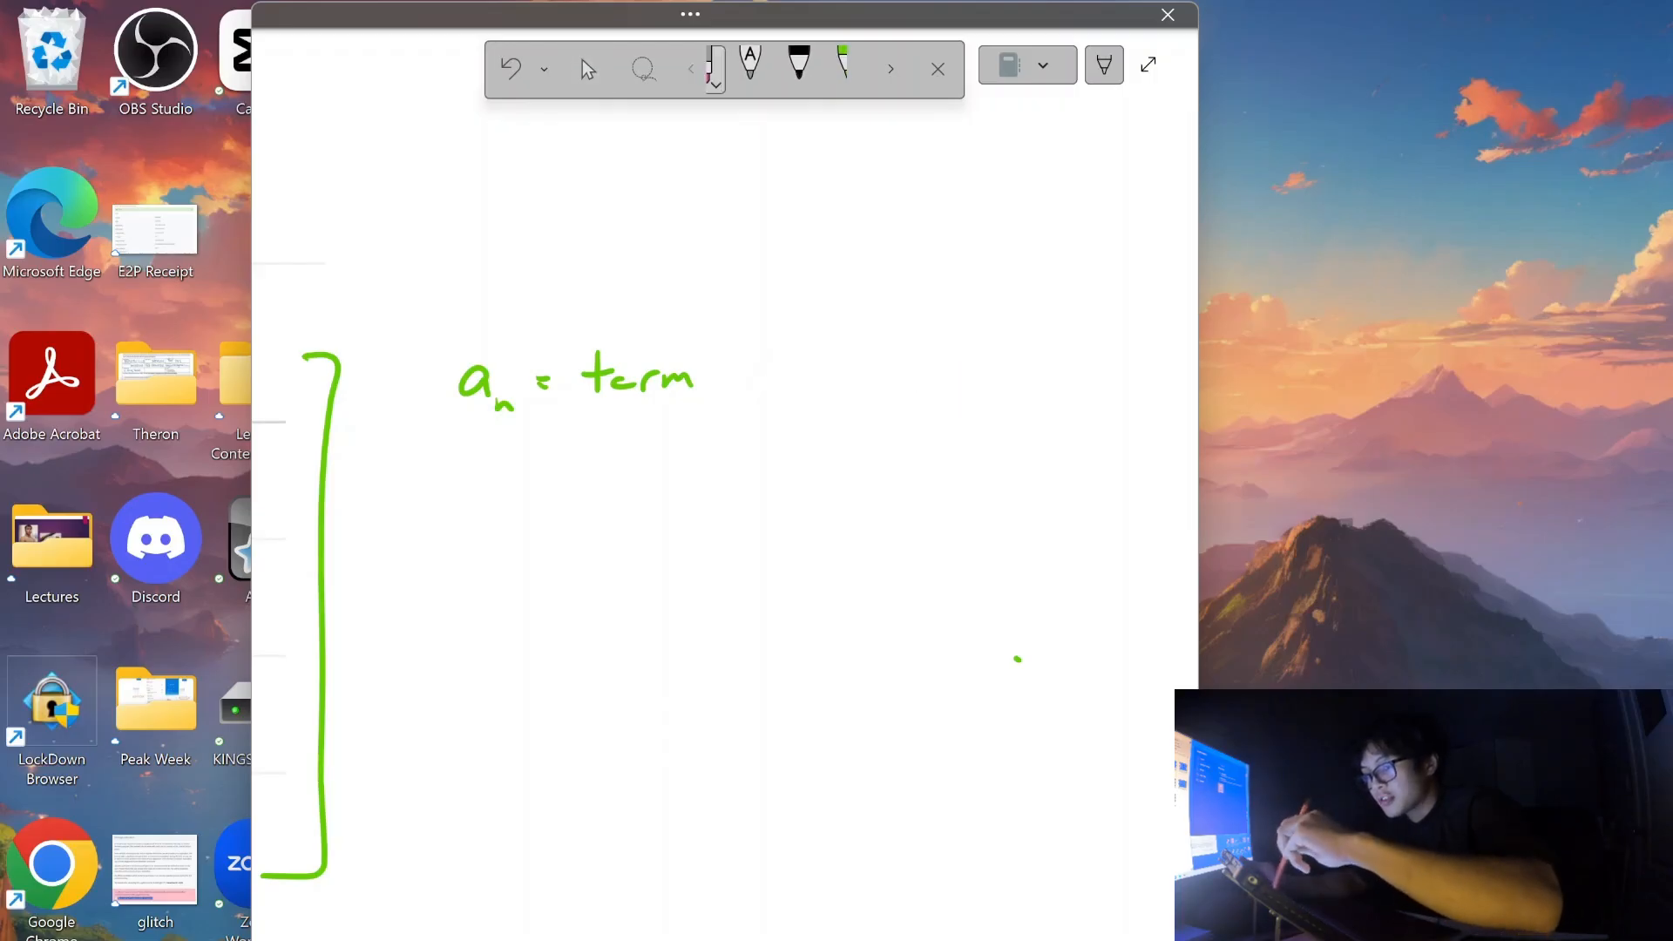
left_click(842, 65)
mouse_move(707, 383)
left_mouse_down()
mouse_move(739, 336)
mouse_move(749, 381)
mouse_move(803, 366)
mouse_move(838, 397)
mouse_move(892, 386)
left_mouse_up()
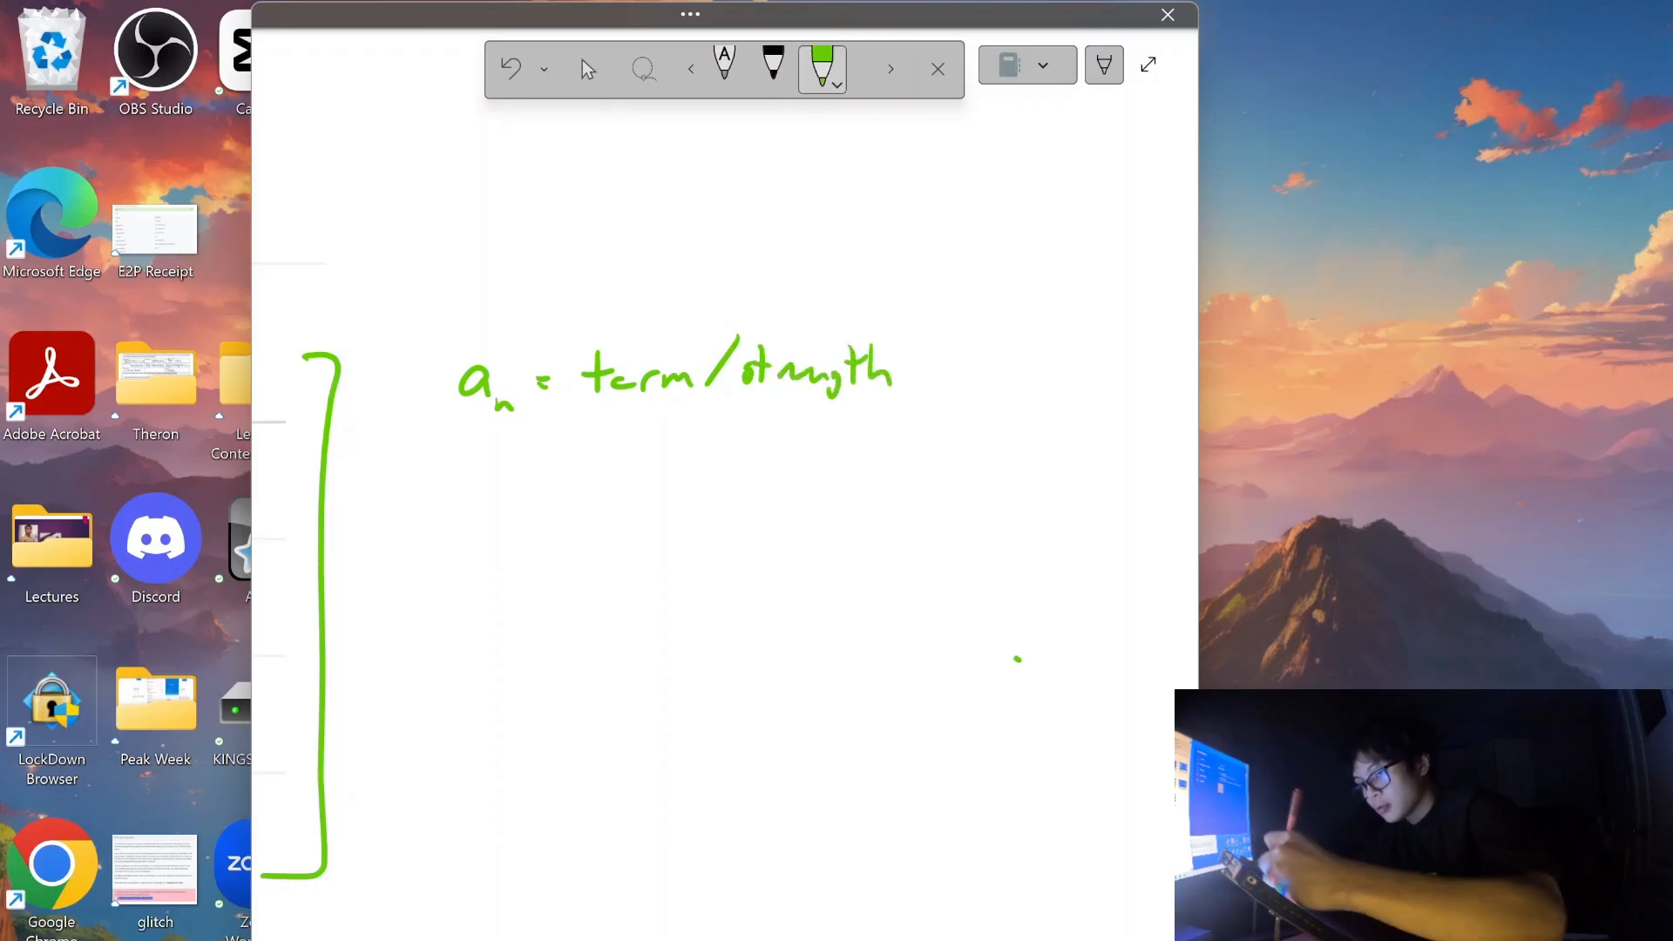
Write the definition "n = level of strength" in green below the aₙ line.
left_click_drag(435, 488, 511, 463)
left_click_drag(494, 476, 558, 481)
left_click_drag(565, 471, 634, 474)
mouse_move(649, 428)
left_mouse_down()
mouse_move(646, 480)
mouse_move(721, 475)
left_mouse_up()
left_click_drag(805, 436, 793, 462)
mouse_move(814, 429)
left_mouse_down()
mouse_move(817, 469)
mouse_move(813, 448)
left_mouse_up()
mouse_move(833, 466)
left_mouse_down()
mouse_move(870, 455)
mouse_move(898, 486)
left_mouse_up()
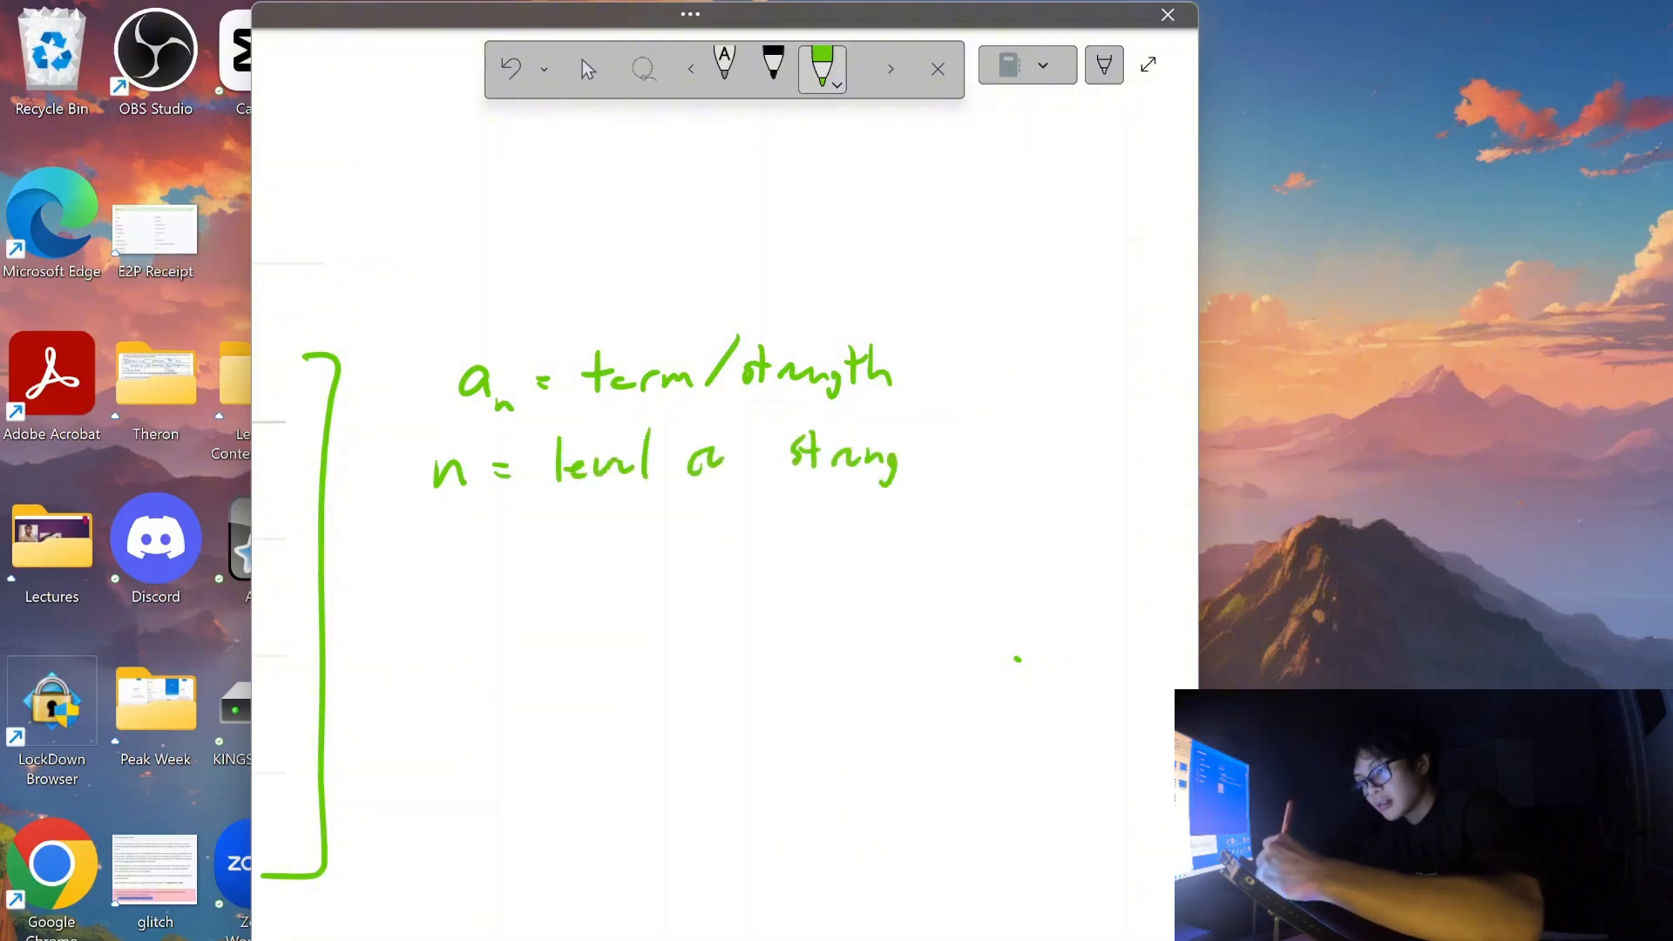
left_click_drag(908, 427, 902, 471)
left_click_drag(920, 425, 944, 470)
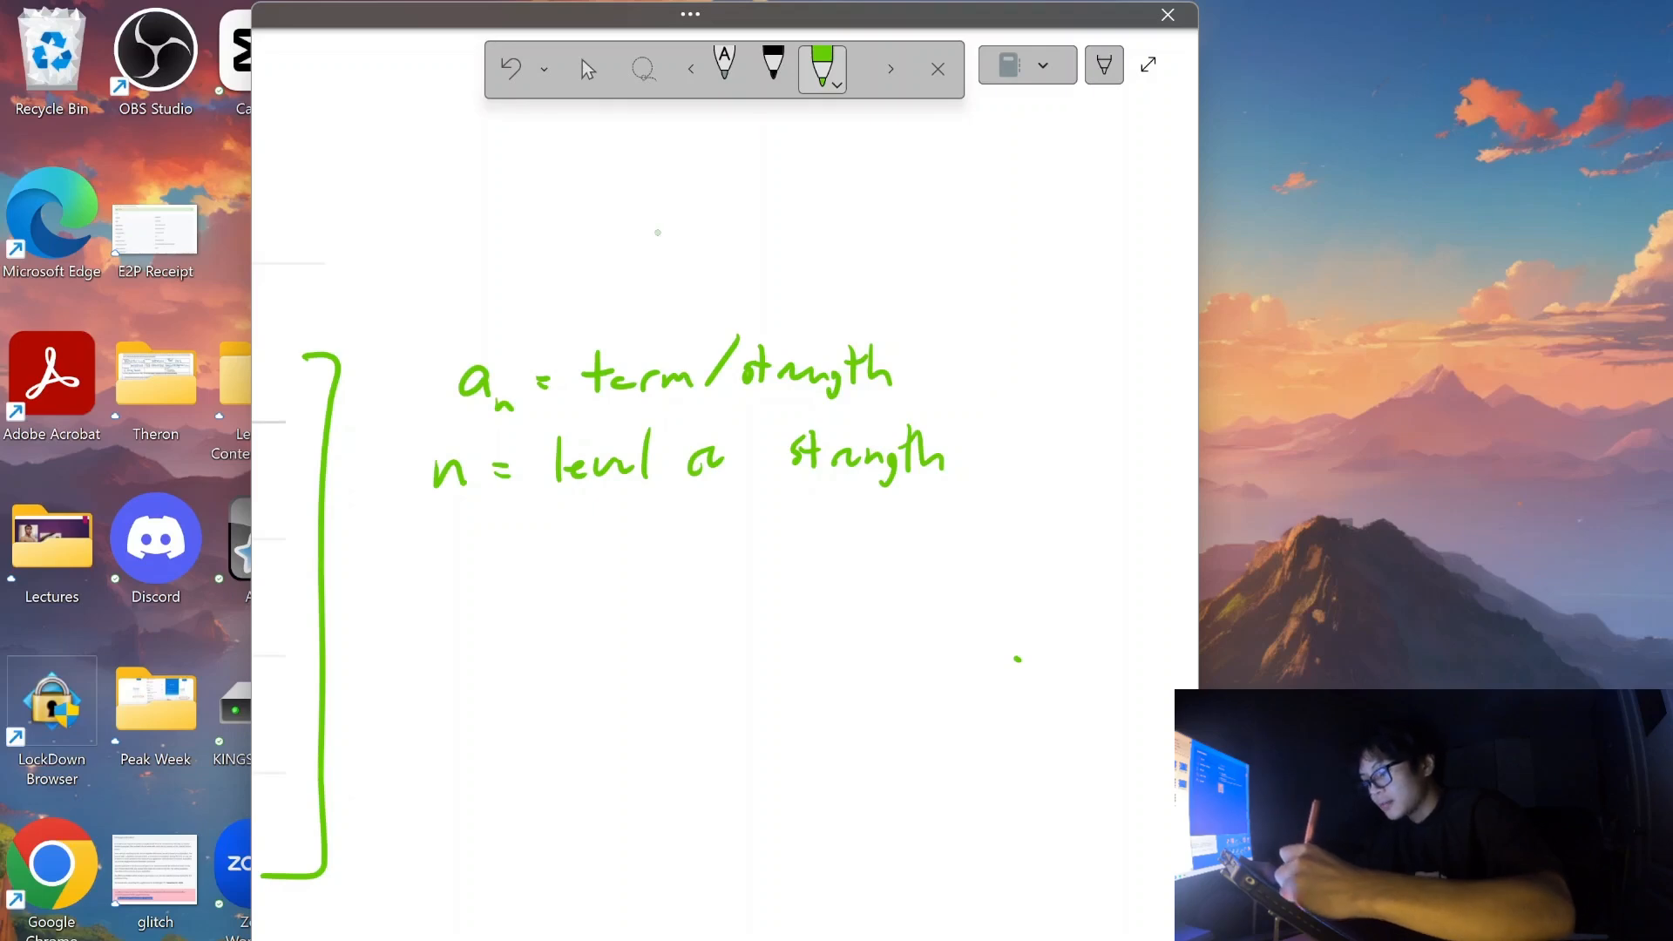
Write the definition "a₁ = initial strength/term" in green below the n line.
mouse_move(442, 531)
left_mouse_down()
mouse_move(431, 542)
mouse_move(449, 558)
left_mouse_up()
mouse_move(459, 554)
left_mouse_down()
mouse_move(506, 534)
mouse_move(551, 553)
left_mouse_up()
left_click_drag(559, 552, 586, 551)
mouse_move(597, 504)
left_mouse_down()
mouse_move(599, 549)
mouse_move(610, 521)
left_mouse_up()
left_click_drag(612, 534, 624, 547)
left_click_drag(648, 514, 649, 562)
mouse_move(714, 509)
left_mouse_down()
mouse_move(716, 552)
mouse_move(732, 526)
left_mouse_up()
left_click_drag(732, 542, 753, 530)
mouse_move(746, 547)
left_mouse_down()
mouse_move(778, 545)
mouse_move(770, 576)
left_mouse_up()
mouse_move(806, 507)
left_mouse_down()
mouse_move(803, 551)
mouse_move(837, 547)
mouse_move(819, 525)
mouse_move(886, 549)
left_mouse_up()
left_click_drag(878, 527, 897, 527)
left_click_drag(897, 538, 988, 549)
Start the geometric sequence formula below the definitions by writing "aₙ = a₁ · r" with the green pen.
scroll(723, 488, "down", 3)
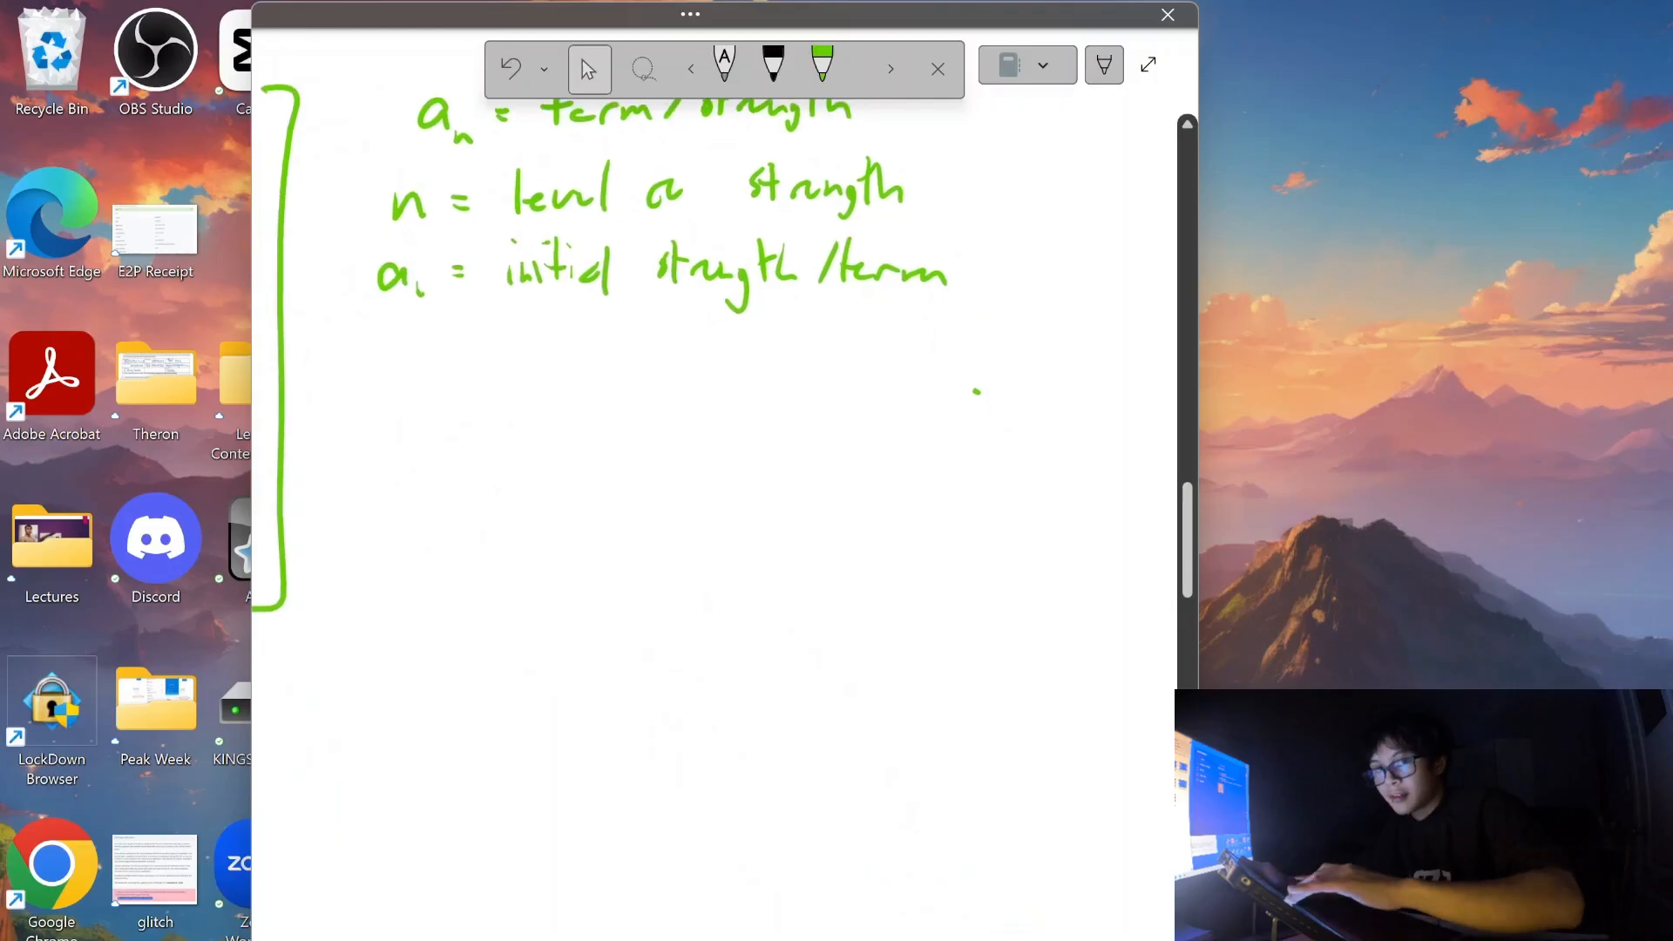
scroll(723, 488, "right", 1)
left_click(821, 64)
mouse_move(423, 388)
left_mouse_down()
mouse_move(406, 389)
mouse_move(427, 408)
left_mouse_up()
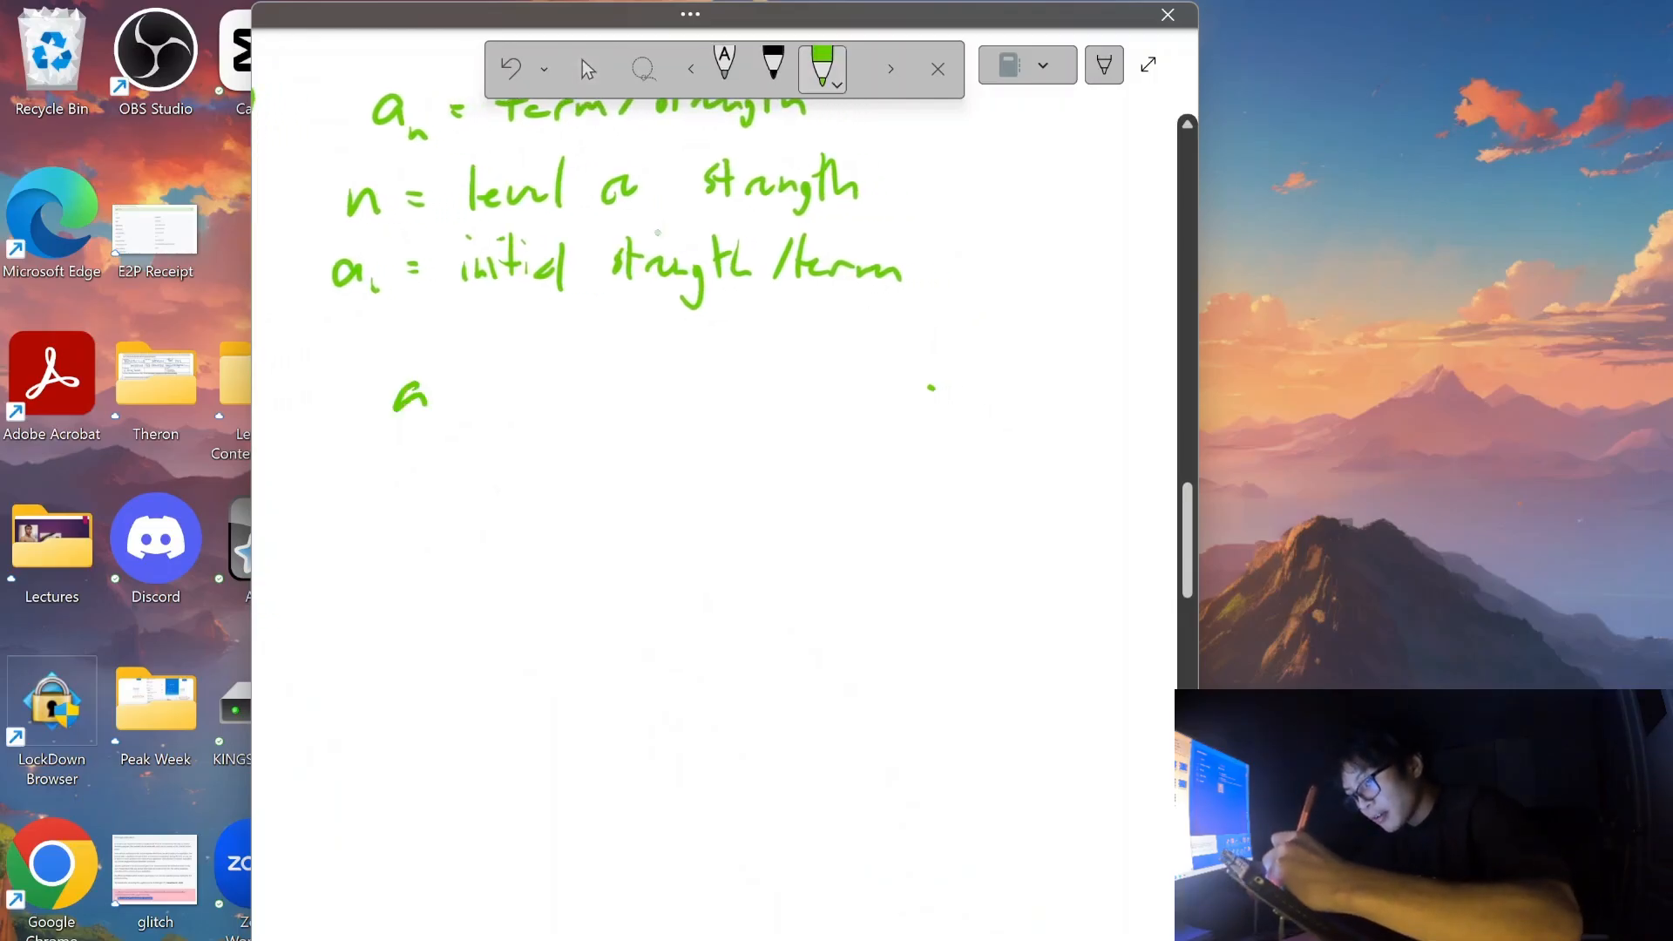
mouse_move(434, 408)
left_mouse_down()
mouse_move(456, 418)
mouse_move(550, 380)
mouse_move(571, 425)
left_mouse_up()
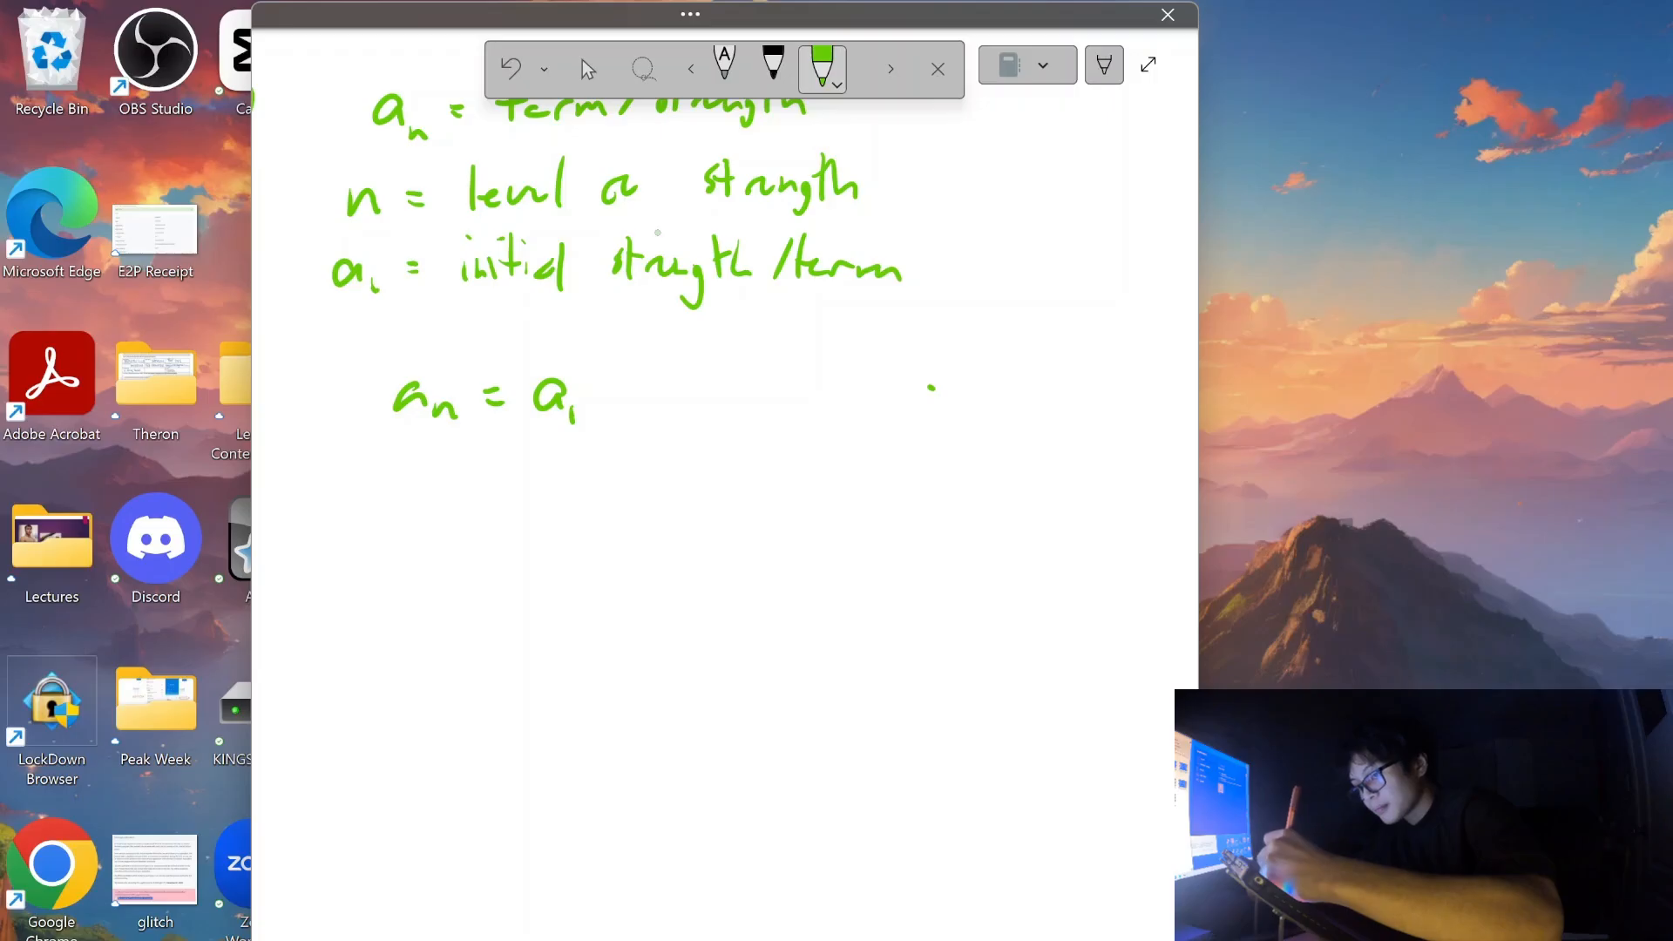
left_click(599, 398)
left_click_drag(626, 392, 652, 389)
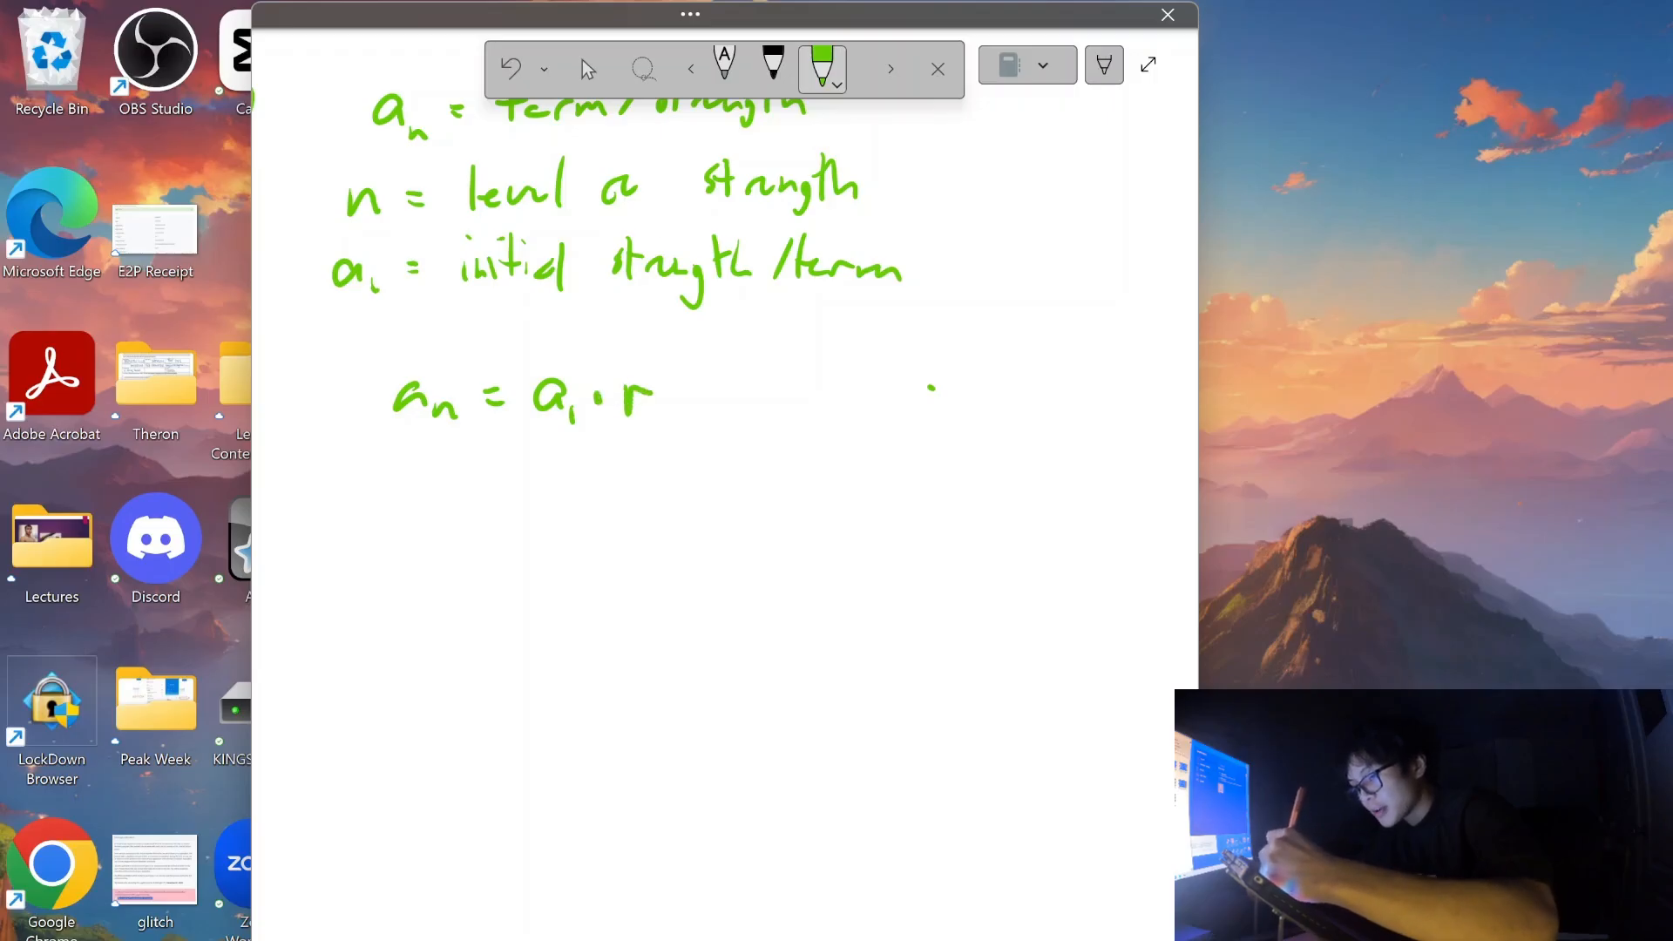
Write "r = common ratio" above the formula and add the exponent (n-1) to its r.
left_click_drag(349, 316, 411, 320)
mouse_move(398, 335)
left_mouse_down()
mouse_move(626, 325)
mouse_move(660, 338)
left_mouse_up()
mouse_move(671, 297)
left_mouse_down()
mouse_move(673, 337)
mouse_move(688, 322)
left_mouse_up()
mouse_move(685, 319)
left_mouse_down()
mouse_move(707, 329)
mouse_move(663, 389)
mouse_move(751, 386)
left_mouse_up()
Move the handwritten formula aₙ = a₁ · r^(n-1) lower to free space under the r definition.
left_click(589, 70)
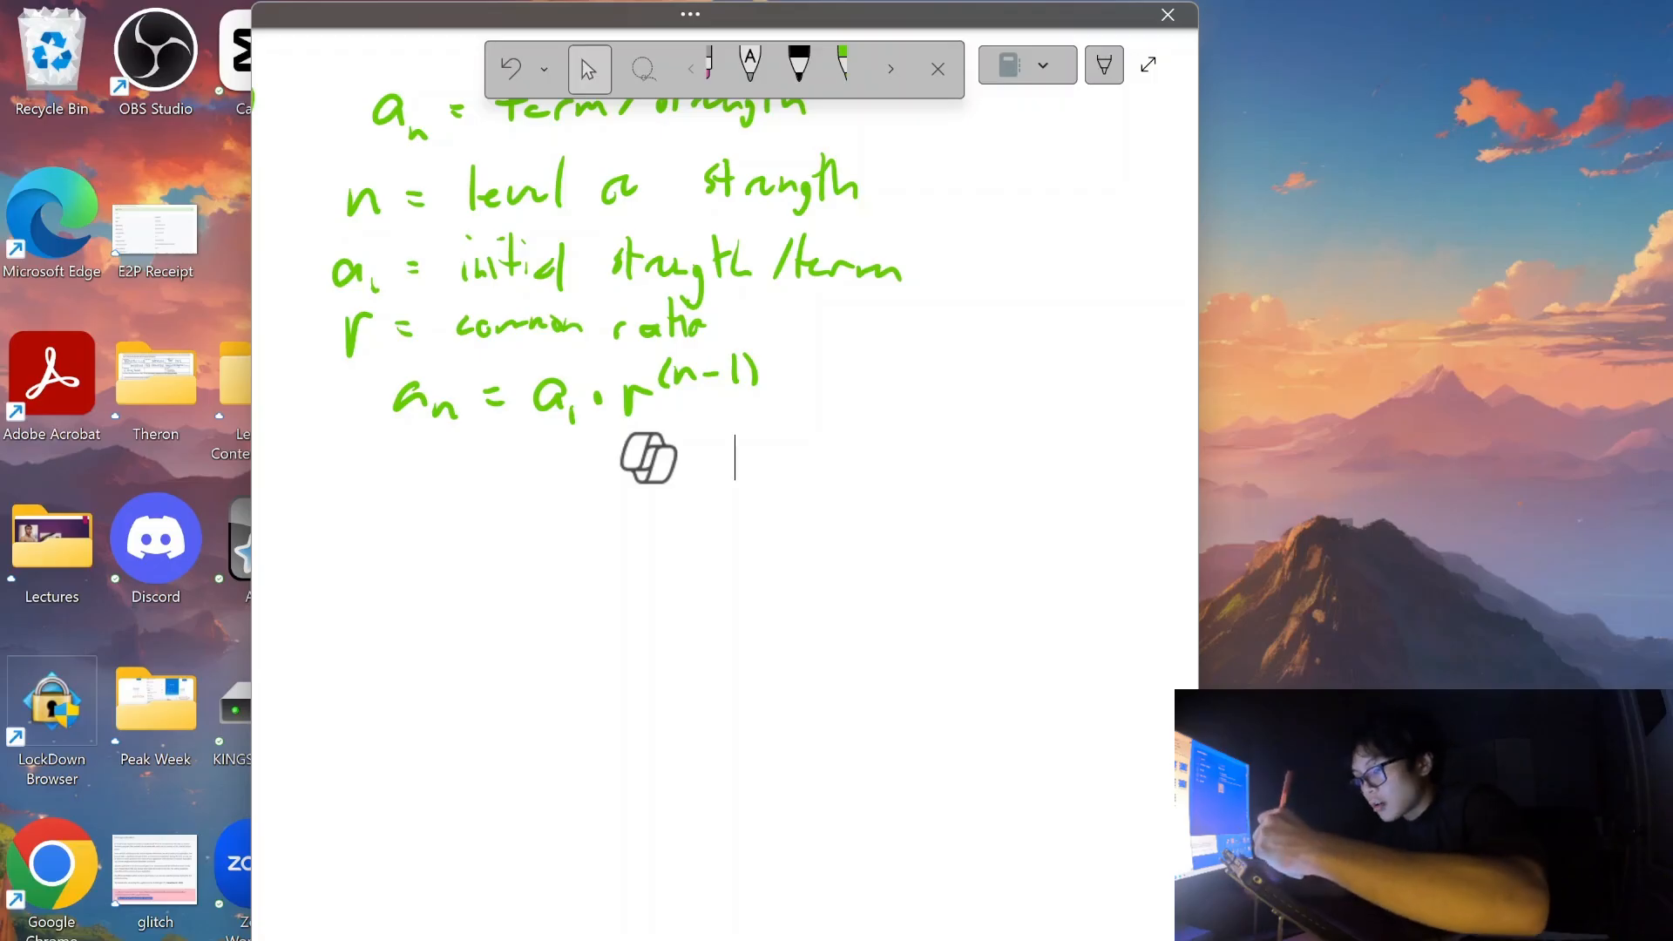
mouse_move(376, 368)
left_mouse_down()
mouse_move(490, 545)
mouse_move(662, 340)
mouse_move(410, 353)
mouse_move(376, 370)
left_mouse_up()
left_click_drag(575, 387, 553, 467)
Extend the r definition with the fraction a(n+1) over a(n), and draw a ∴ sign below the formula.
left_click(822, 69)
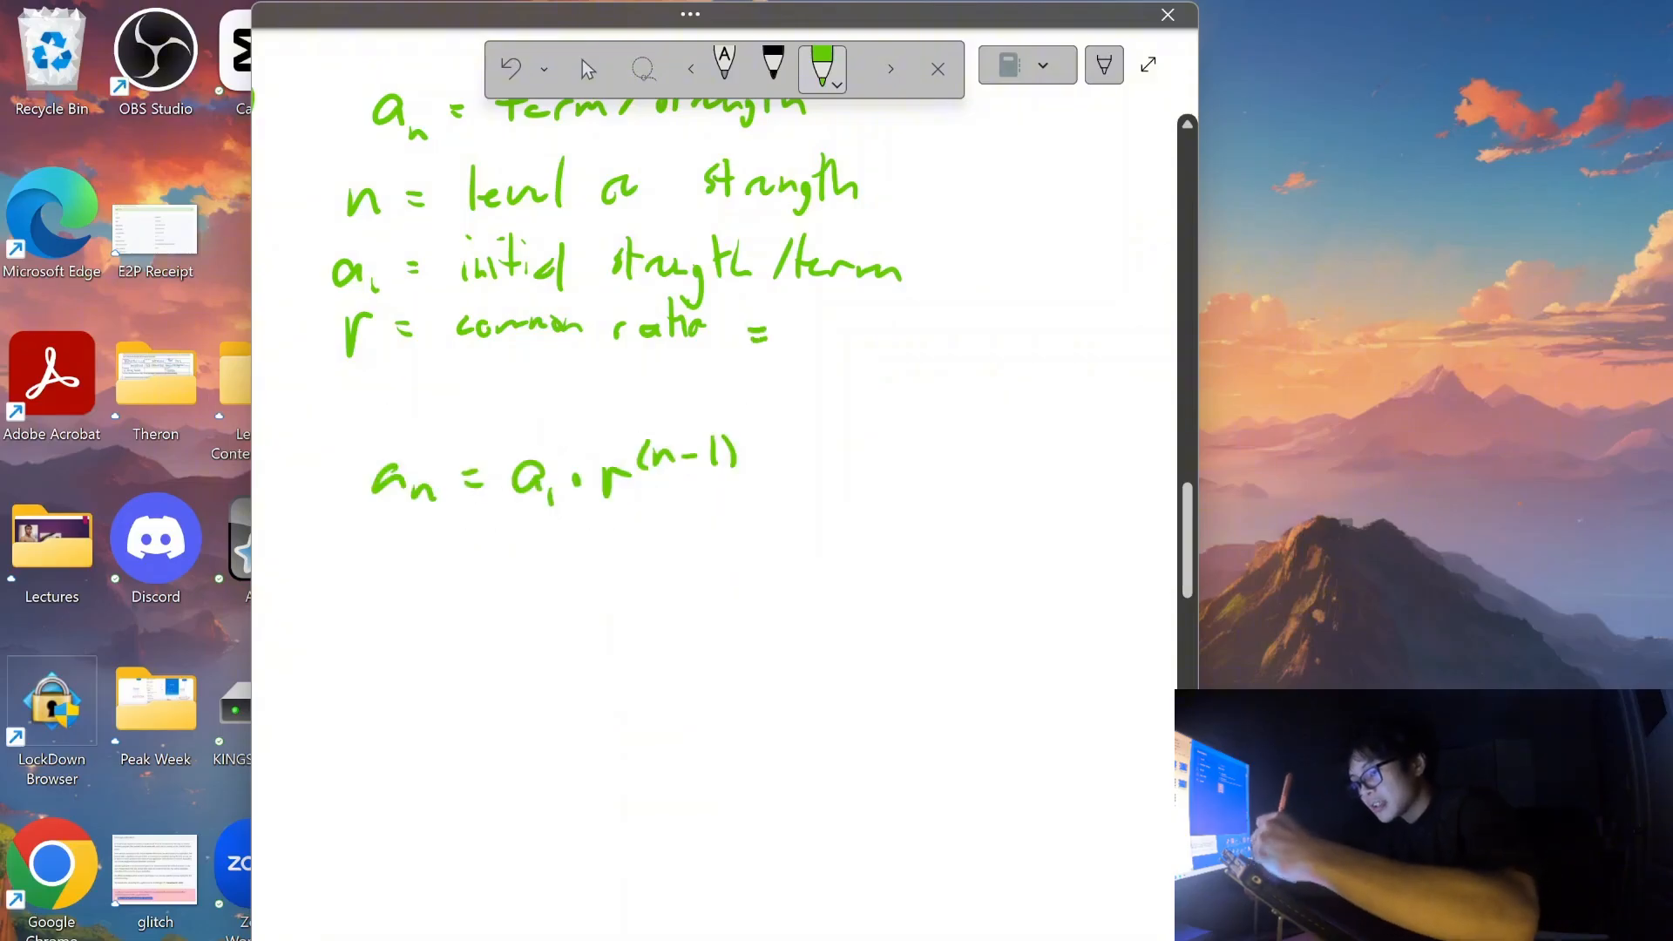
mouse_move(832, 304)
left_mouse_down()
mouse_move(834, 331)
mouse_move(921, 351)
left_mouse_up()
mouse_move(835, 380)
left_mouse_down()
mouse_move(809, 391)
mouse_move(888, 408)
left_mouse_up()
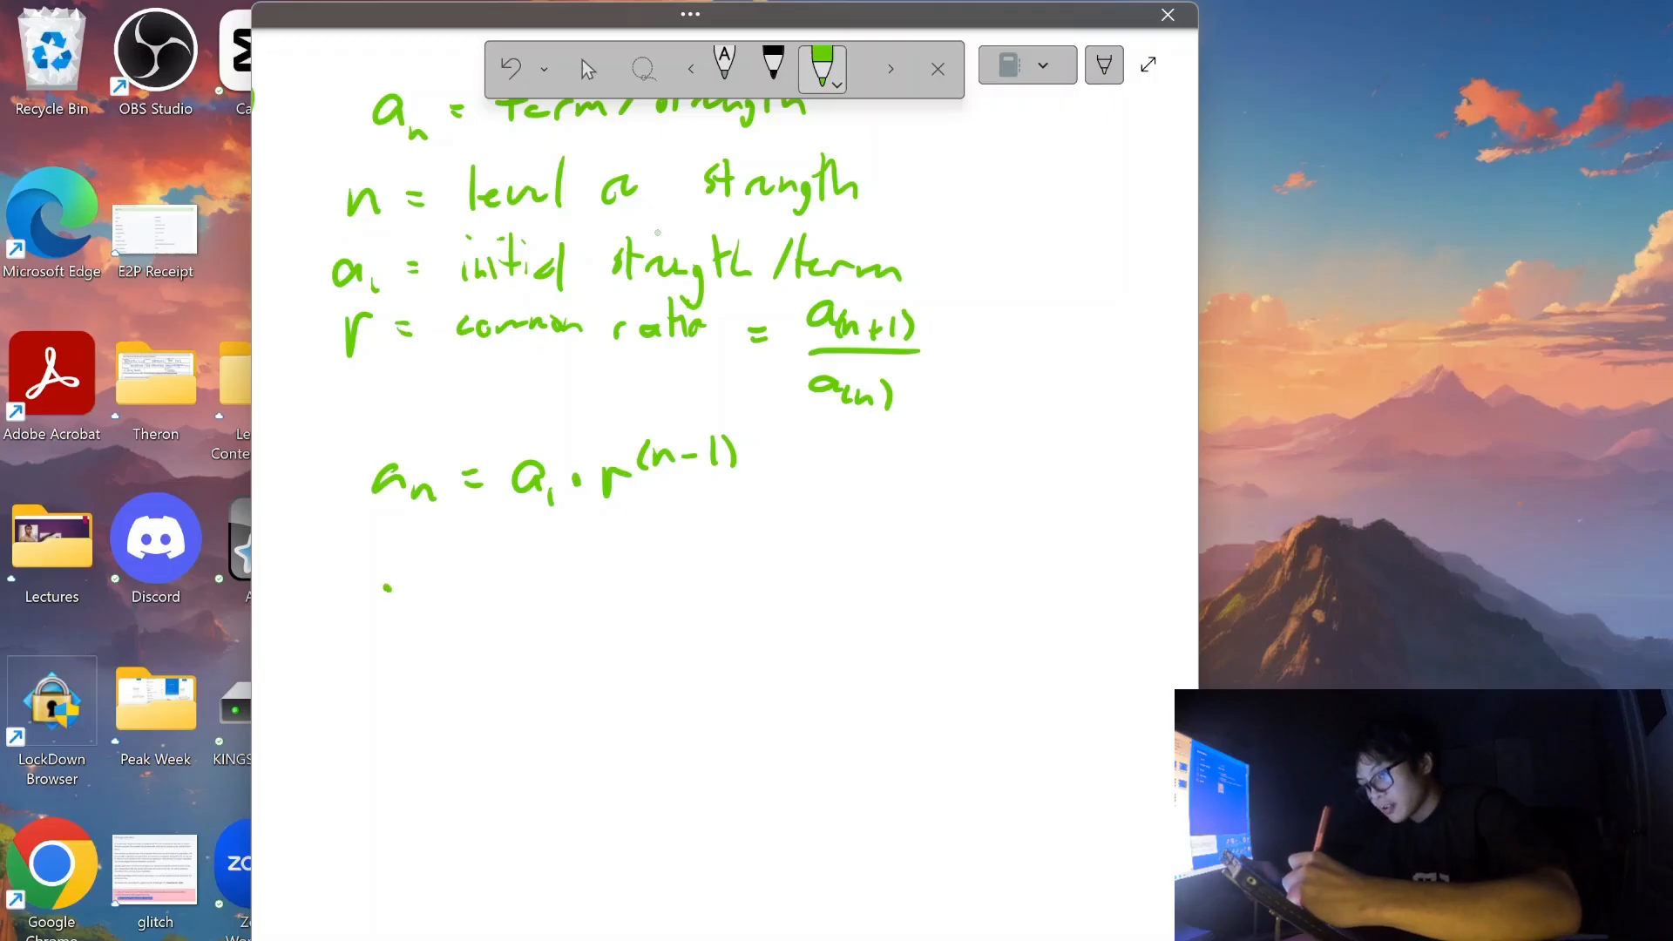
Label 5, 10 and 20 in the Lisinopril dose ladder as (1), (2) and (3) in green.
scroll(714, 488, "left", 4)
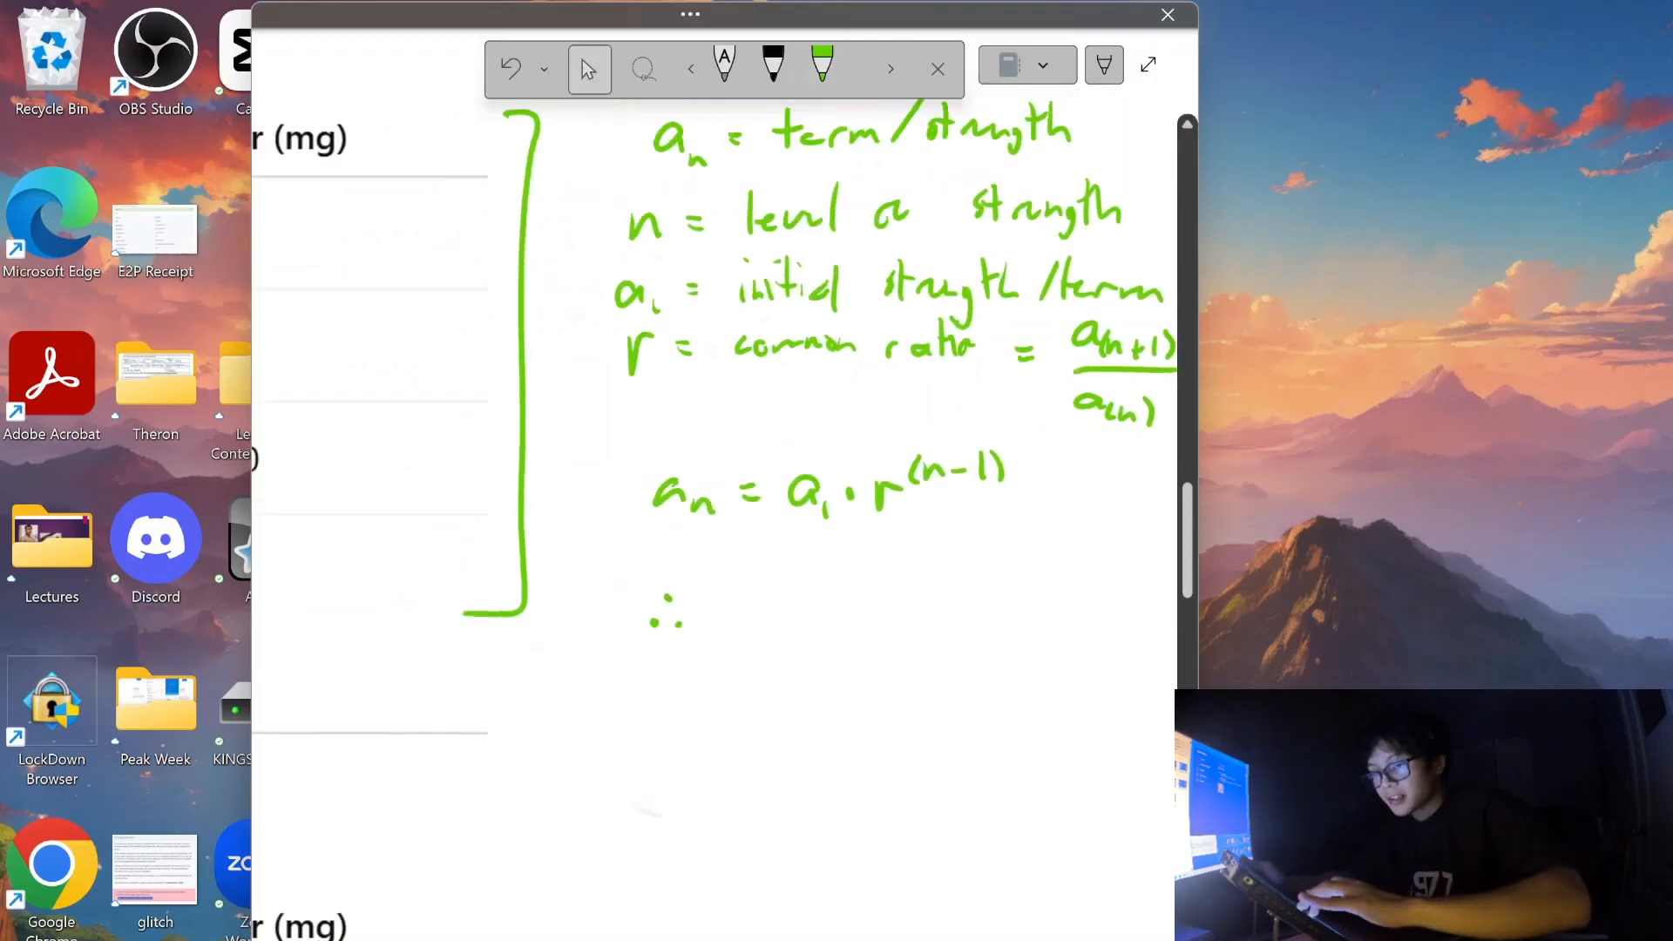
scroll(715, 488, "down", 4)
scroll(715, 488, "up", 2)
scroll(714, 488, "right", 4)
scroll(715, 488, "up", 3)
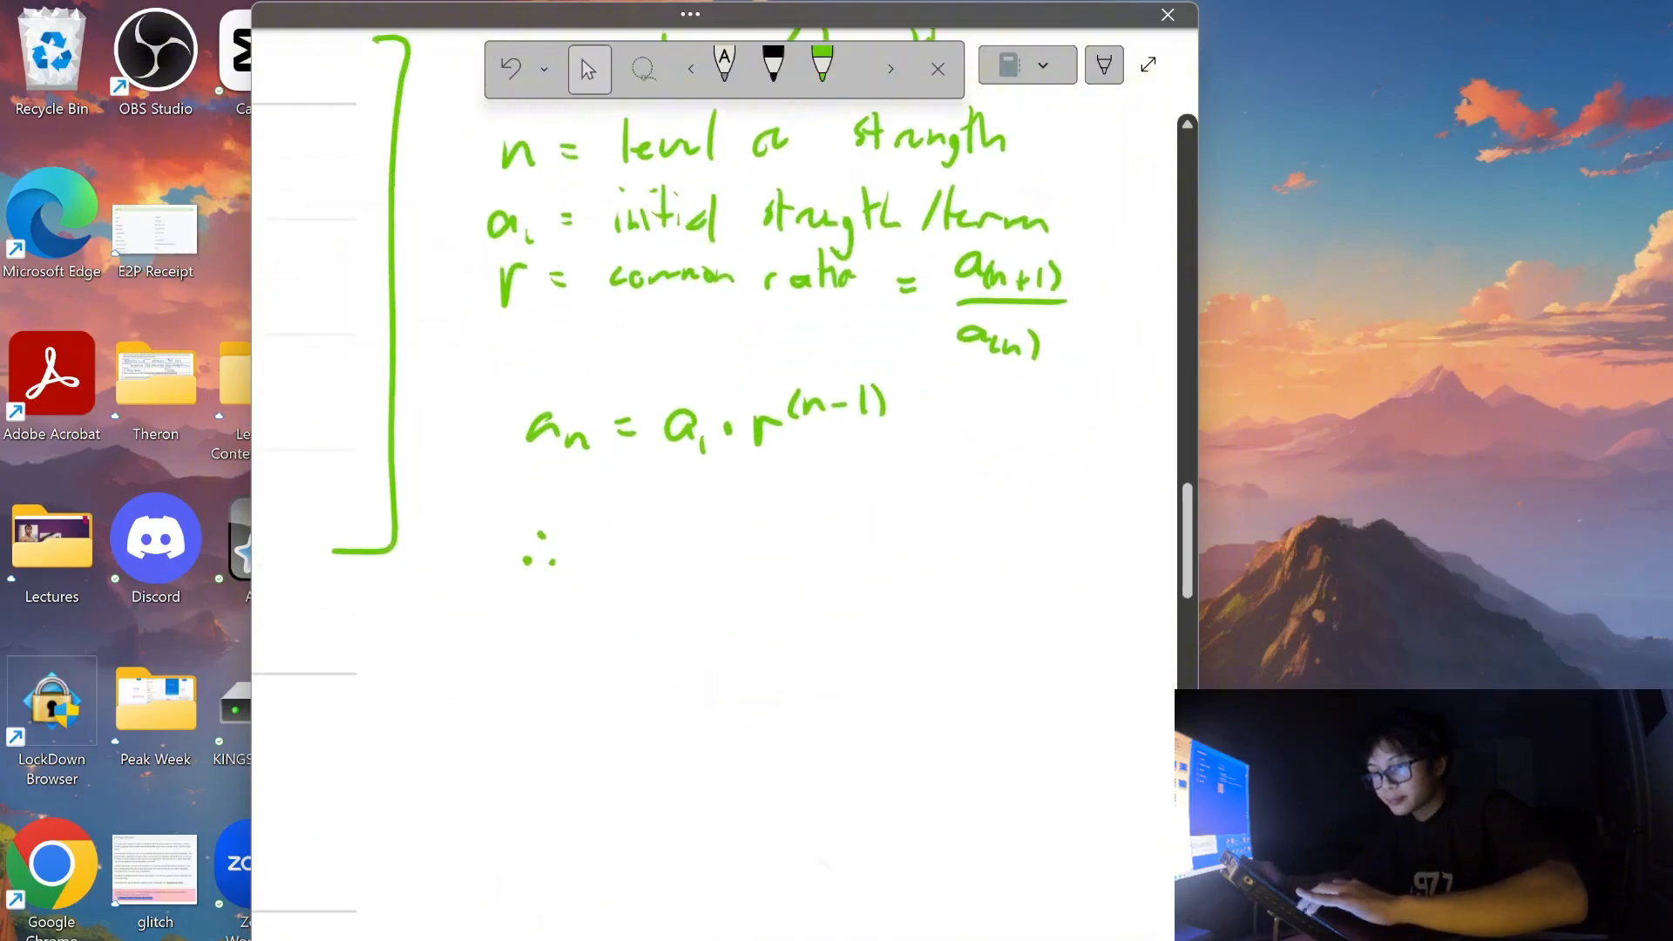
scroll(714, 488, "up", 2)
scroll(715, 488, "left", 5)
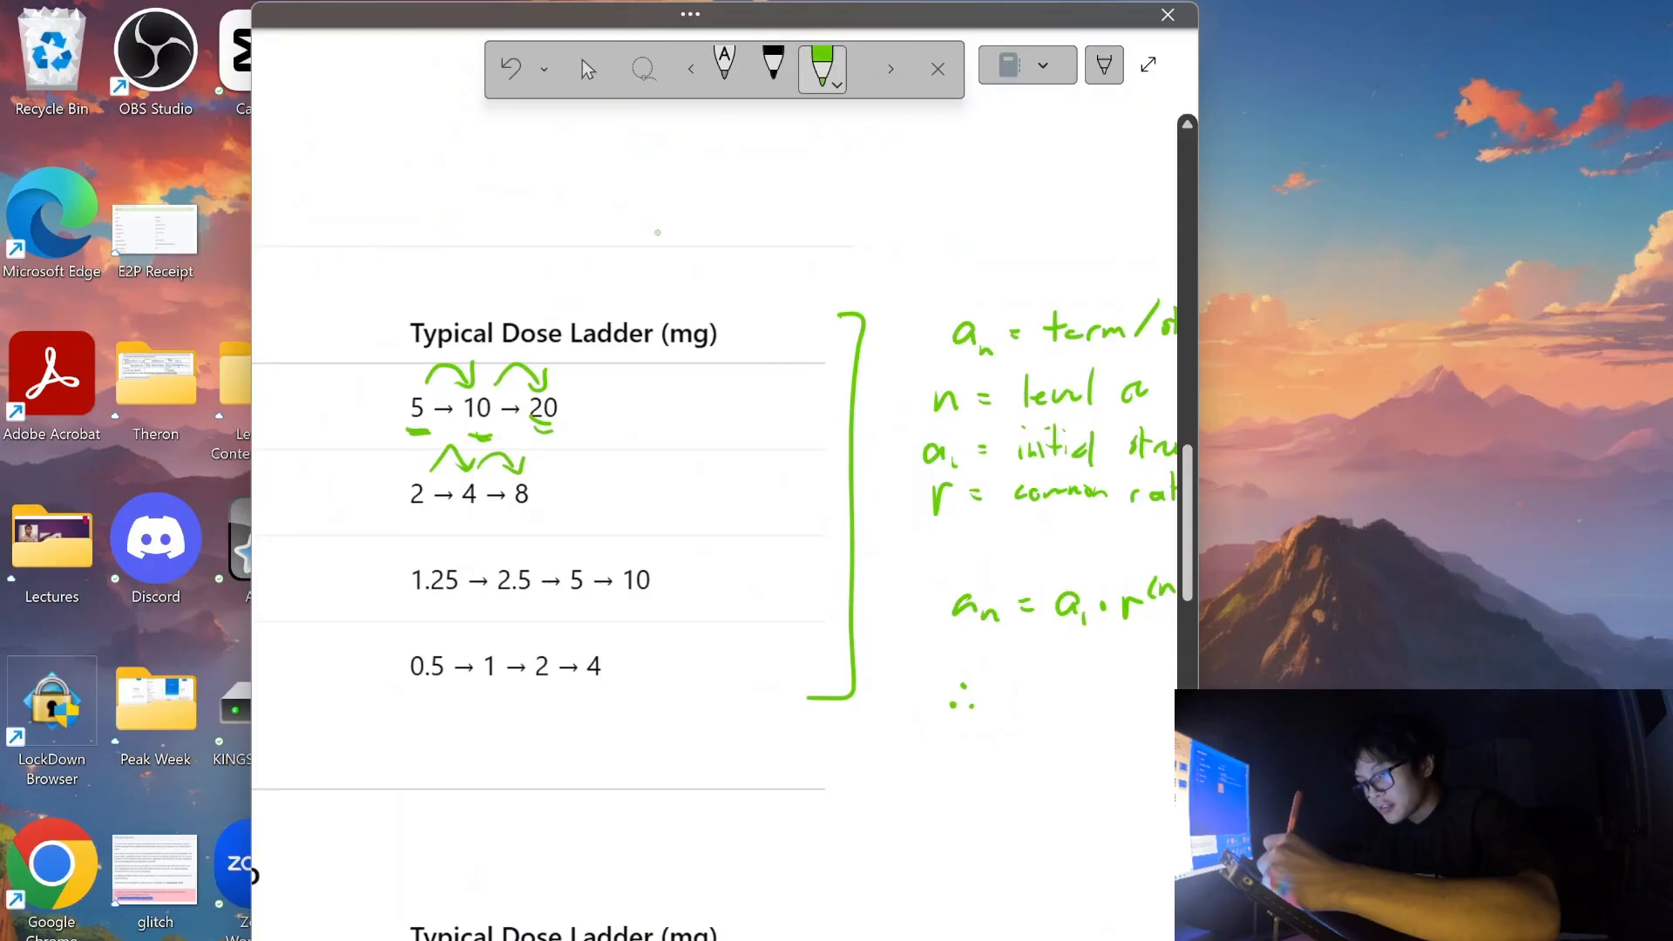
mouse_move(504, 425)
left_mouse_down()
mouse_move(497, 441)
mouse_move(436, 439)
left_mouse_up()
left_click_drag(446, 423, 451, 435)
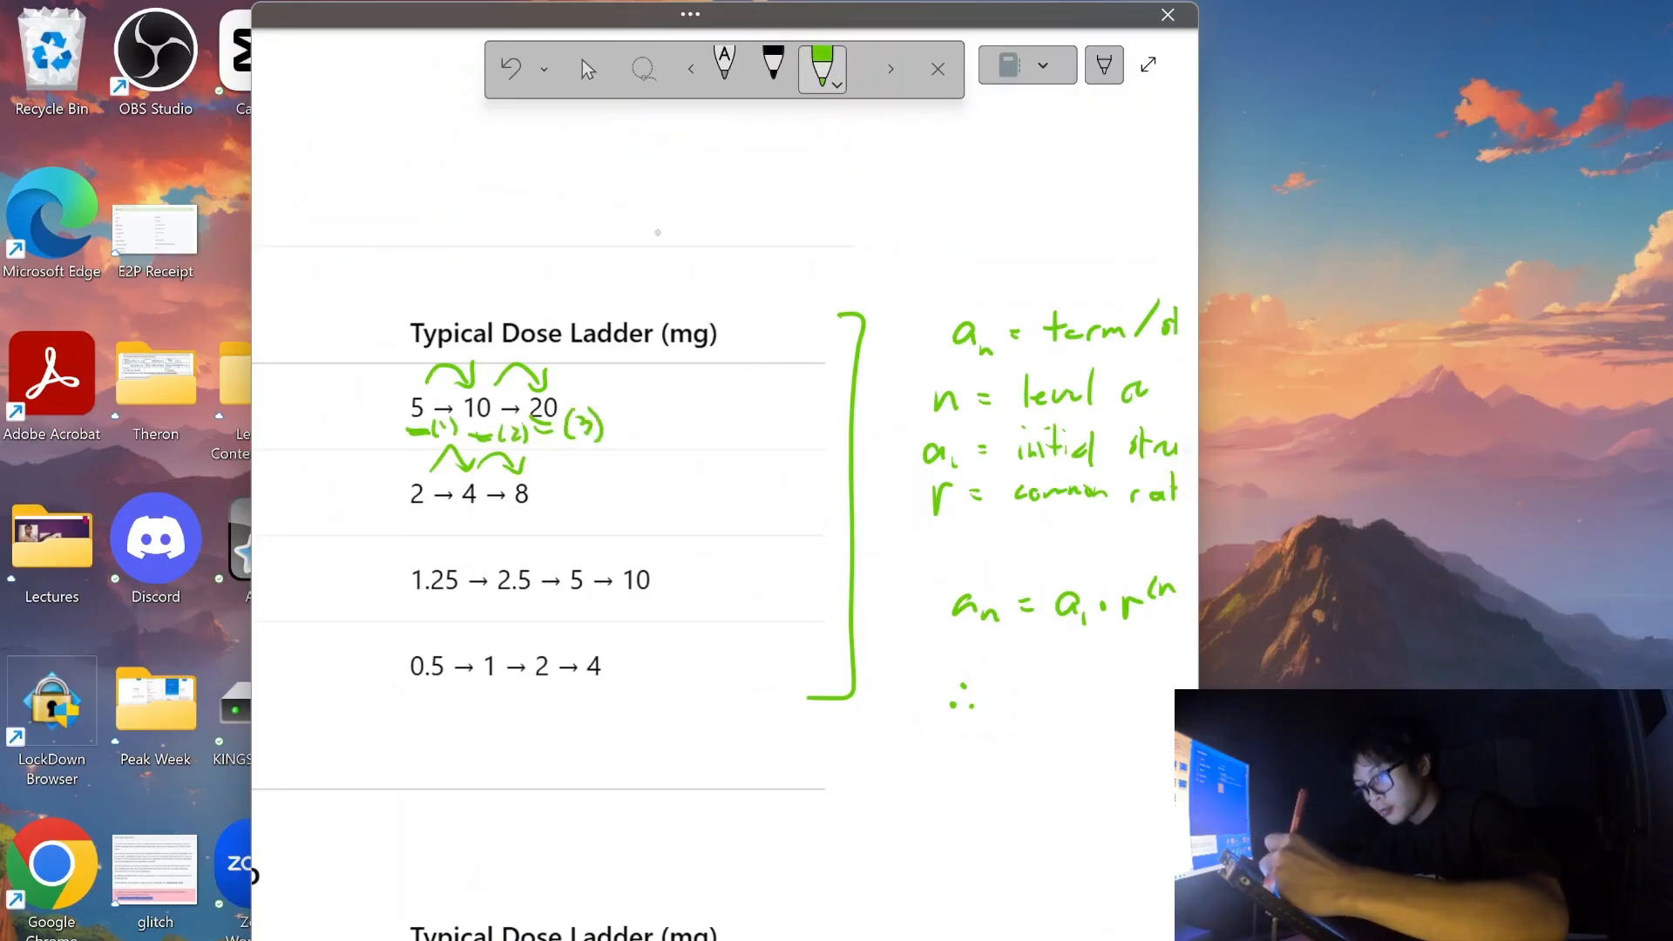
After the ∴ sign, write a with its term number in parentheses and an equals sign.
scroll(714, 488, "right", 4)
scroll(714, 488, "down", 1)
scroll(715, 488, "right", 2)
scroll(714, 488, "down", 2)
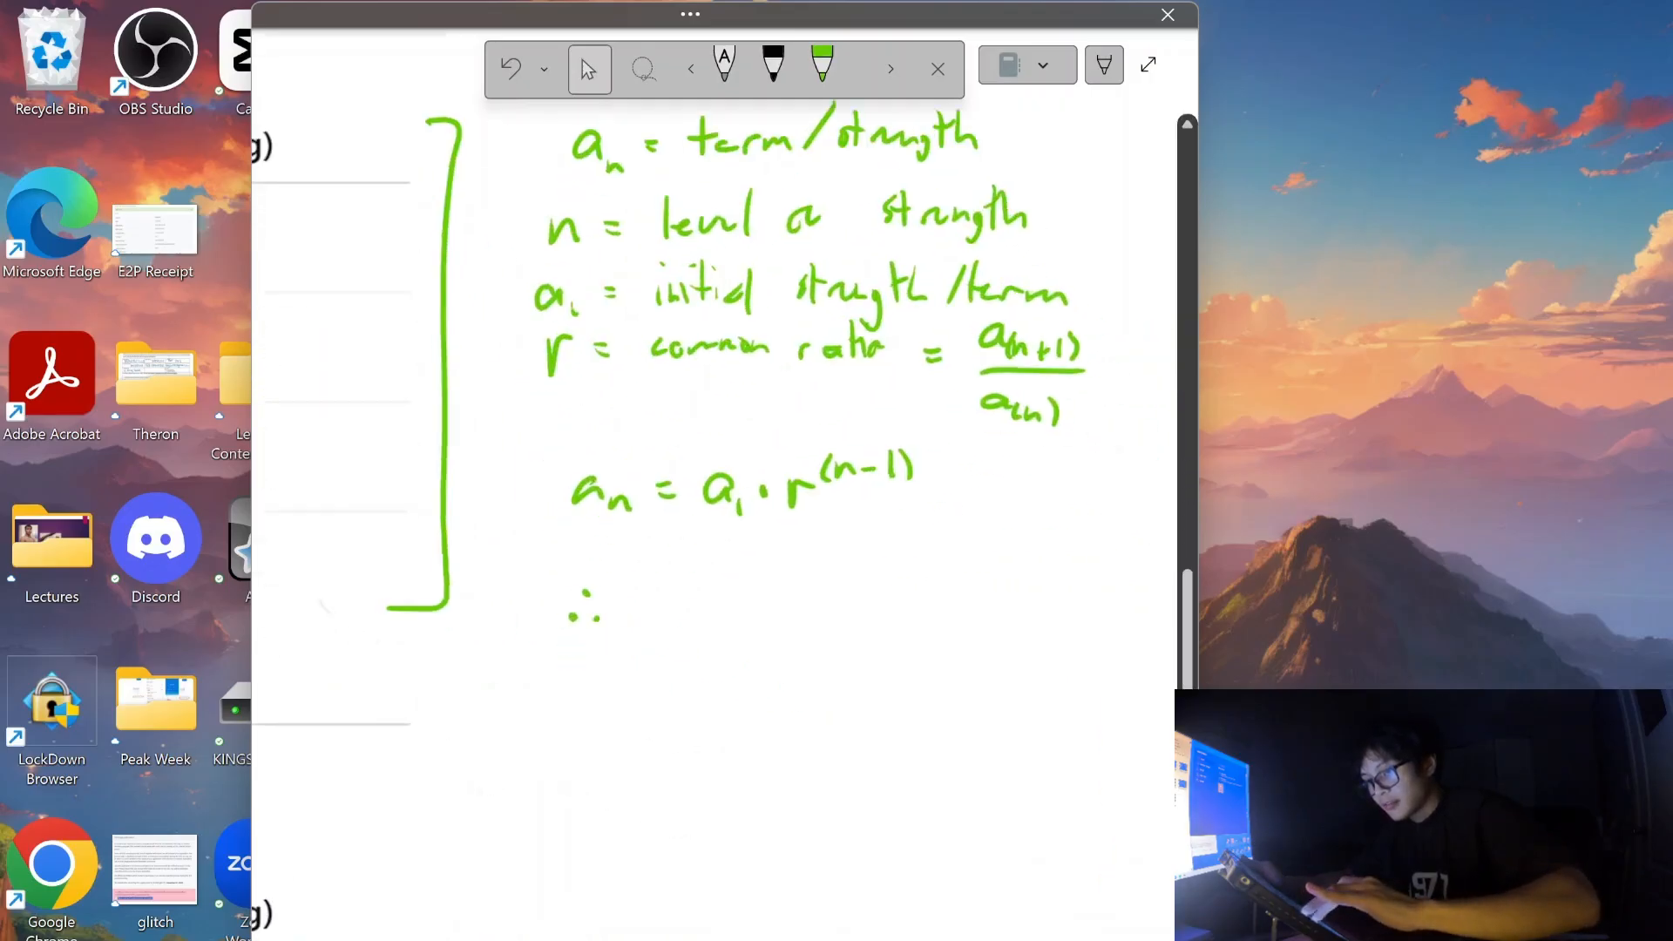
left_click_drag(653, 593, 667, 622)
mouse_move(677, 603)
left_mouse_down()
mouse_move(688, 629)
mouse_move(739, 591)
left_mouse_up()
left_click_drag(723, 601, 741, 600)
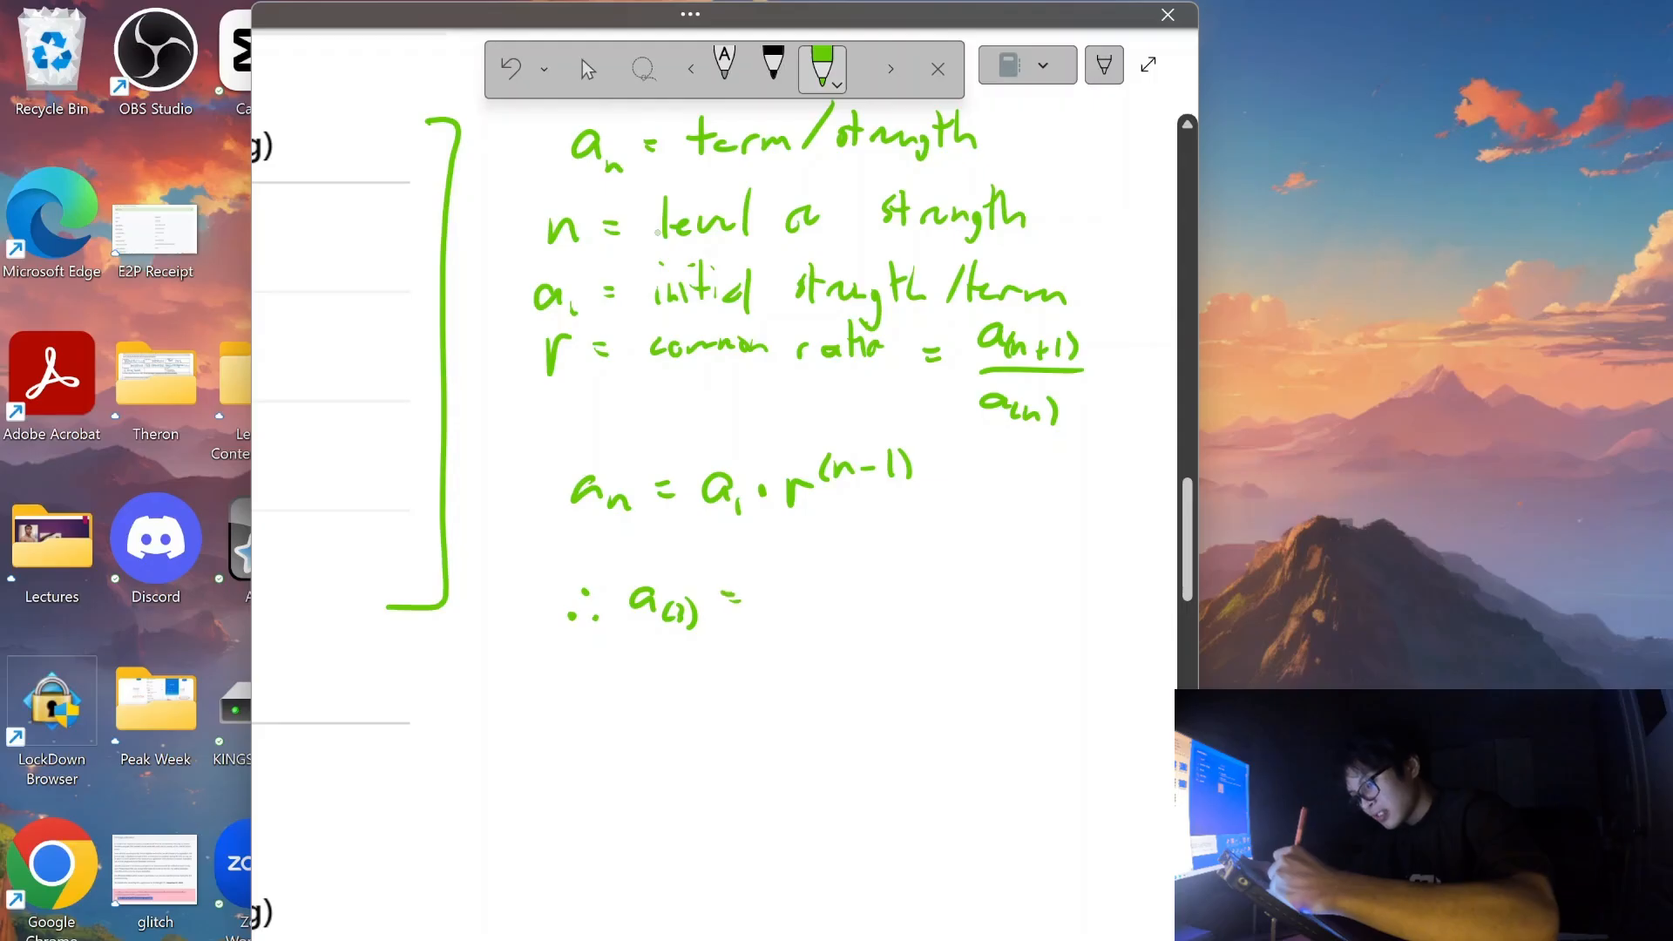
Compare the numbered Lisinopril dose ladder with the handwritten definitions and formula.
scroll(915, 614, "down", 4)
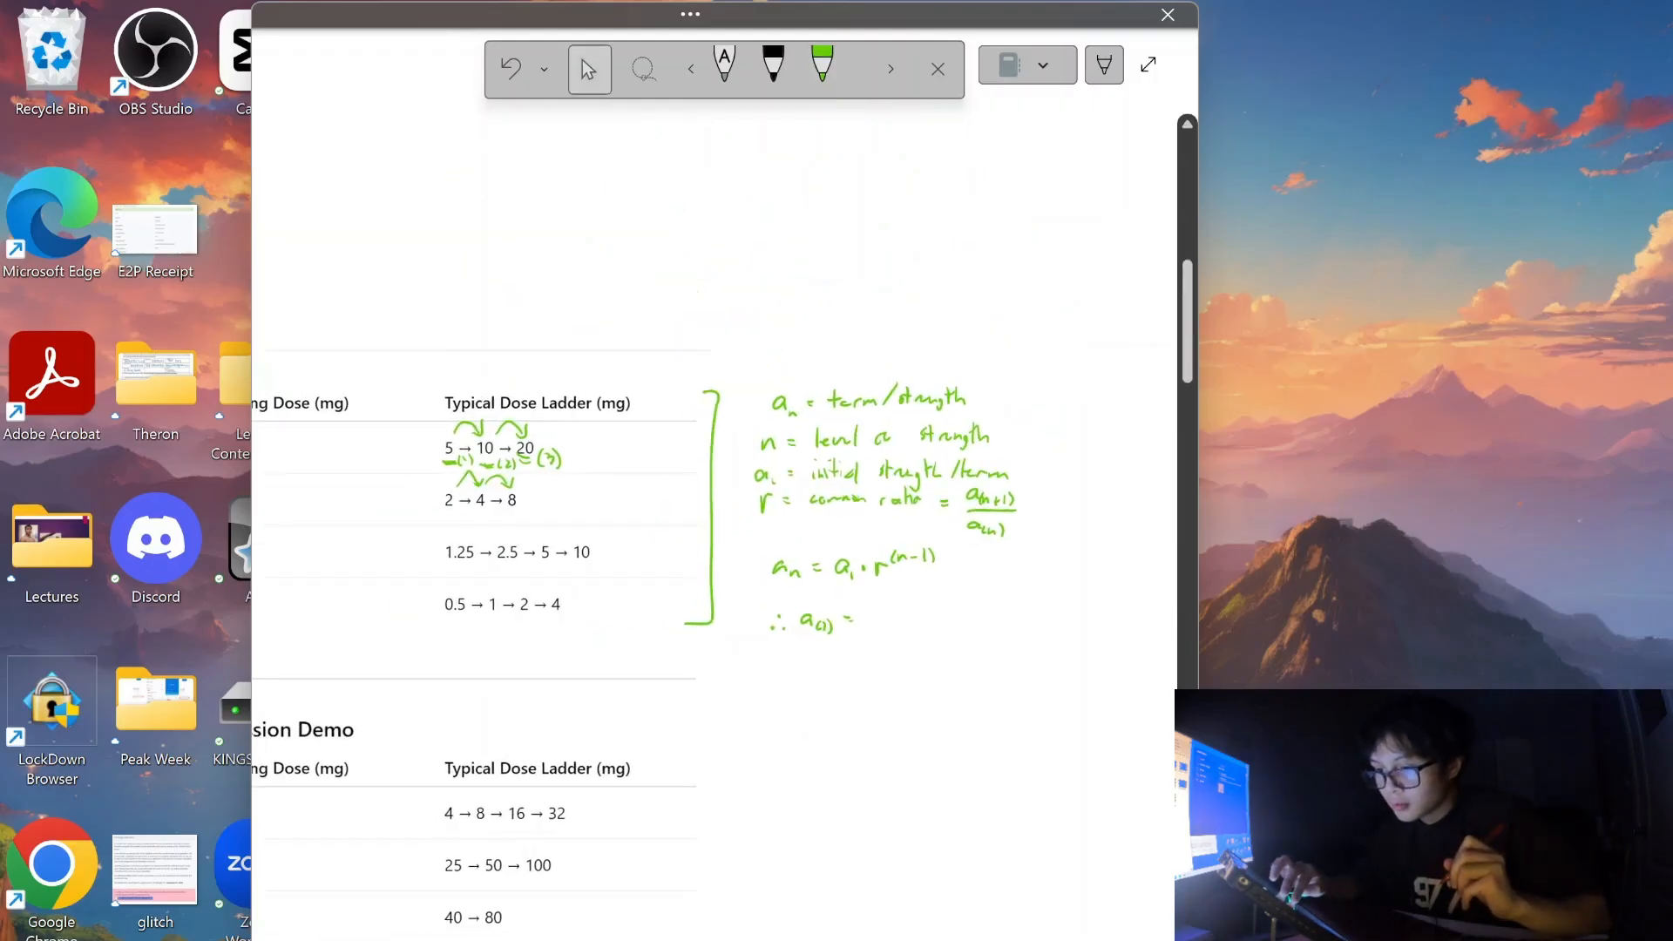
scroll(915, 615, "up", 2)
scroll(909, 687, "up", 3)
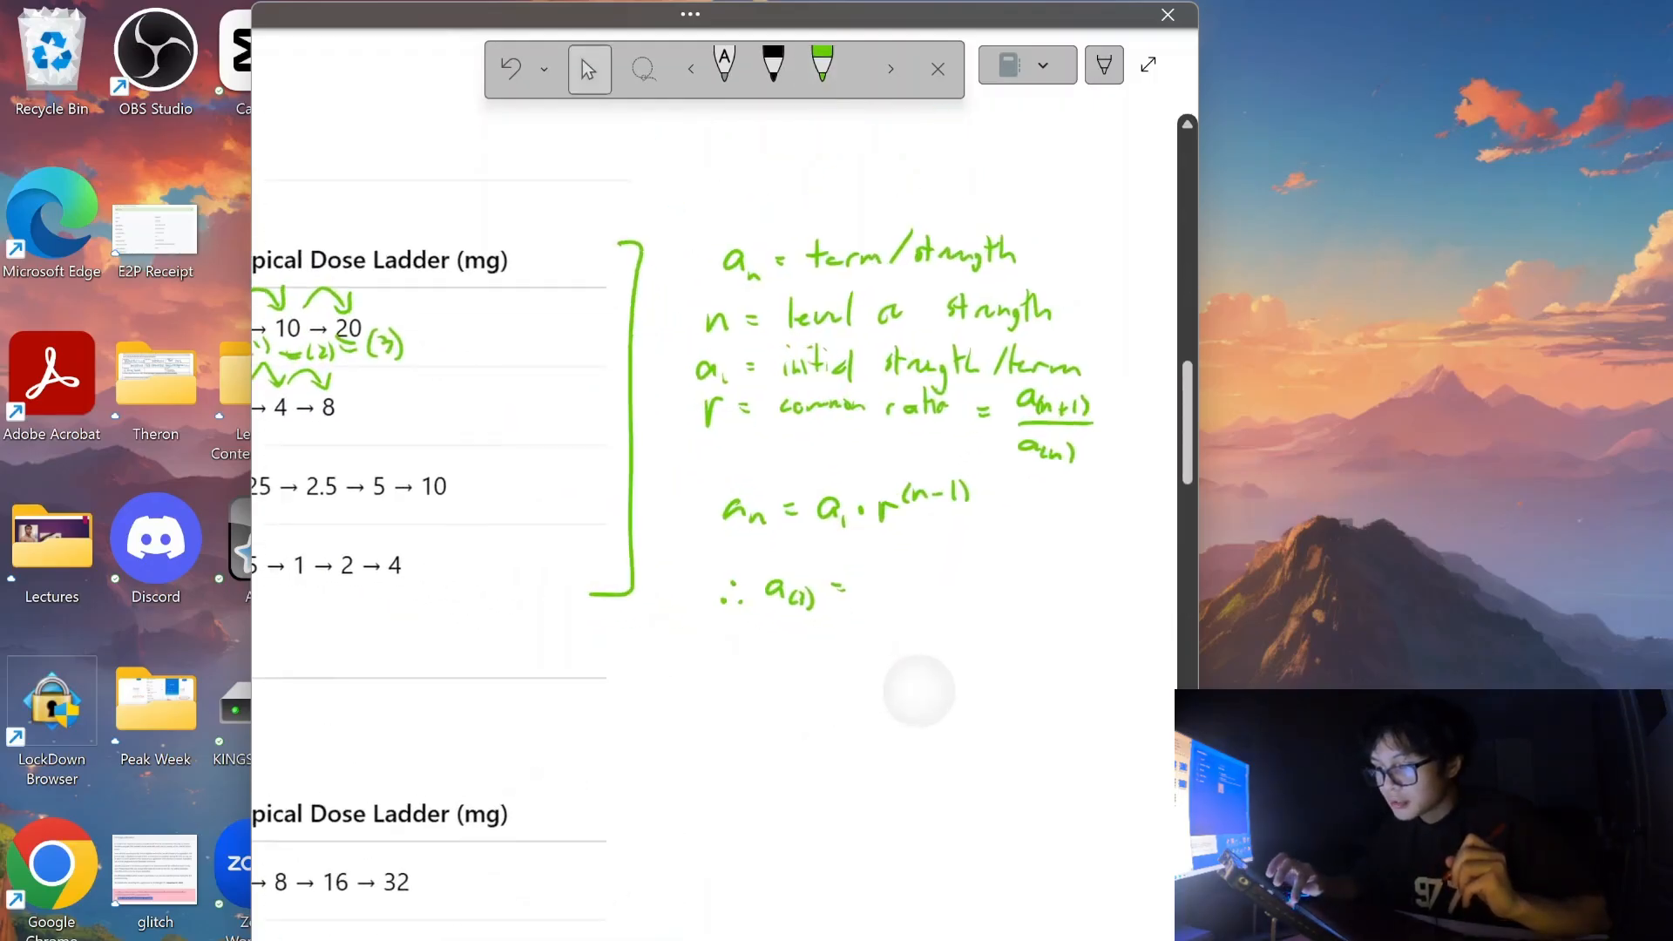
scroll(973, 661, "down", 3)
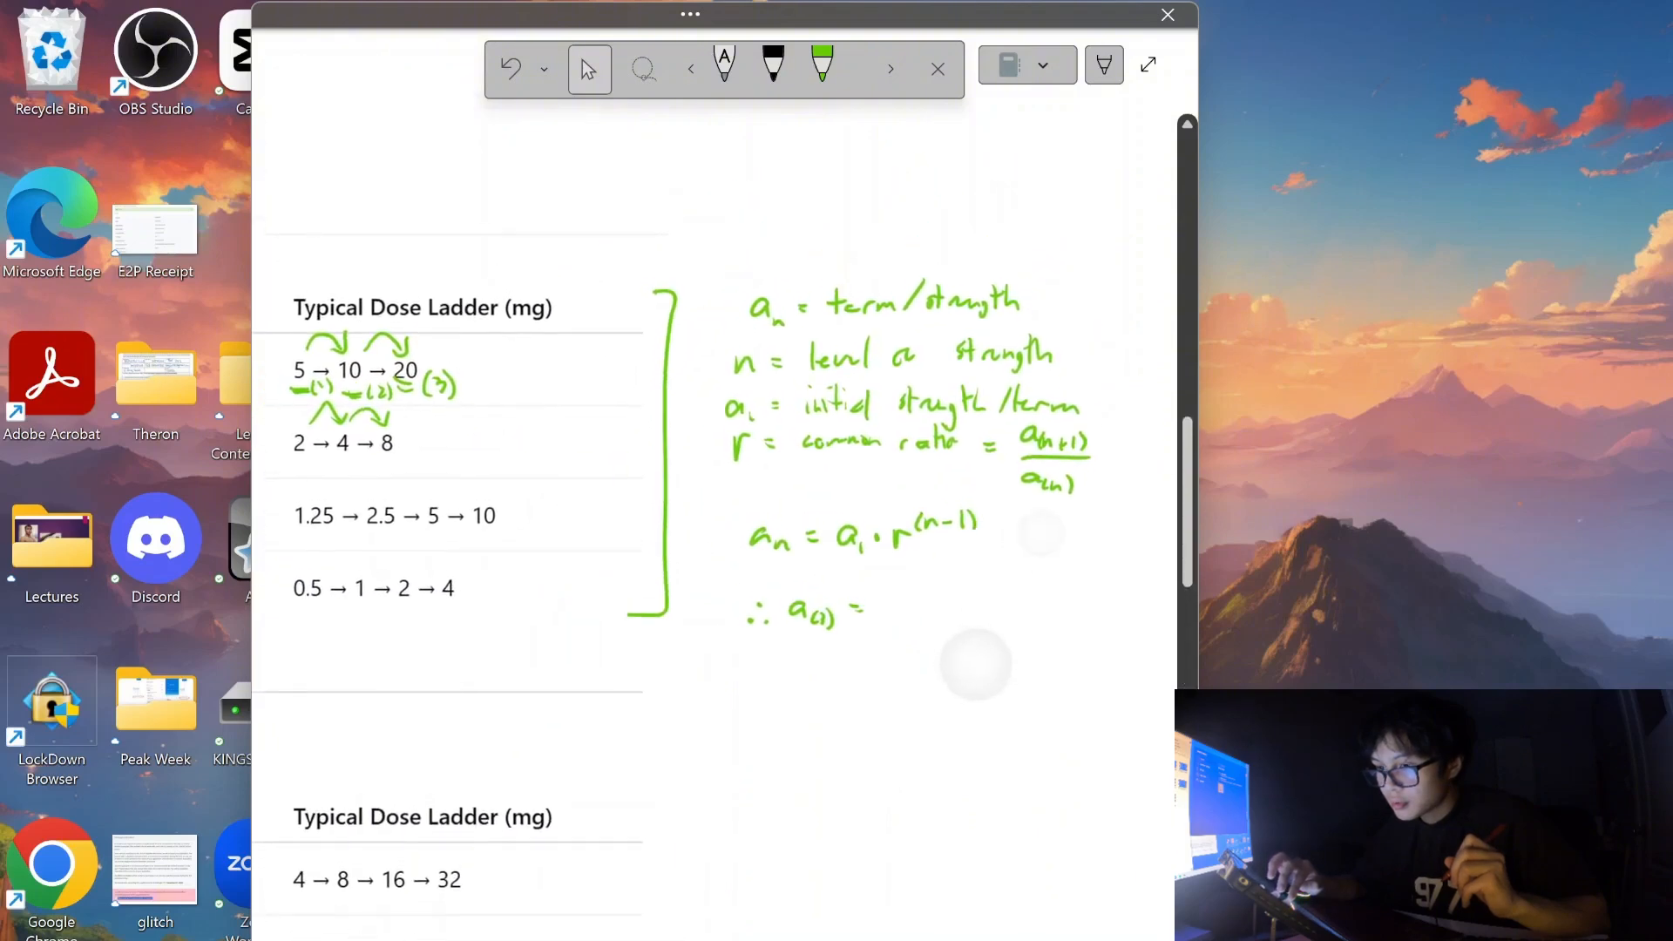
left_click_drag(976, 661, 1009, 632)
scroll(1015, 614, "up", 2)
scroll(977, 675, "down", 2)
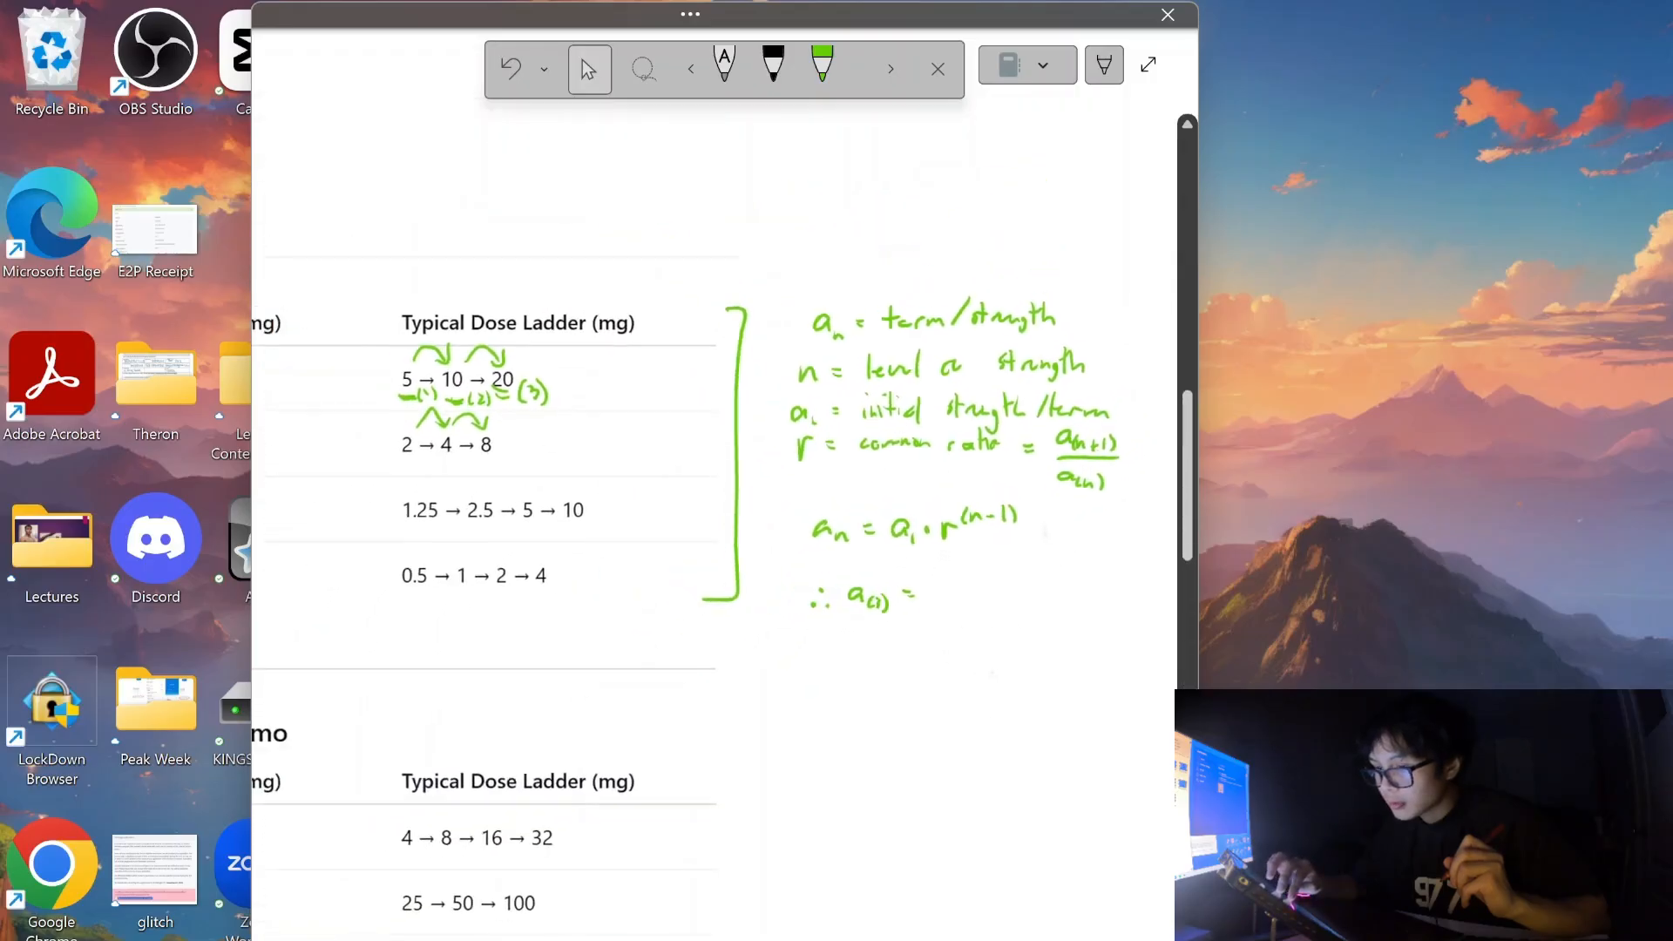
scroll(967, 692, "up", 2)
scroll(963, 696, "up", 2)
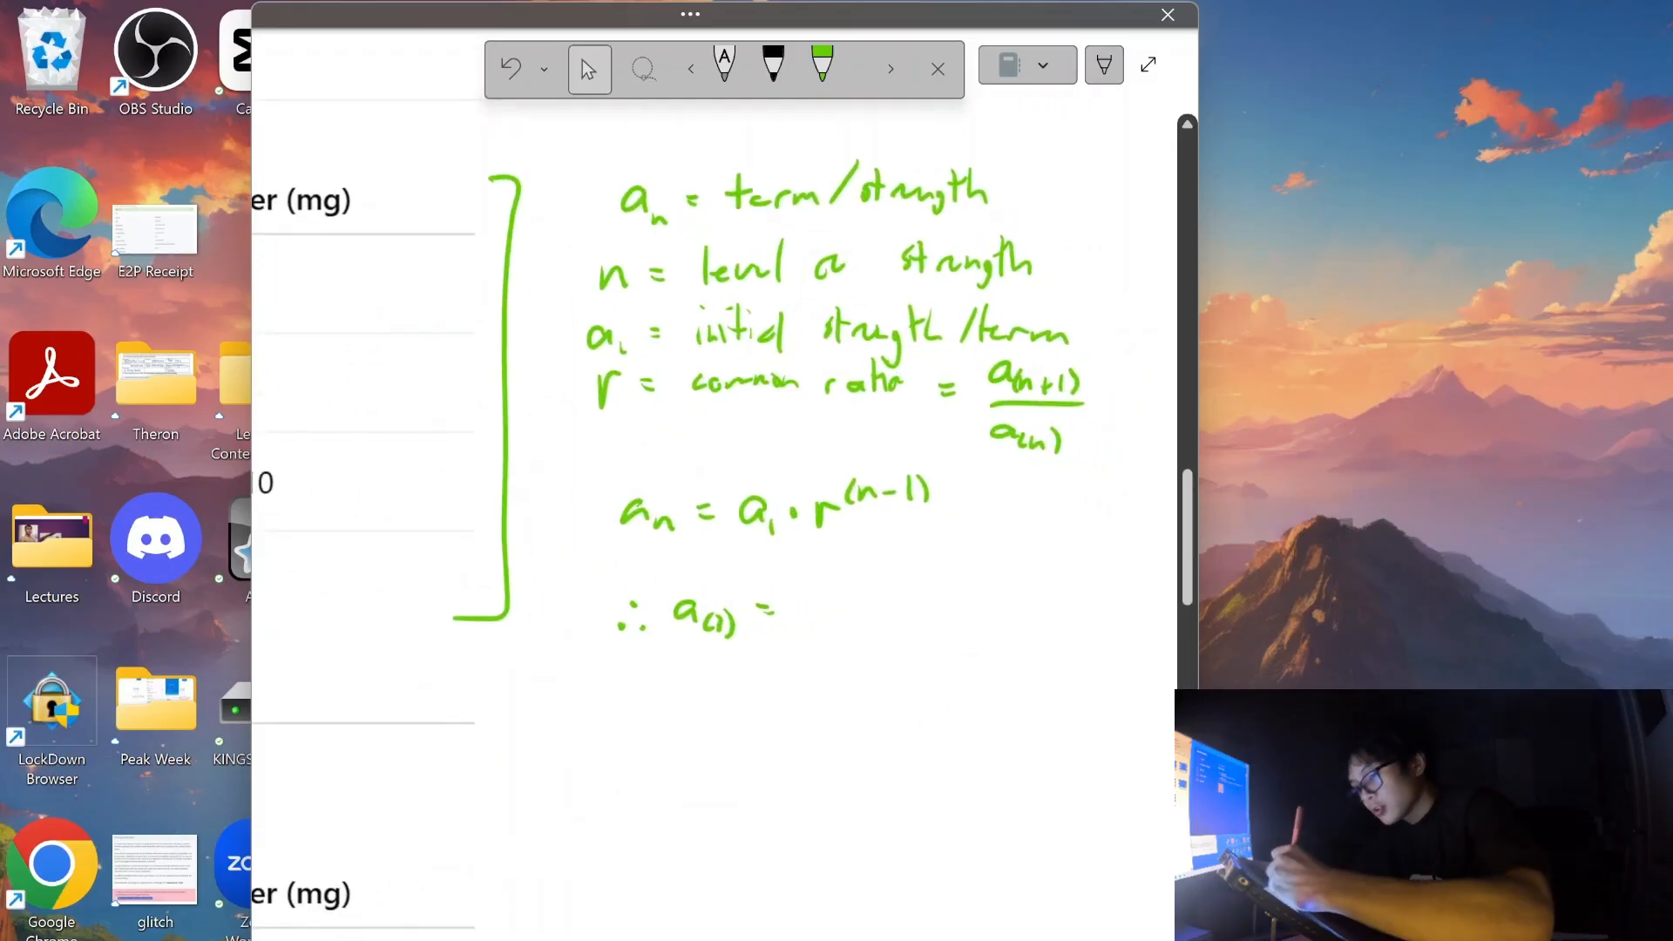
mouse_move(811, 601)
left_mouse_down()
mouse_move(842, 626)
mouse_move(862, 606)
mouse_move(906, 616)
mouse_move(819, 620)
mouse_move(894, 618)
mouse_move(832, 594)
mouse_move(817, 624)
left_mouse_up()
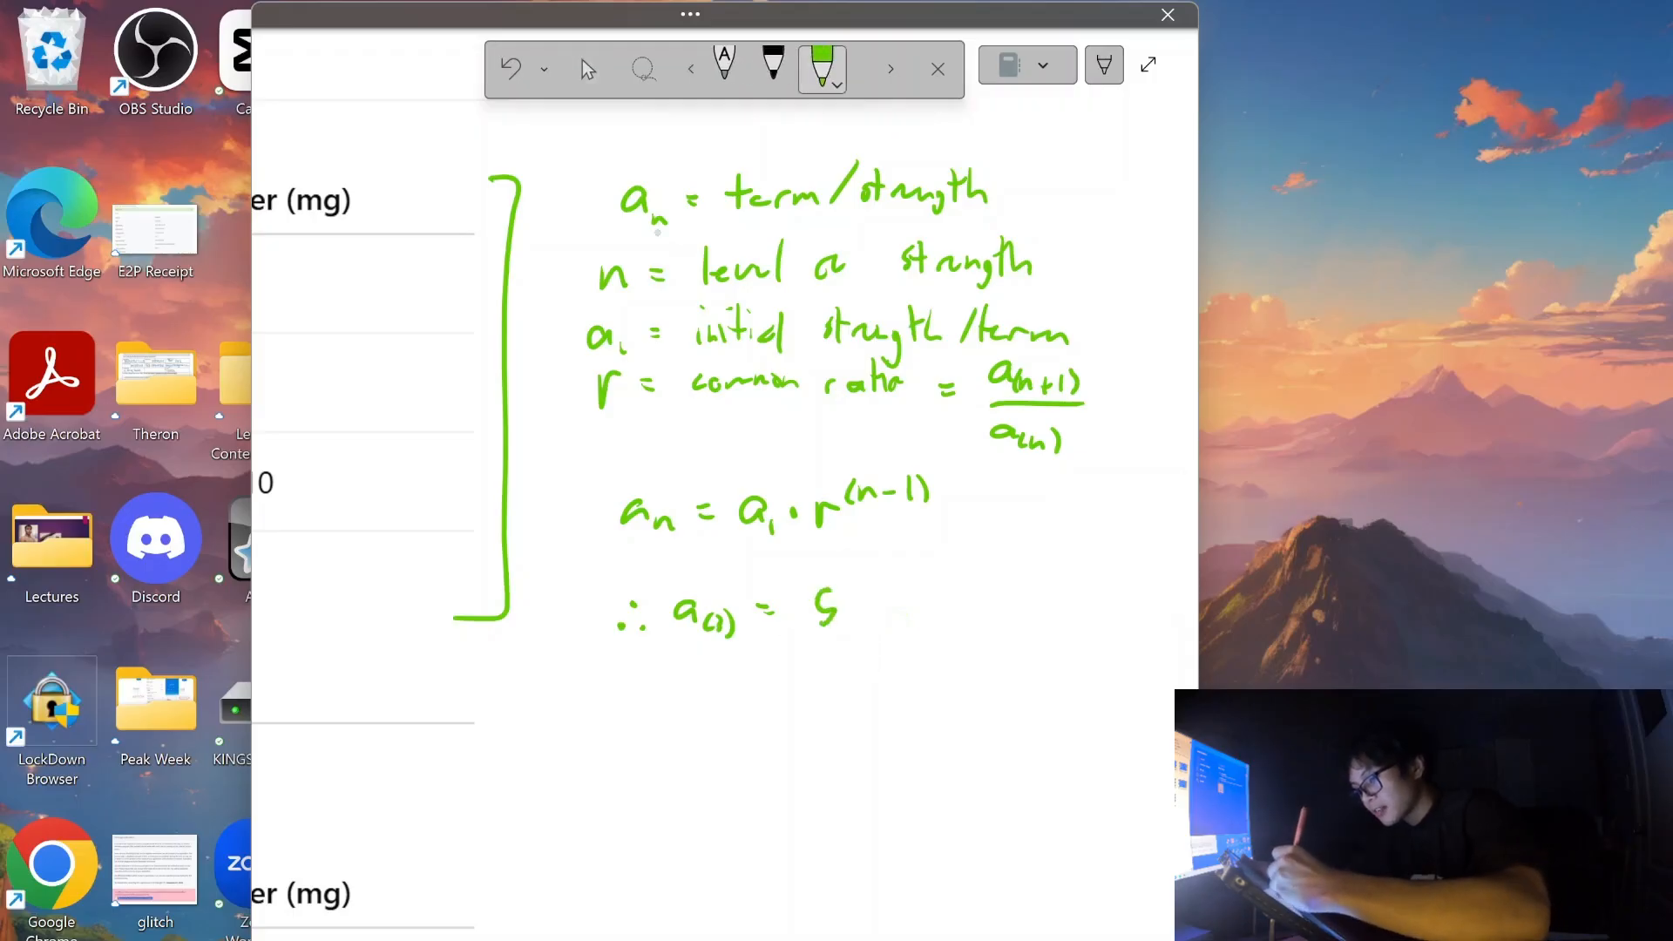
scroll(714, 436, "right", 2)
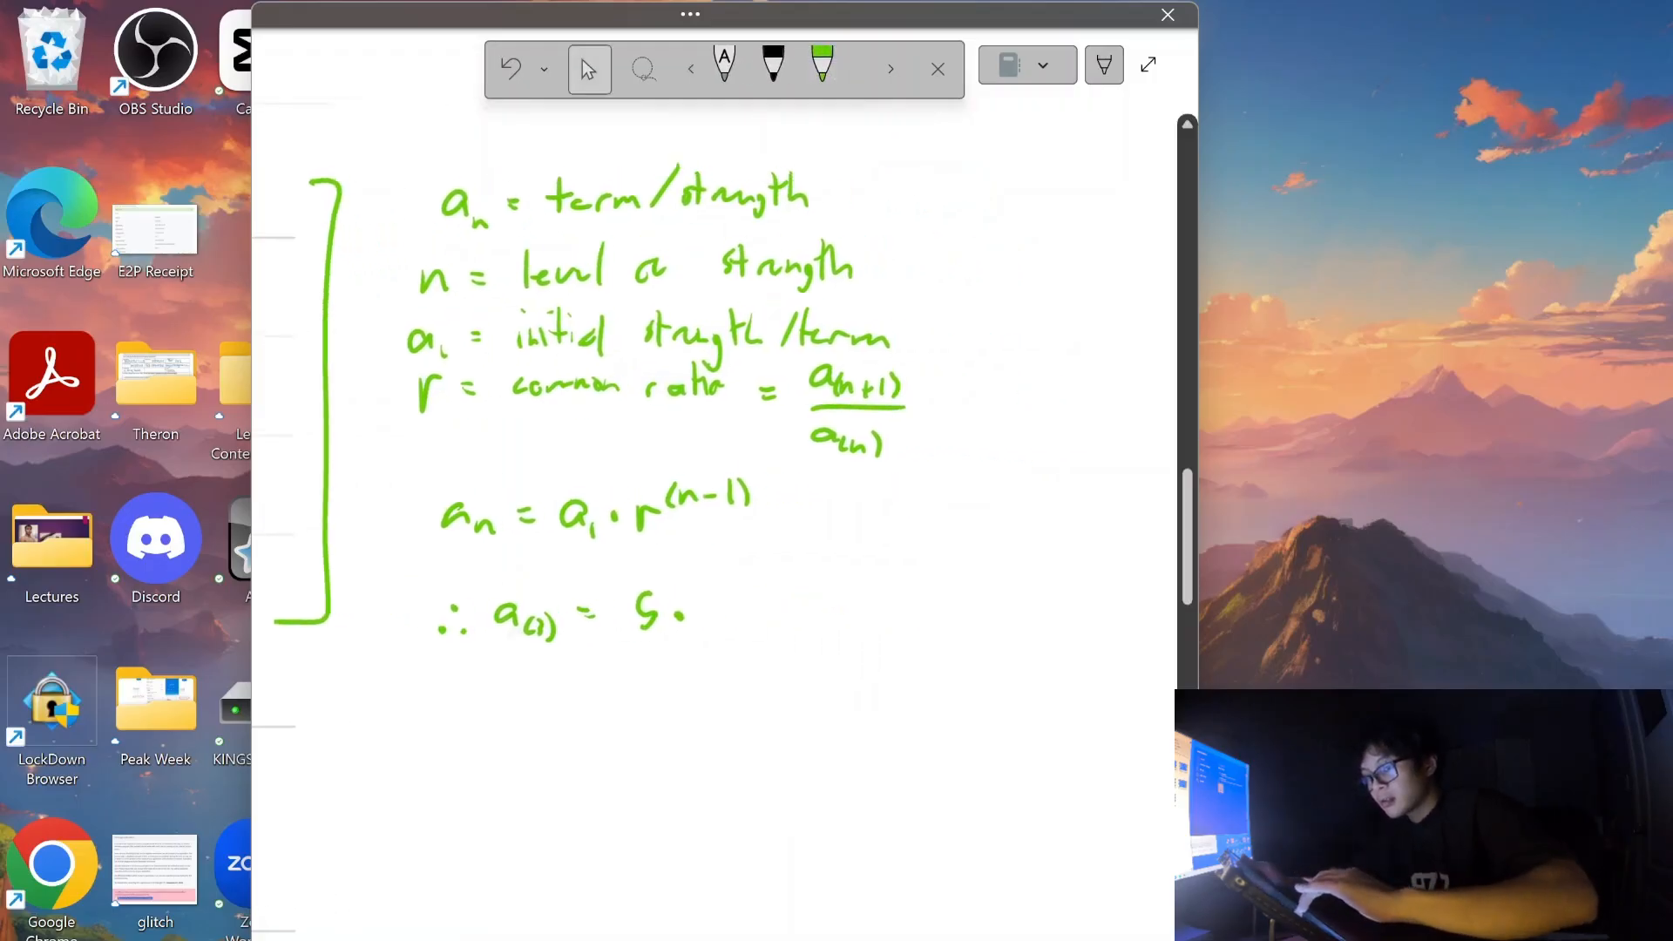
scroll(715, 436, "up", 1)
left_click_drag(720, 672, 712, 699)
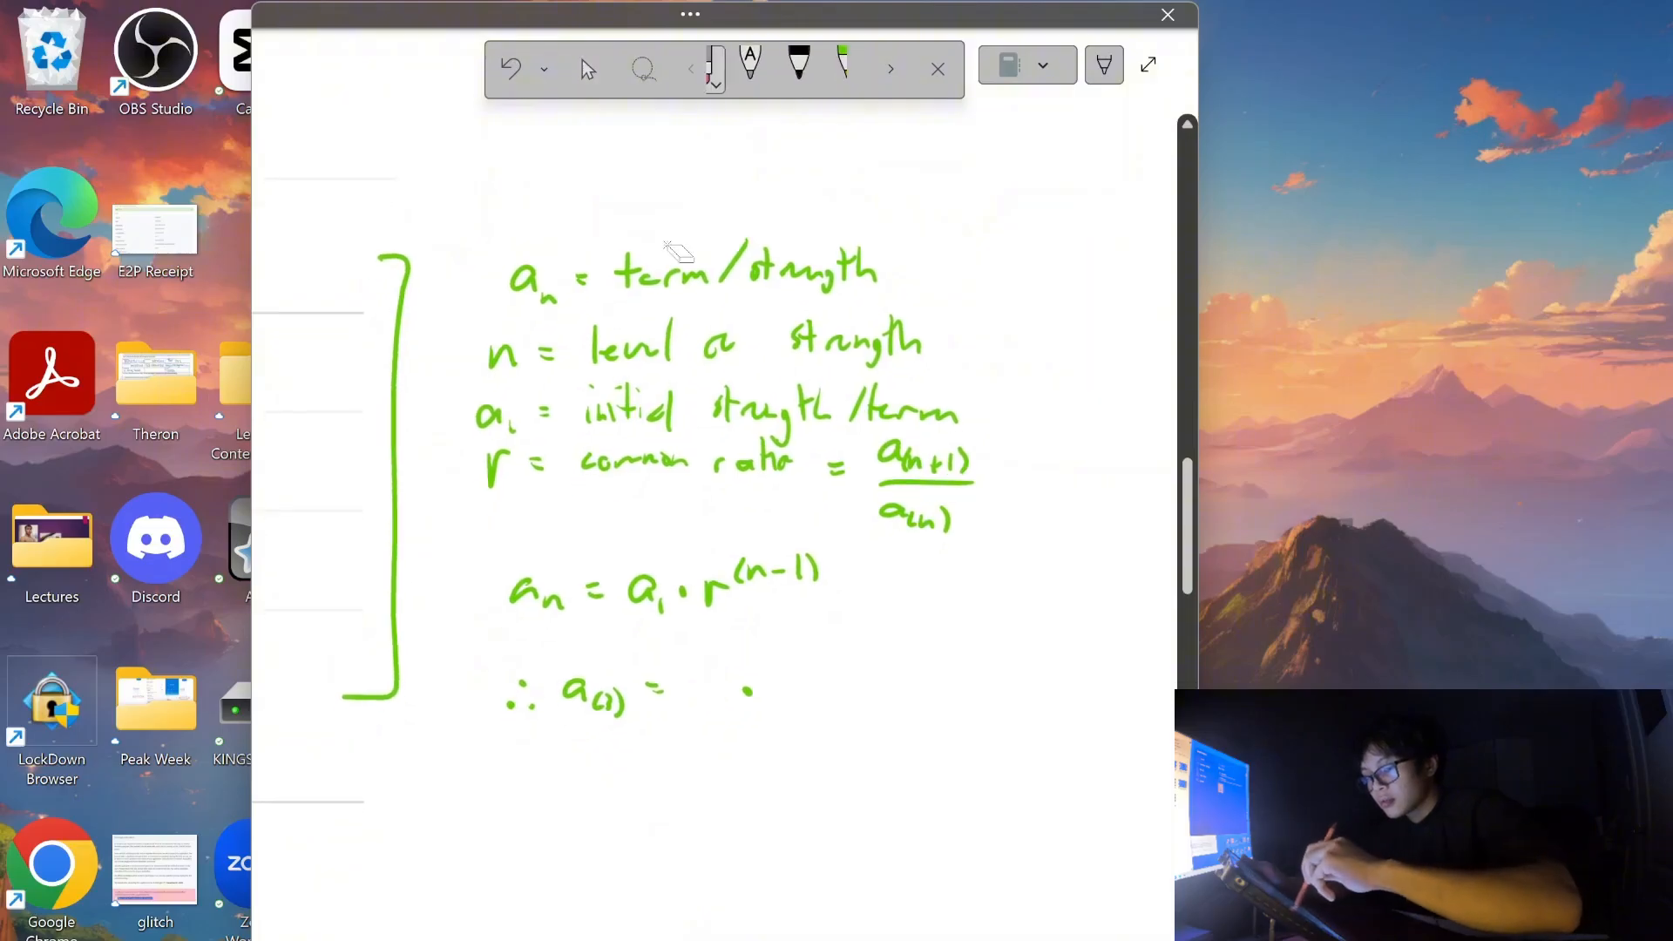
left_click(589, 69)
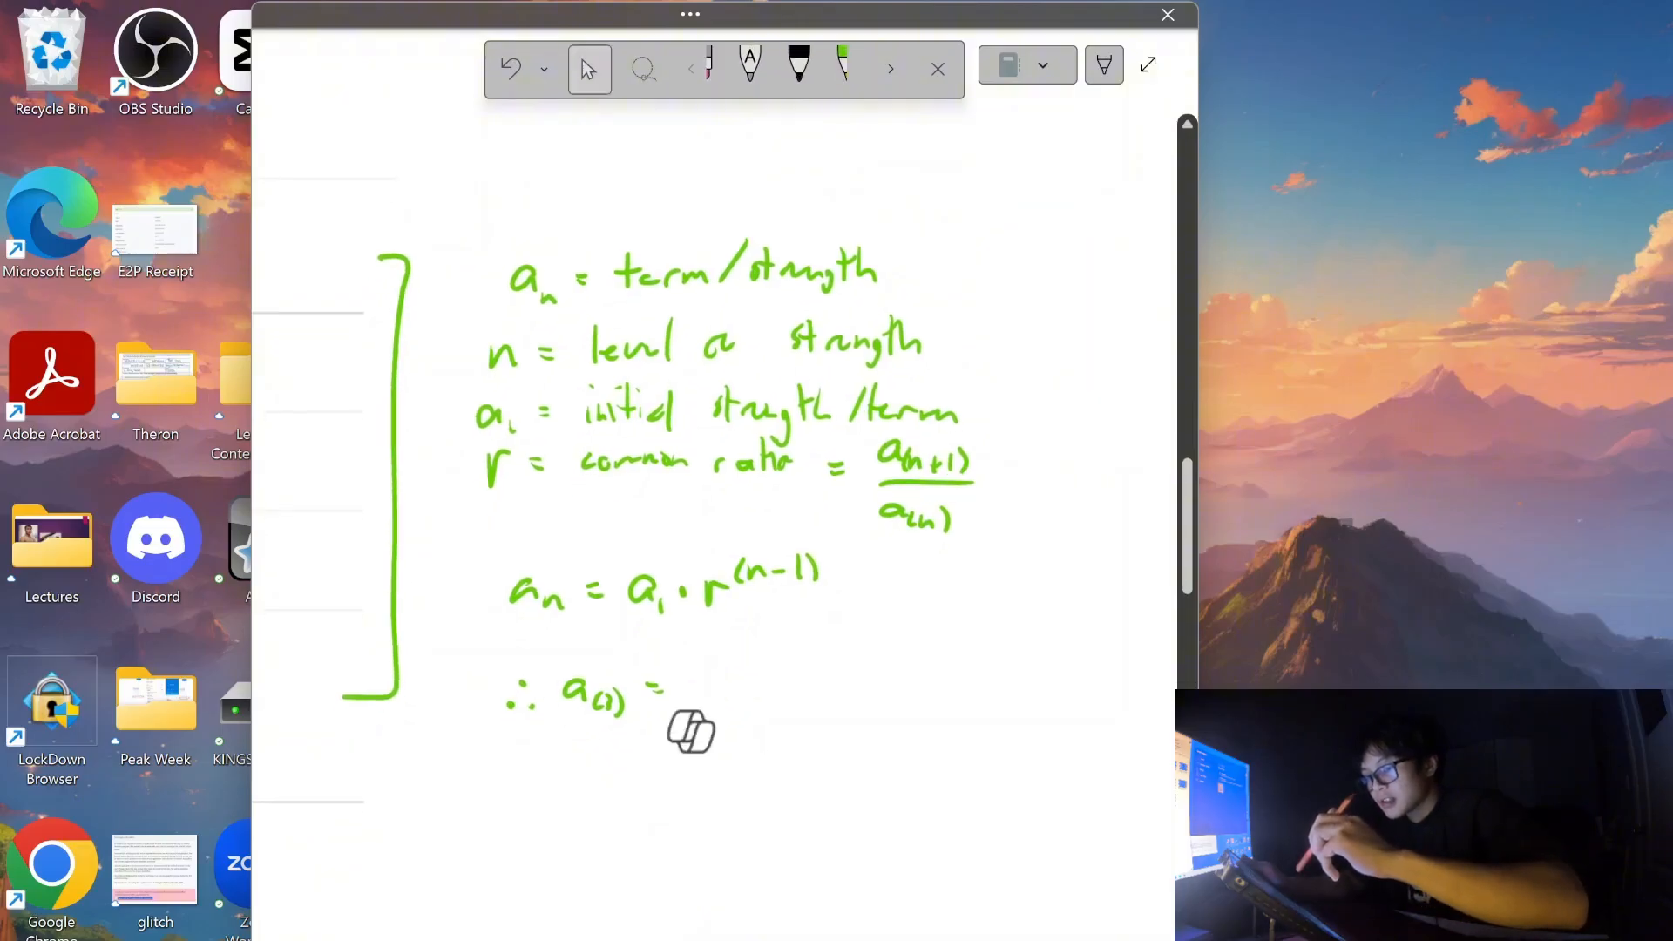
Extend the common ratio r with "= 20/10" in green and draw a small arrow pointing at the 20.
left_click_drag(1001, 469, 1016, 468)
left_click_drag(1003, 476, 1020, 474)
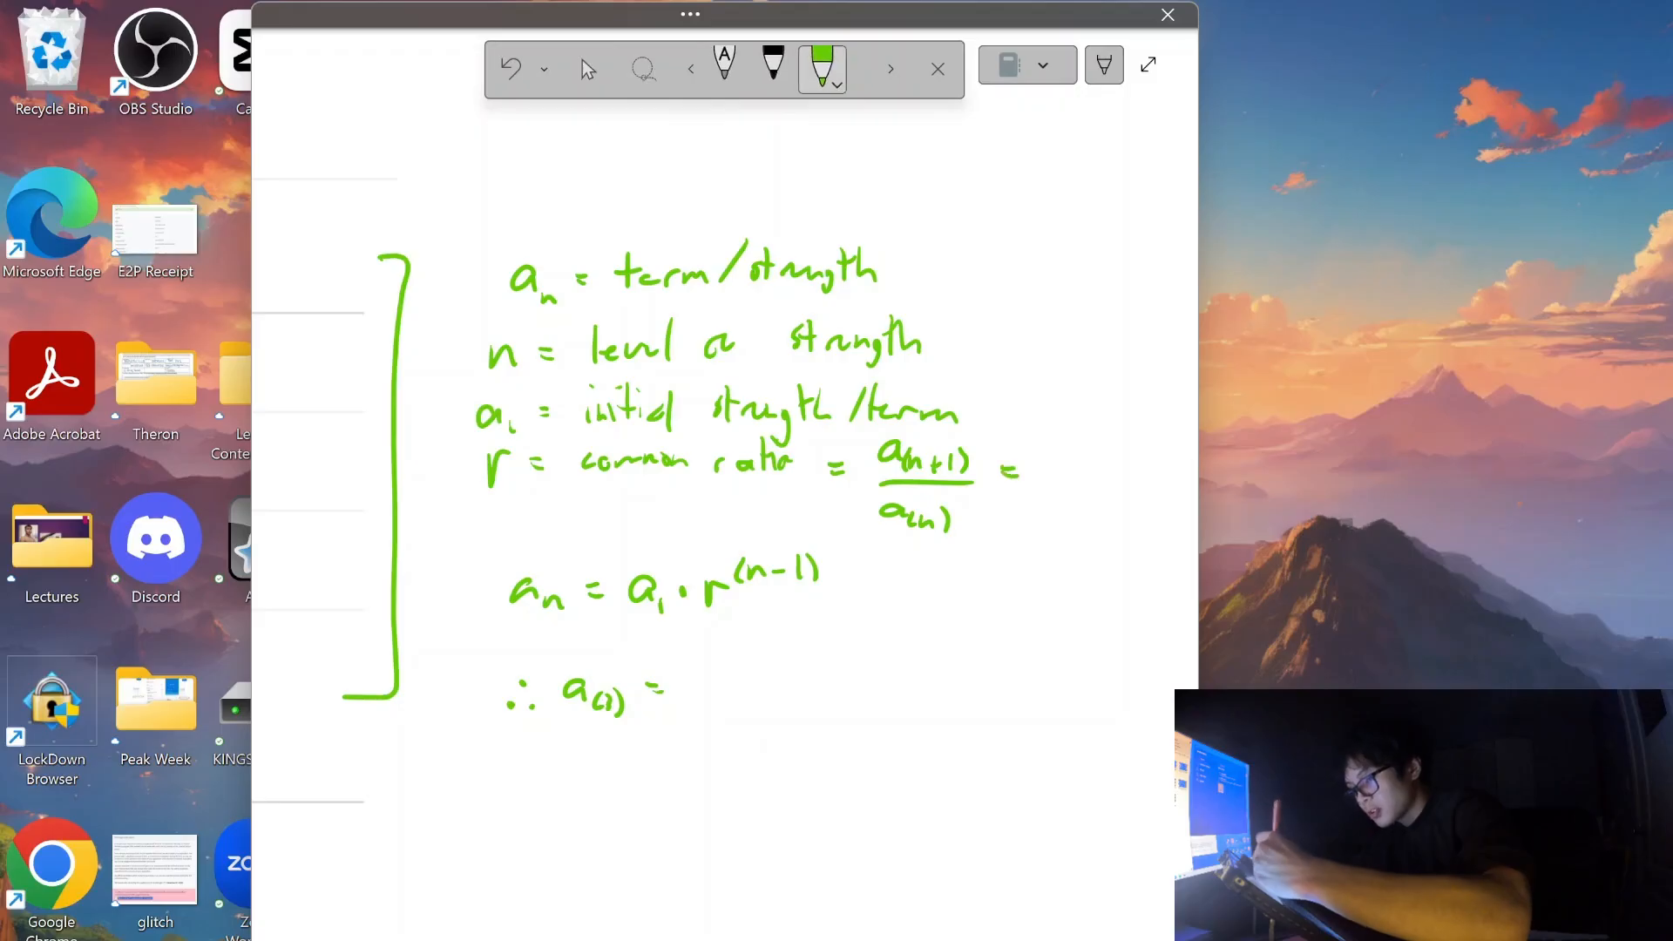
scroll(714, 435, "right", 2)
scroll(714, 436, "left", 1)
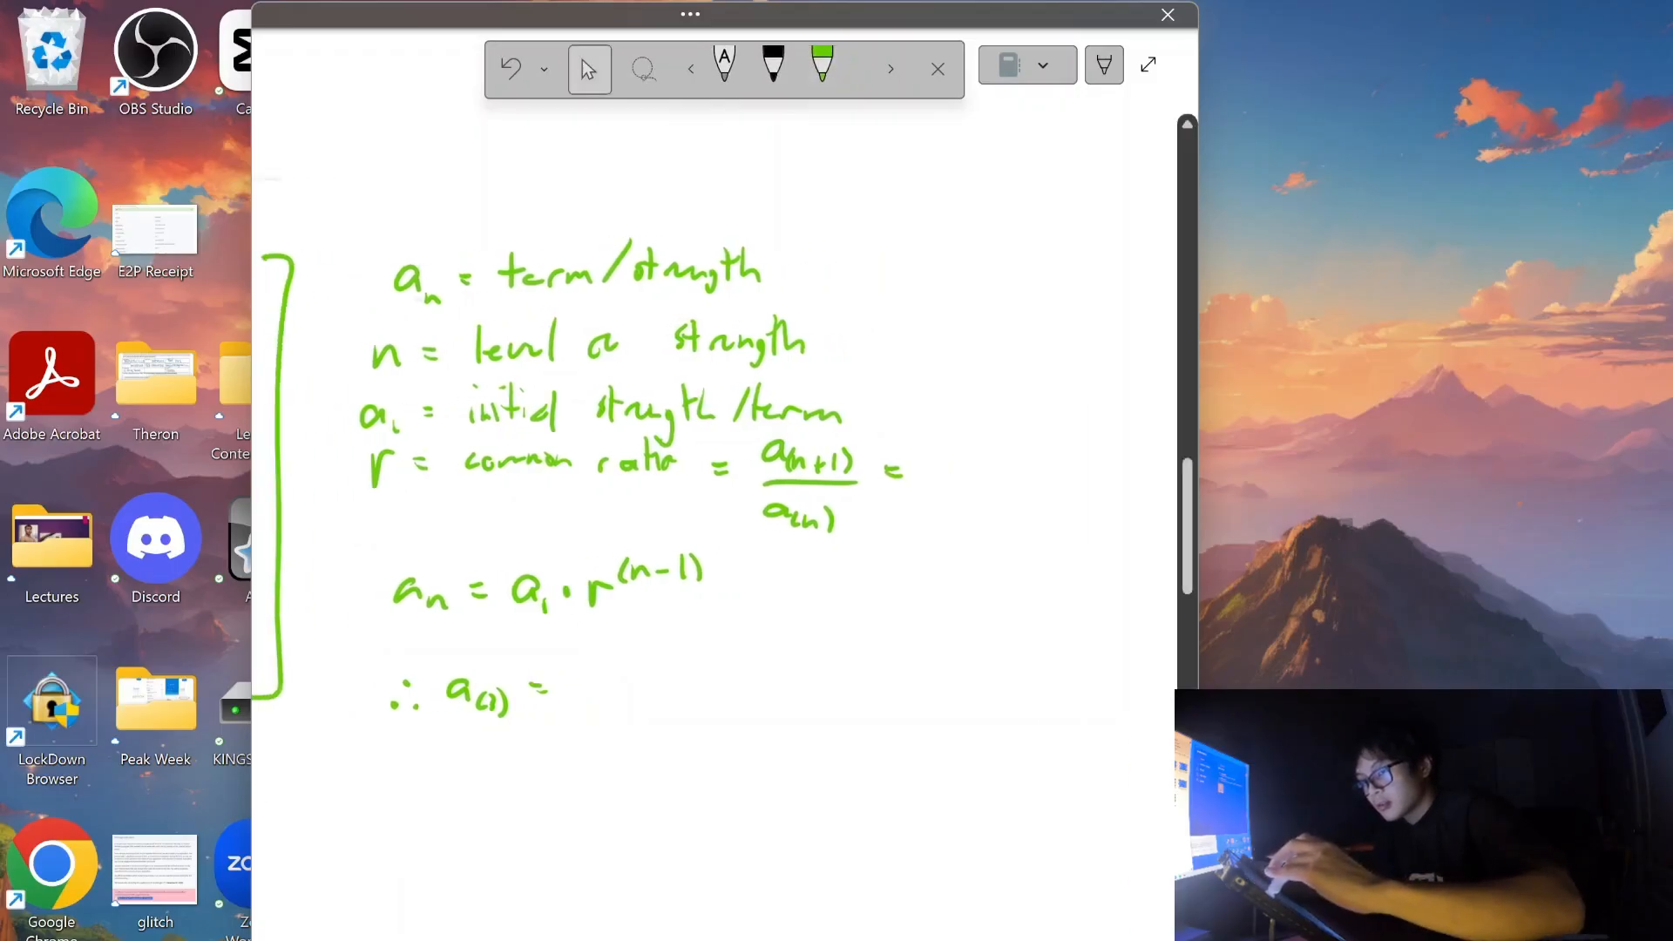
scroll(715, 436, "right", 1)
left_click_drag(904, 457, 922, 479)
left_click(556, 269)
mouse_move(940, 455)
left_mouse_down()
mouse_move(961, 487)
mouse_move(916, 529)
left_mouse_up()
left_click_drag(933, 512, 935, 513)
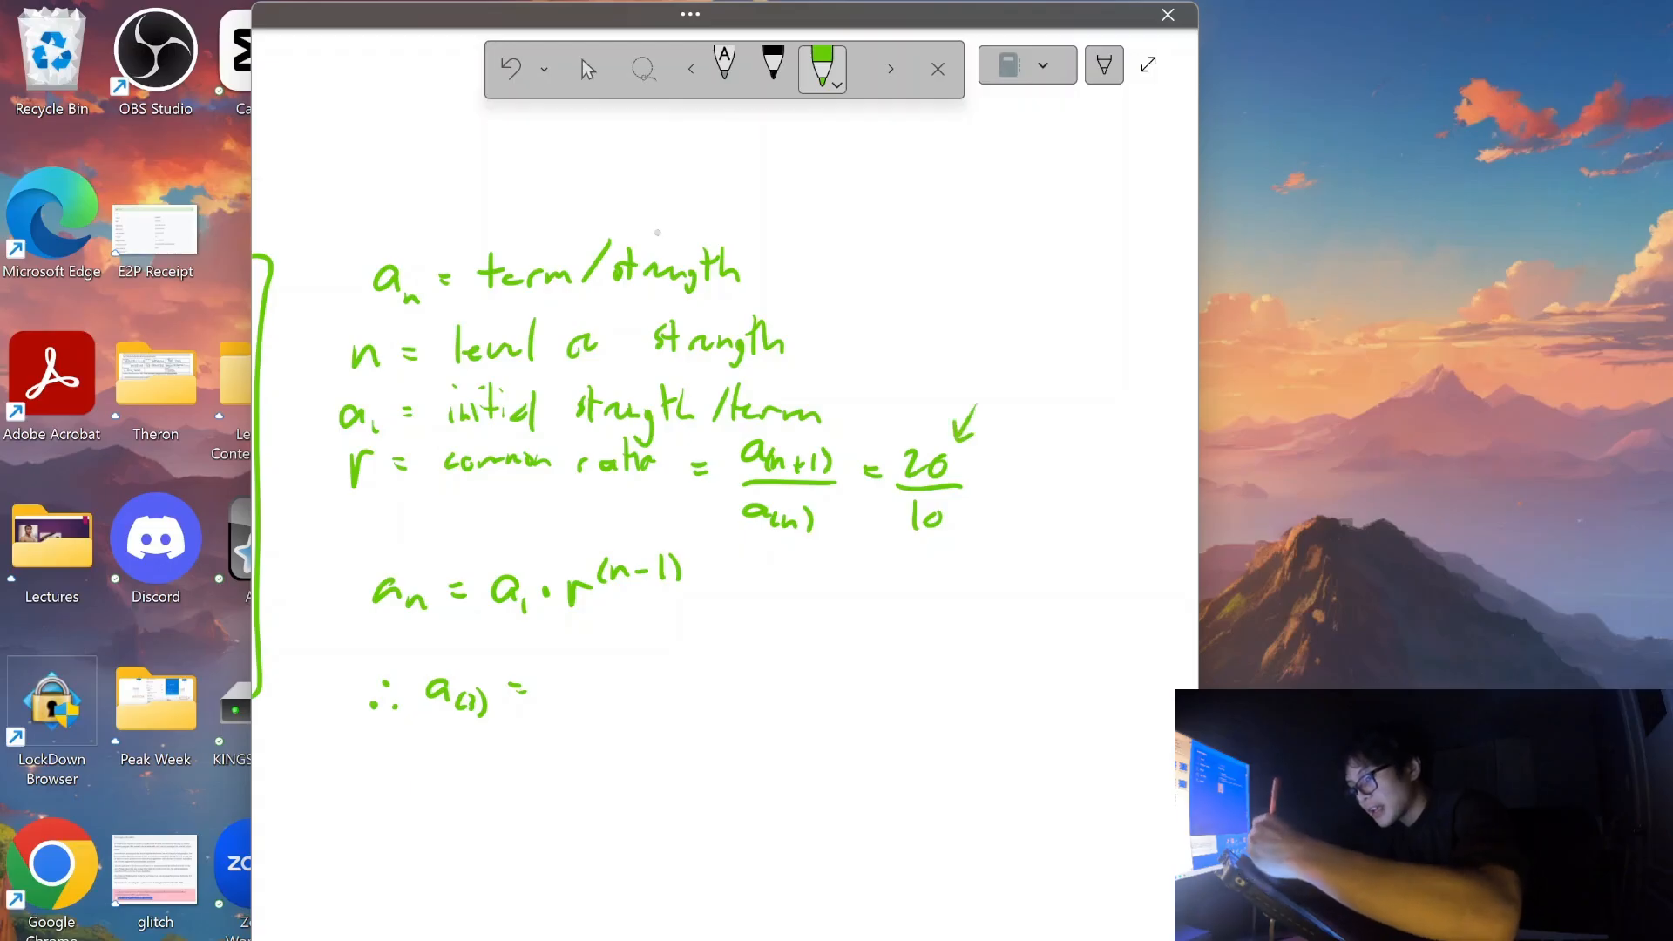
Write the fraction a(3)/a(2) in green beside the small arrow and complete the common ratio with "= 2".
left_click_drag(1024, 385, 1029, 400)
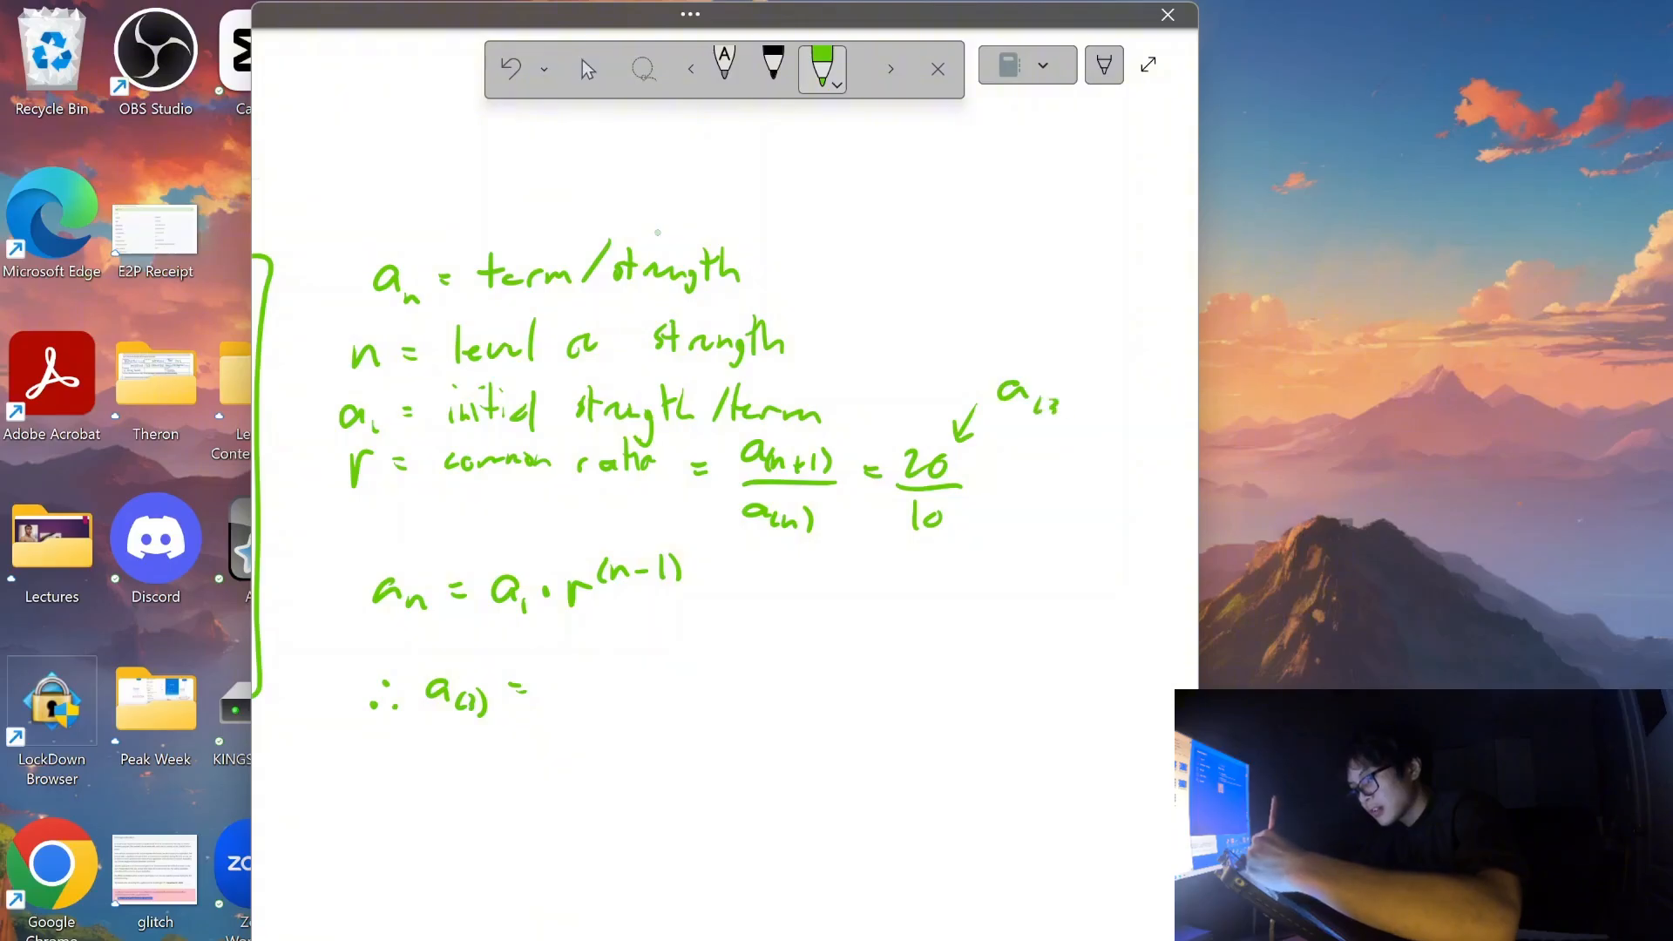
left_click_drag(1056, 396, 1064, 419)
left_click_drag(998, 426, 1061, 422)
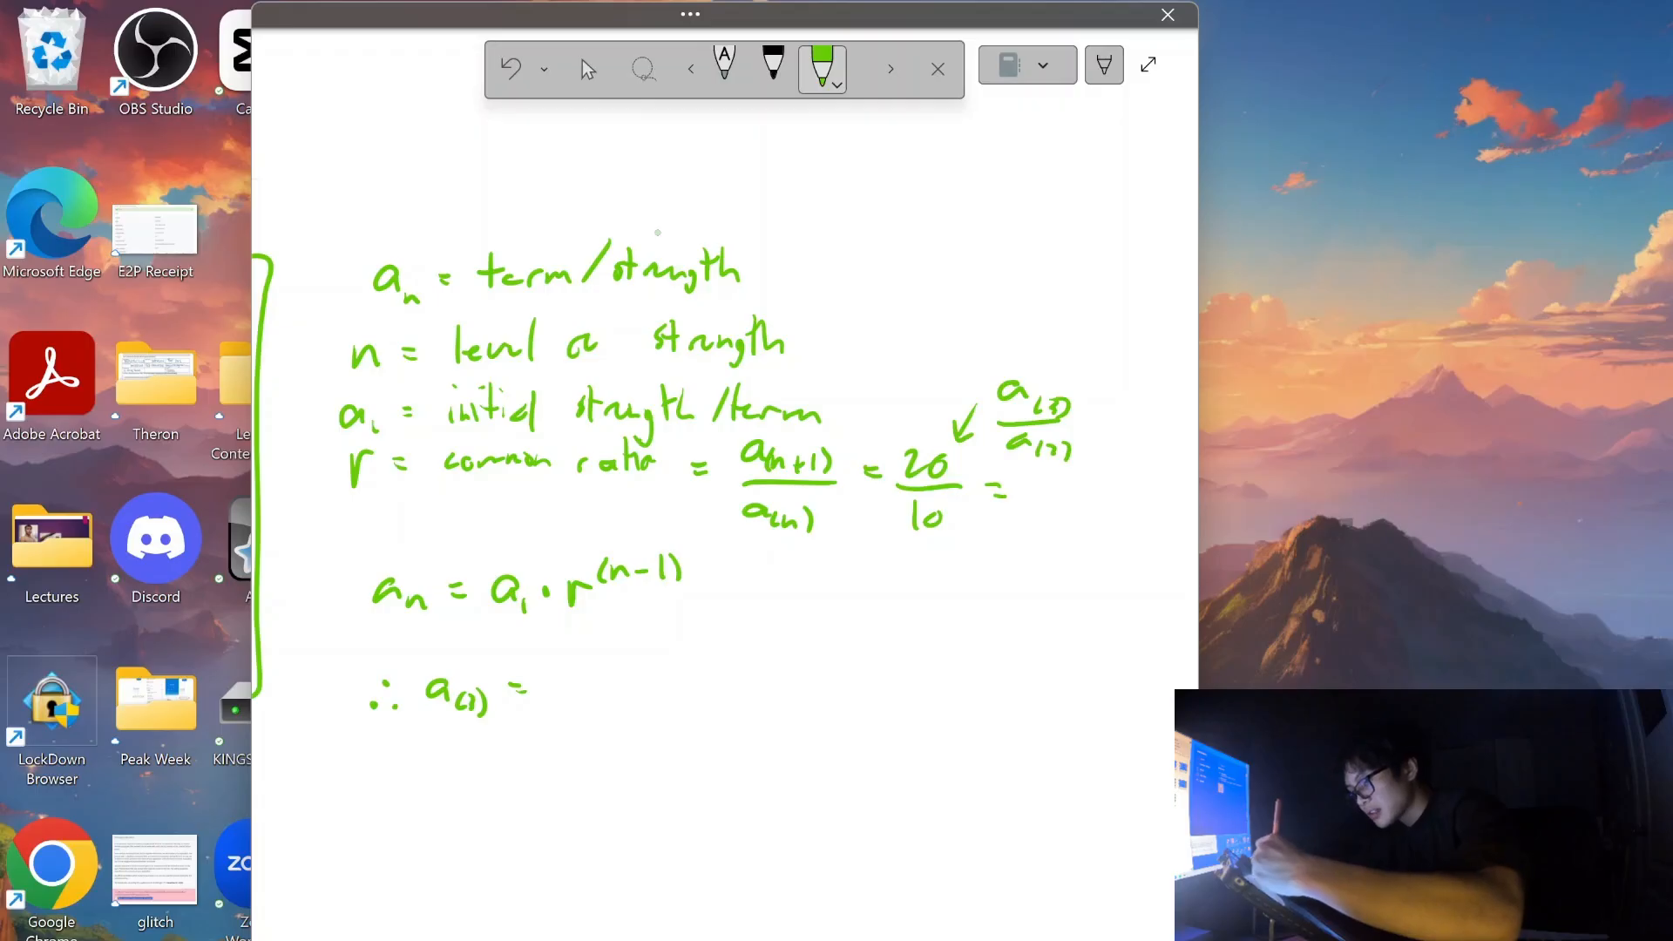
left_click_drag(1033, 479, 1069, 510)
Substitute the values into the a(3) line by writing 5 × 2^(3-1) in green, with an equals sign beneath.
left_click(589, 69)
scroll(723, 436, "down", 1)
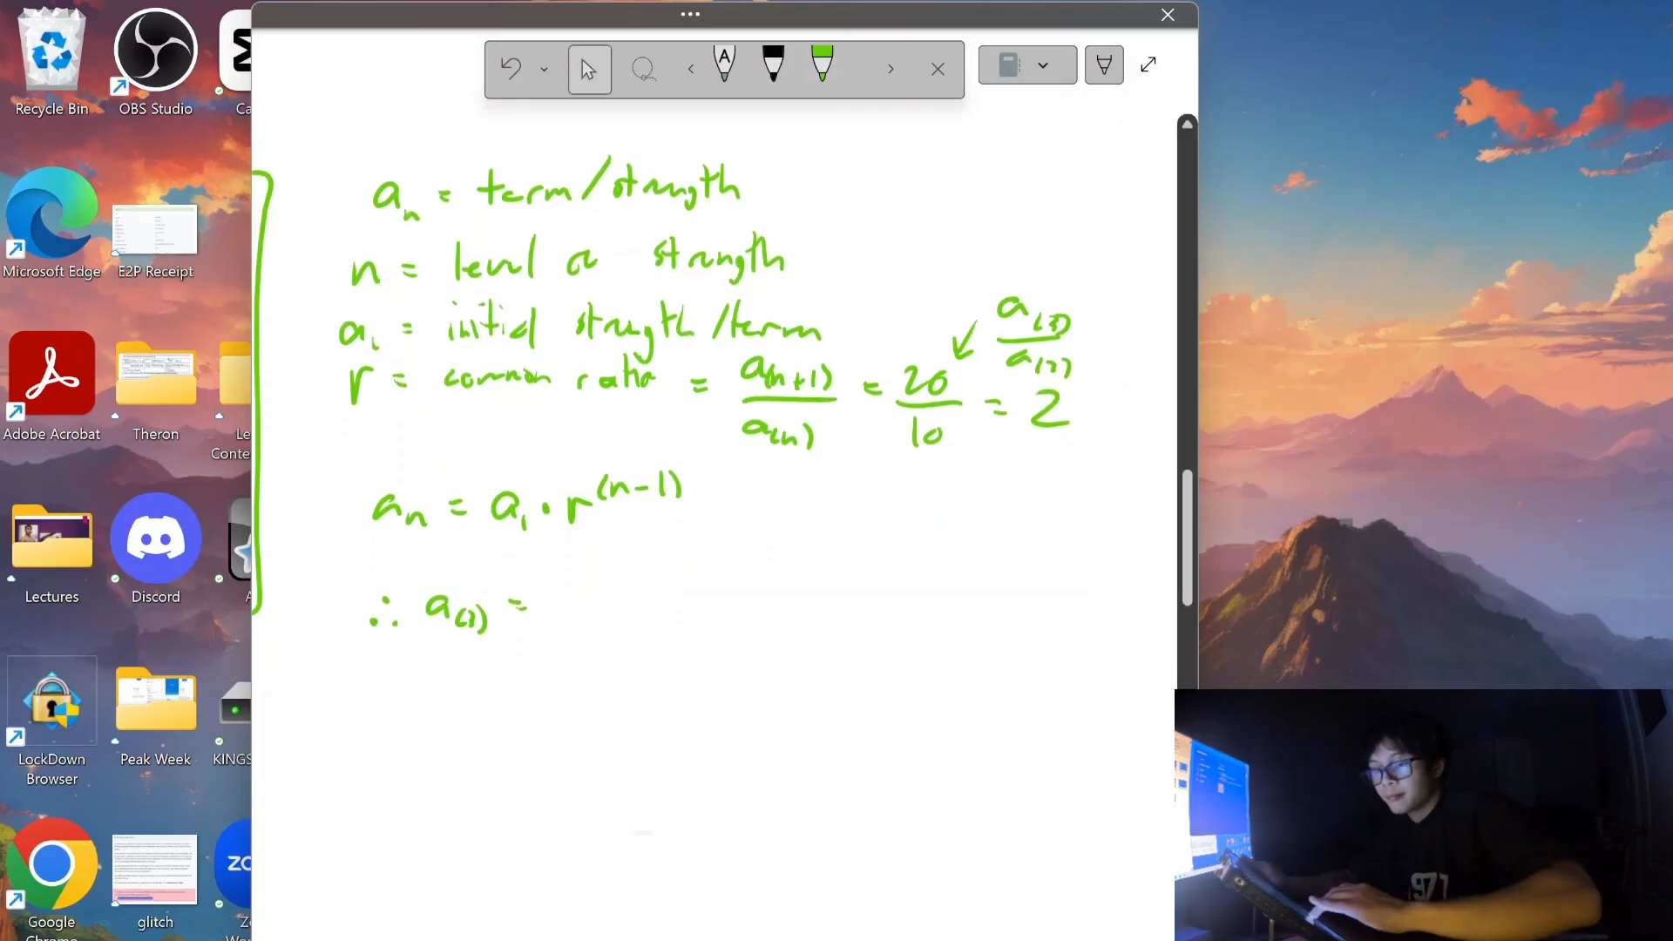
scroll(723, 436, "left", 1)
left_click(822, 69)
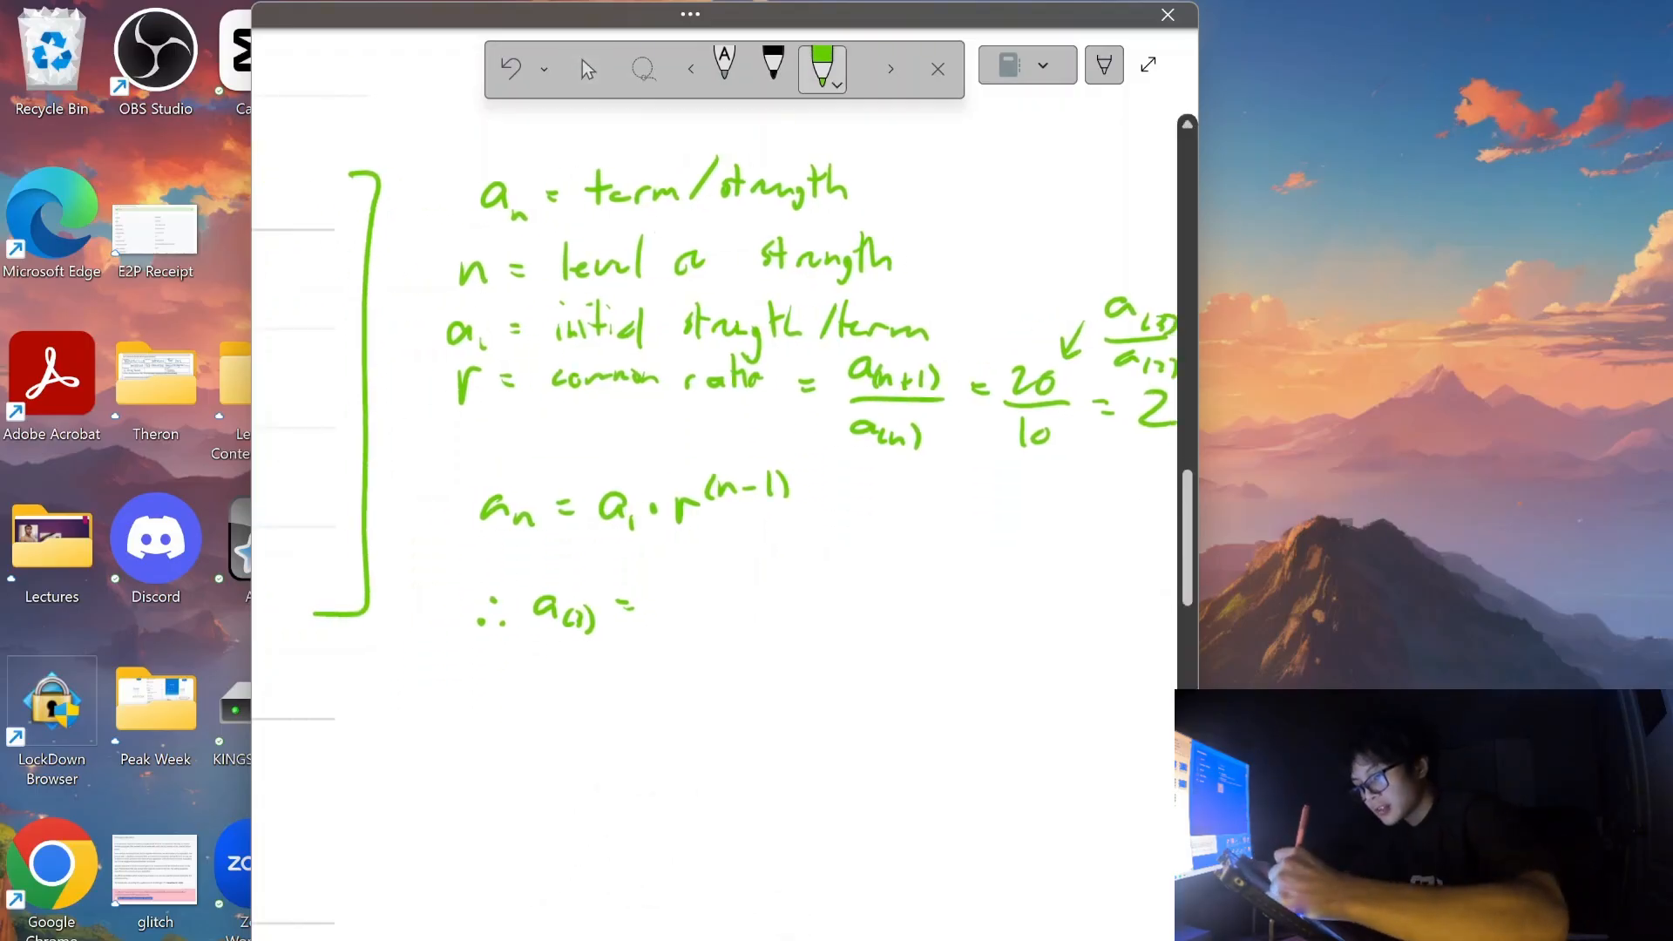
mouse_move(682, 580)
left_mouse_down()
mouse_move(661, 612)
mouse_move(717, 612)
left_mouse_up()
mouse_move(716, 592)
left_mouse_down()
mouse_move(698, 612)
mouse_move(765, 611)
mouse_move(780, 589)
left_mouse_up()
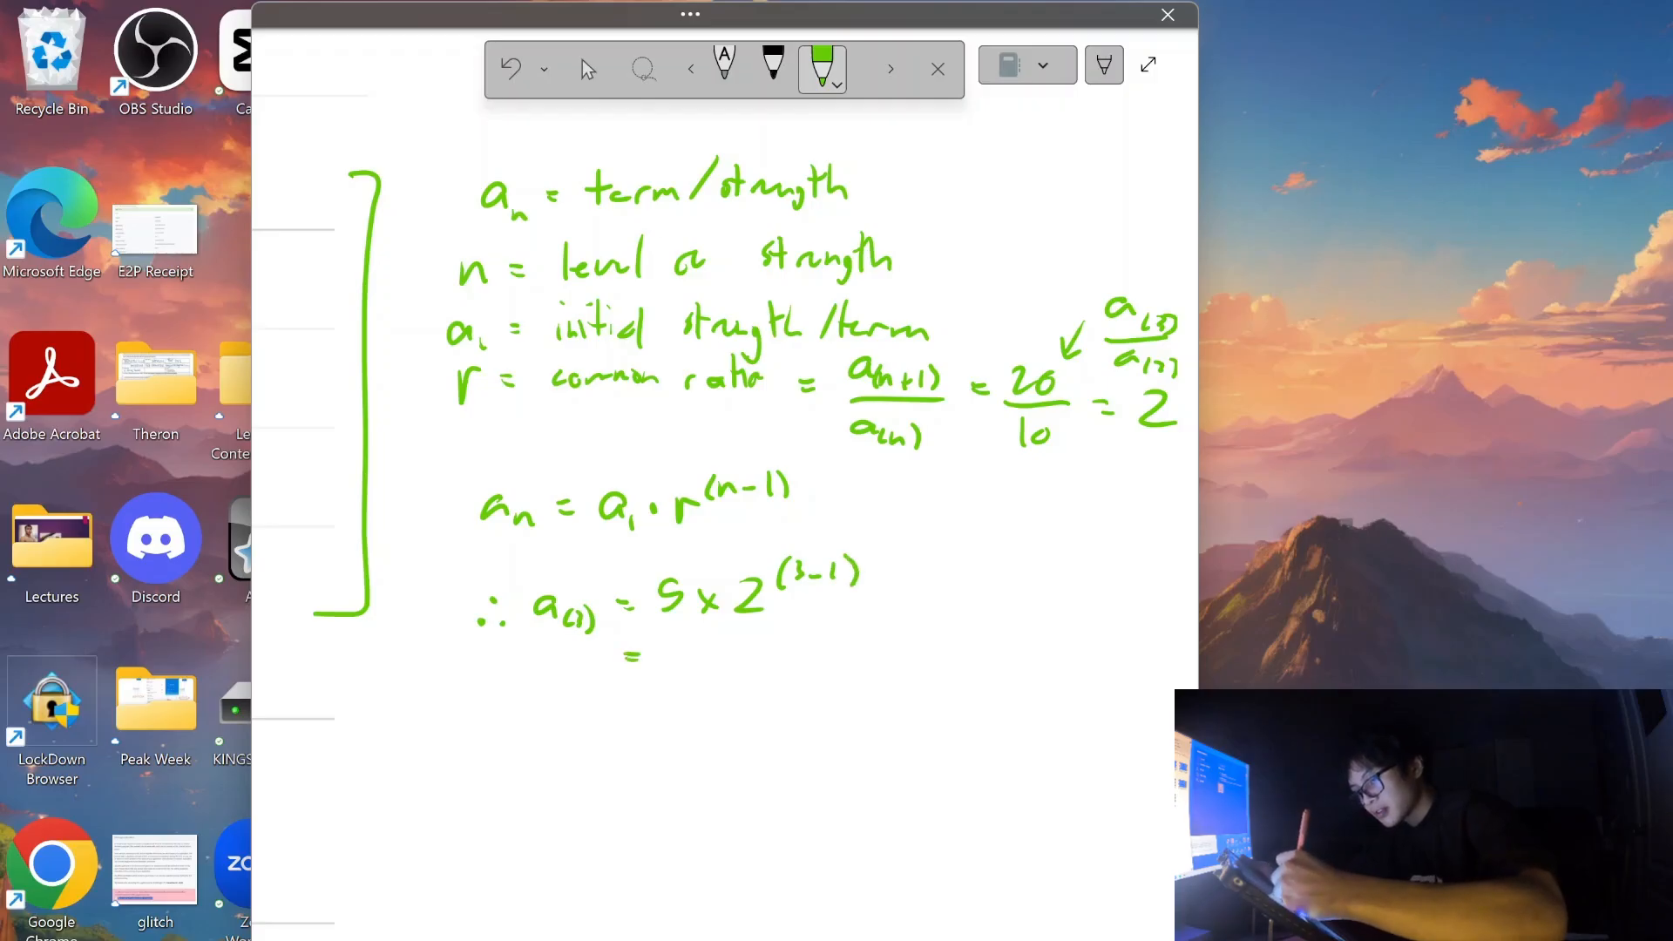
Work out the a(3) calculation as "= 5 × 4" and "= 20", and draw a box around the final result.
mouse_move(682, 636)
left_mouse_down()
mouse_move(662, 668)
mouse_move(711, 665)
left_mouse_up()
left_click_drag(715, 663, 740, 639)
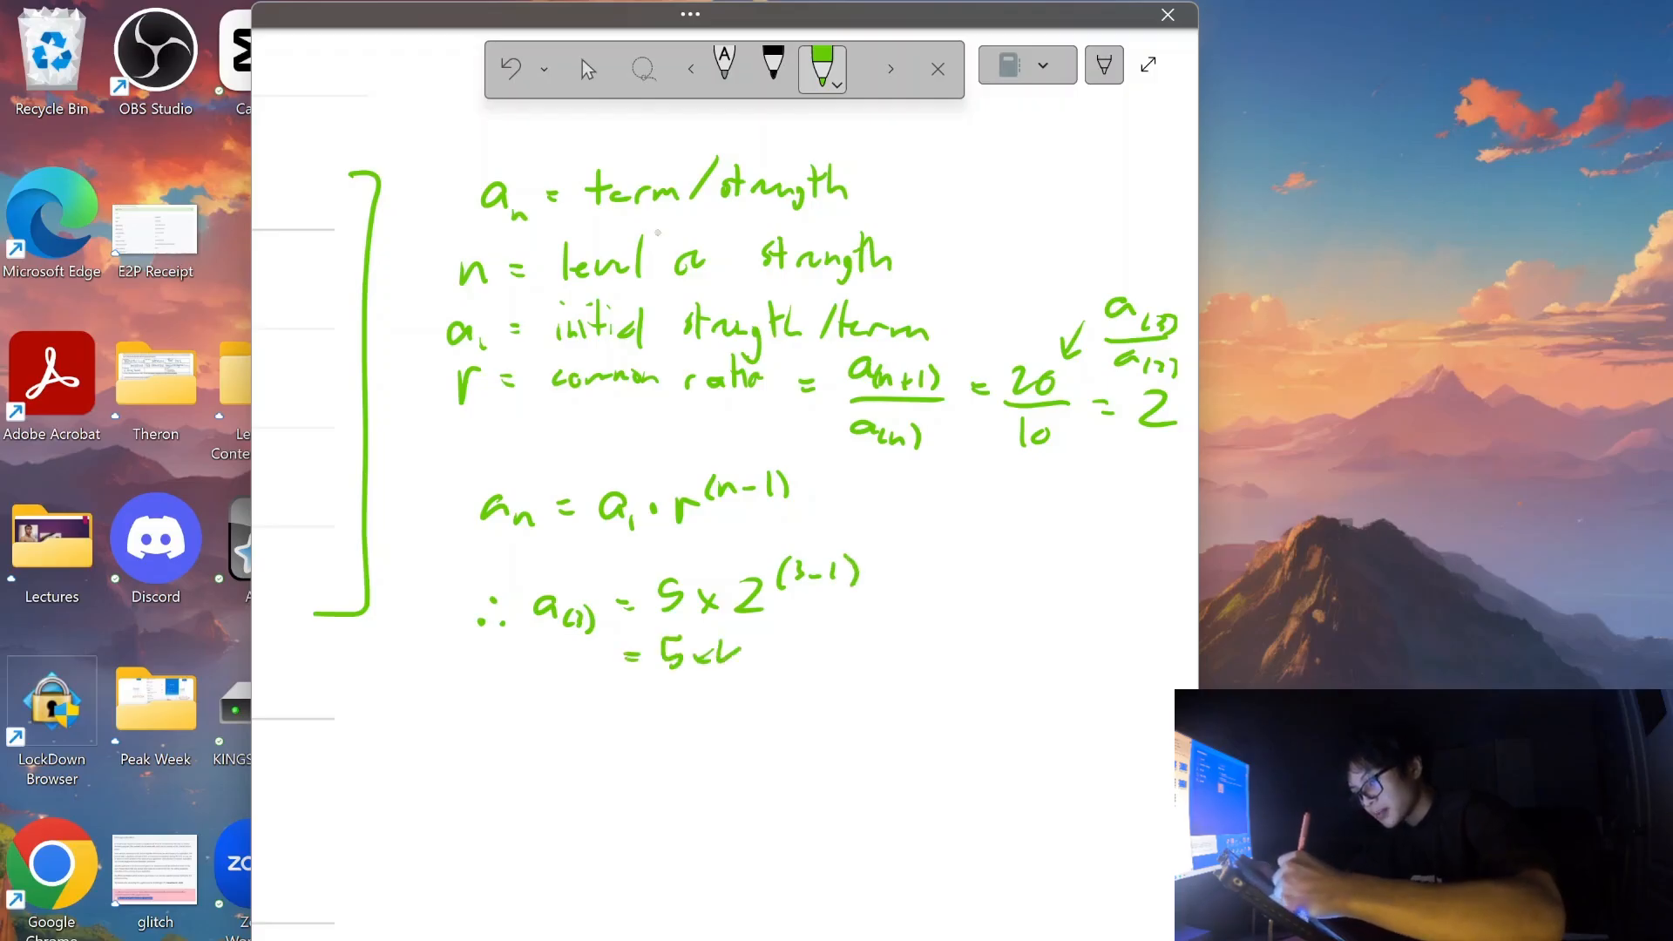
left_click_drag(629, 707, 652, 705)
mouse_move(670, 688)
left_mouse_down()
mouse_move(691, 716)
mouse_move(716, 690)
left_mouse_up()
mouse_move(617, 681)
left_mouse_down()
mouse_move(613, 736)
mouse_move(742, 667)
mouse_move(610, 697)
mouse_move(727, 729)
left_mouse_up()
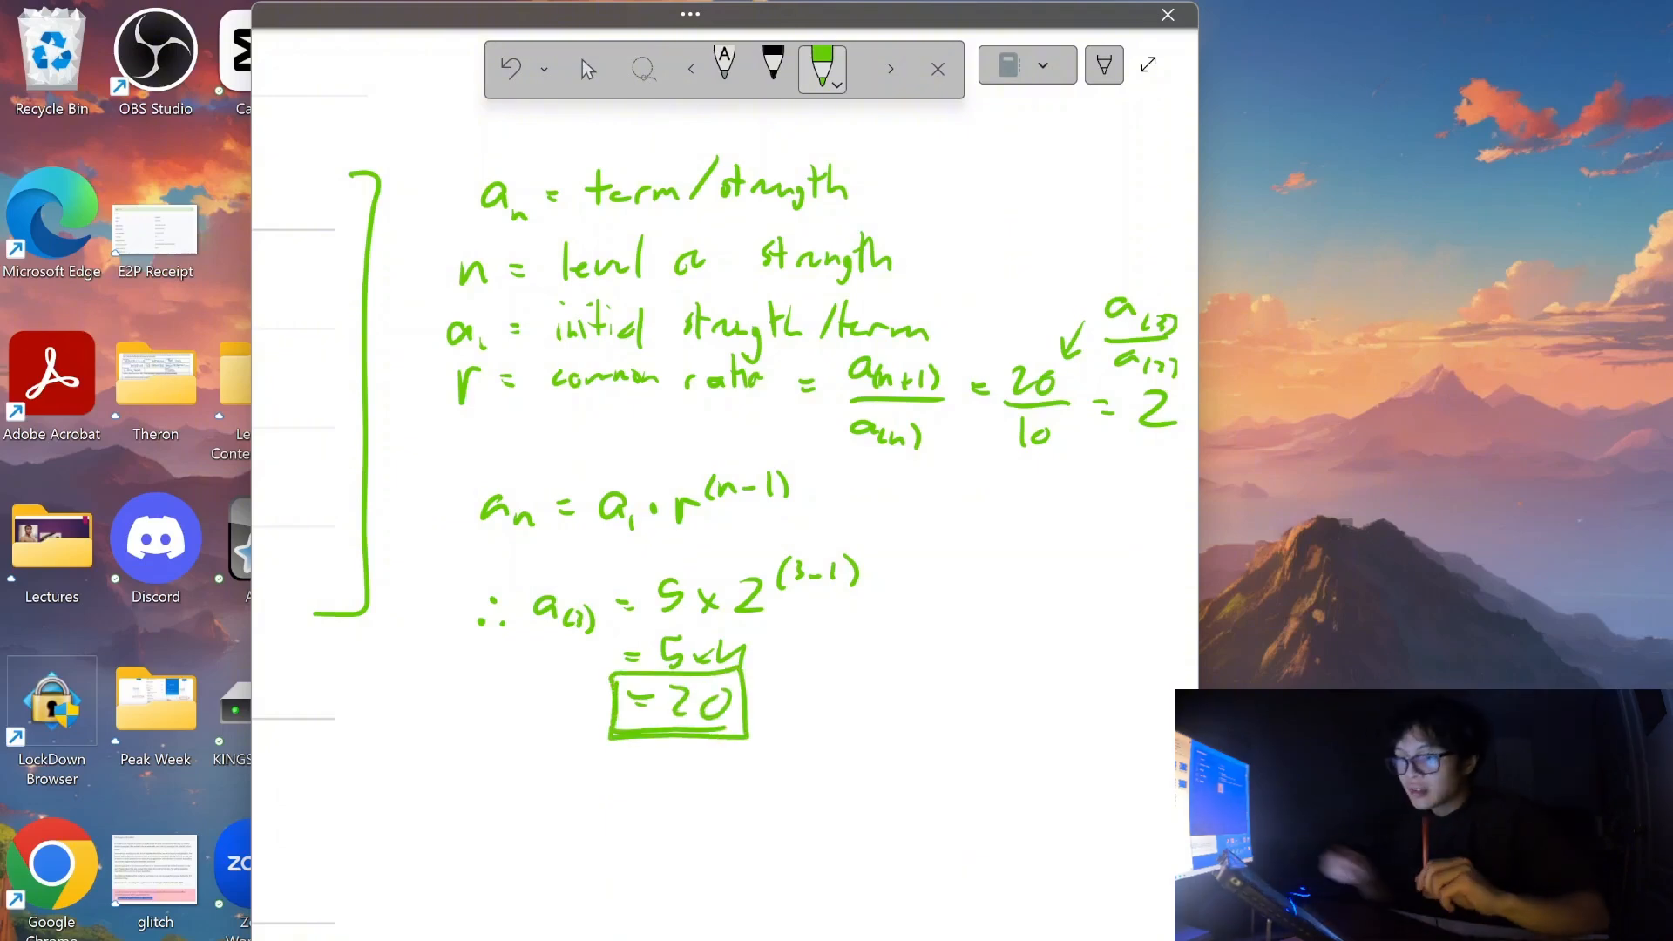
Draw a large green box around the handwritten term definitions, common ratio and general formula.
left_click(588, 70)
scroll(585, 541, "down", 2)
scroll(585, 540, "up", 1)
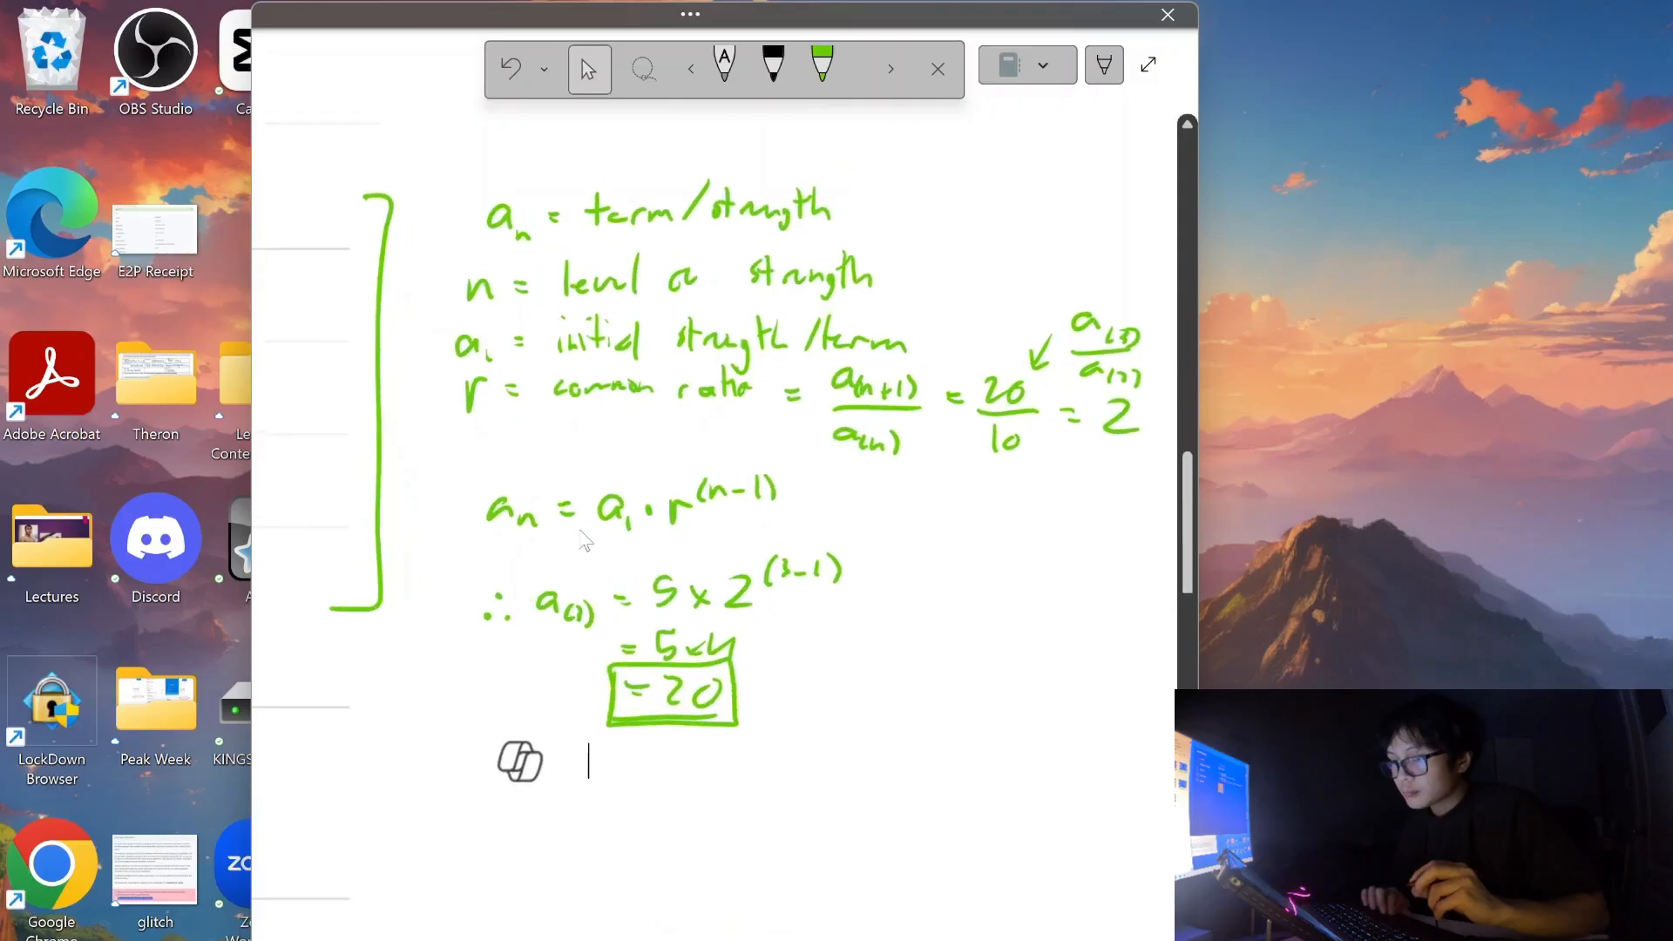
scroll(584, 541, "up", 1)
scroll(584, 541, "right", 1)
scroll(582, 533, "left", 1)
scroll(581, 533, "down", 2)
left_click(821, 69)
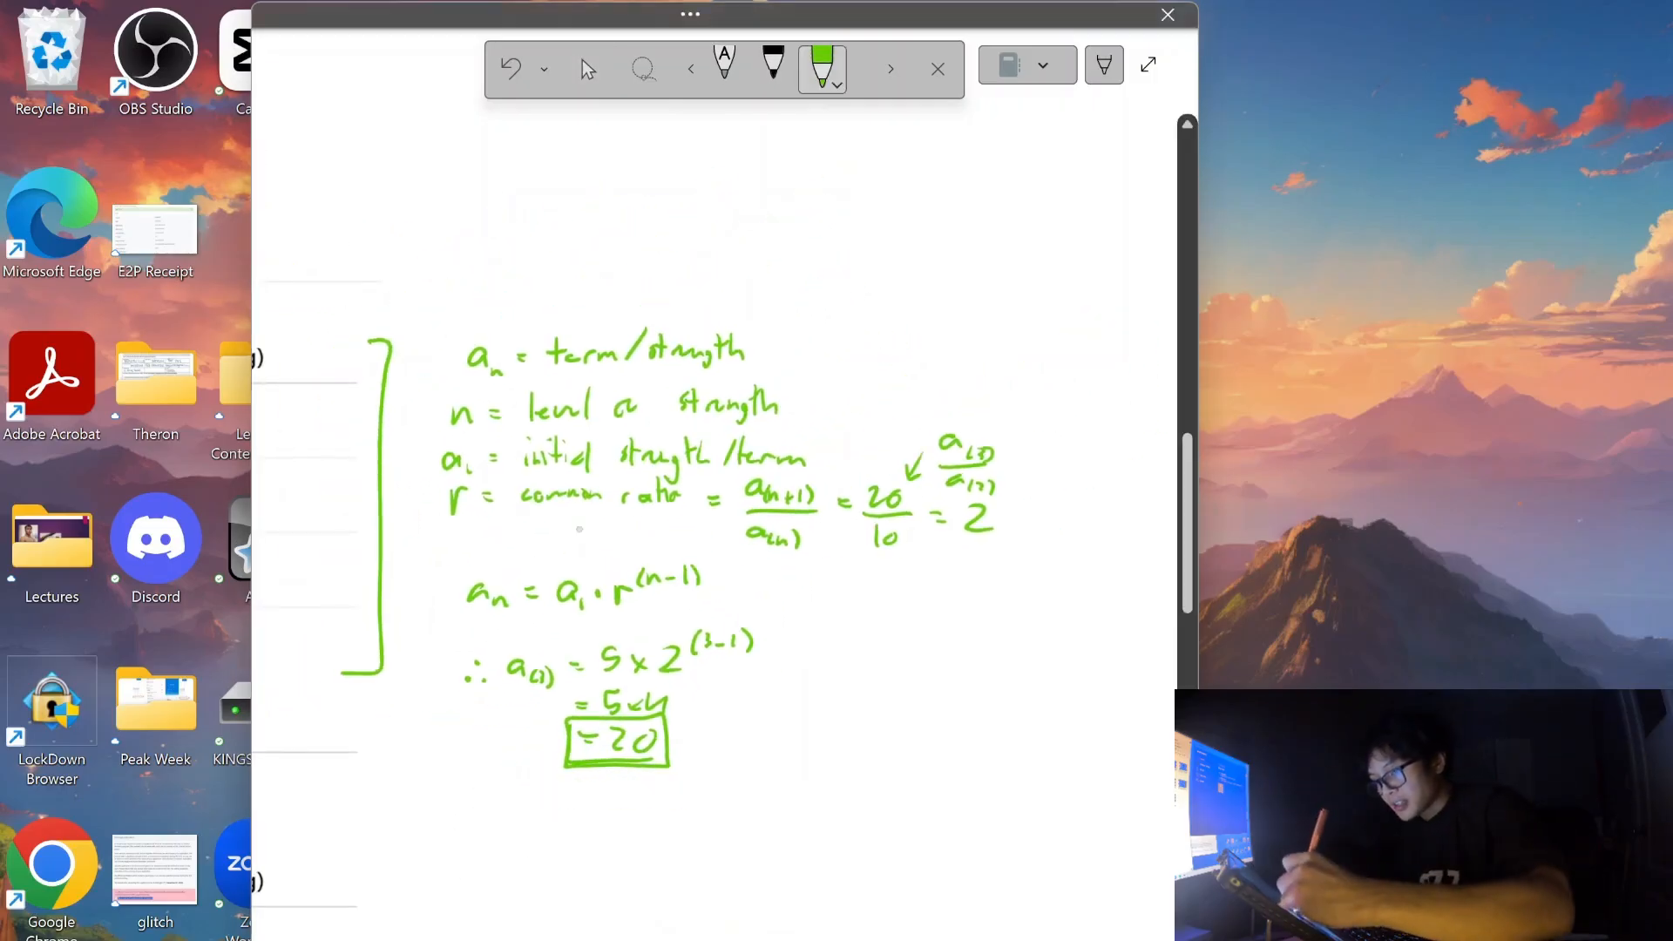
mouse_move(429, 348)
left_mouse_down()
mouse_move(514, 643)
mouse_move(1018, 603)
mouse_move(845, 312)
mouse_move(455, 320)
mouse_move(432, 359)
left_mouse_up()
Review the ACE inhibitor starting doses and dose ladders beside the boxed formula.
left_click(588, 70)
scroll(581, 533, "left", 5)
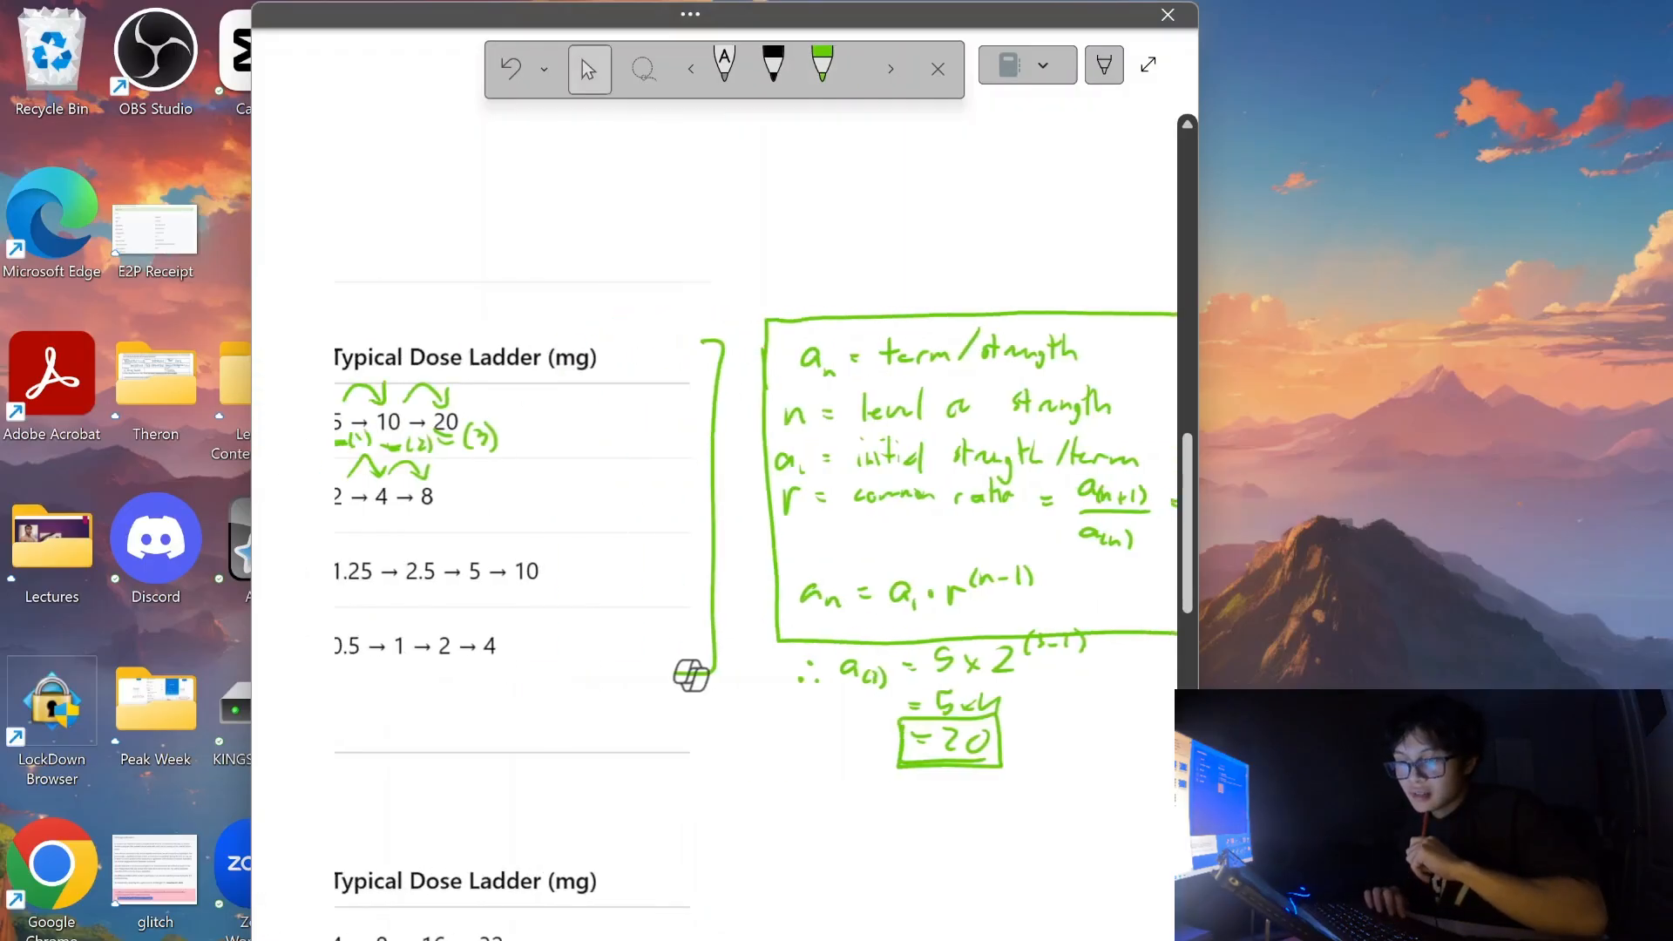
scroll(581, 533, "left", 8)
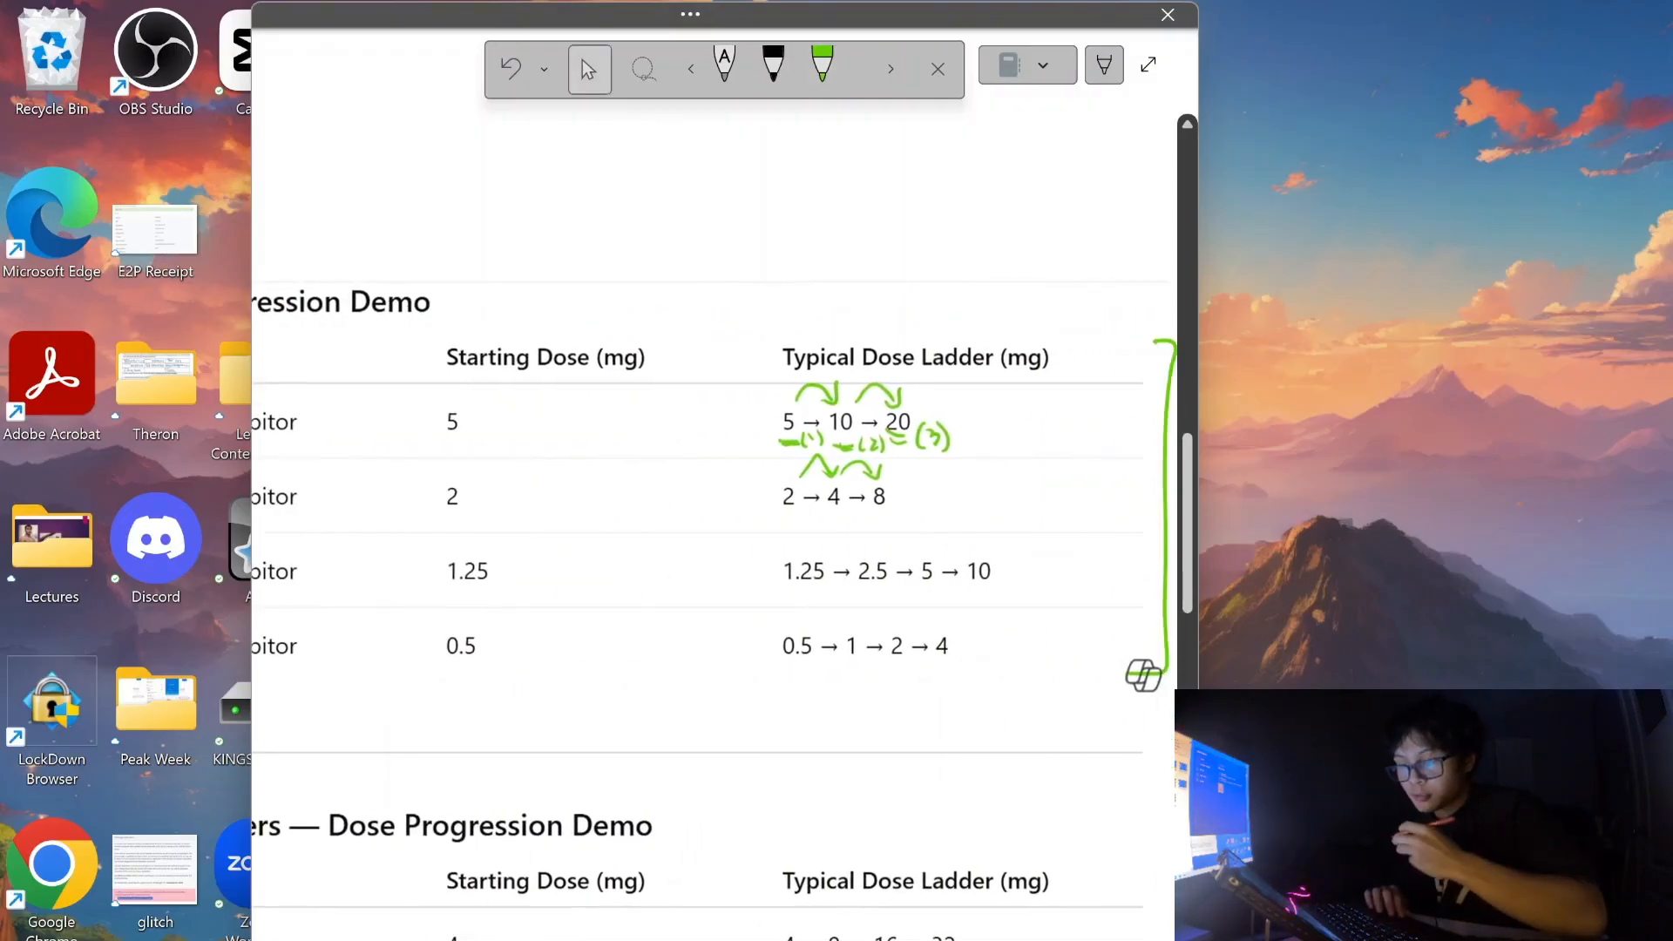
scroll(581, 533, "right", 9)
scroll(715, 533, "up", 3)
scroll(714, 533, "down", 1)
scroll(714, 534, "up", 1)
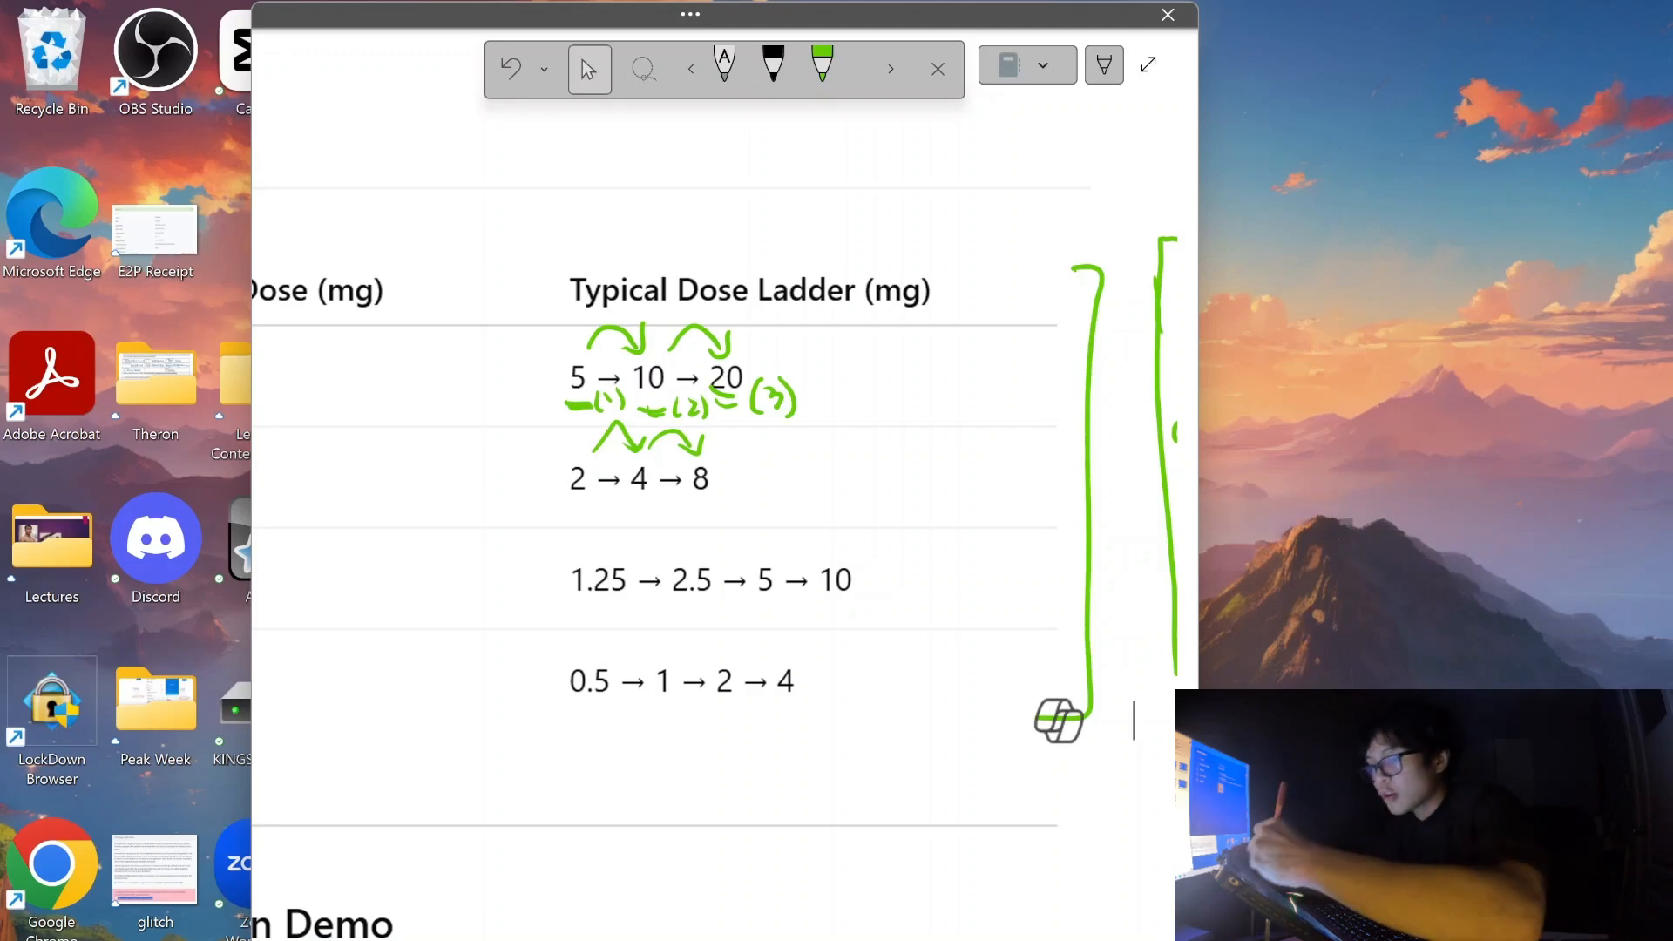
left_click(822, 63)
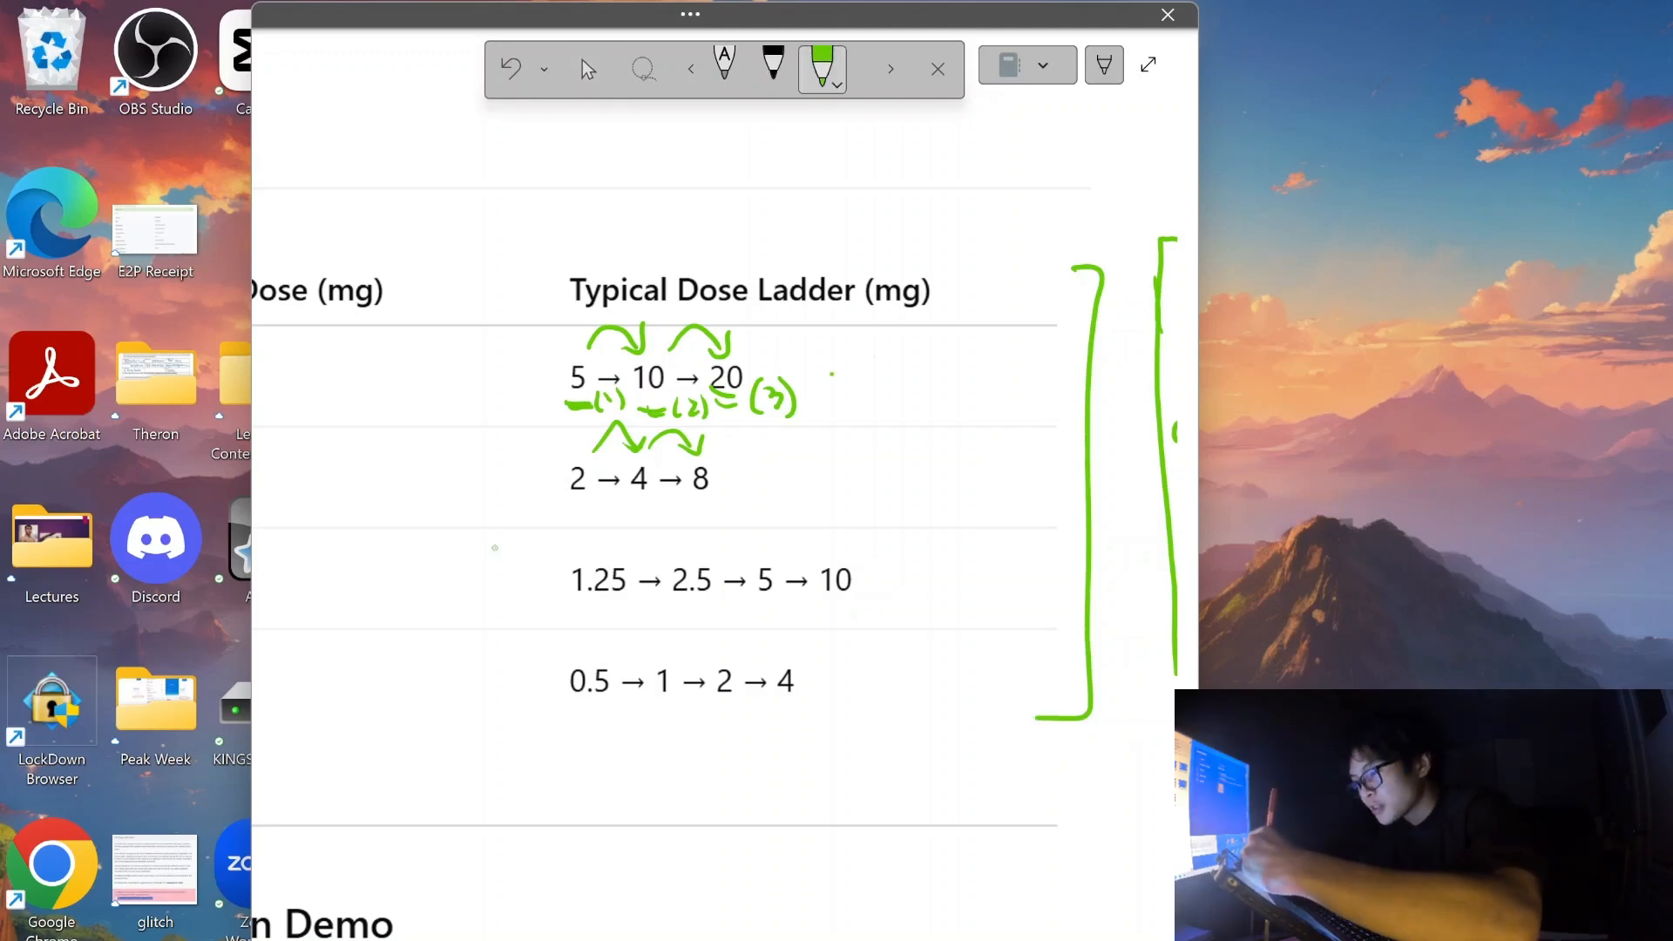
left_click_drag(832, 374, 850, 373)
left_click_drag(834, 382, 899, 389)
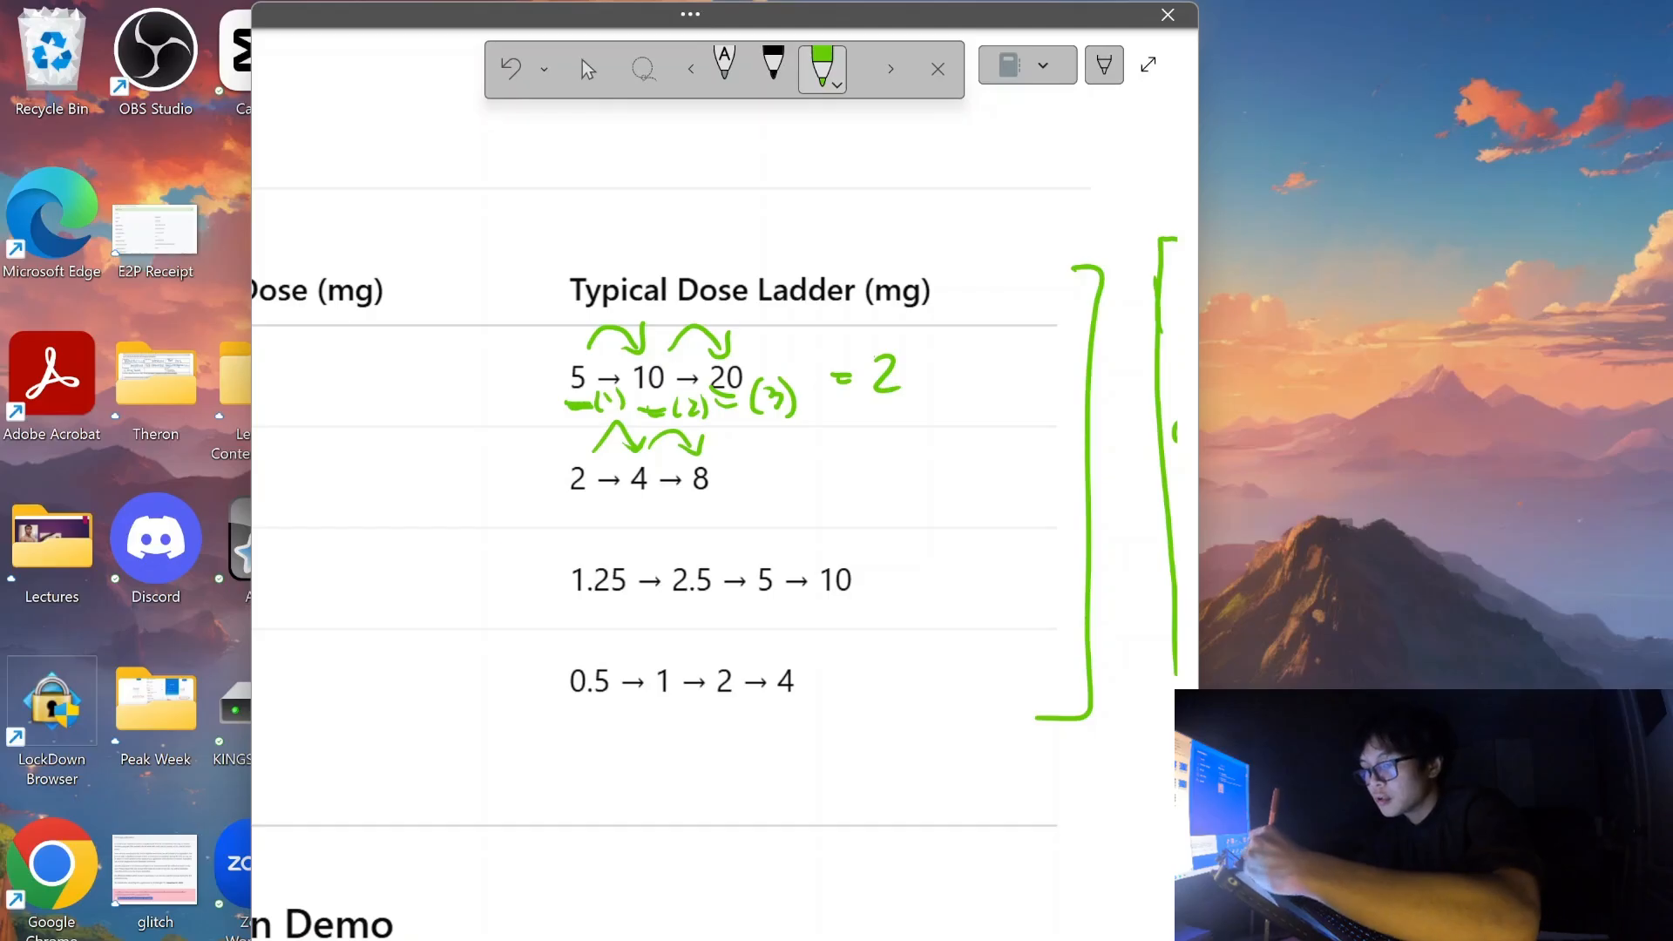
key("ctrl+z")
key("ctrl+z")
key("ctrl+z")
Write "r = 2" in green next to the Lisinopril and Perindopril dose ladders.
left_click(821, 63)
left_click_drag(874, 366, 911, 370)
left_click_drag(893, 387, 945, 391)
left_click_drag(798, 491, 851, 467)
left_click_drag(835, 482, 890, 490)
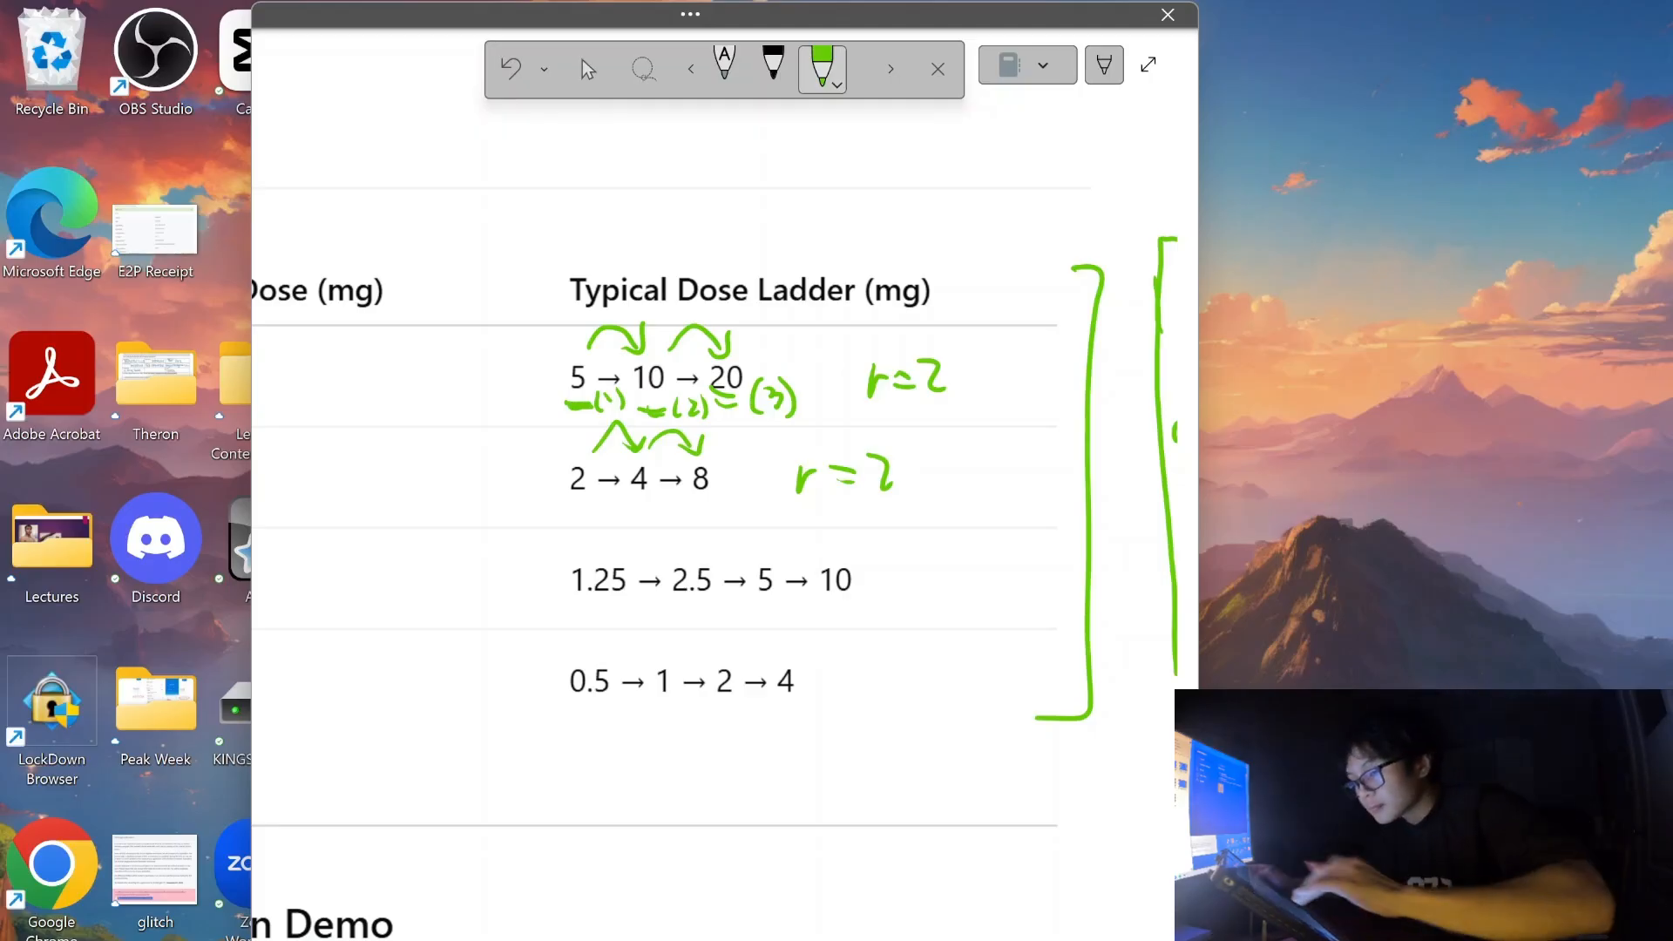
Draw green curved arrows over each dose transition in the Ramipril ladder, from 1.25 through 2.5 and 5 to 10.
scroll(714, 488, "left", 9)
scroll(715, 488, "left", 3)
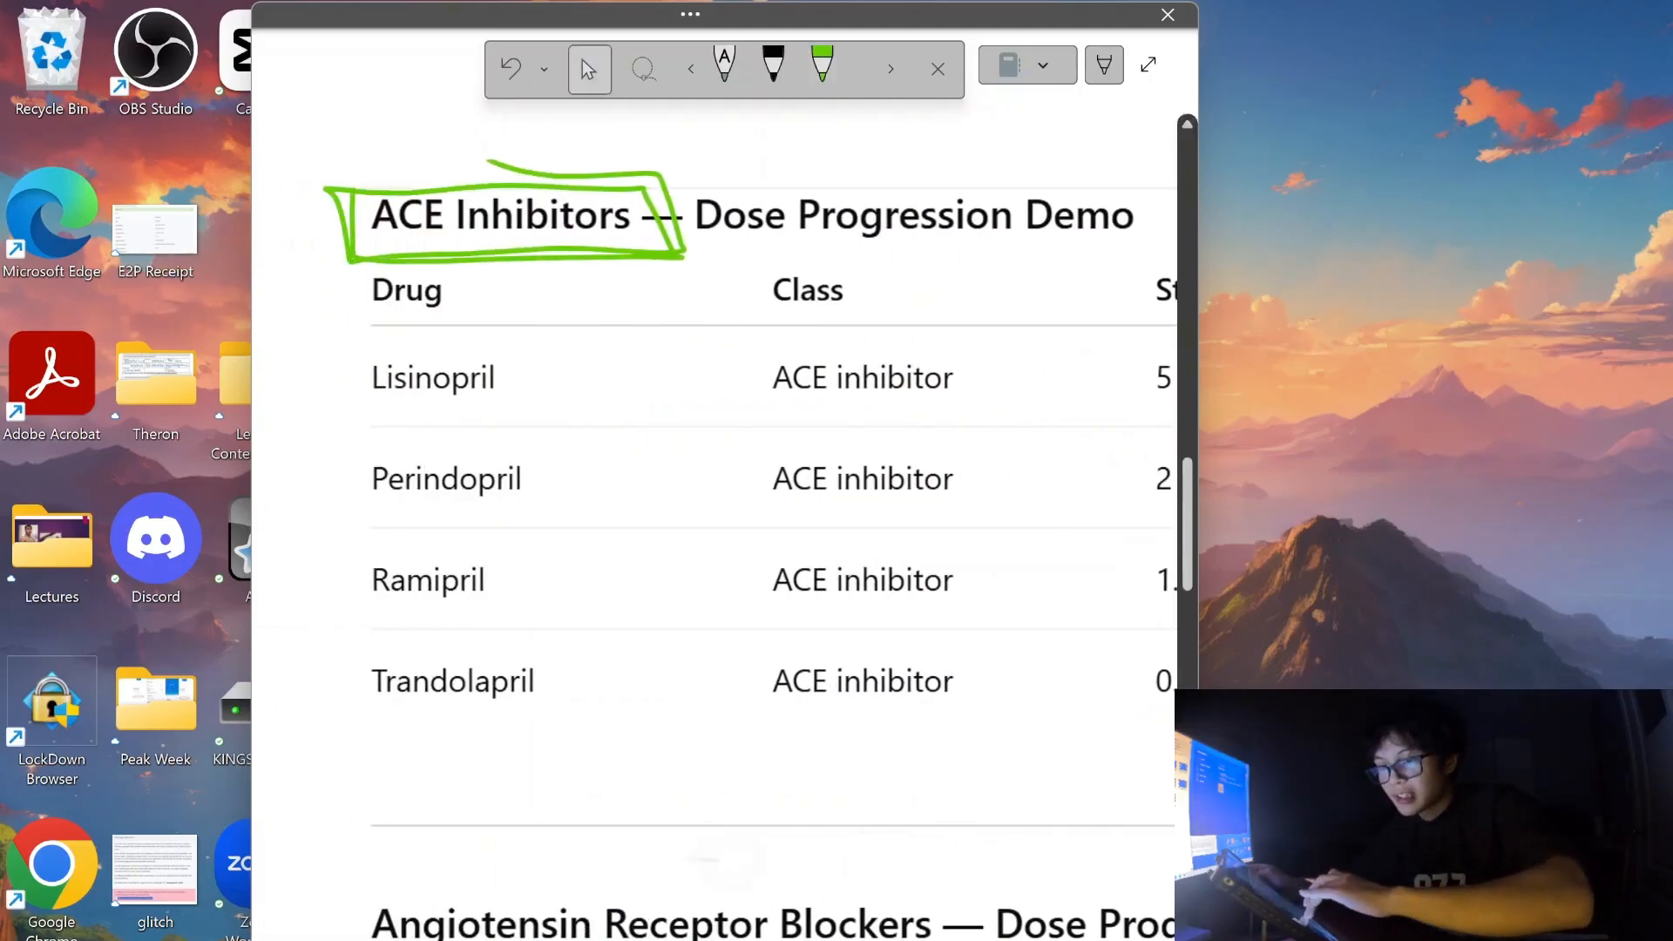
scroll(714, 488, "right", 12)
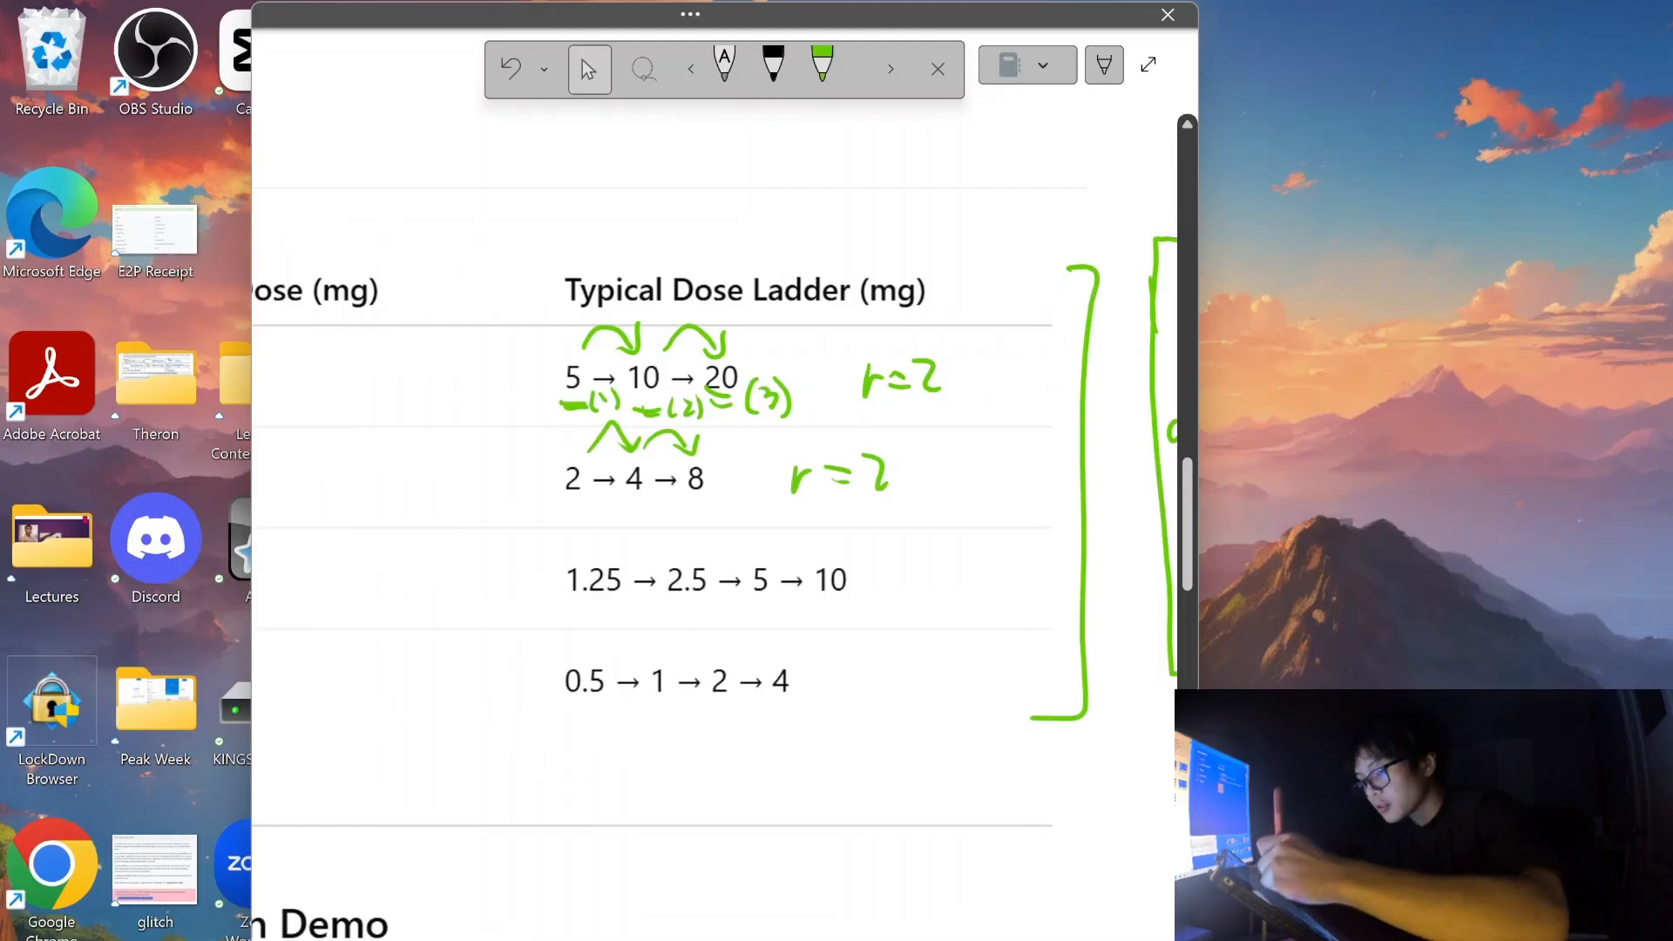
left_click(494, 549)
left_click(821, 65)
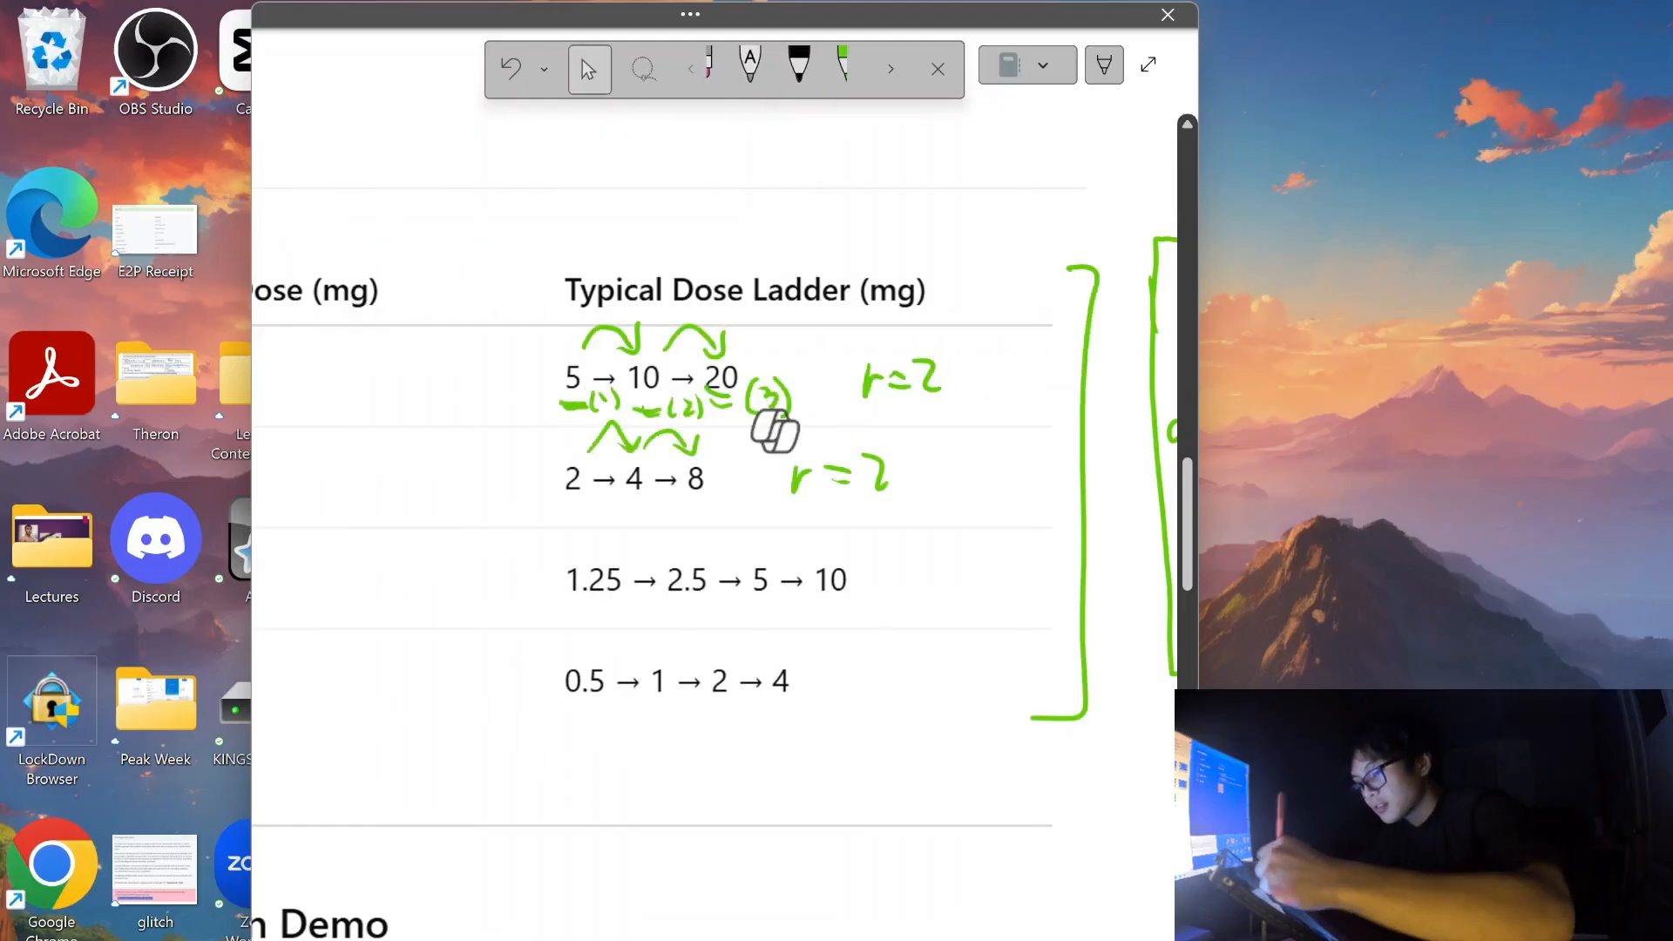
mouse_move(594, 542)
left_mouse_down()
mouse_move(654, 562)
mouse_move(732, 539)
mouse_move(742, 564)
mouse_move(814, 530)
mouse_move(823, 565)
left_mouse_up()
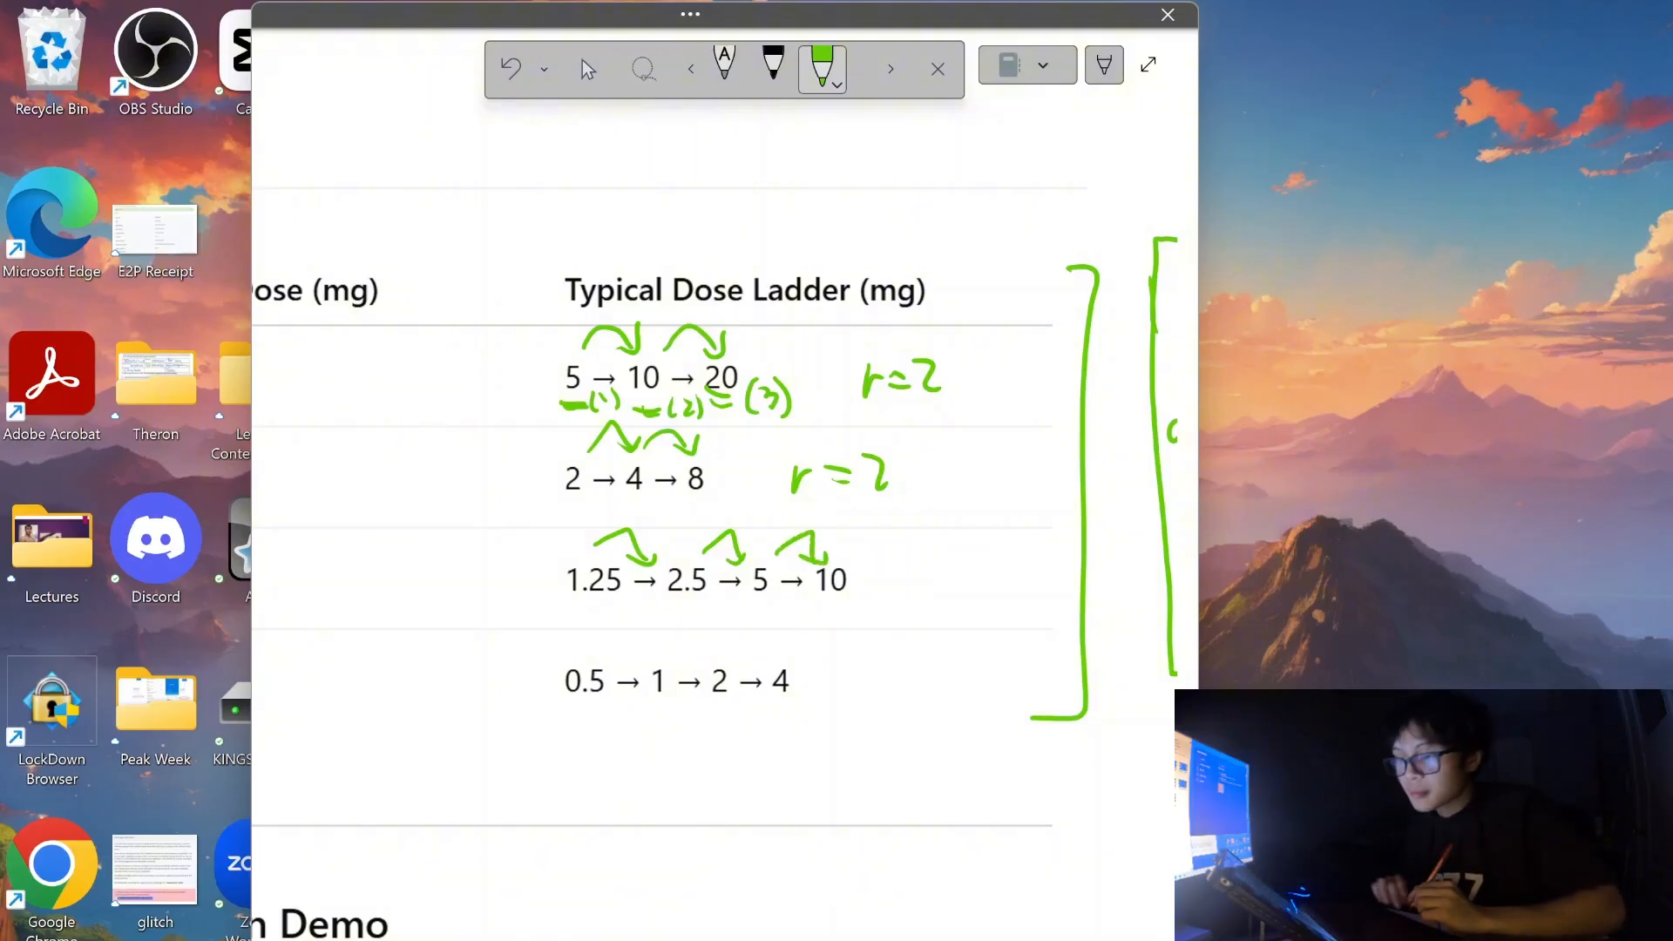
Examine the boxed formula and worked example, and the dose tables for ACE inhibitors and angiotensin receptor blockers.
scroll(719, 589, "down", 5)
scroll(719, 589, "right", 10)
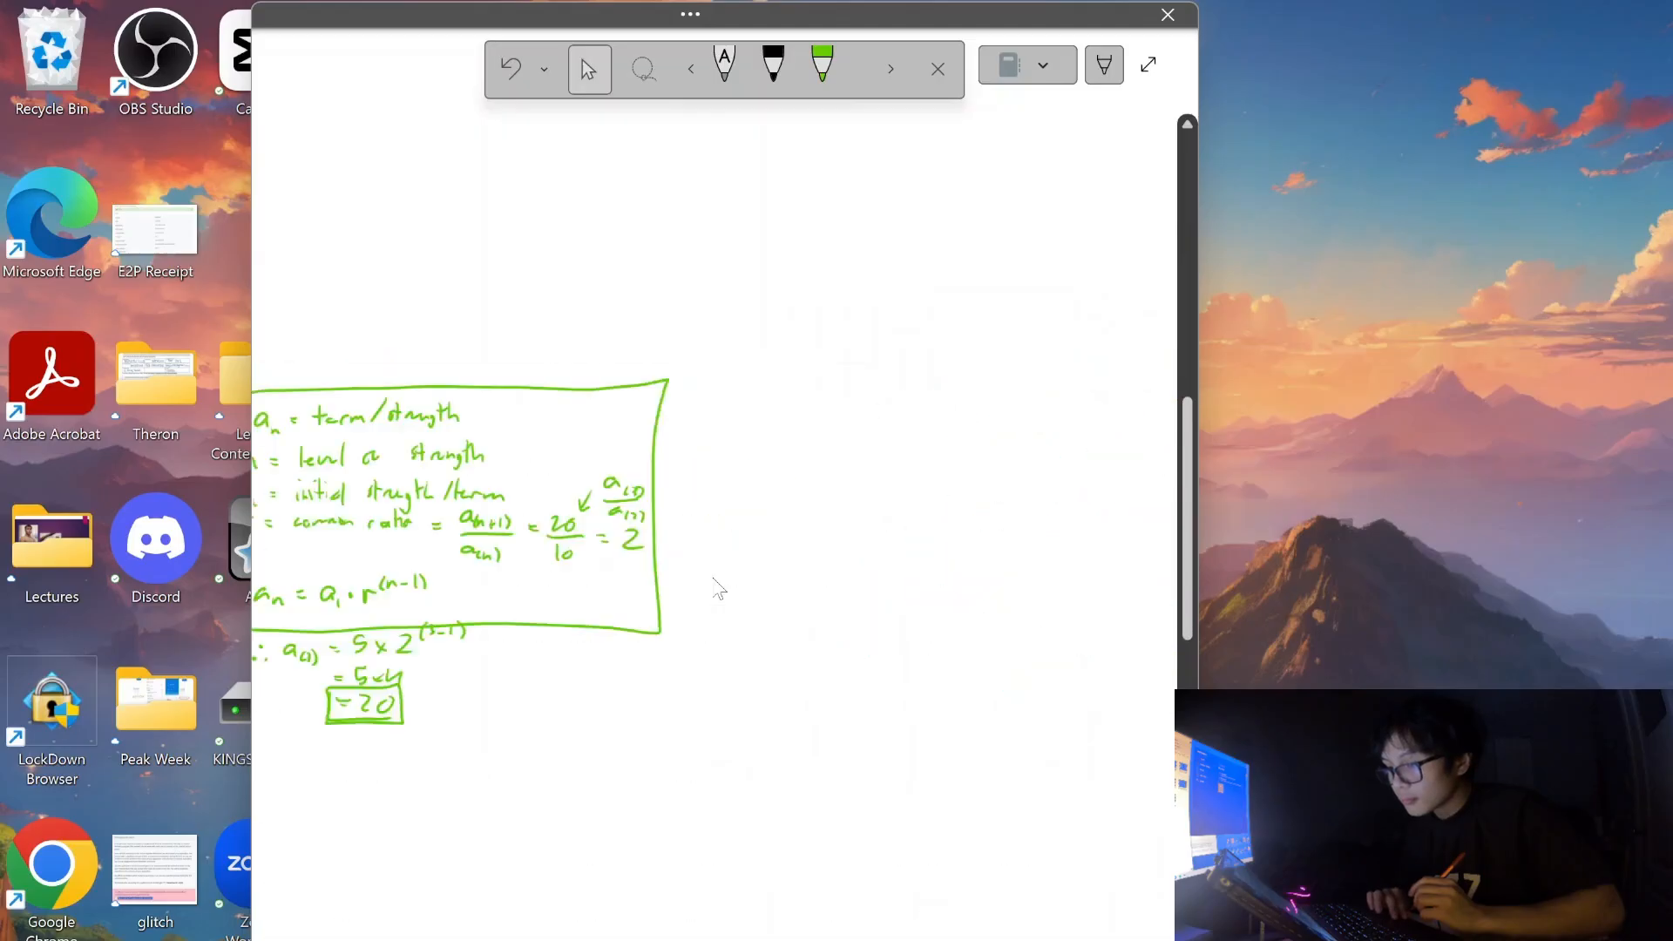
scroll(719, 580, "left", 10)
scroll(727, 572, "up", 5)
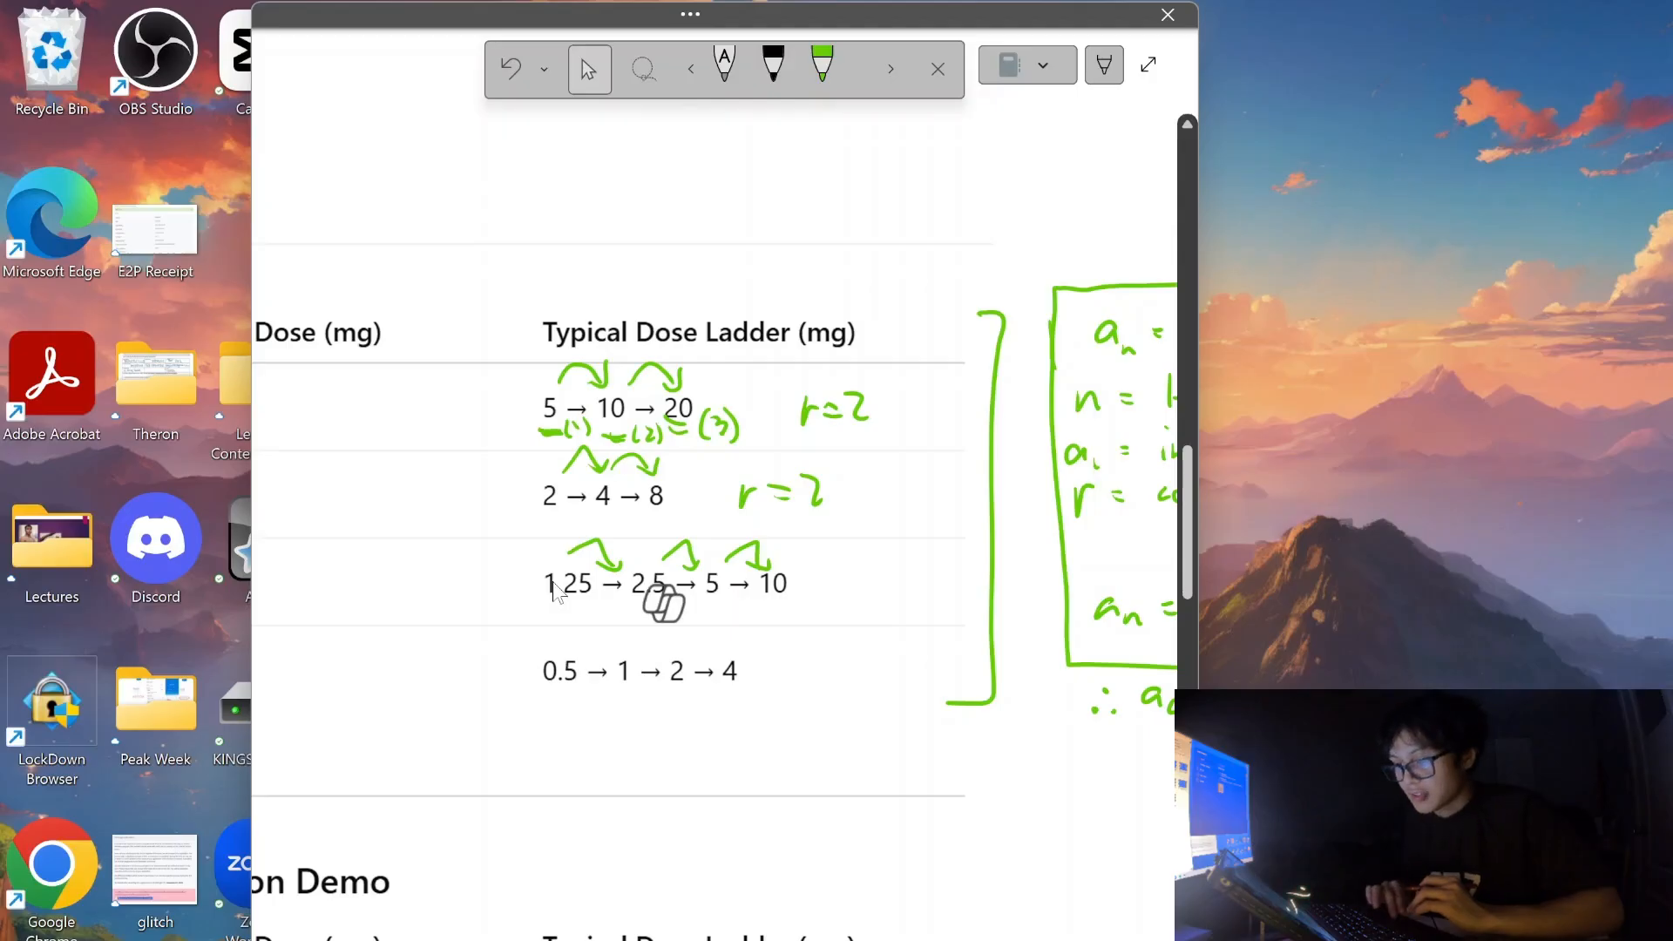
scroll(640, 555, "left", 5)
scroll(640, 555, "down", 2)
scroll(641, 555, "down", 3)
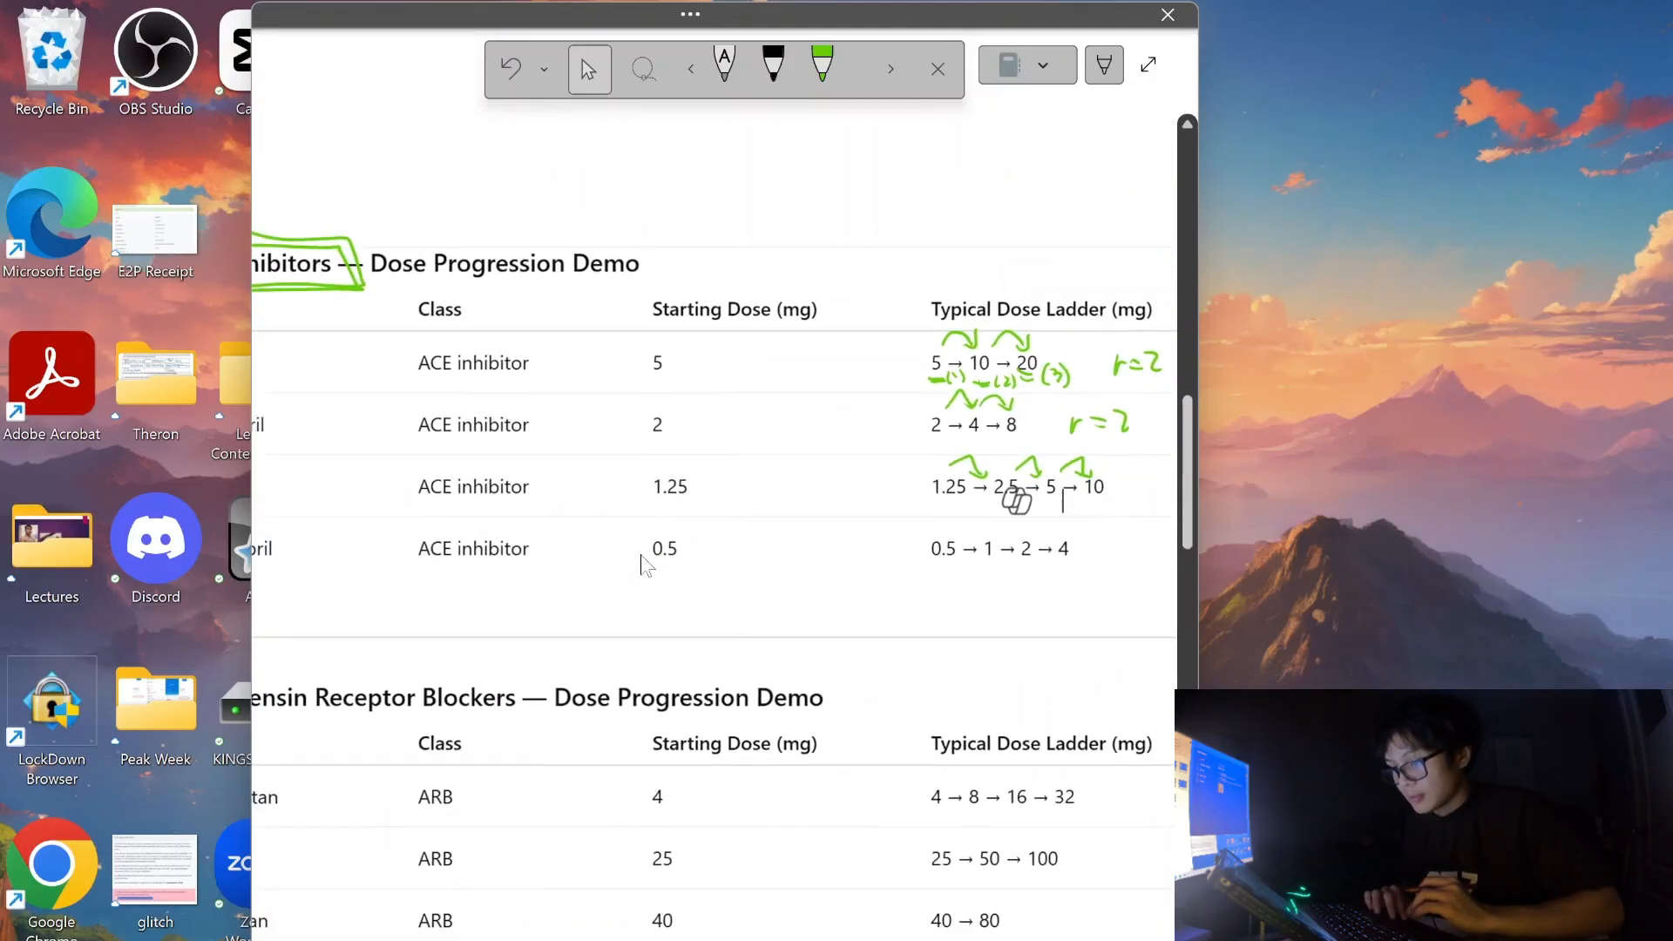
scroll(640, 565, "left", 2)
scroll(640, 565, "down", 3)
scroll(640, 564, "right", 4)
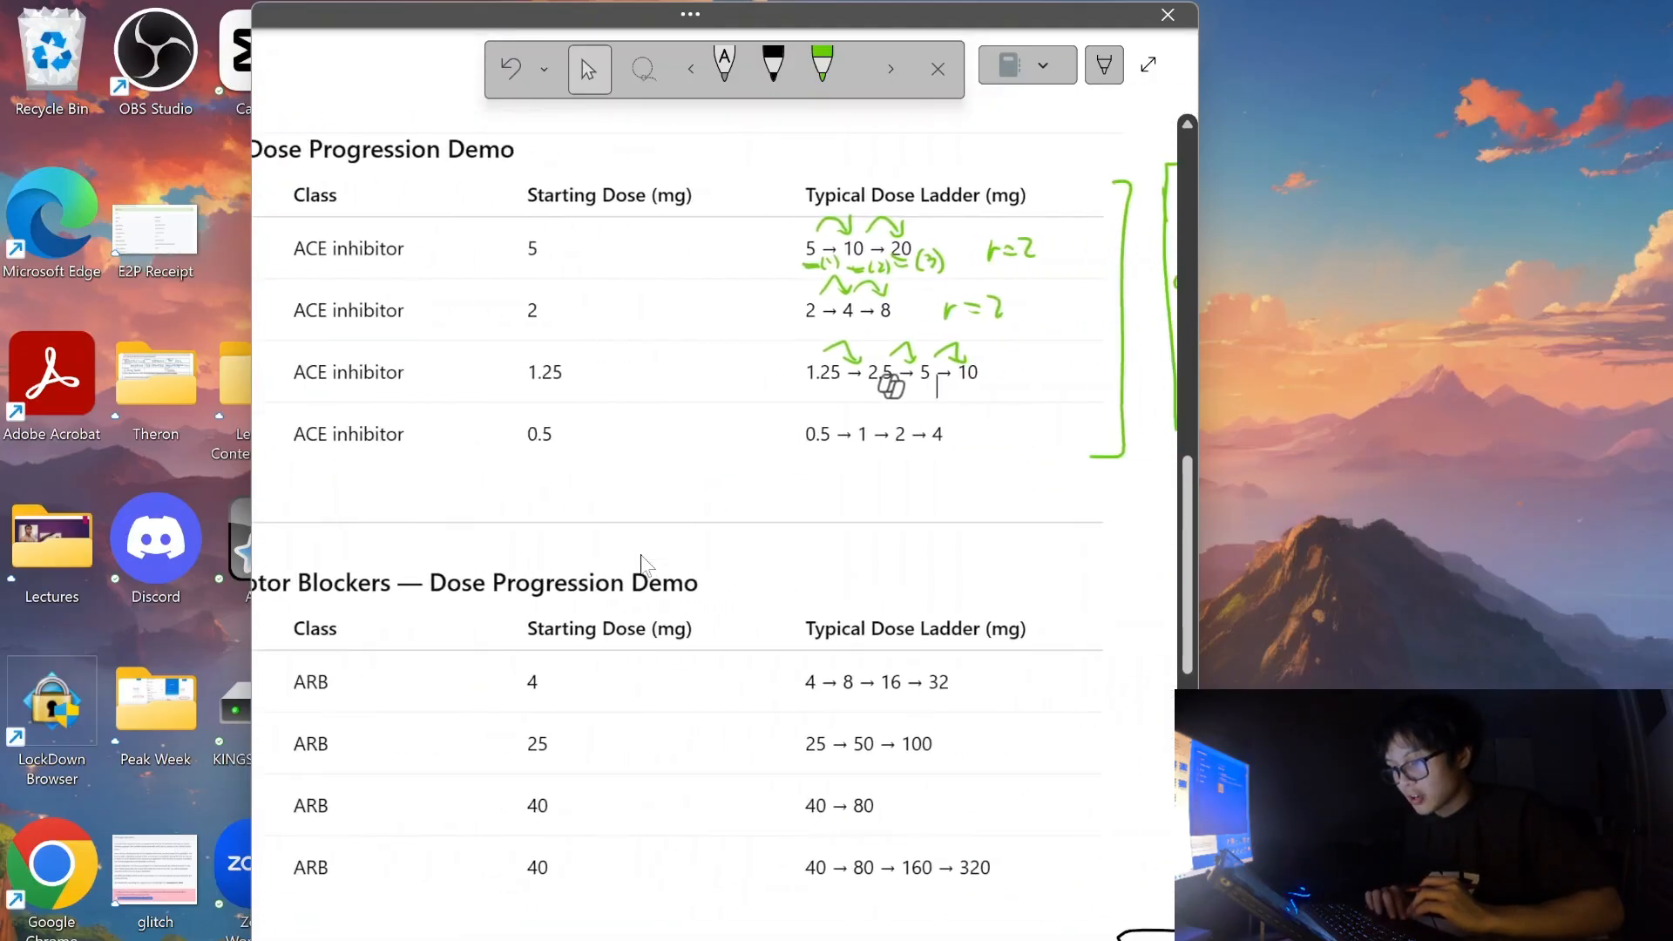
scroll(643, 563, "left", 3)
Outline the heading "Angiotensin Receptor Blockers — Dose Progression Demo" with the light blue pen.
left_click(891, 69)
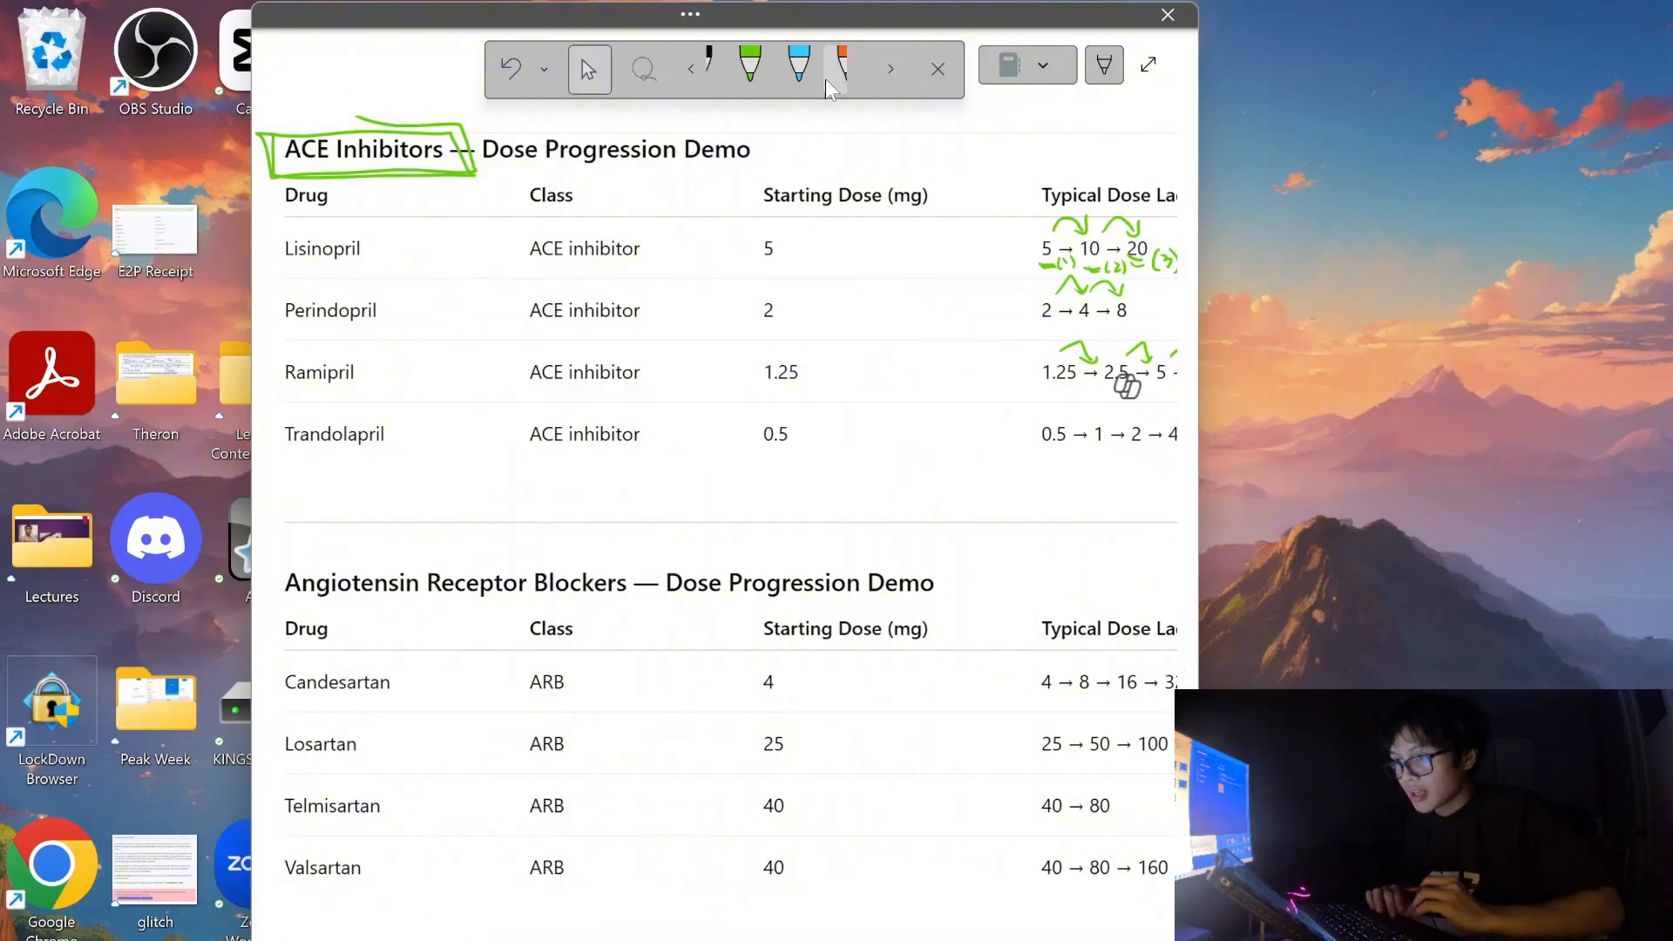
left_click(799, 65)
scroll(707, 353, "down", 3)
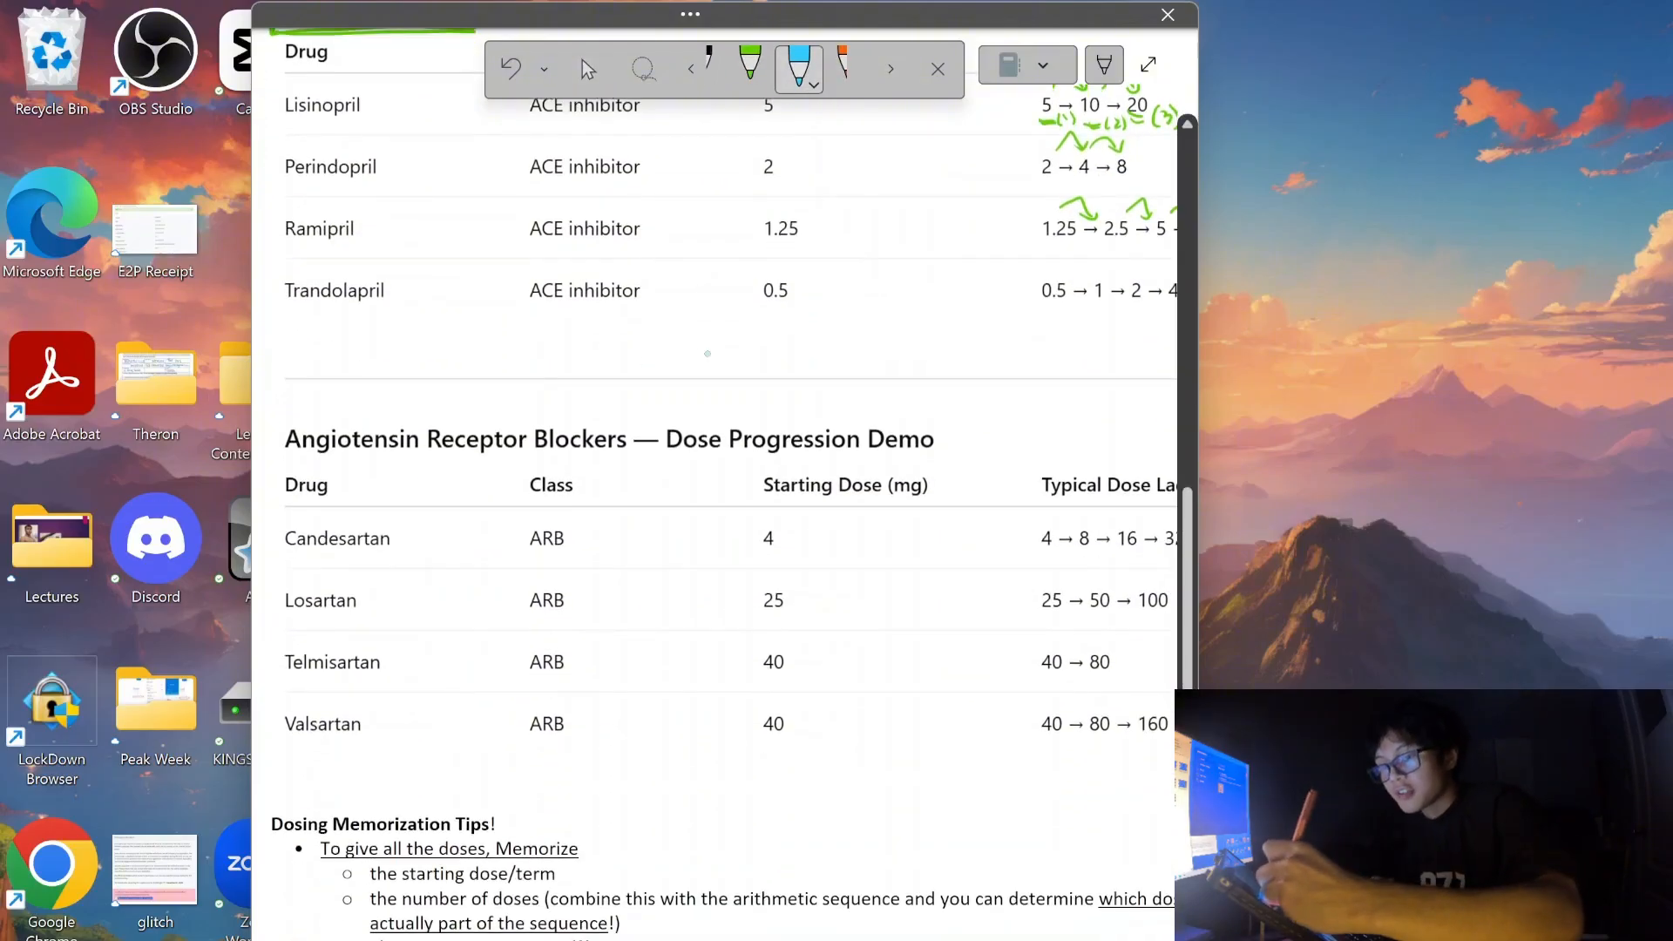
mouse_move(284, 420)
left_mouse_down()
mouse_move(659, 477)
mouse_move(698, 415)
mouse_move(277, 422)
left_mouse_up()
Draw light blue curved arrows over the Candesartan ladder's dose transitions and write "R = 2" next to it.
scroll(707, 471, "right", 4)
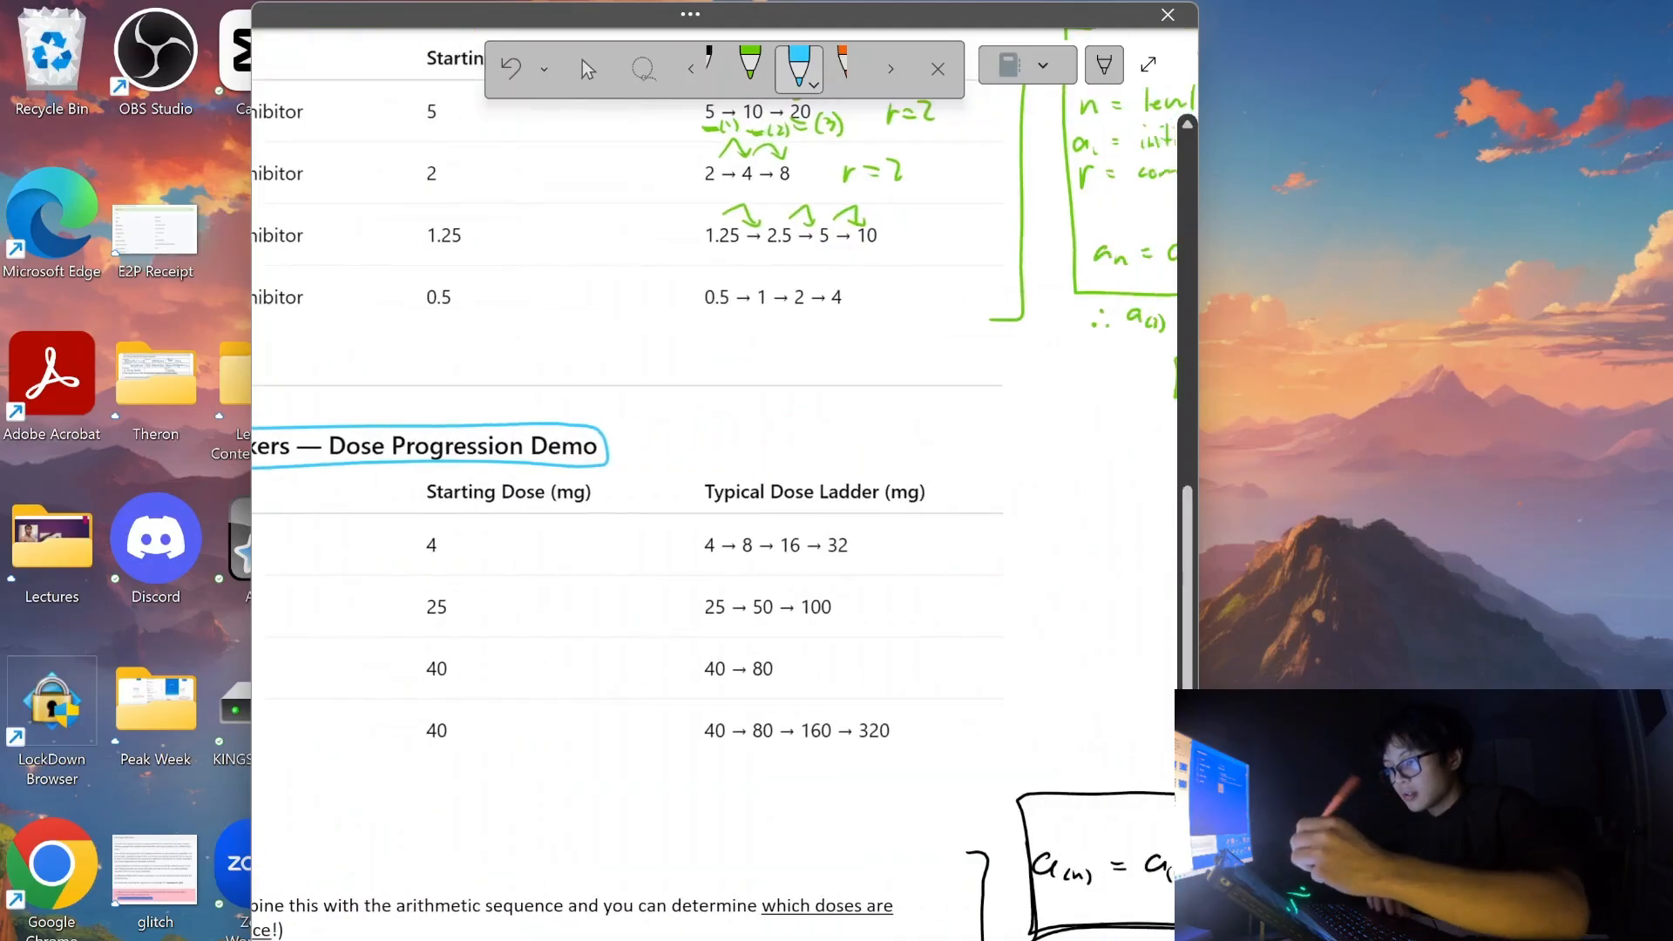
scroll(628, 471, "right", 2)
scroll(666, 361, "up", 2)
mouse_move(593, 599)
left_mouse_down()
mouse_move(689, 585)
mouse_move(702, 613)
mouse_move(778, 600)
mouse_move(844, 640)
mouse_move(936, 646)
left_mouse_up()
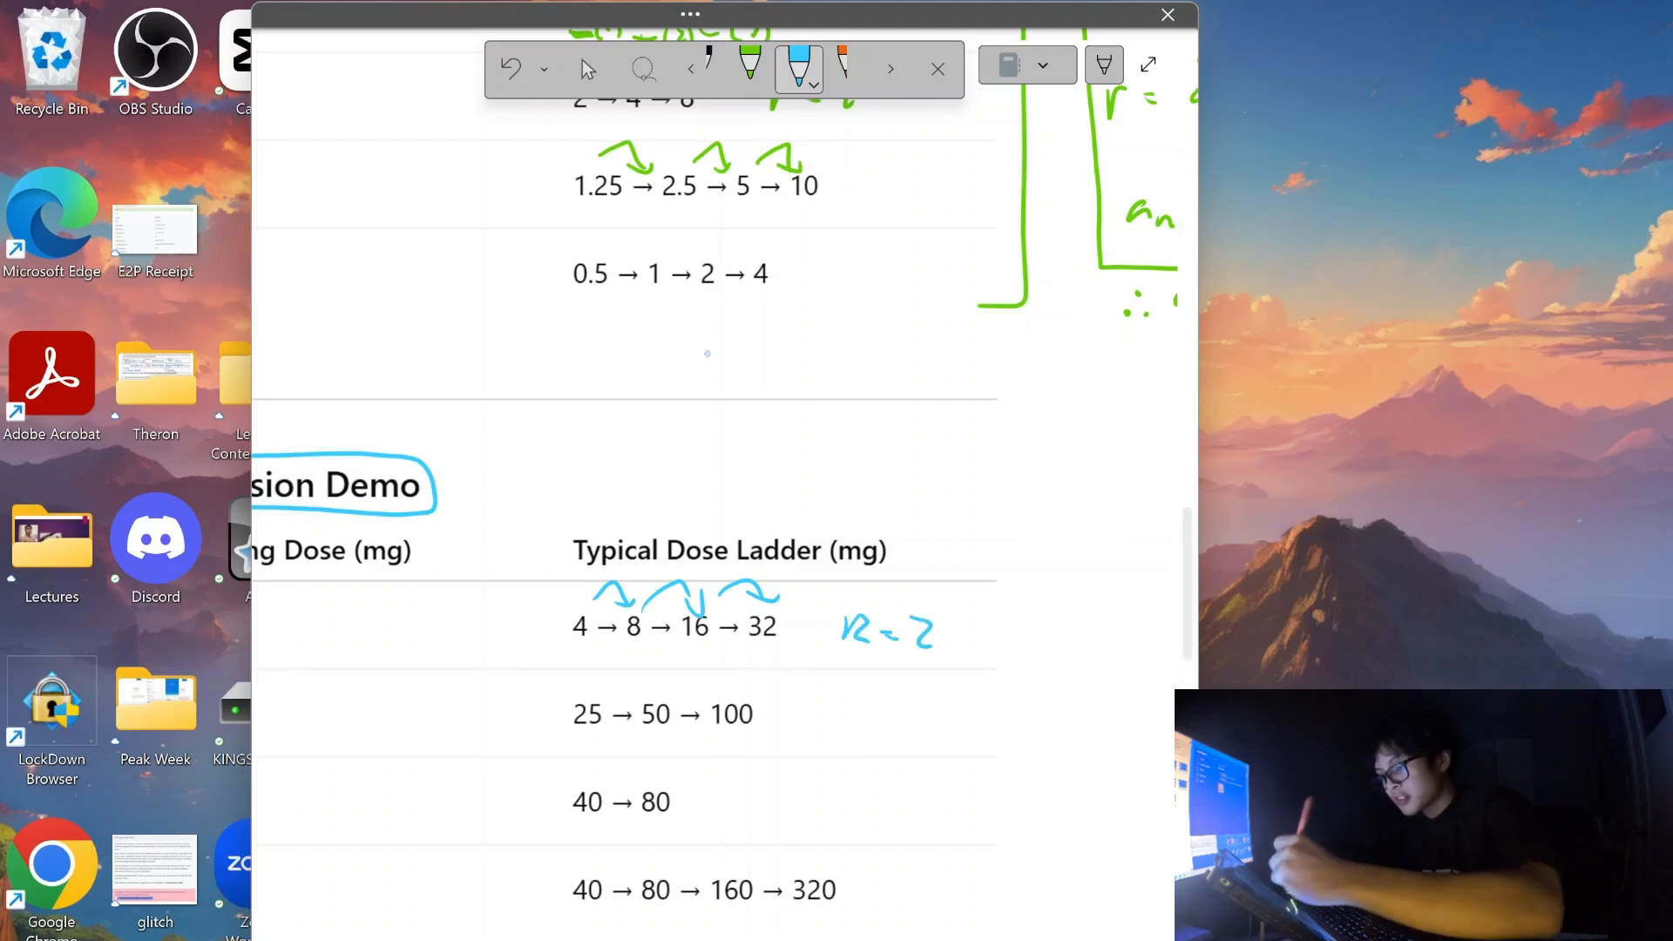
Mark the Losartan ladder with light blue curved arrows between 25, 50 and 100, and write "R = 2" beside it.
scroll(708, 353, "down", 4)
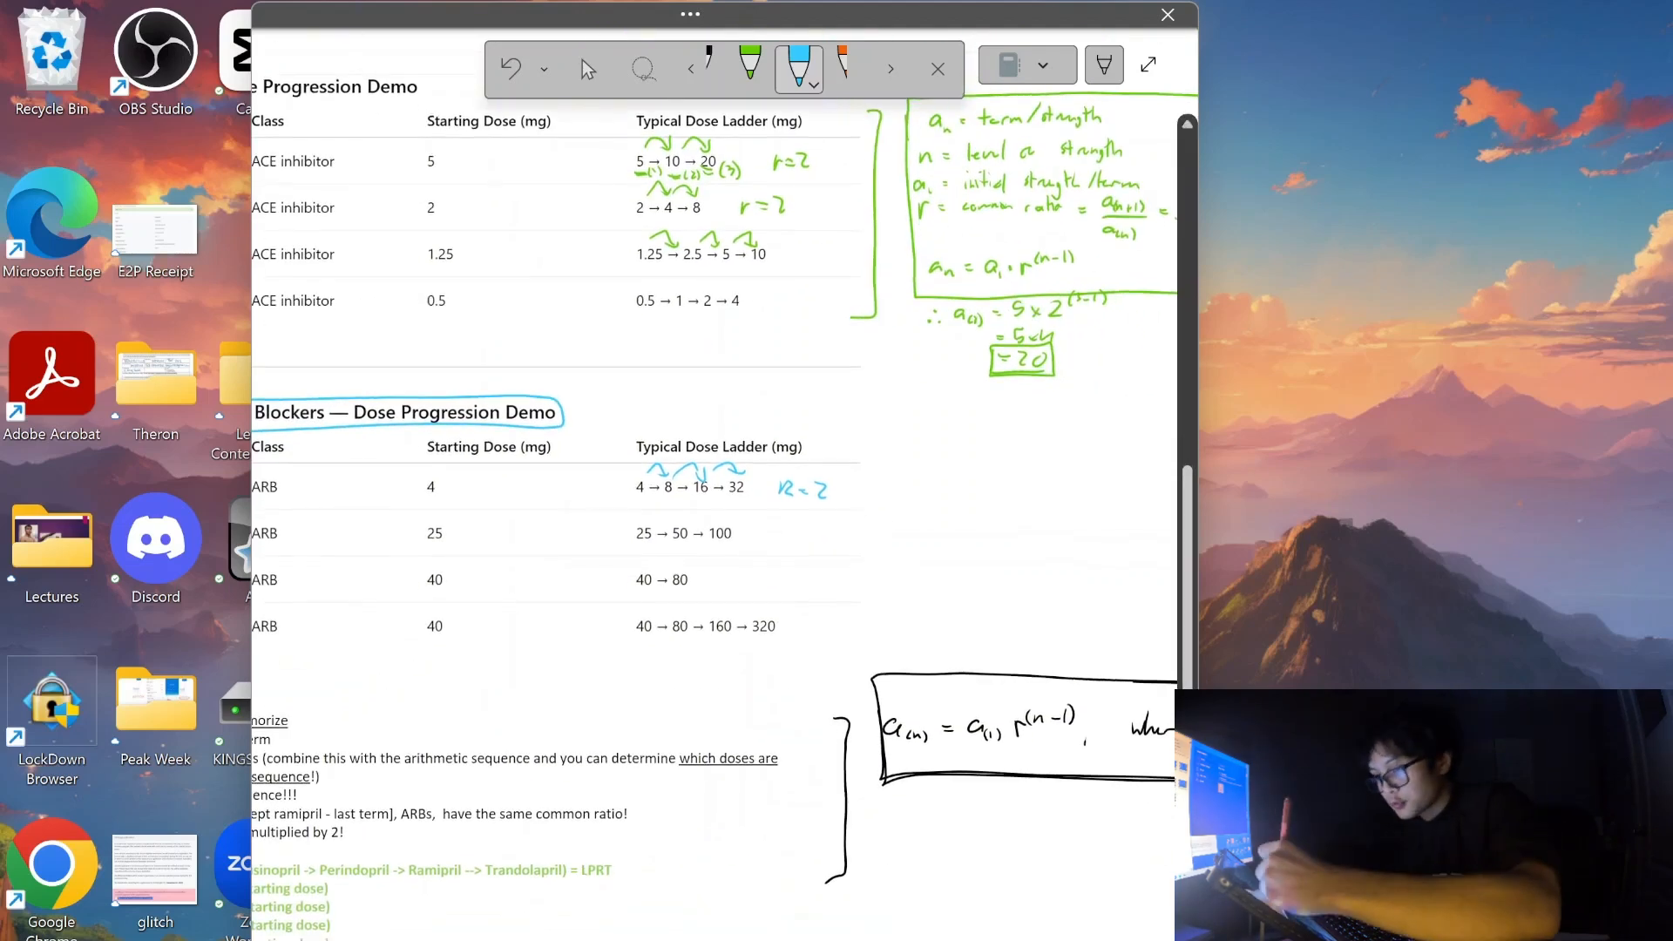
left_click_drag(646, 524, 676, 523)
mouse_move(695, 520)
left_mouse_down()
mouse_move(711, 510)
mouse_move(764, 541)
left_mouse_up()
left_click_drag(775, 524, 770, 541)
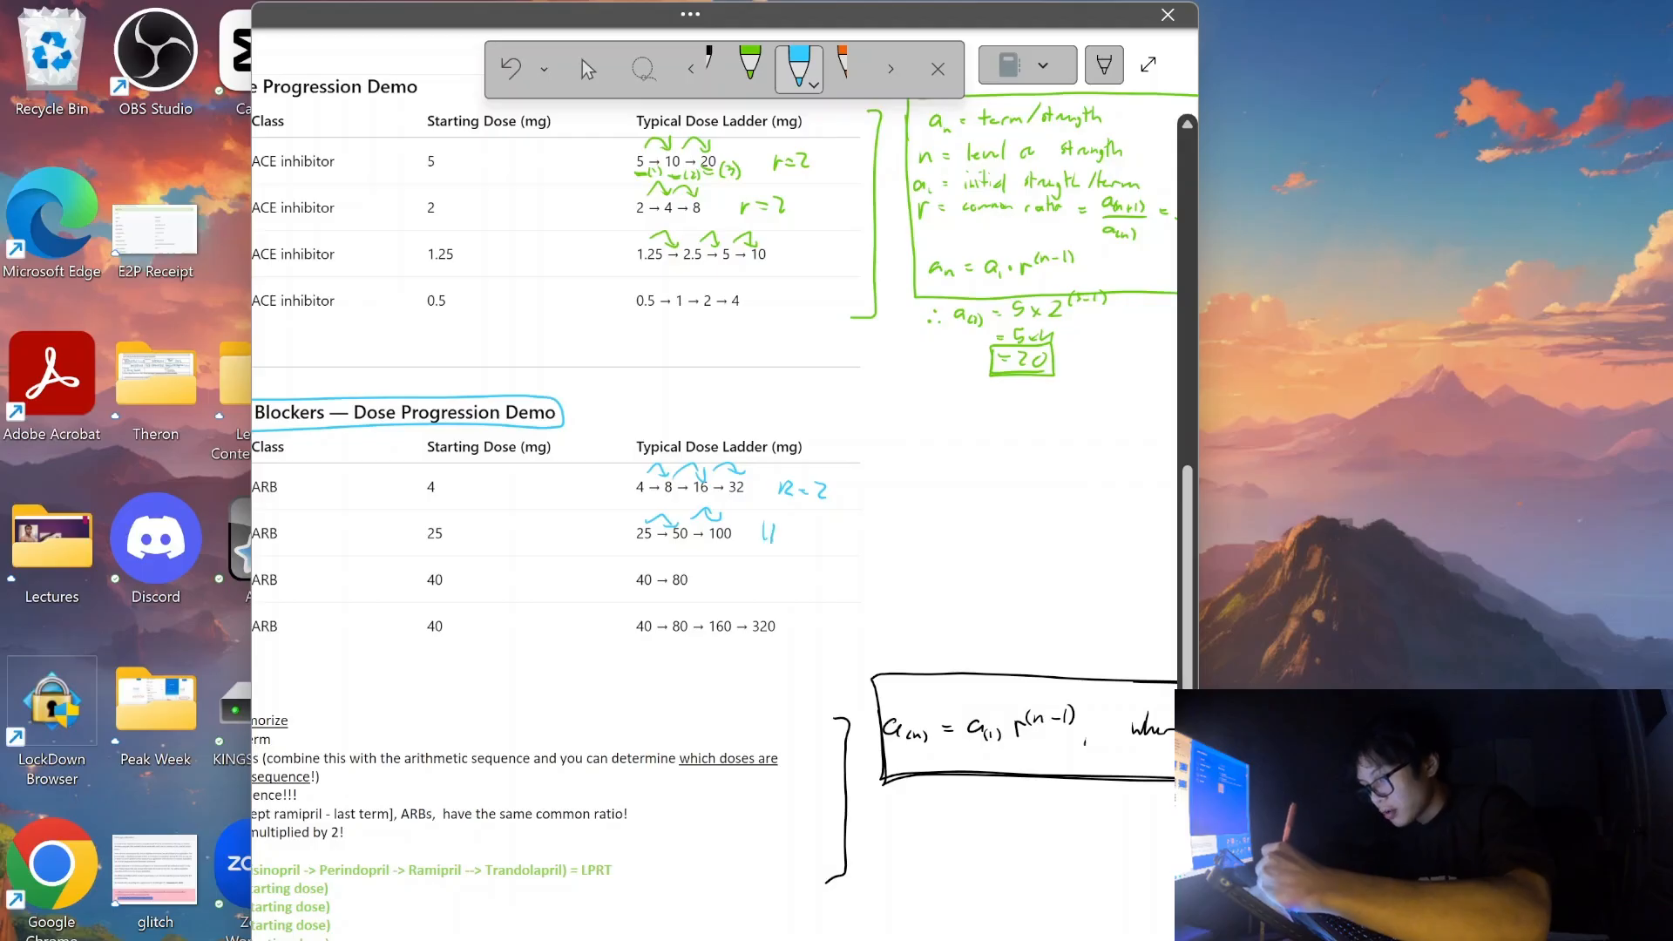
scroll(714, 488, "right", 2)
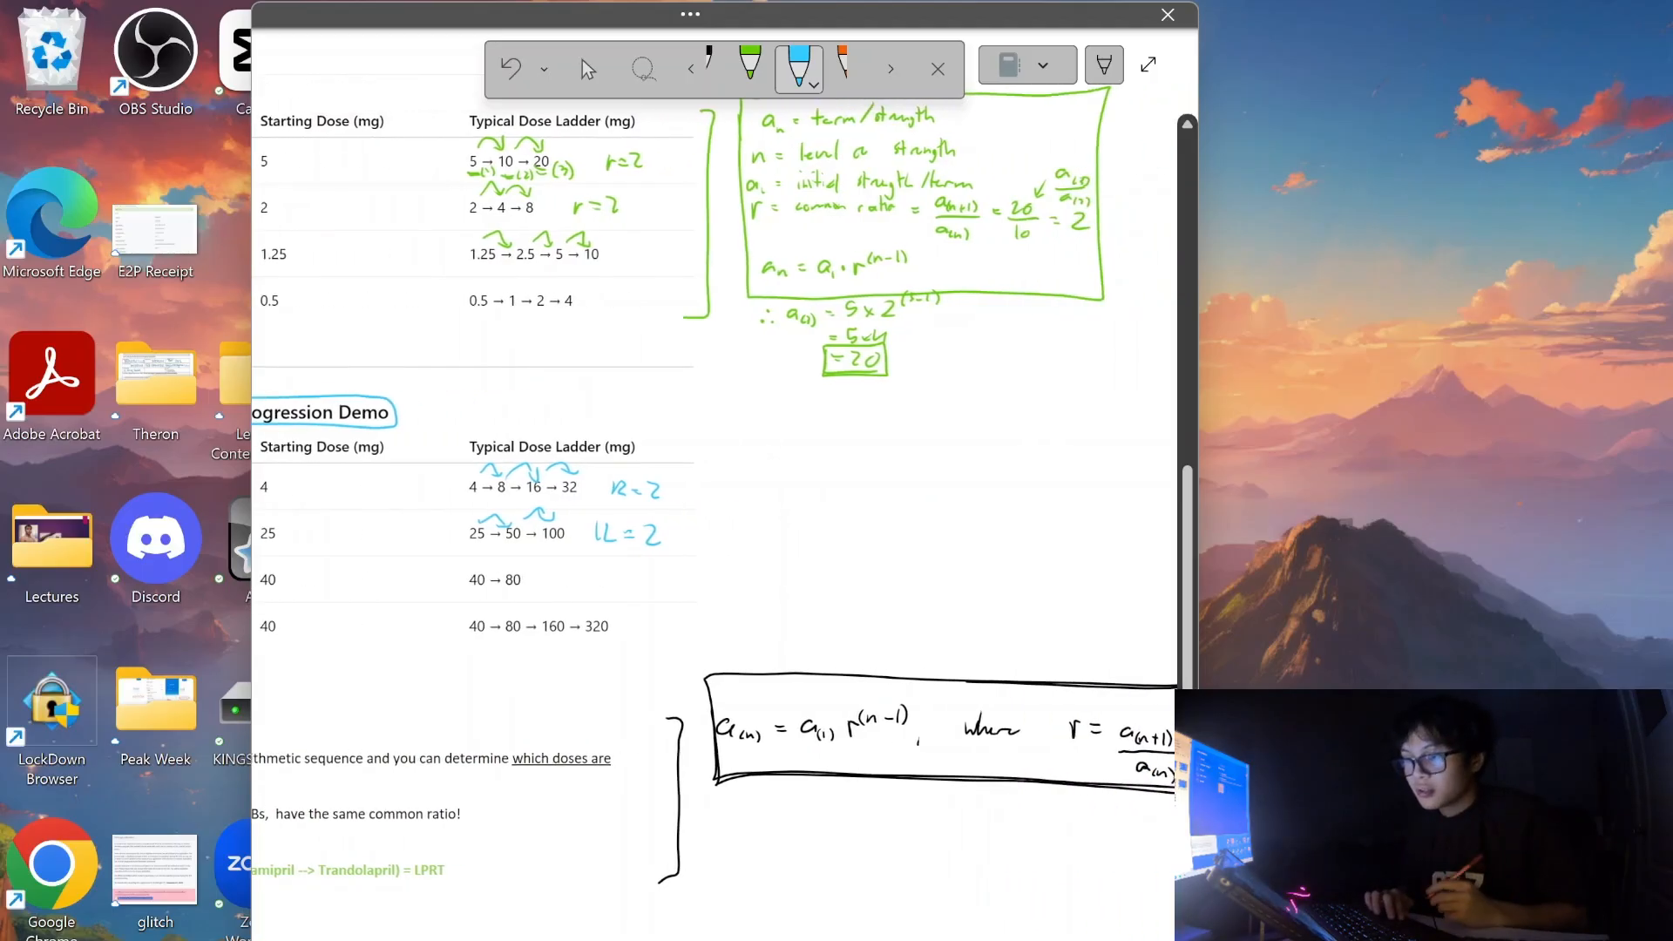
Review both annotated dose progression tables and read the Dosing Memorization Tips with the class-specific drug orders.
scroll(714, 488, "up", 1)
scroll(714, 488, "up", 1)
scroll(715, 488, "left", 5)
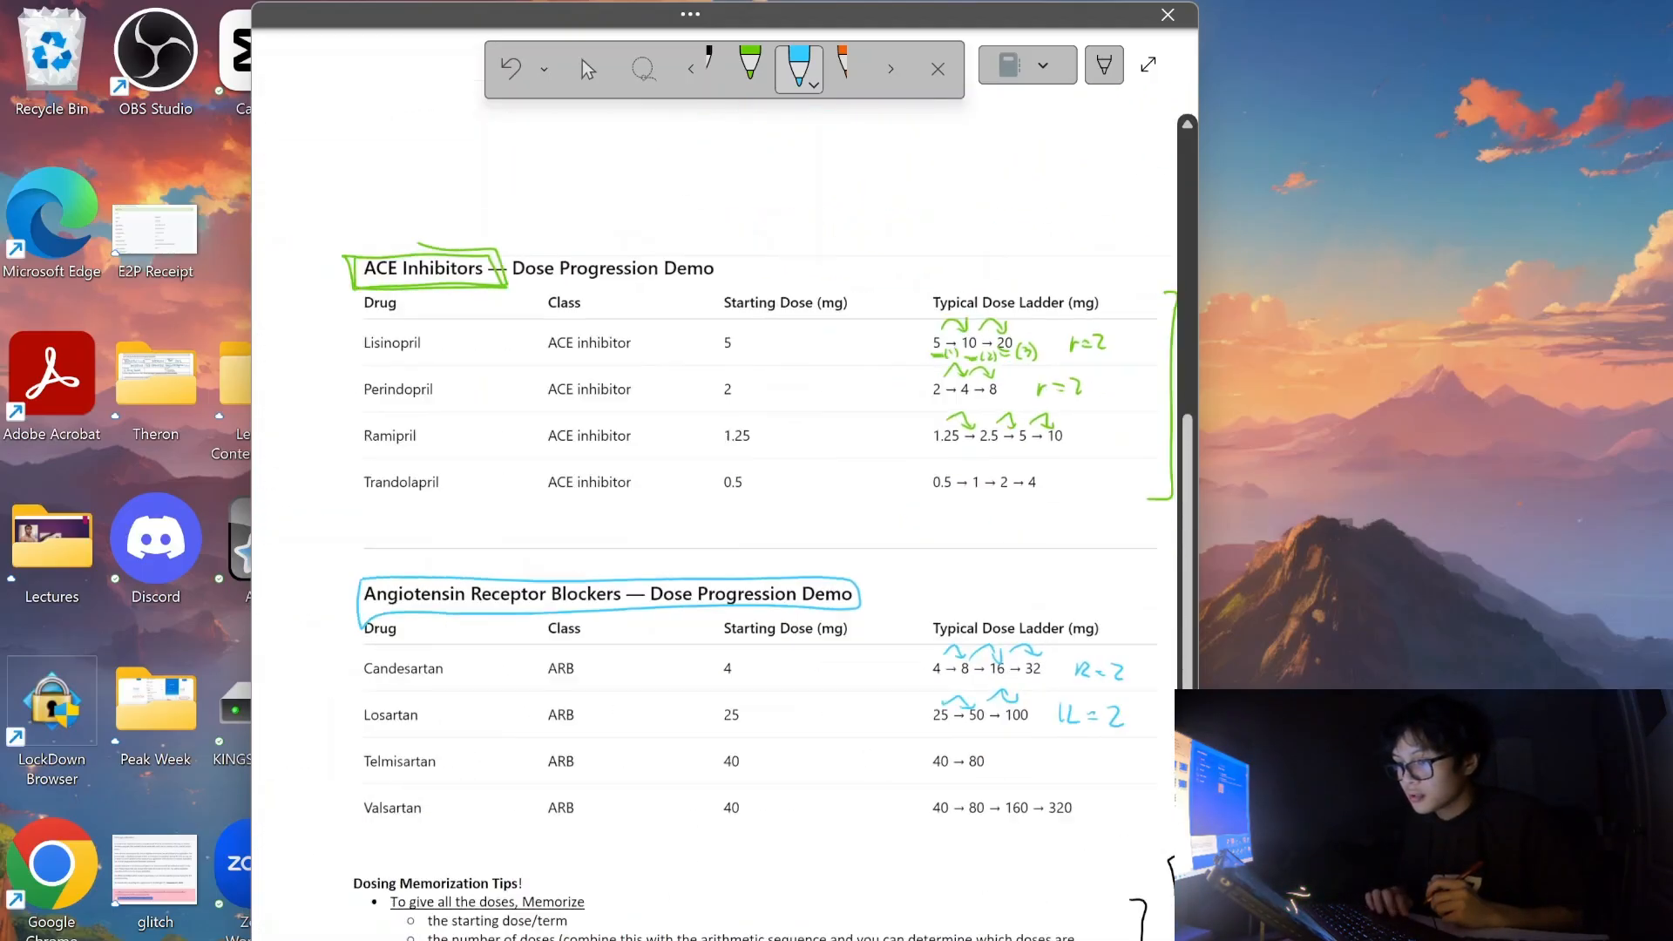
scroll(714, 488, "right", 2)
scroll(714, 488, "down", 1)
scroll(715, 488, "left", 1)
scroll(714, 488, "up", 1)
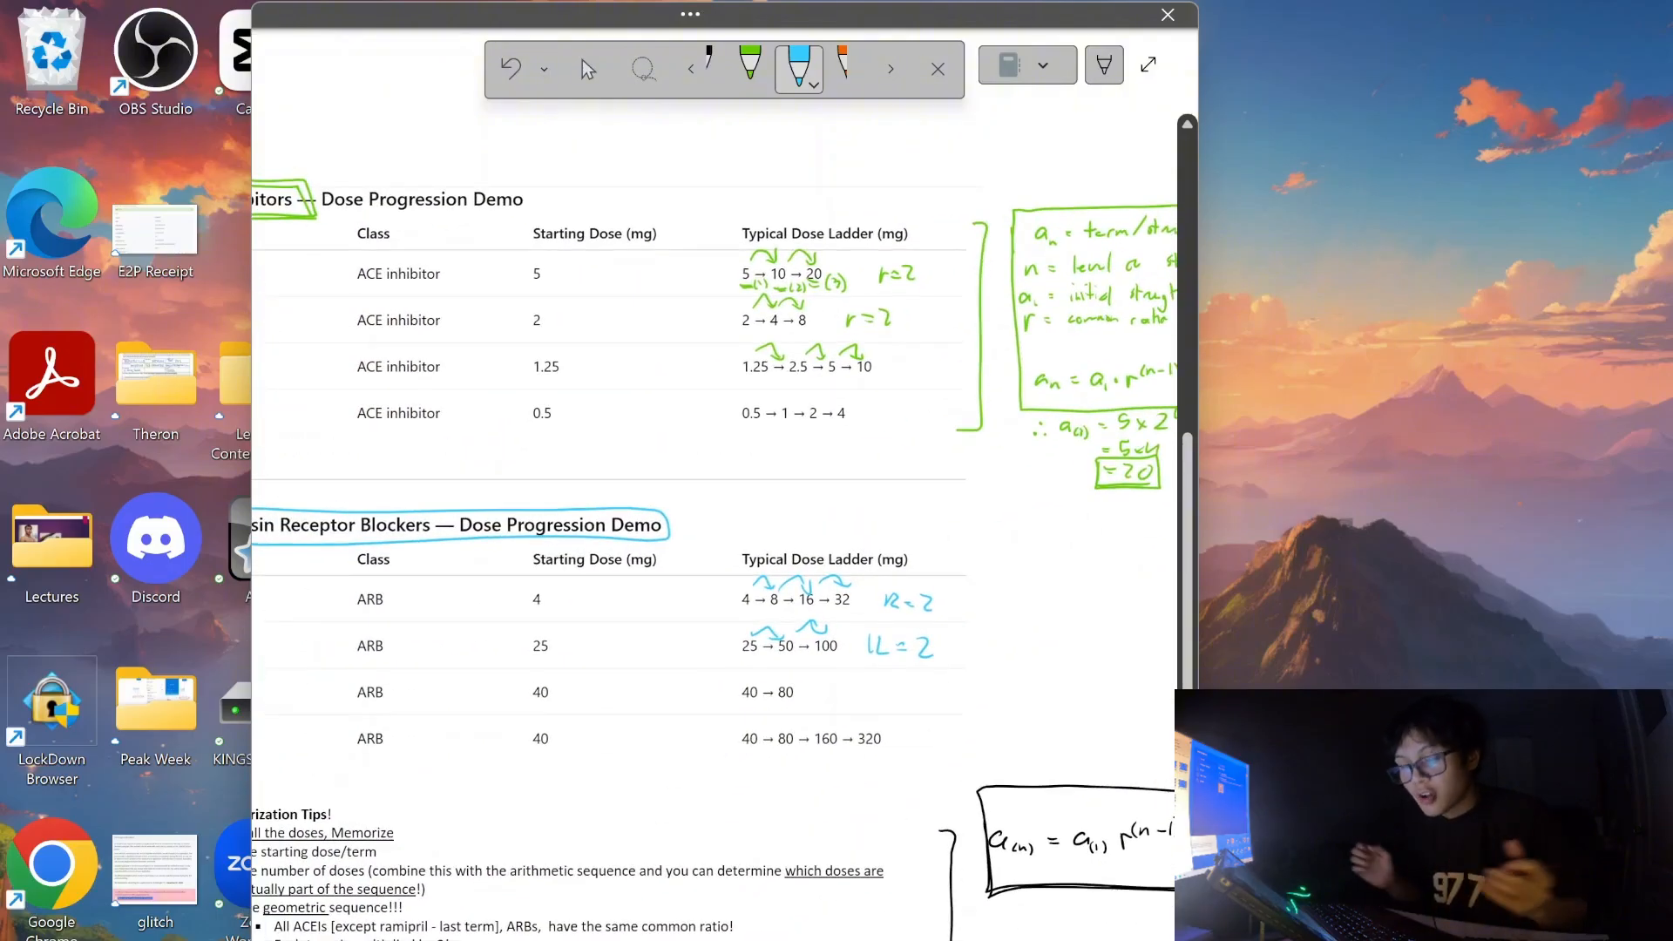
scroll(445, 742, "down", 7)
scroll(444, 742, "left", 1)
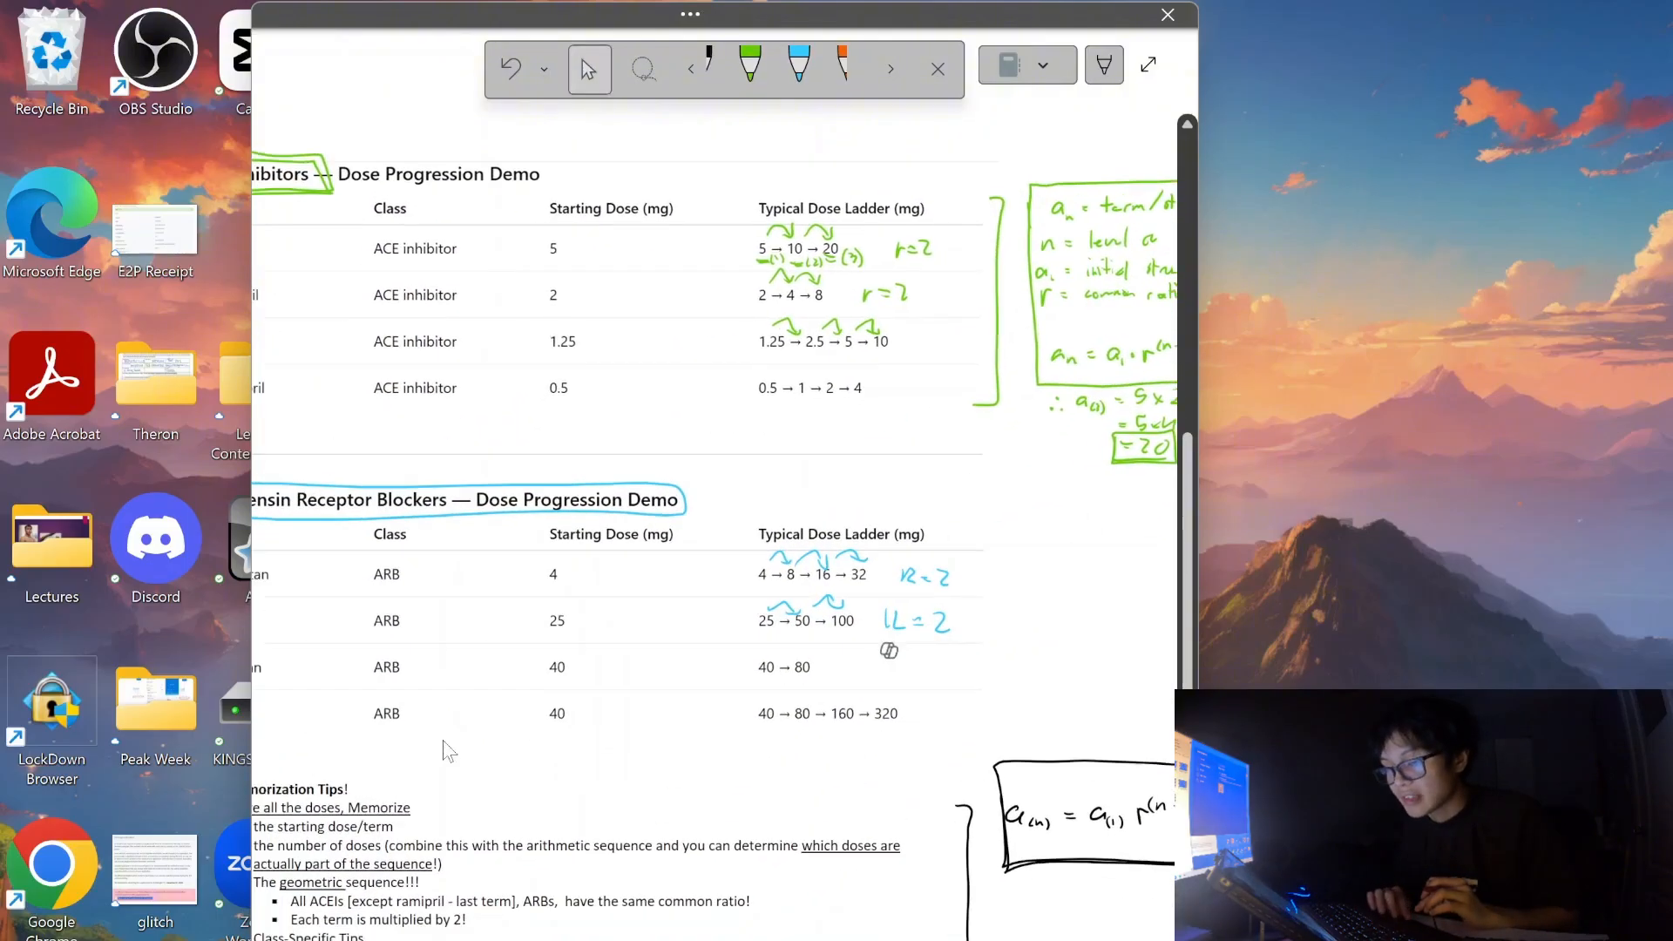
scroll(444, 743, "up", 2)
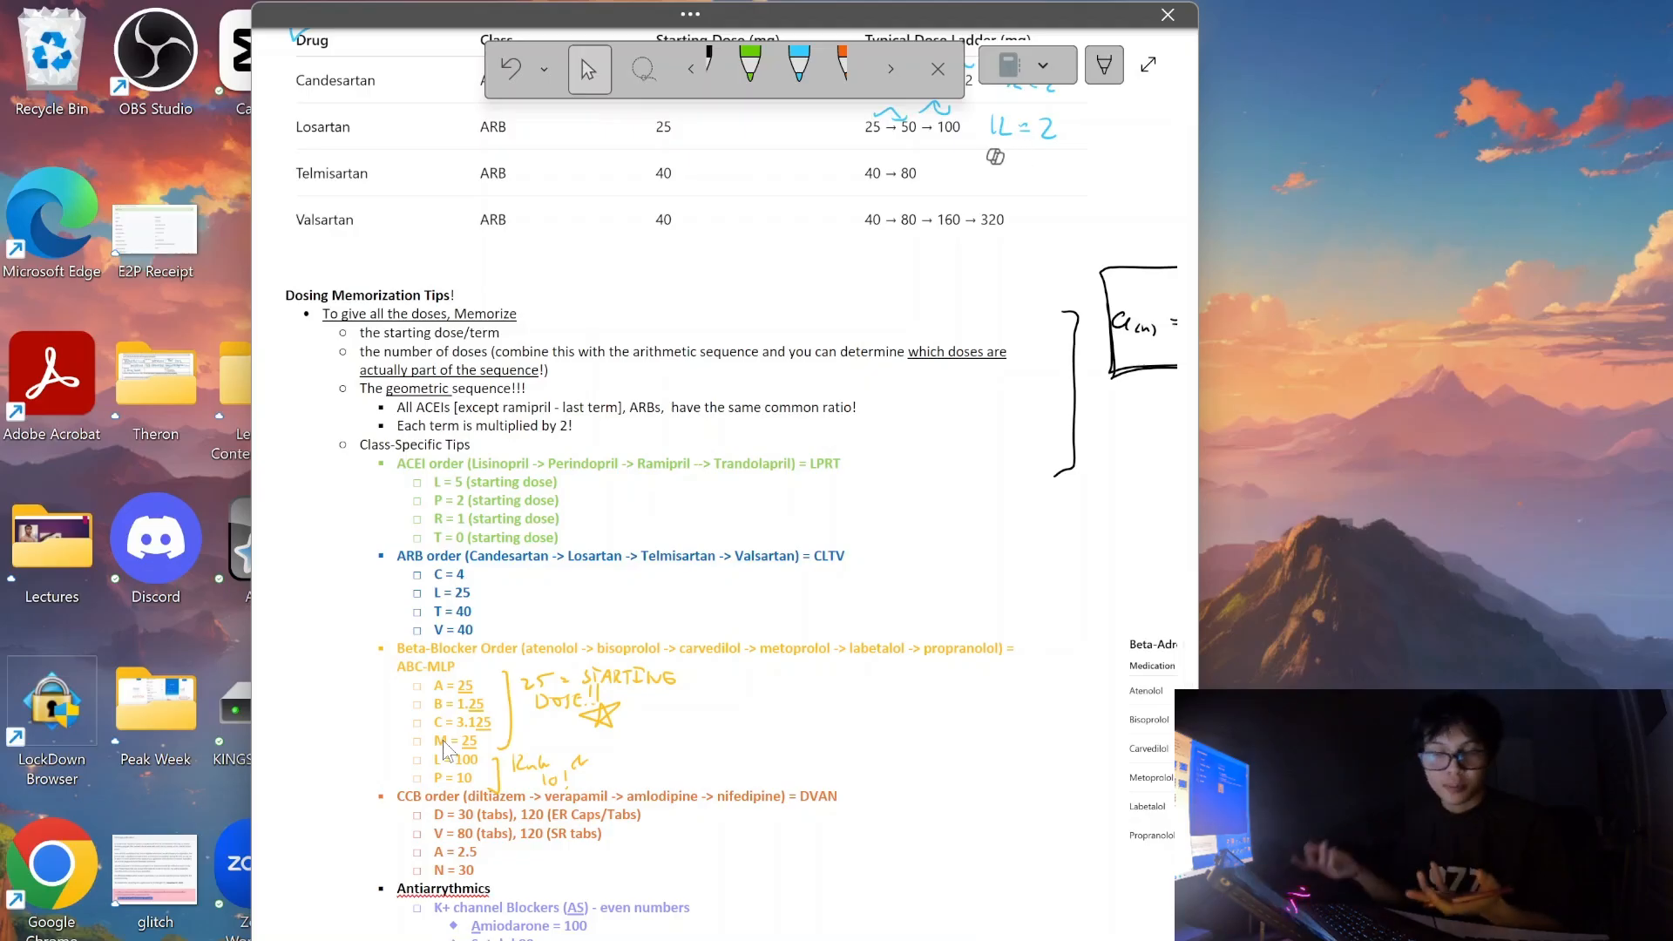
scroll(424, 539, "up", 1)
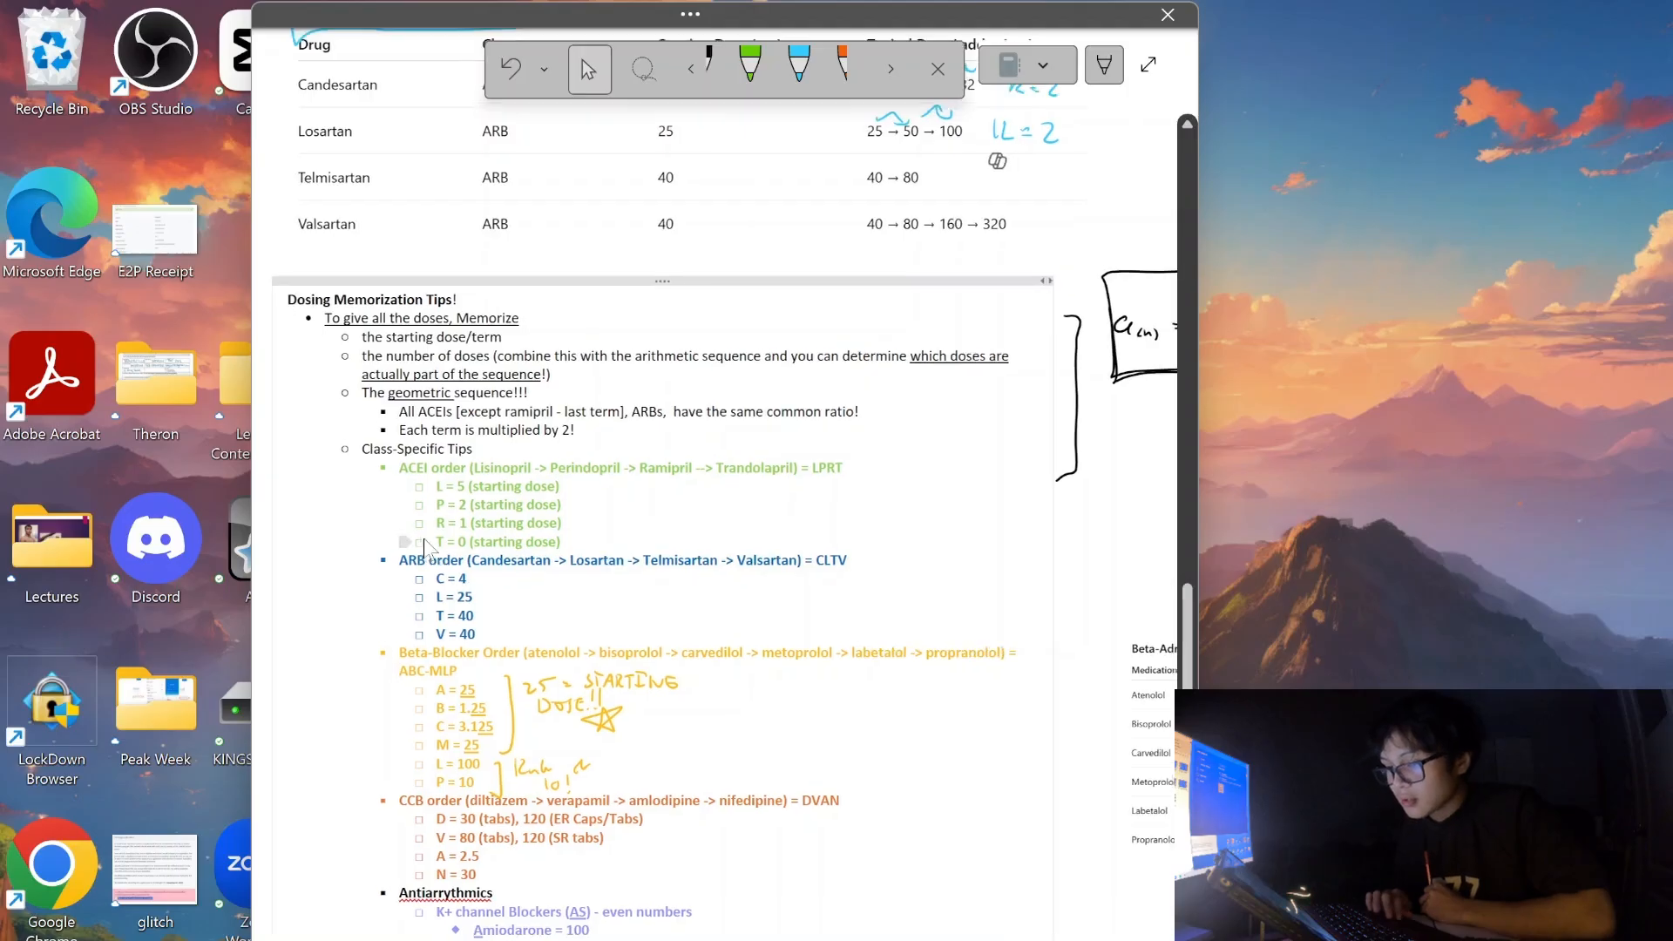
Compare the Angiotensin Receptor Blockers dose progression table with the Dosing Memorization Tips and the boxed geometric sequence formula.
scroll(424, 545, "up", 3)
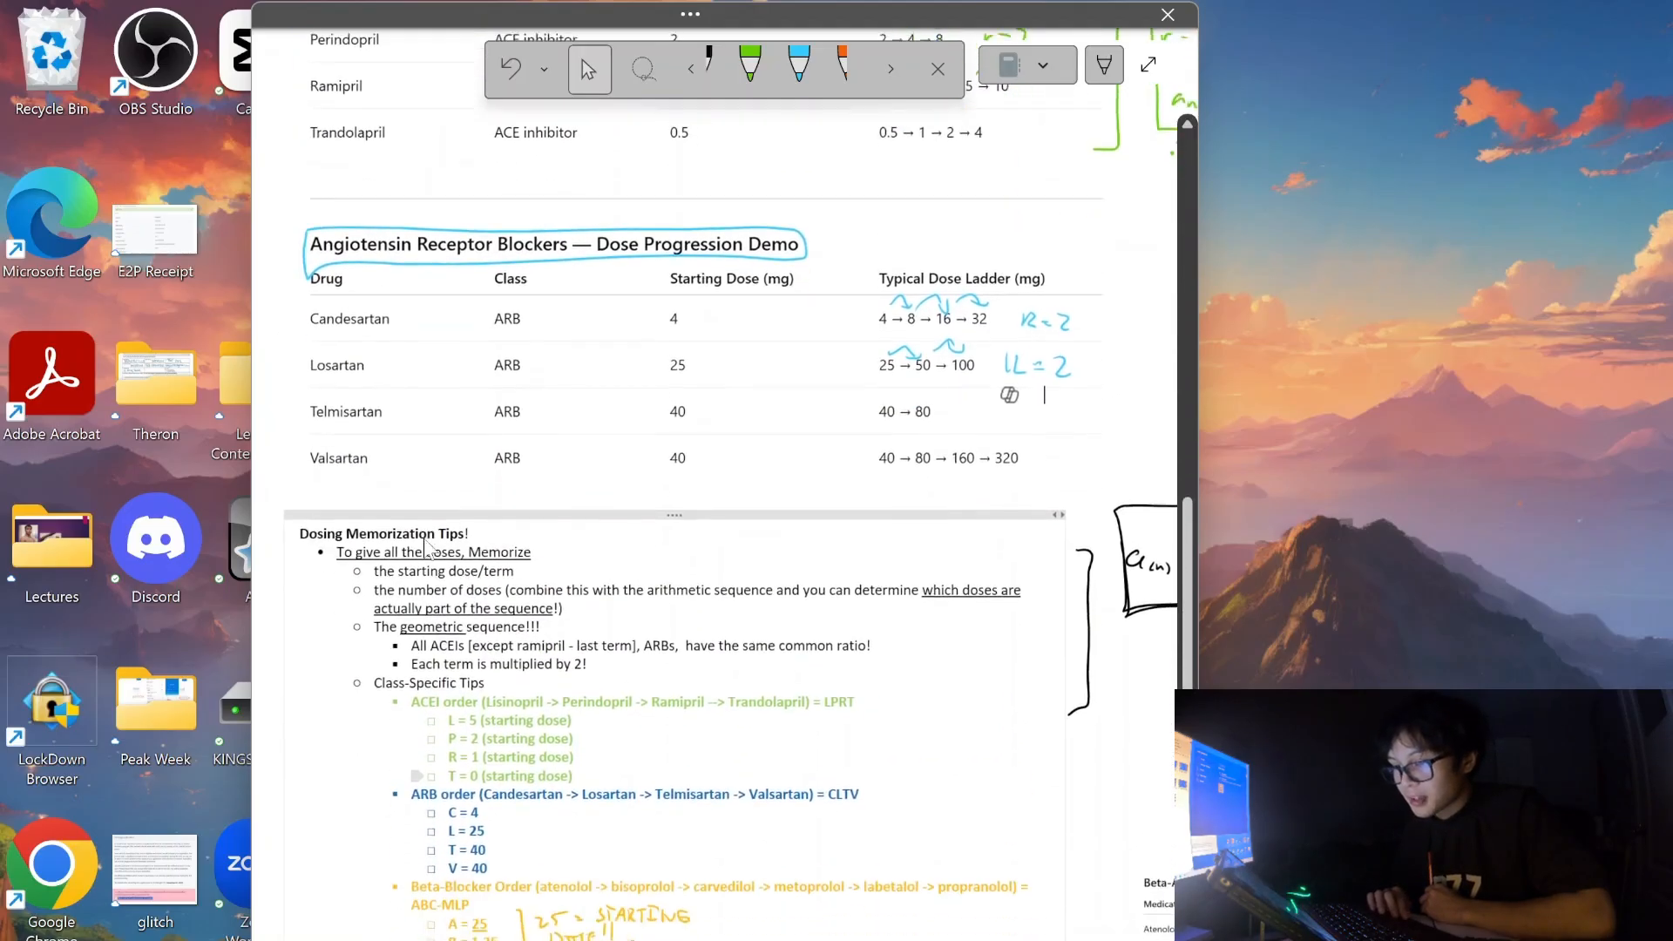
scroll(424, 545, "down", 5)
scroll(425, 547, "up", 4)
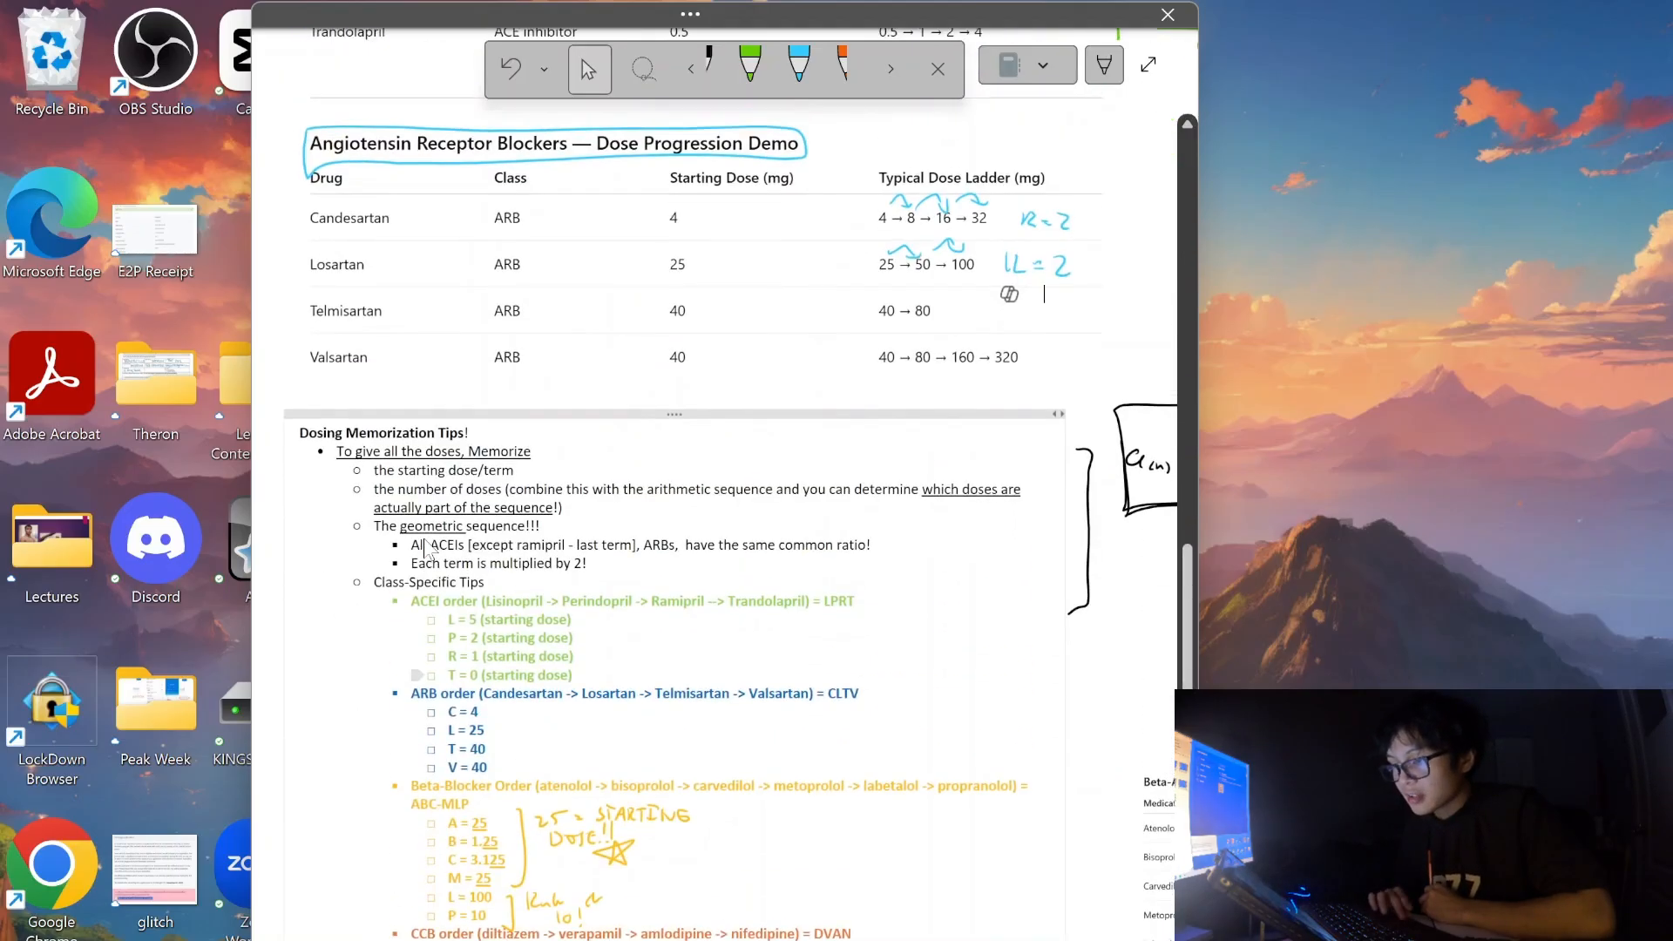
scroll(1072, 383, "right", 3)
scroll(1071, 383, "up", 1)
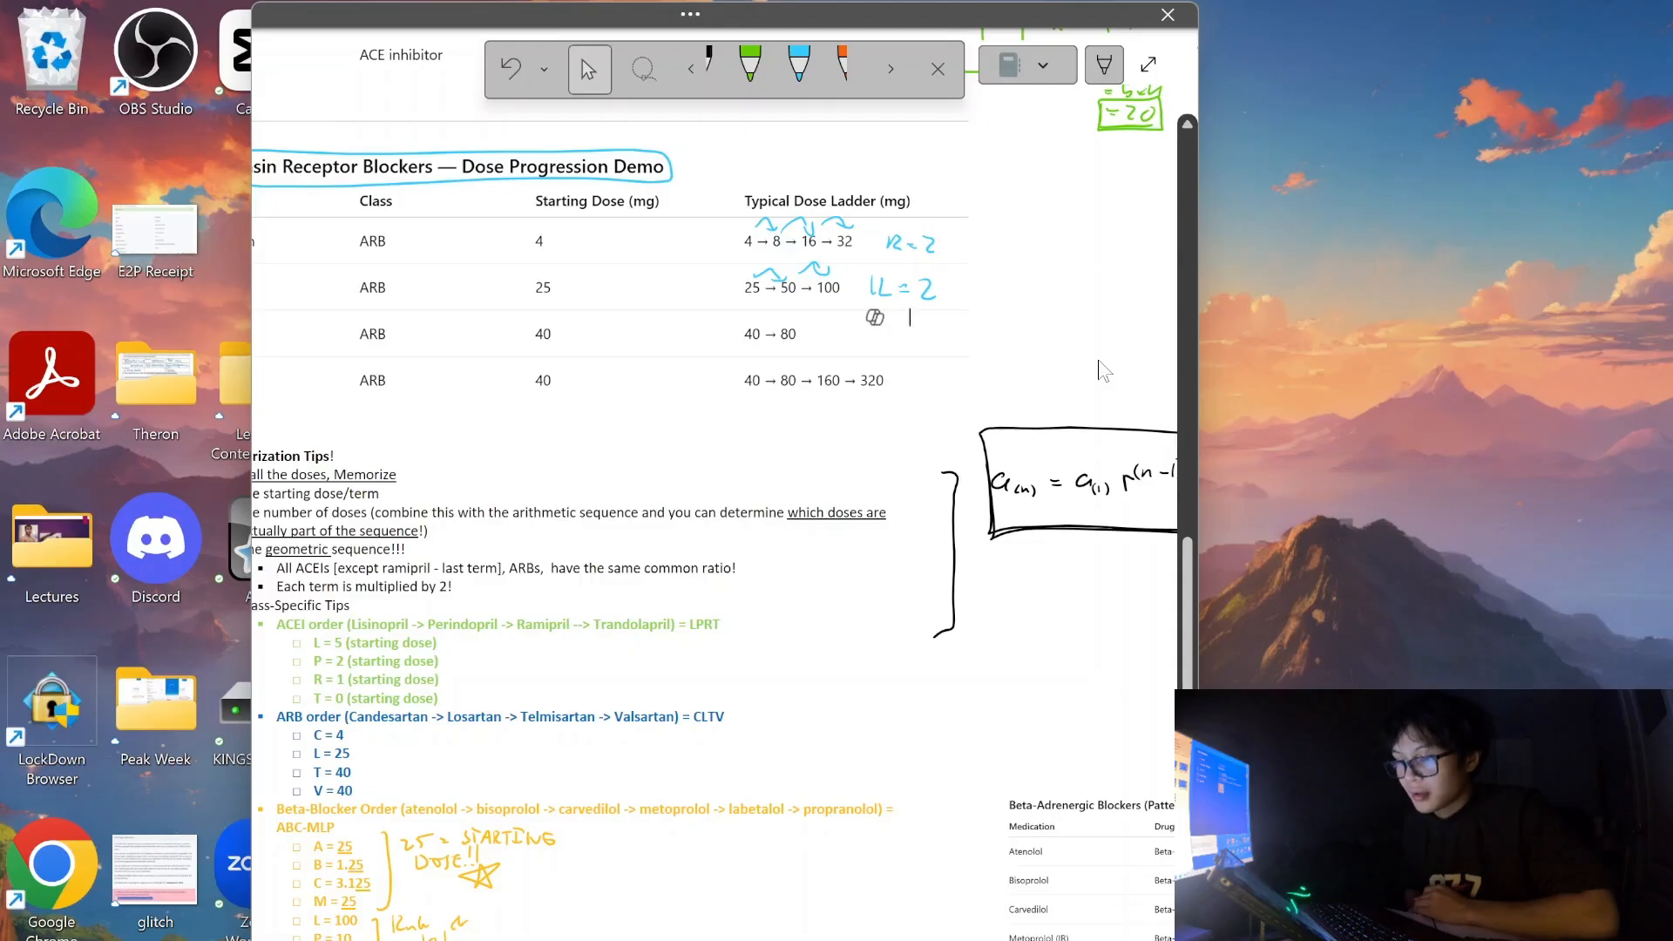
scroll(874, 317, "up", 3, "ctrl")
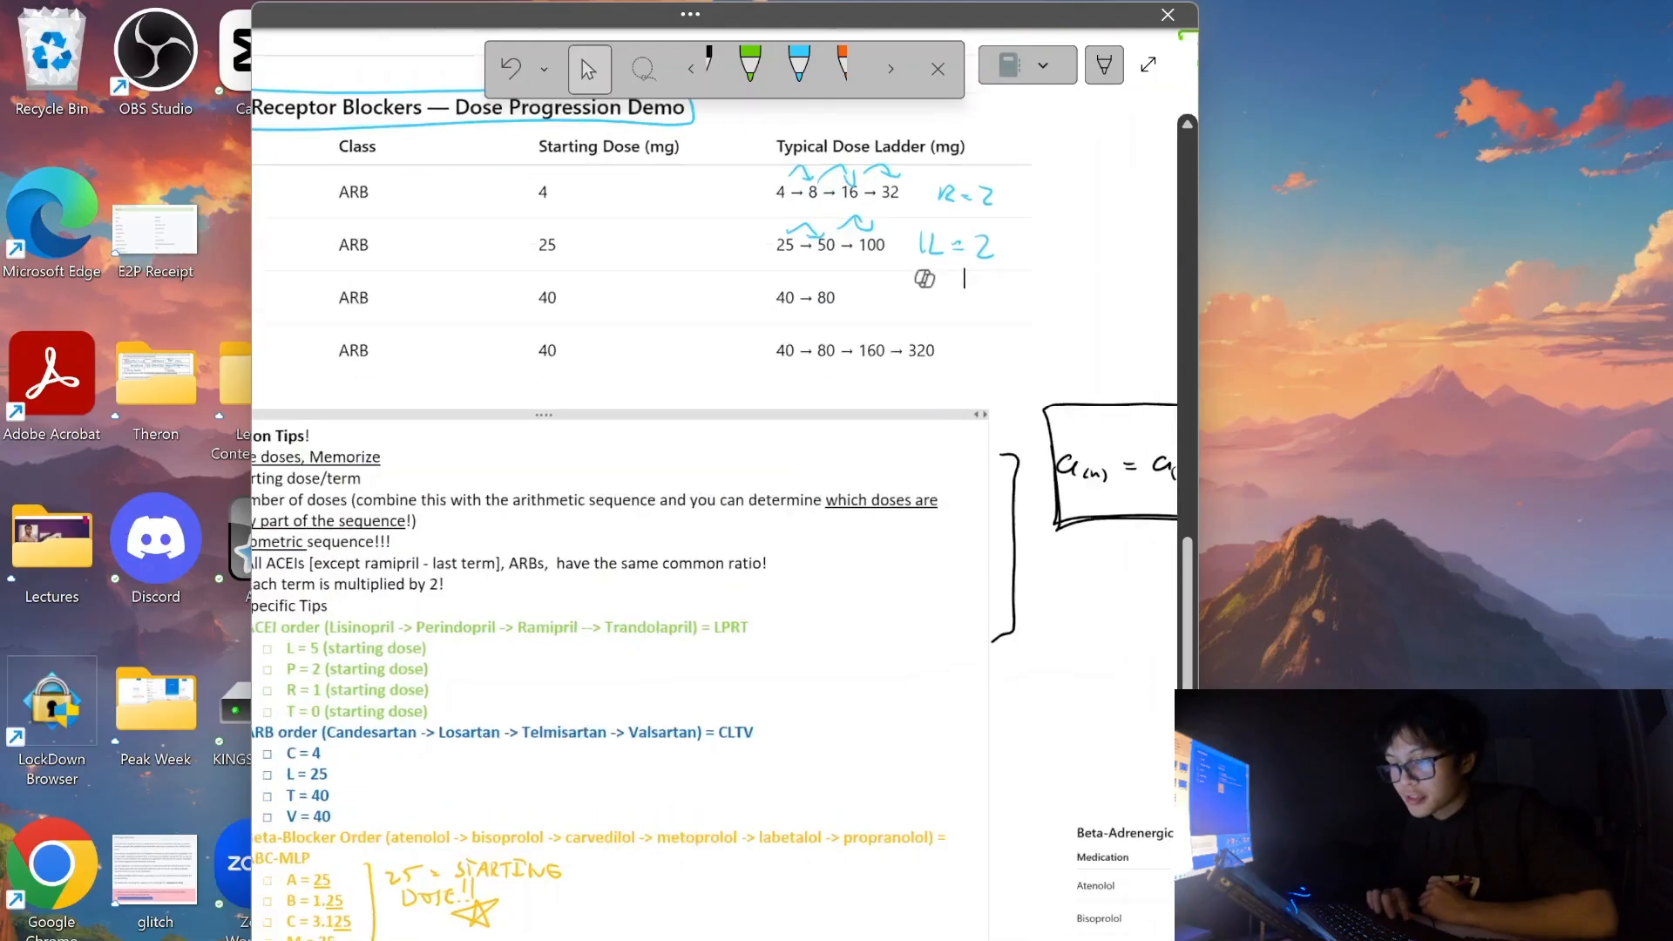
scroll(715, 484, "left", 1)
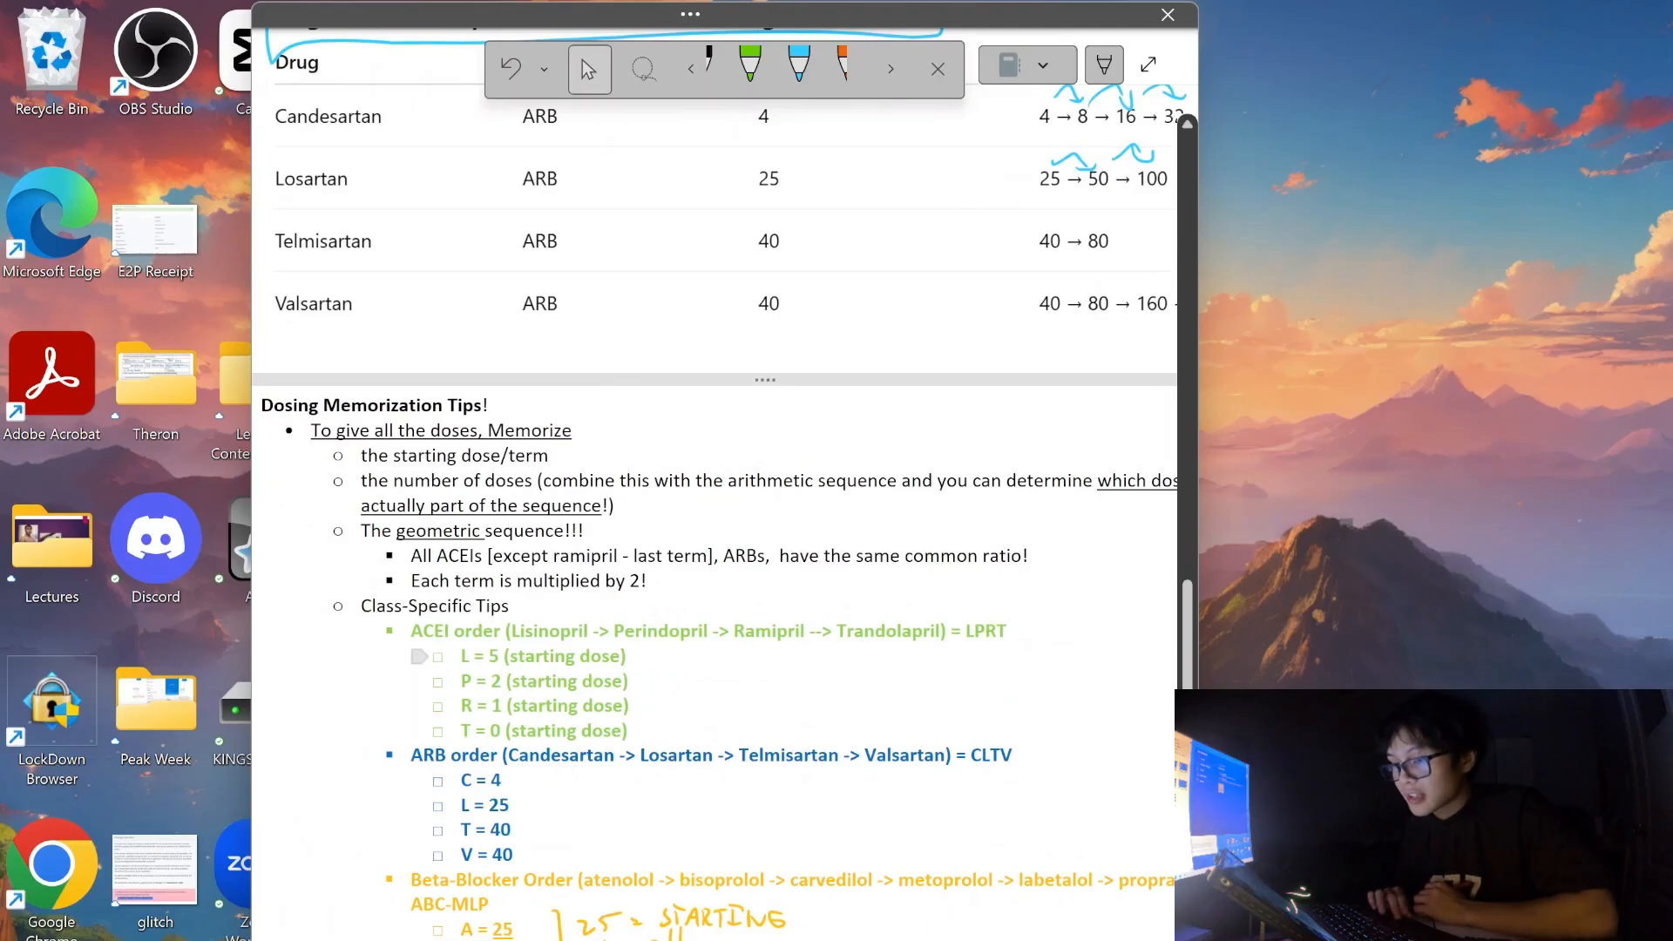
Highlight the L, P, R and T starting-dose lines under the ACEI order in the Class-Specific Tips.
left_click_drag(461, 656, 610, 732)
left_click(462, 656)
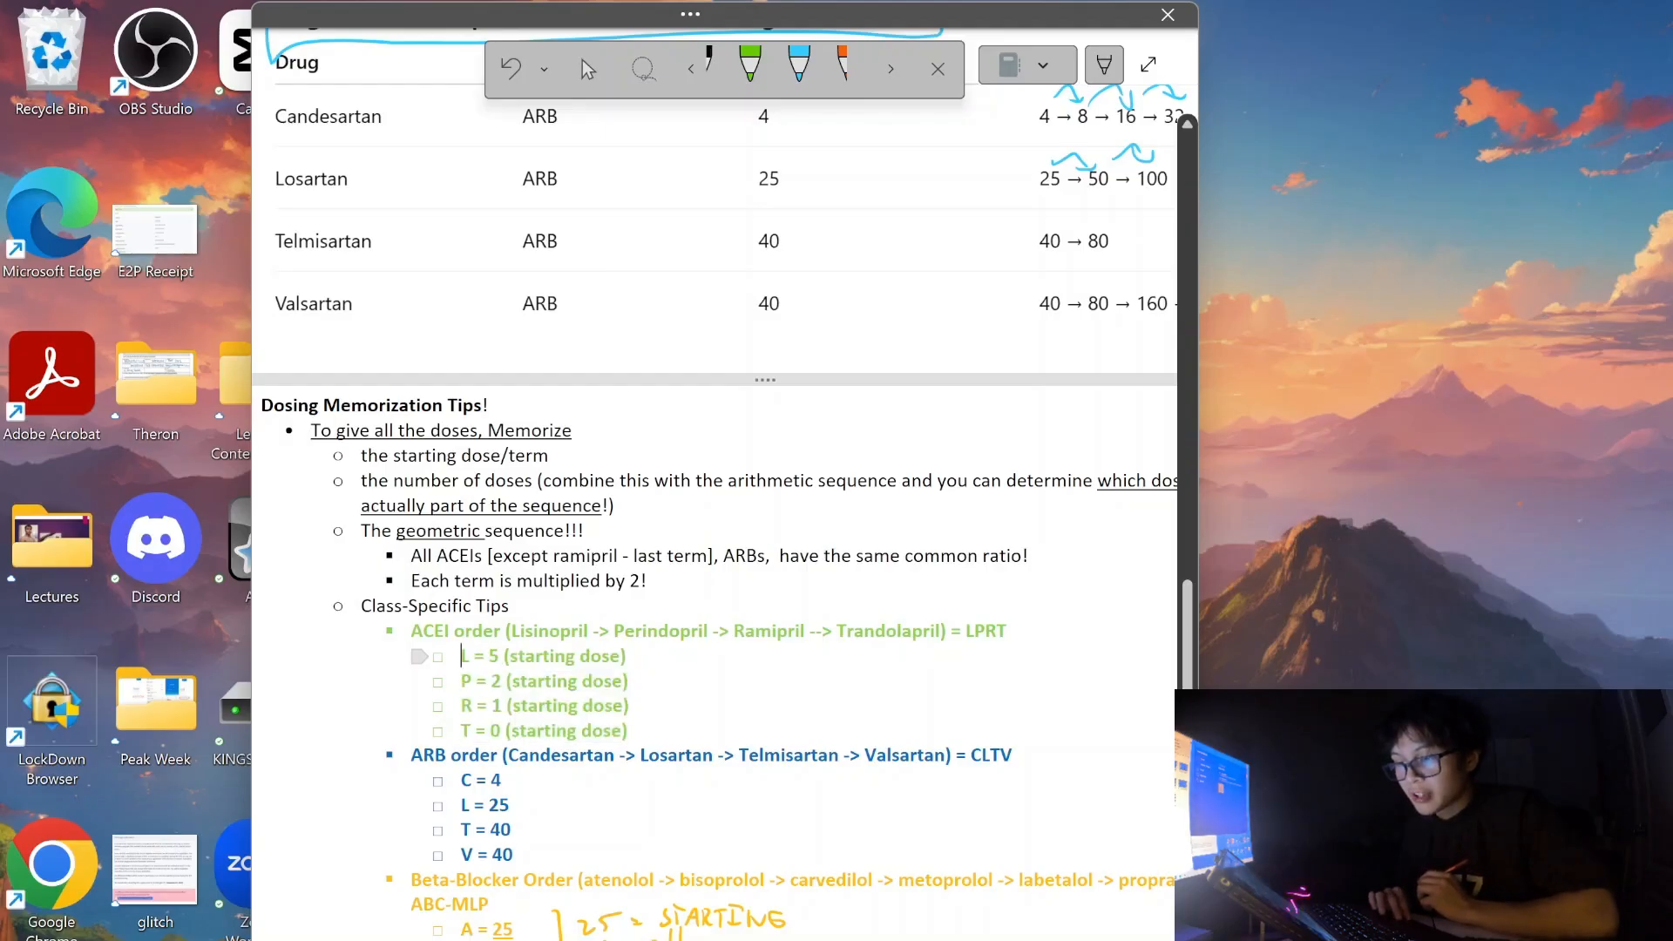
left_click_drag(461, 656, 630, 731)
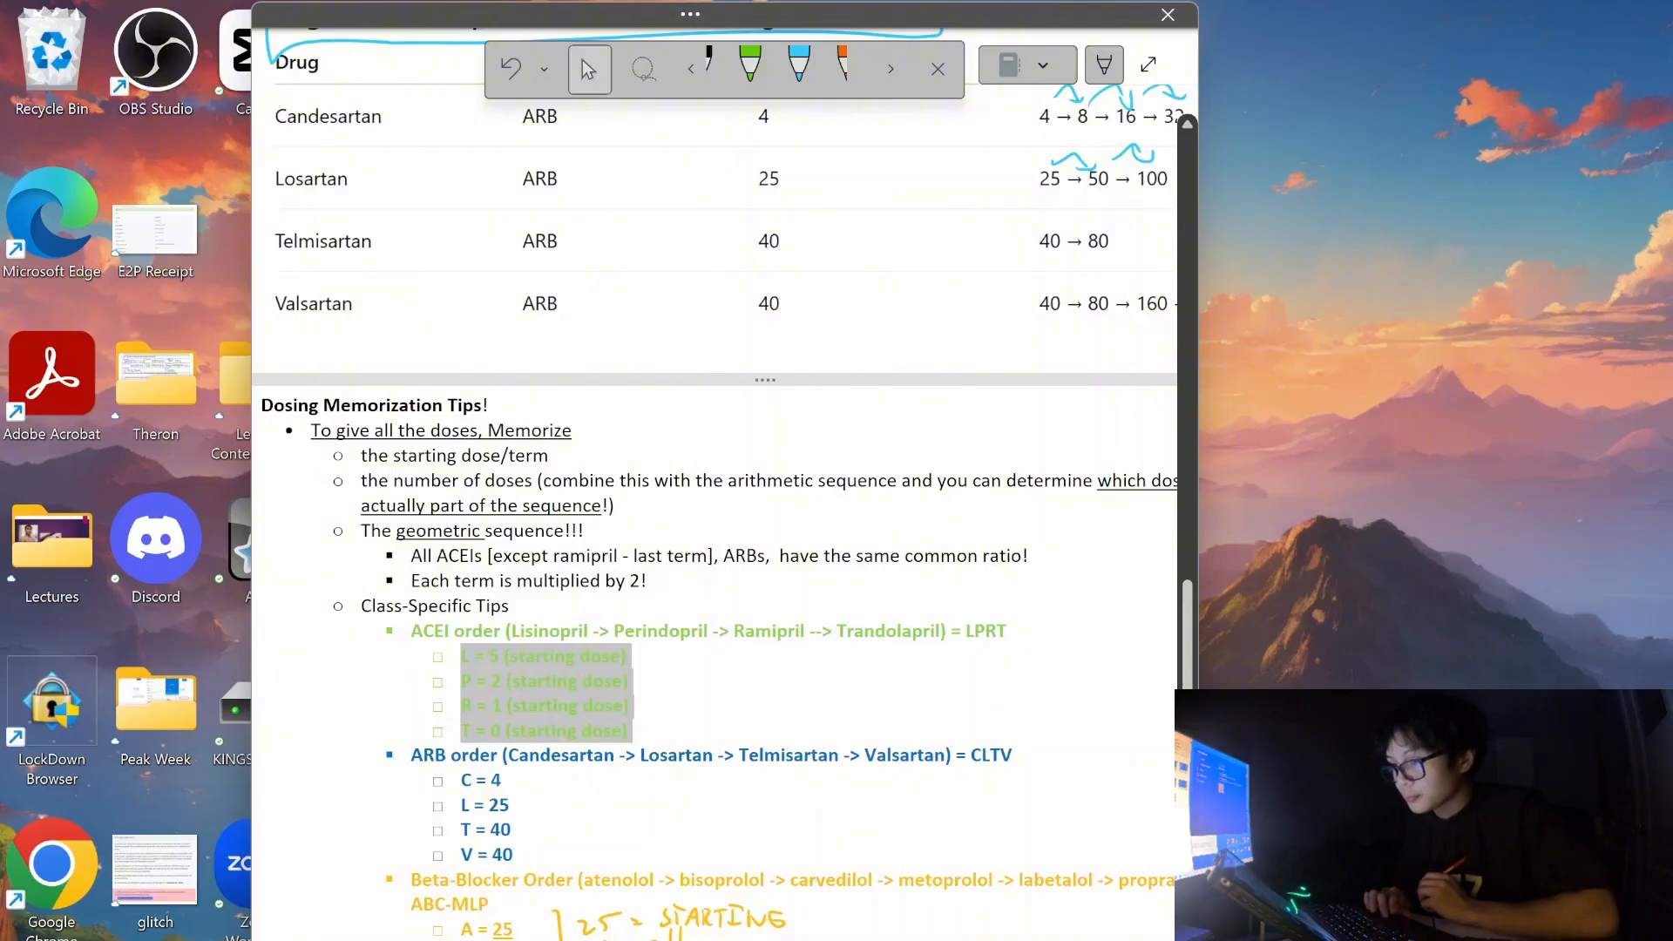
left_click(835, 344)
Underline in green the initials of Lisinopril, Perindopril, Ramipril and Trandolapril and their starting doses 5, 2, 1.25 and 0.5.
scroll(834, 344, "up", 1)
scroll(714, 484, "up", 10)
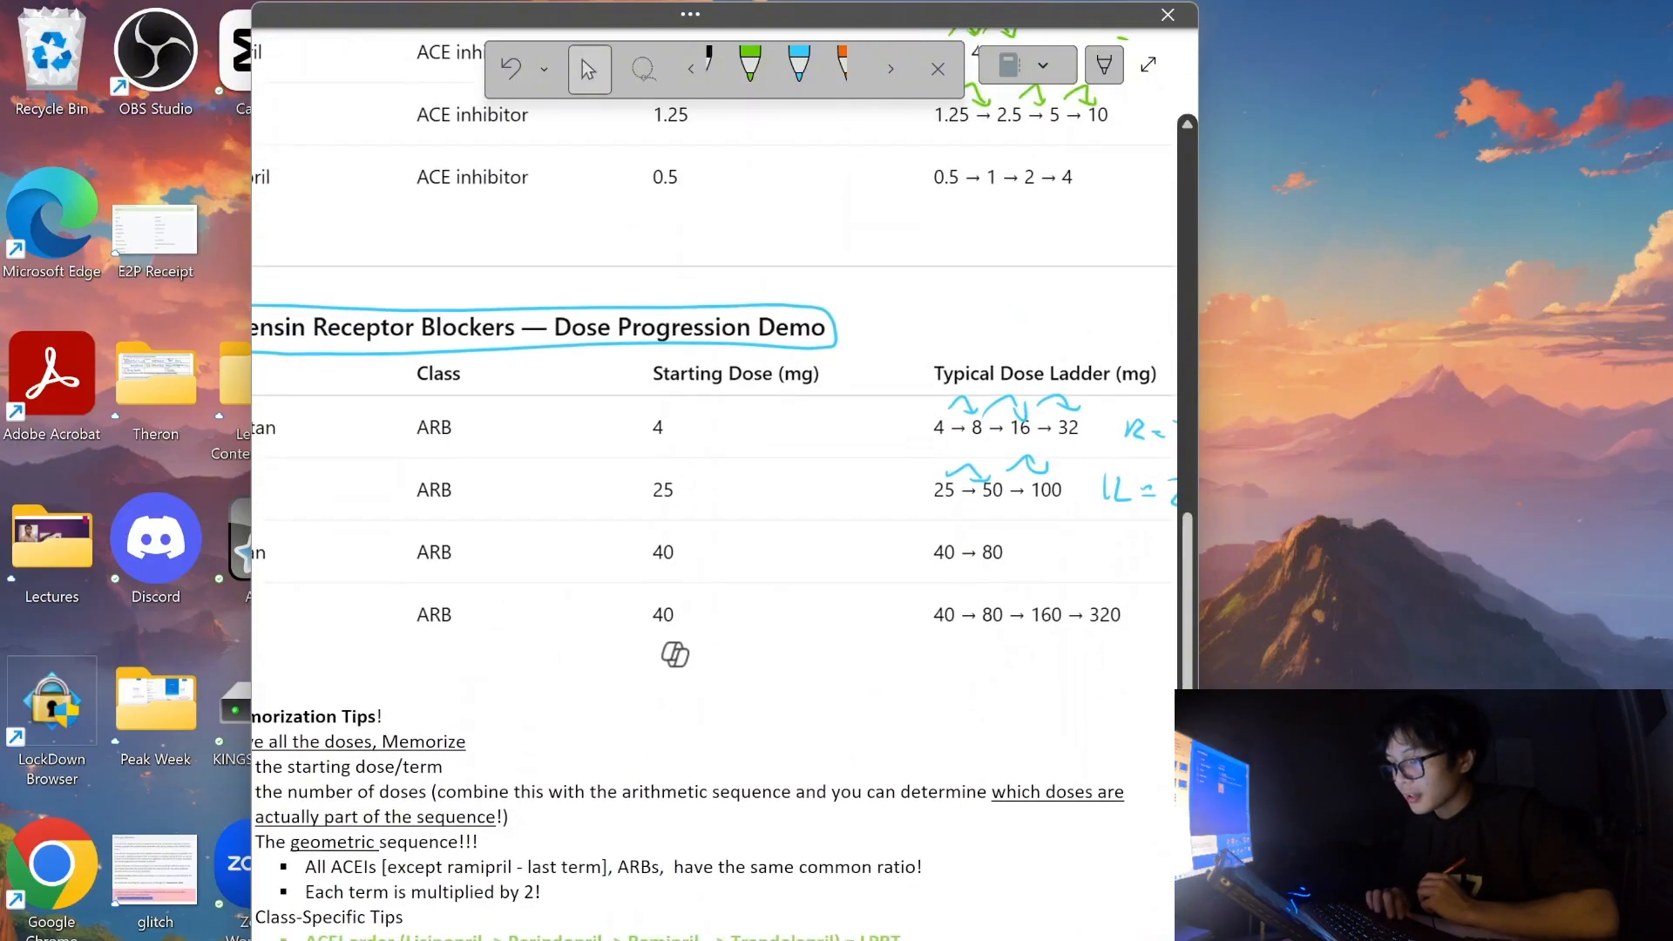
scroll(717, 446, "down", 2)
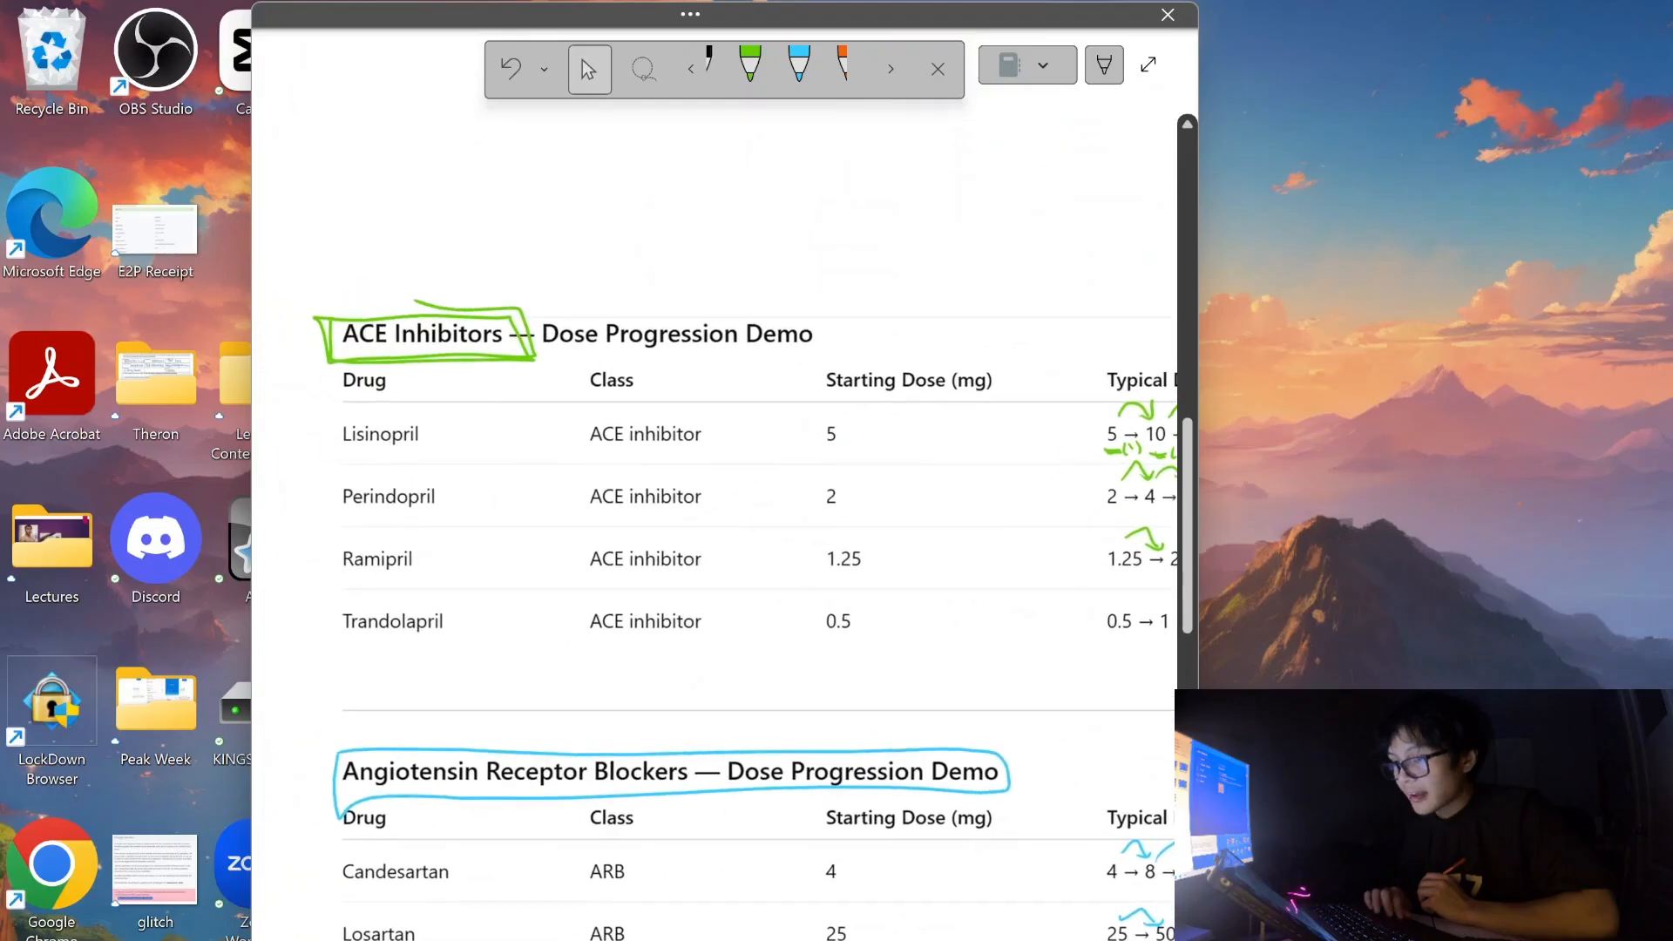
scroll(568, 455, "right", 3)
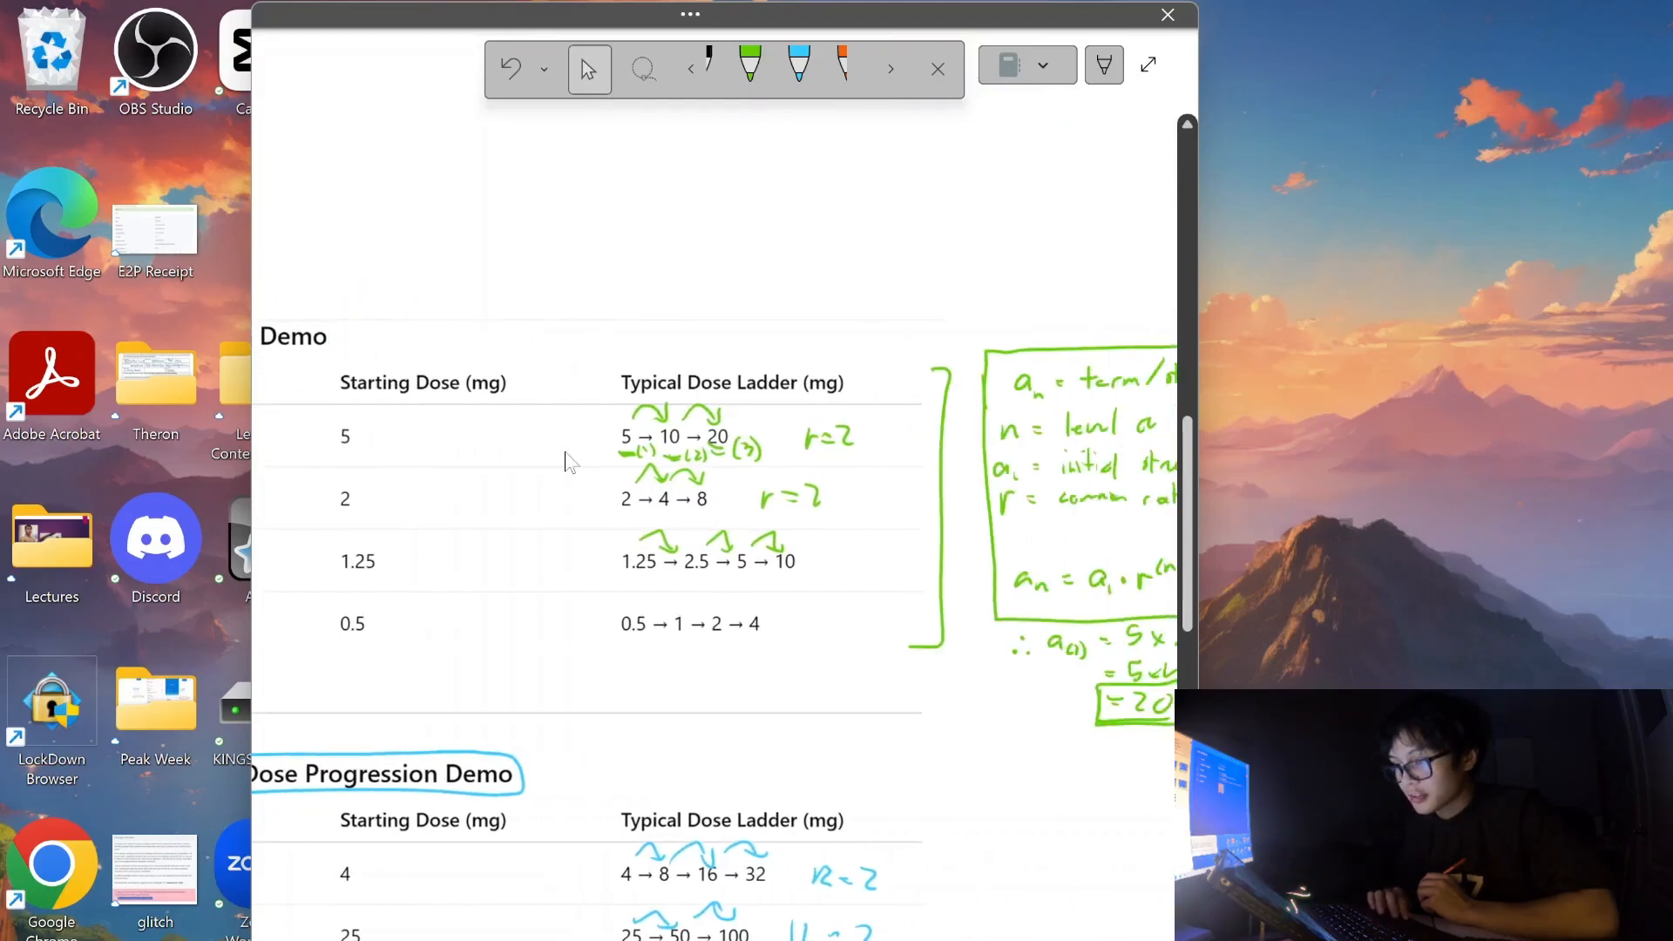
scroll(522, 488, "left", 5)
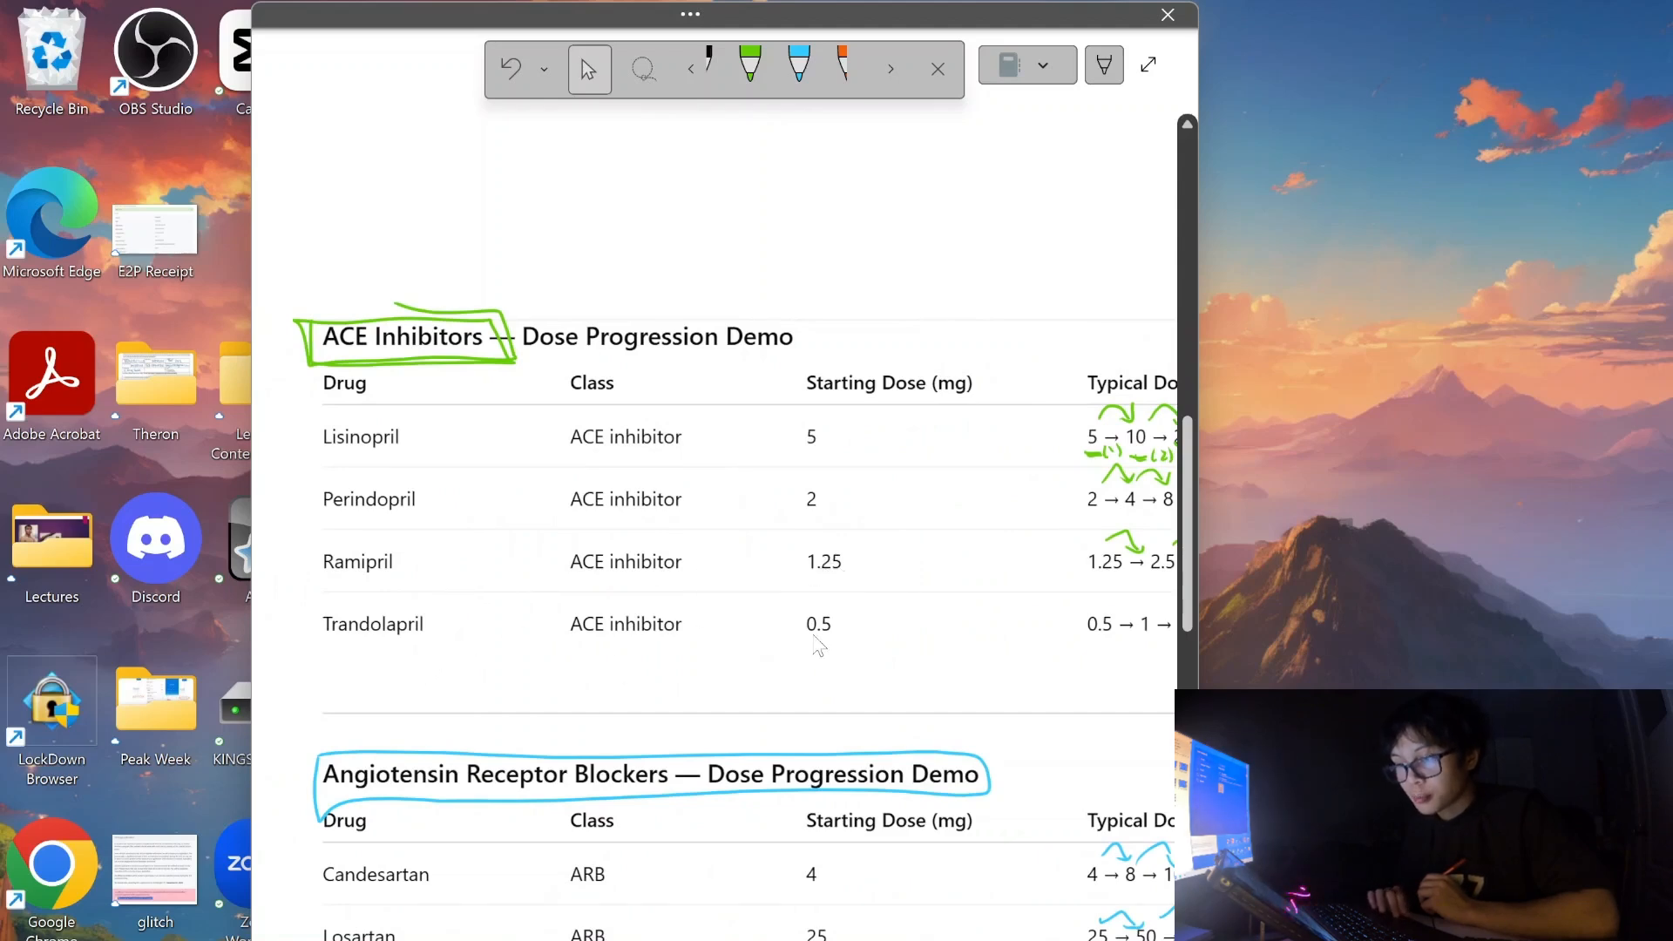
scroll(837, 649, "right", 4)
scroll(859, 653, "left", 3)
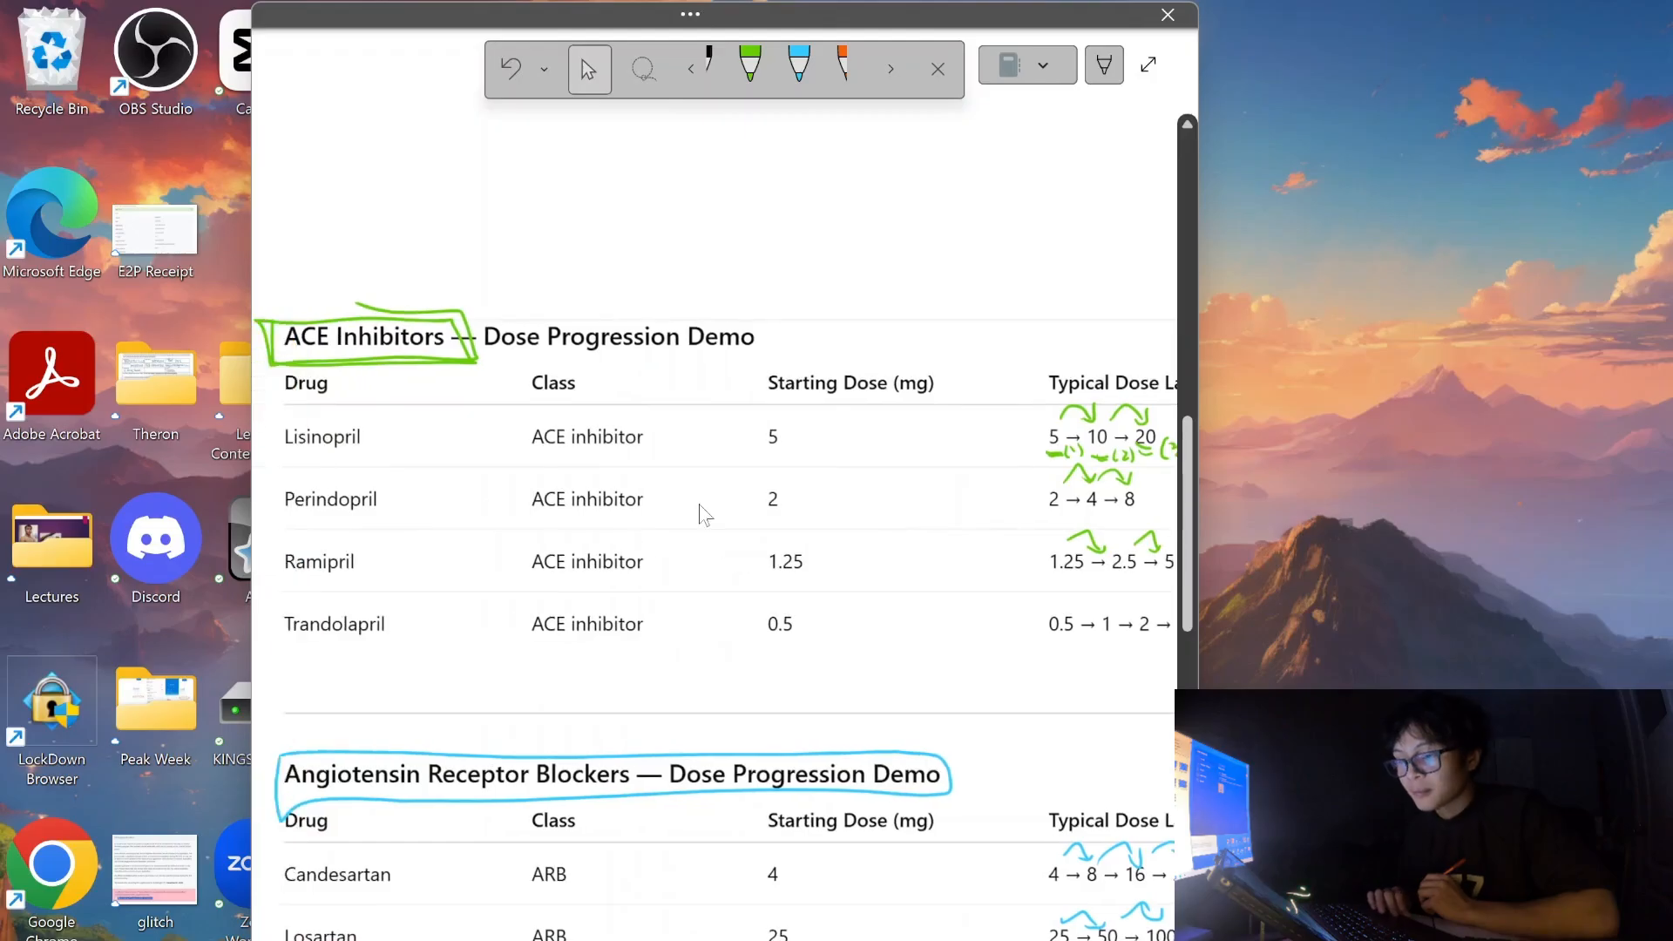
scroll(433, 475, "left", 1)
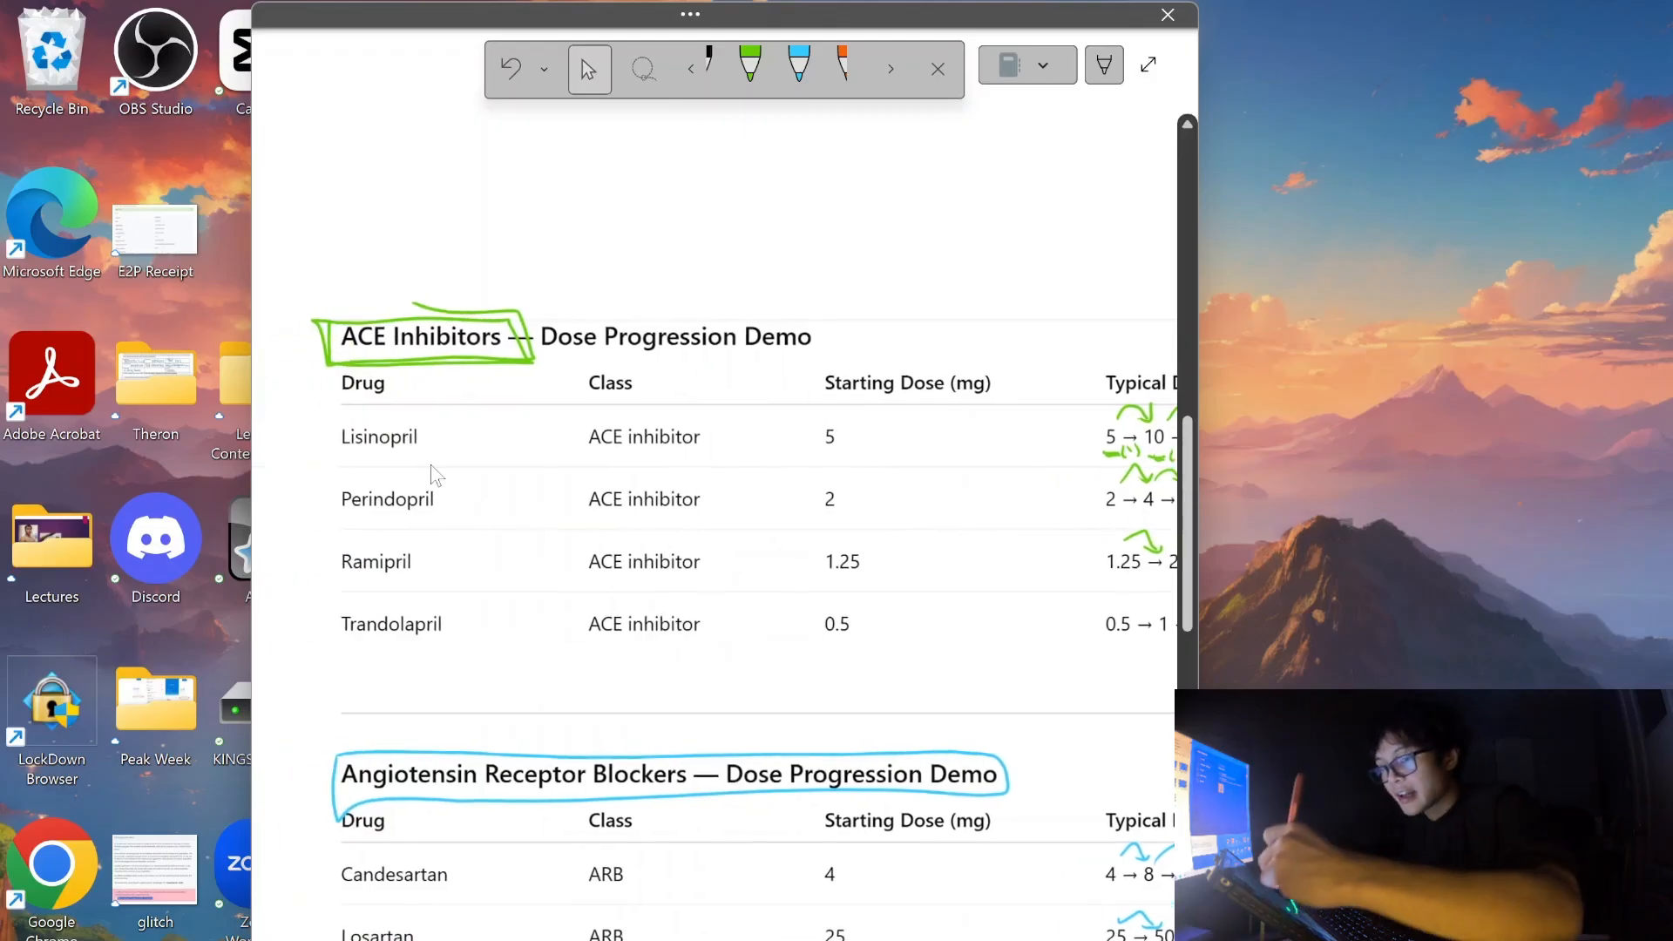
left_click(799, 69)
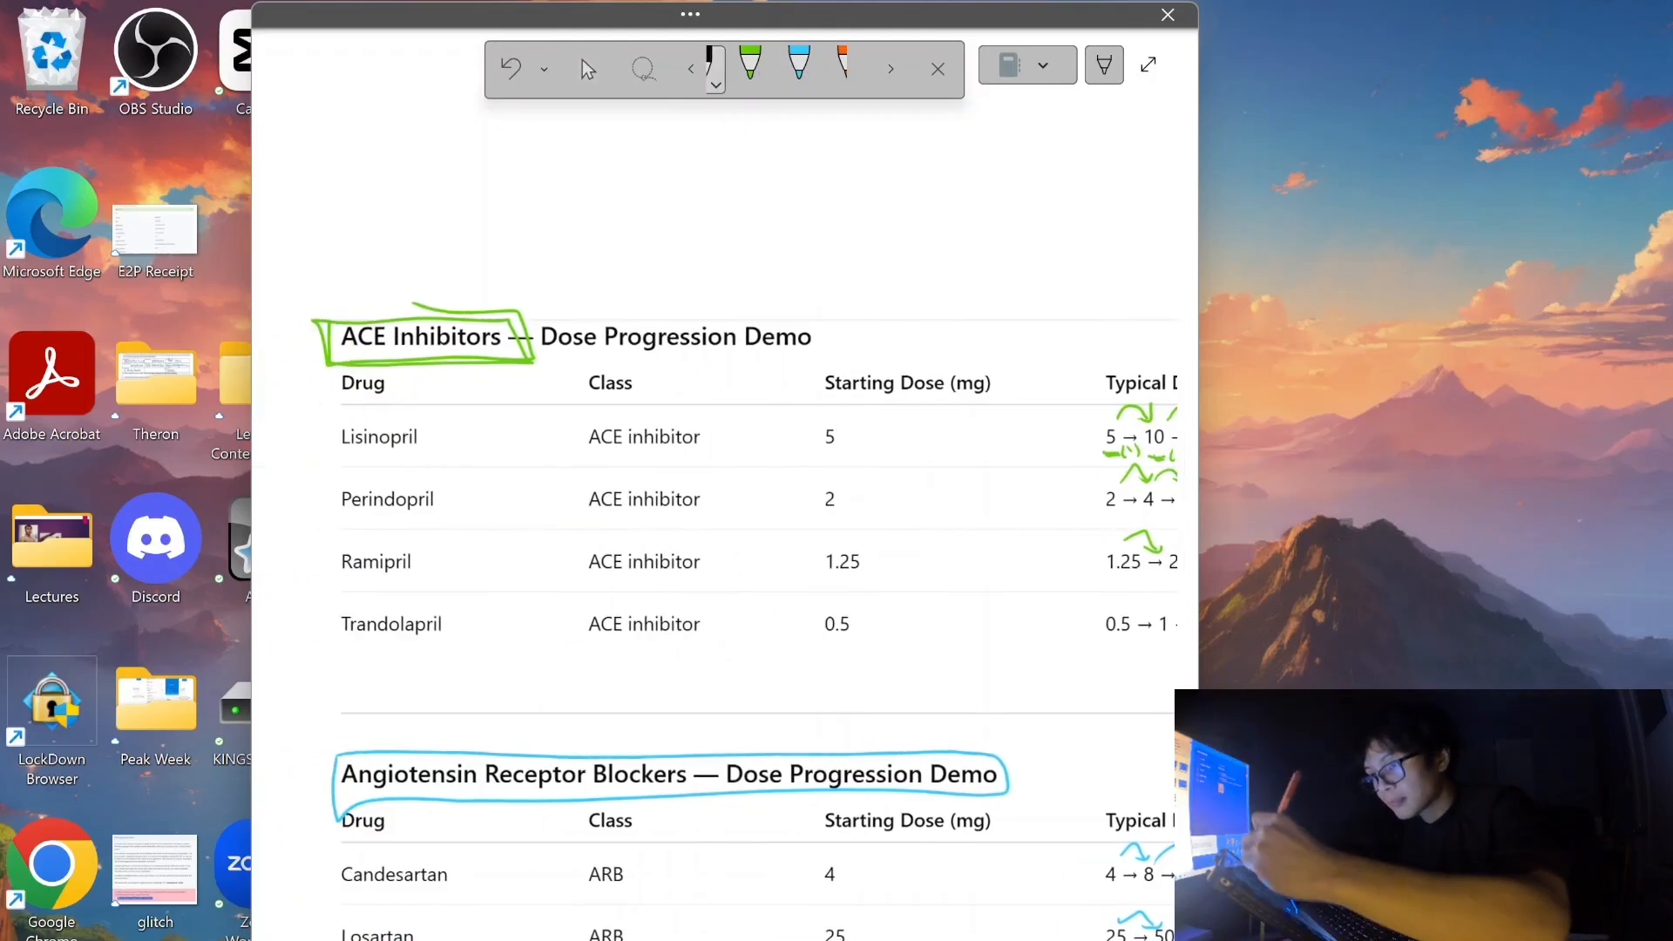
left_click(709, 69)
left_click(713, 74)
left_click(751, 62)
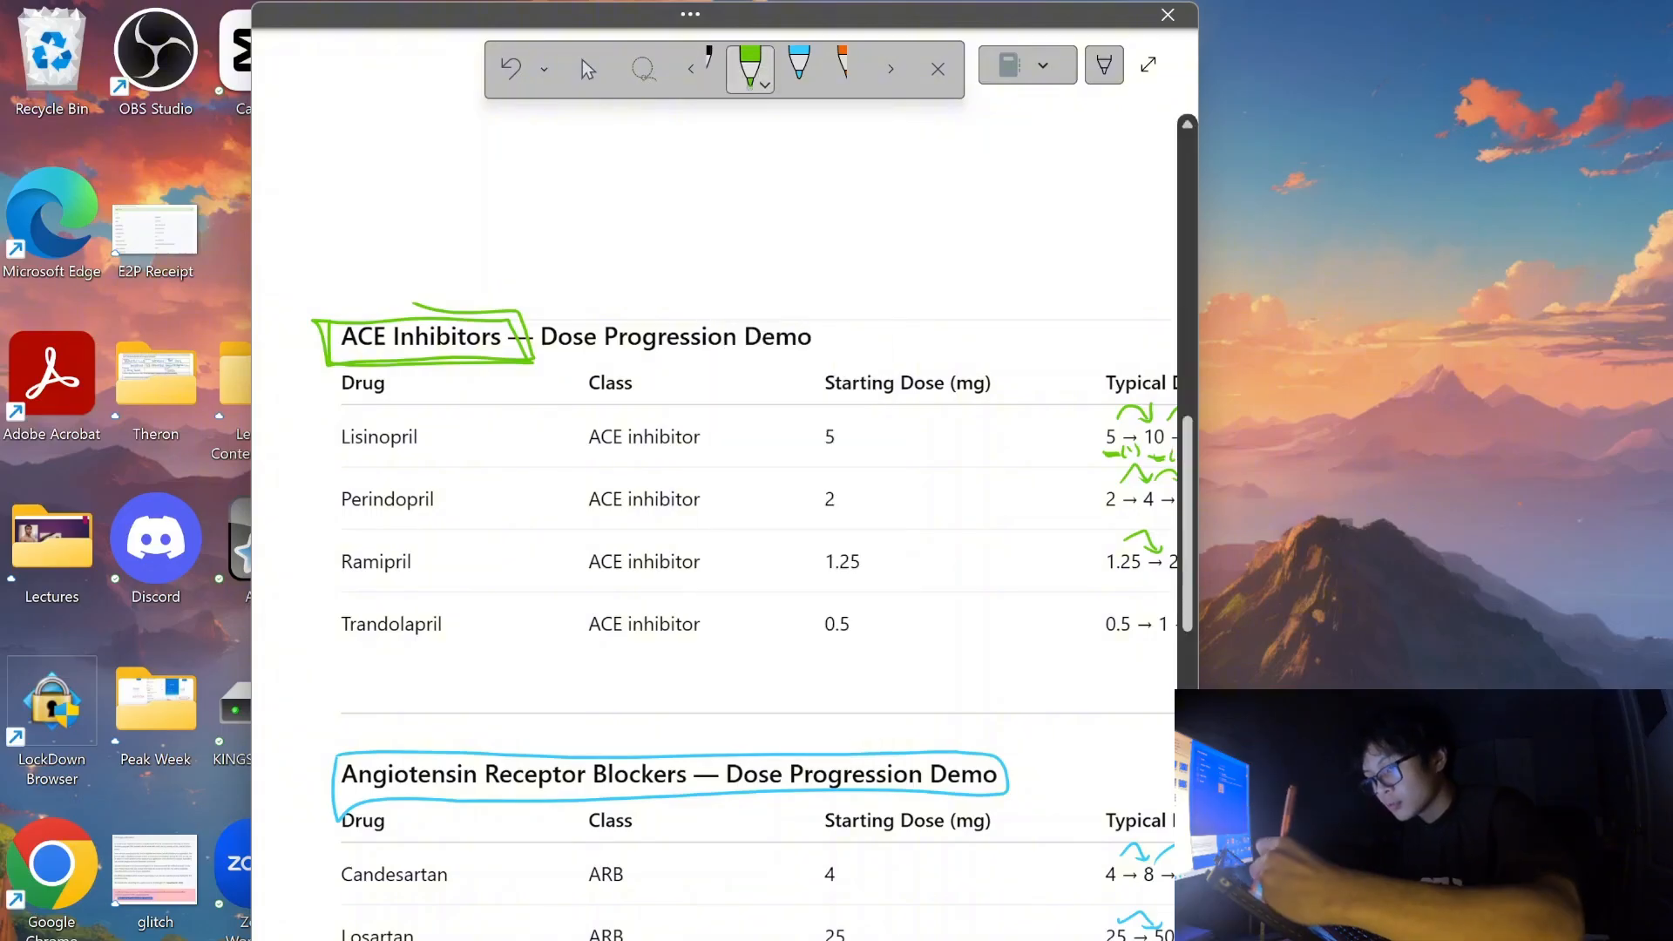
left_click_drag(827, 447, 844, 450)
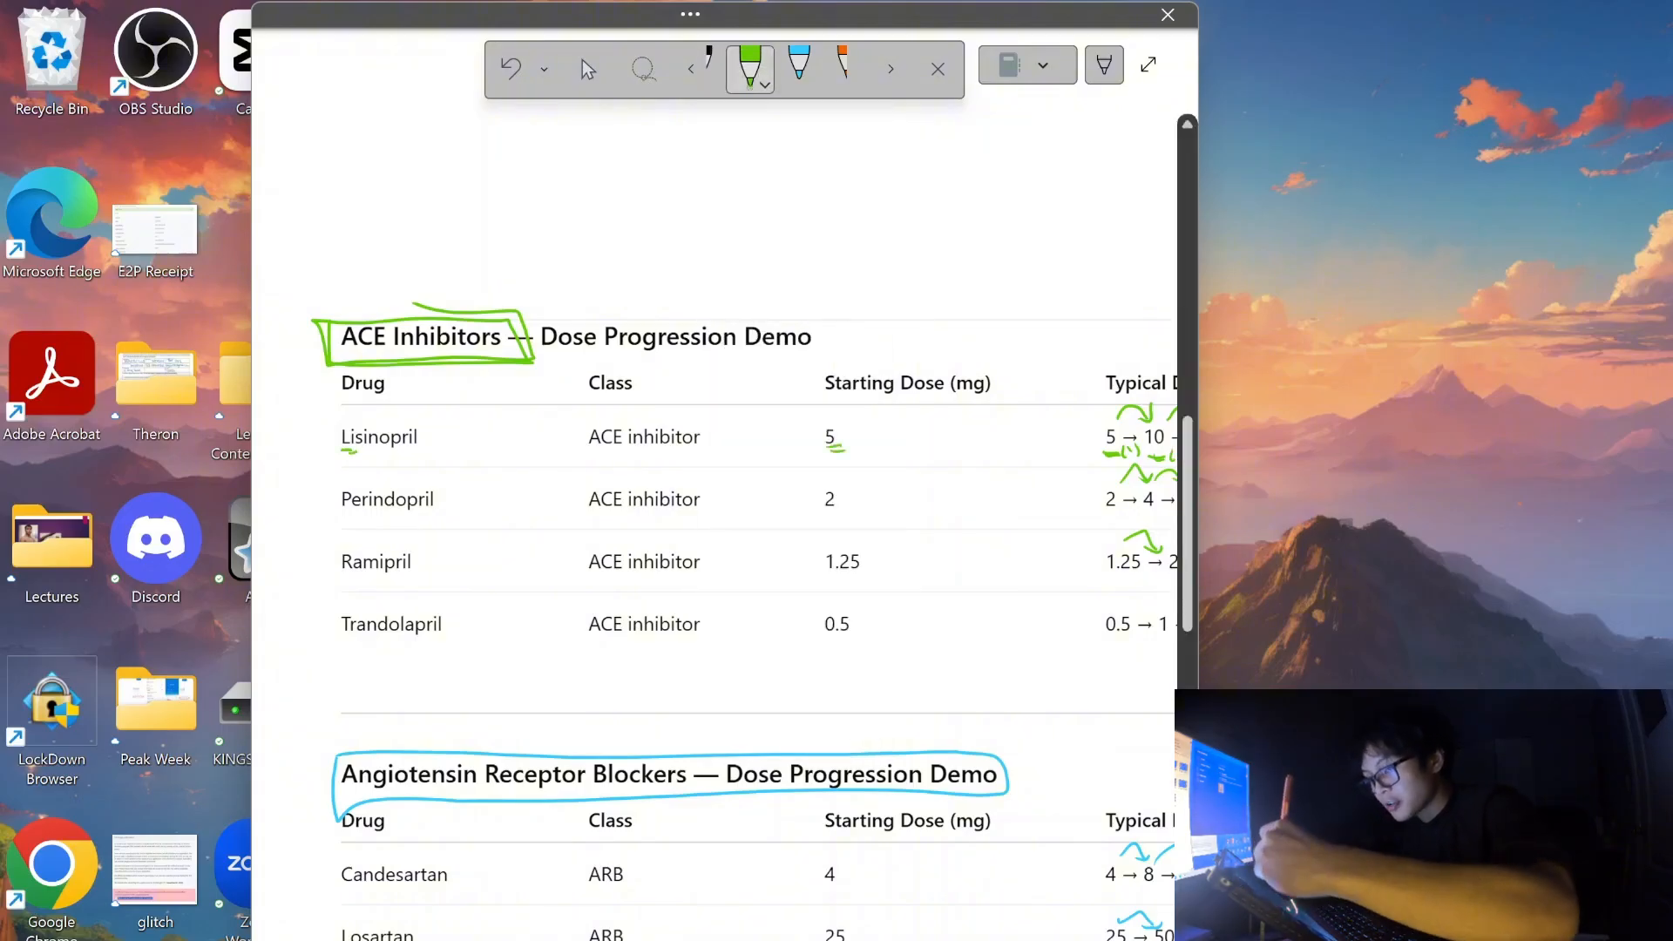
left_click_drag(347, 511, 357, 517)
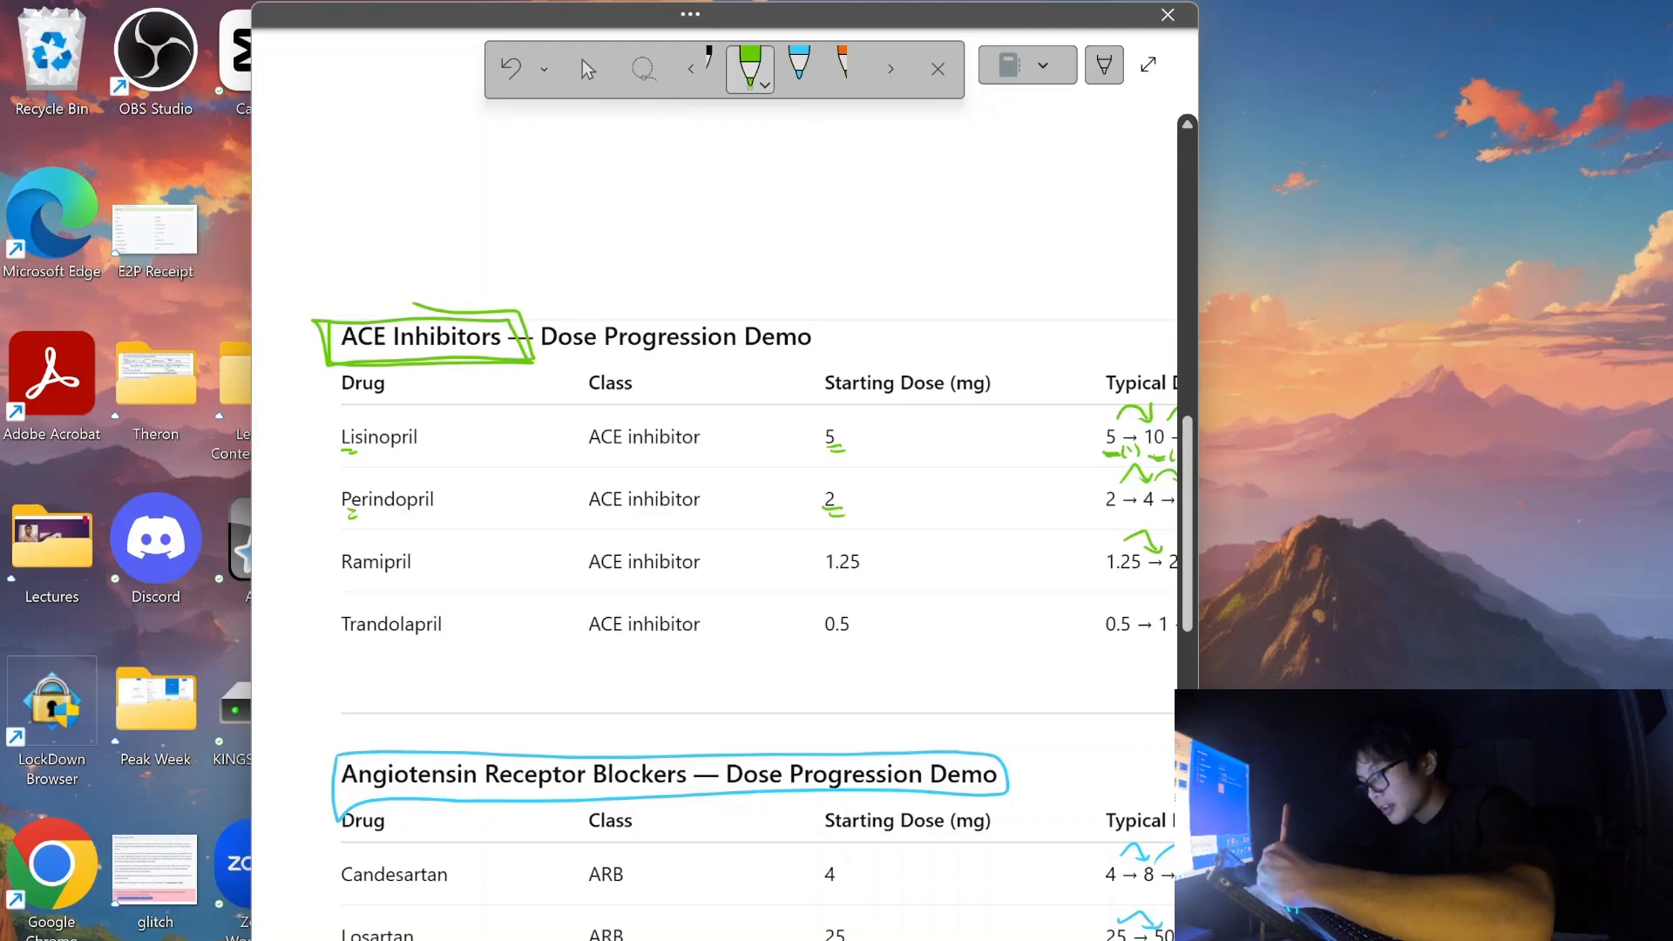
left_click_drag(827, 574, 841, 582)
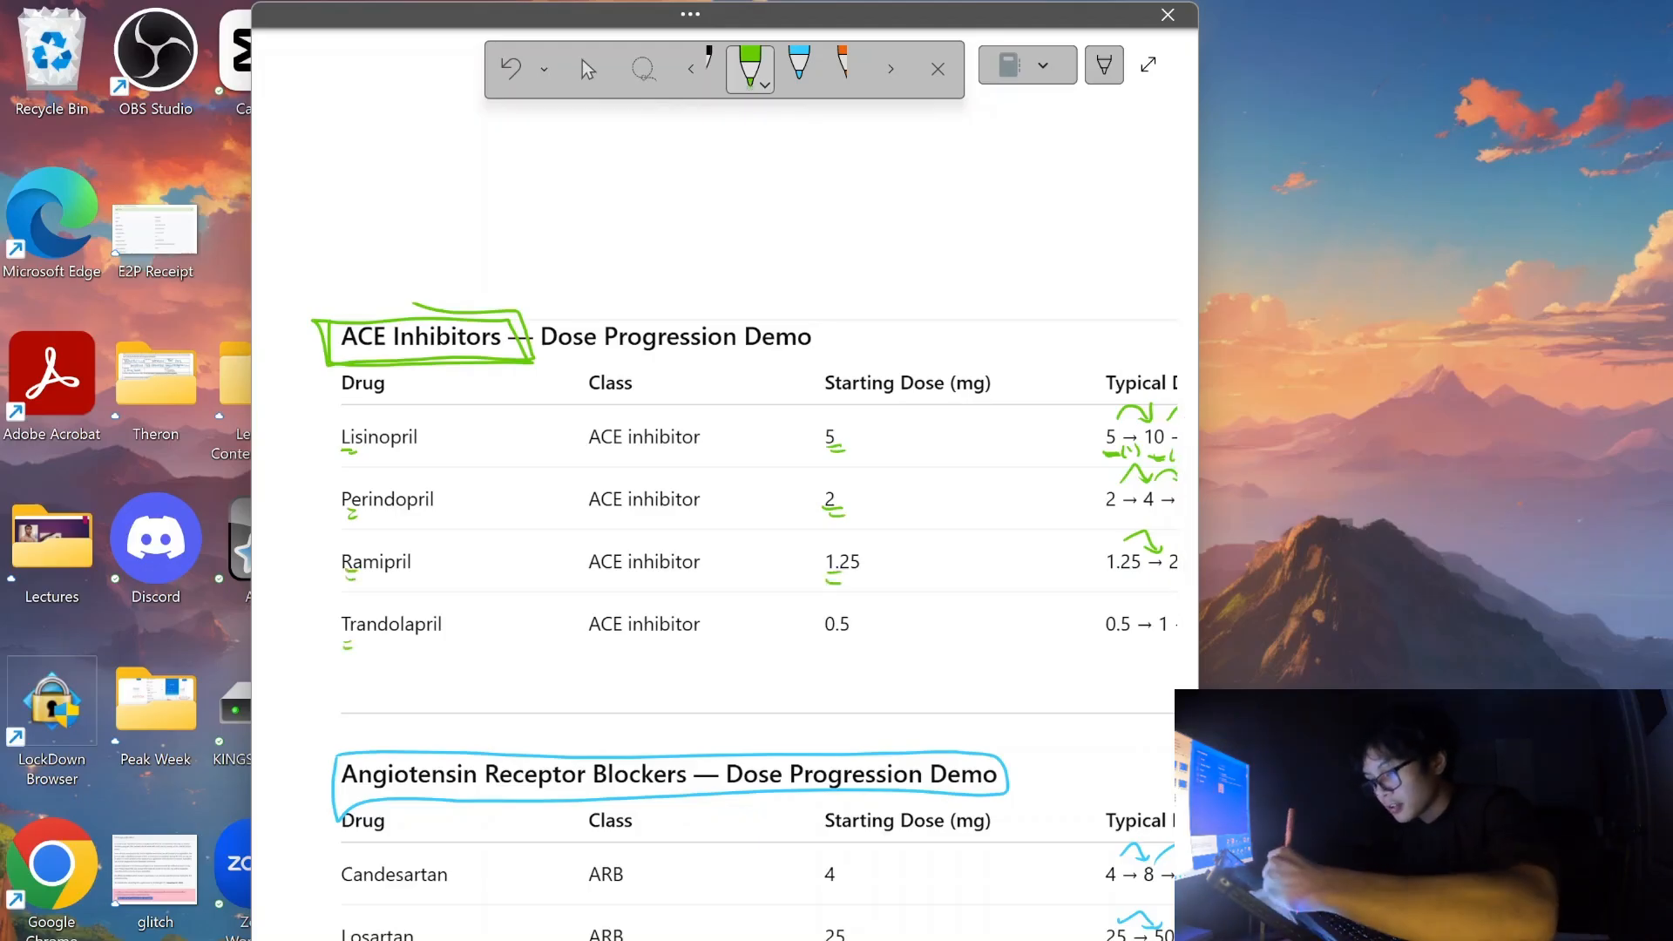
Draw green downward arrows linking the ACE inhibitor starting doses from 5 through 2 and 1.25 to 0.5.
scroll(744, 601, "down", 1)
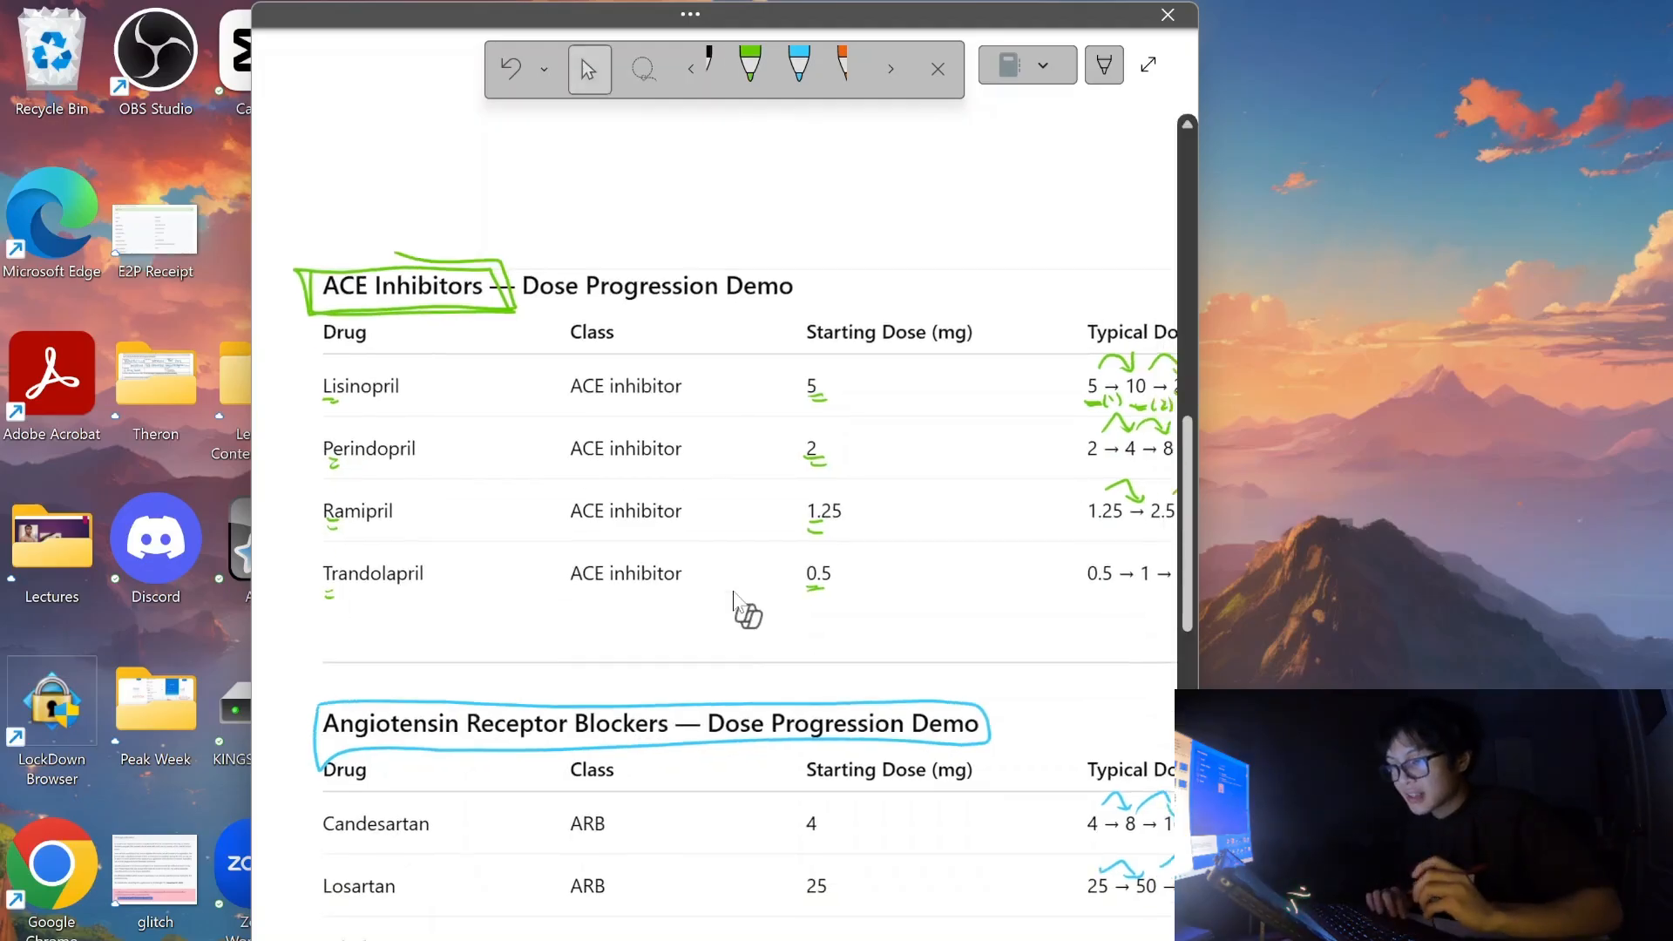
left_click(750, 66)
left_click_drag(815, 399, 817, 565)
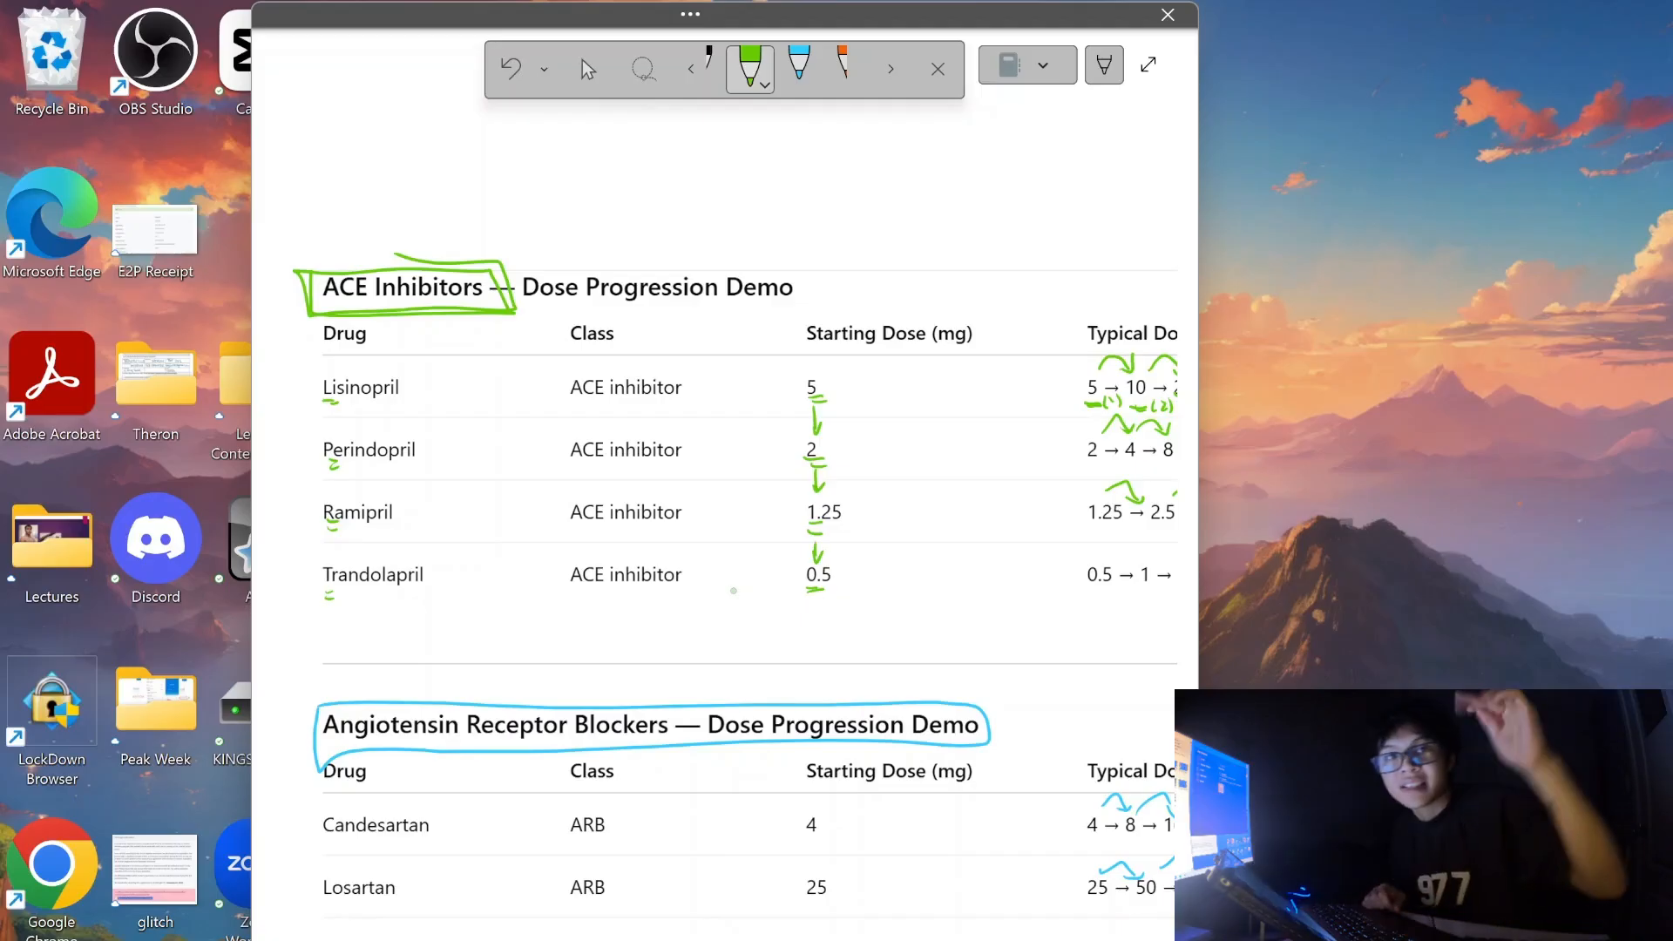
Return to the Class-Specific Tips below the ARB table and switch to the yellow pen.
scroll(654, 822, "down", 8)
scroll(653, 821, "right", 2)
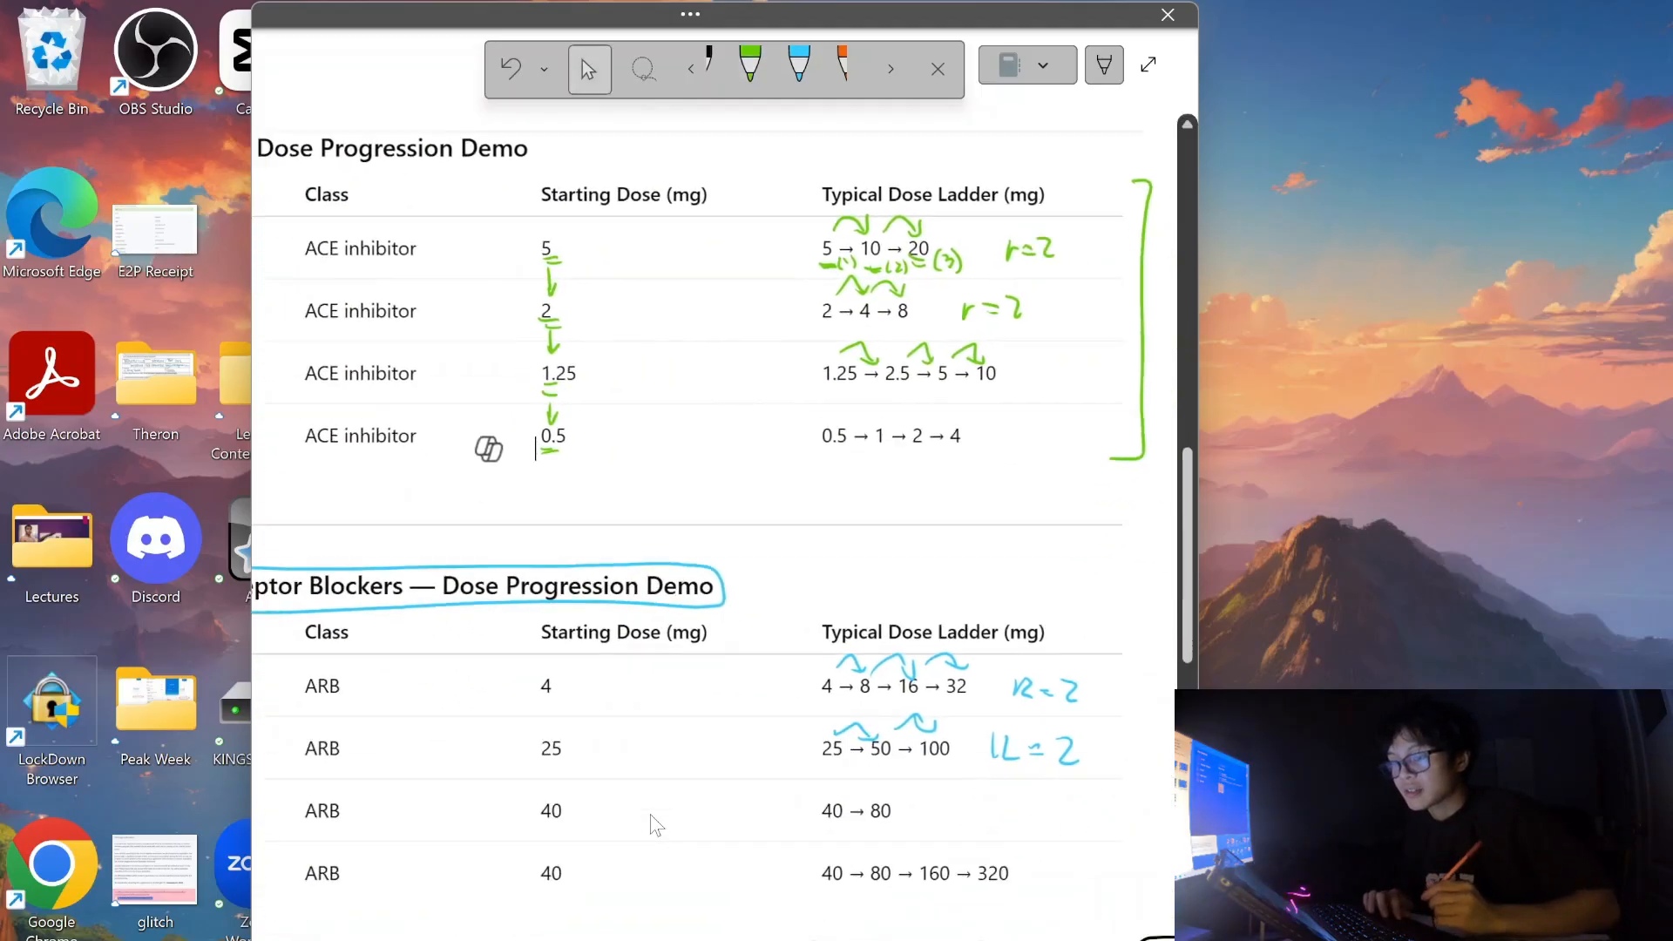
scroll(655, 824, "up", 8)
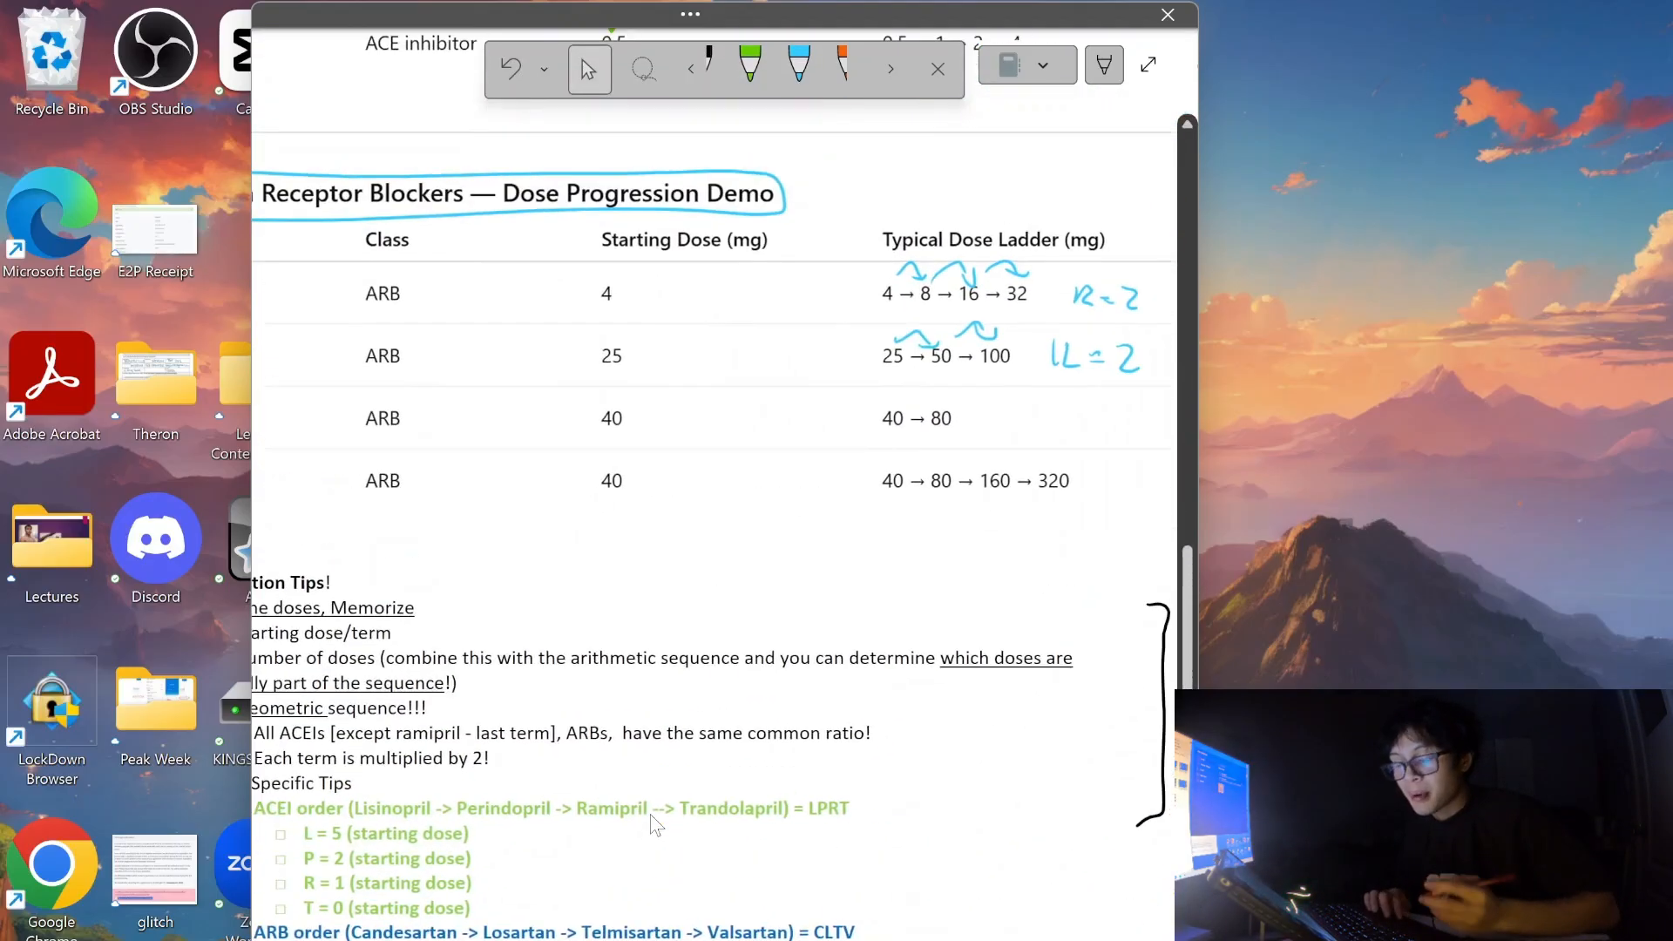
scroll(655, 824, "left", 2)
scroll(655, 824, "down", 8)
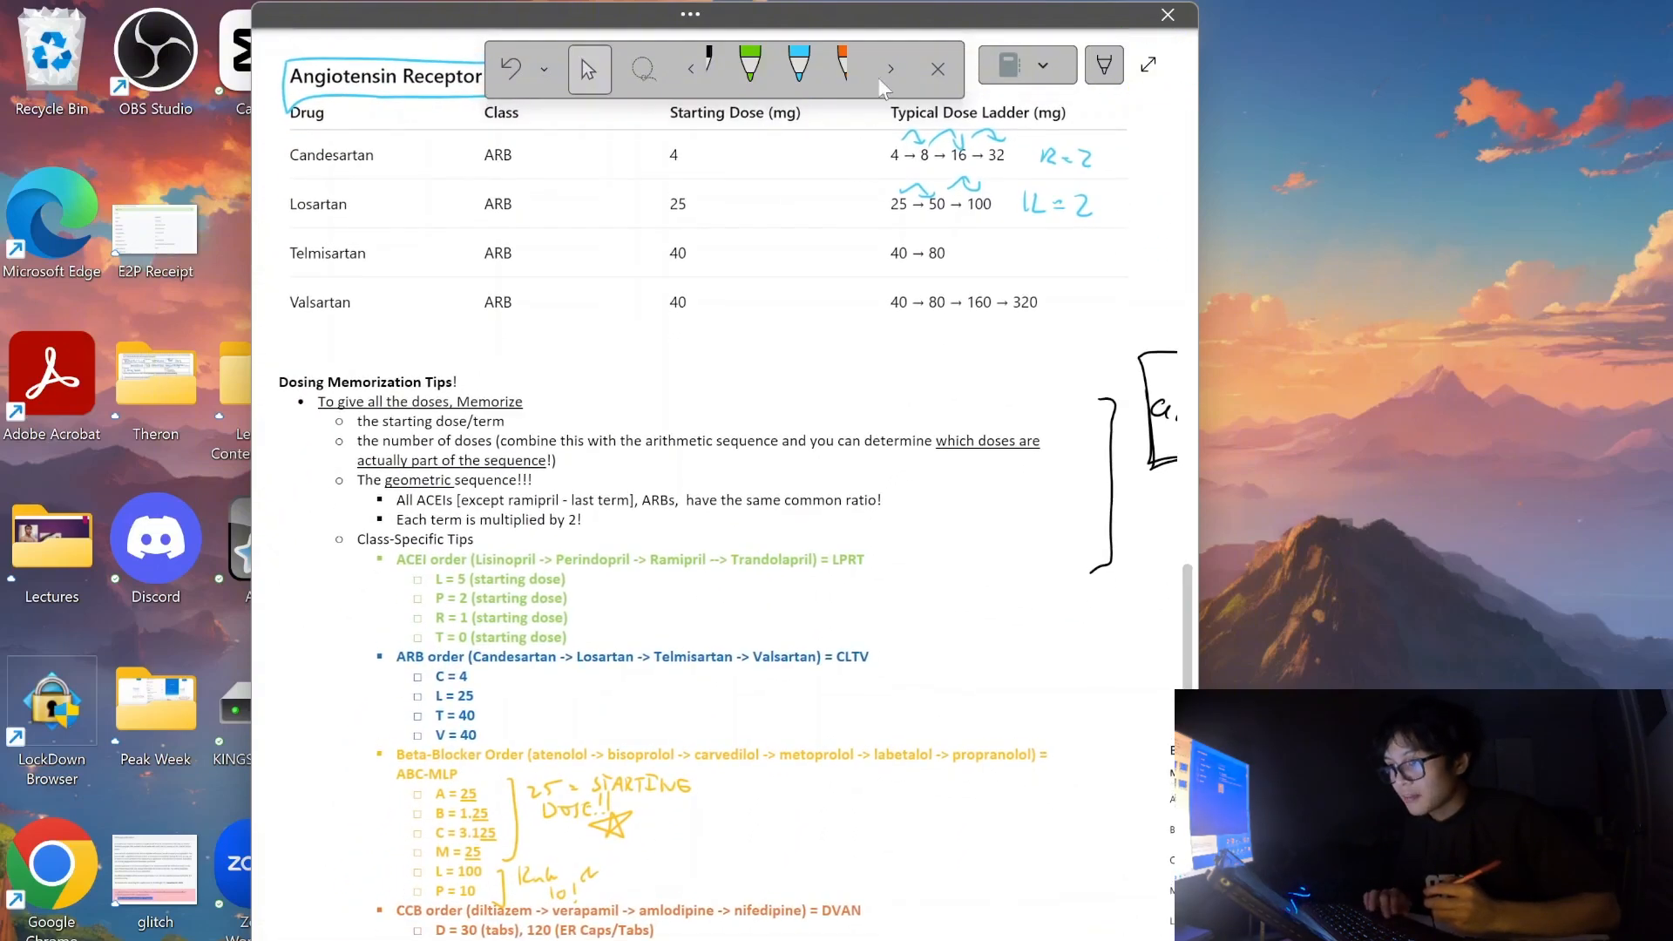
left_click(890, 68)
left_click(800, 66)
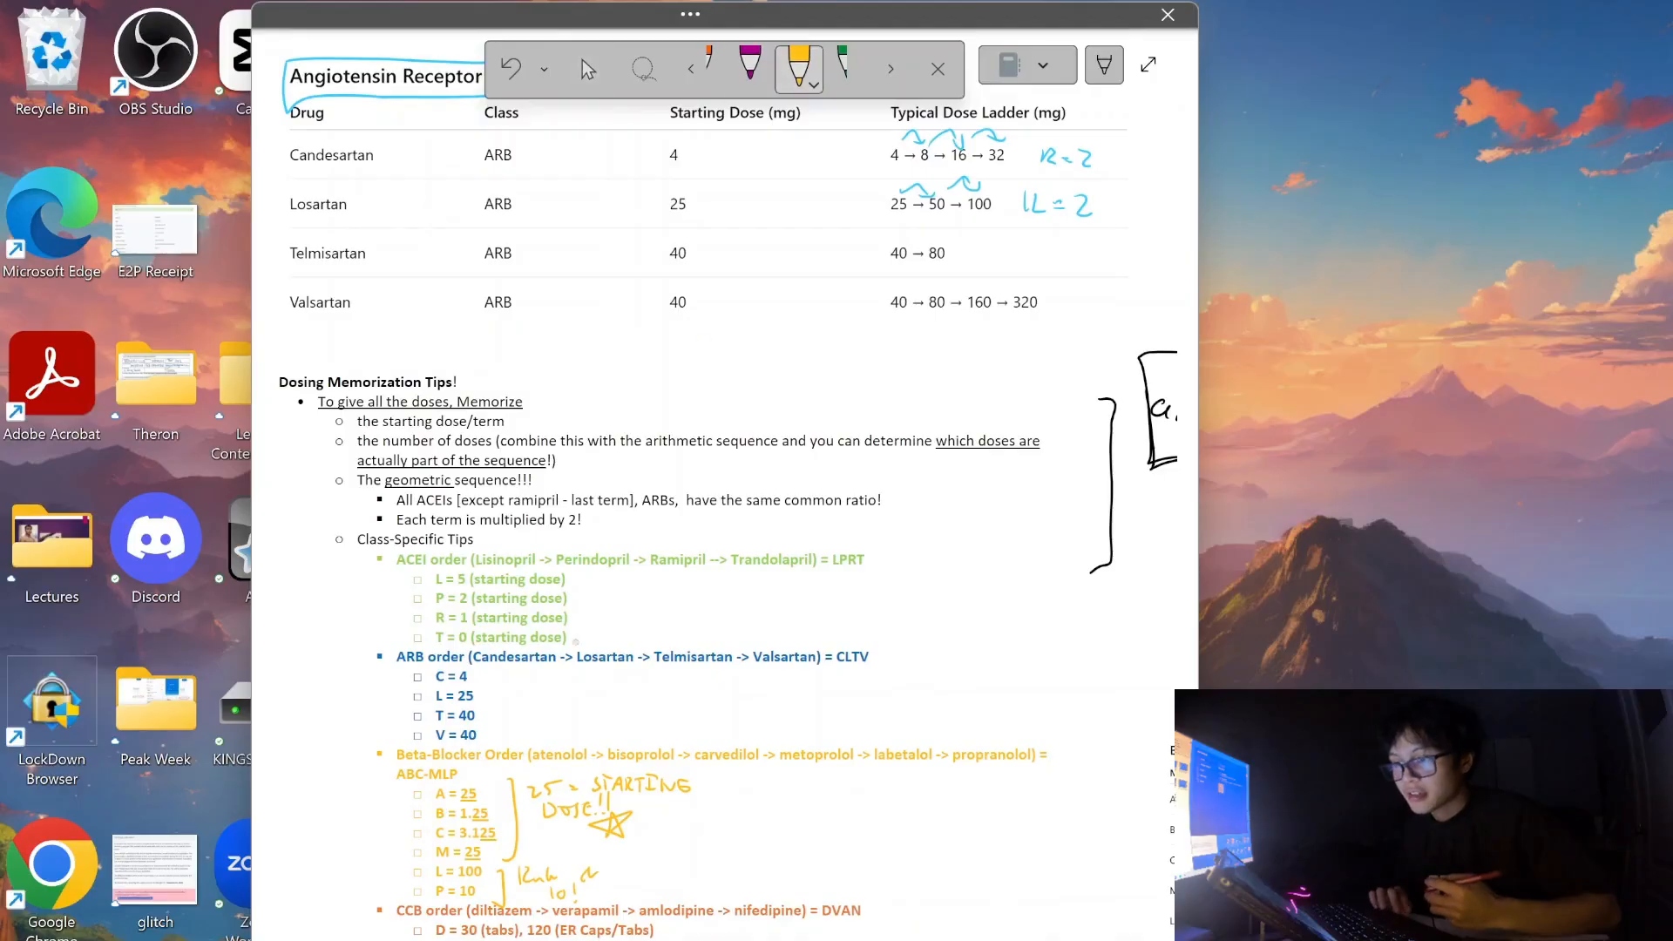
Examine the Beta-Adrenergic Blockers (Pattern Demo) table and its annotated oral dose progressions from Atenolol to Propranolol.
scroll(723, 471, "down", 3)
scroll(576, 643, "up", 3)
scroll(576, 643, "down", 1)
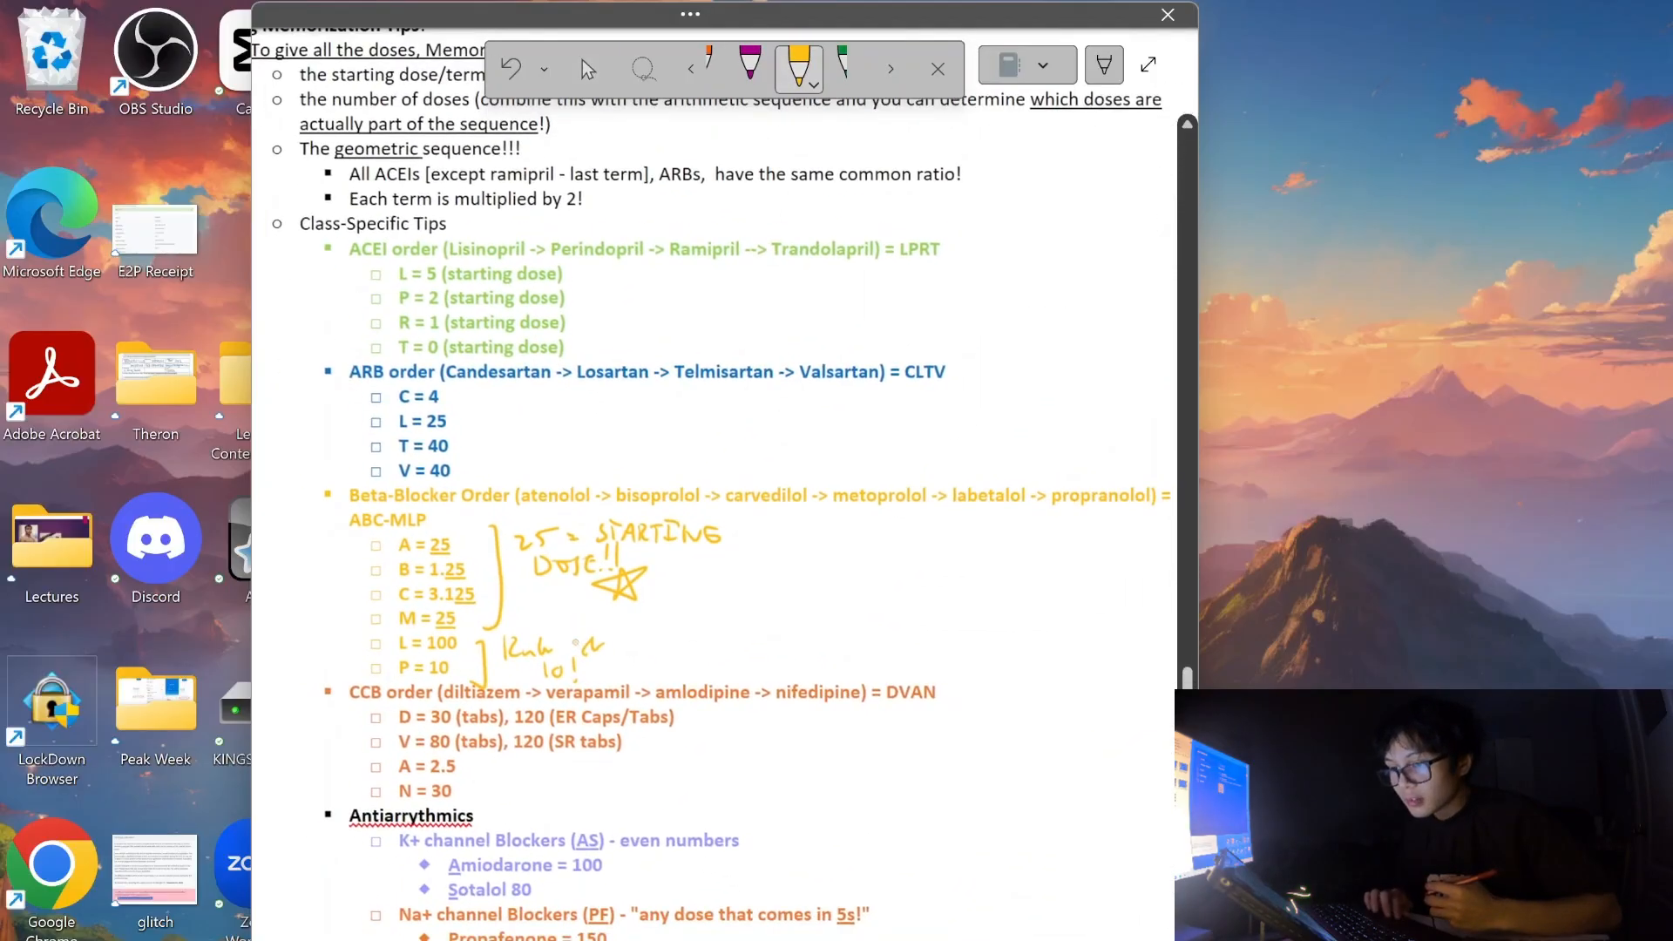
scroll(575, 643, "right", 10)
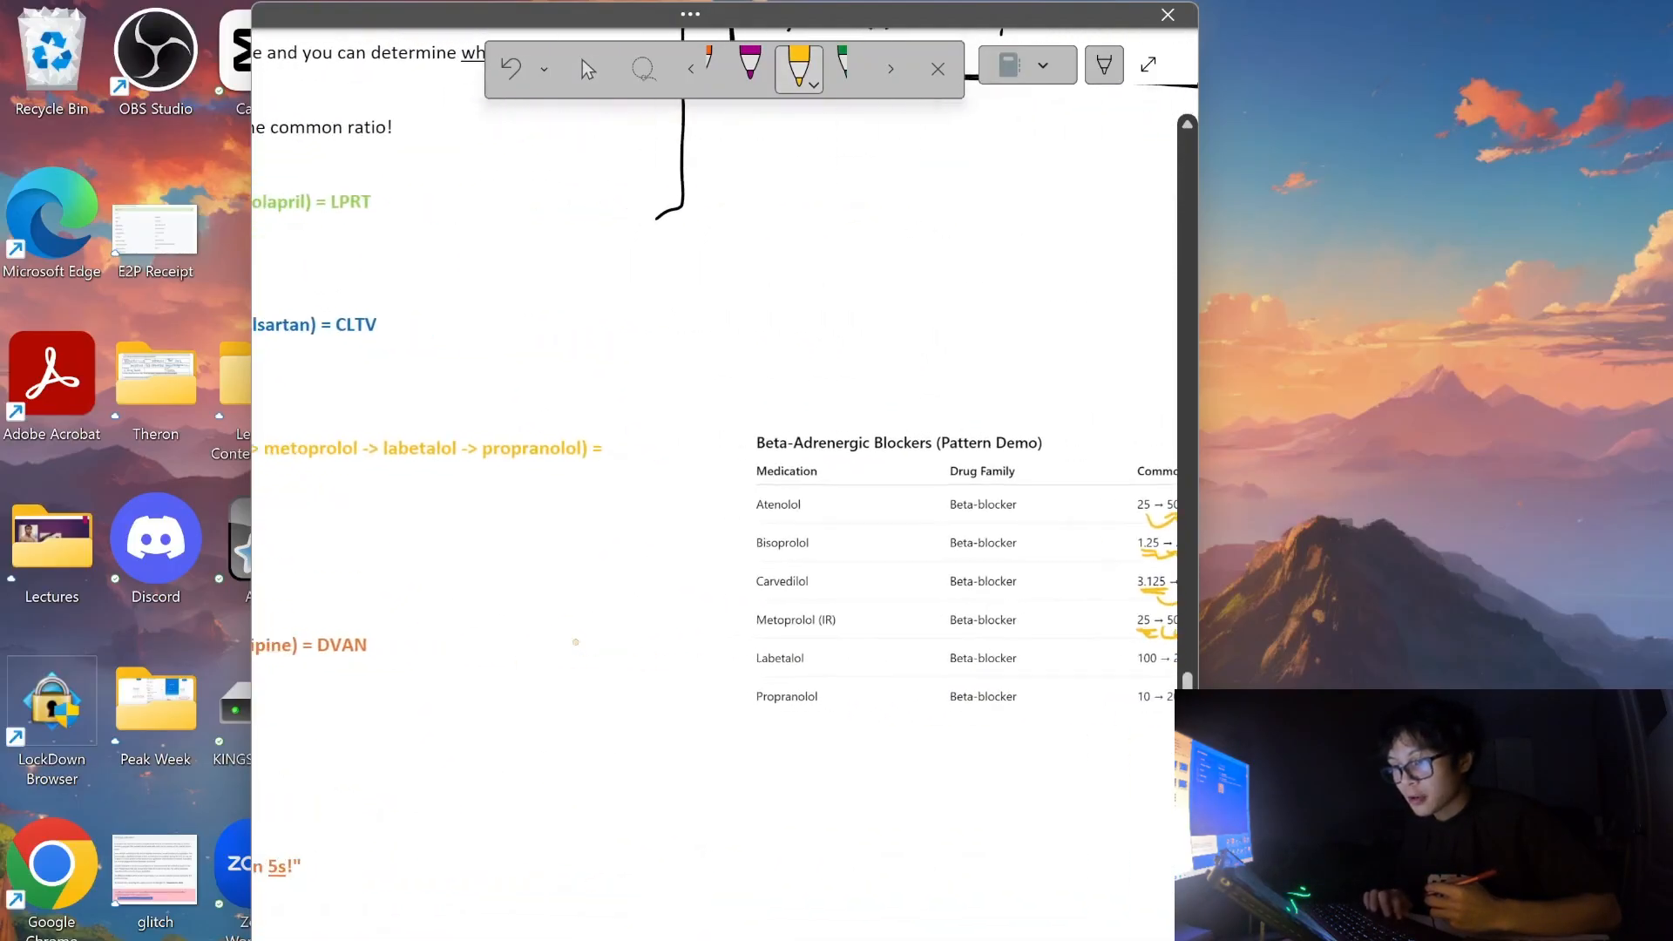
scroll(575, 643, "up", 1)
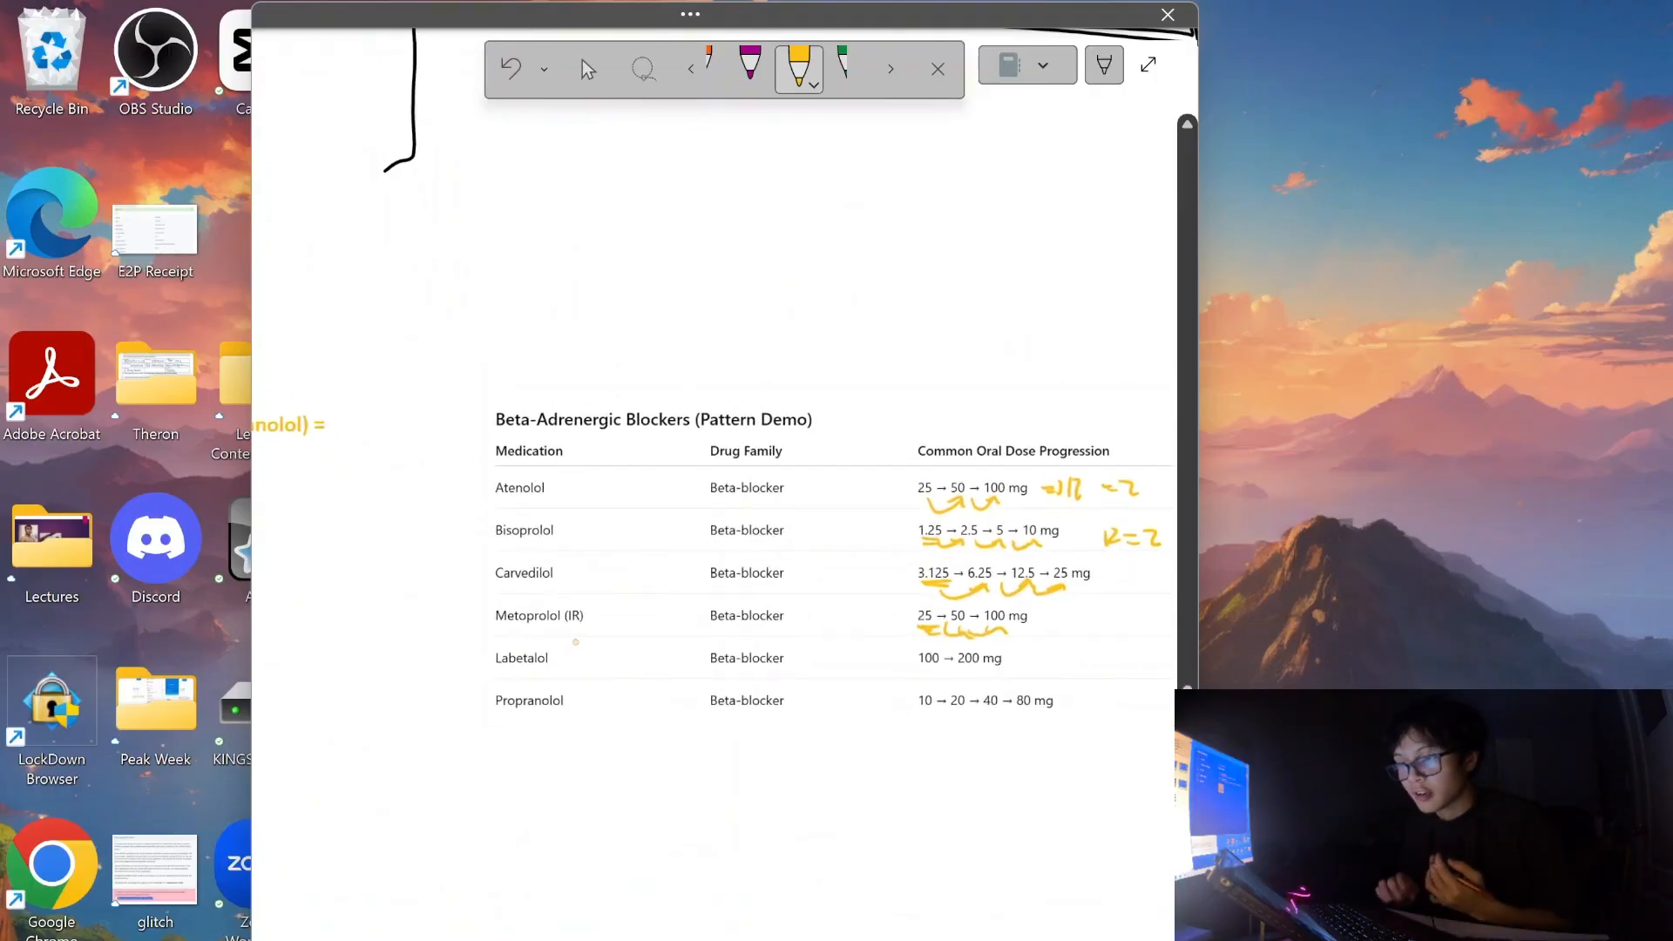
scroll(575, 642, "up", 3)
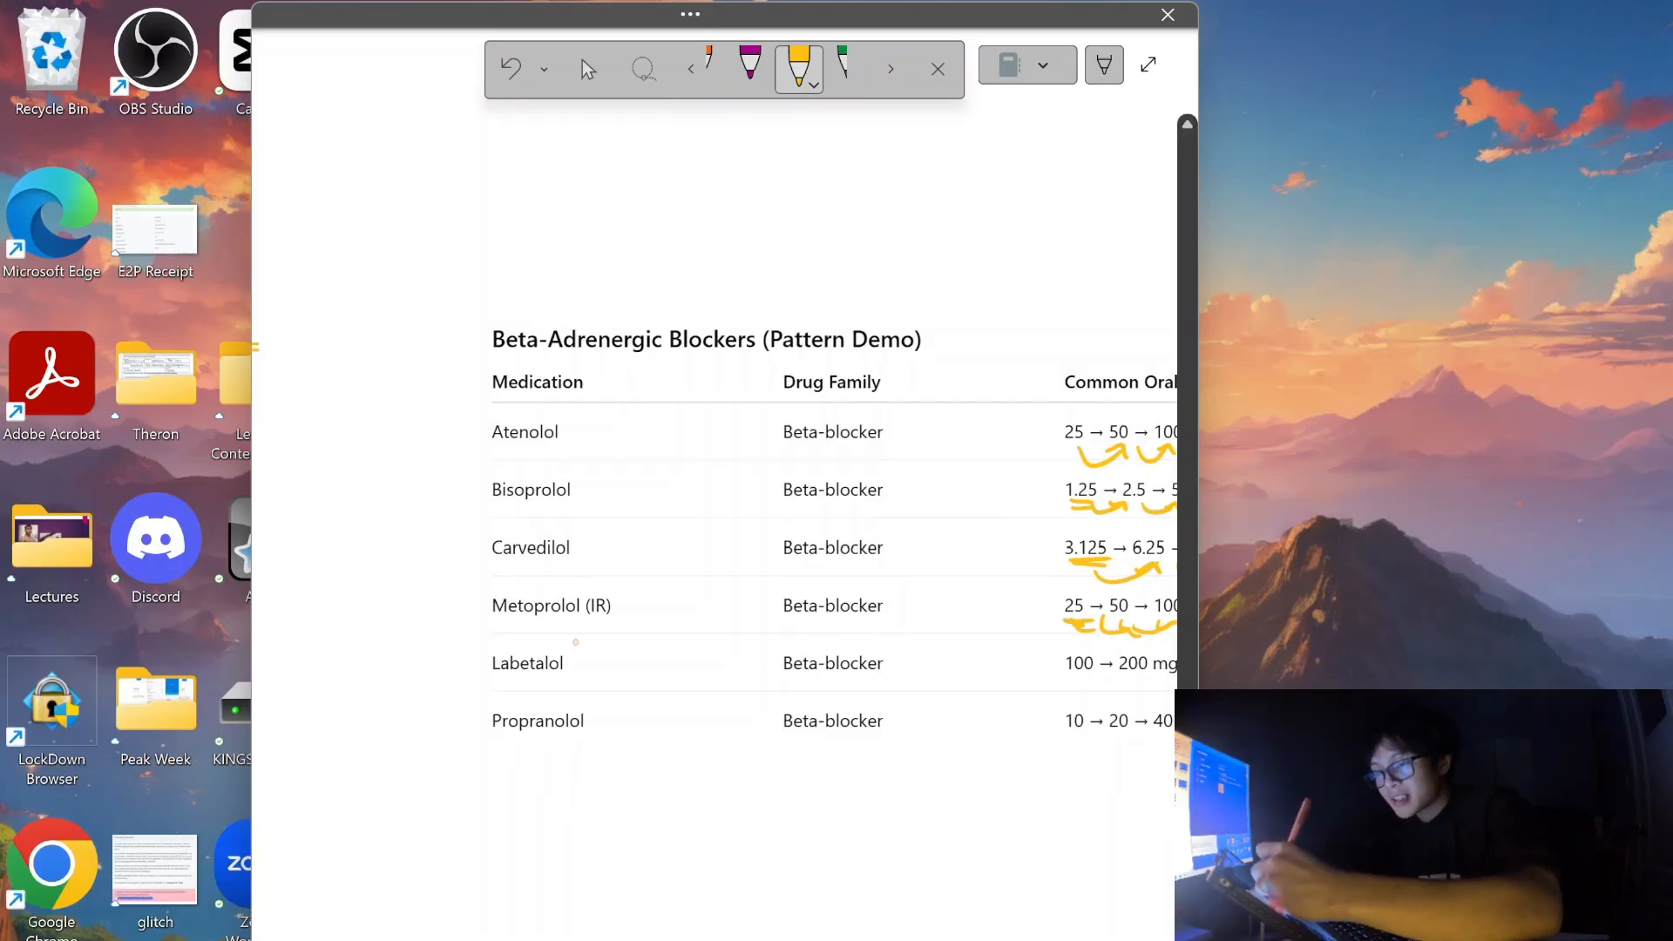
scroll(575, 642, "right", 1)
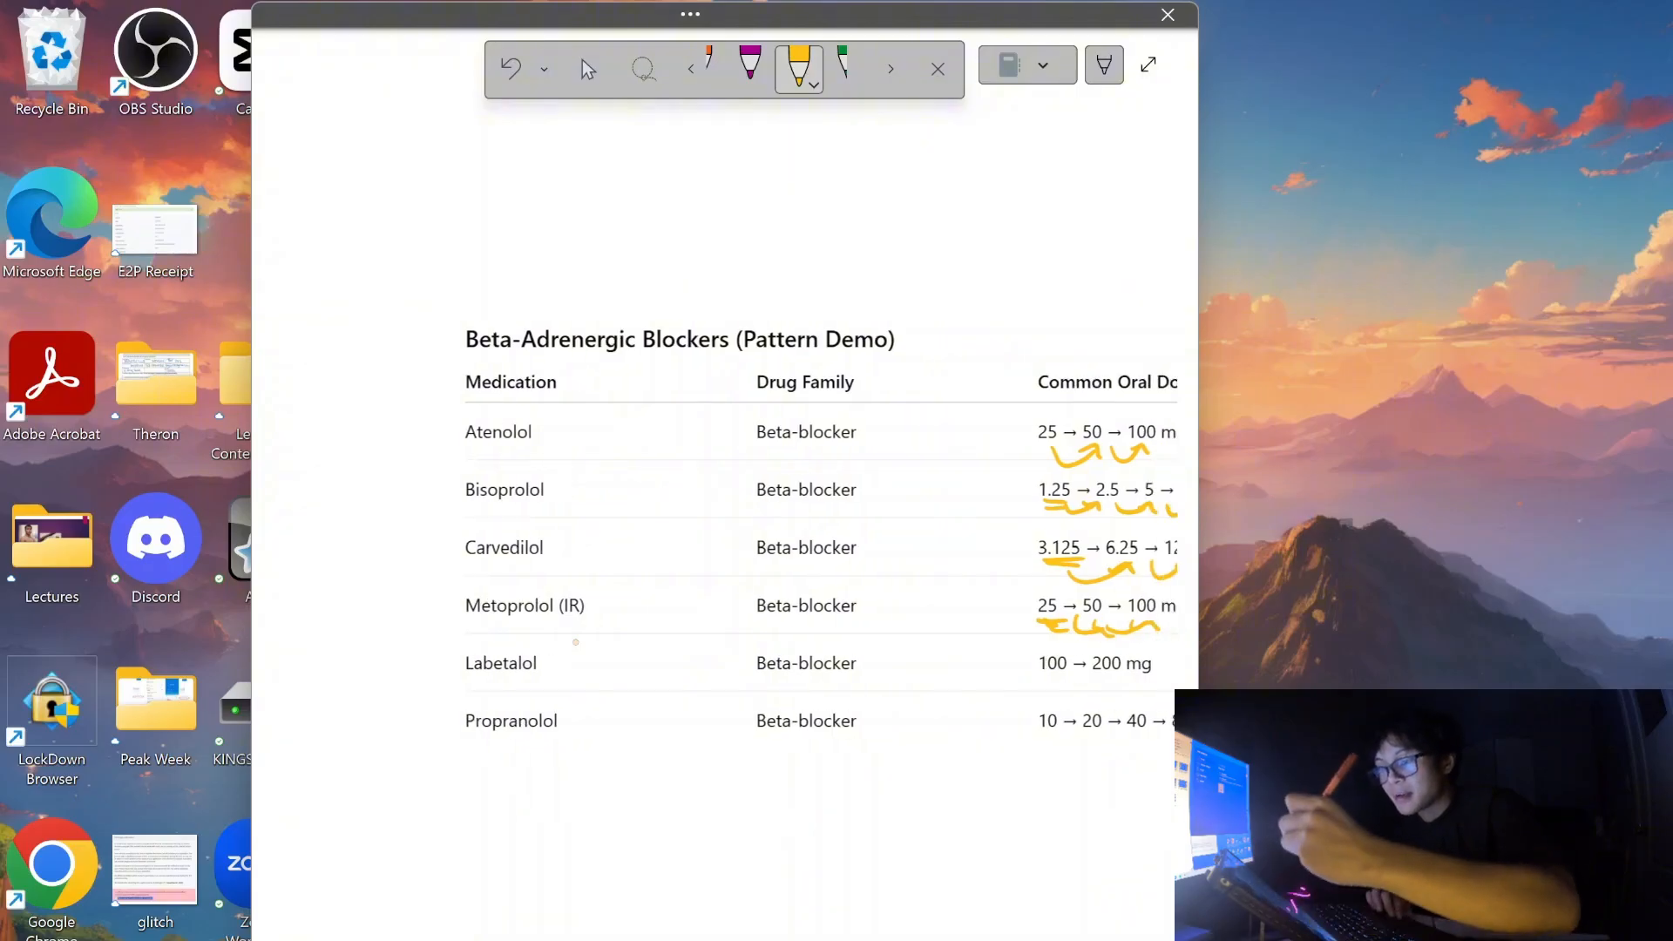
Compare the Beta-Blocker Order ABC-MLP starting doses in the tips with the beta-blocker dose progression table.
scroll(575, 642, "left", 15)
scroll(715, 523, "right", 5)
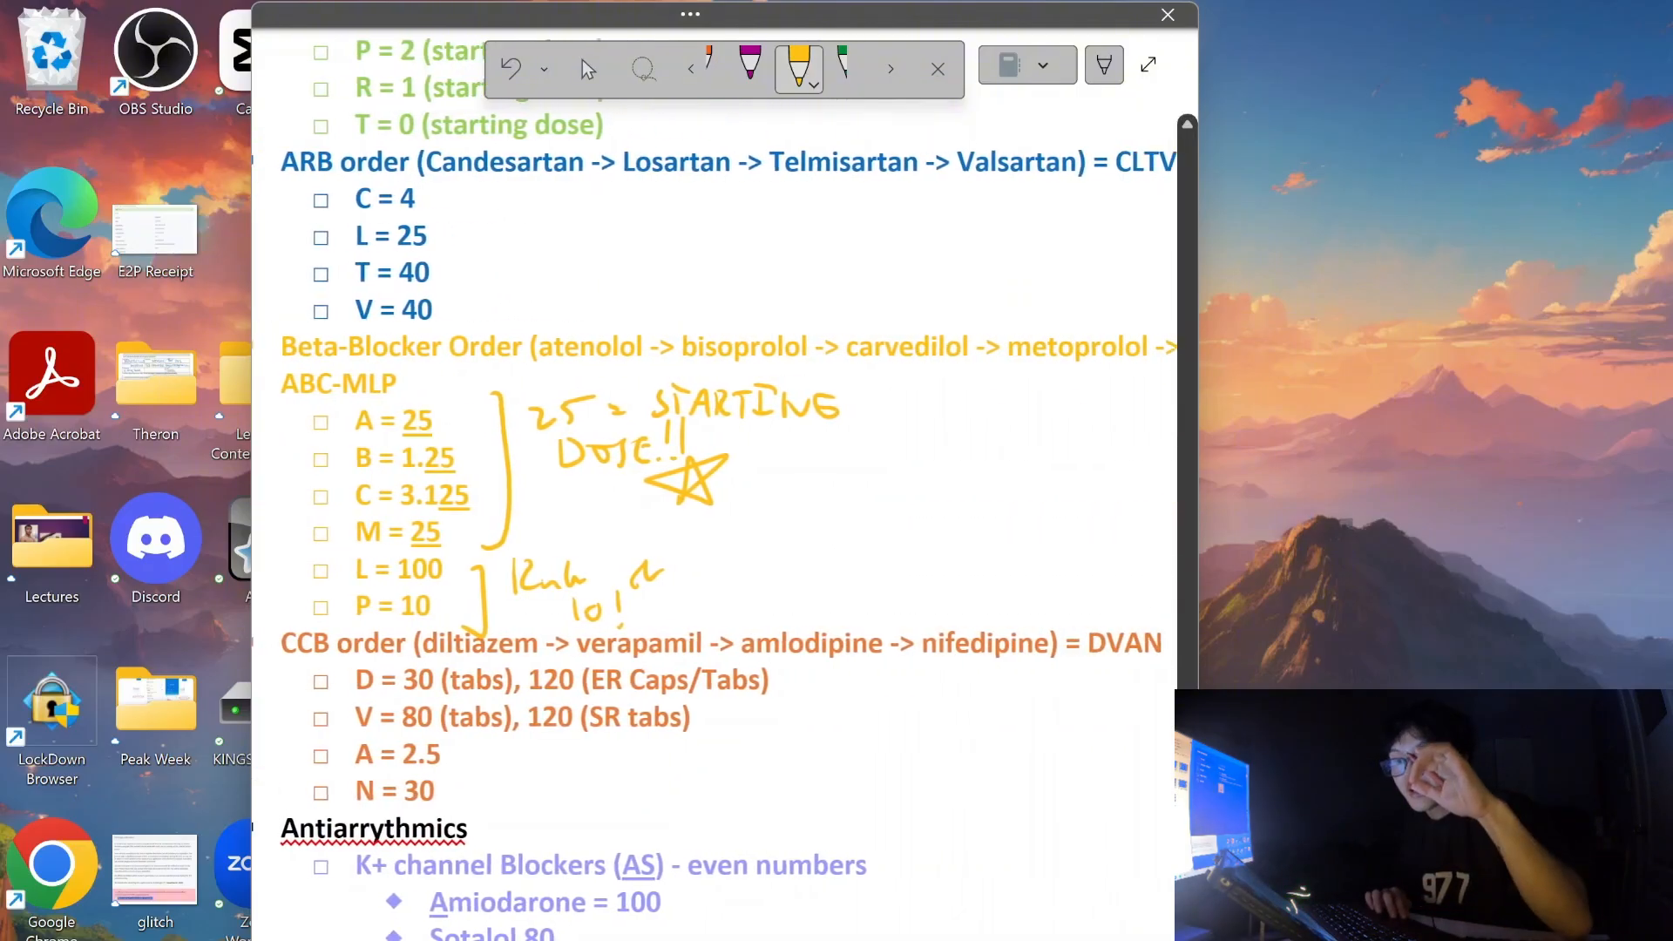
scroll(575, 642, "down", 4)
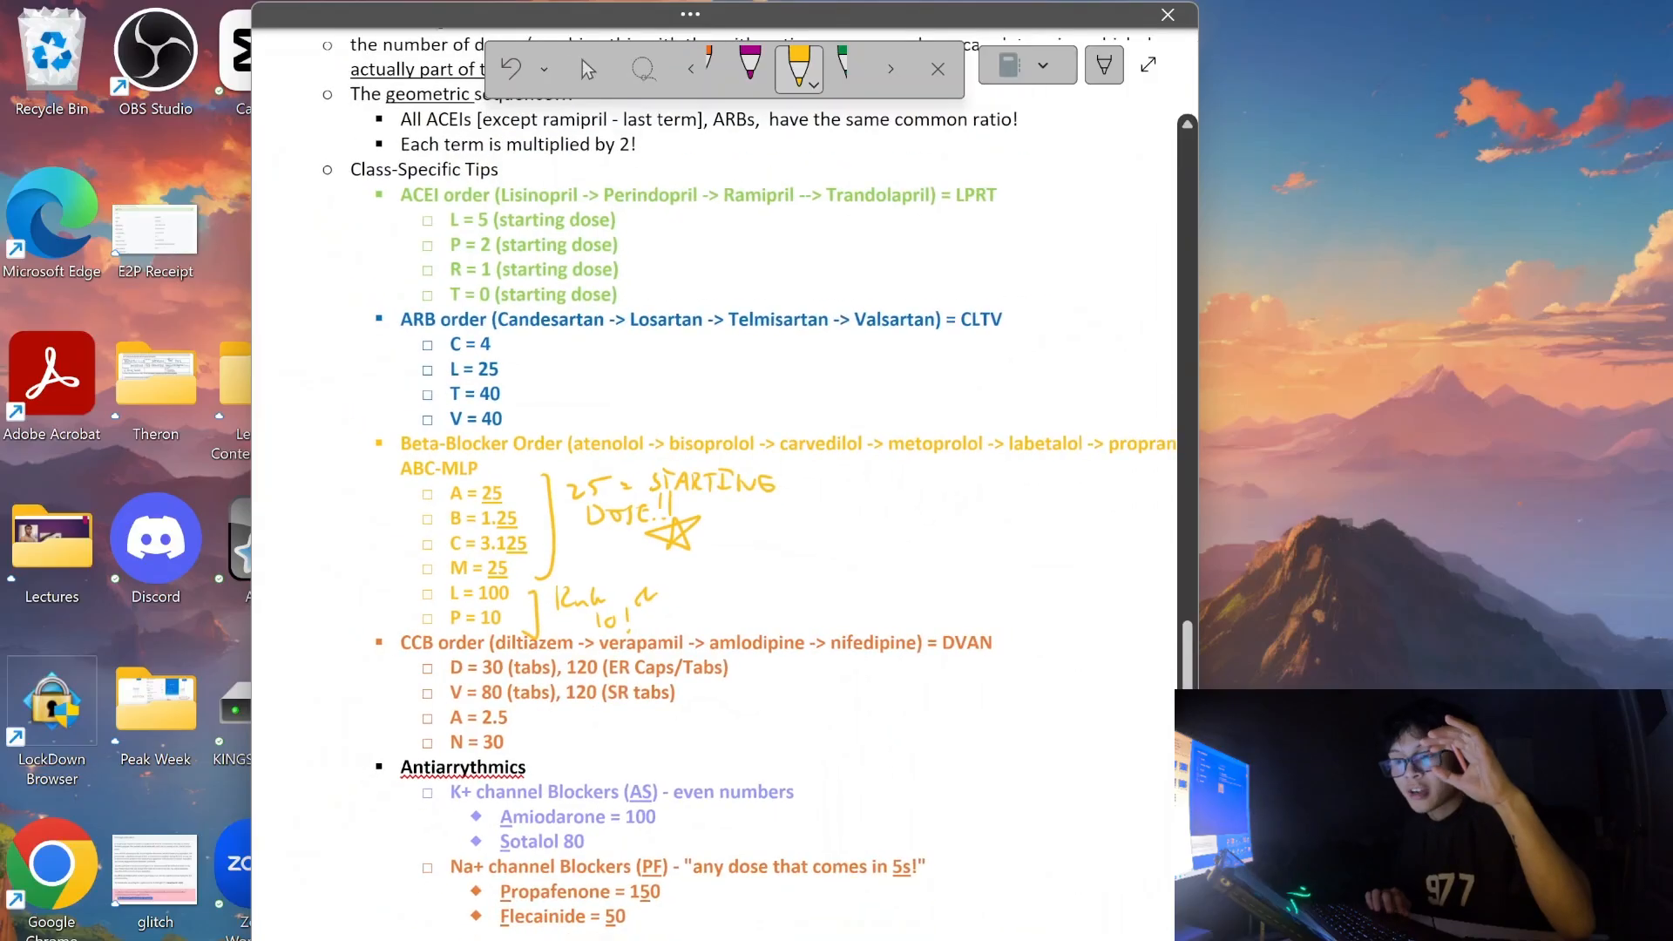
scroll(575, 642, "right", 2)
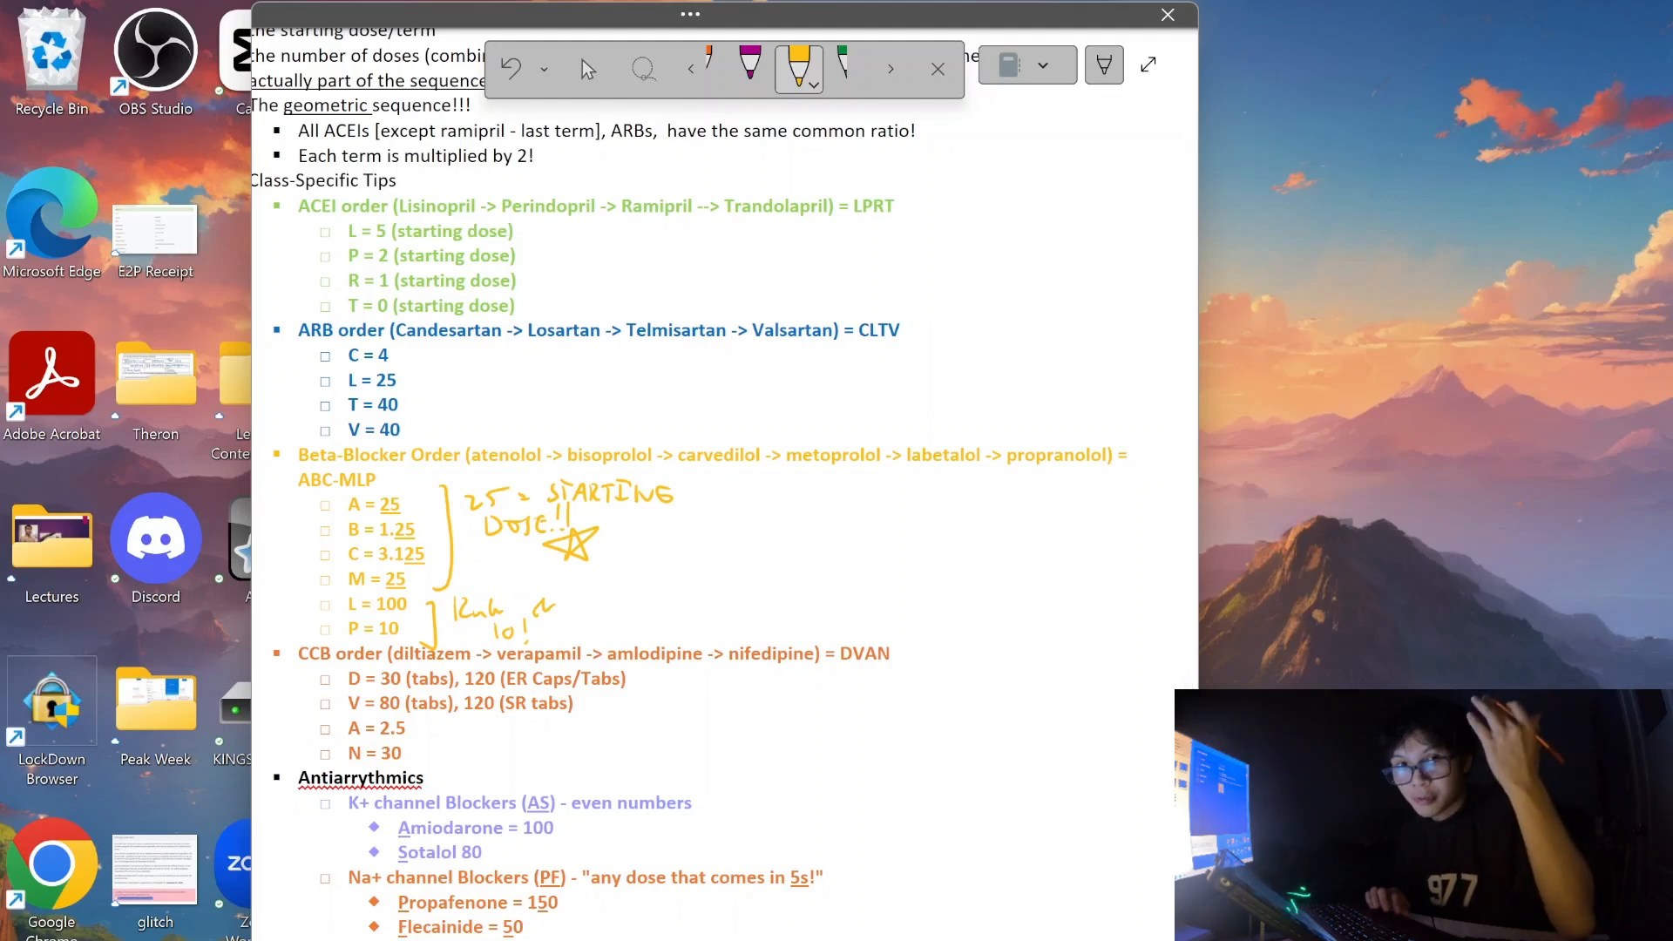
scroll(723, 488, "right", 3)
scroll(723, 488, "left", 5)
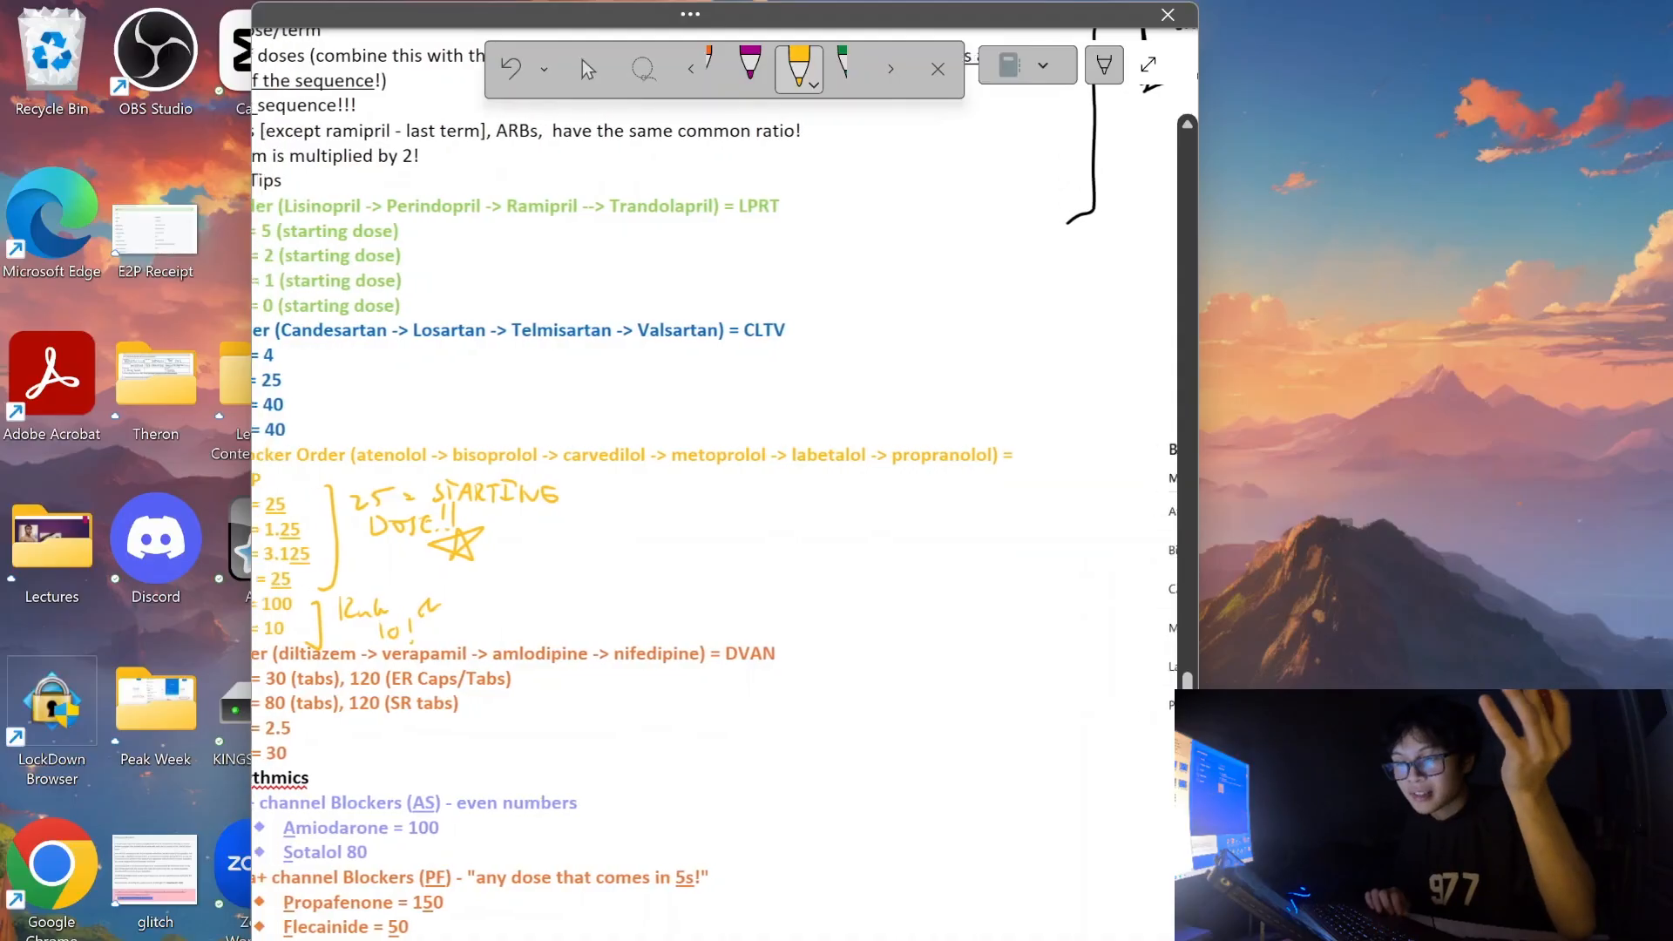
scroll(723, 488, "up", 3)
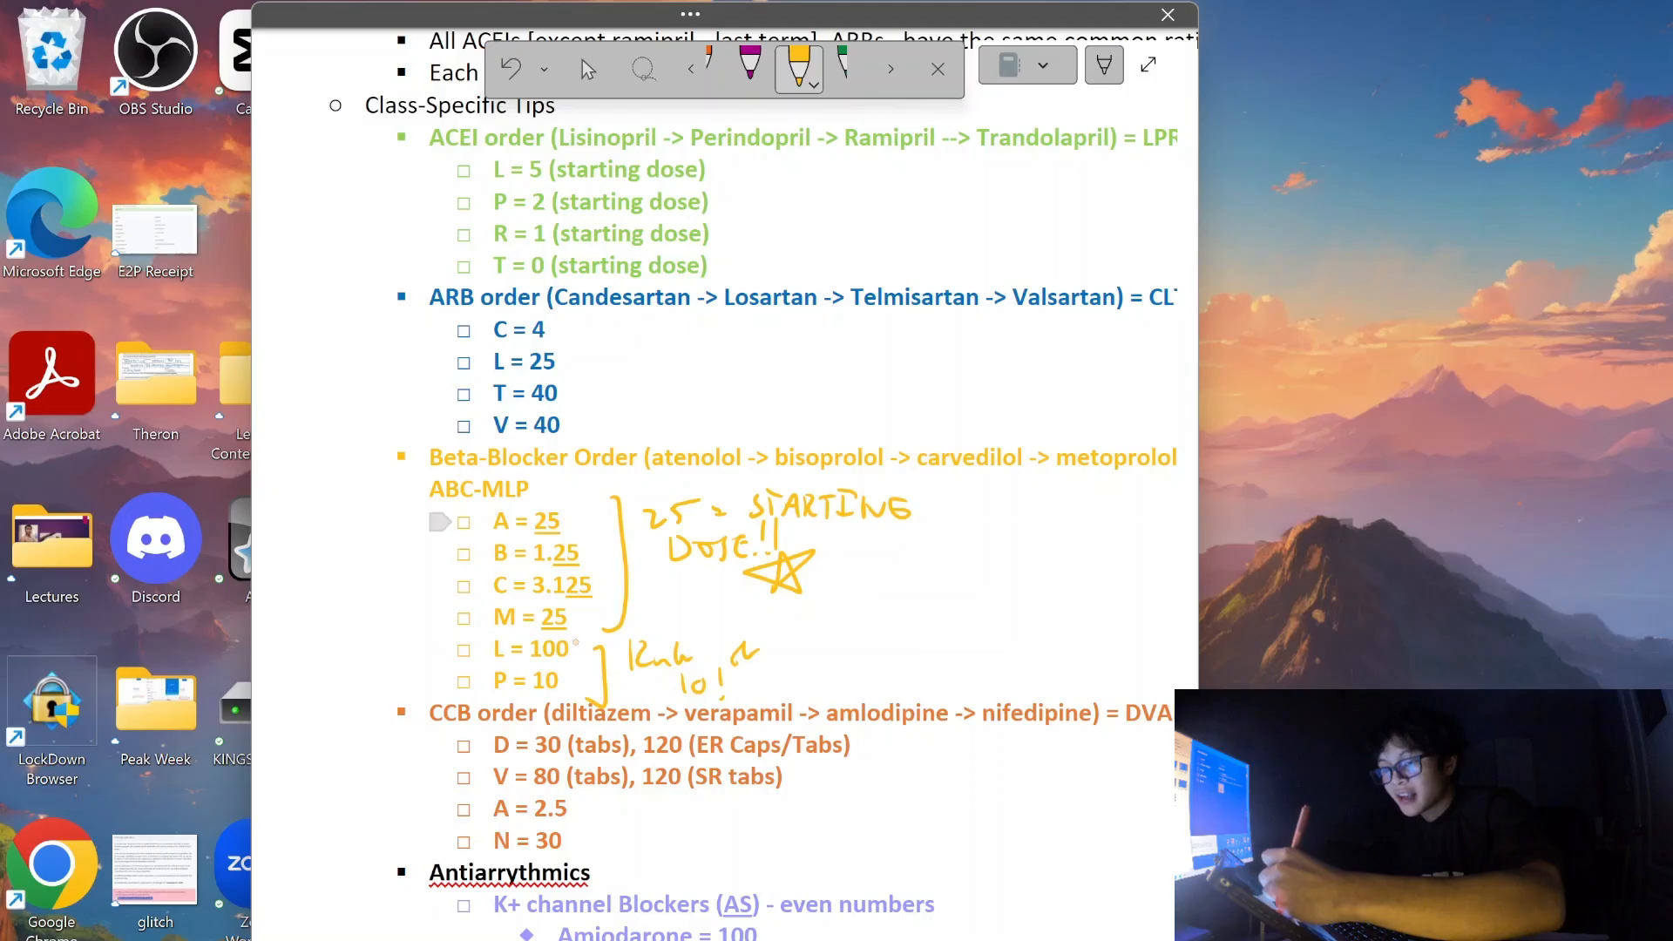
scroll(723, 488, "right", 15)
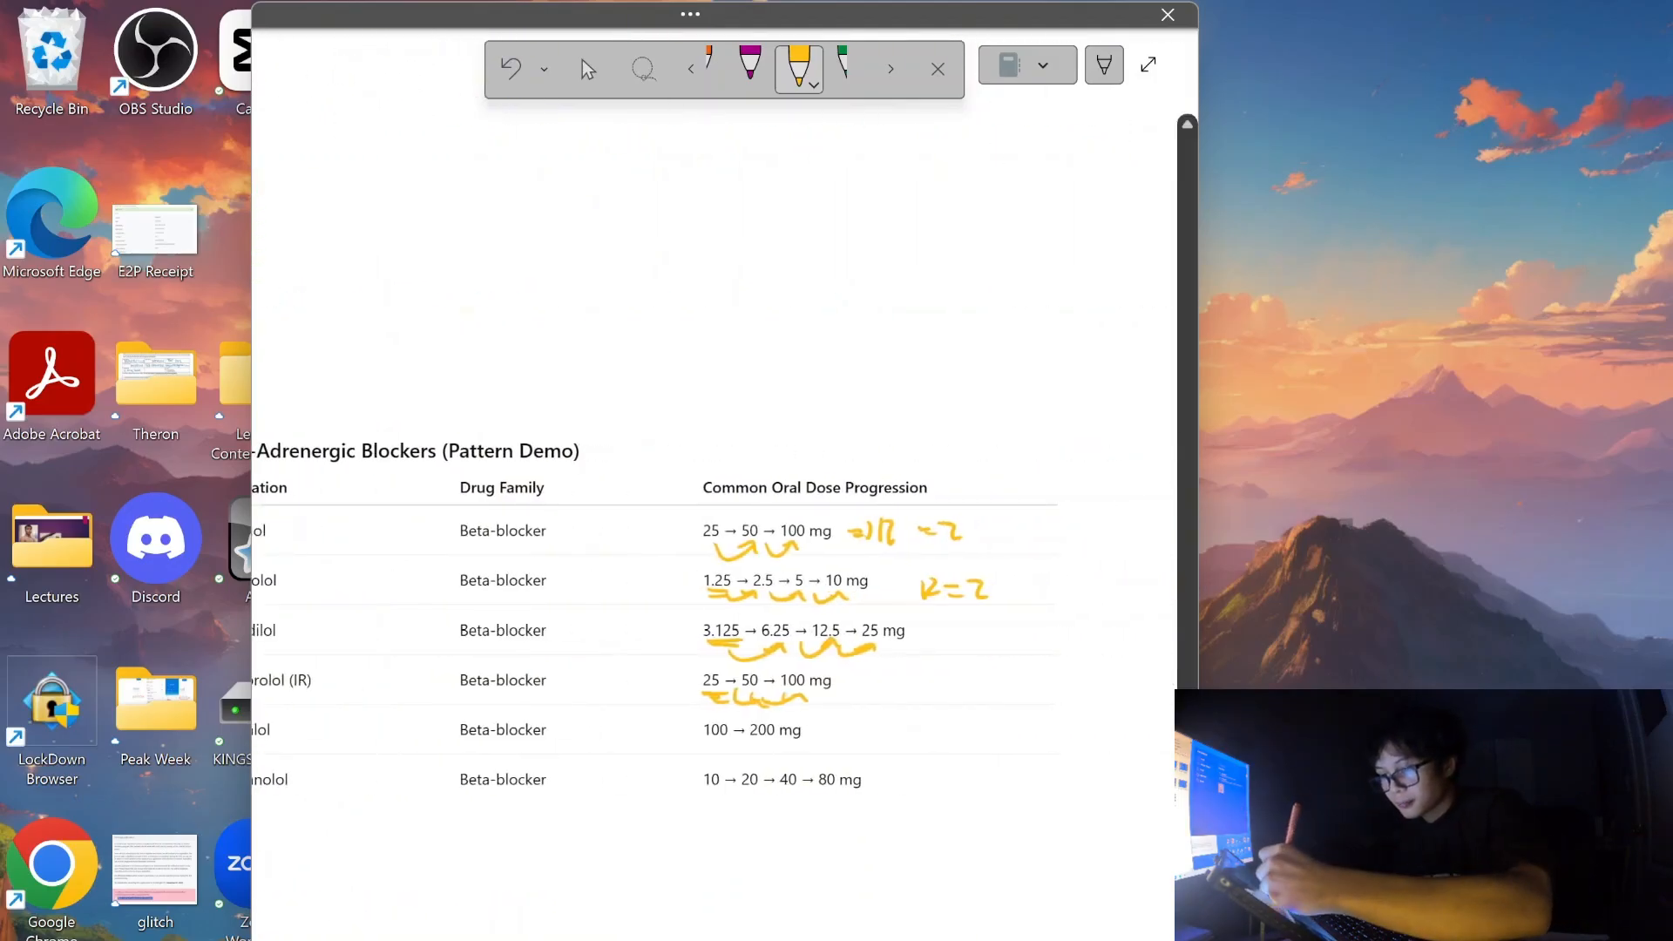
Replace Carvedilol's 3.125 underline with a short yellow mark under its final 25 and partly erase the underline beneath Metoprolol's 25.
scroll(723, 488, "left", 2)
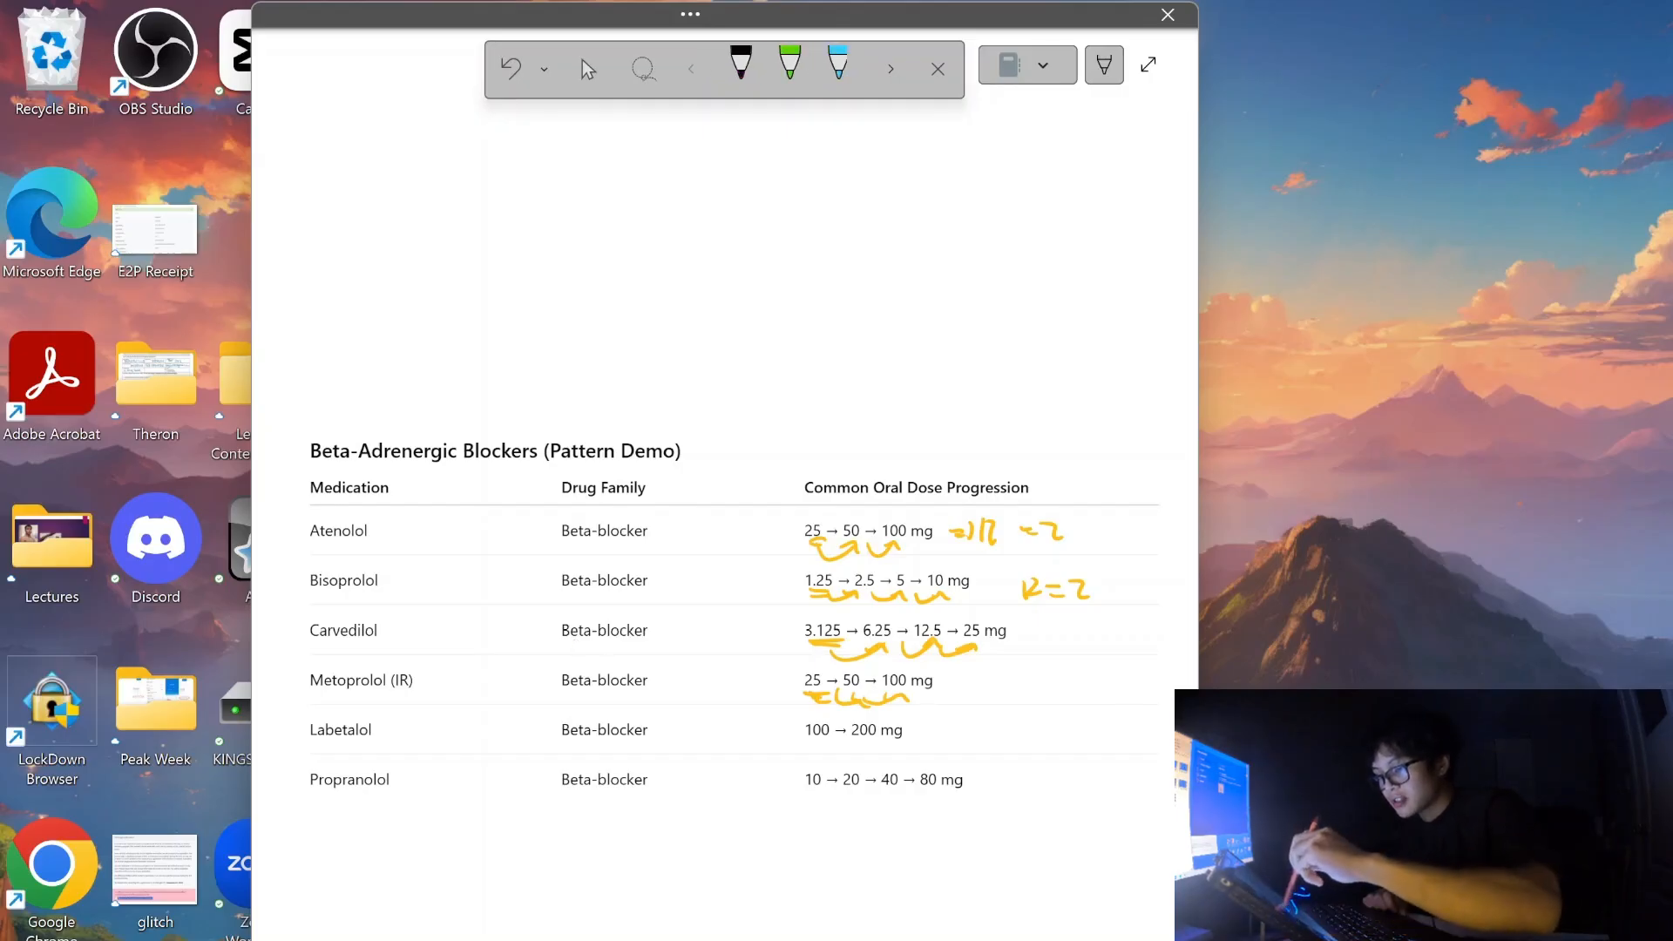
scroll(575, 643, "up", 5)
scroll(715, 522, "right", 1)
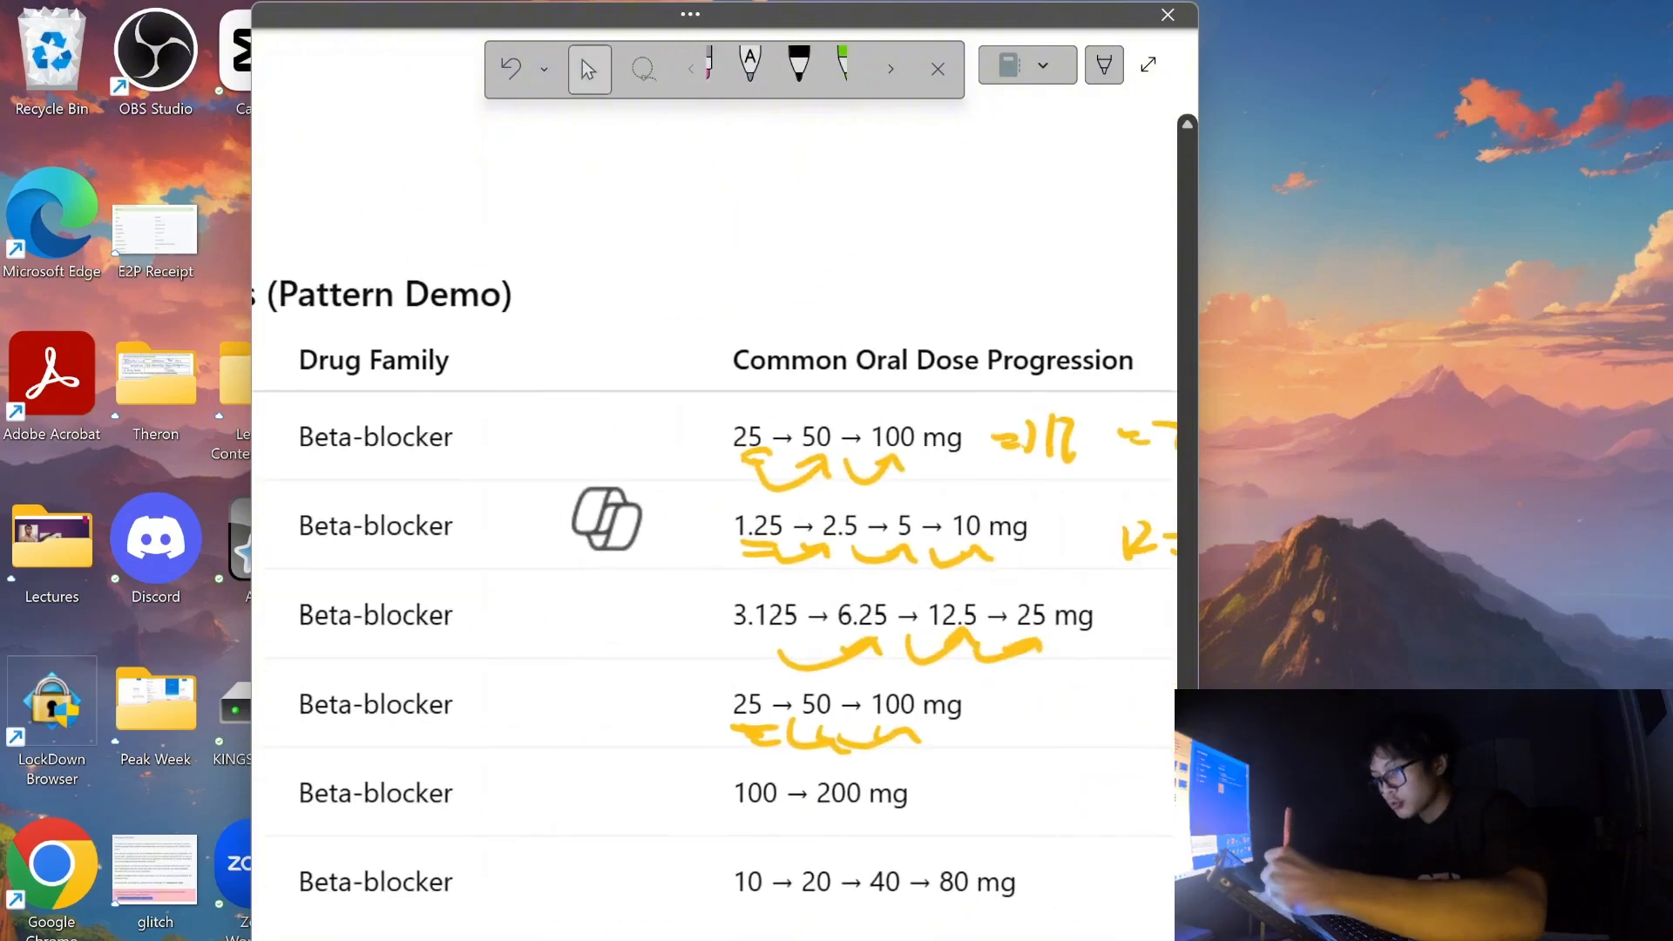
left_click(691, 69)
left_click(749, 728)
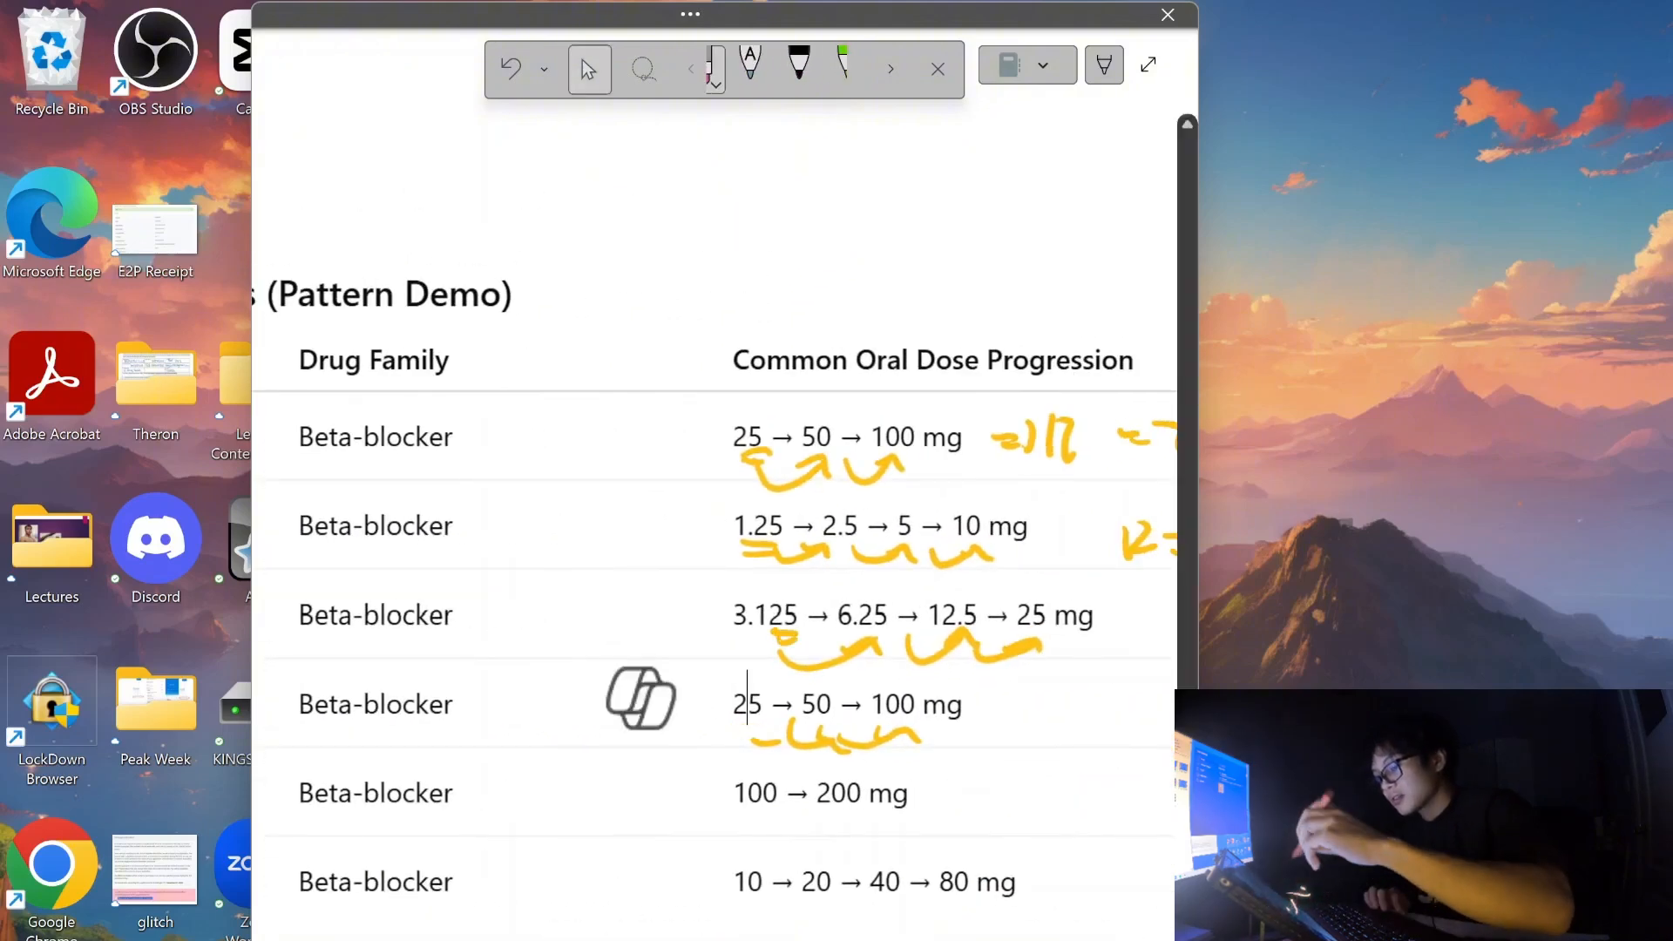
left_click_drag(754, 723, 740, 732)
scroll(565, 643, "down", 3)
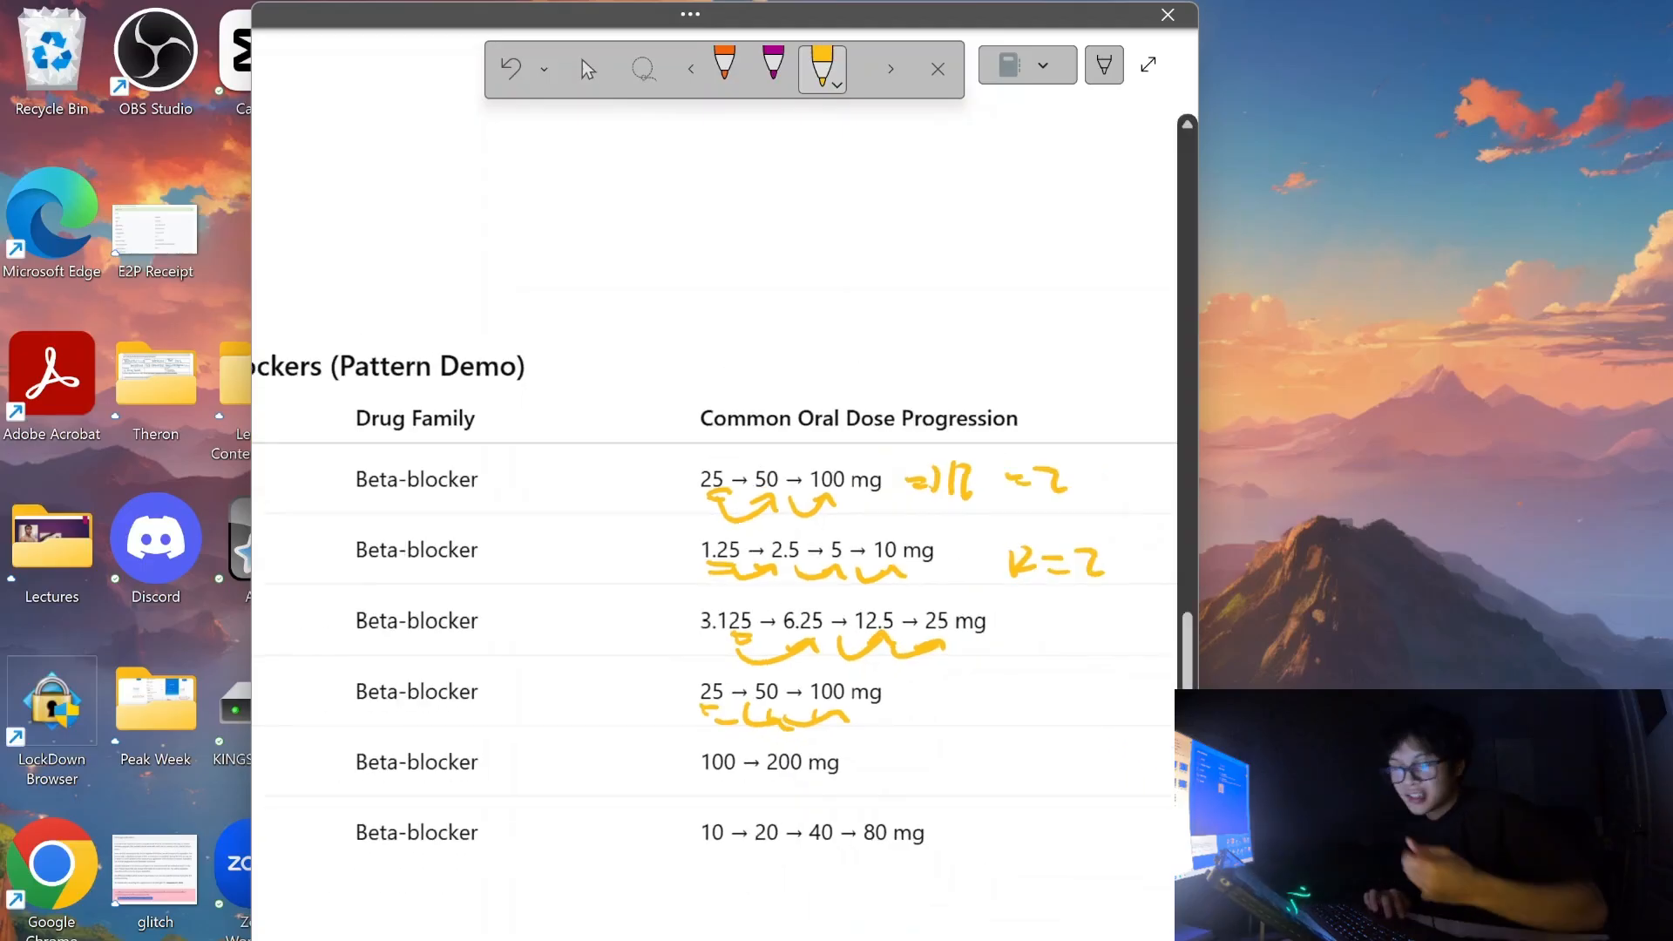
Redraw a clean yellow double underline beneath Metoprolol (IR)'s starting dose of 25 in the beta-blocker table.
scroll(564, 643, "left", 2)
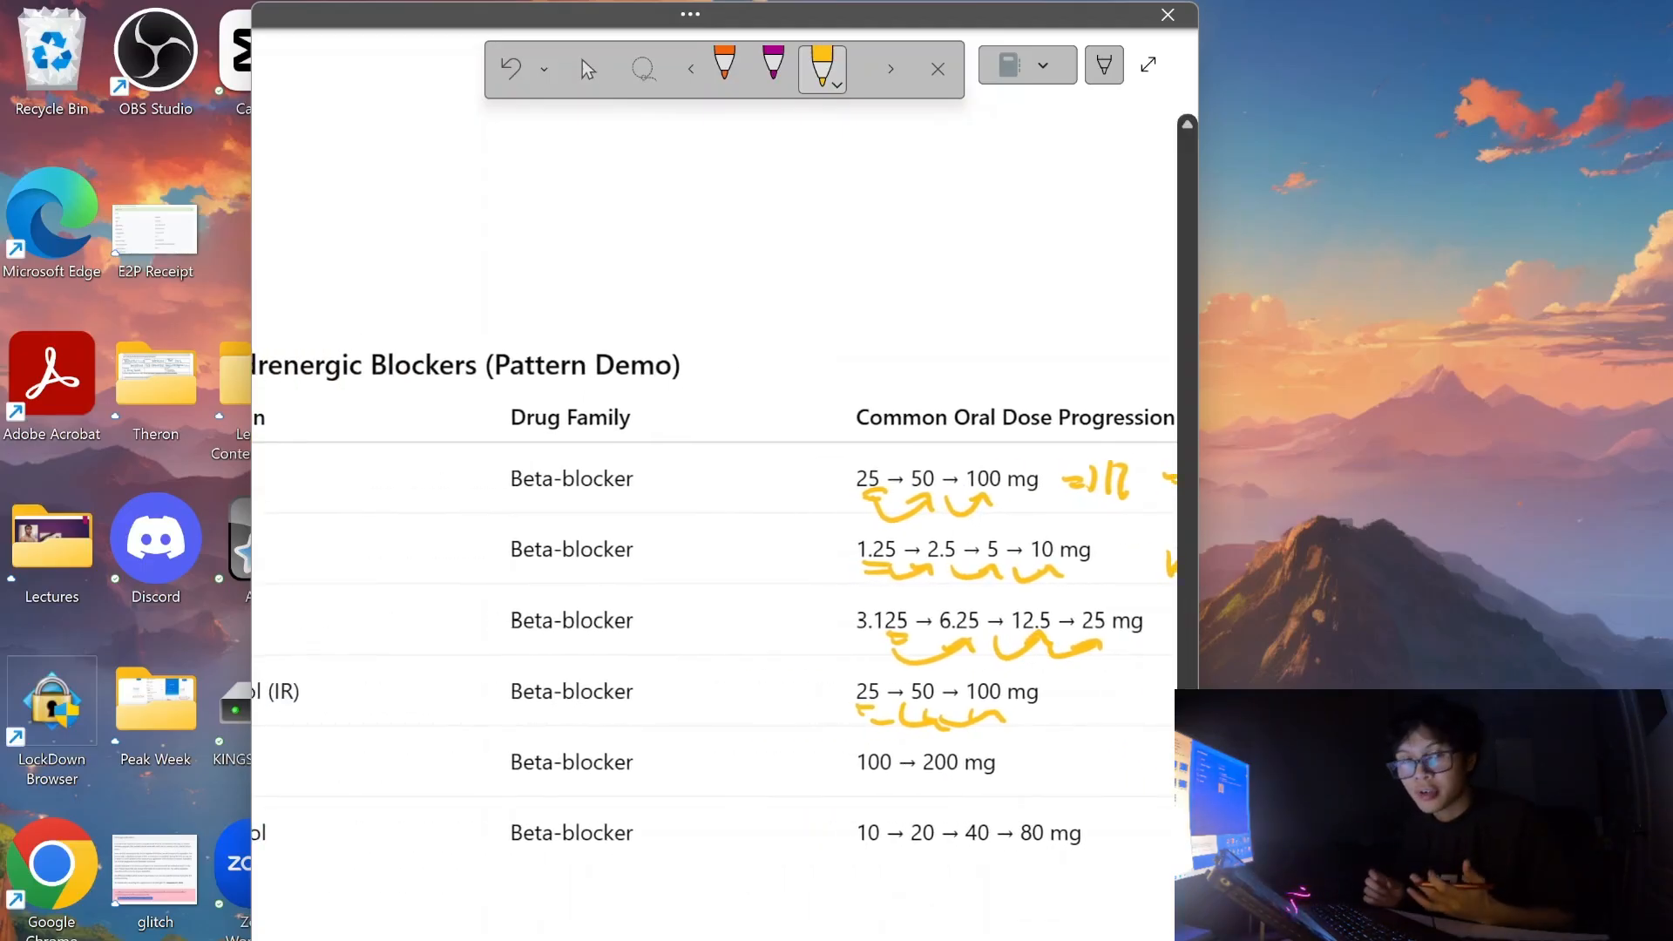
left_click(633, 739)
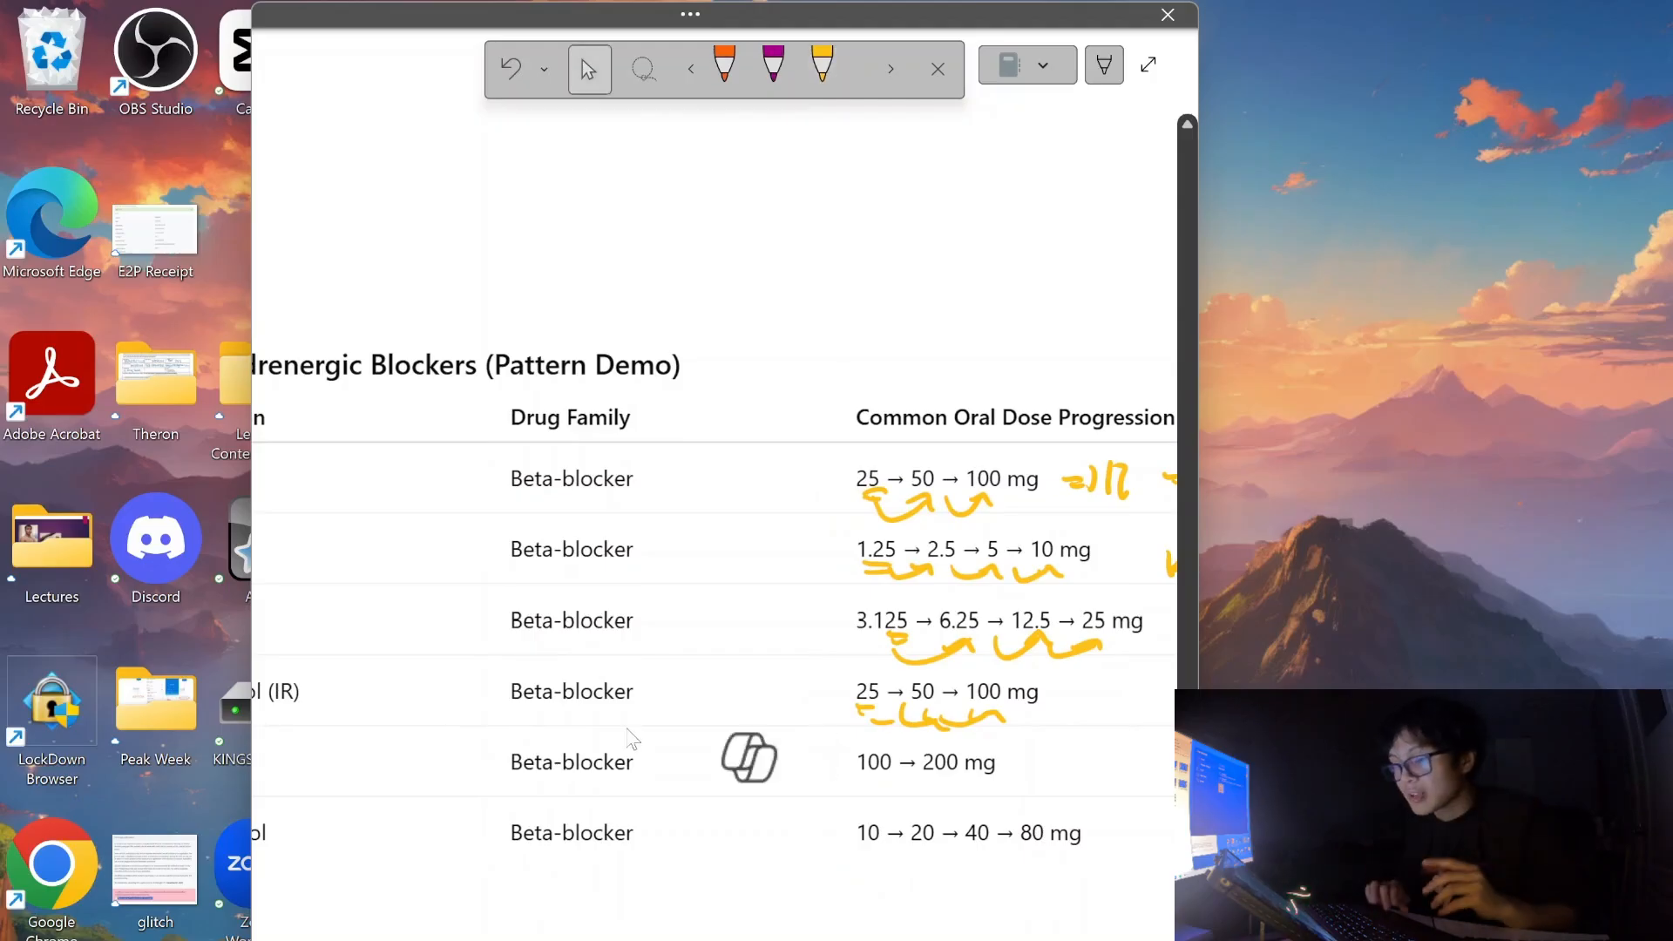
scroll(736, 721, "up", 4)
scroll(736, 721, "right", 2)
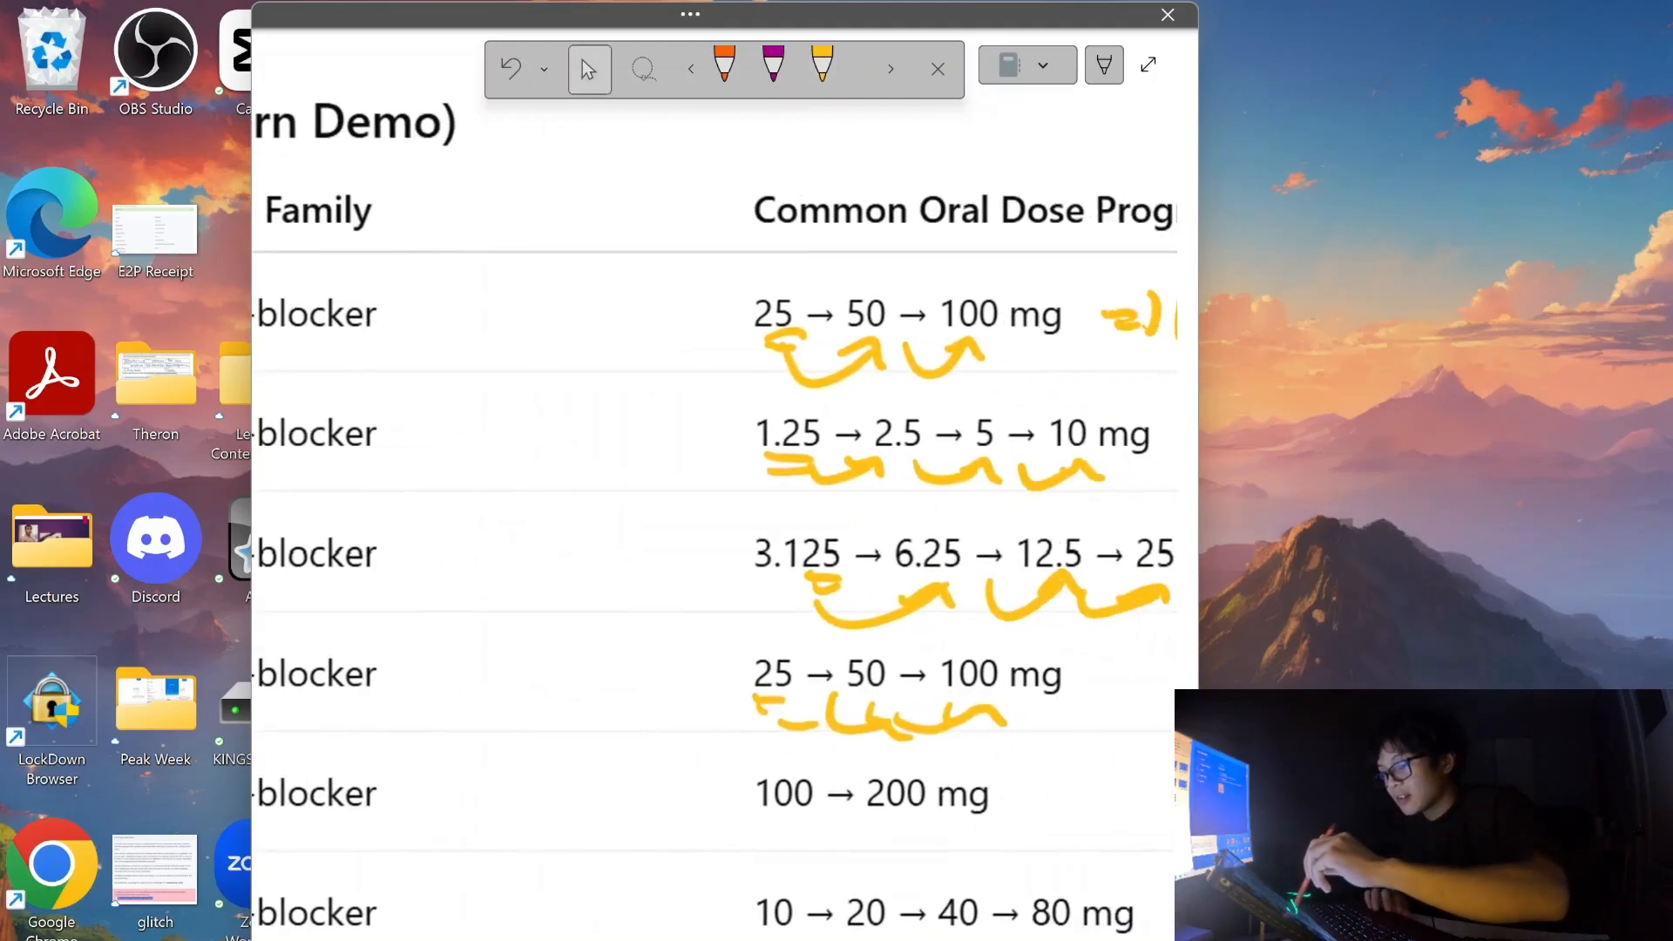
left_click_drag(747, 732, 791, 702)
left_click_drag(760, 710, 776, 715)
scroll(737, 719, "down", 4)
scroll(738, 718, "left", 2)
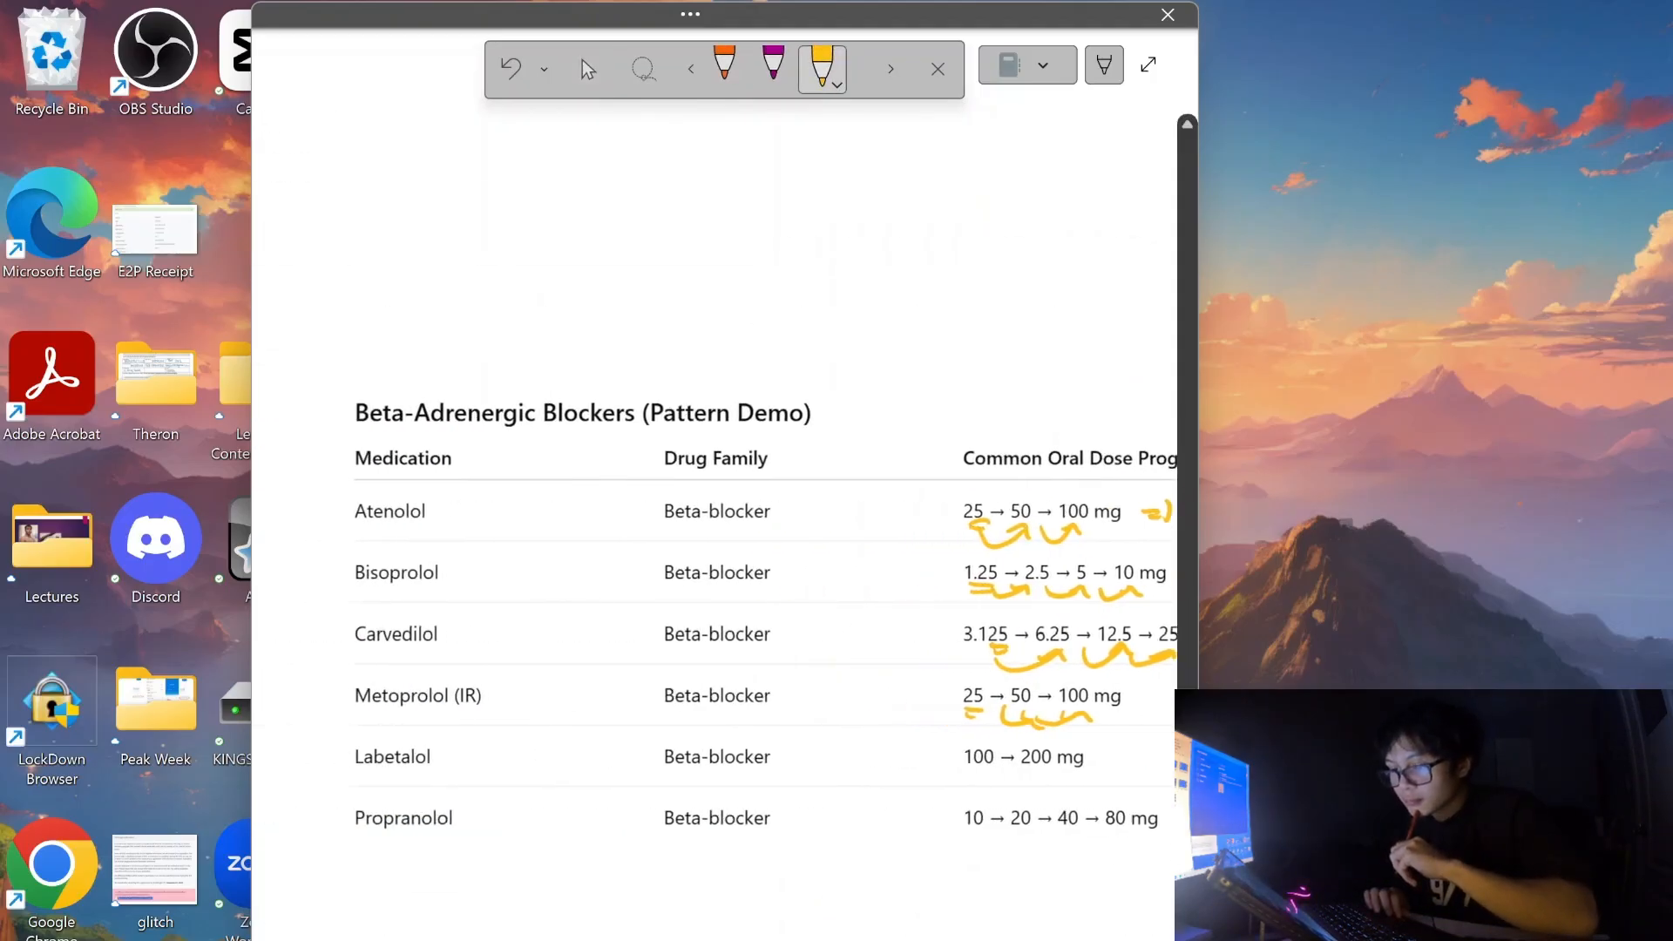
Review the Beta-Blocker Order ABC-MLP tips, including the bracketed starting-dose notes, against the beta-blocker dose table.
scroll(714, 488, "left", 10)
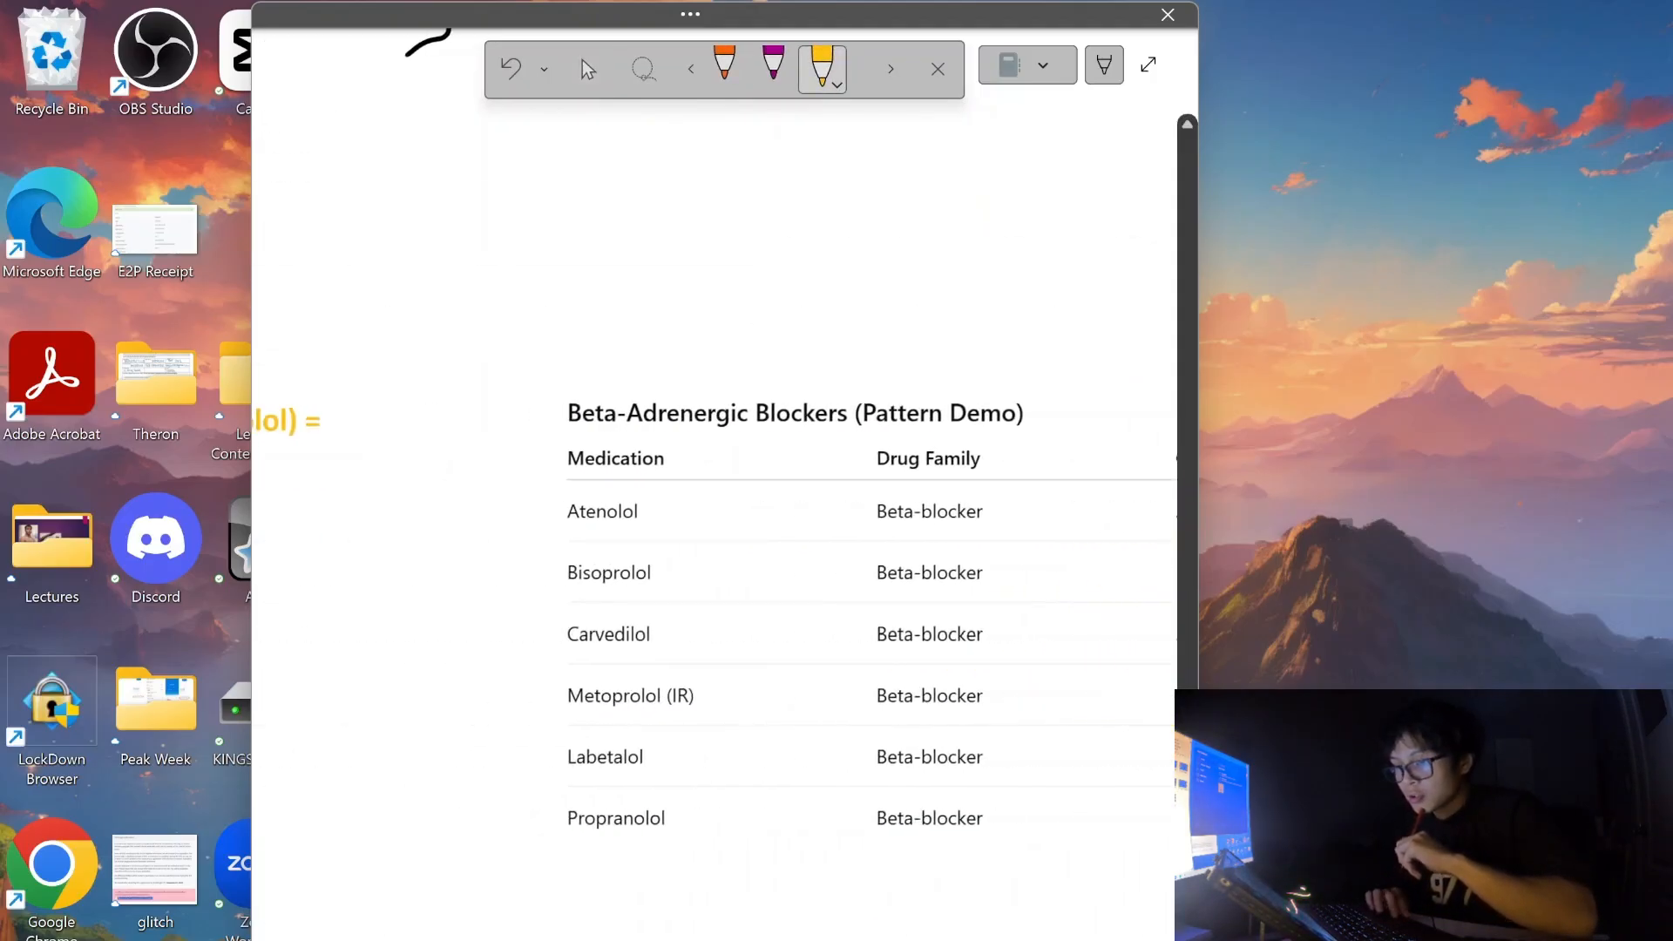
scroll(714, 488, "left", 3)
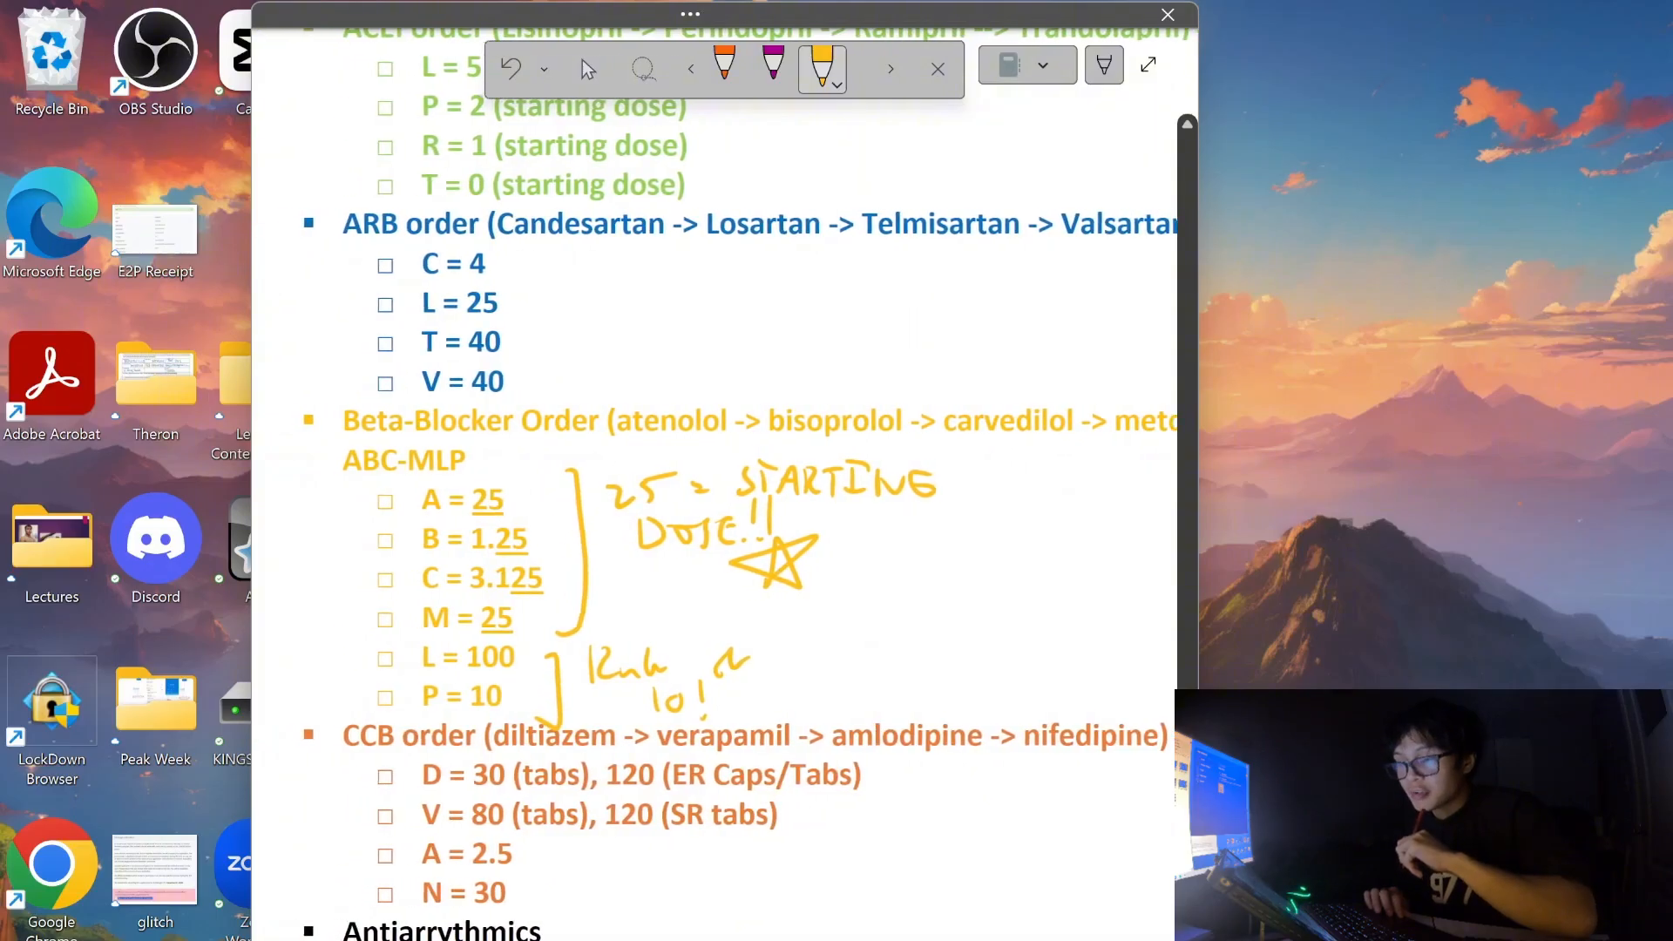
scroll(715, 488, "right", 4)
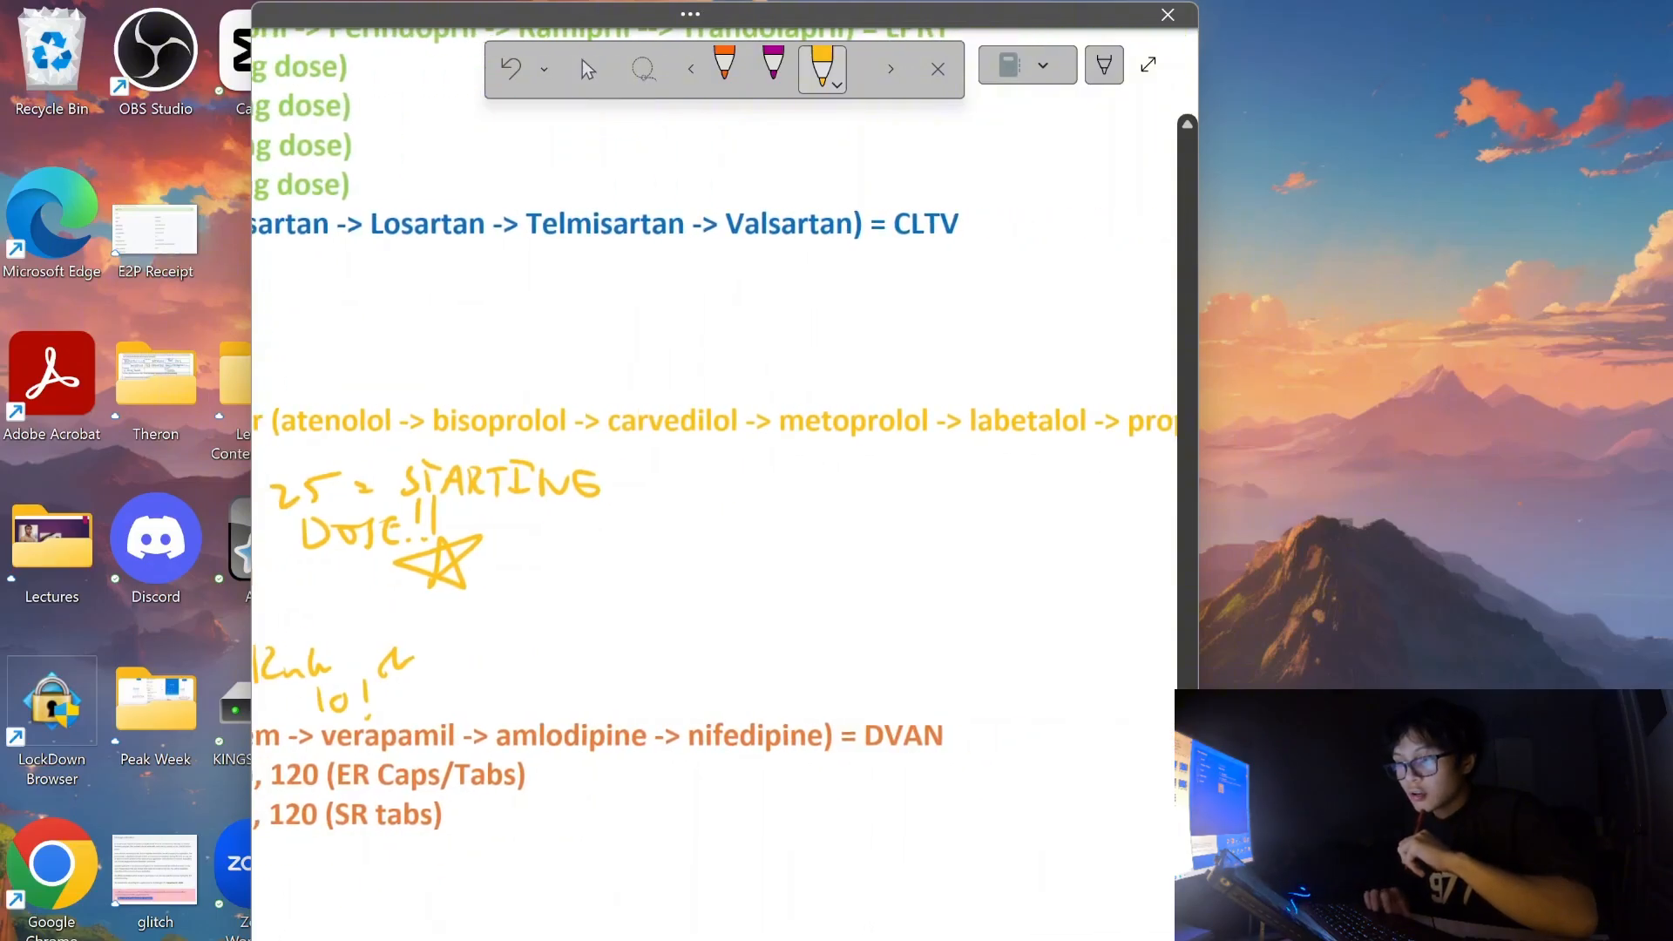
scroll(730, 720, "down", 3)
scroll(723, 488, "right", 10)
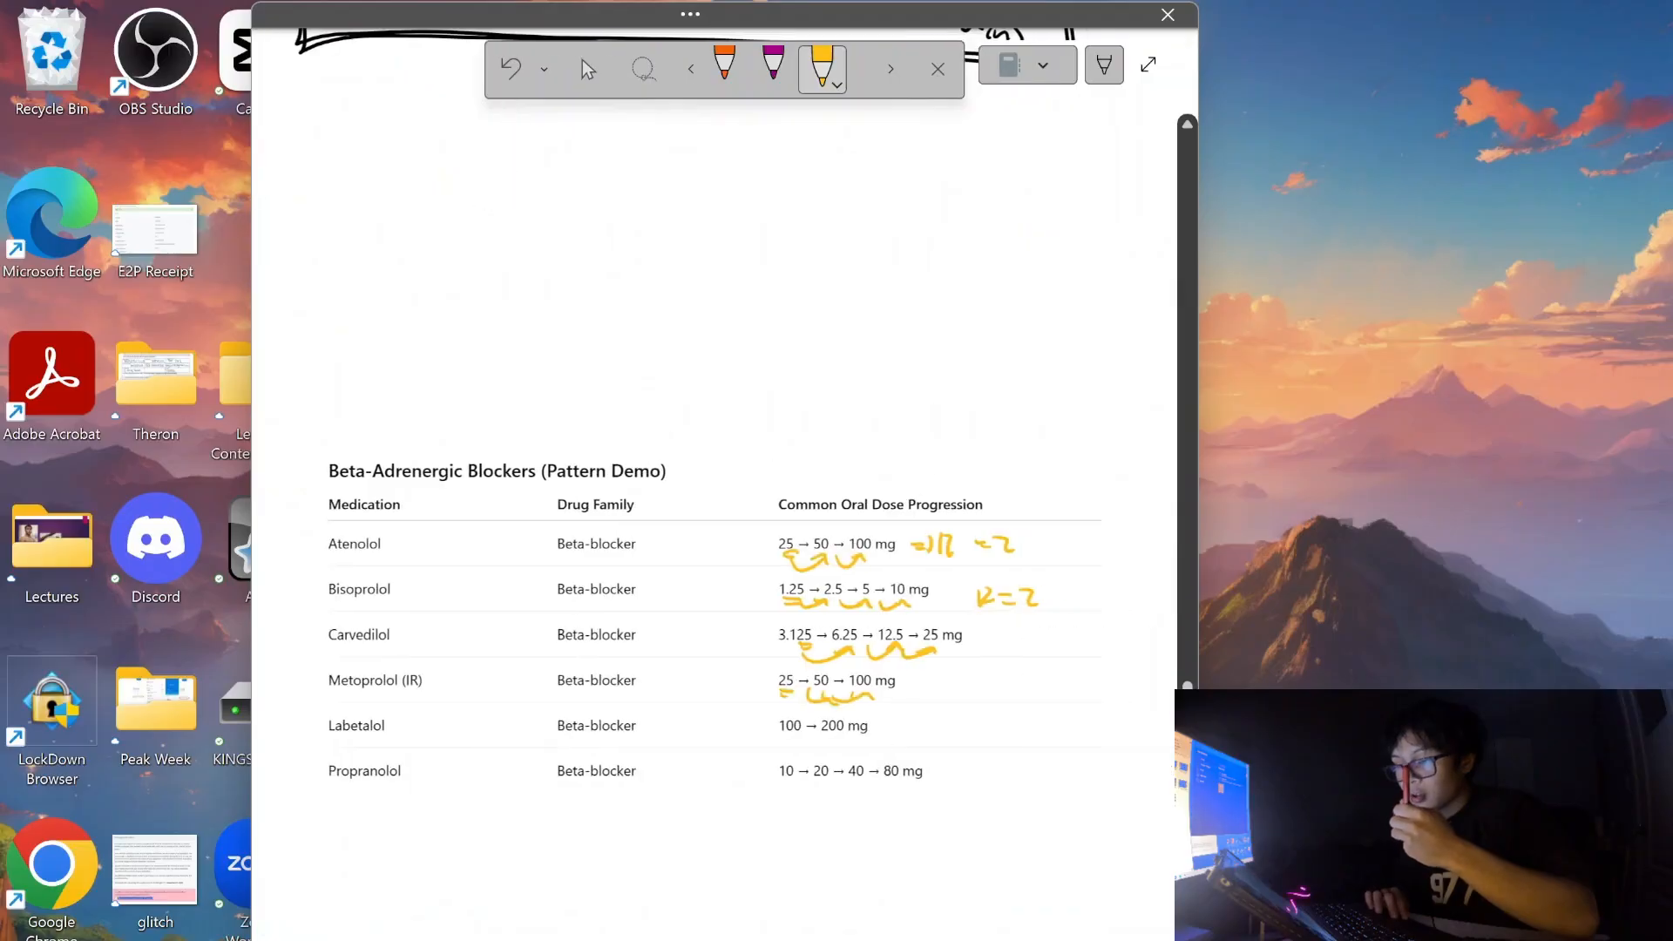
Underline the starting doses 100 for Labetalol and 10 for Propranolol in yellow in the beta-blocker table.
scroll(1147, 896, "up", 3)
scroll(925, 789, "up", 2)
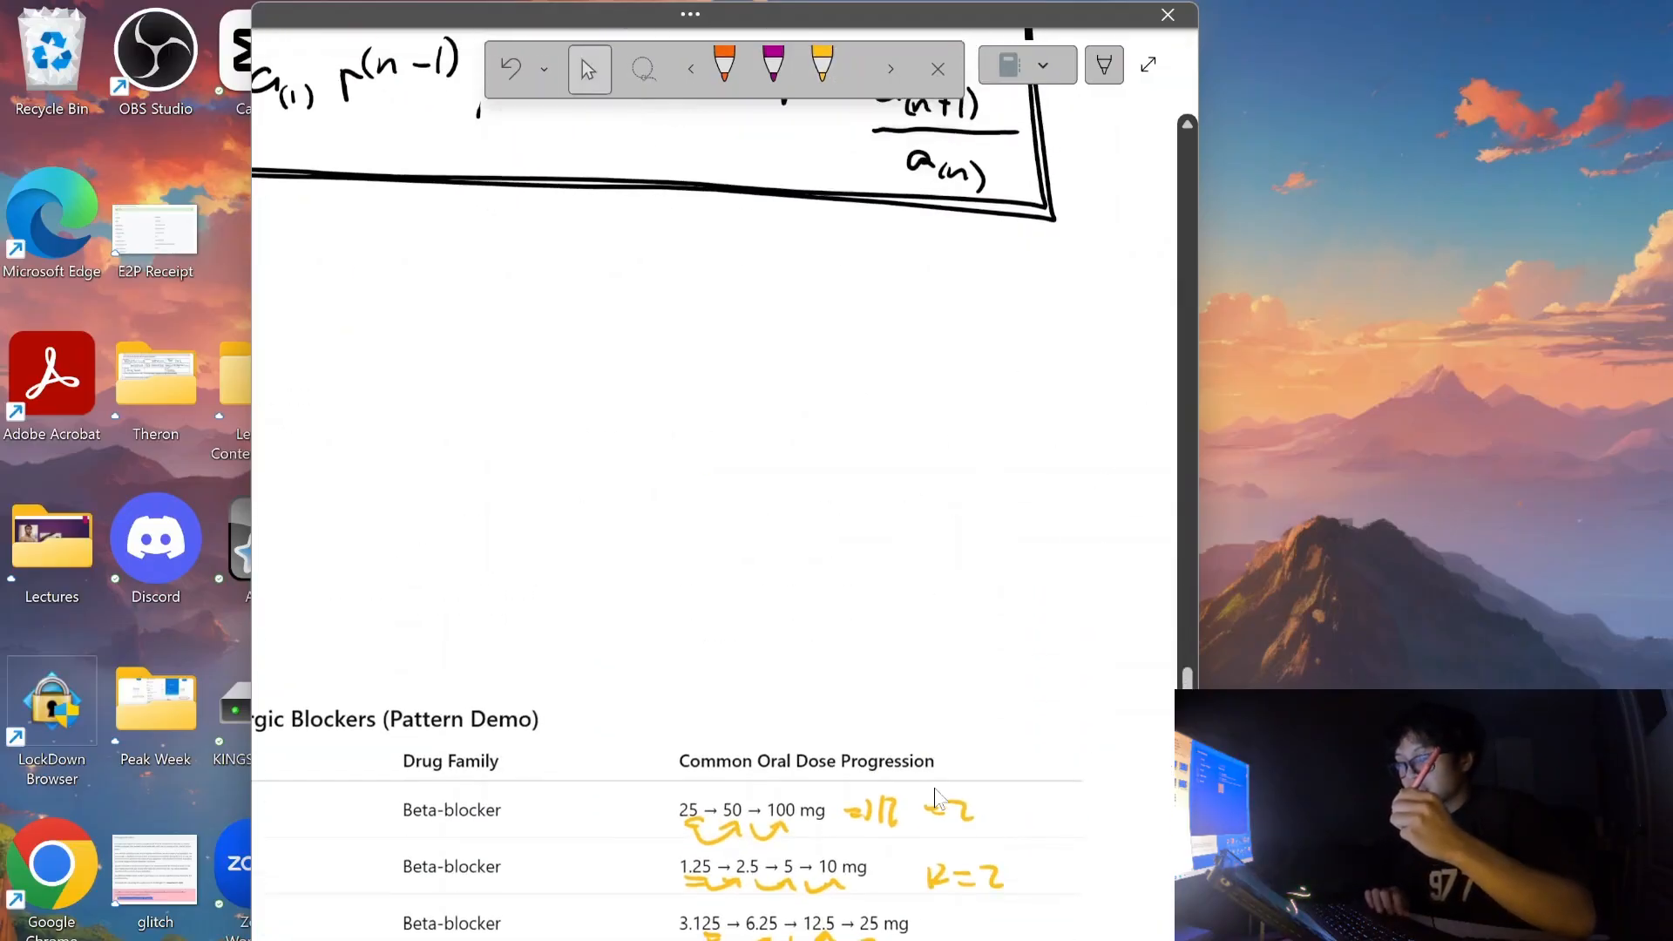
scroll(926, 788, "down", 5)
scroll(923, 787, "up", 1)
scroll(924, 787, "up", 2)
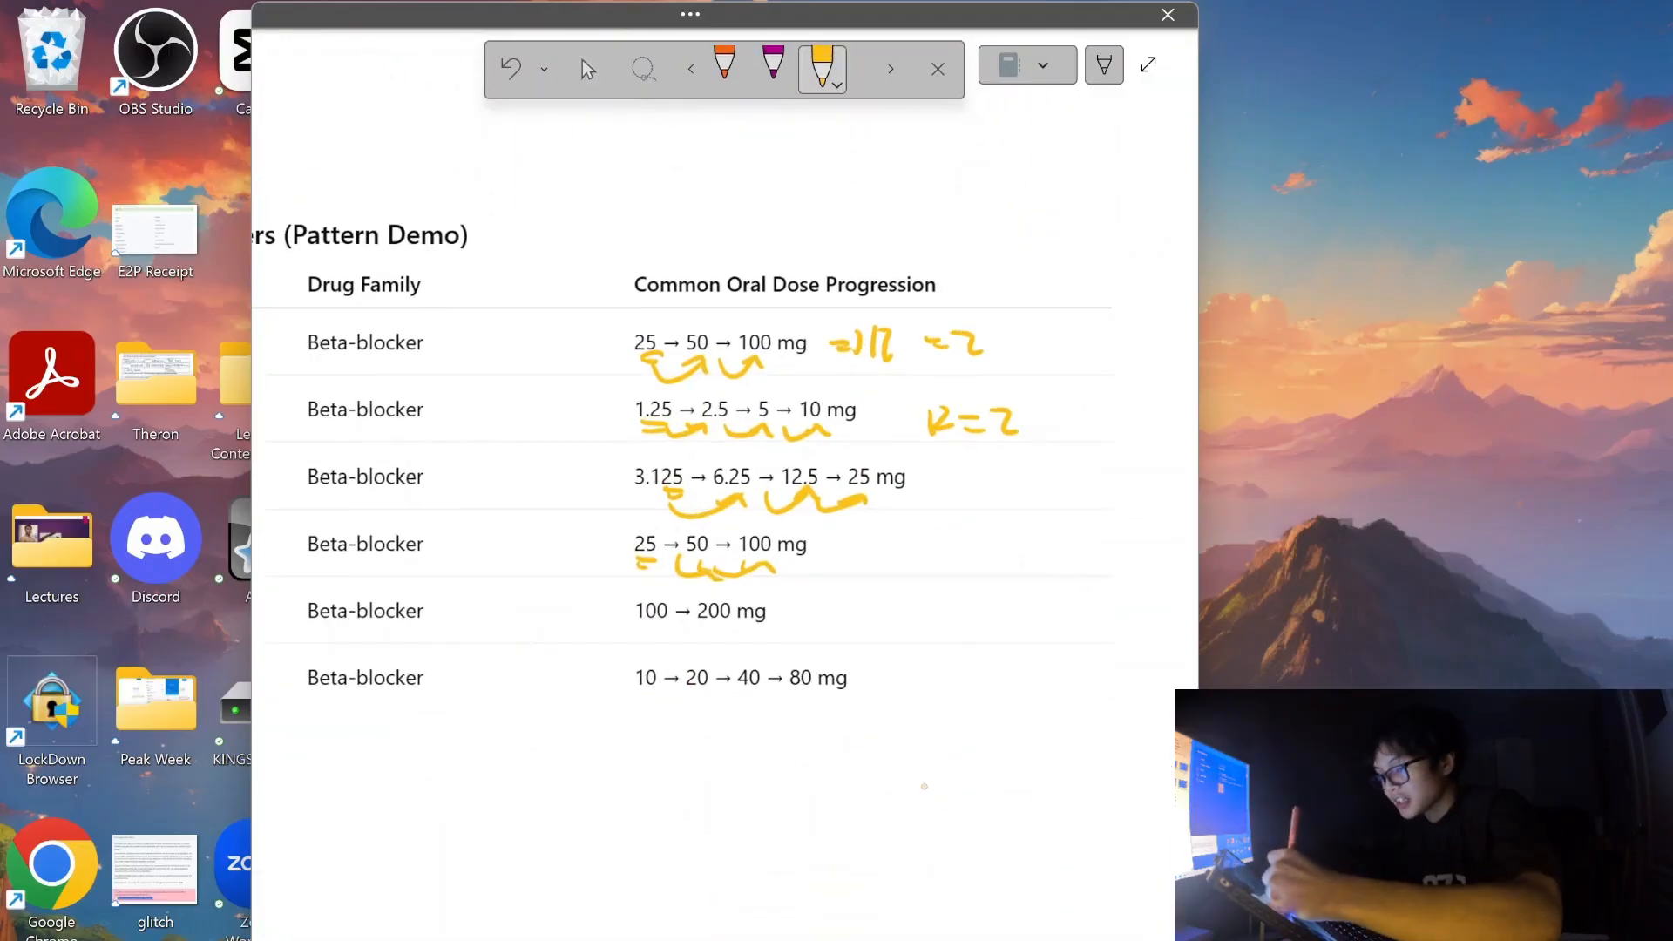
left_click_drag(641, 624, 654, 623)
left_click_drag(641, 631, 653, 630)
scroll(923, 786, "down", 8)
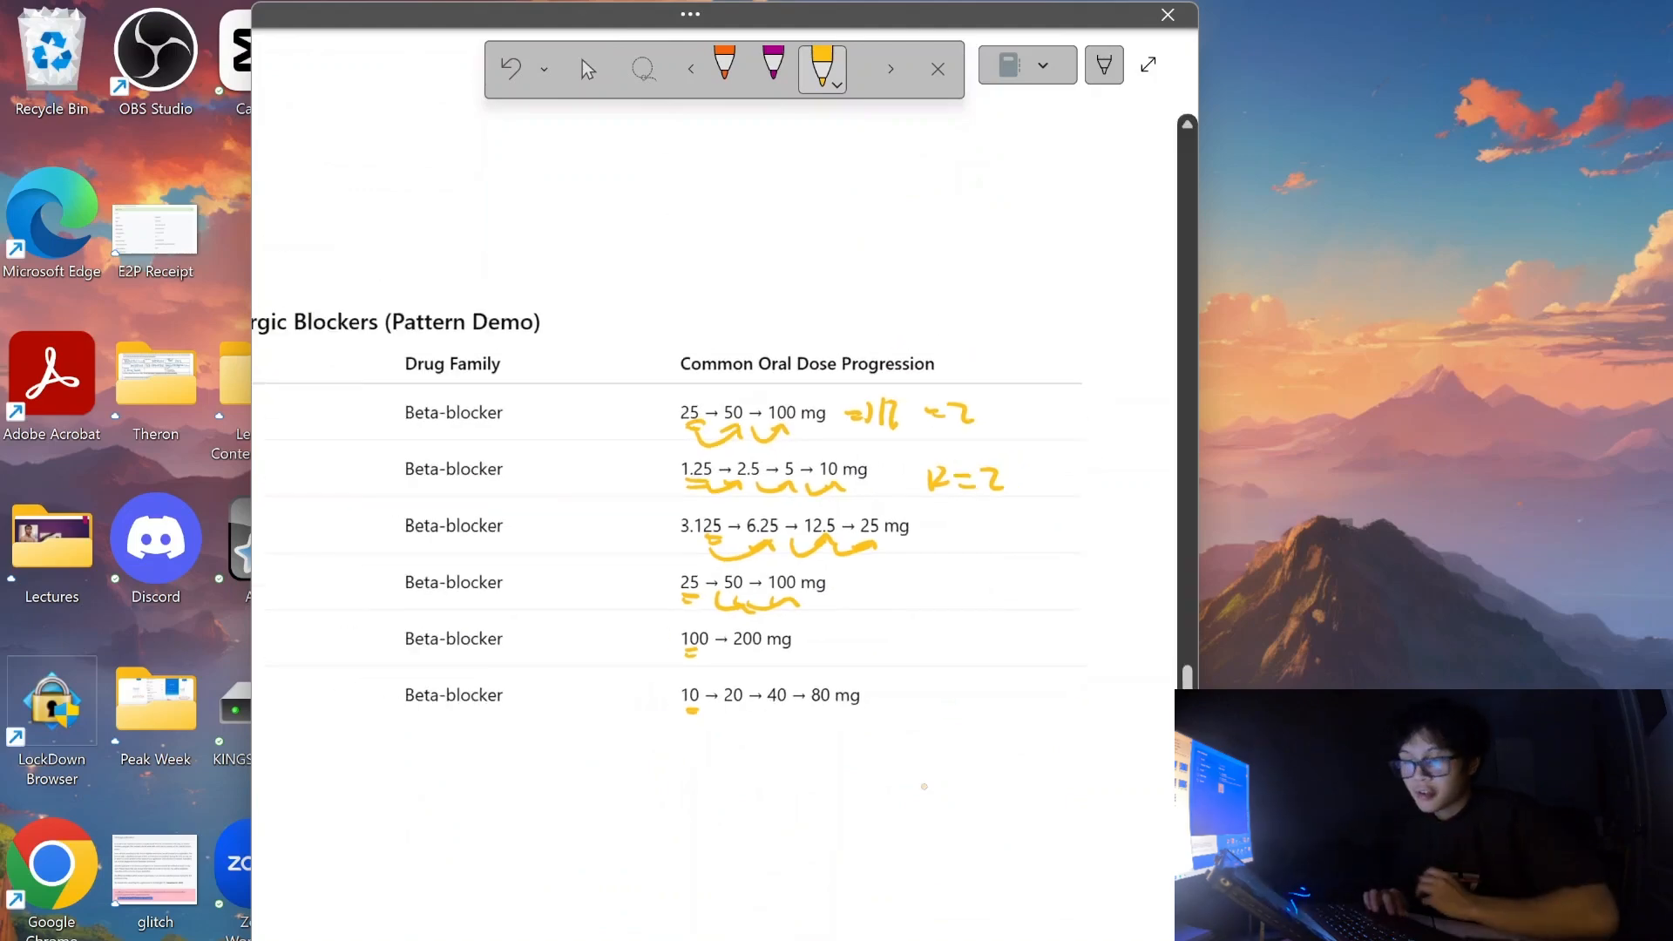
scroll(924, 786, "down", 2)
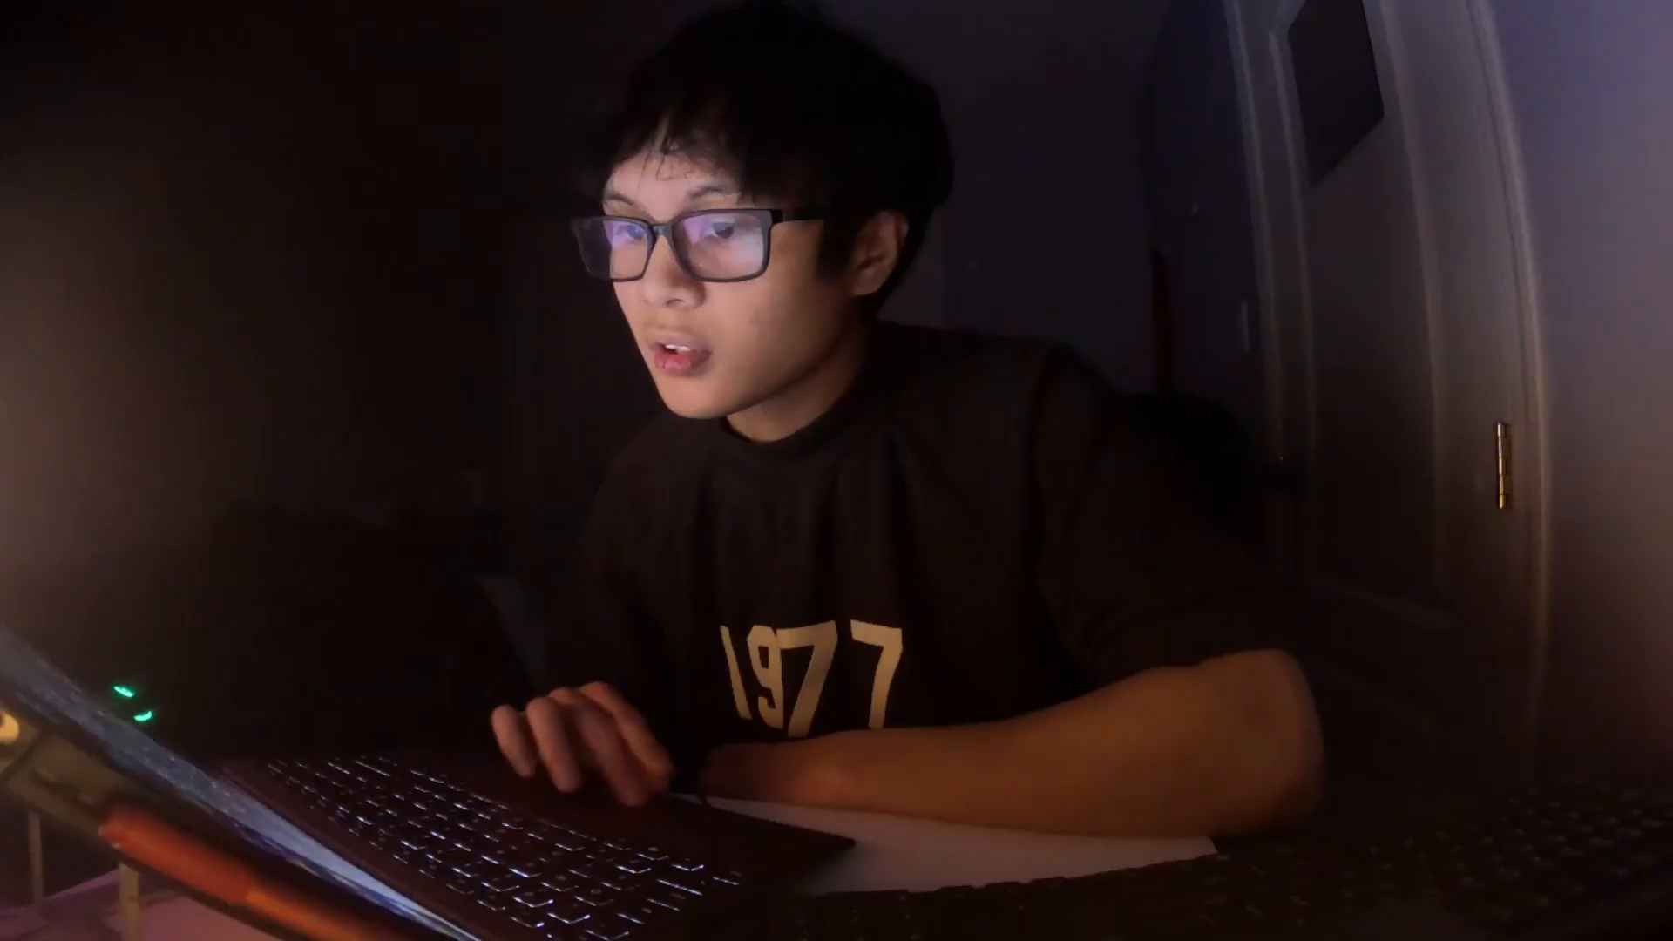